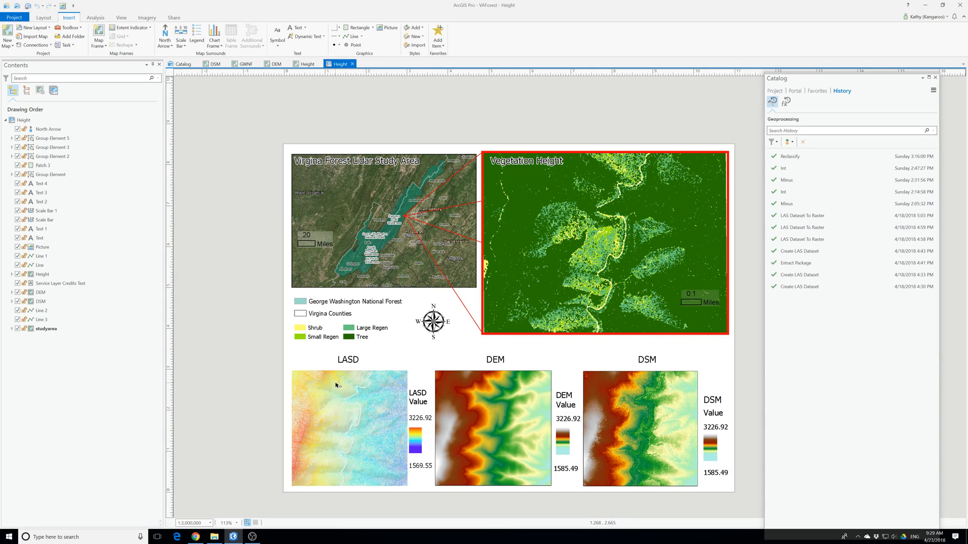
# Switch to Chrome and search Google for "lasd"
pyautogui.click(196, 537)
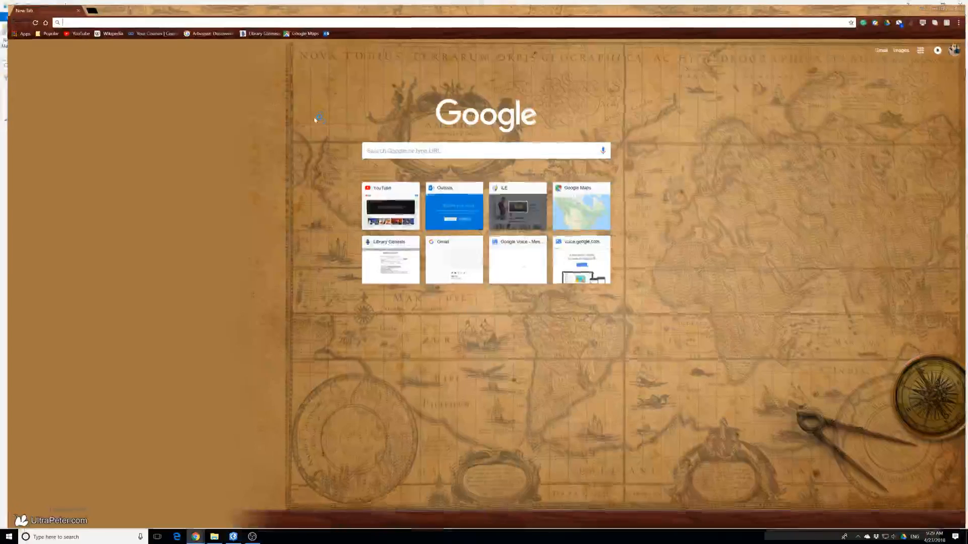
pyautogui.write('las')
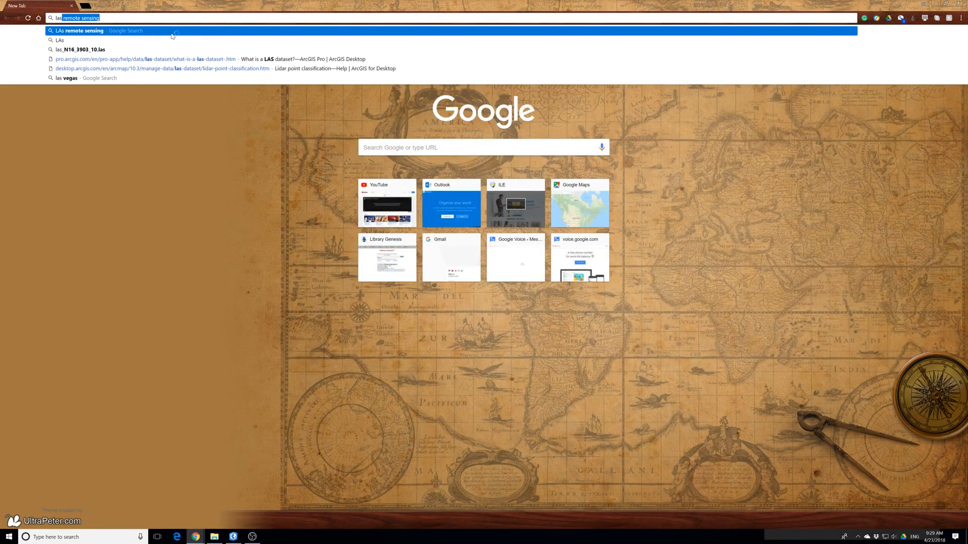
pyautogui.write('d')
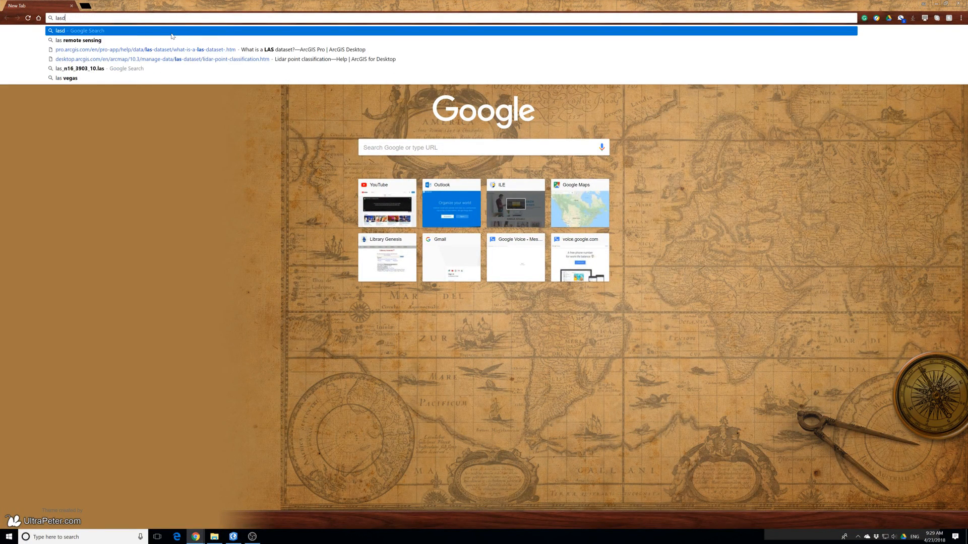
pyautogui.press('Return')
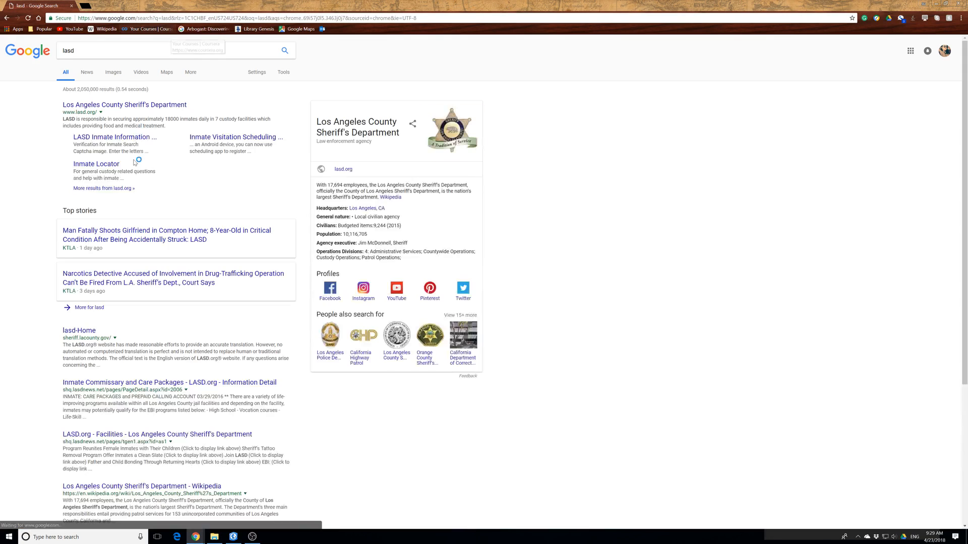
# Refine the Google search to "lasd arcgis"
pyautogui.click(86, 52)
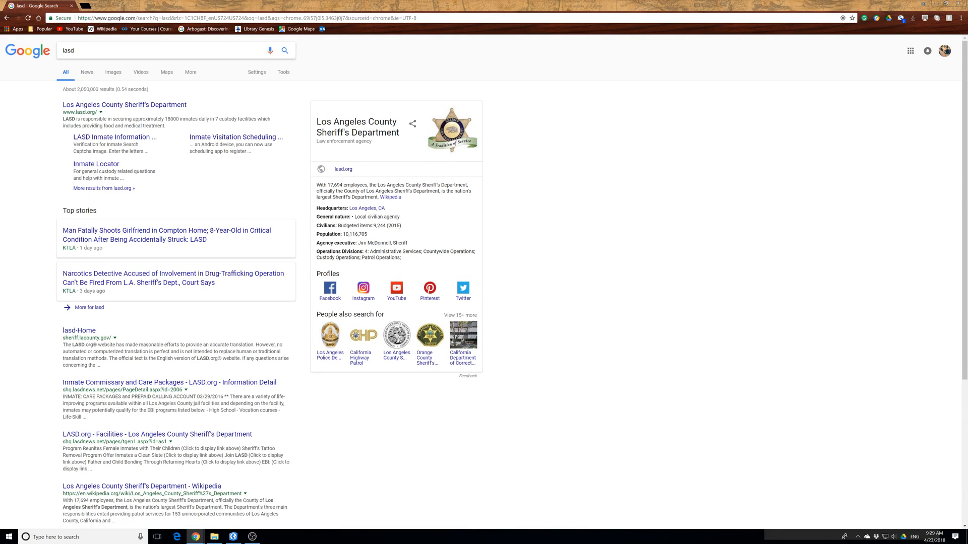
pyautogui.write('arcgs')
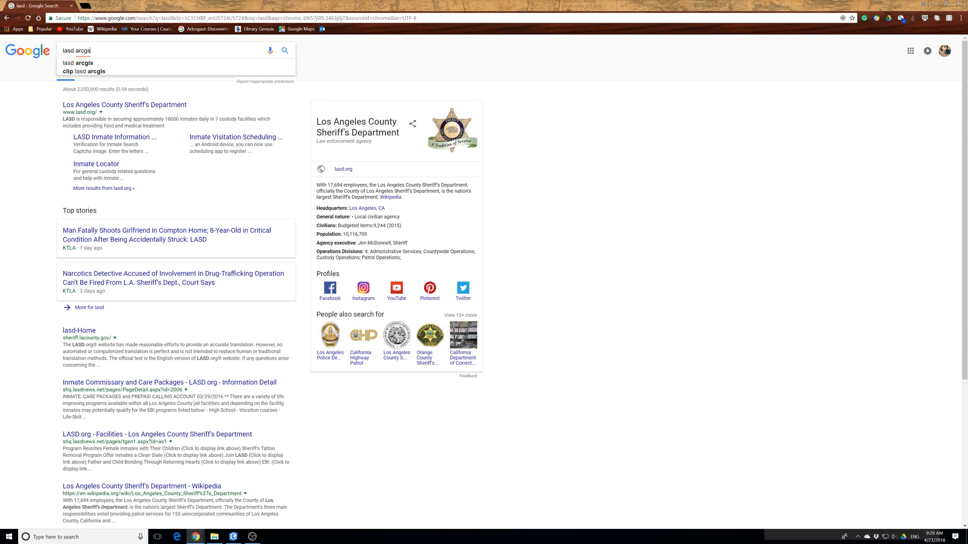
pyautogui.click(95, 66)
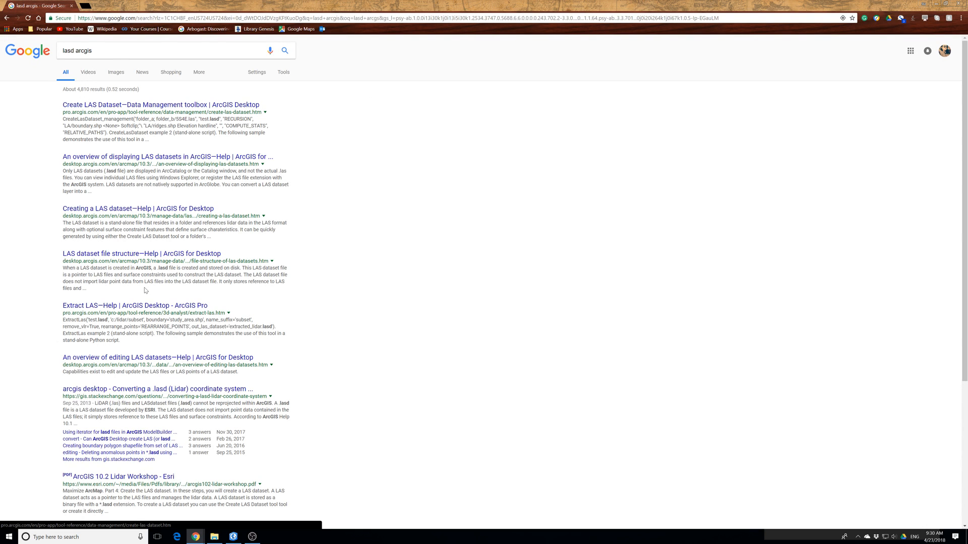
# Open the "LAS dataset file structure" help result and read the LAS dataset file (.lasd) description
pyautogui.click(105, 256)
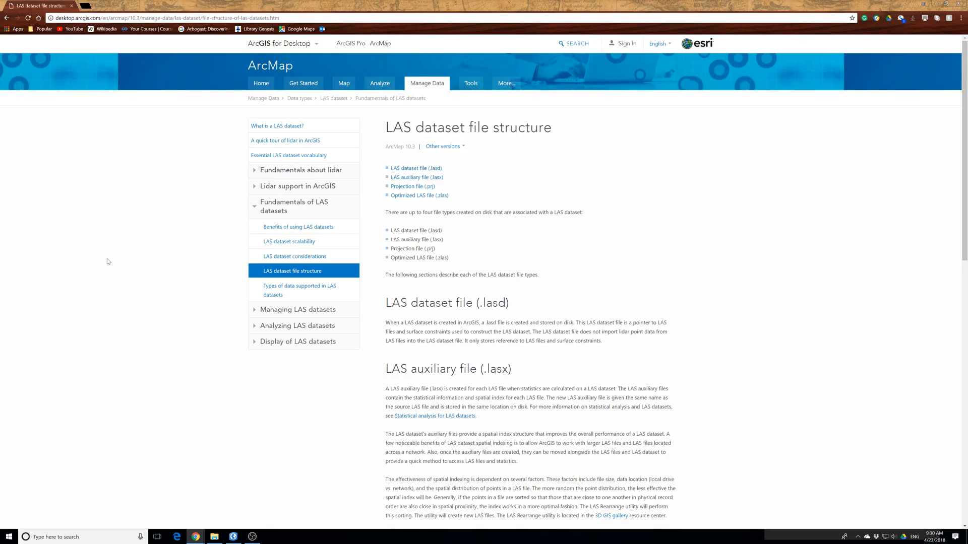
pyautogui.scroll(-3, 101, 259)
pyautogui.scroll(-10, 510, 351)
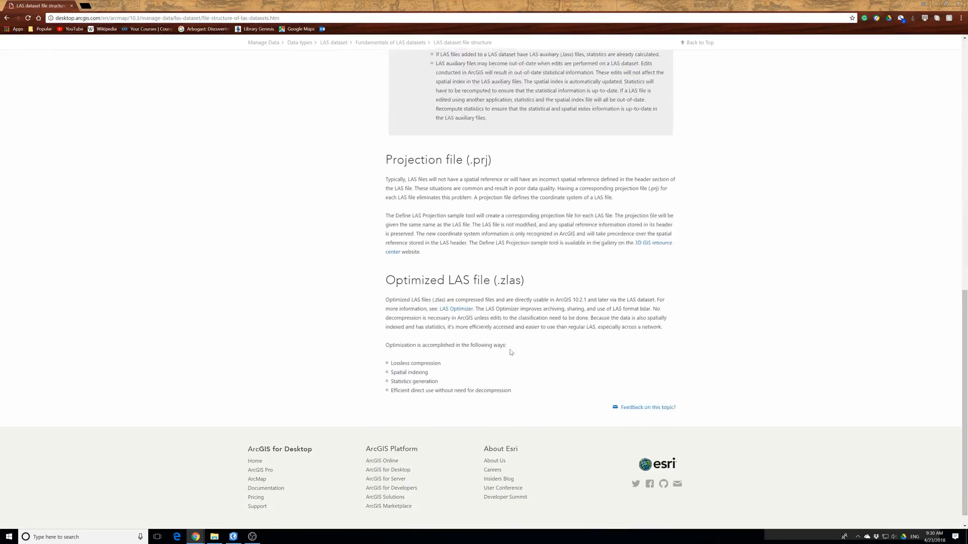
pyautogui.scroll(9, 509, 351)
pyautogui.scroll(4, 509, 351)
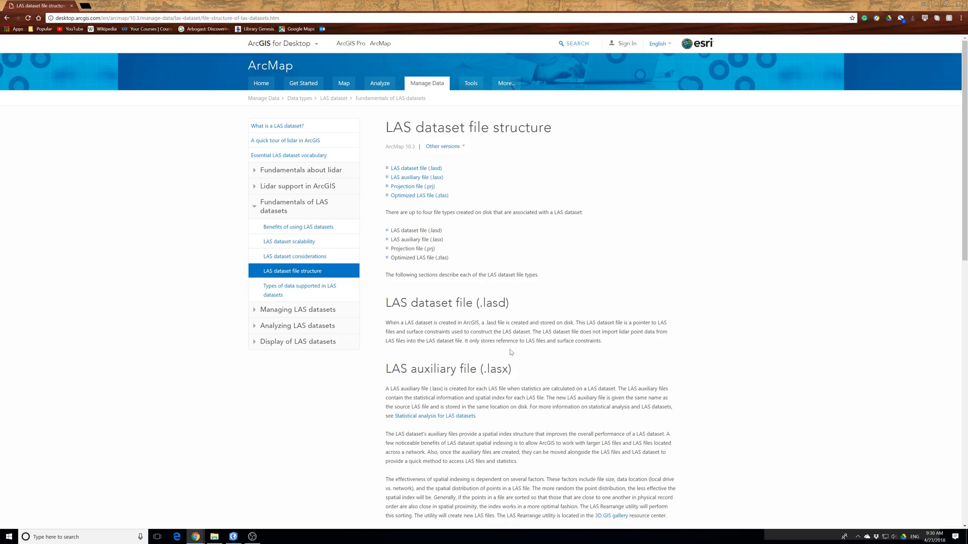
pyautogui.moveTo(503, 324); pyautogui.dragTo(583, 333)
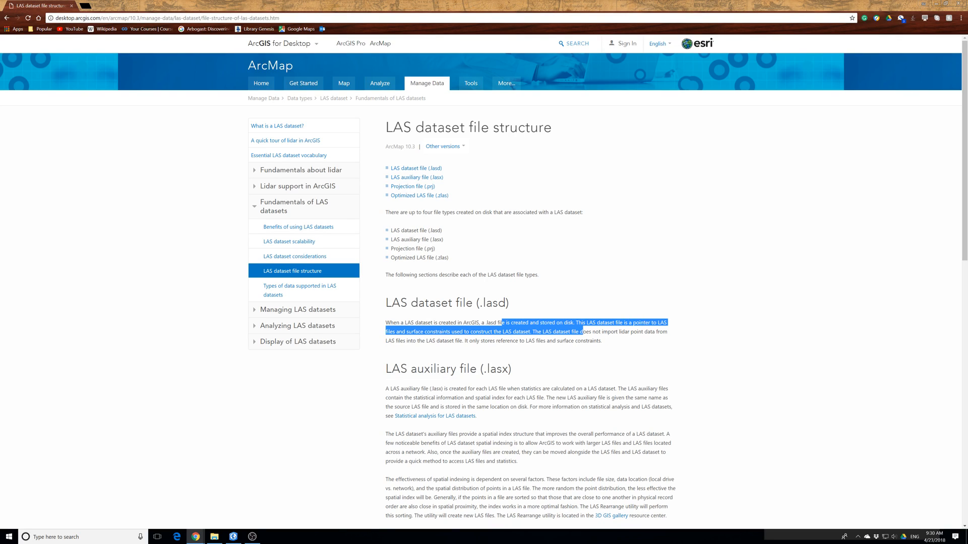
# Open the "What is a LAS dataset?" topic from the file structure help page and read its opening definition
pyautogui.click(6, 17)
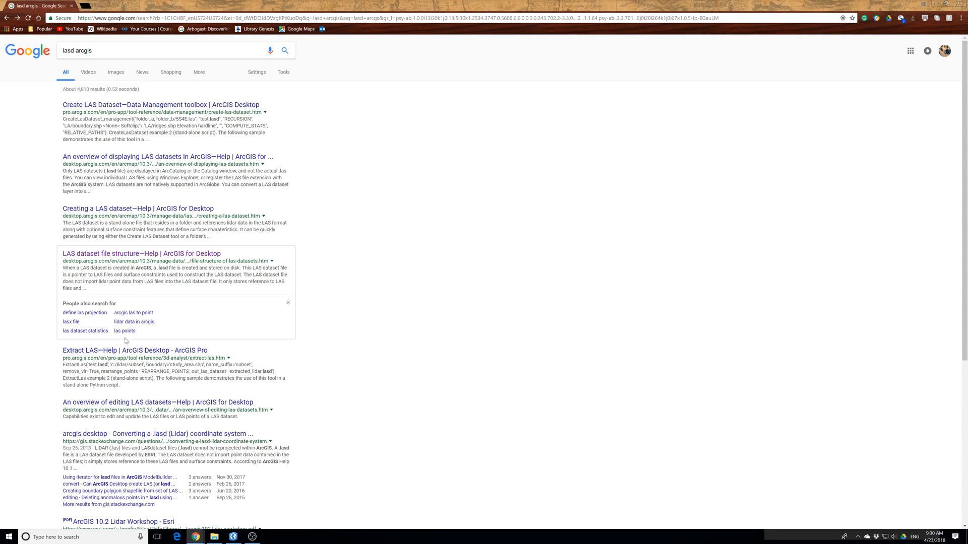
pyautogui.click(121, 254)
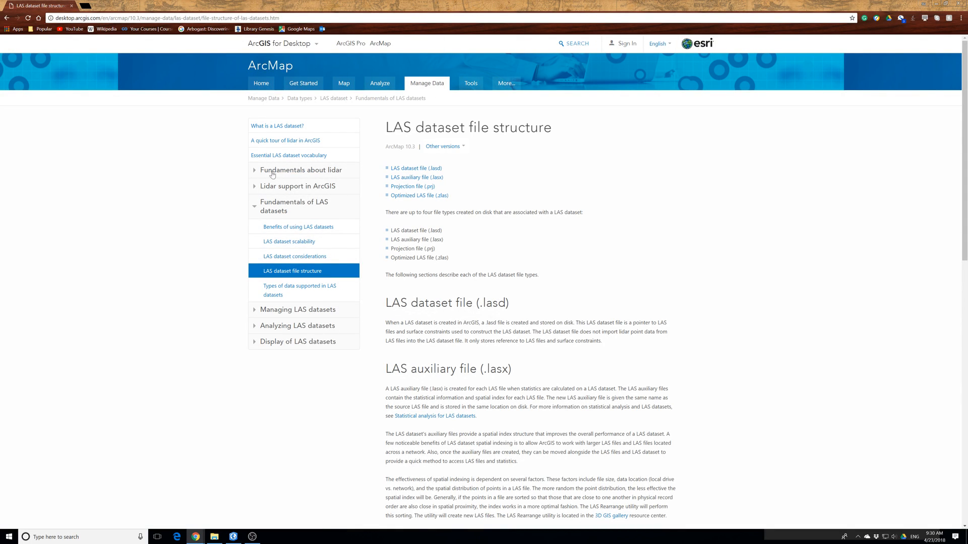
pyautogui.click(284, 133)
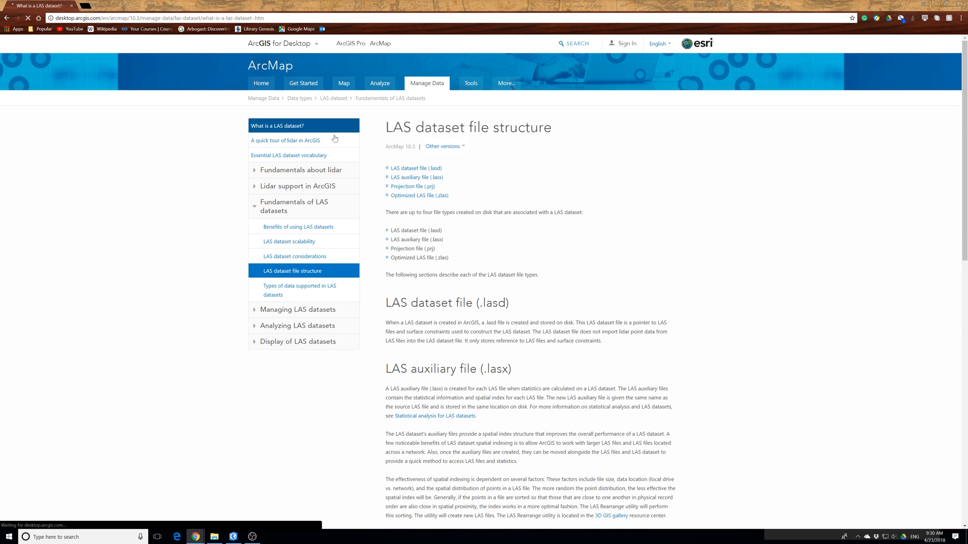
pyautogui.scroll(-15, 504, 286)
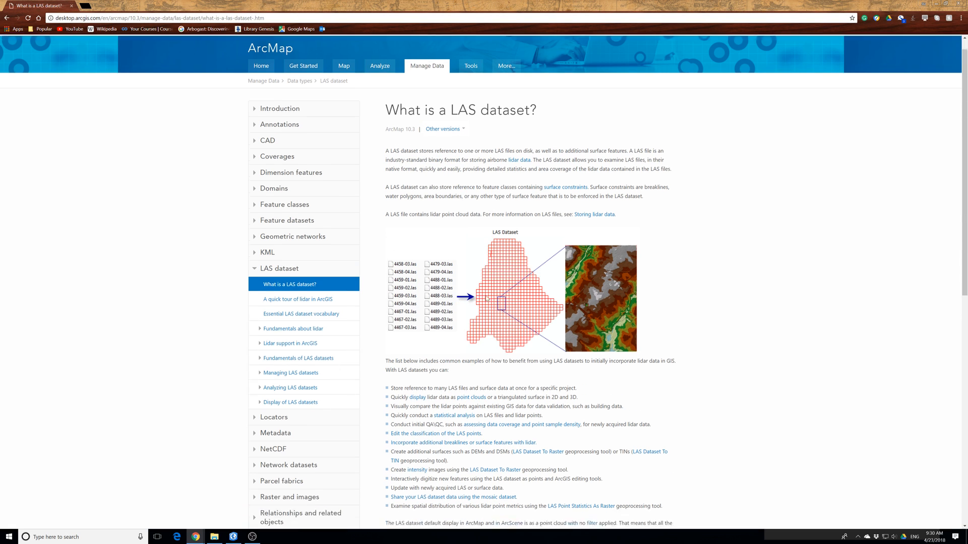
pyautogui.scroll(10, 487, 299)
pyautogui.scroll(4, 487, 299)
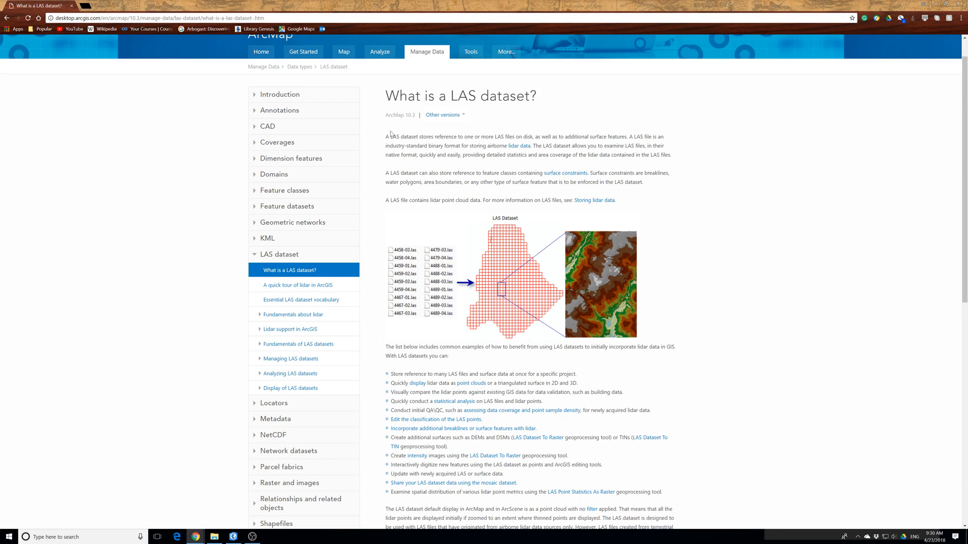
pyautogui.moveTo(385, 137); pyautogui.dragTo(537, 145)
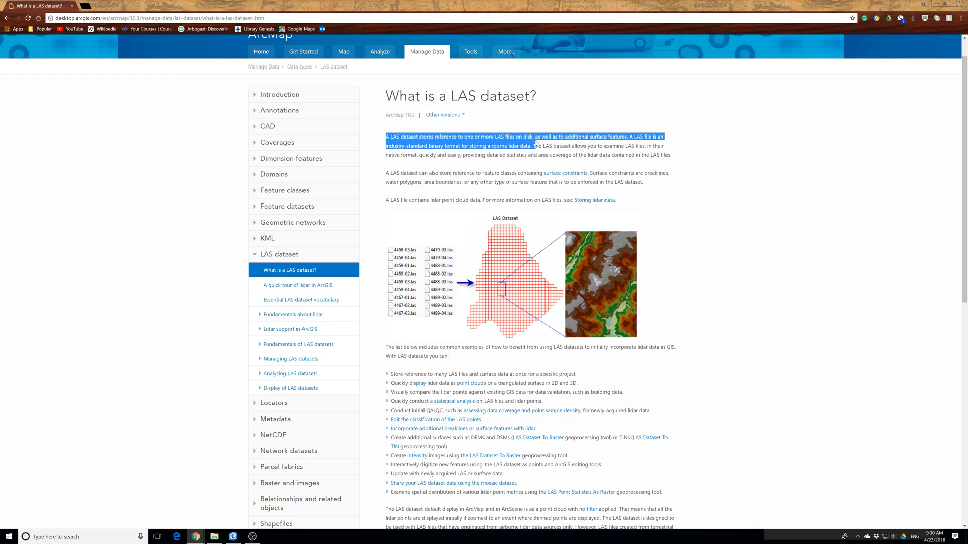
pyautogui.click(535, 145)
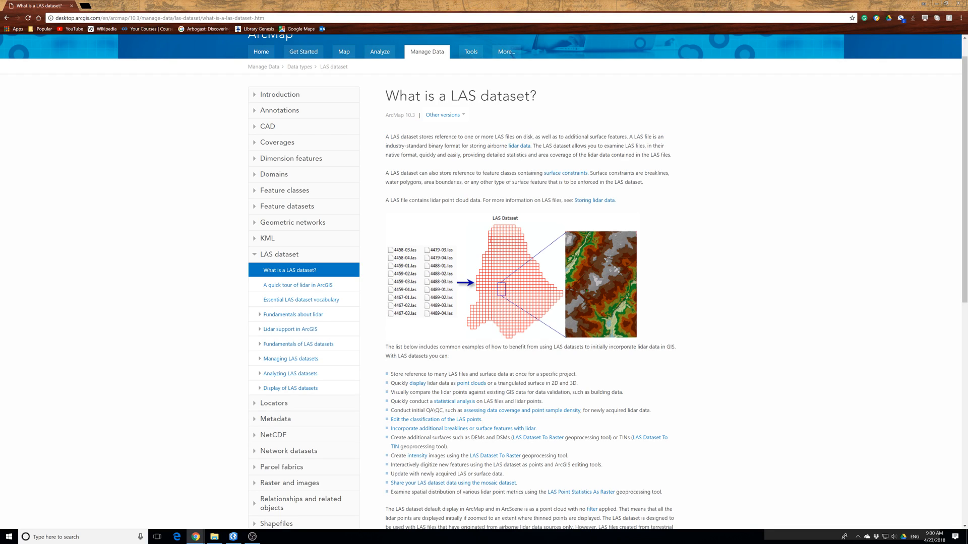
pyautogui.moveTo(541, 136); pyautogui.dragTo(519, 145)
# Follow the lidar data link in the introduction and skim the "What is lidar data?" topic to its end
pyautogui.click(521, 147)
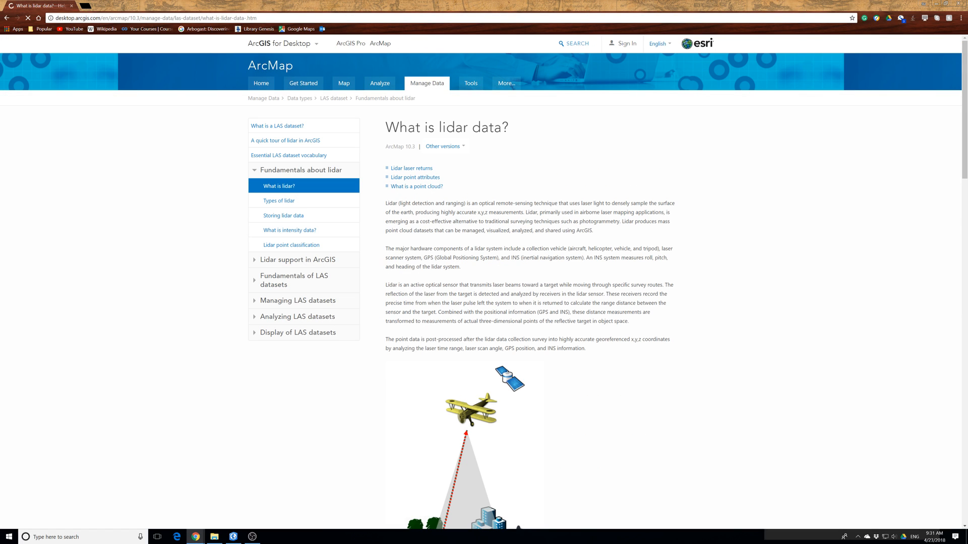
pyautogui.scroll(-13, 527, 337)
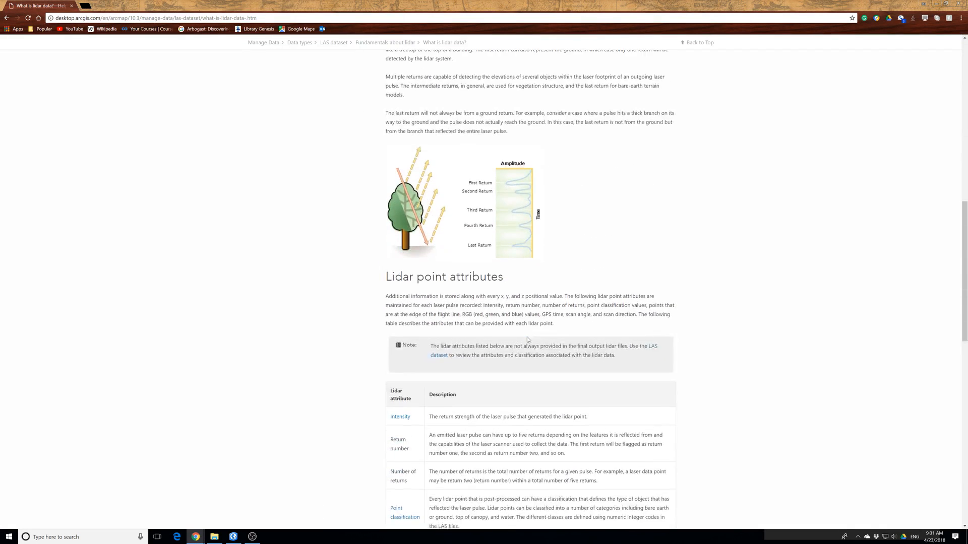
pyautogui.scroll(-6, 527, 337)
pyautogui.scroll(-5, 528, 340)
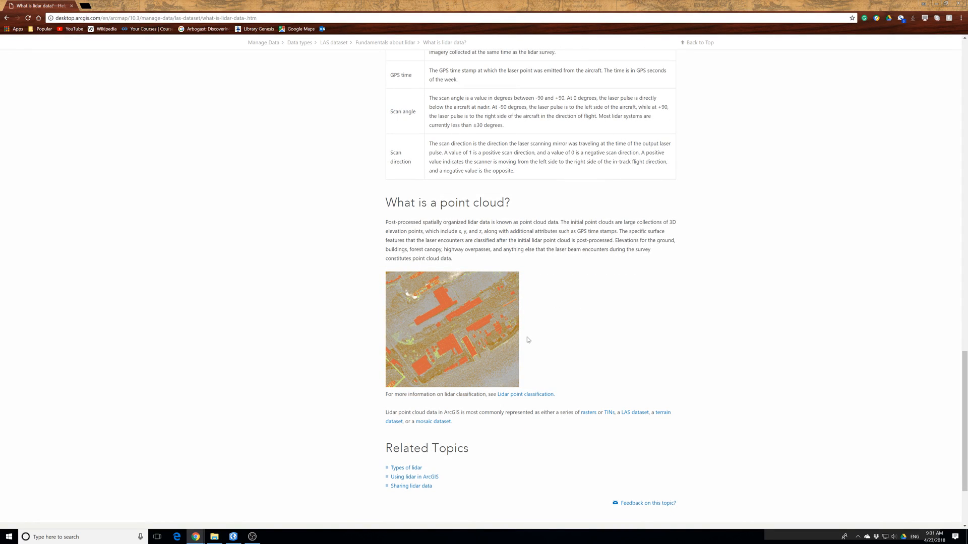
pyautogui.scroll(-2, 528, 340)
pyautogui.scroll(18, 528, 340)
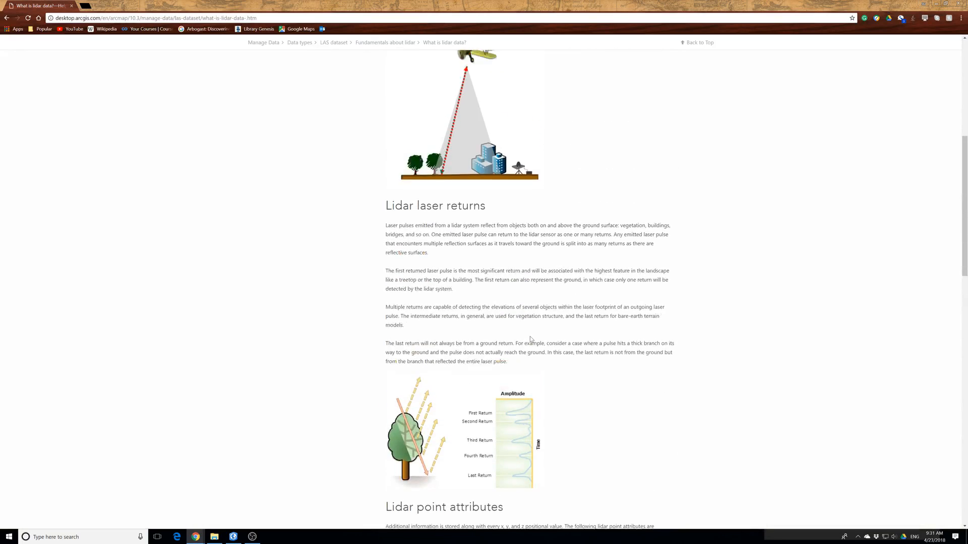
pyautogui.scroll(7, 530, 339)
# Open the "Types of lidar" topic and skim its airborne and terrestrial lidar sections
pyautogui.click(280, 202)
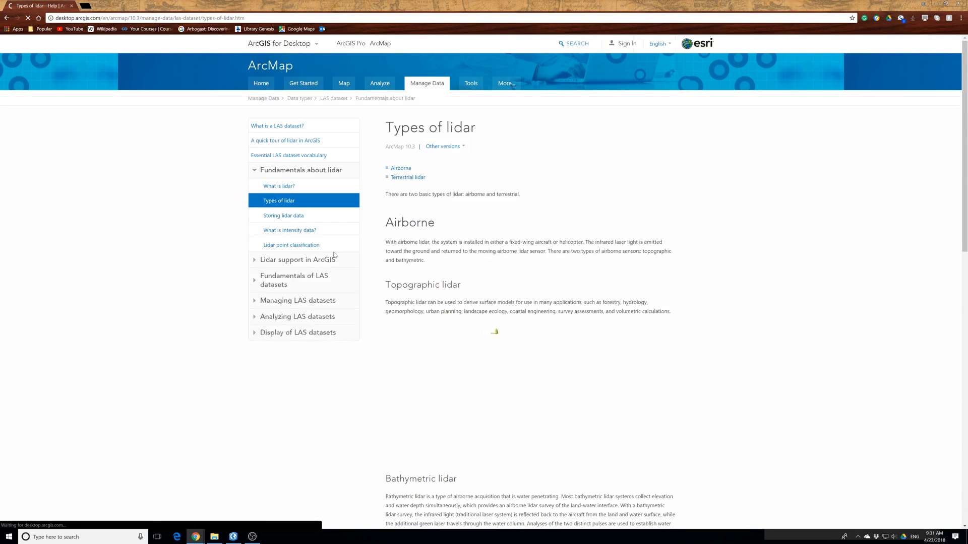
pyautogui.scroll(-1, 435, 336)
pyautogui.scroll(-14, 434, 337)
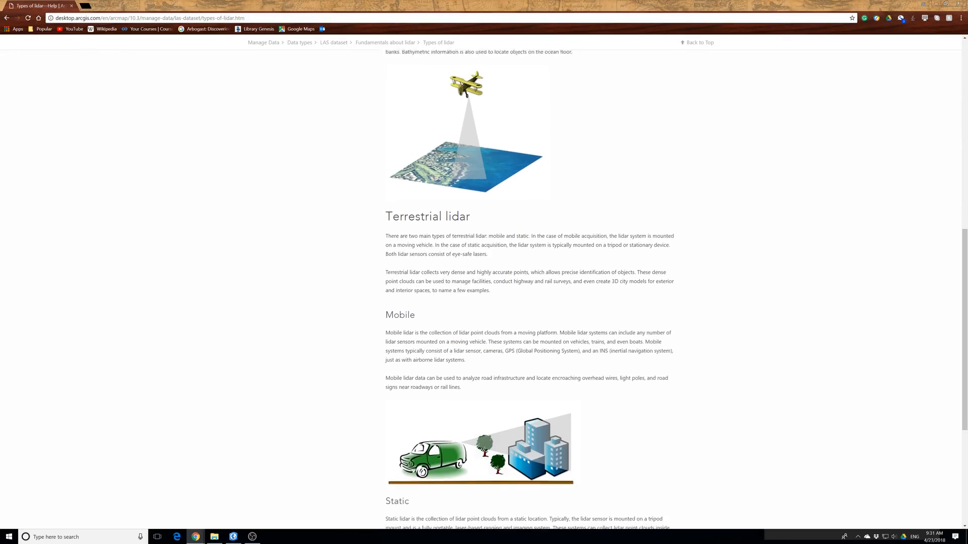
pyautogui.scroll(15, 434, 337)
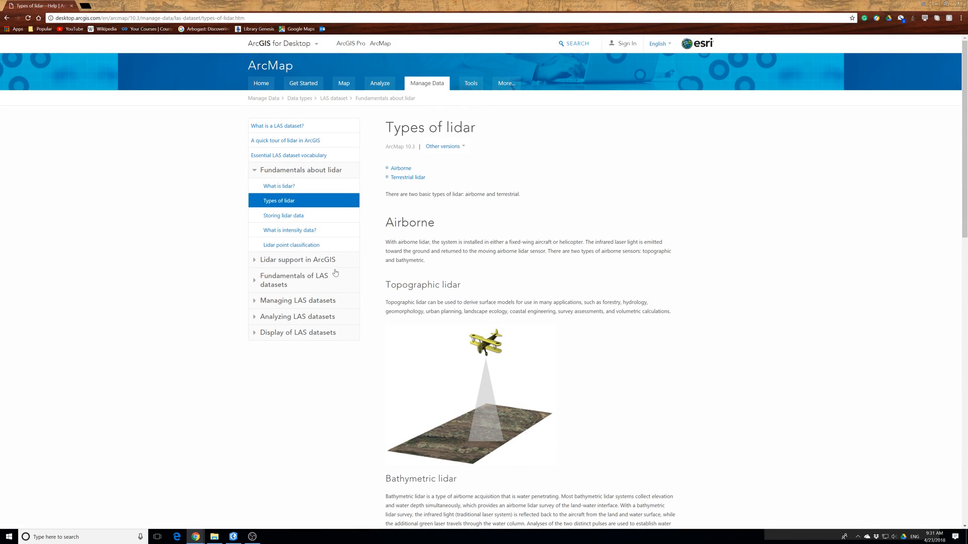
# Open "Using lidar in ArcGIS" under Lidar support in ArcGIS and skim the supported datasets and LAS dataset sections
pyautogui.click(309, 260)
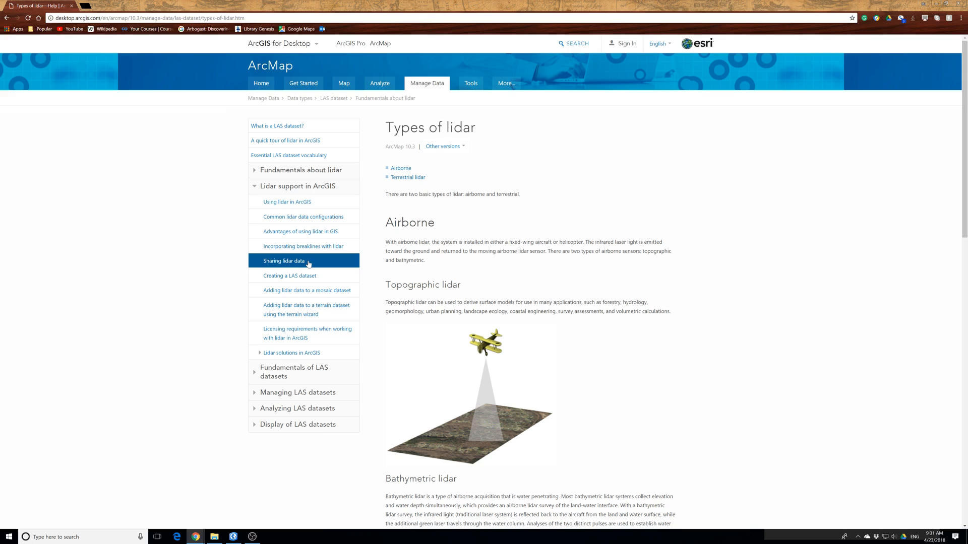
pyautogui.click(275, 203)
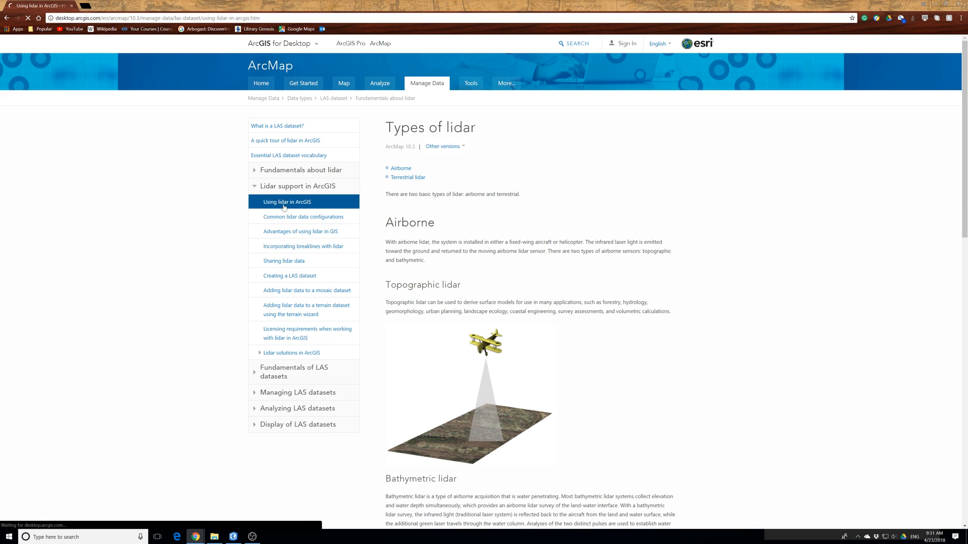
pyautogui.scroll(-12, 639, 333)
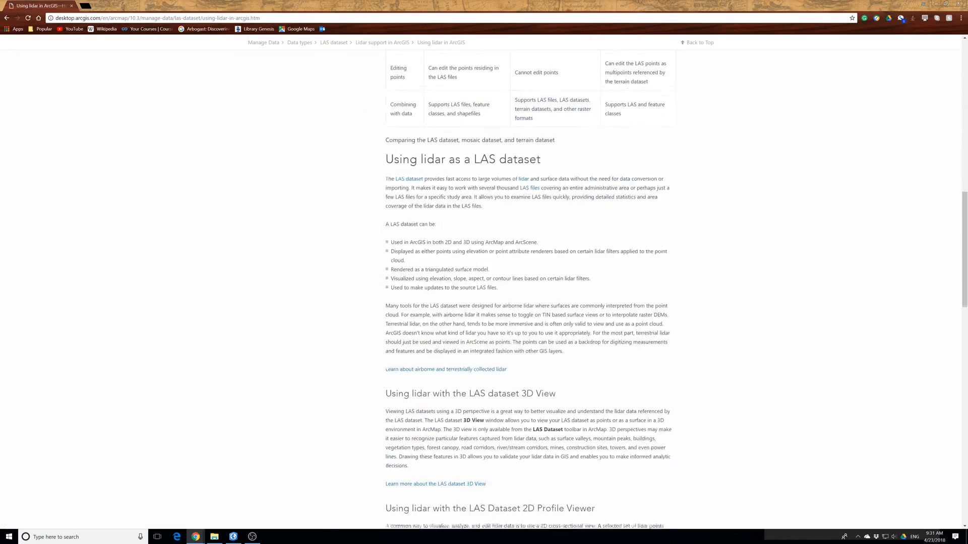
pyautogui.scroll(9, 639, 332)
pyautogui.scroll(4, 484, 279)
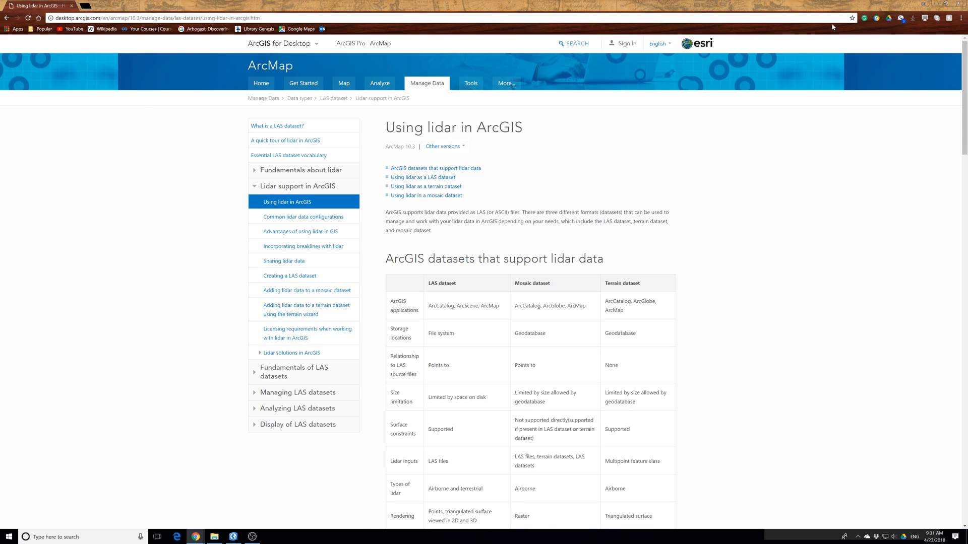
# Change the "Using lidar in ArcGIS" help topic to version 10.6 and skim the page
pyautogui.click(443, 146)
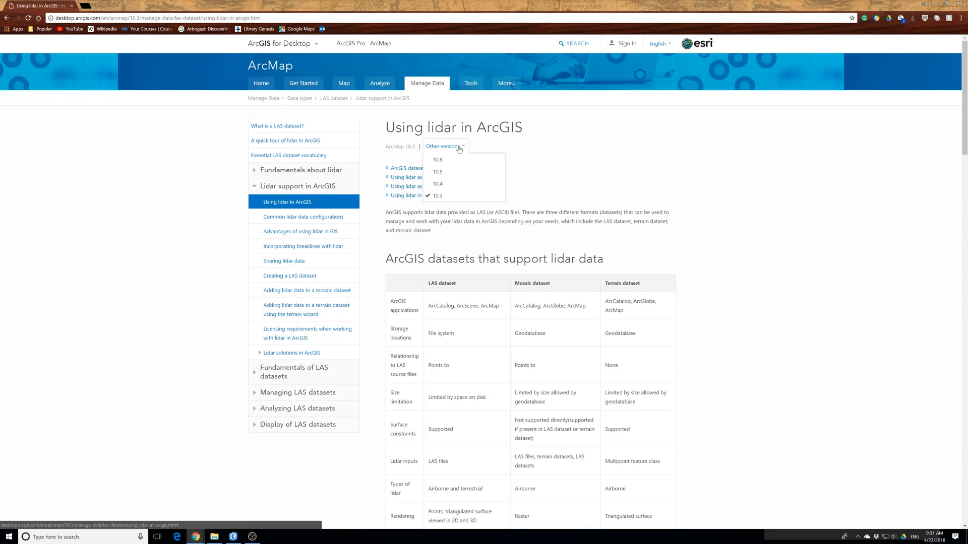
pyautogui.click(444, 160)
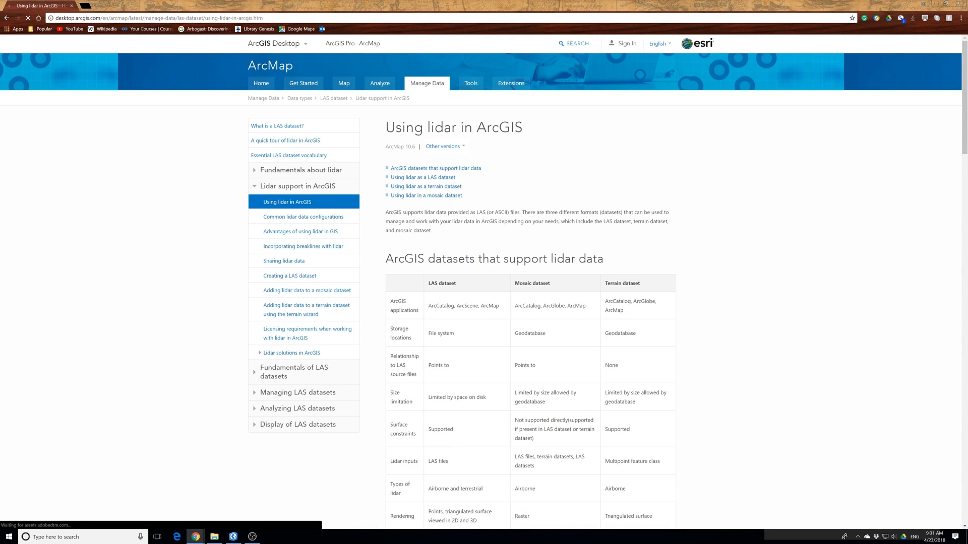
pyautogui.scroll(-20, 575, 232)
pyautogui.scroll(-2, 528, 282)
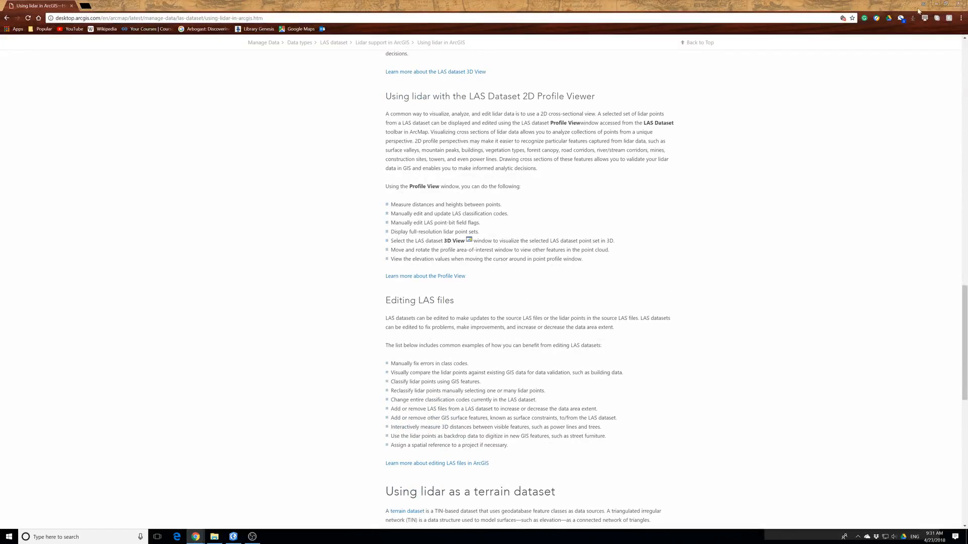
# Return to the ArcGIS Pro layout and nudge the LASD legend slightly to the right, leaving it deselected
pyautogui.click(936, 4)
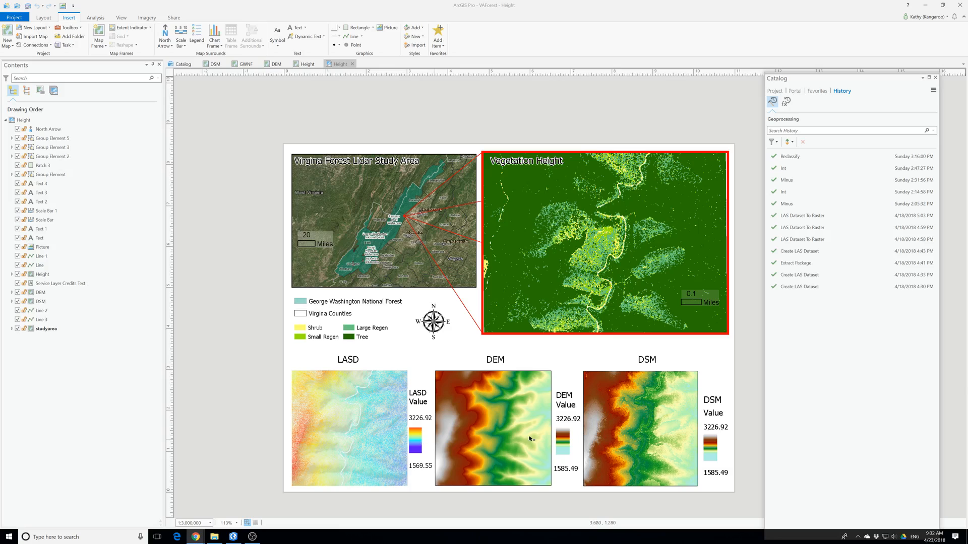
pyautogui.click(418, 435)
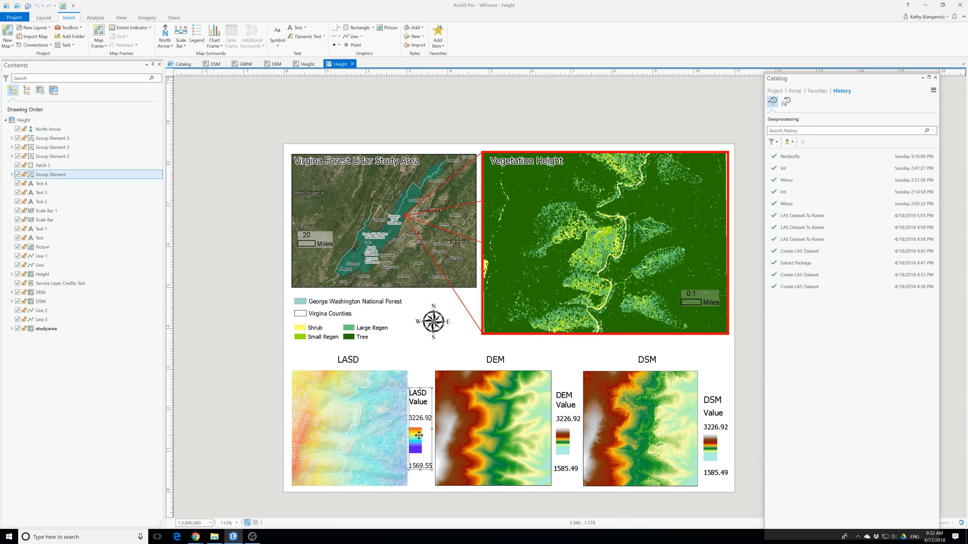
pyautogui.moveTo(417, 434); pyautogui.dragTo(417, 434)
pyautogui.click(425, 513)
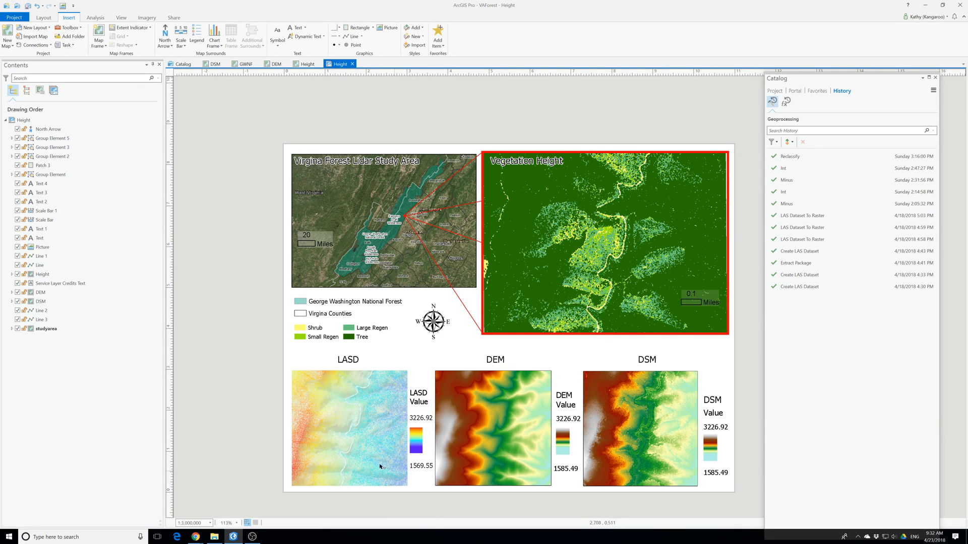
# Open answer guide_msd.pdf and place its page 19 VA Forest Lidar sample layout beside the ArcGIS Pro layout
pyautogui.click(333, 441)
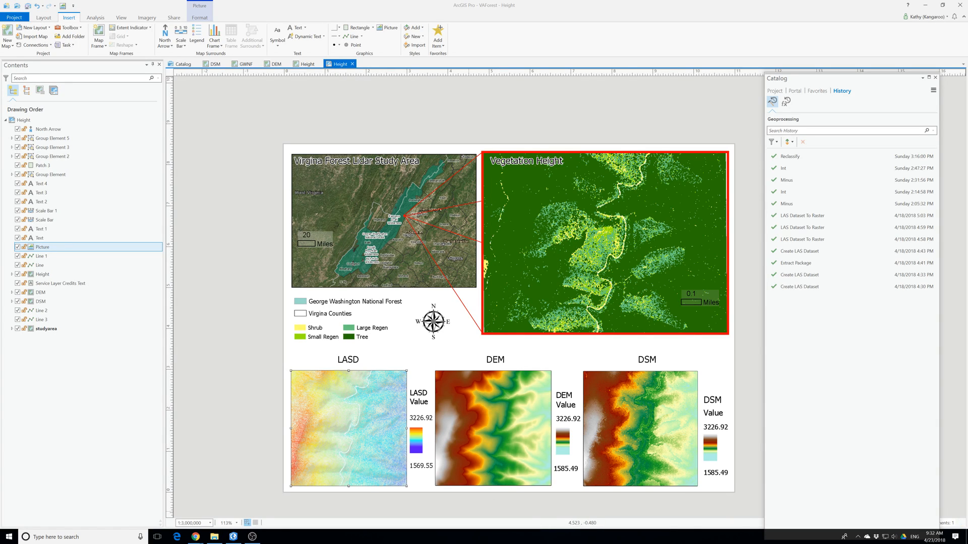
pyautogui.click(214, 538)
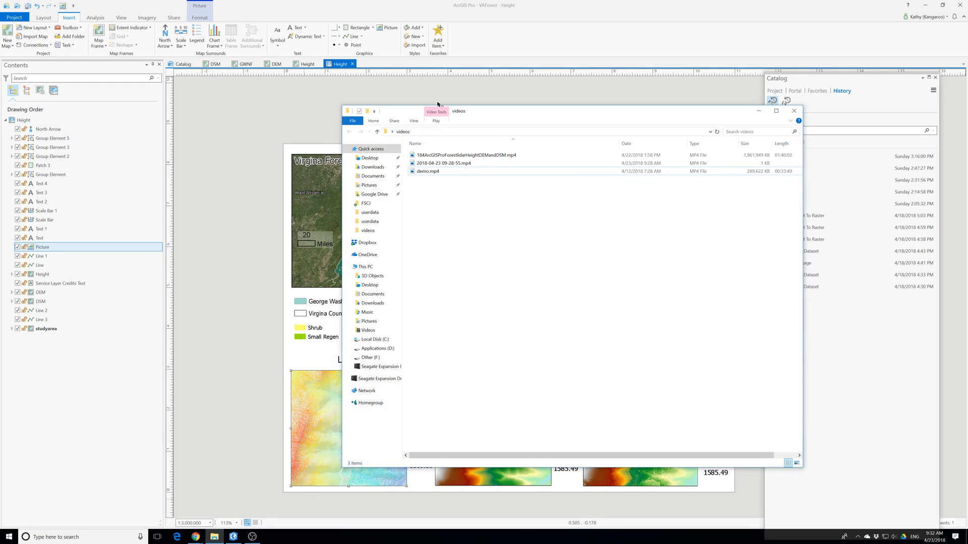
pyautogui.moveTo(402, 112); pyautogui.dragTo(967, 131)
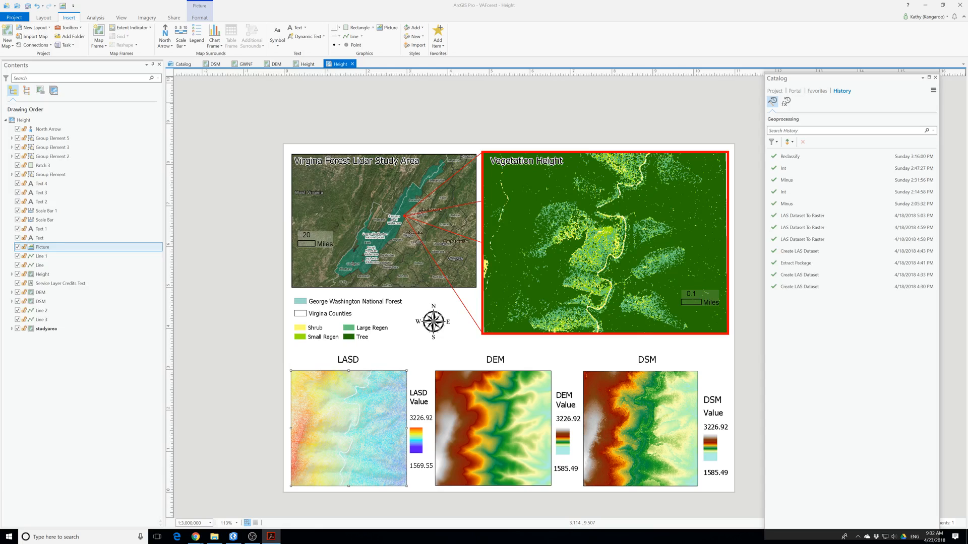
pyautogui.moveTo(967, 96); pyautogui.dragTo(801, 104)
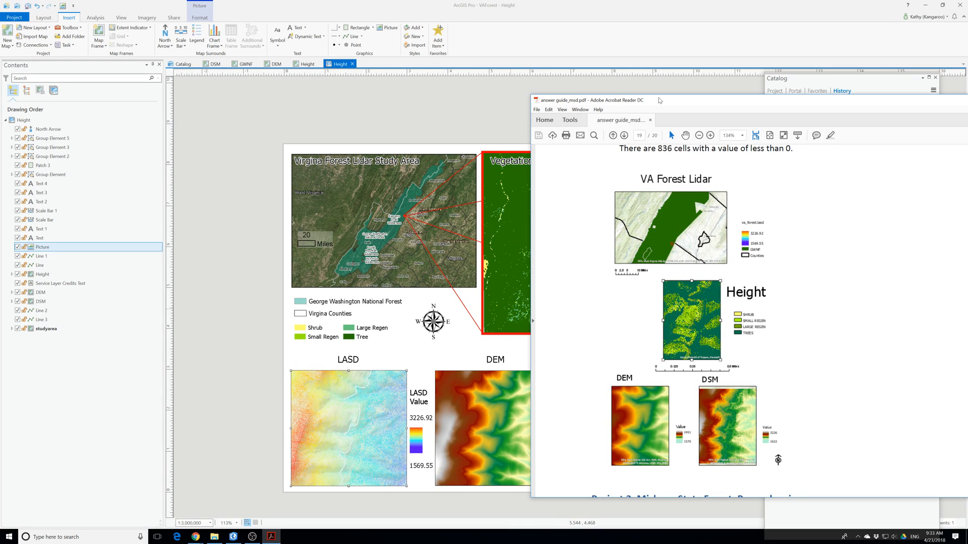
pyautogui.moveTo(659, 100); pyautogui.dragTo(697, 99)
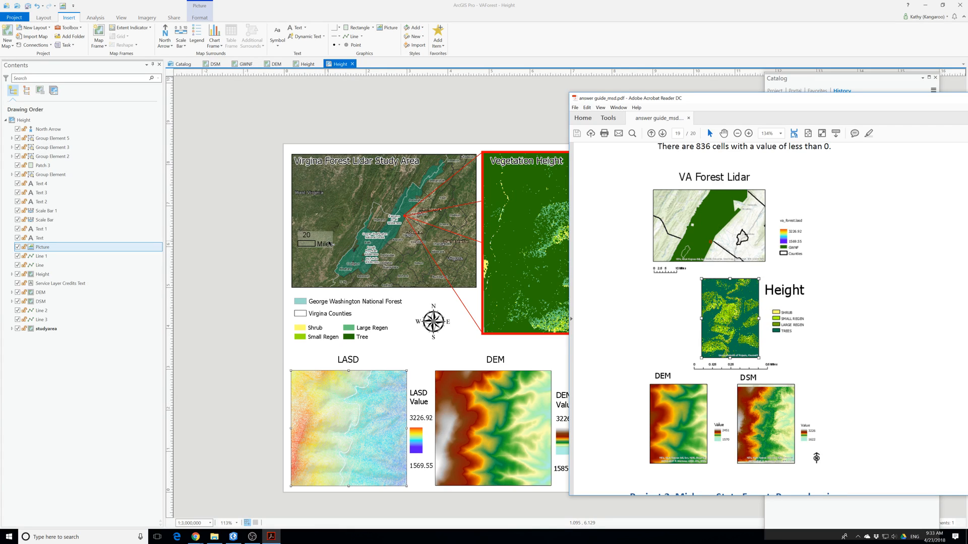
# Compare the whole ArcGIS Pro layout with the answer guide's VA Forest Lidar sample, reading on to the start of Project 2
pyautogui.scroll(-4, 325, 242)
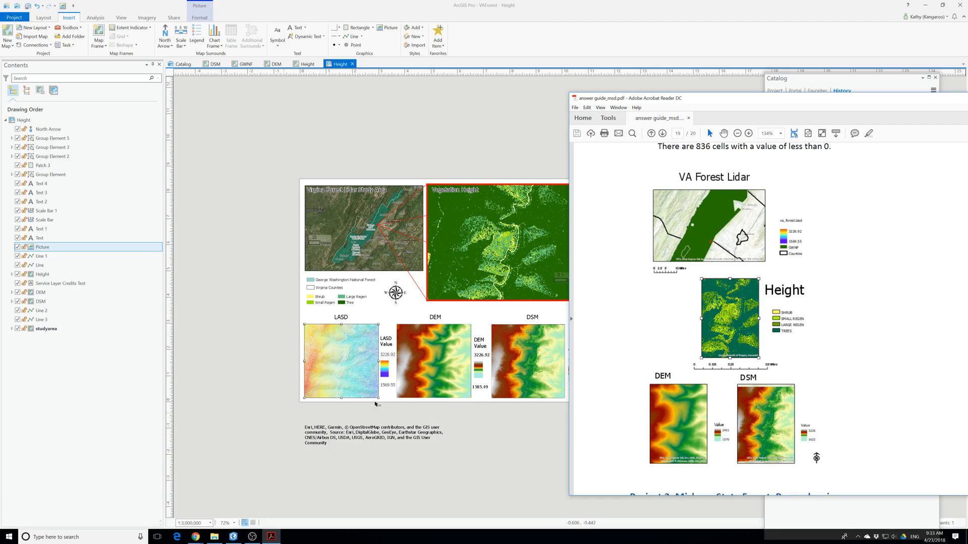
pyautogui.moveTo(701, 103); pyautogui.dragTo(761, 105)
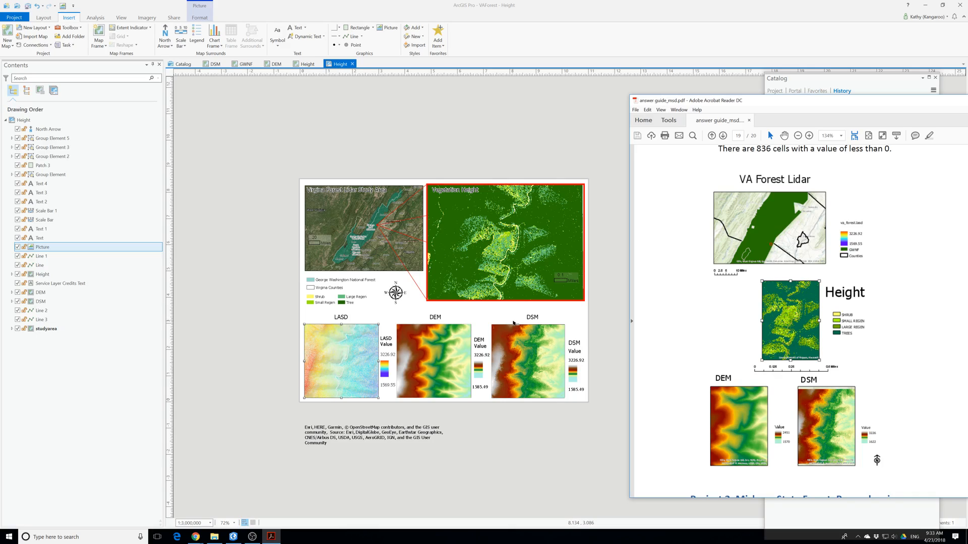
pyautogui.scroll(-1, 708, 310)
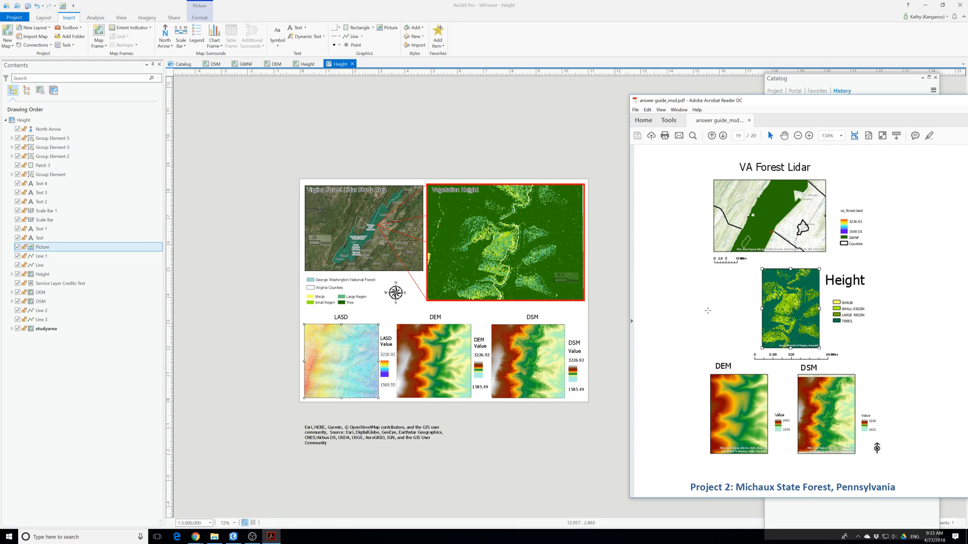
pyautogui.scroll(-1, 708, 310)
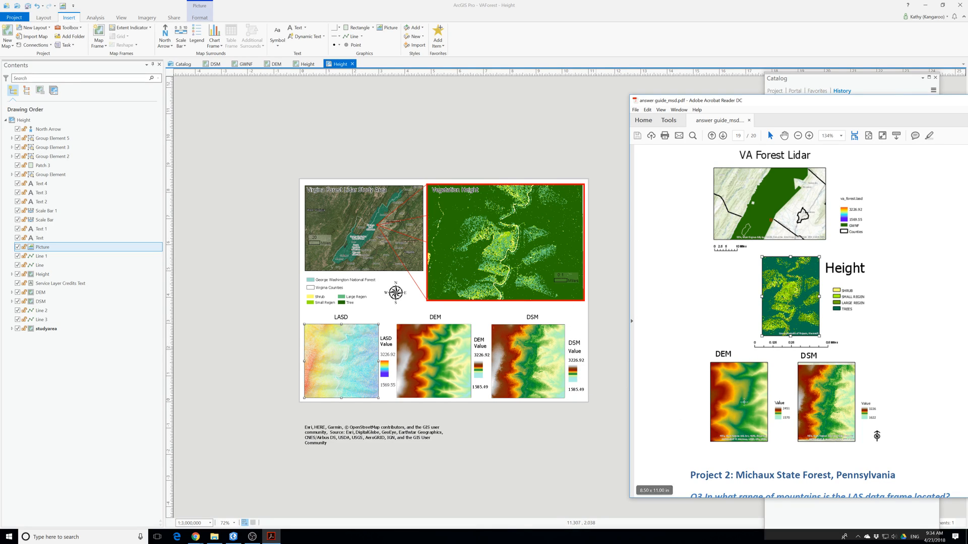
pyautogui.scroll(-2, 736, 429)
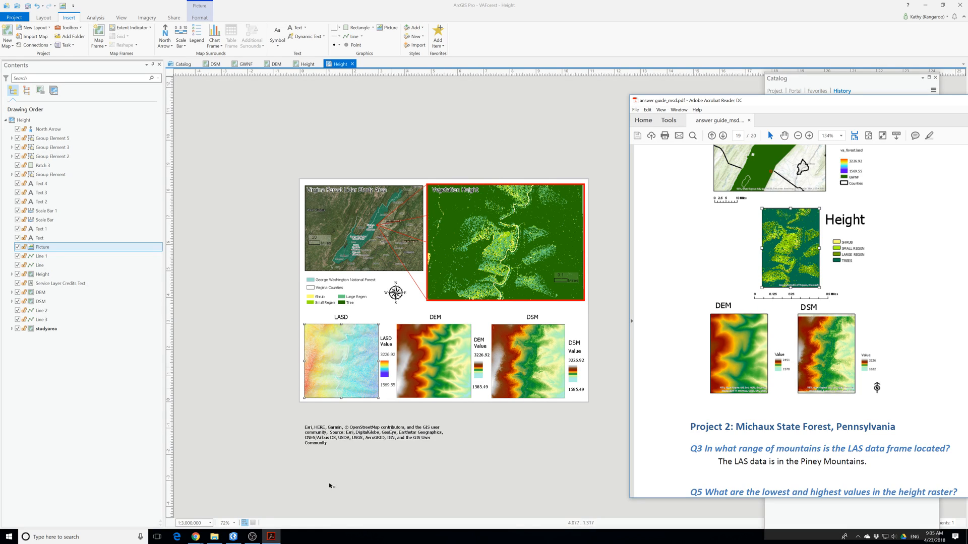
# Search Windows for pythonwin and launch PythonWin
pyautogui.click(76, 537)
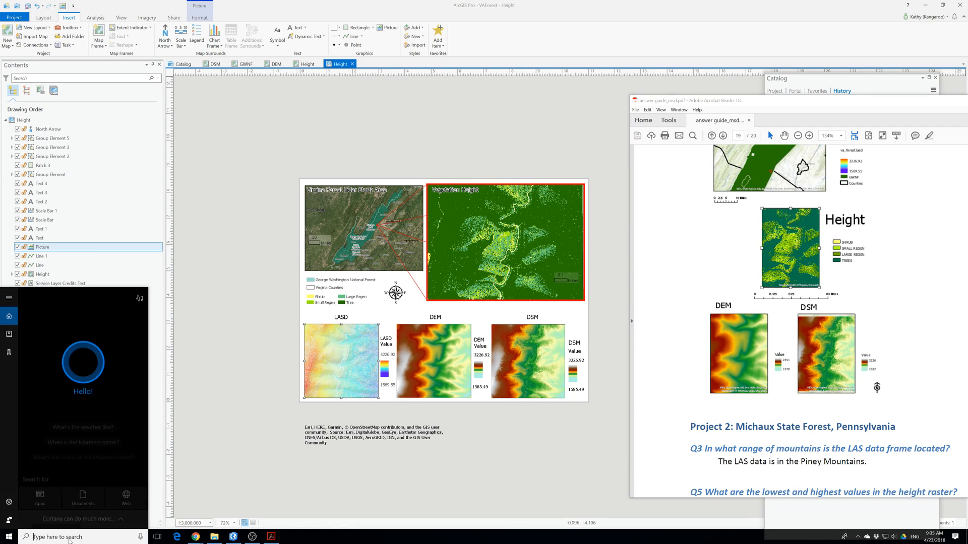
pyautogui.write('win')
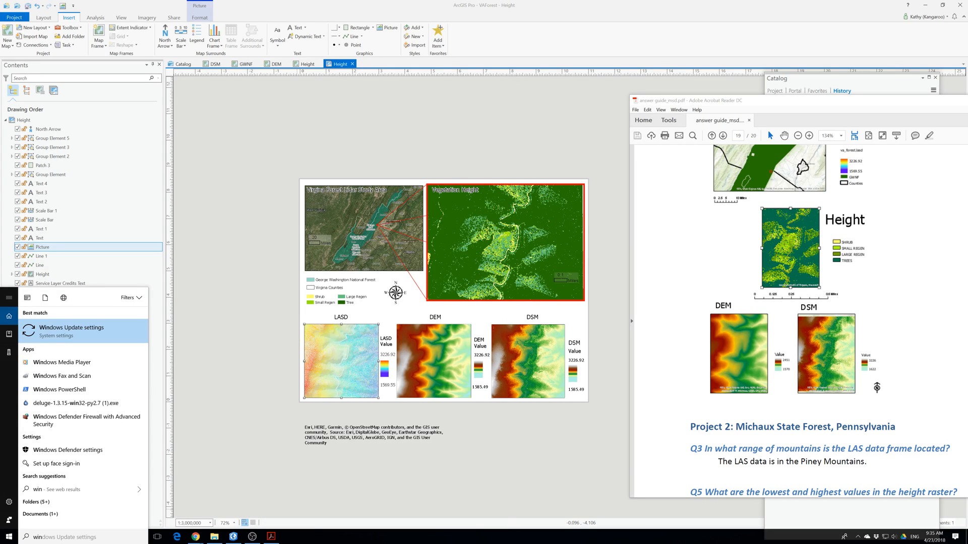
pyautogui.press('BackSpace')
pyautogui.press('BackSpace')
pyautogui.press('BackSpace')
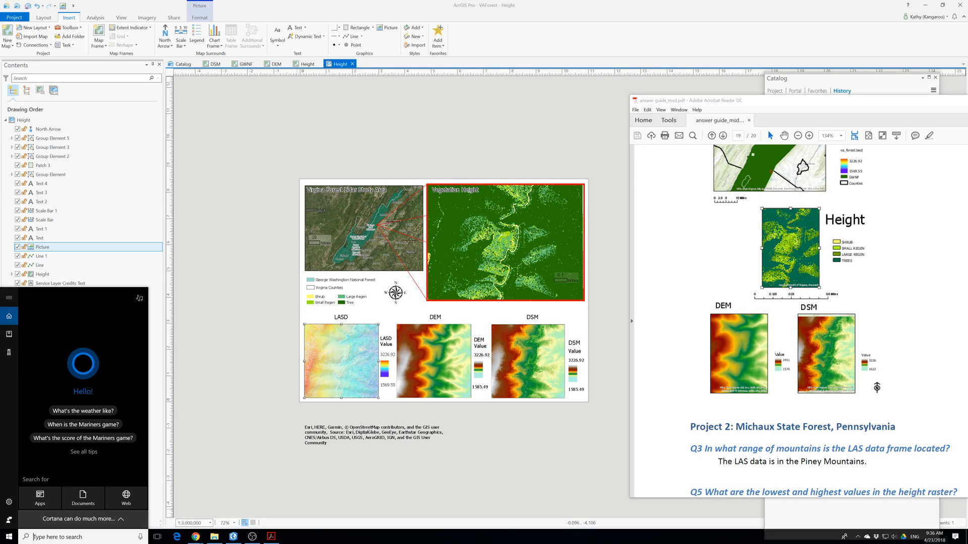
pyautogui.write('pythonw')
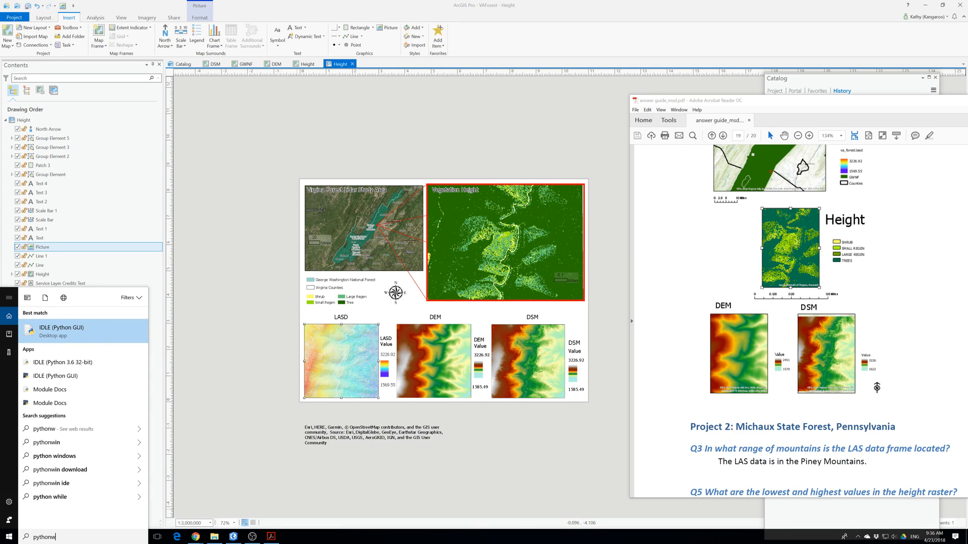
pyautogui.write('in')
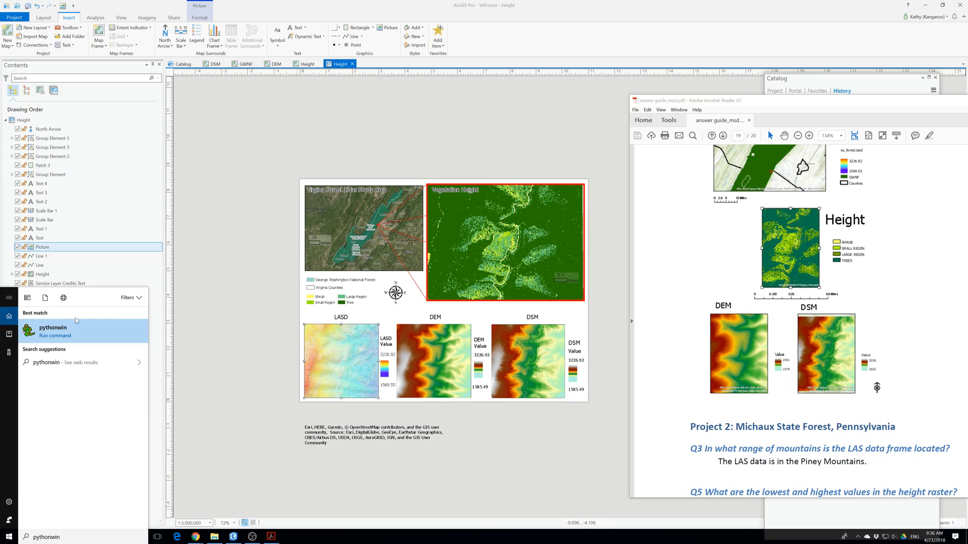
pyautogui.click(106, 329)
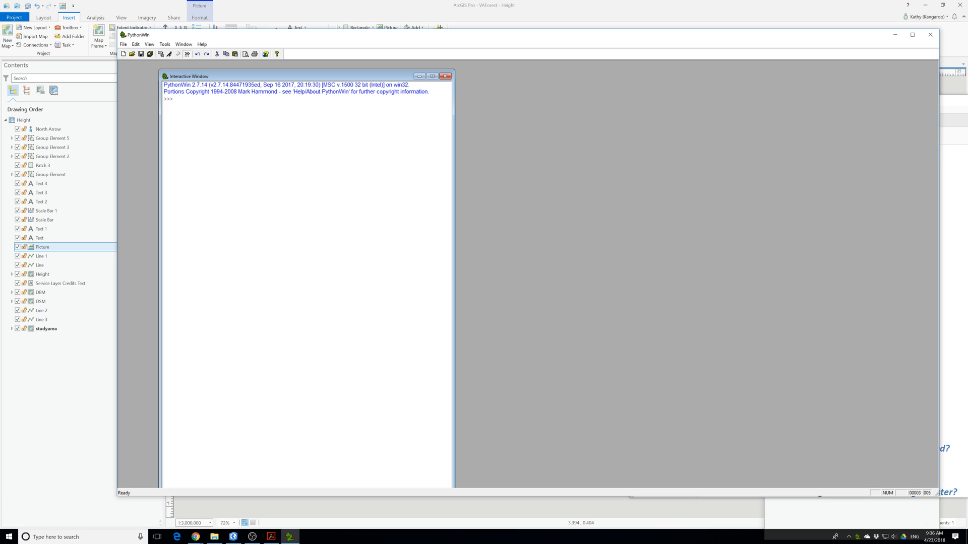
# Open Script1.py from the VAForest folder and place its window so the interactive output stays readable
pyautogui.click(132, 54)
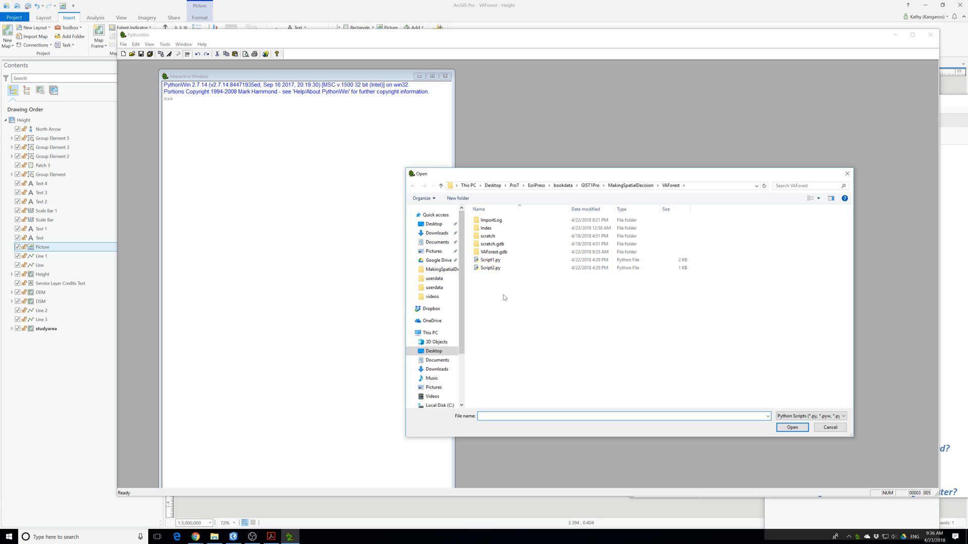
pyautogui.click(489, 268)
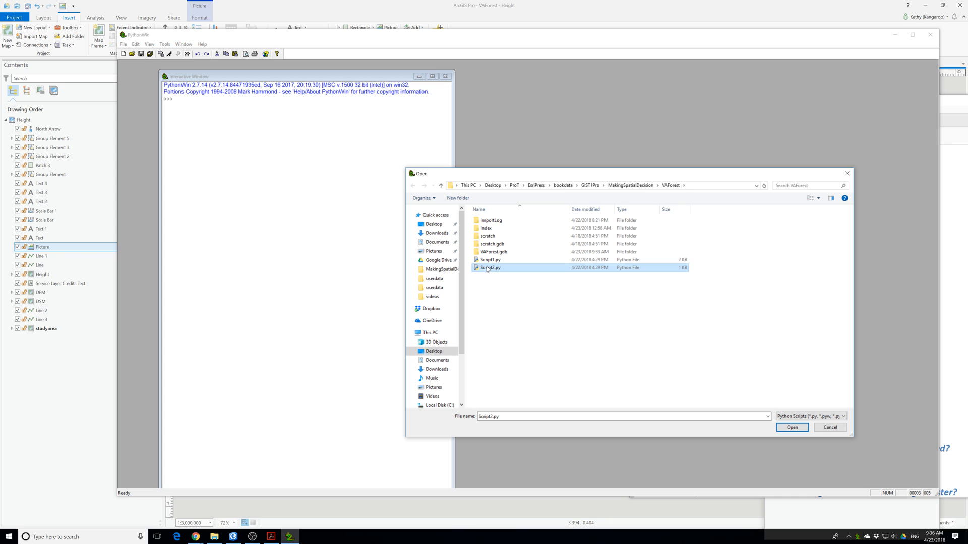
pyautogui.click(489, 260)
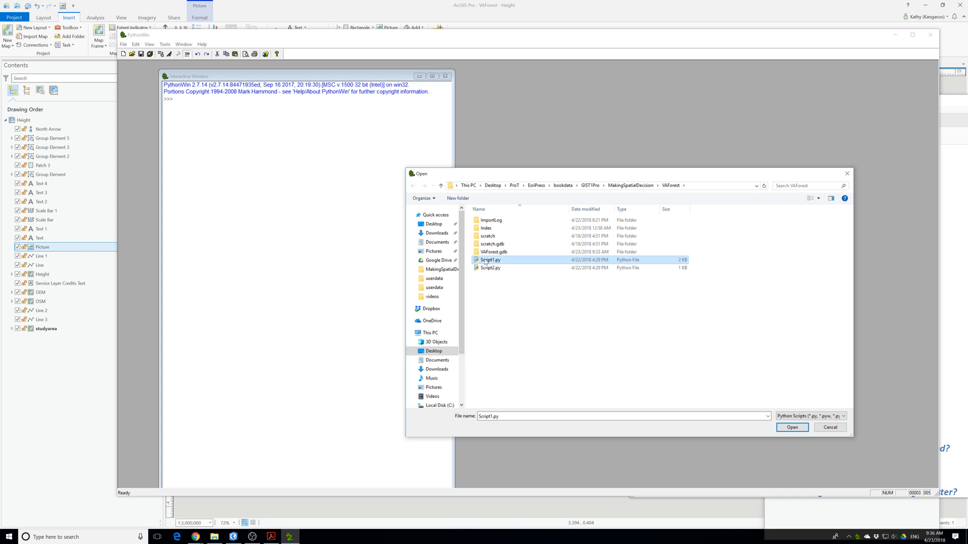
pyautogui.click(791, 428)
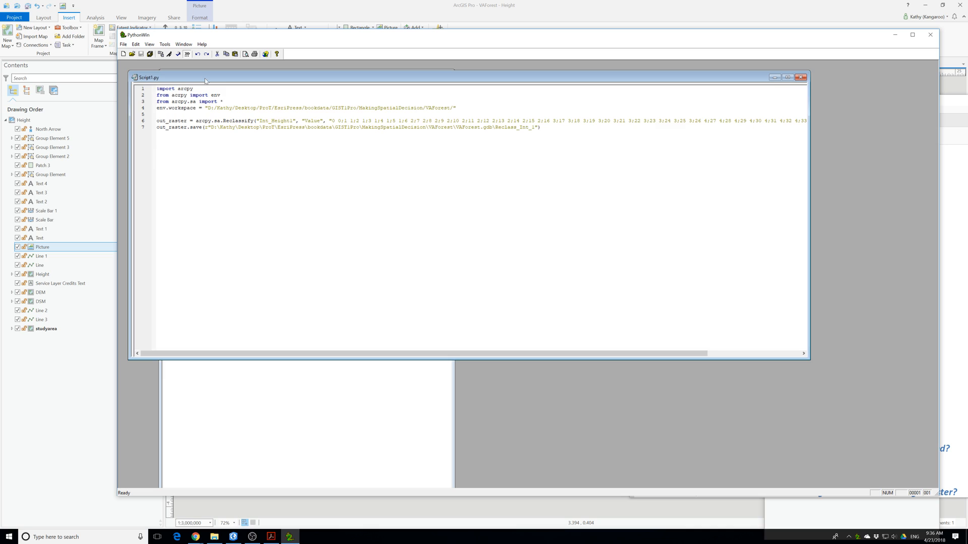
pyautogui.moveTo(205, 81); pyautogui.dragTo(239, 117)
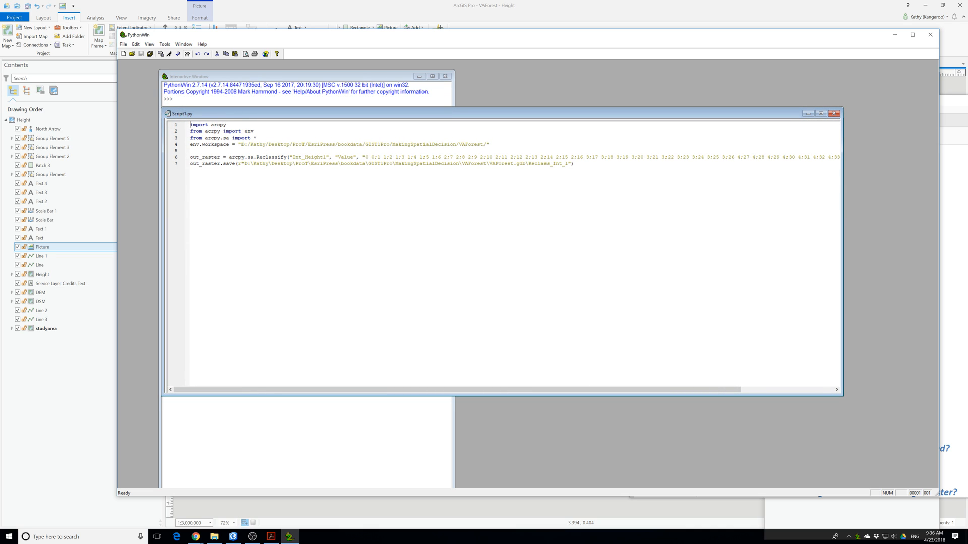
# Try to run Script1.py with no debugging, read the interactive output, and return to the ArcGIS Pro layout
pyautogui.click(162, 53)
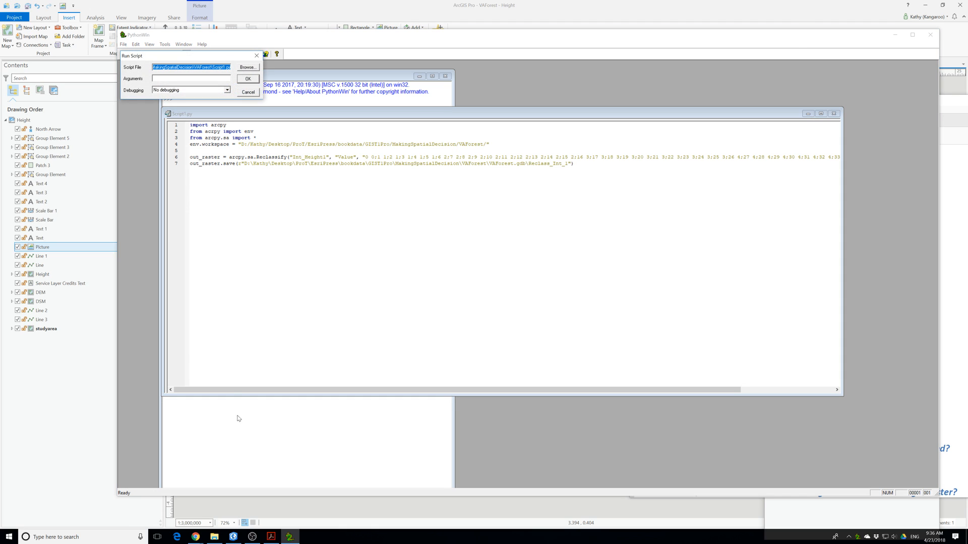
pyautogui.click(246, 81)
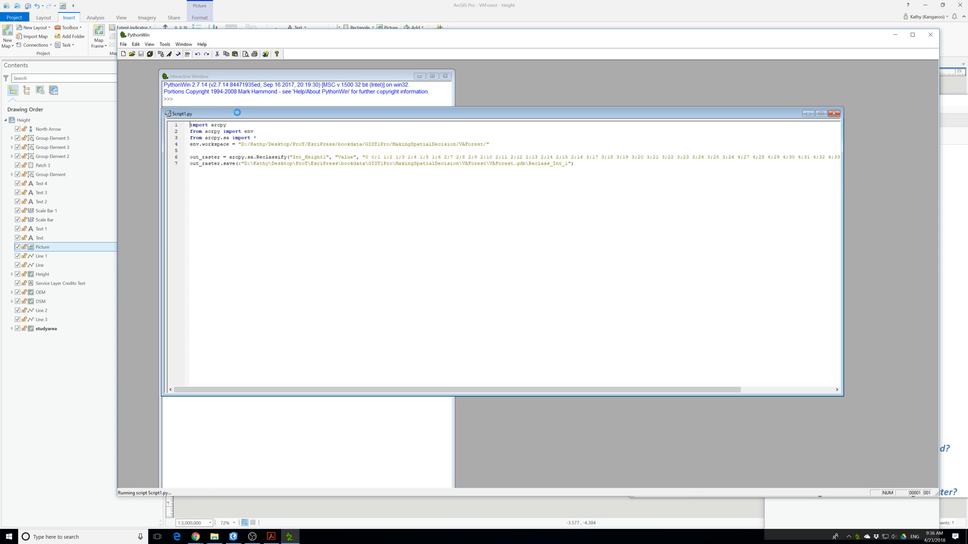
pyautogui.moveTo(237, 113); pyautogui.dragTo(267, 193)
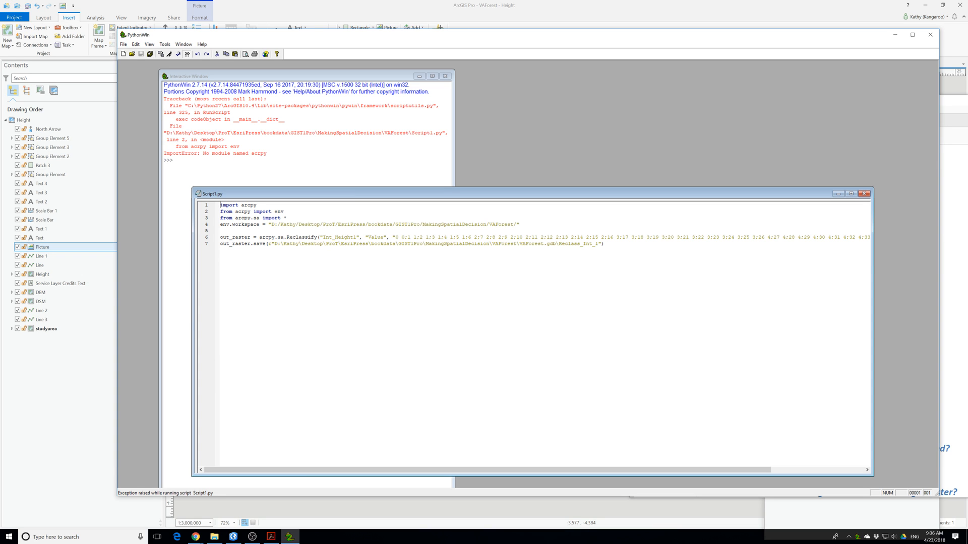
pyautogui.click(895, 35)
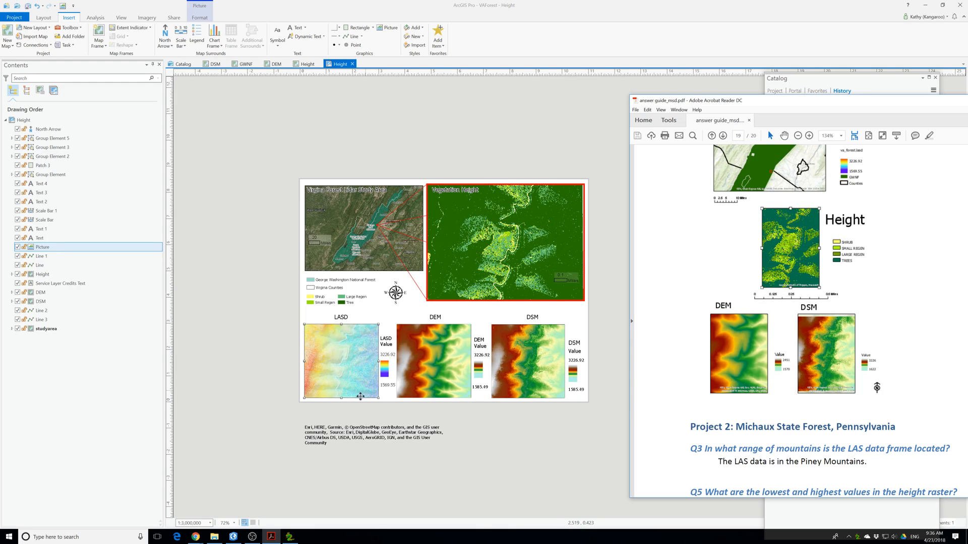
pyautogui.click(60, 538)
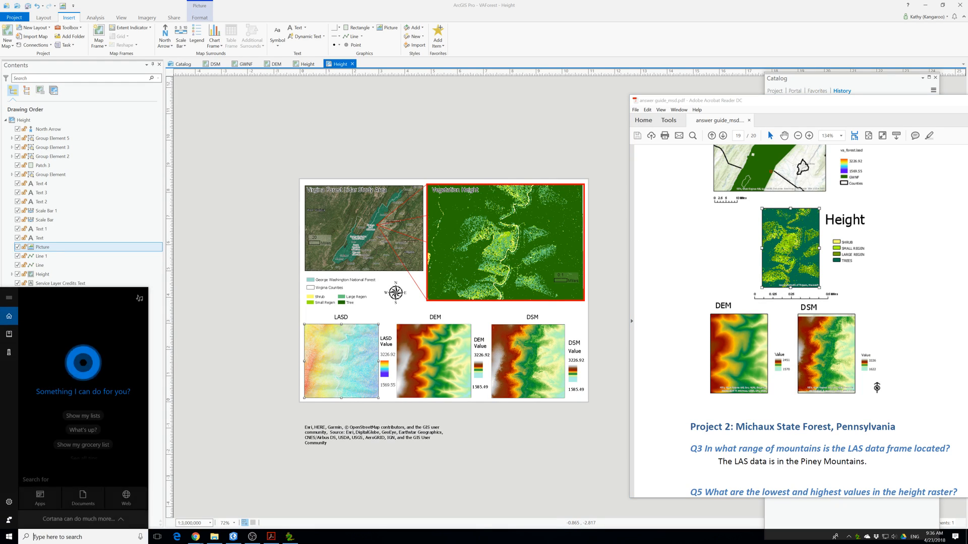
pyautogui.click(186, 462)
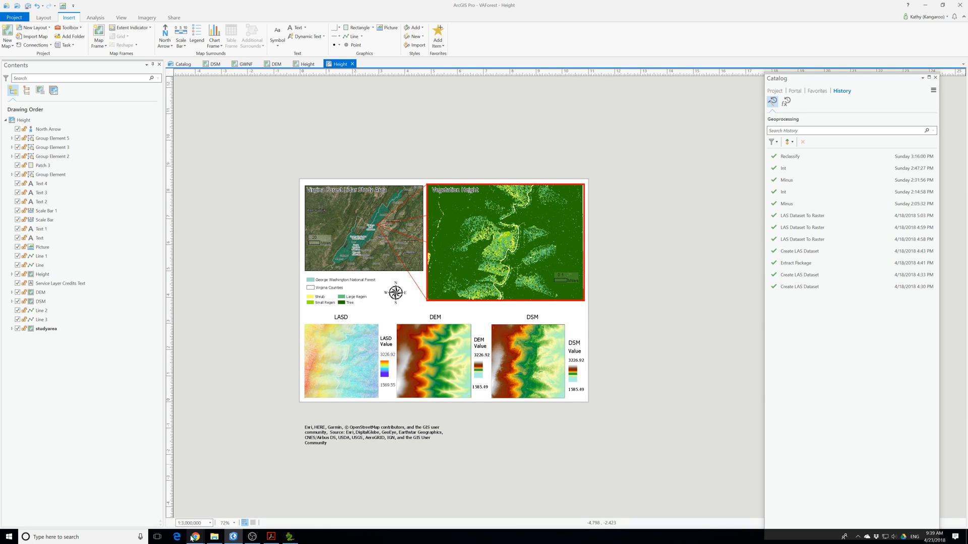
# Switch to Chrome and search Google for pasda/psu.edu in a new tab
pyautogui.moveTo(200, 539)
pyautogui.click(237, 501)
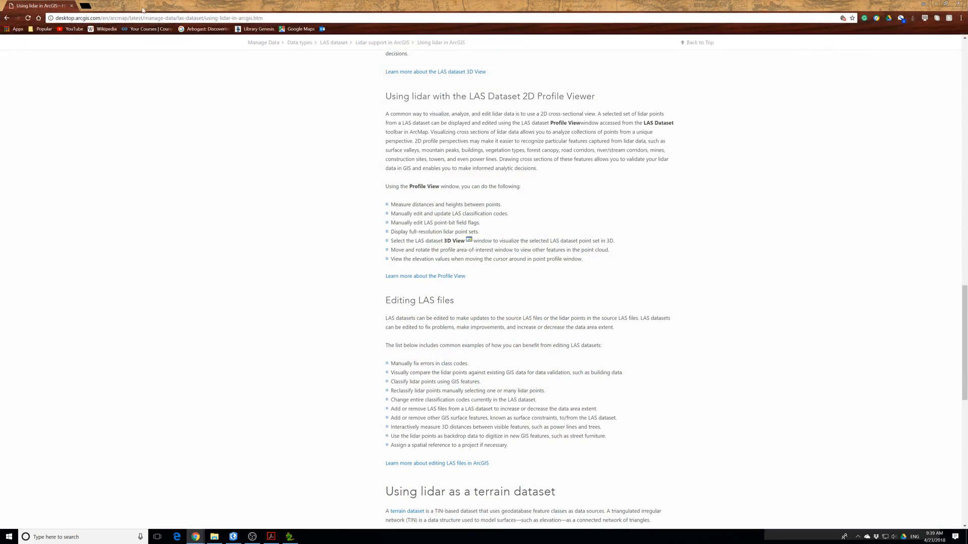
pyautogui.click(86, 6)
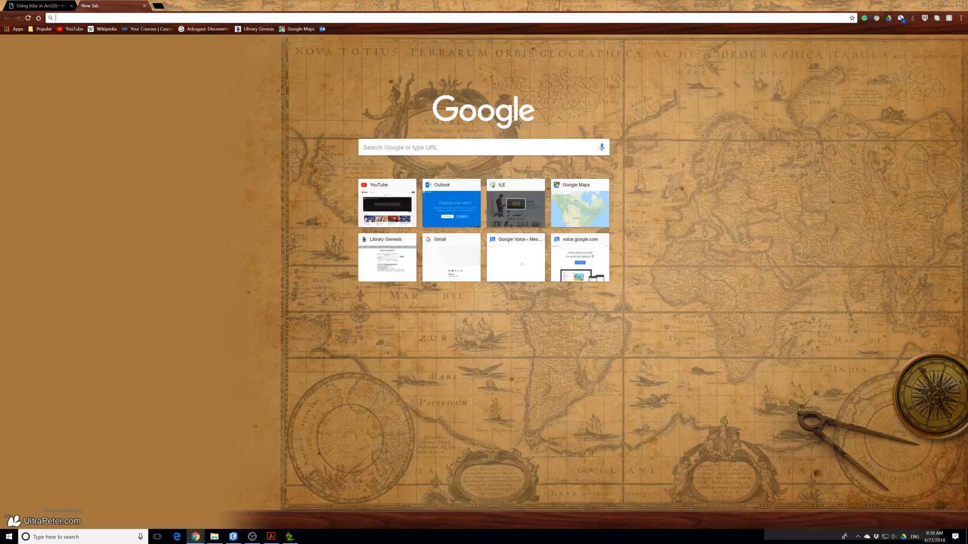
pyautogui.write('p')
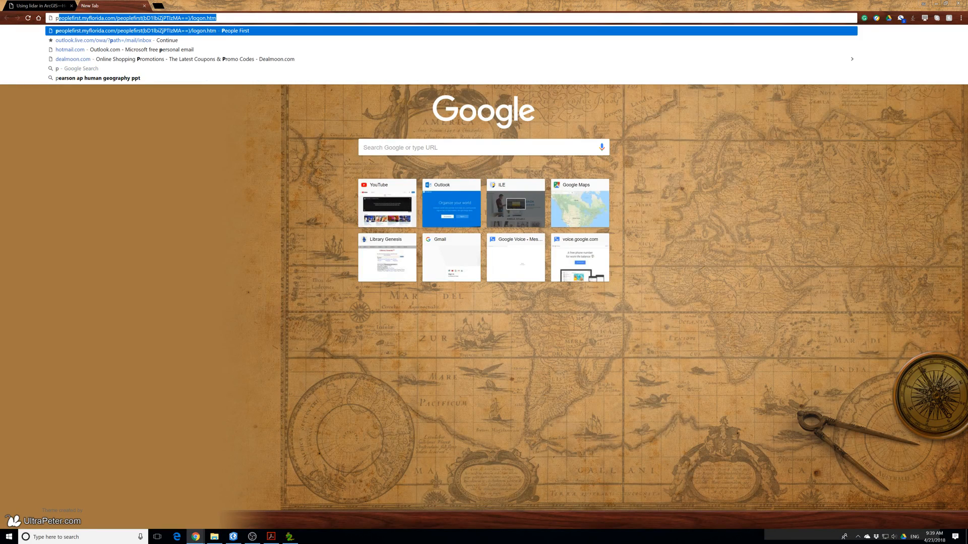
pyautogui.write('asda/psu')
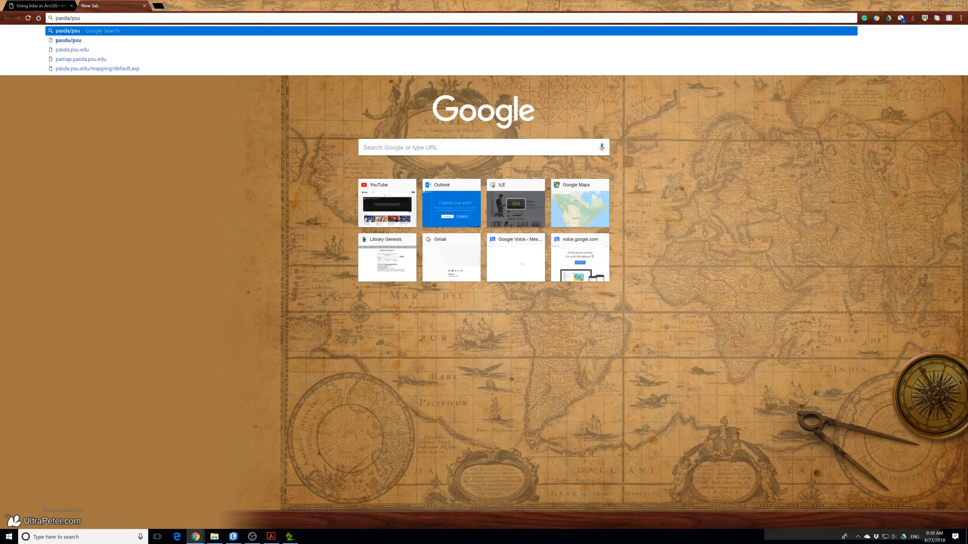
pyautogui.write('.edu')
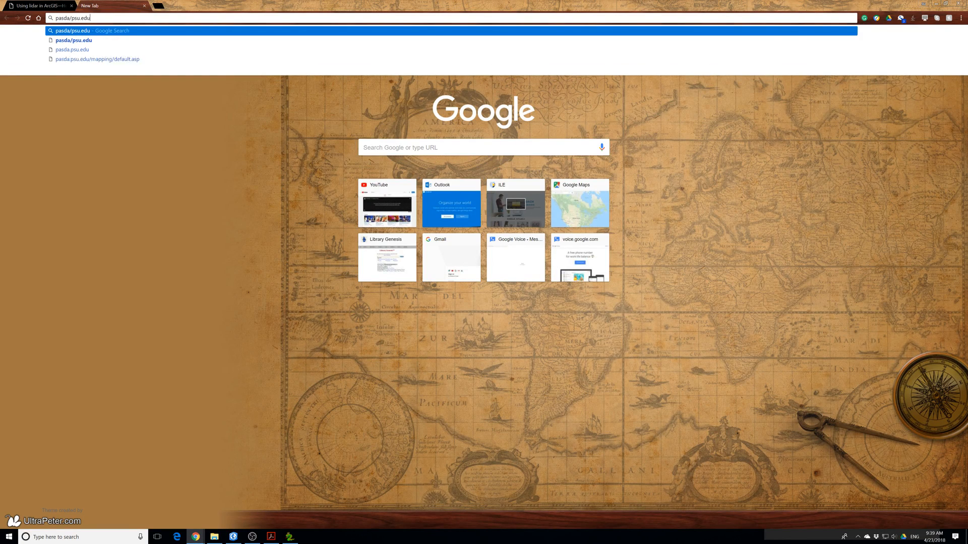
pyautogui.press('Return')
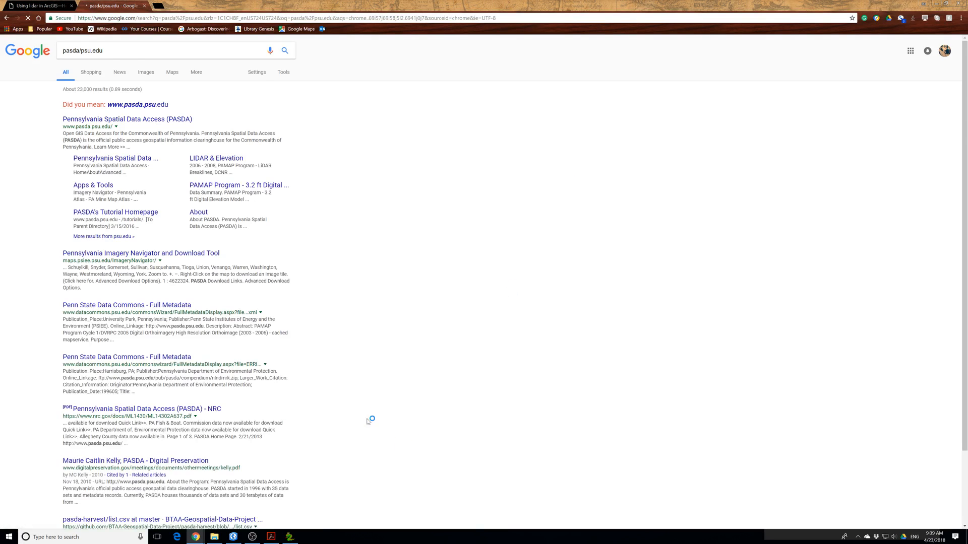
# Open the Pennsylvania Spatial Data Access (PASDA) site from the search results and bookmark its home page
pyautogui.click(130, 120)
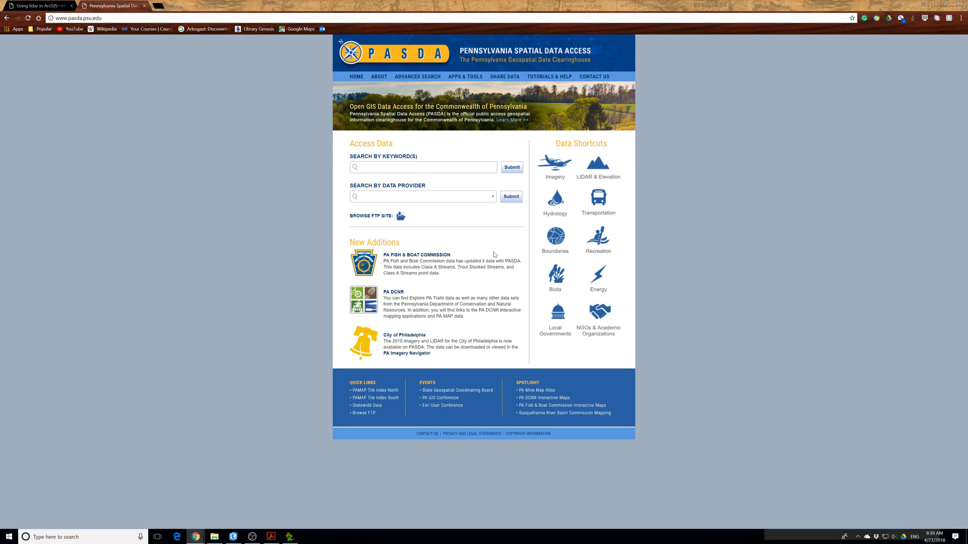
pyautogui.click(852, 18)
pyautogui.click(809, 75)
# Switch to File Explorer and extract PA_Forest_Data.ppkx in Downloads into a PA_Forest_Data subfolder with 7-Zip
pyautogui.click(215, 537)
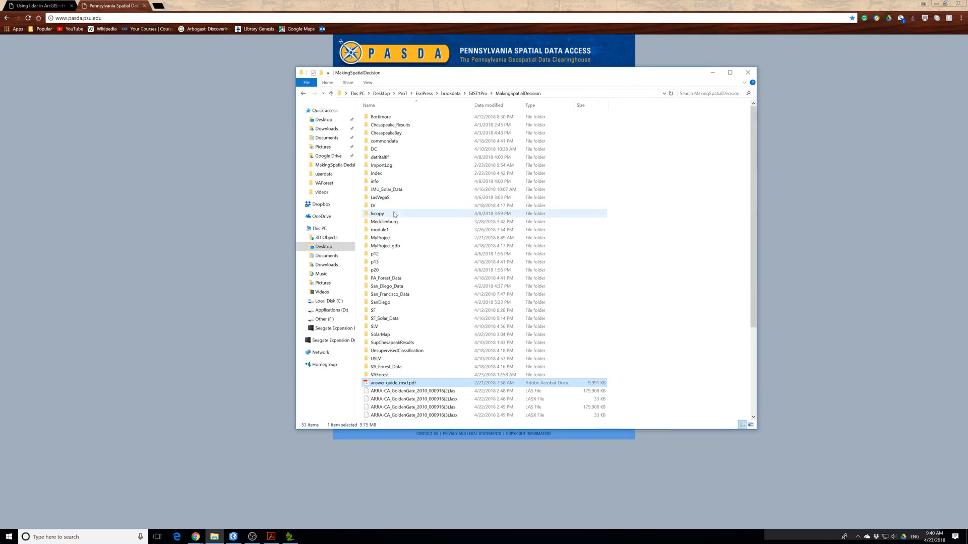
pyautogui.click(326, 130)
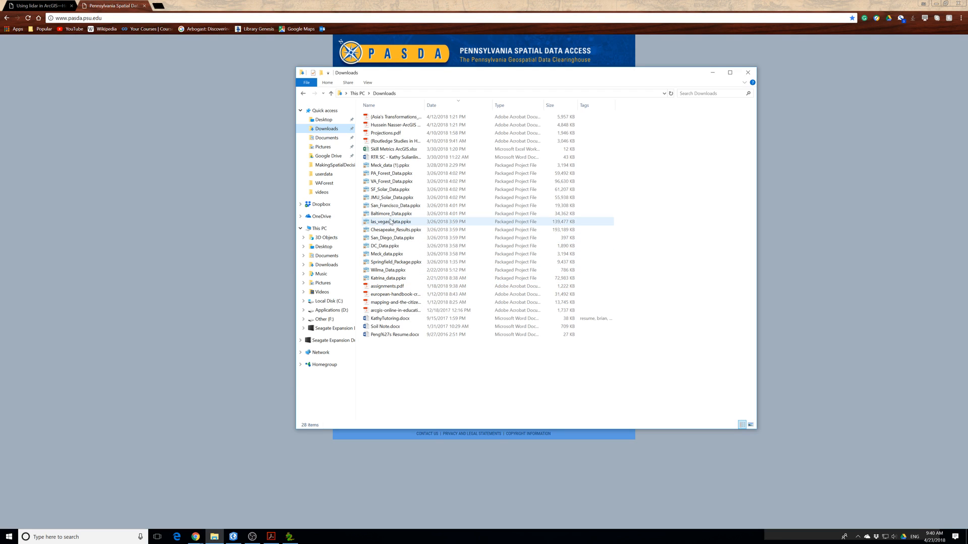
pyautogui.rightClick(379, 172)
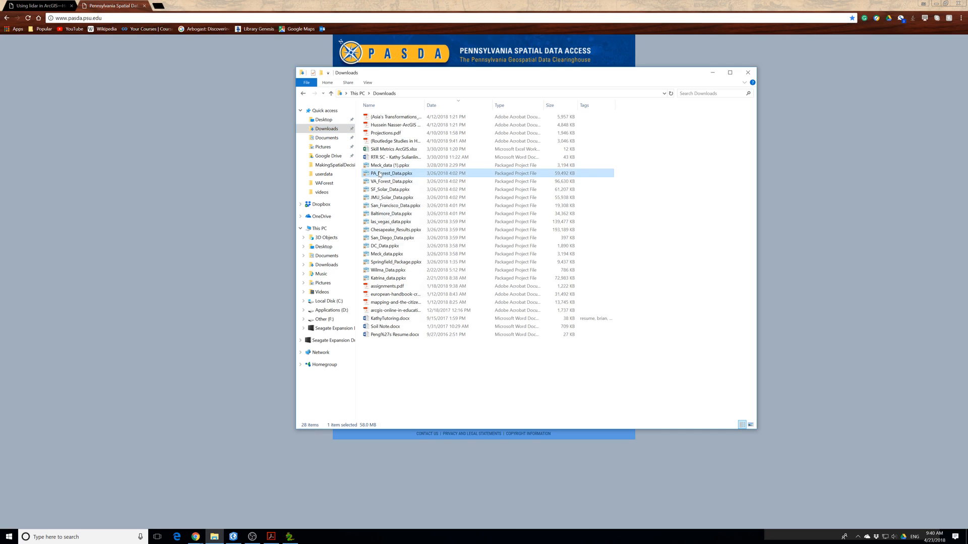
pyautogui.moveTo(411, 186)
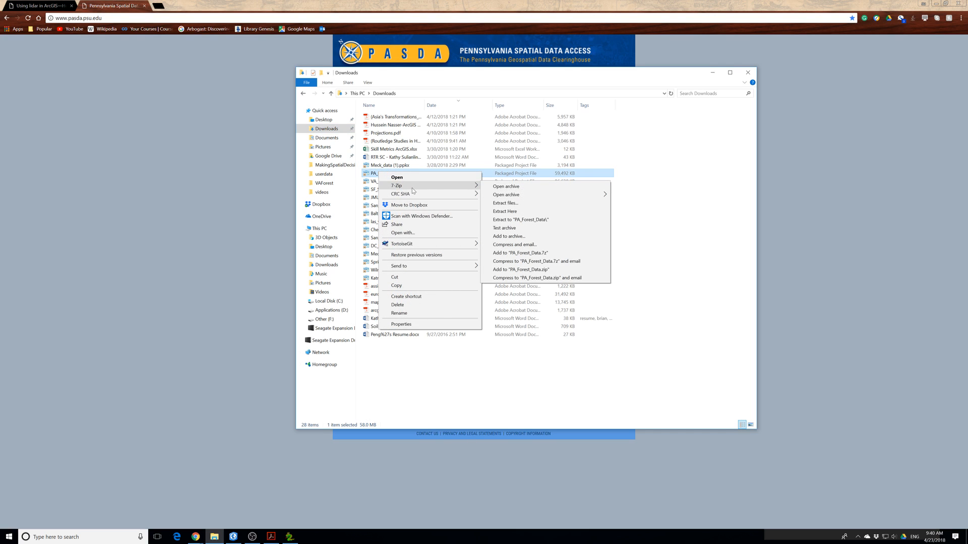
pyautogui.click(505, 203)
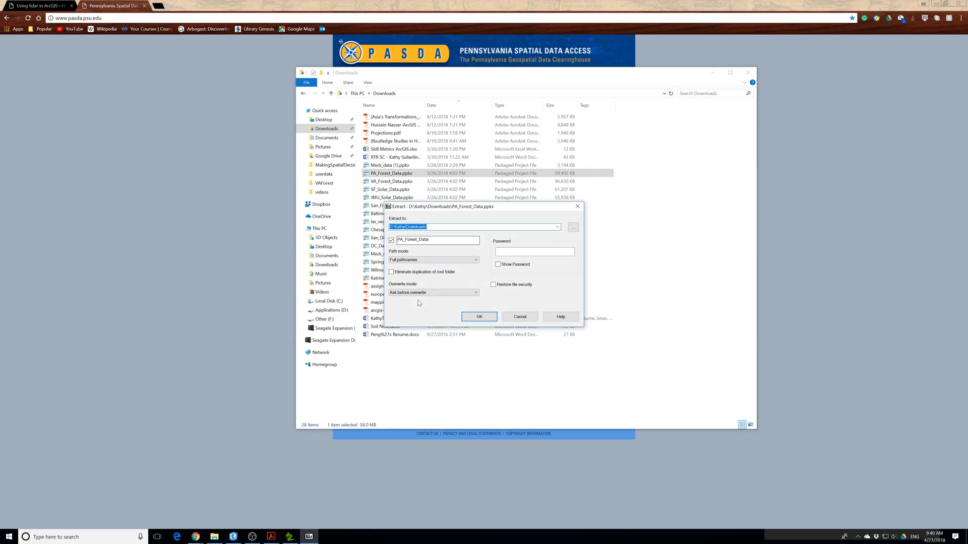
pyautogui.click(480, 316)
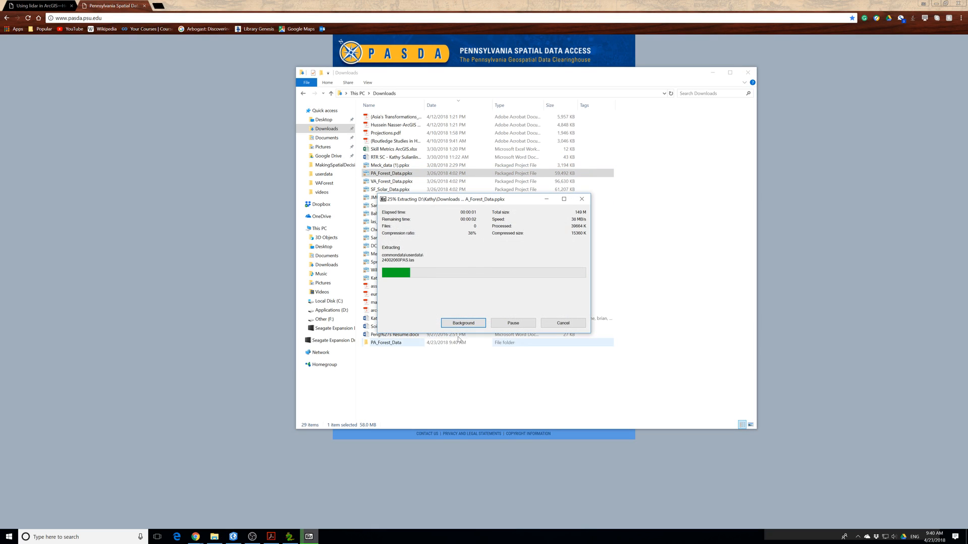
# Cut the extracted PA_Forest_Data folder from Downloads
pyautogui.rightClick(382, 344)
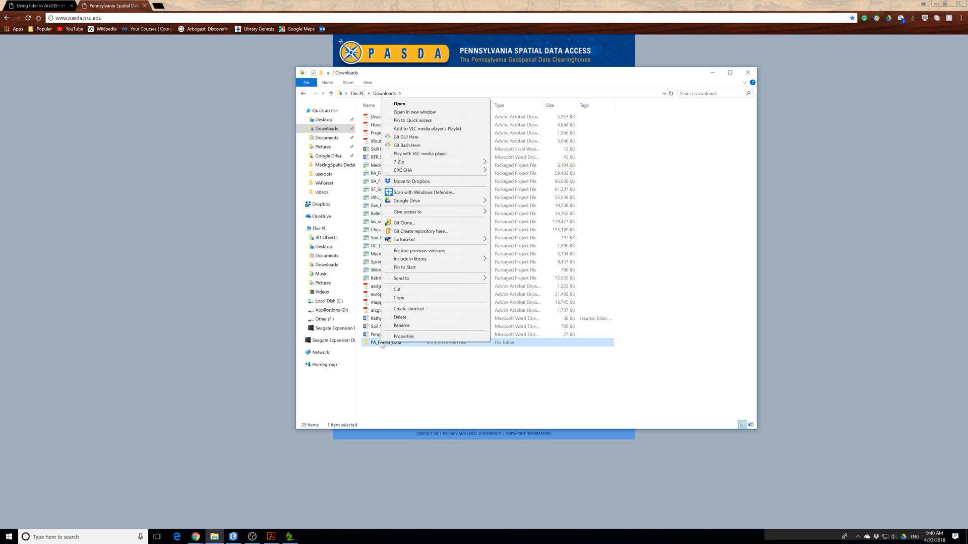
pyautogui.click(399, 297)
pyautogui.click(712, 72)
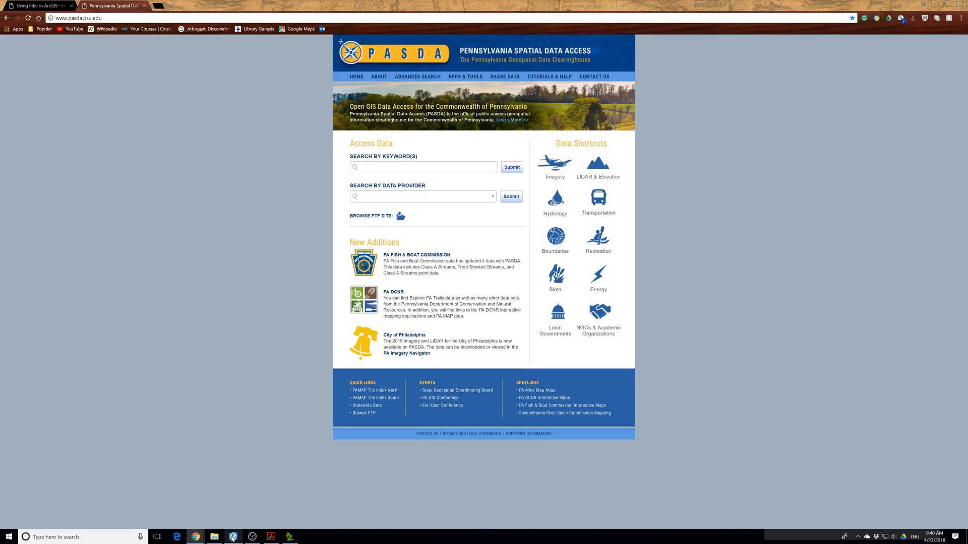
pyautogui.click(214, 537)
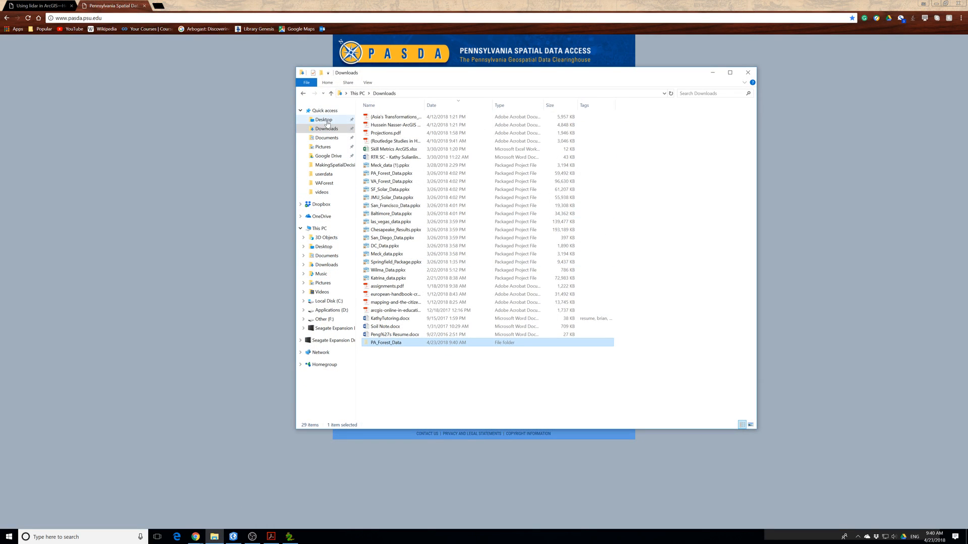
# Open the MakingSpatialDecision folder on the Desktop under ProT, EsriPress, bookdata and GIST1Pro
pyautogui.click(325, 121)
pyautogui.doubleClick(386, 133)
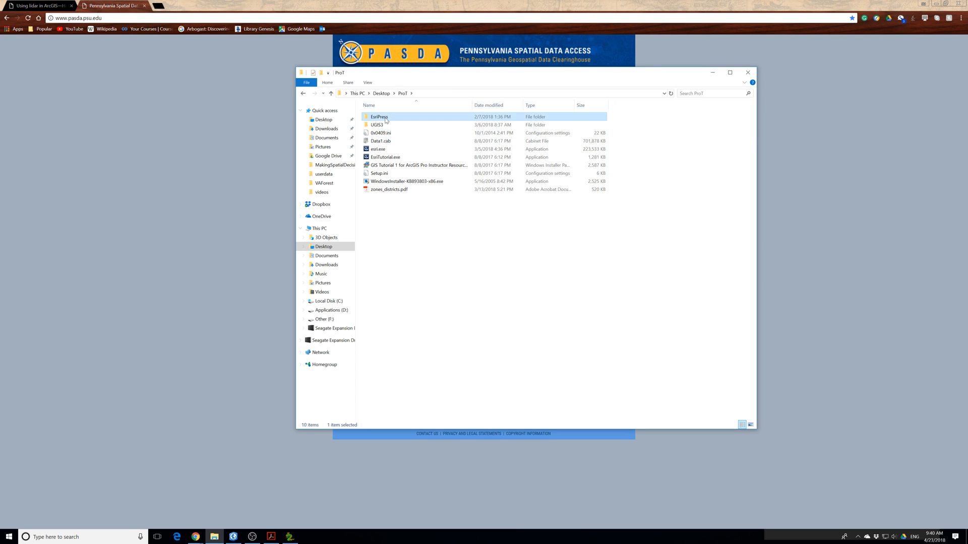
pyautogui.doubleClick(385, 117)
pyautogui.click(386, 119)
pyautogui.doubleClick(386, 118)
pyautogui.doubleClick(381, 117)
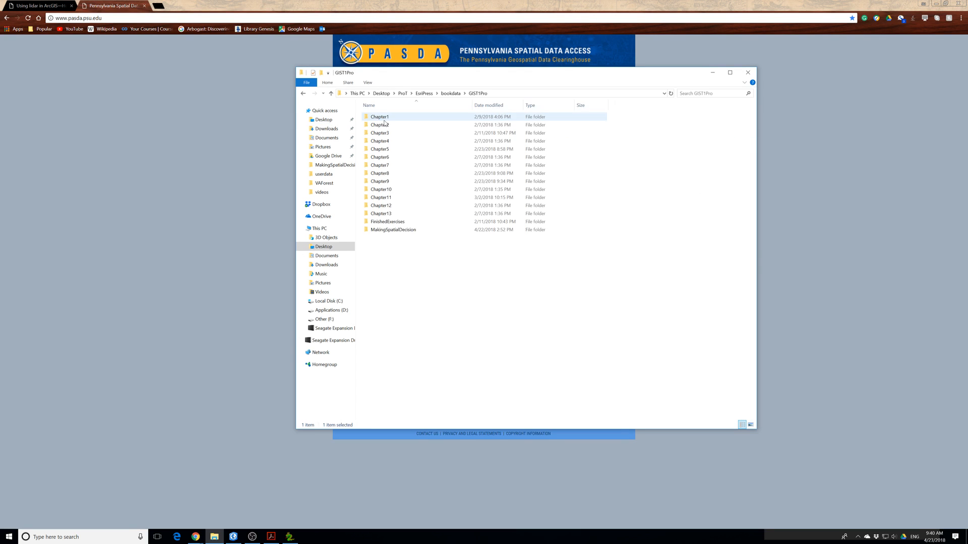
pyautogui.doubleClick(383, 229)
# Try to paste the cut PA_Forest_Data folder into MakingSpatialDecision, cancelling at the choice to replace or skip files
pyautogui.rightClick(651, 358)
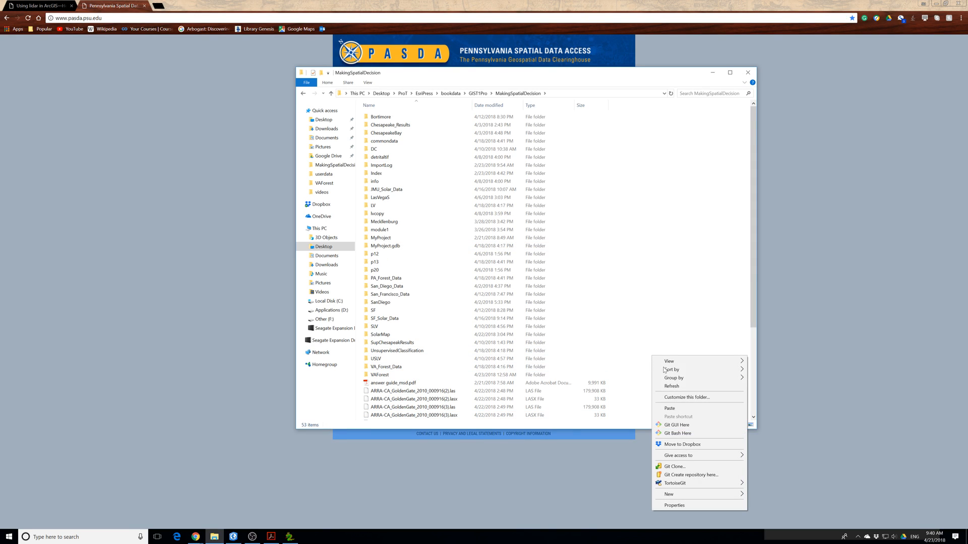
pyautogui.click(665, 408)
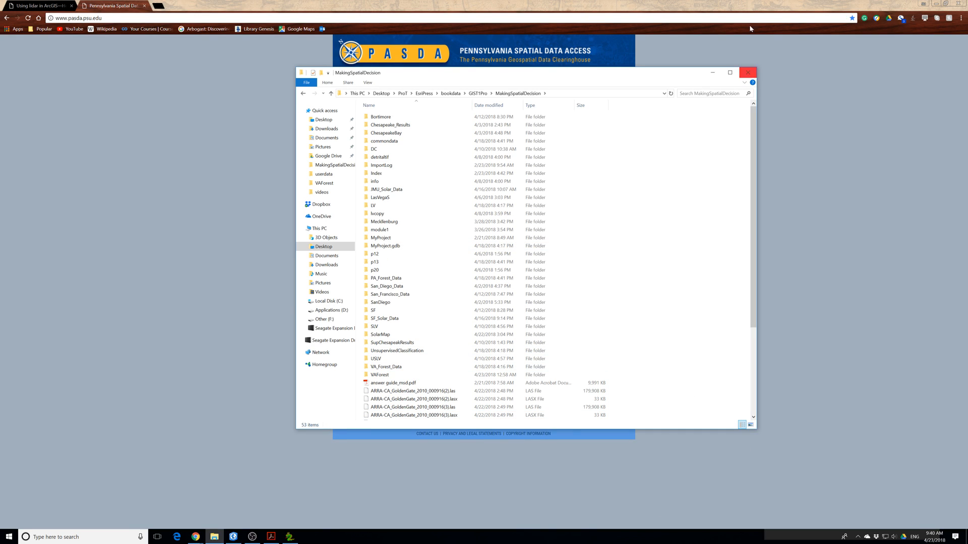
pyautogui.click(711, 72)
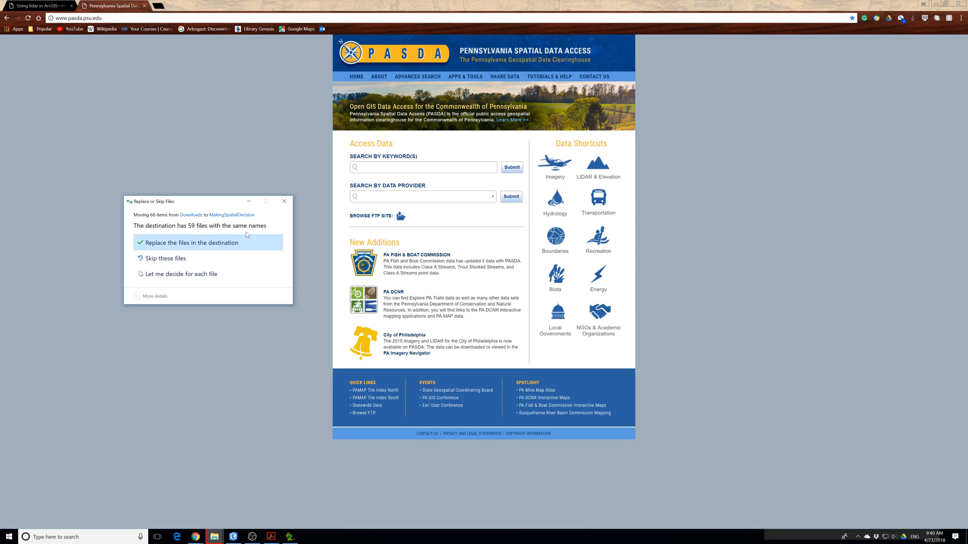
pyautogui.click(284, 202)
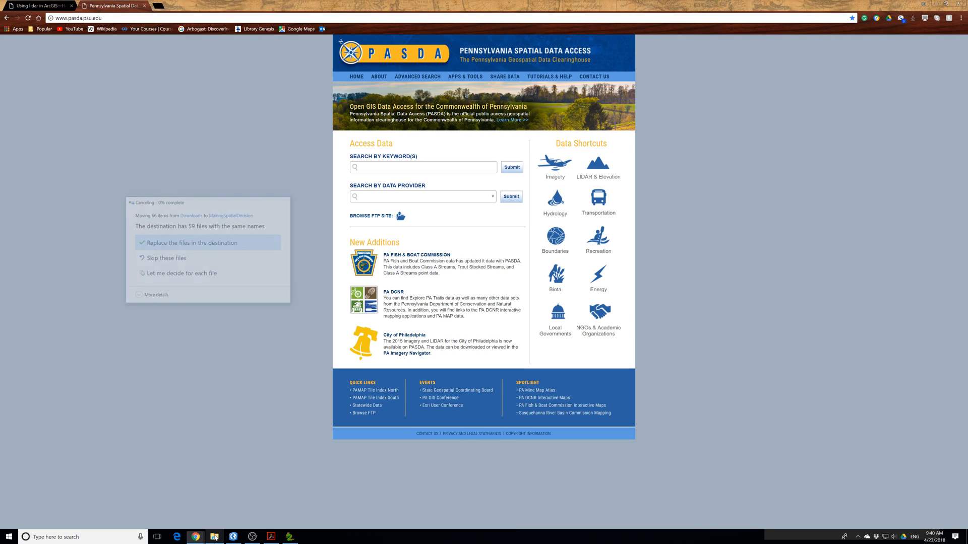
# Look through the MakingSpatialDecision folder for existing Pennsylvania forest data
pyautogui.click(214, 537)
pyautogui.scroll(-1, 584, 312)
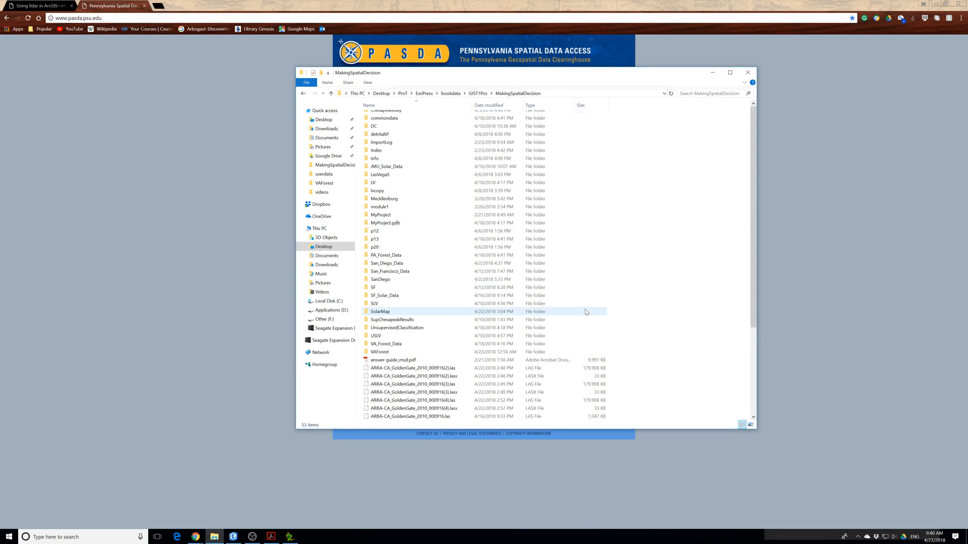
pyautogui.scroll(1, 586, 312)
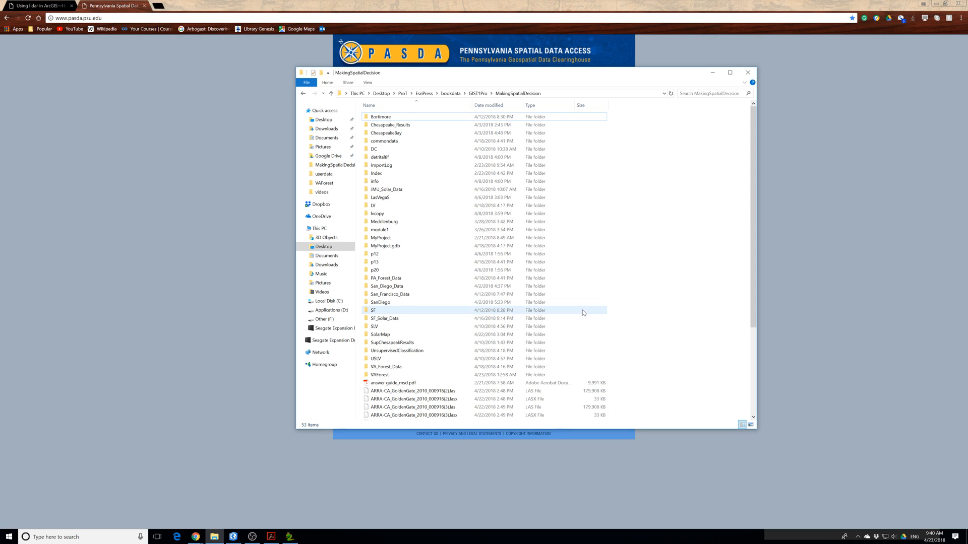
pyautogui.scroll(-3, 584, 313)
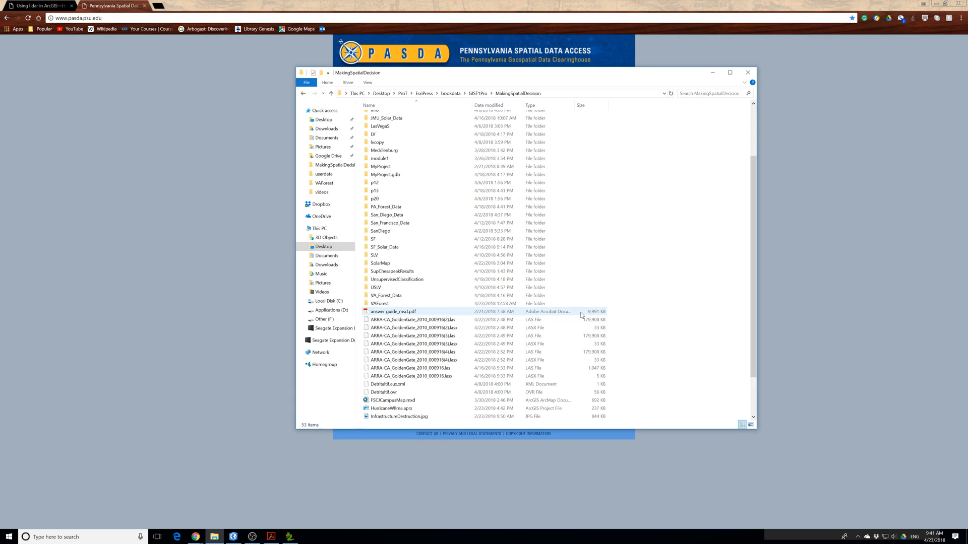
pyautogui.scroll(-2, 582, 315)
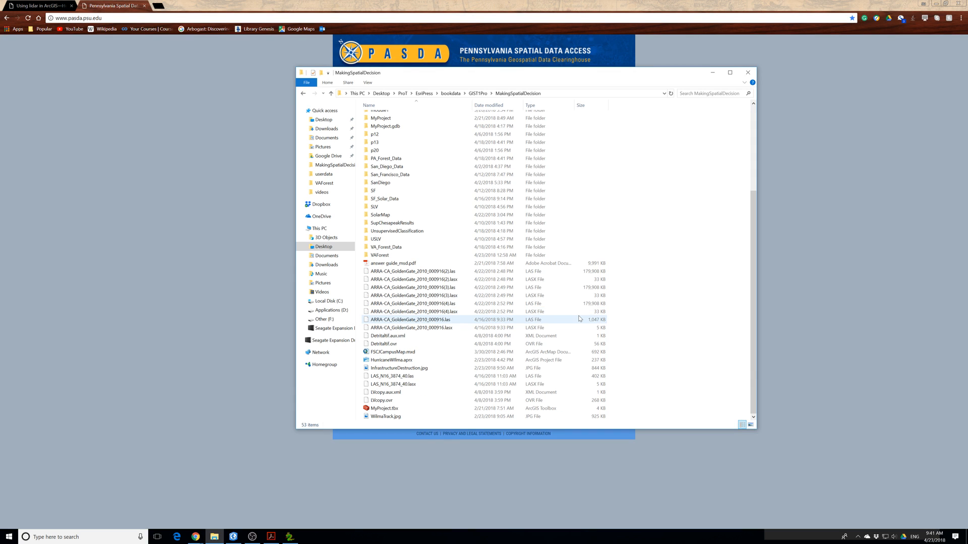
pyautogui.scroll(5, 579, 319)
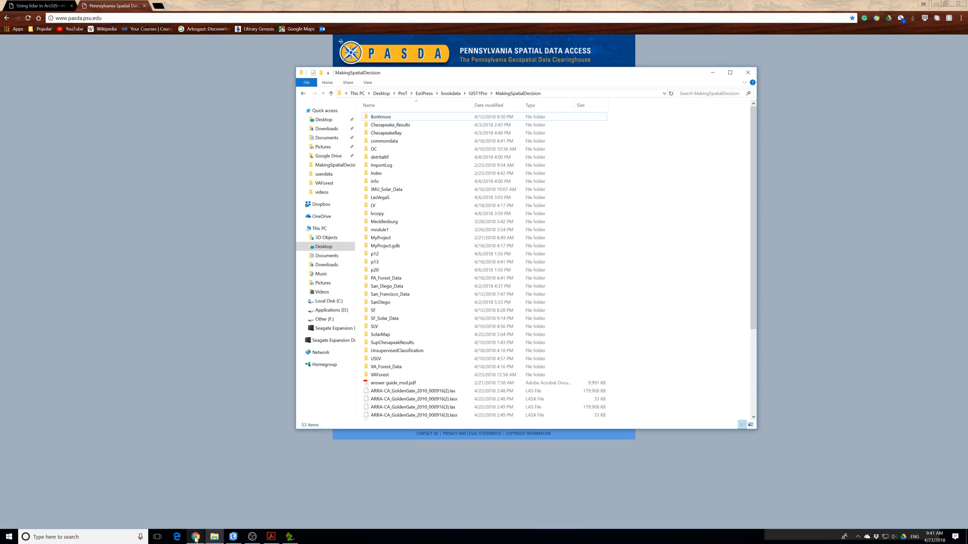
pyautogui.click(9, 537)
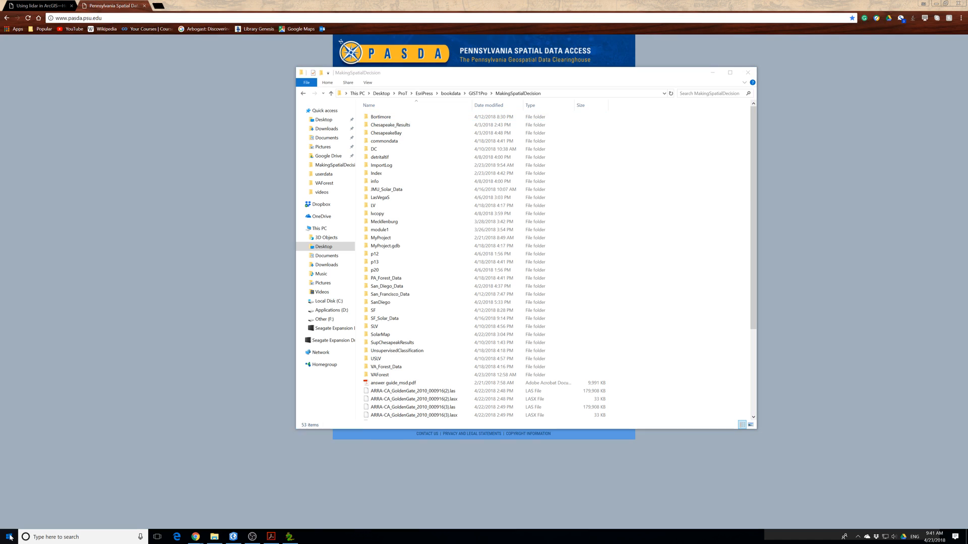
pyautogui.click(48, 460)
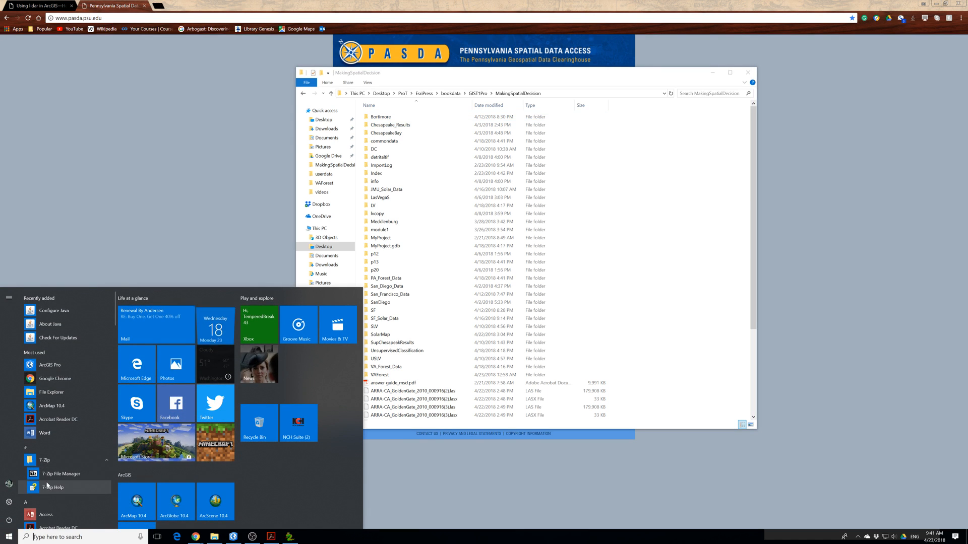
pyautogui.scroll(-3, 45, 477)
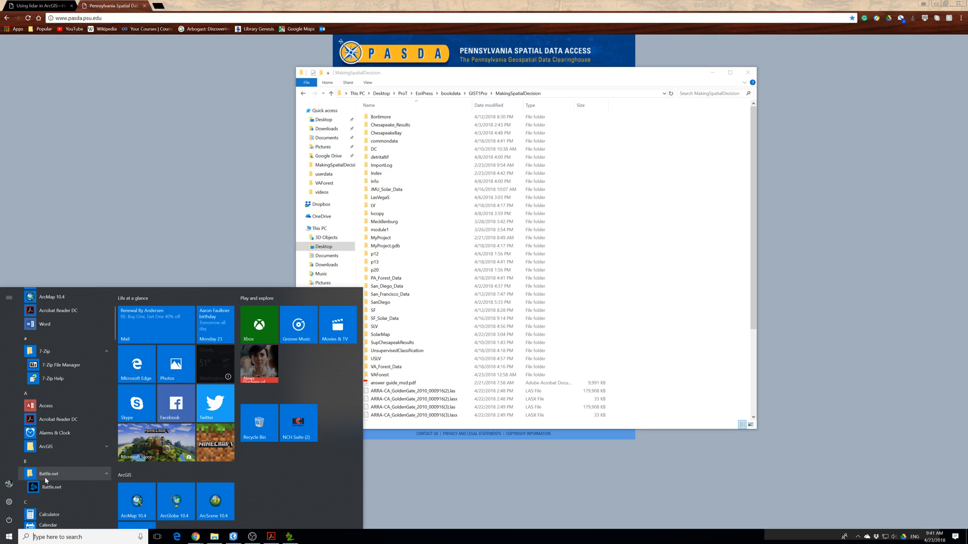
pyautogui.click(46, 475)
pyautogui.scroll(-3, 47, 477)
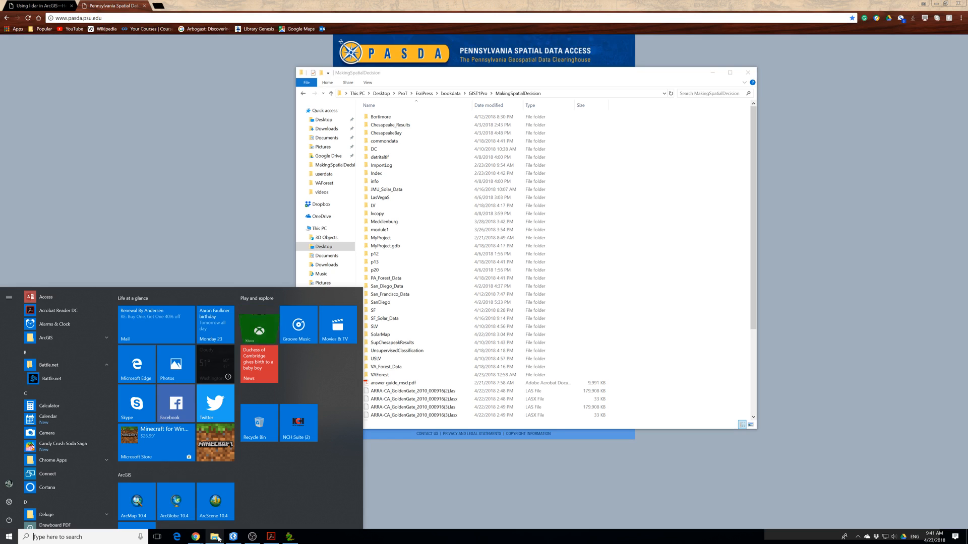
# Open a second File Explorer window through Dropbox, place it beside the MakingSpatialDecision window, and show Downloads in it
pyautogui.click(876, 538)
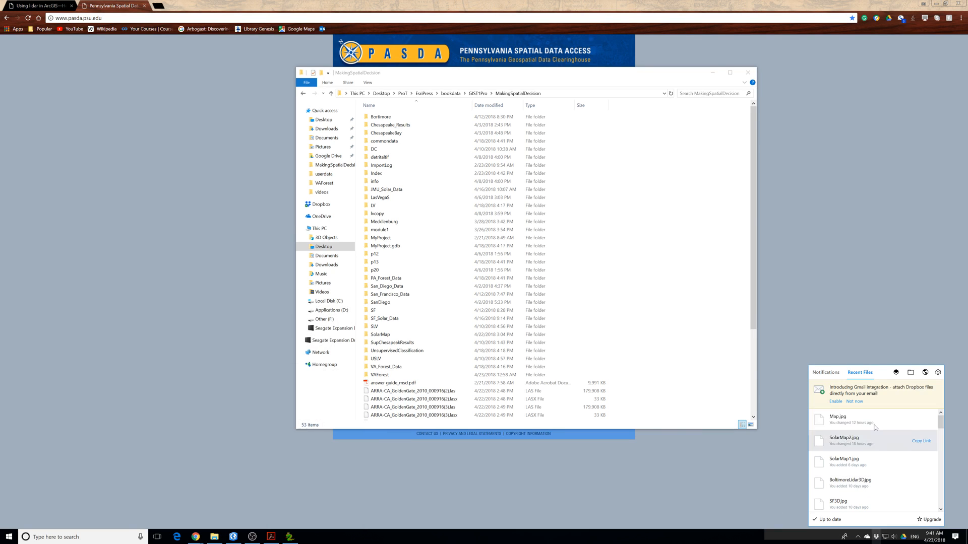
pyautogui.click(911, 373)
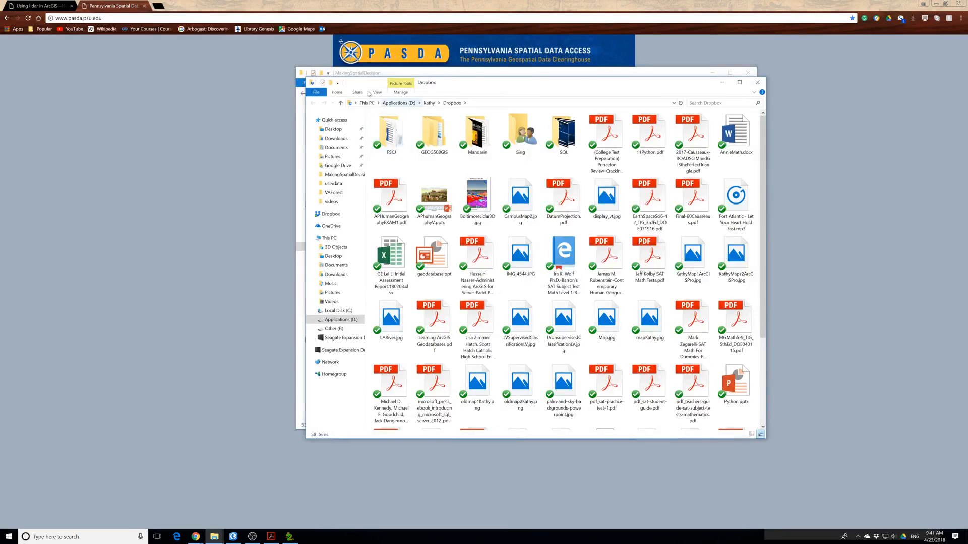
pyautogui.moveTo(501, 74); pyautogui.dragTo(719, 151)
pyautogui.click(544, 204)
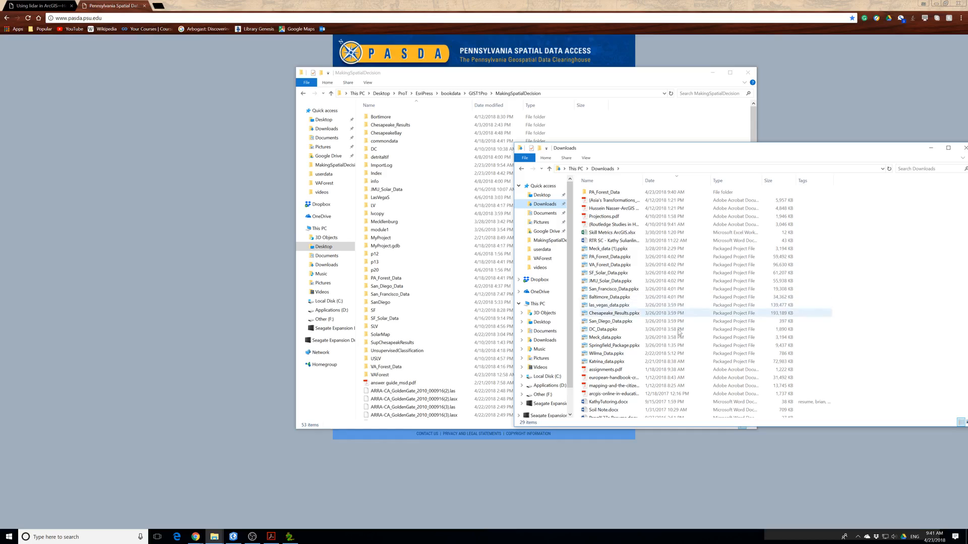
# Compare the PA_Forest_Data folder in Downloads with the existing folder of that name in MakingSpatialDecision
pyautogui.click(607, 193)
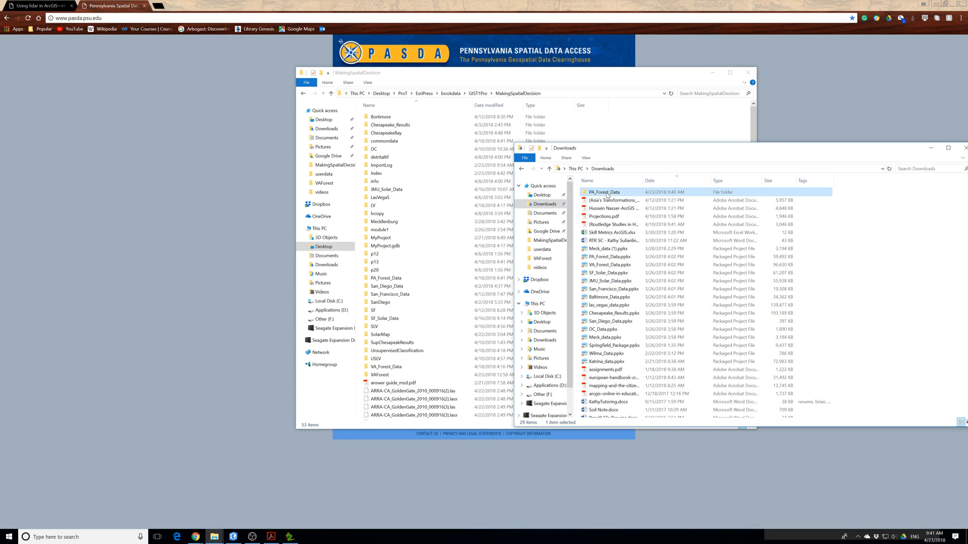
pyautogui.scroll(-3, 465, 315)
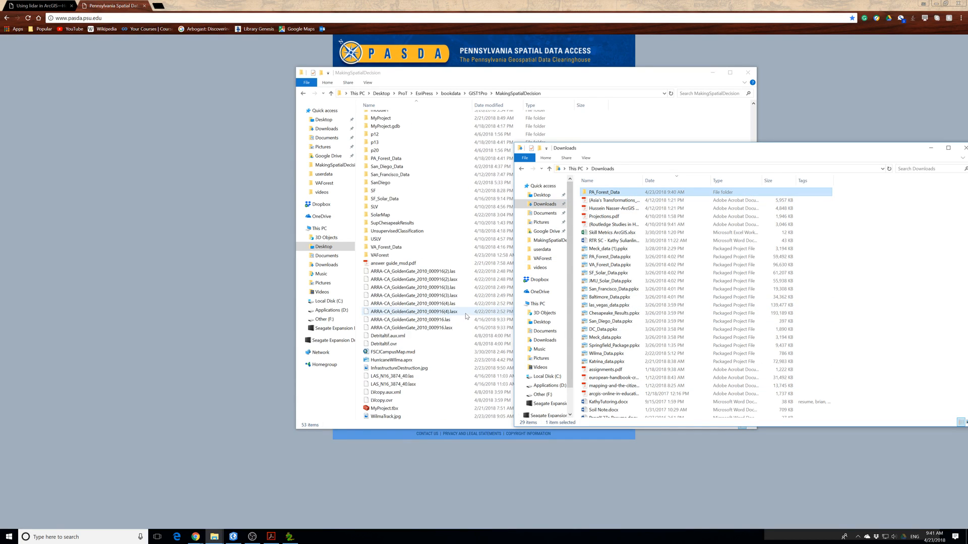
pyautogui.scroll(3, 464, 316)
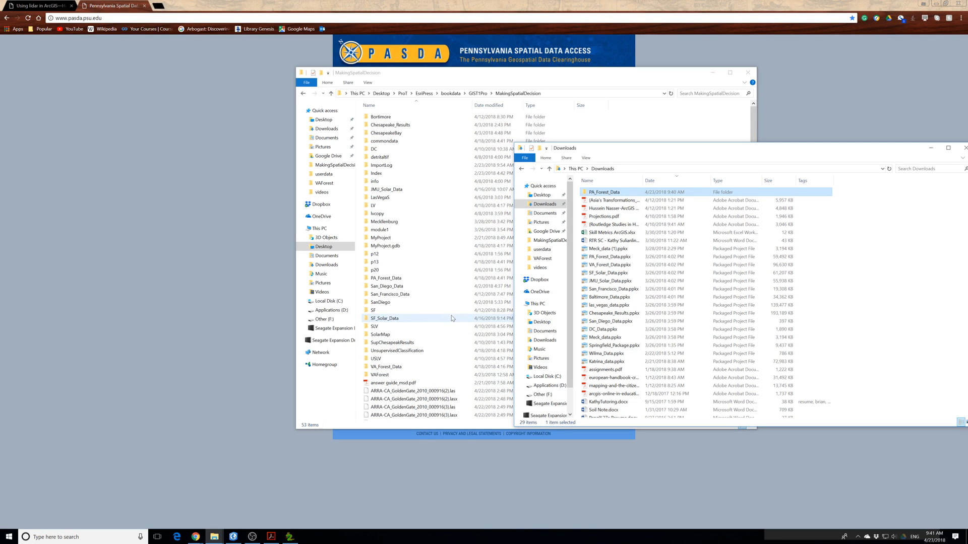
pyautogui.click(386, 278)
# Move the PA_Forest_Data folder from Downloads into MakingSpatialDecision, replacing the files in the destination
pyautogui.moveTo(905, 149); pyautogui.dragTo(716, 156)
pyautogui.rightClick(412, 203)
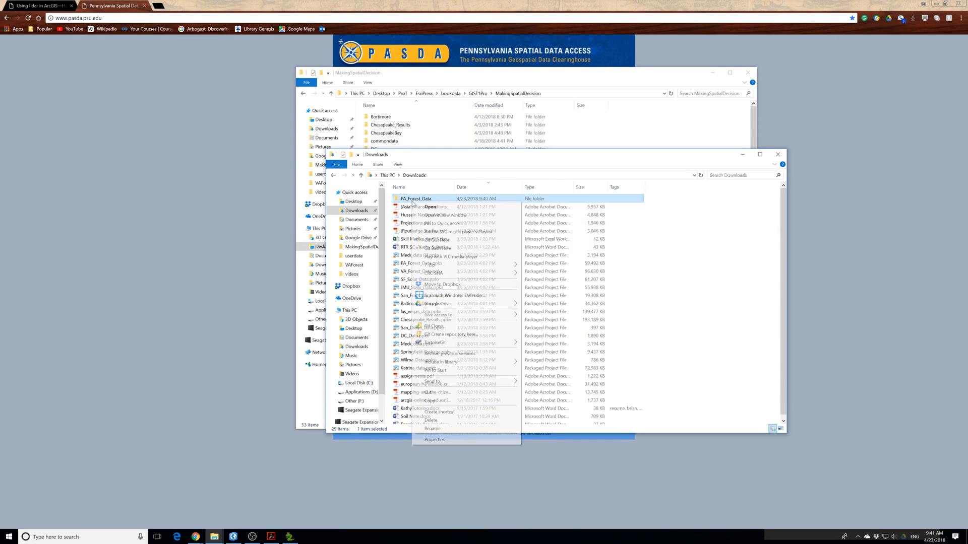
pyautogui.click(438, 401)
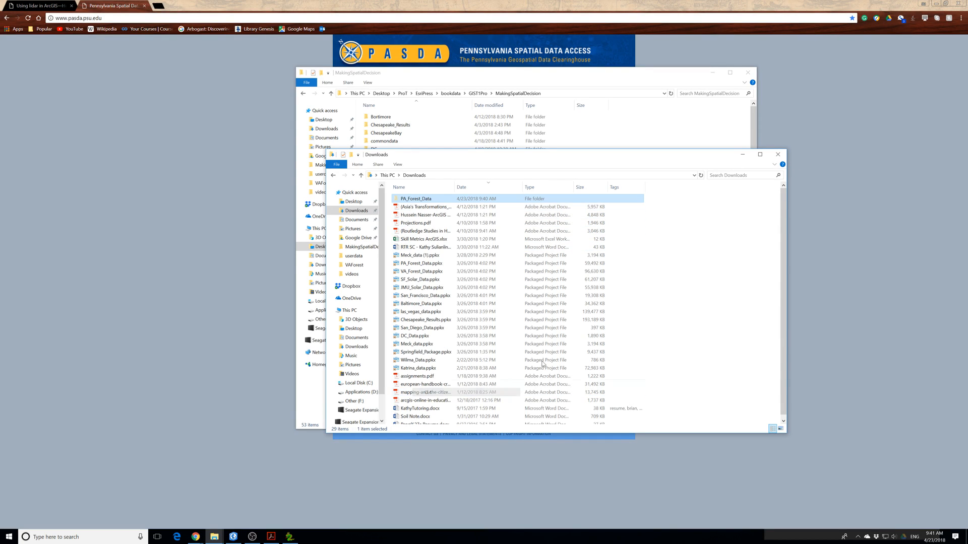
pyautogui.click(778, 155)
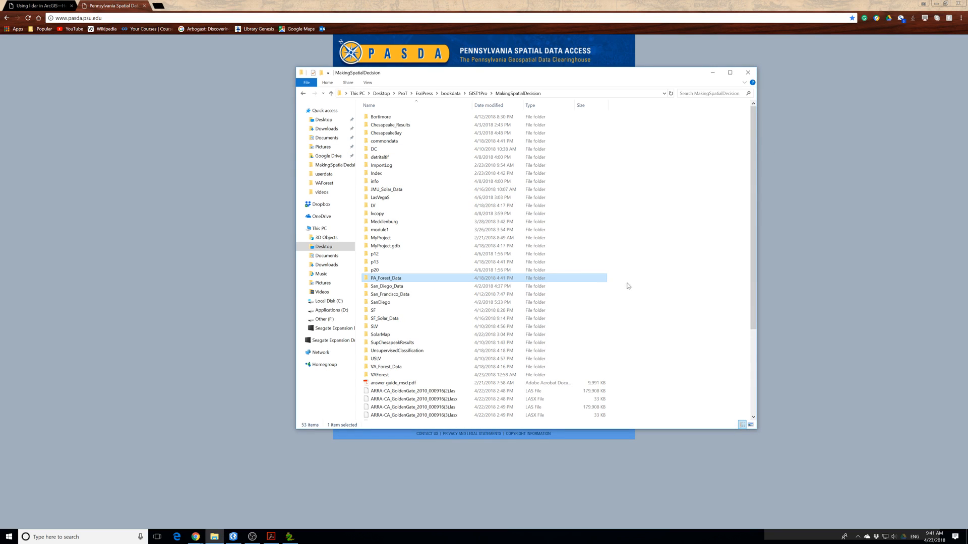
pyautogui.rightClick(698, 267)
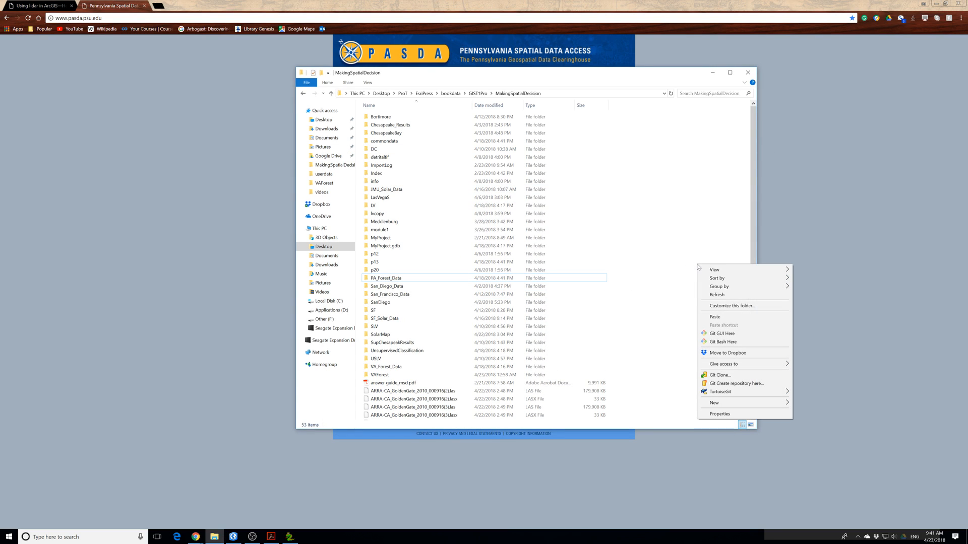
pyautogui.click(714, 317)
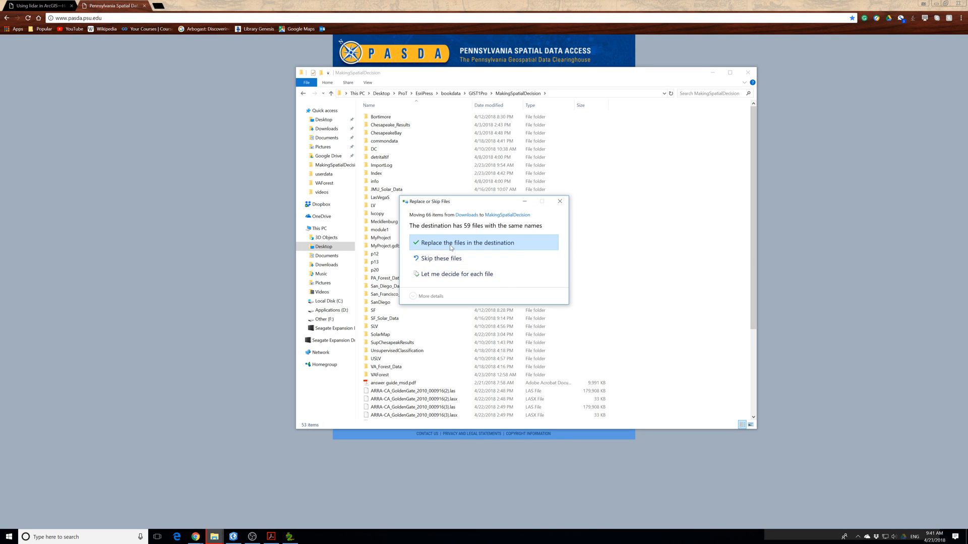
pyautogui.click(451, 244)
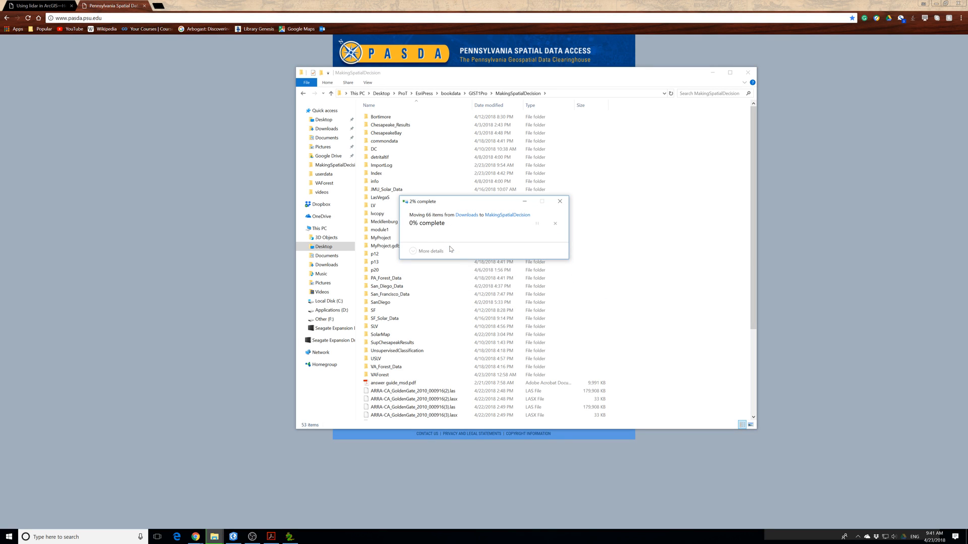
# Switch to ArcGIS Pro, list the VAForest project's maps and add a new map to the project
pyautogui.click(234, 539)
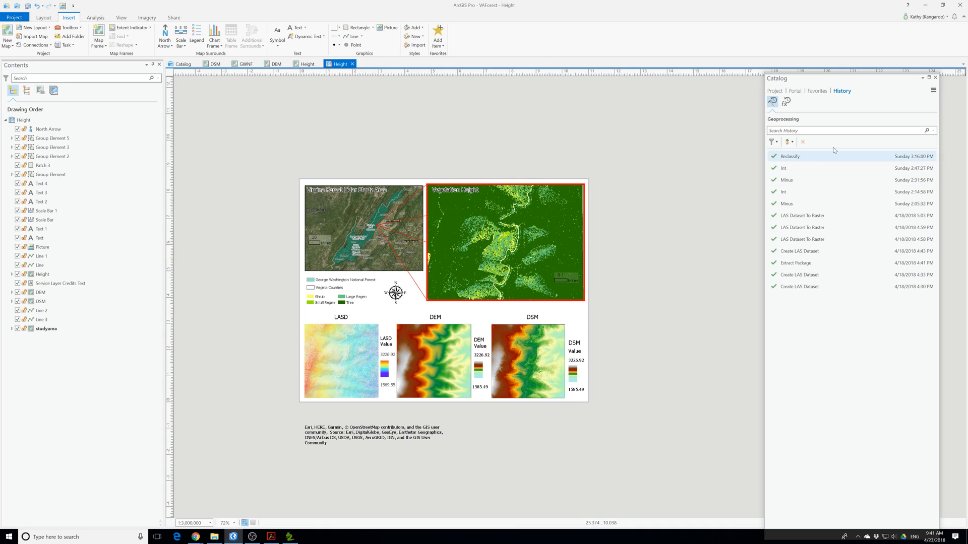
pyautogui.click(776, 92)
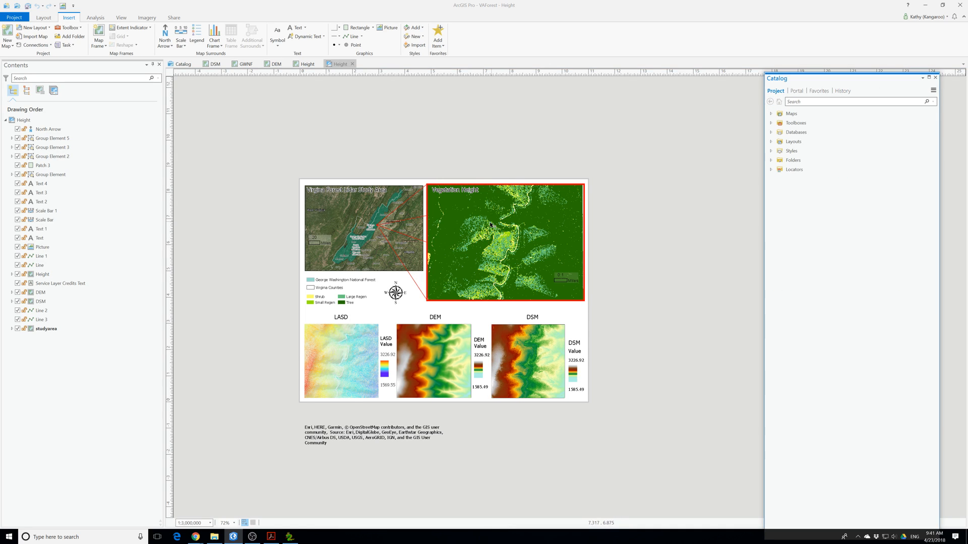
pyautogui.click(770, 115)
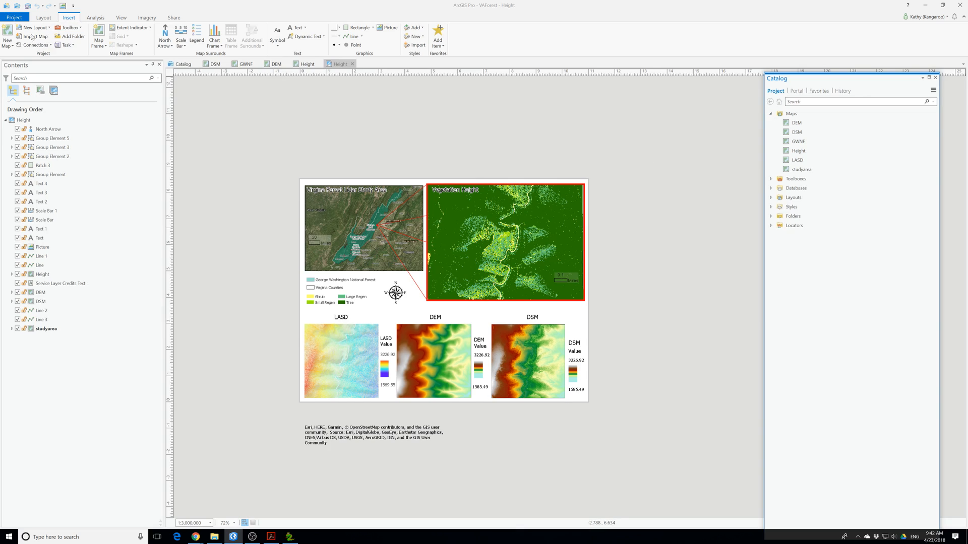
pyautogui.click(10, 48)
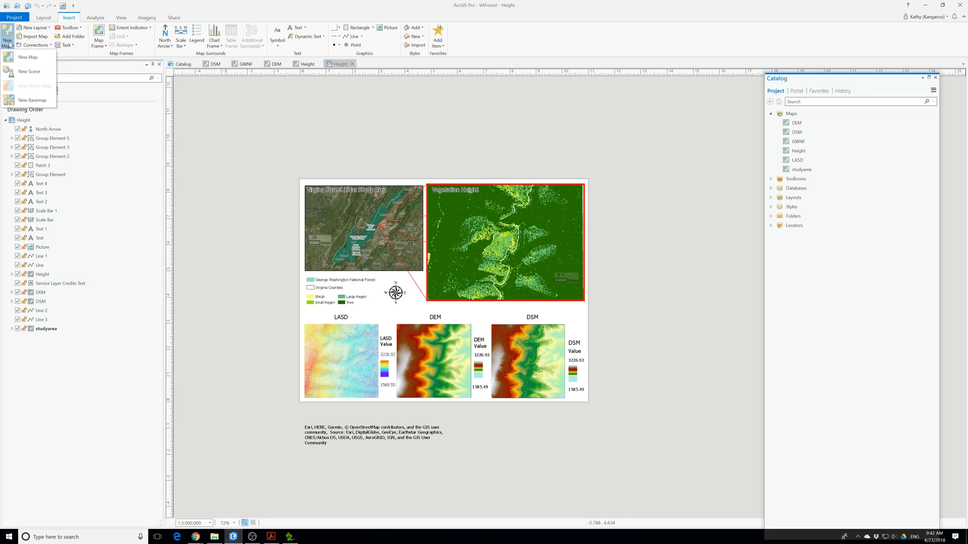
pyautogui.click(38, 57)
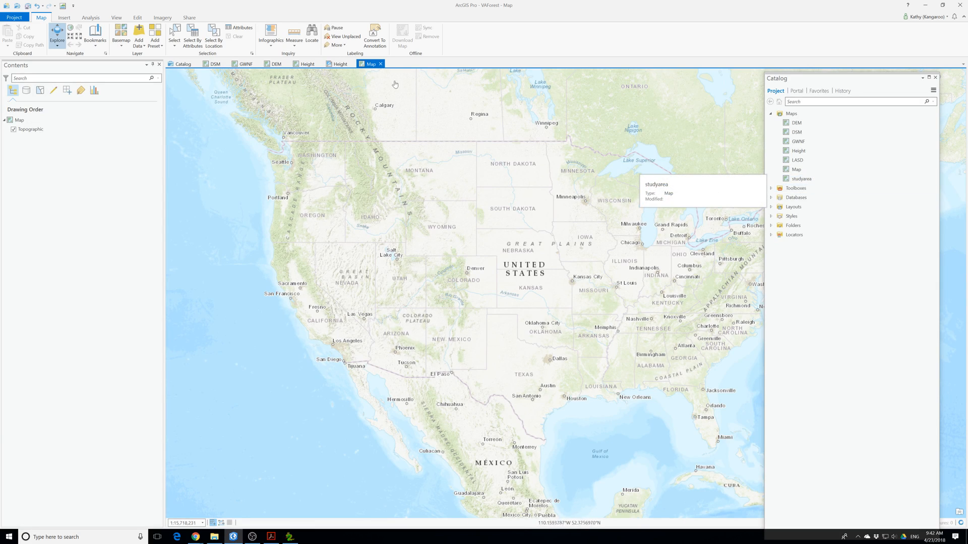
# Try to rename the new map PA and list the contents of the MakingSpatialDecision folder connection
pyautogui.click(797, 172)
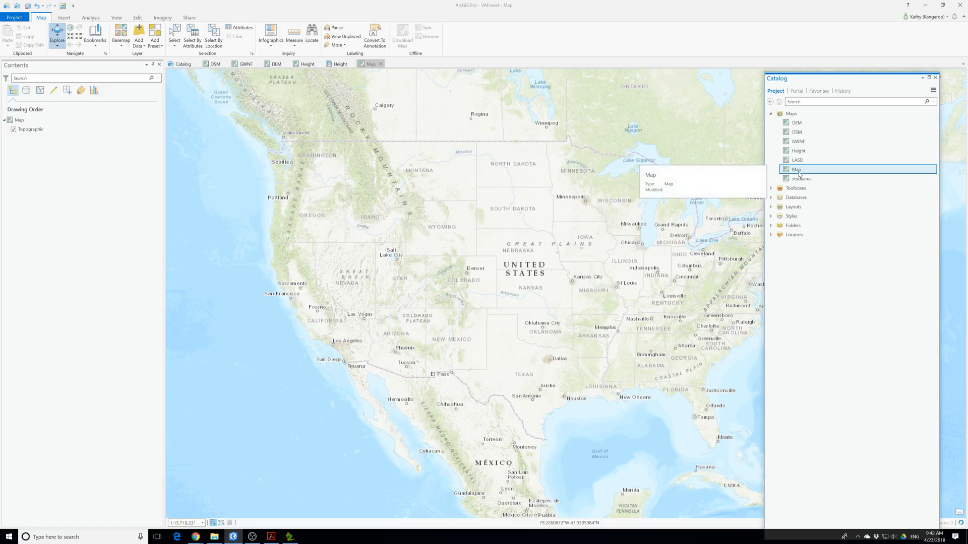
pyautogui.click(798, 172)
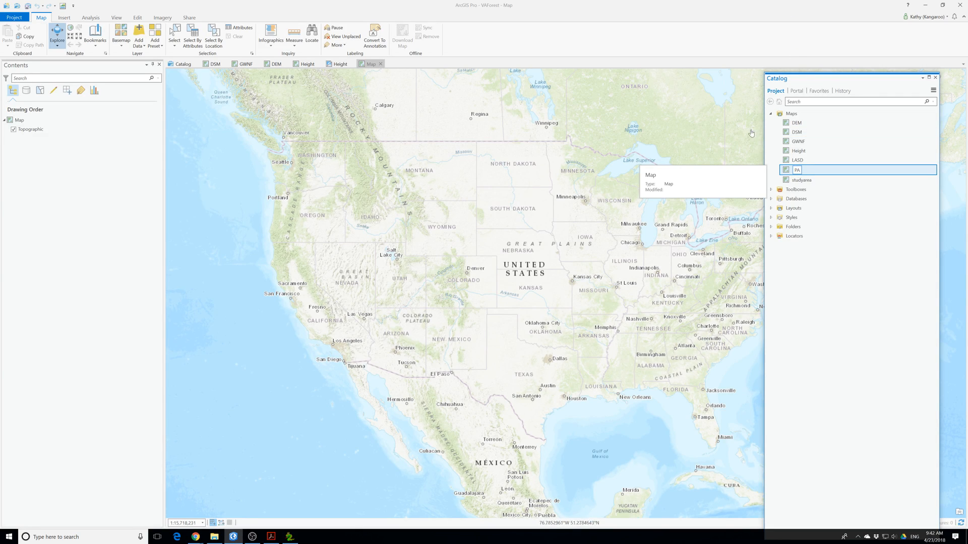
pyautogui.click(592, 173)
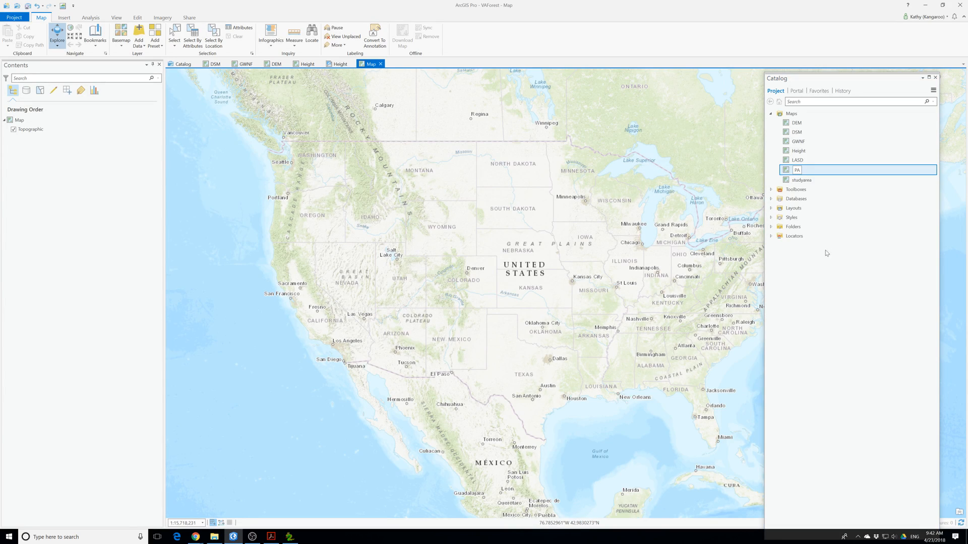
pyautogui.click(771, 227)
pyautogui.click(777, 246)
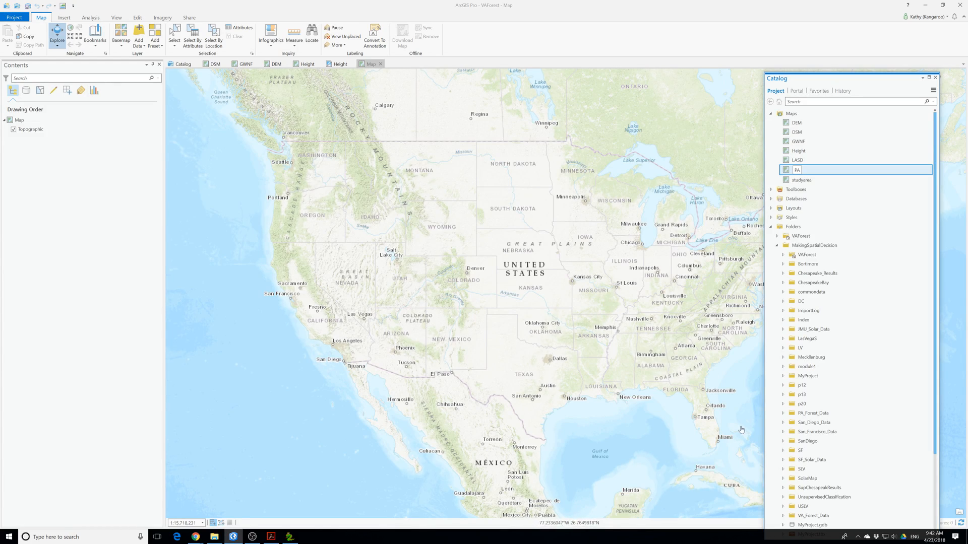
pyautogui.click(751, 139)
pyautogui.click(775, 154)
pyautogui.click(790, 170)
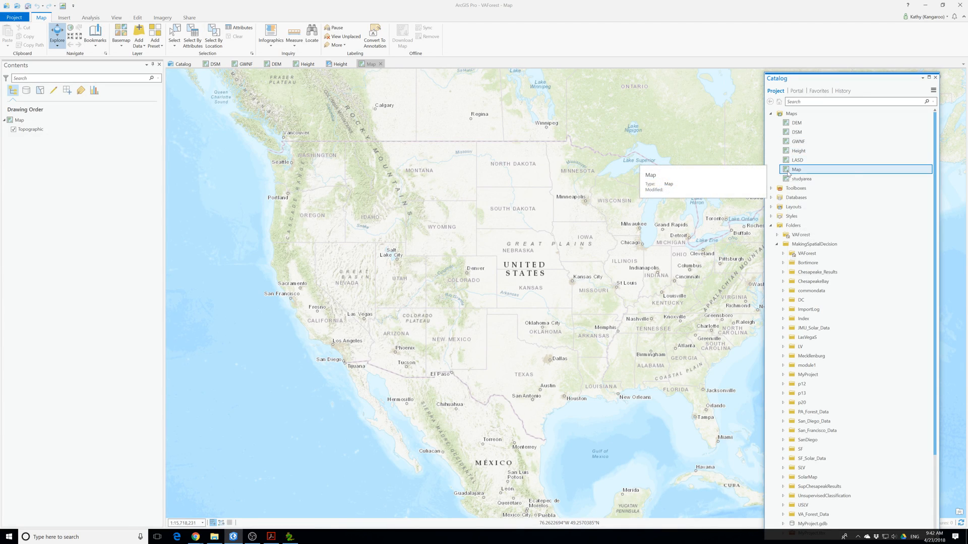
pyautogui.rightClick(790, 170)
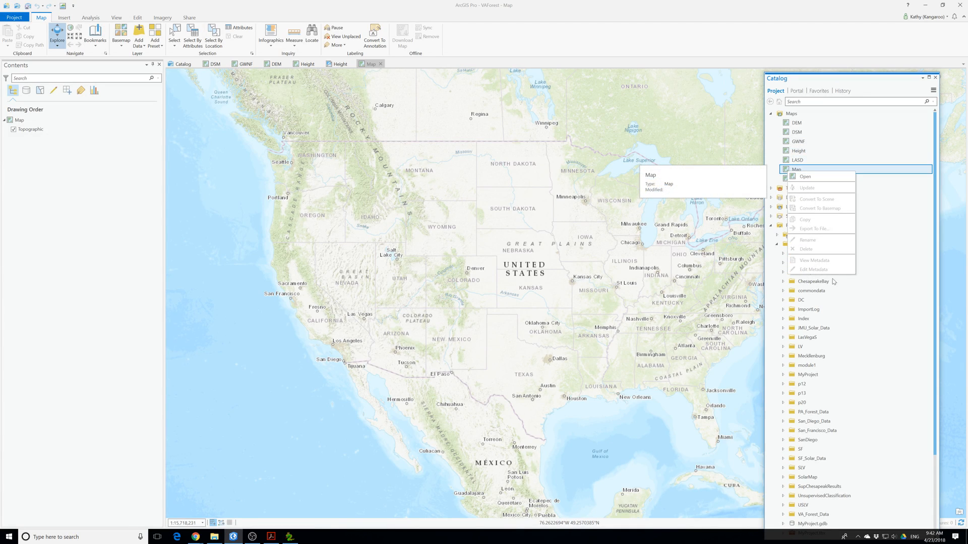
pyautogui.click(775, 167)
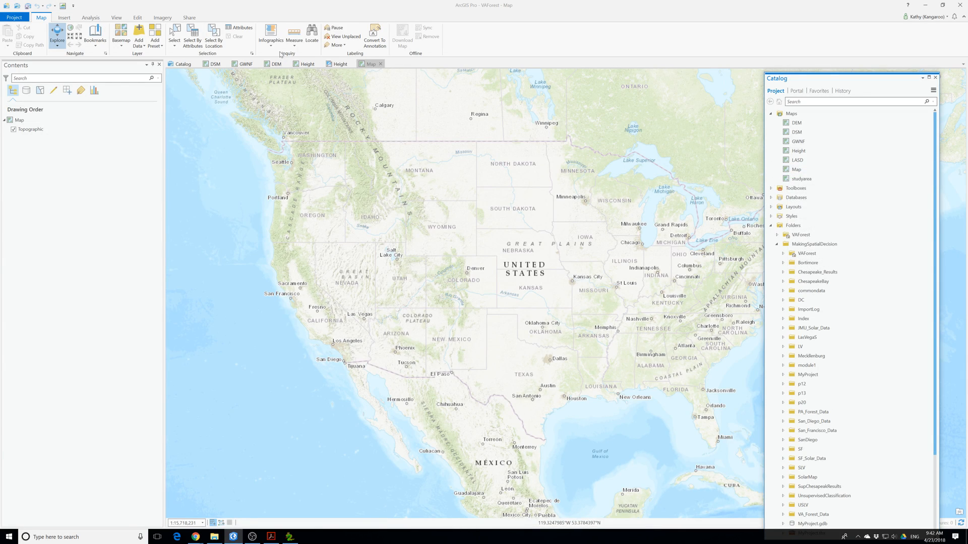
# Close the new map's view and try again to rename the map PA
pyautogui.click(380, 63)
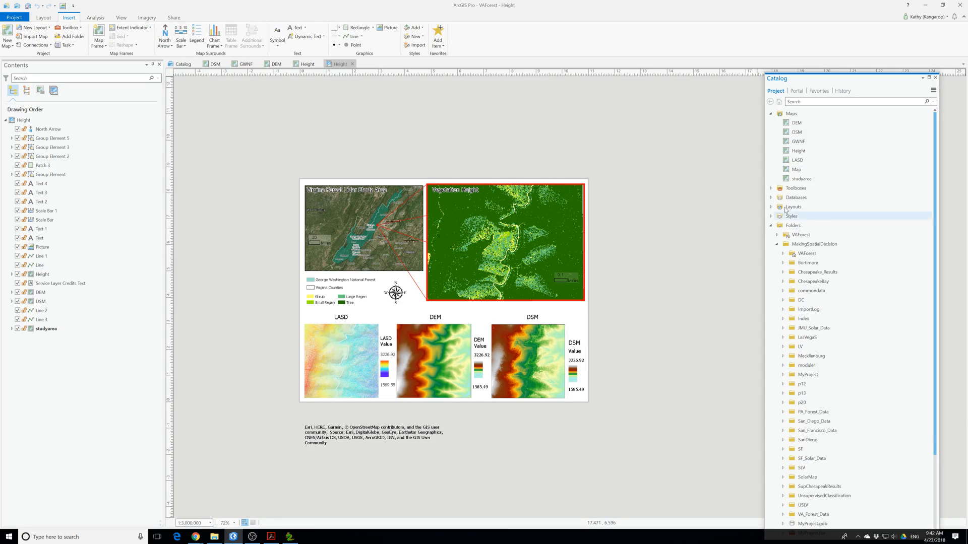
pyautogui.rightClick(793, 172)
pyautogui.click(776, 174)
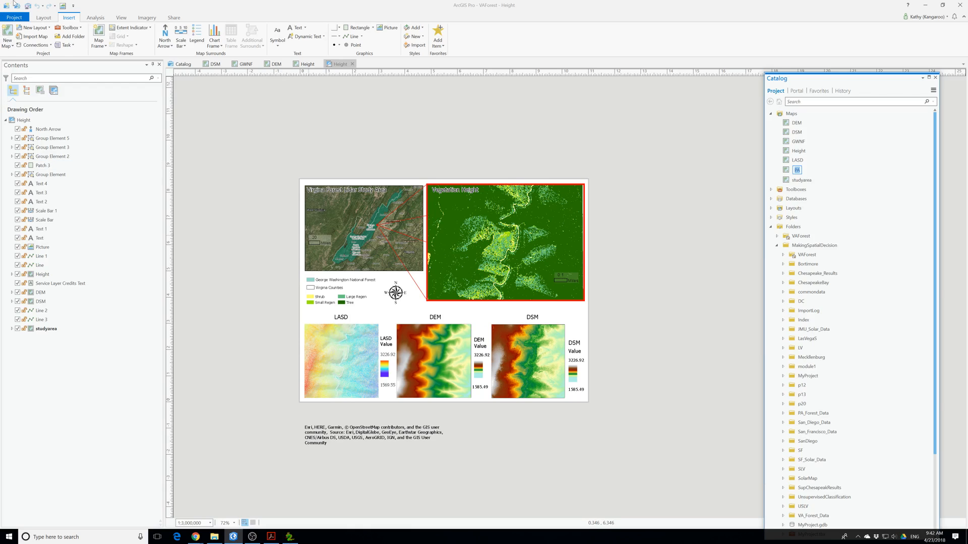
pyautogui.click(27, 5)
pyautogui.click(708, 196)
pyautogui.click(785, 171)
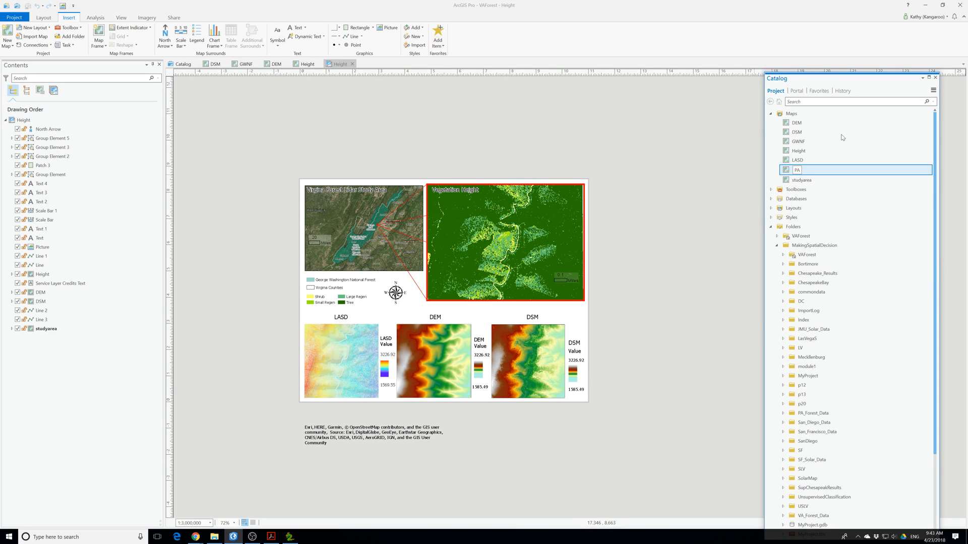
# Delete the newly added map from the VAForest project
pyautogui.click(796, 126)
pyautogui.rightClick(795, 170)
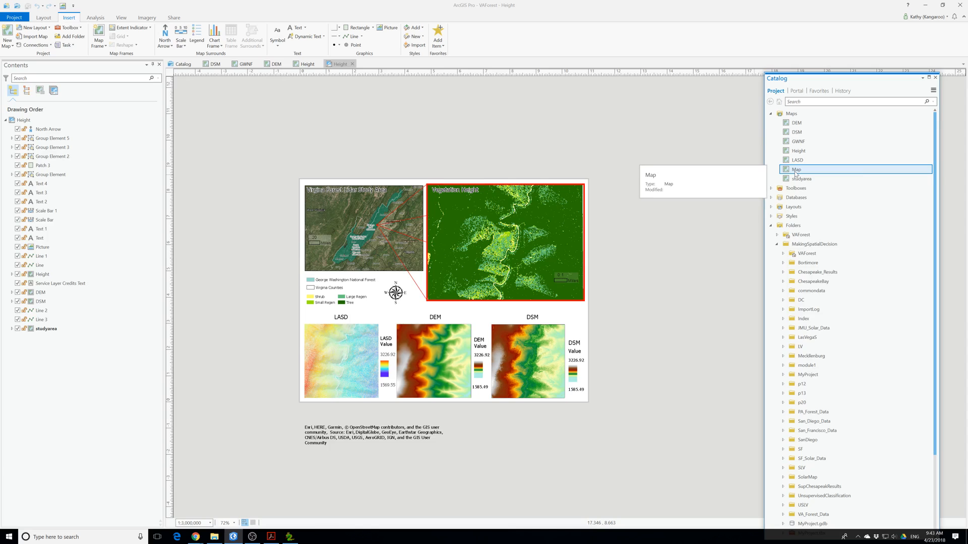
pyautogui.click(813, 249)
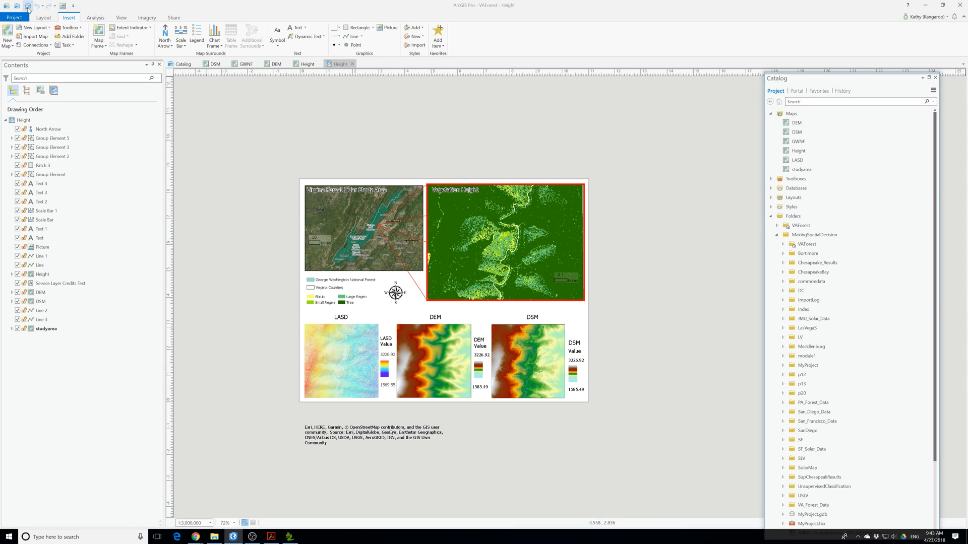
# Save the VAForest project and restart ArcGIS Pro
pyautogui.click(28, 9)
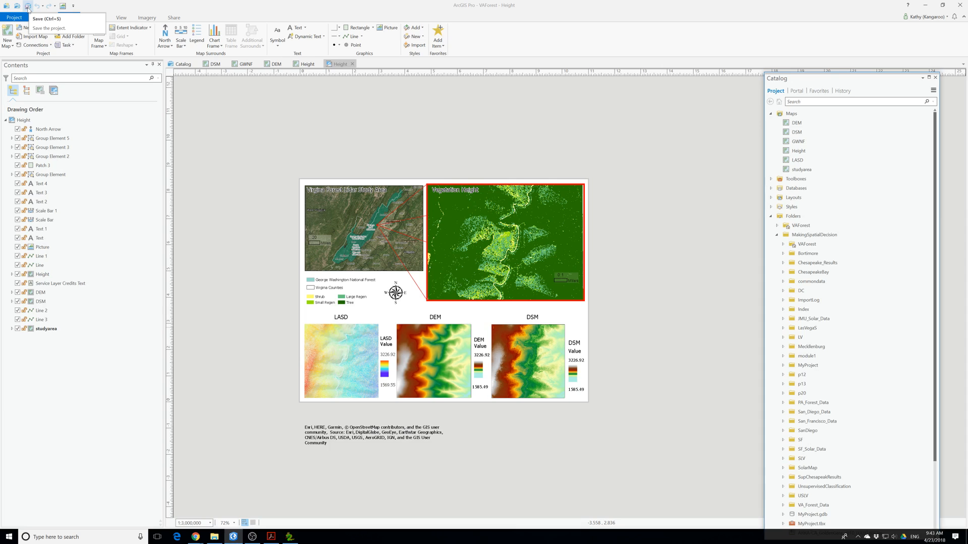
pyautogui.click(960, 5)
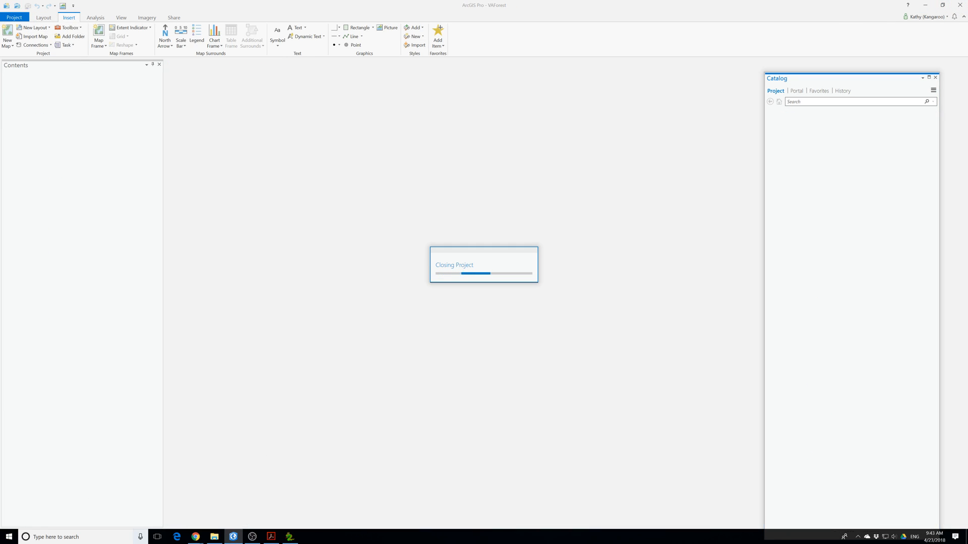
pyautogui.press('super')
pyautogui.write('arc')
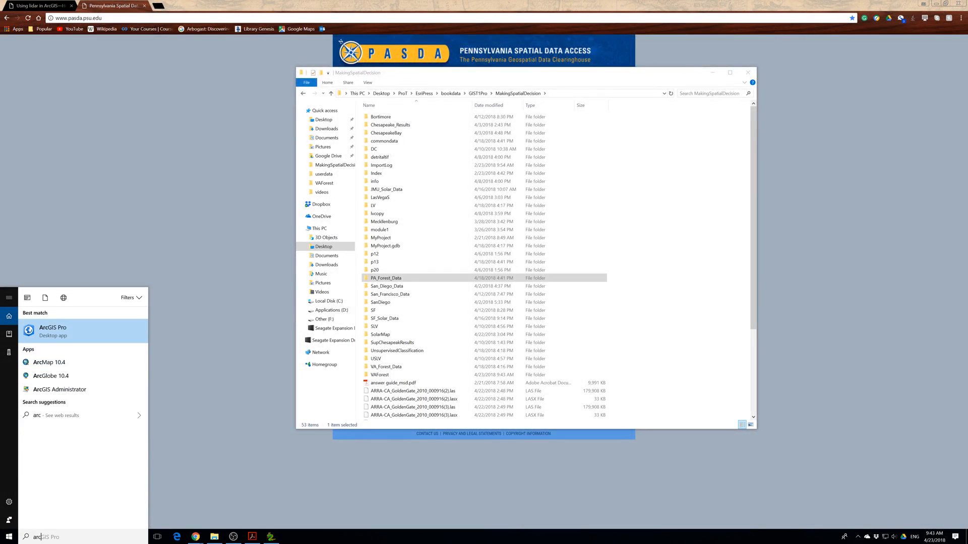
pyautogui.click(75, 336)
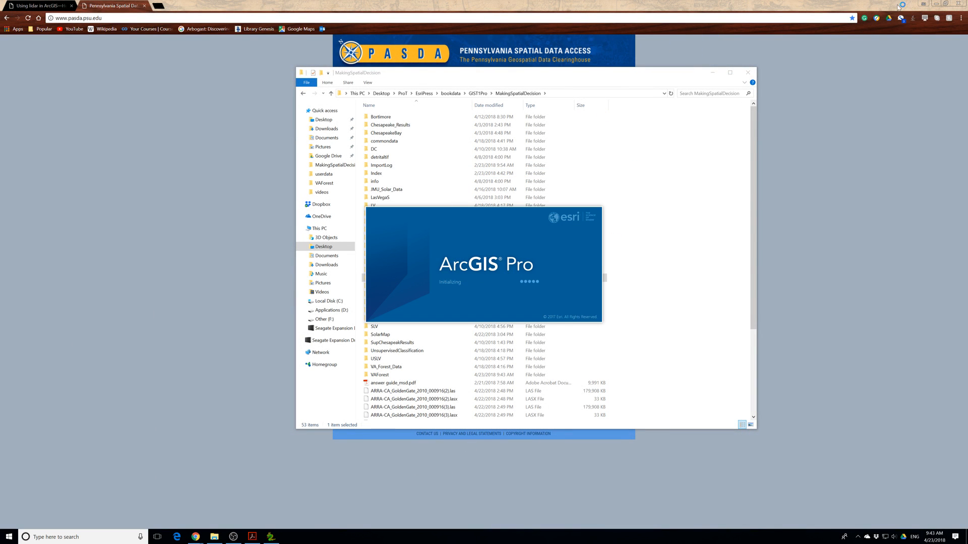
# Clear the browser and the answer guide PDF out of the way of the ArcGIS Pro start page
pyautogui.click(933, 5)
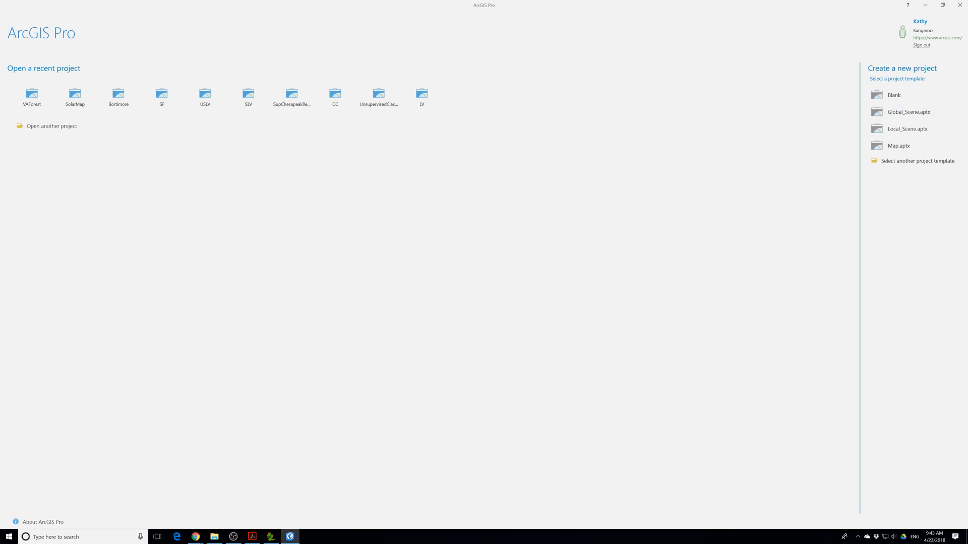
pyautogui.click(963, 100)
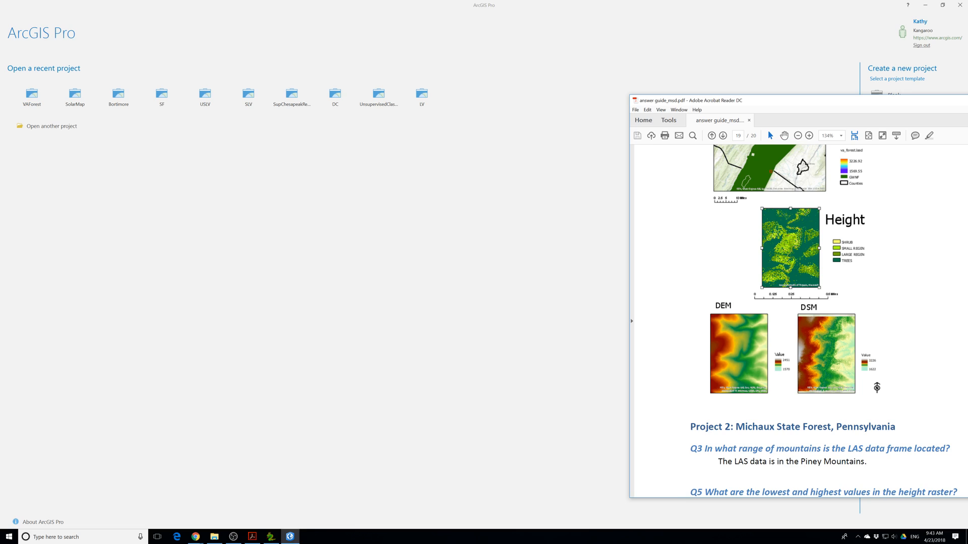
pyautogui.moveTo(962, 100); pyautogui.dragTo(967, 98)
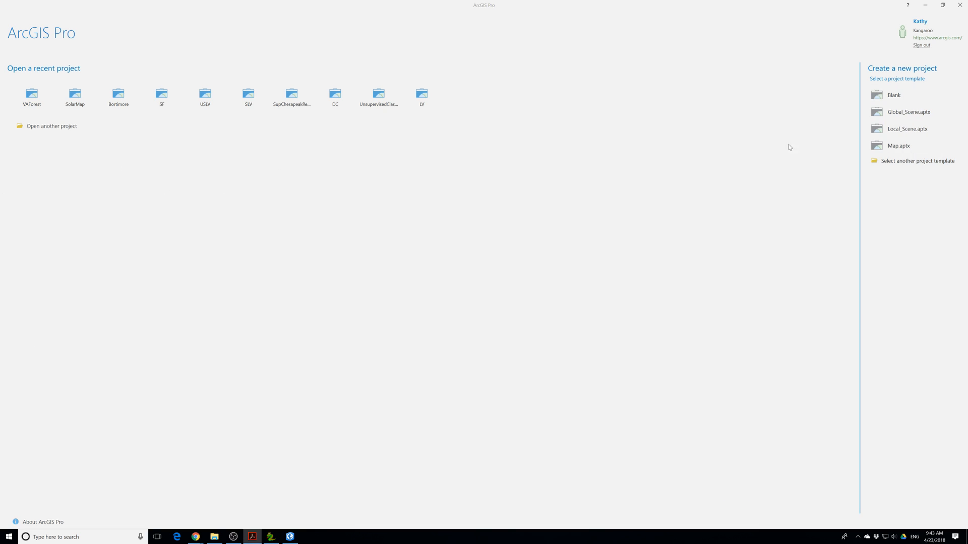
# Start a new blank project and set its location to Desktop\ProT\EsriPress\bookdata\GIST1Pro\MakingSpatialDecision
pyautogui.click(885, 95)
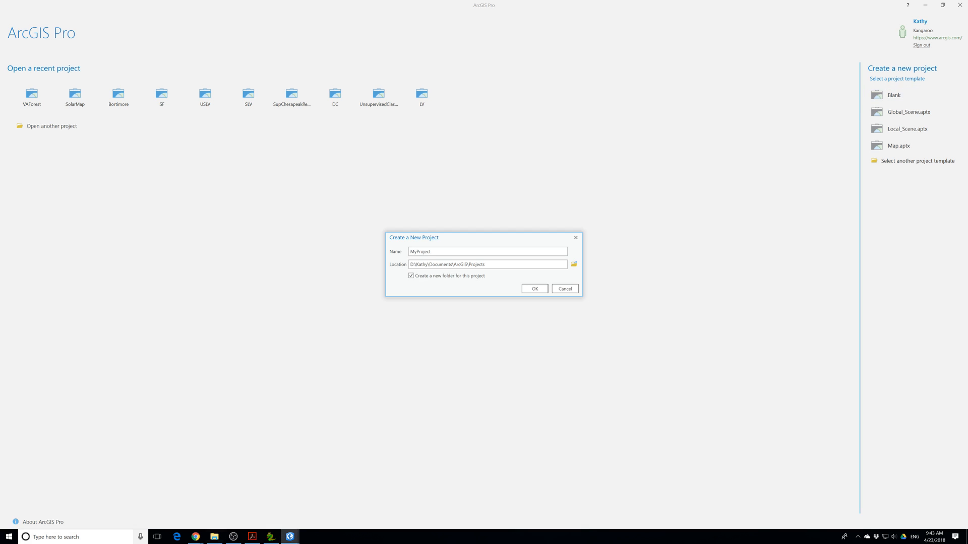
pyautogui.click(573, 264)
pyautogui.click(282, 180)
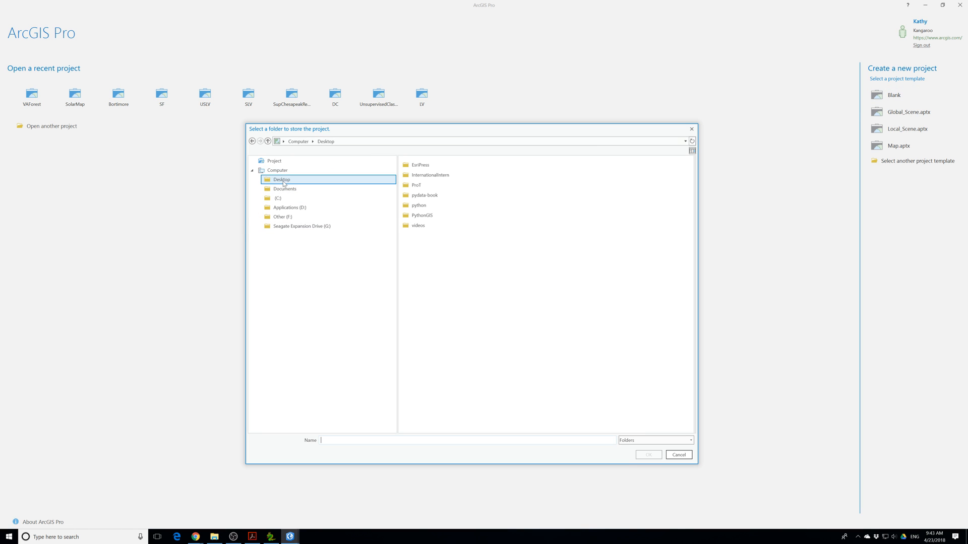
pyautogui.doubleClick(418, 184)
pyautogui.doubleClick(422, 165)
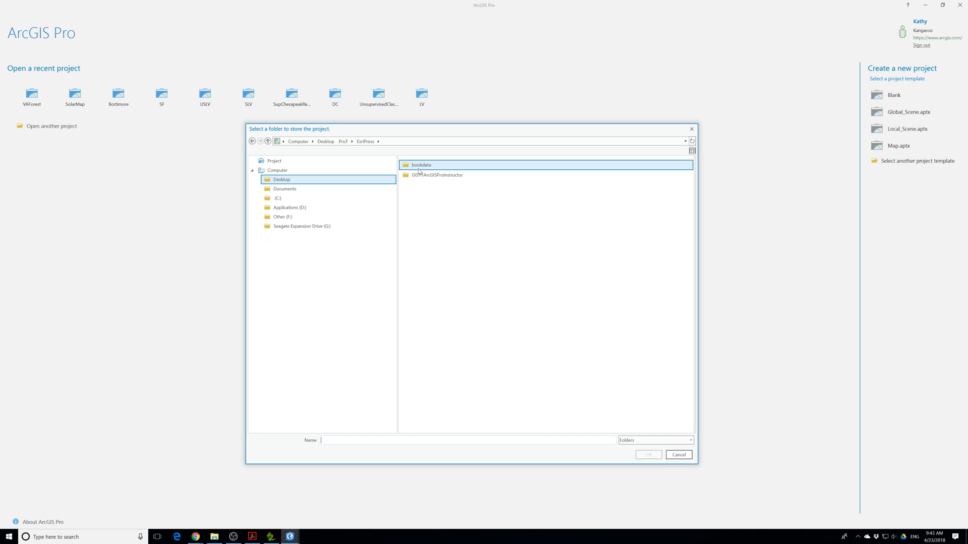
pyautogui.doubleClick(425, 171)
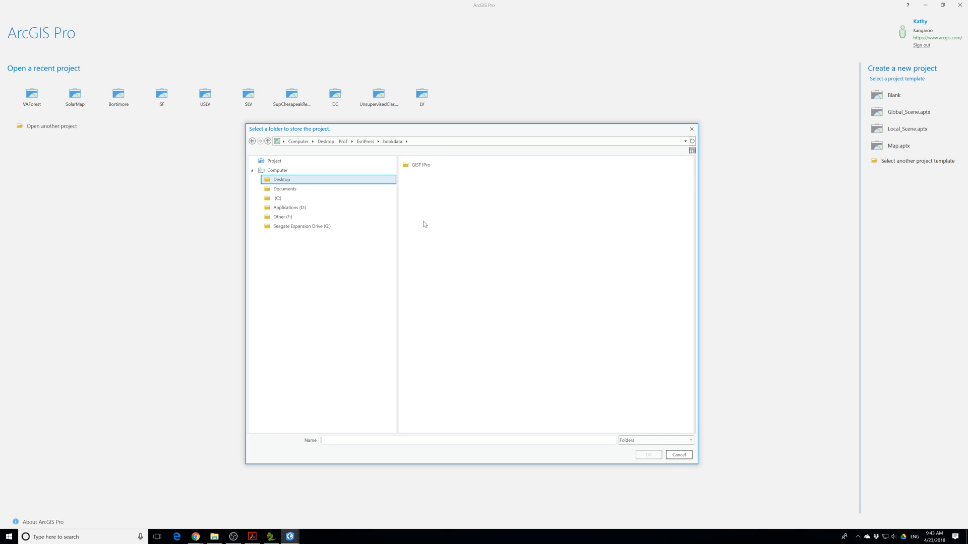
pyautogui.doubleClick(418, 169)
pyautogui.click(433, 306)
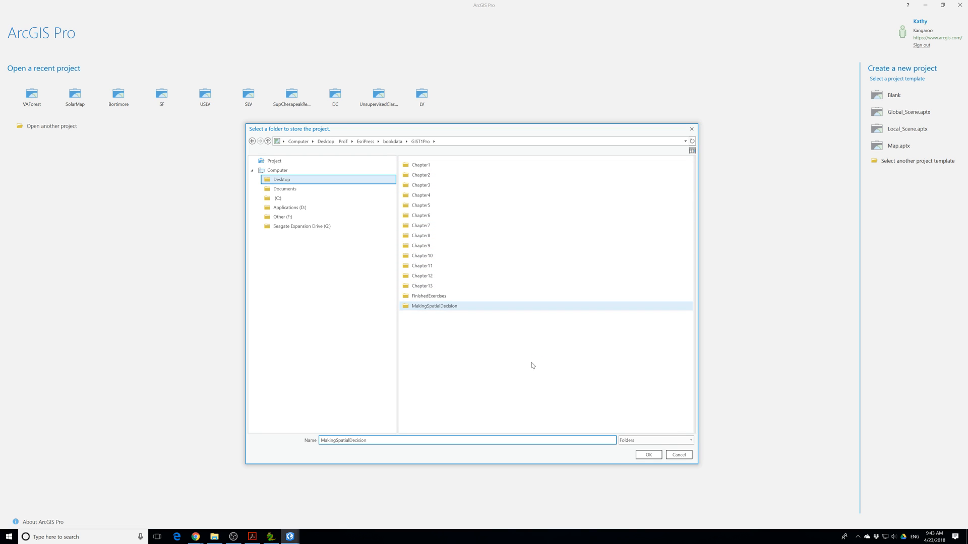
pyautogui.click(648, 455)
# Name the new project PAForest and create it
pyautogui.click(437, 258)
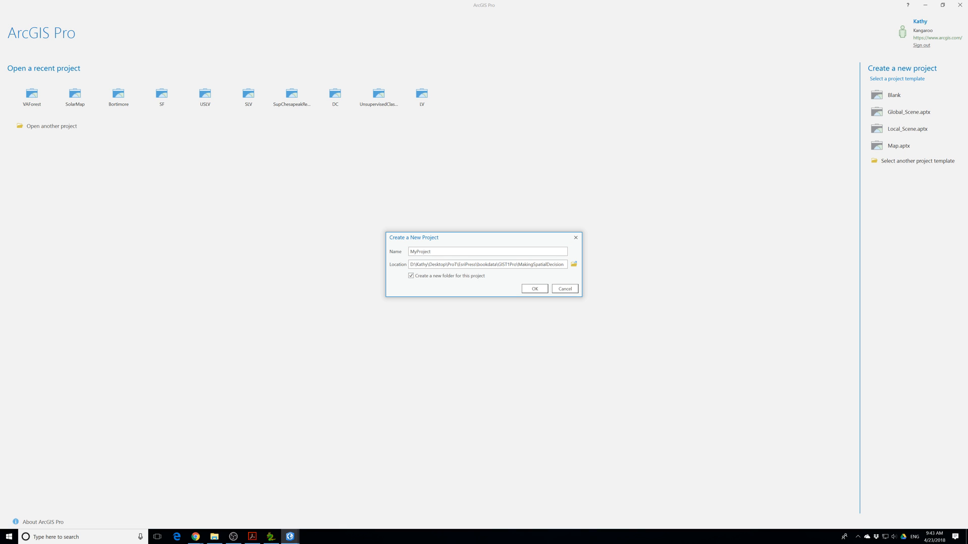
pyautogui.moveTo(434, 252); pyautogui.dragTo(409, 252)
pyautogui.write('PAForest')
pyautogui.press('Return')
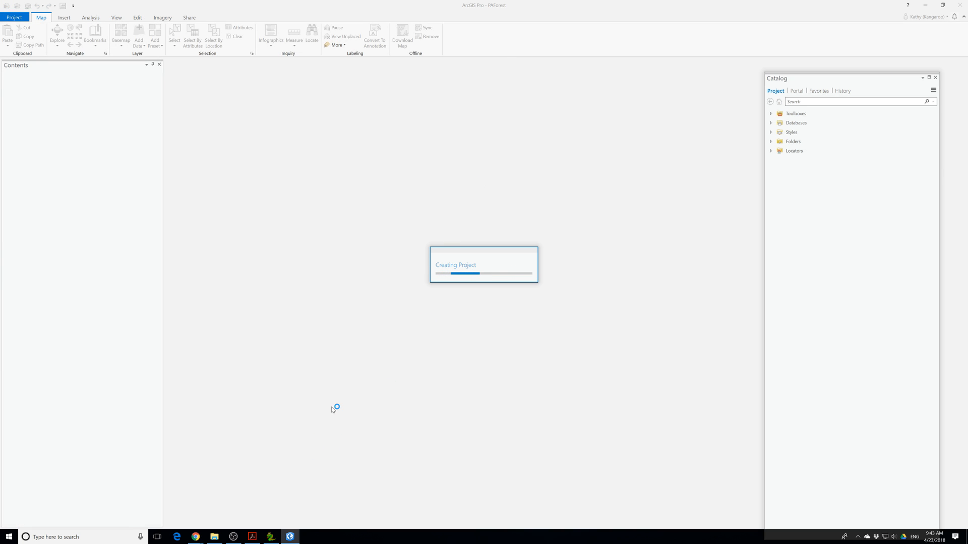
# Add a folder connection to Desktop\ProT\EsriPress\bookdata\GIST1Pro\MakingSpatialDecision in the PAForest project
pyautogui.rightClick(781, 146)
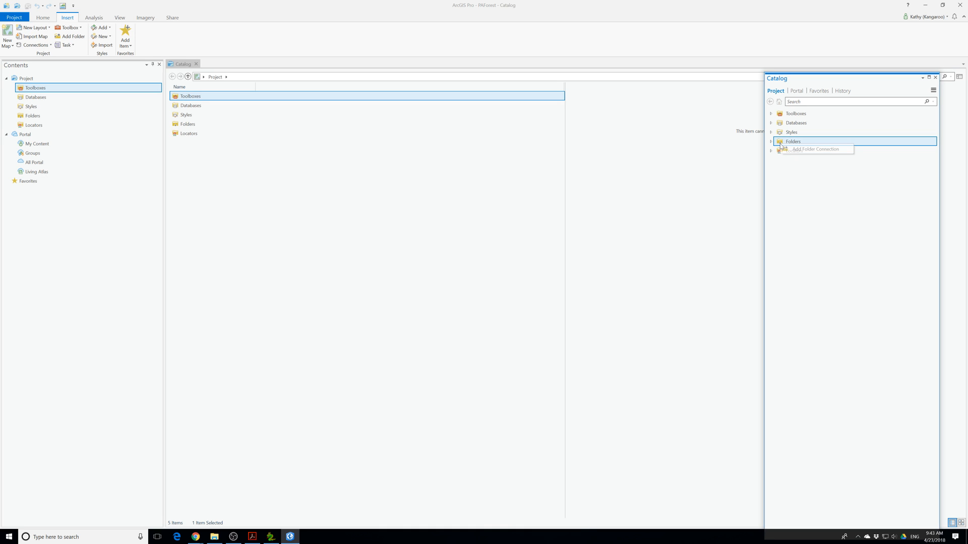
pyautogui.click(787, 151)
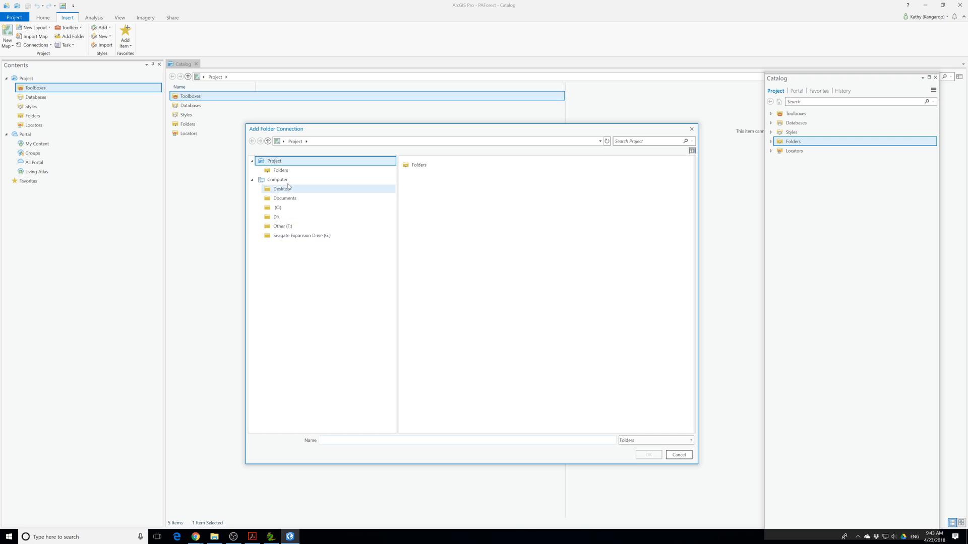
pyautogui.click(313, 189)
pyautogui.click(423, 186)
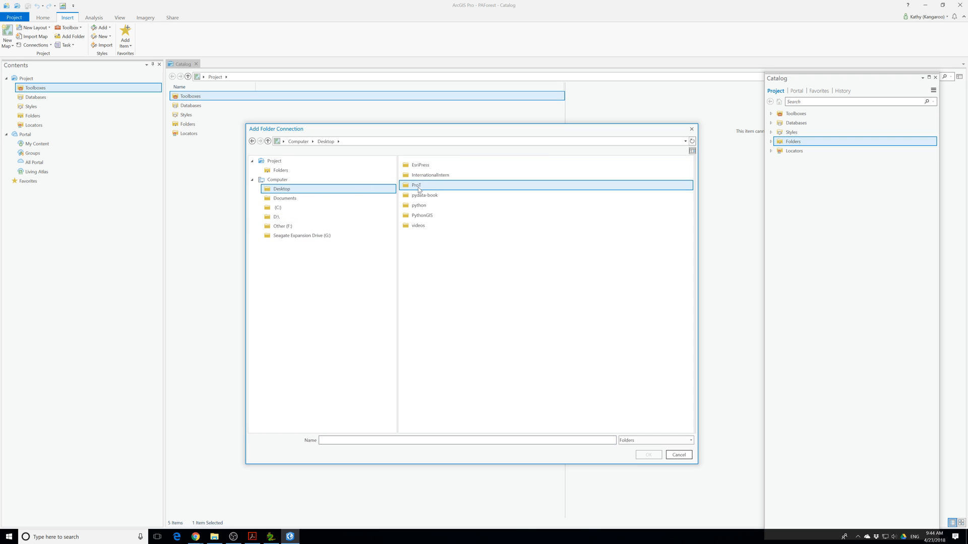
pyautogui.doubleClick(418, 187)
pyautogui.doubleClick(421, 175)
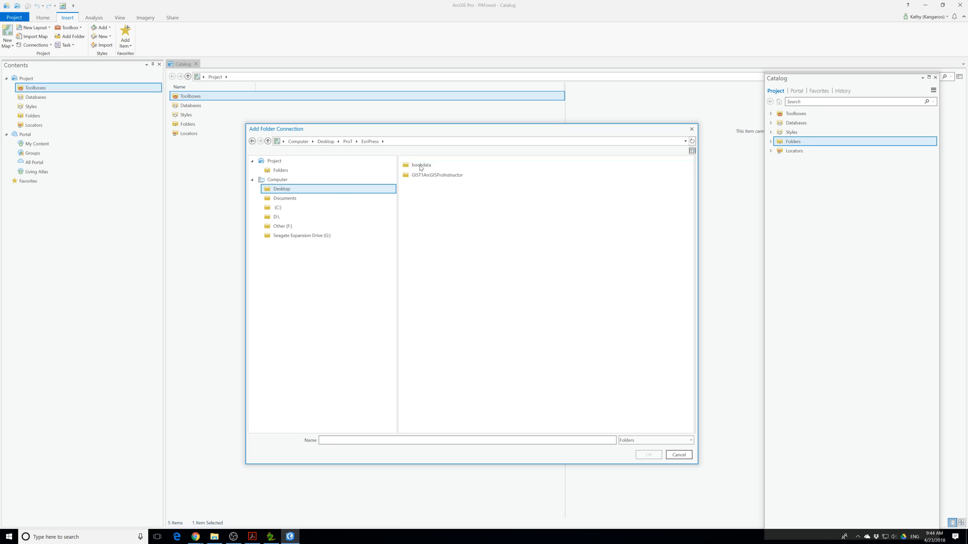
pyautogui.doubleClick(421, 165)
pyautogui.doubleClick(422, 166)
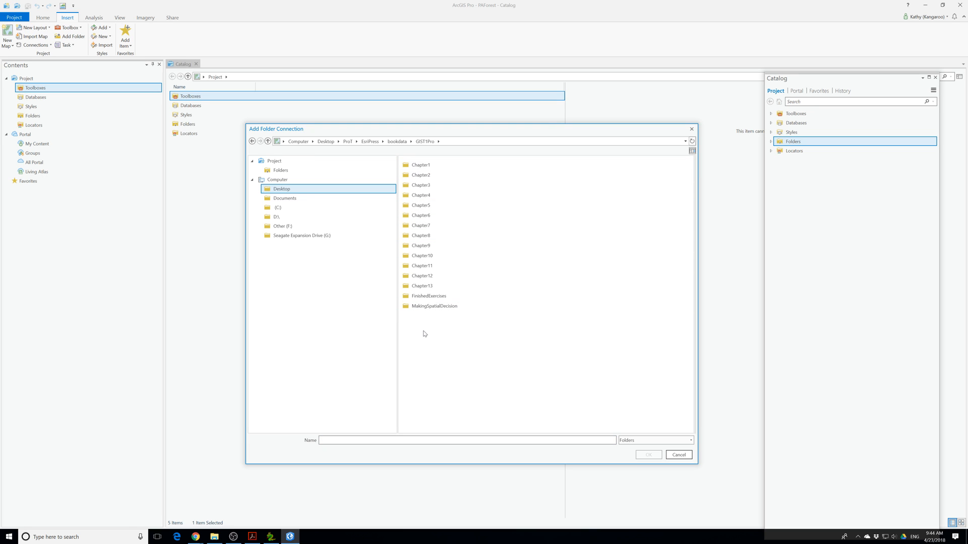
pyautogui.click(429, 307)
pyautogui.click(649, 455)
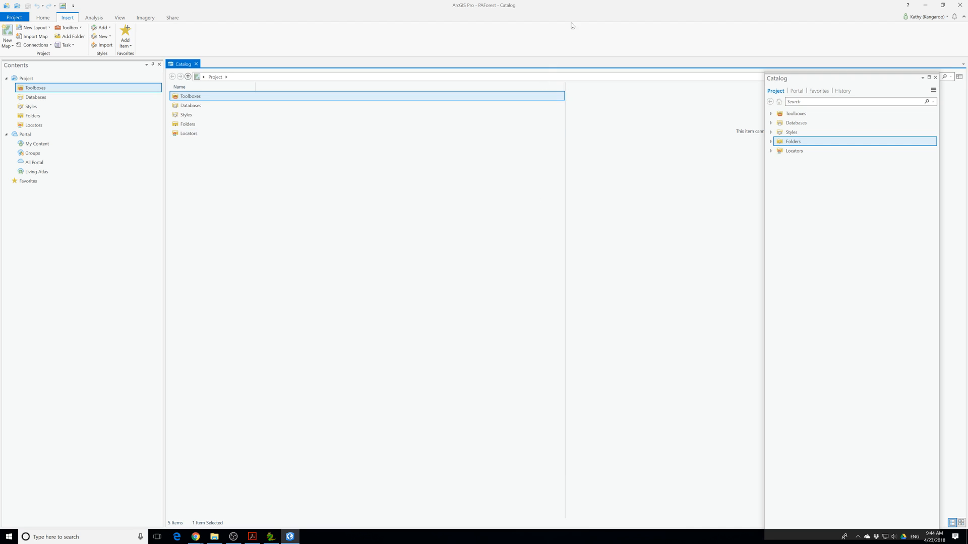
# Replace the open Catalog view with a newly inserted map and rename the map PA
pyautogui.click(197, 64)
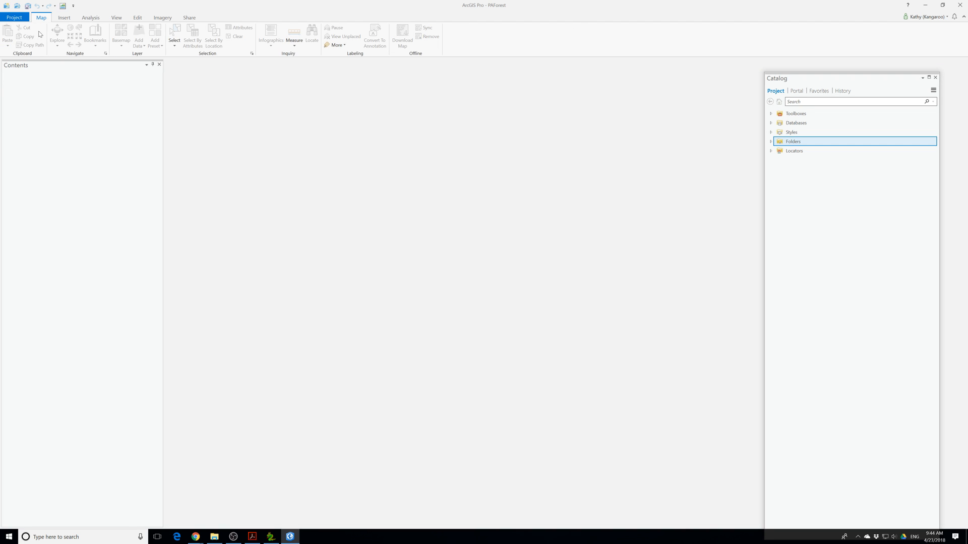
pyautogui.click(64, 18)
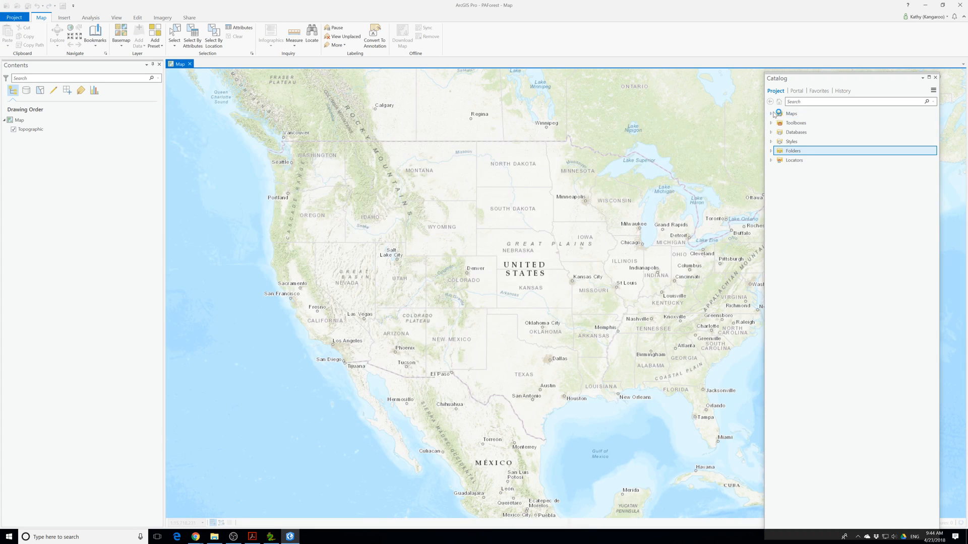
pyautogui.click(775, 115)
pyautogui.click(771, 114)
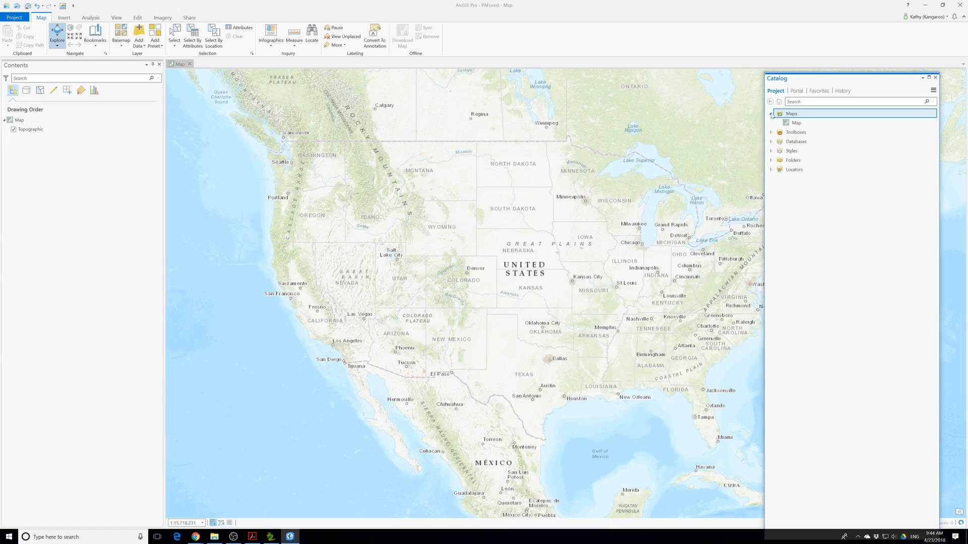
pyautogui.click(796, 124)
pyautogui.click(797, 125)
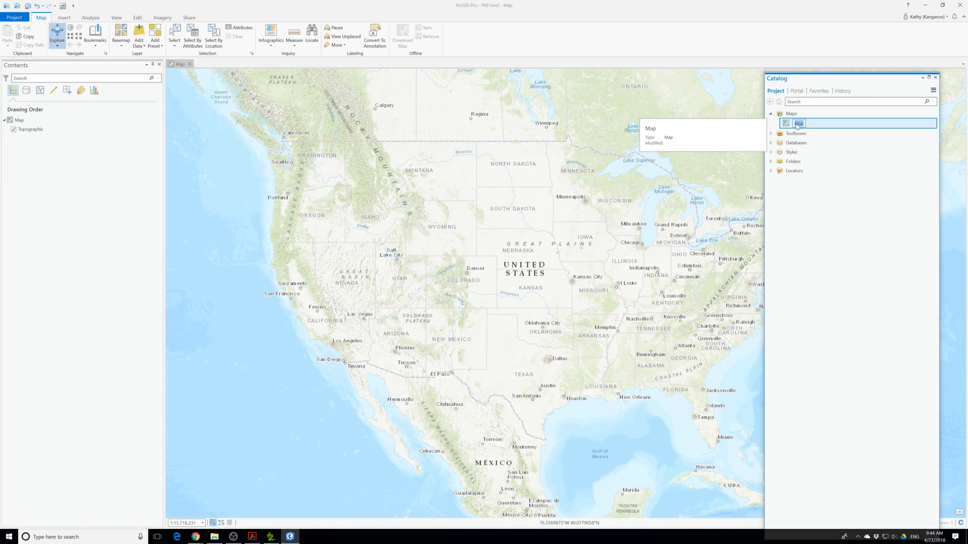
pyautogui.write('PA')
pyautogui.press('Return')
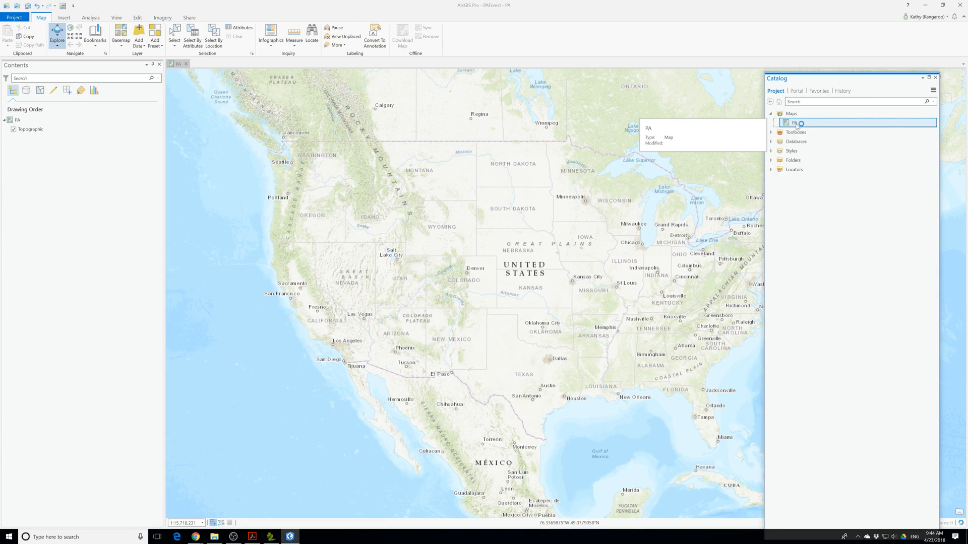
# Add the layers feature dataset from PA_Forest_Data\p13\pa_data.gdb in MakingSpatialDecision to the PA map
pyautogui.click(771, 161)
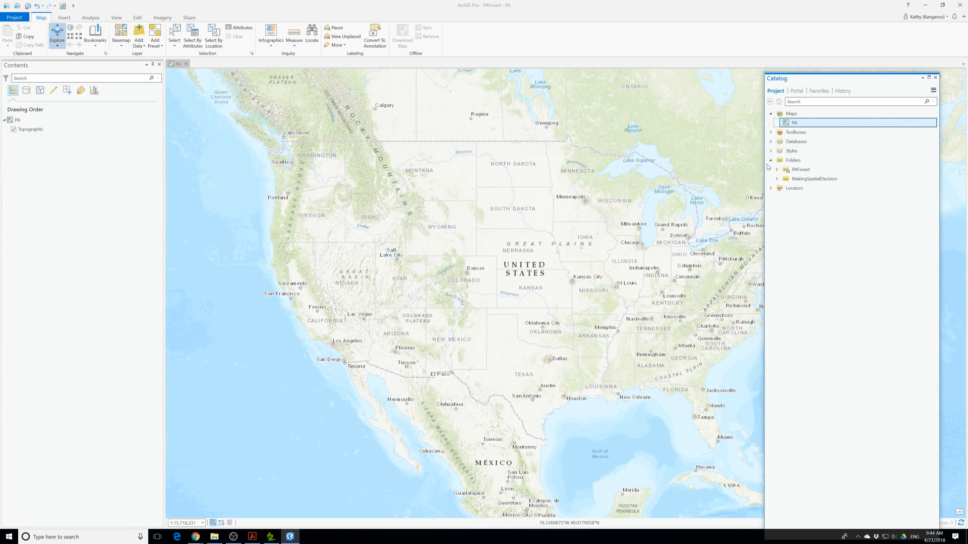
pyautogui.click(777, 180)
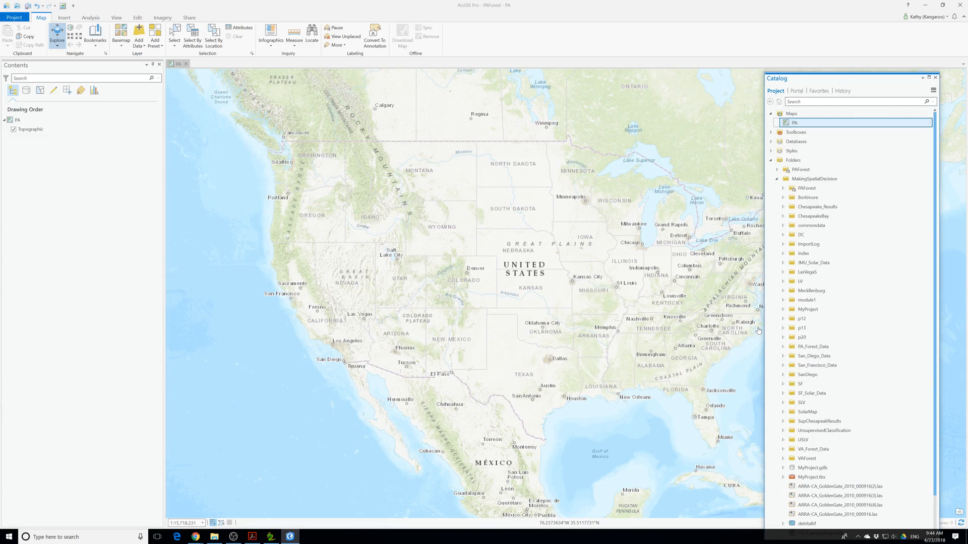
pyautogui.scroll(-1, 807, 428)
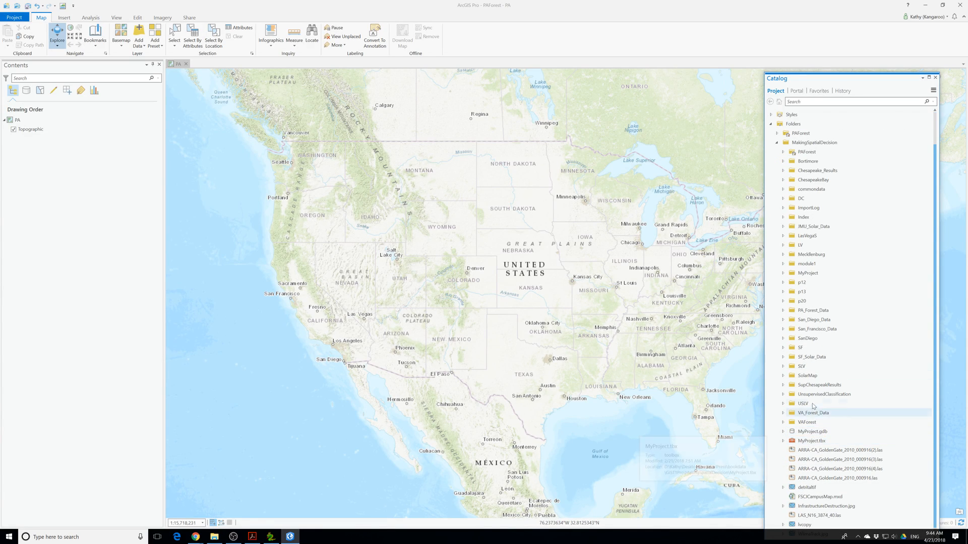
pyautogui.click(783, 310)
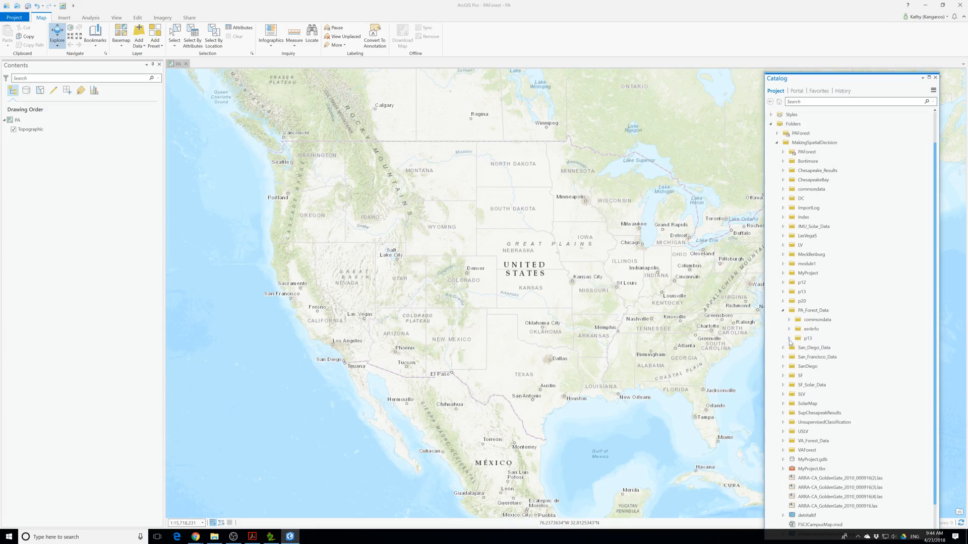
pyautogui.click(790, 338)
pyautogui.click(795, 348)
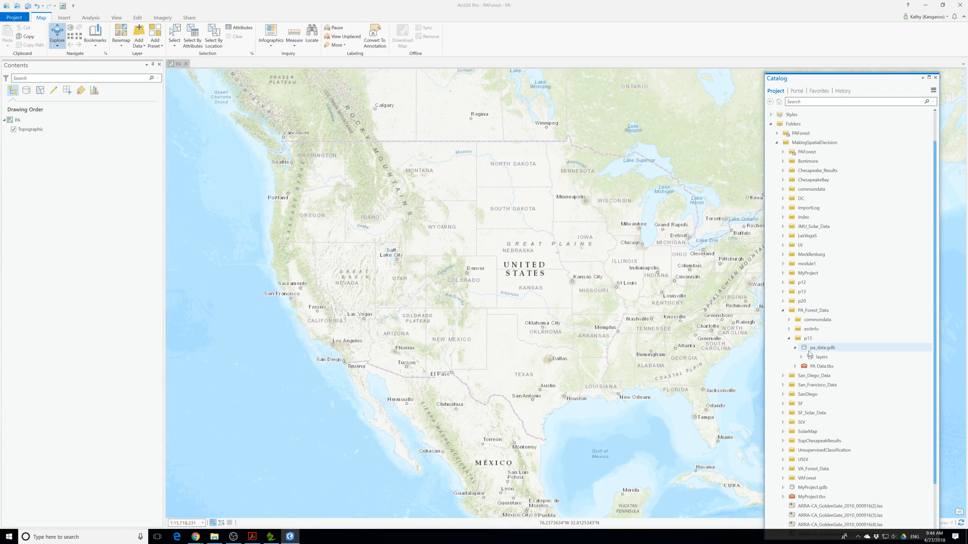
pyautogui.click(801, 357)
pyautogui.rightClick(816, 358)
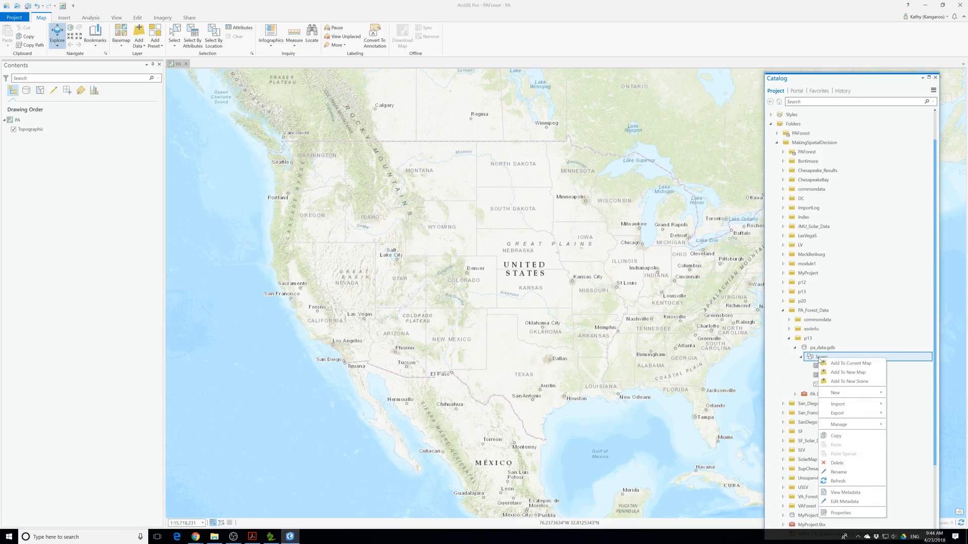
pyautogui.click(851, 363)
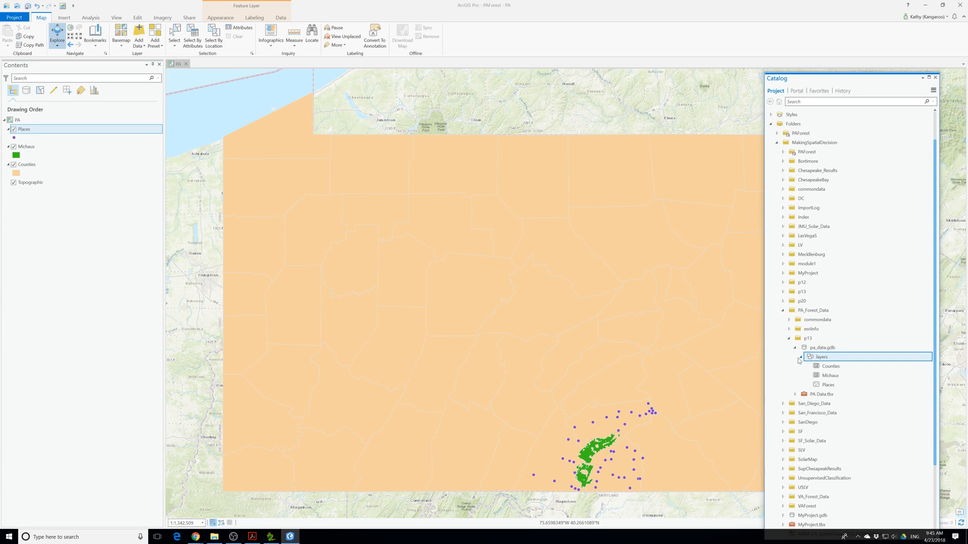
# Examine the contents of the commondata\userdata folder in PA_Forest_Data
pyautogui.click(792, 323)
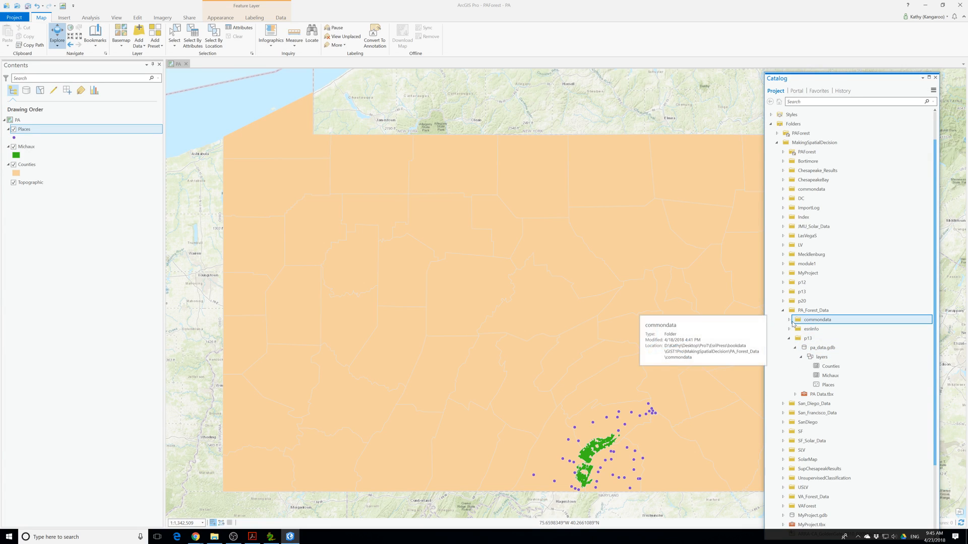
pyautogui.click(789, 321)
pyautogui.click(796, 330)
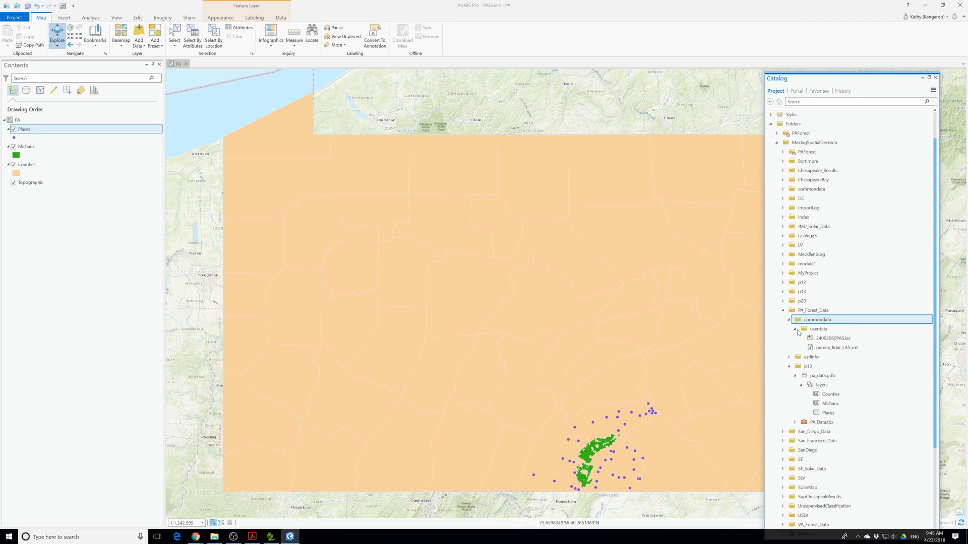
pyautogui.moveTo(812, 351)
# Set the fill of the Counties layer's polygon symbol to no color
pyautogui.moveTo(616, 451); pyautogui.dragTo(529, 306)
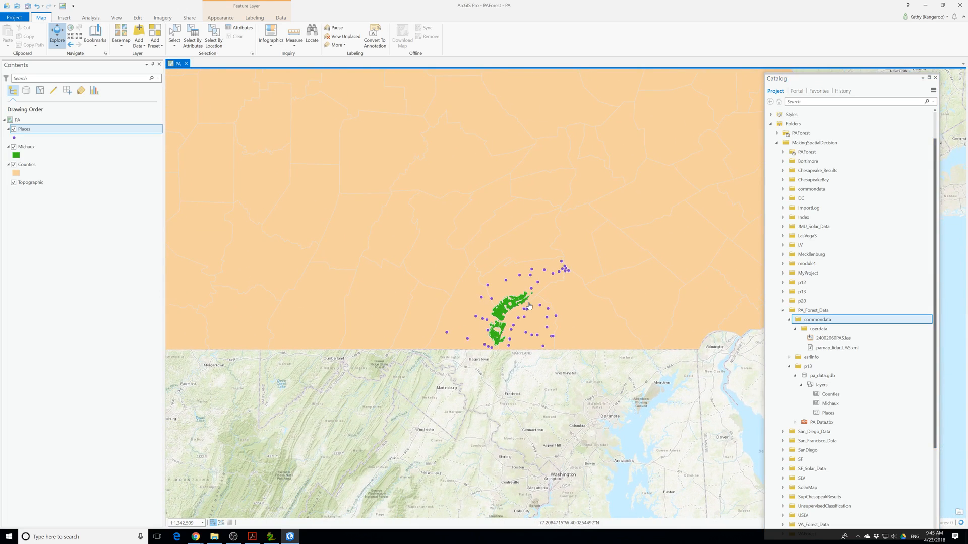
pyautogui.rightClick(16, 173)
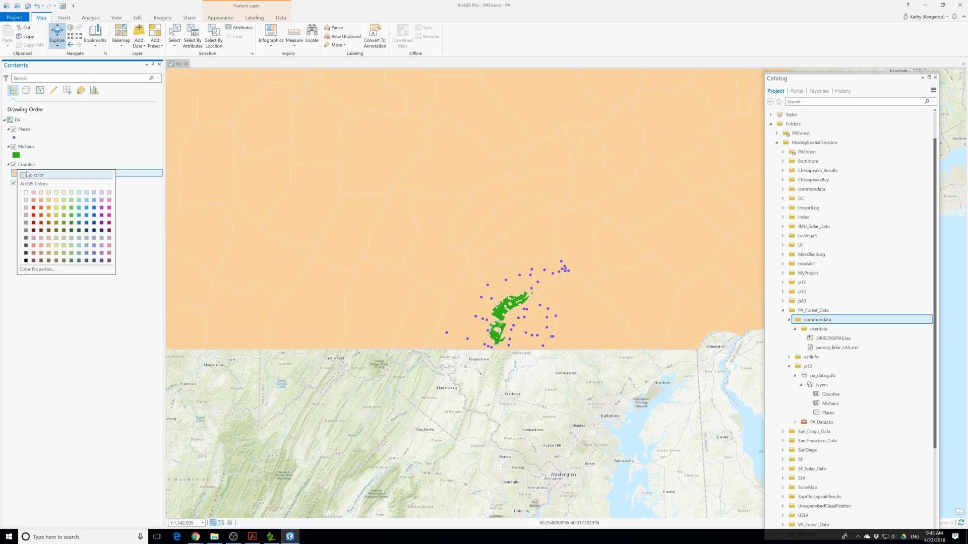
pyautogui.click(23, 166)
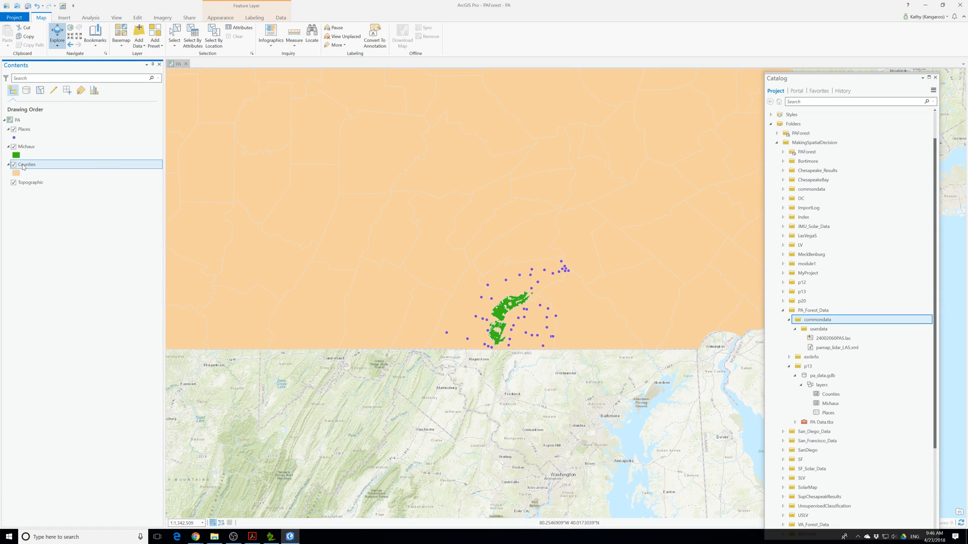
pyautogui.rightClick(23, 166)
pyautogui.click(81, 306)
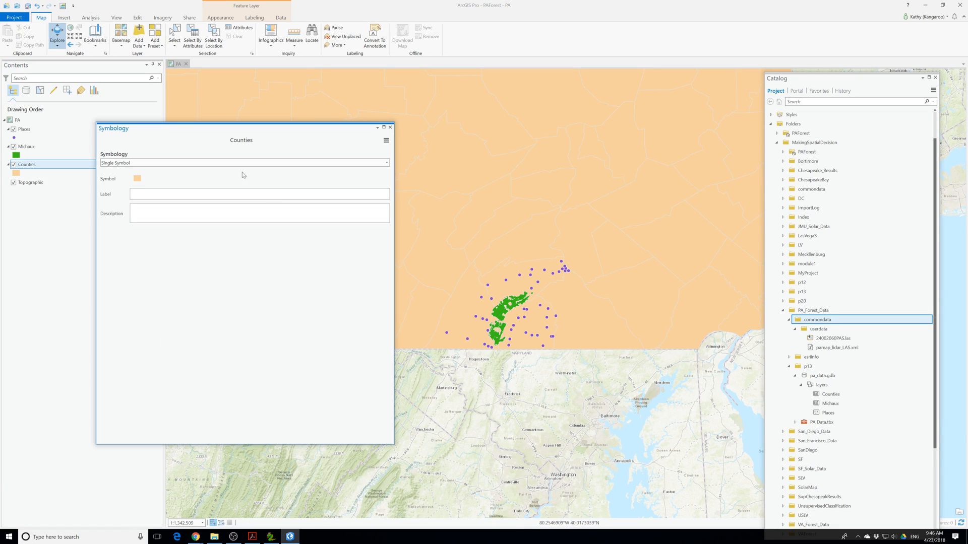
pyautogui.click(137, 178)
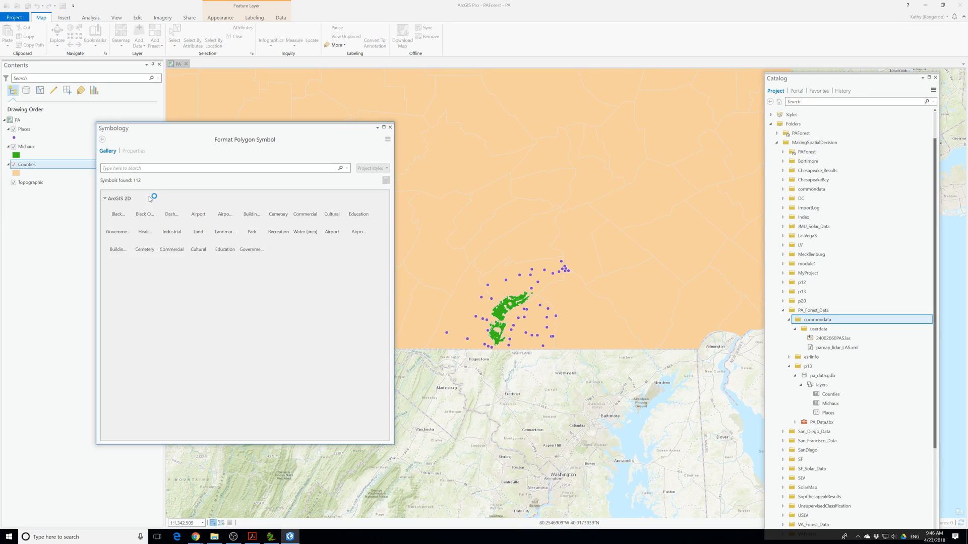
pyautogui.click(138, 152)
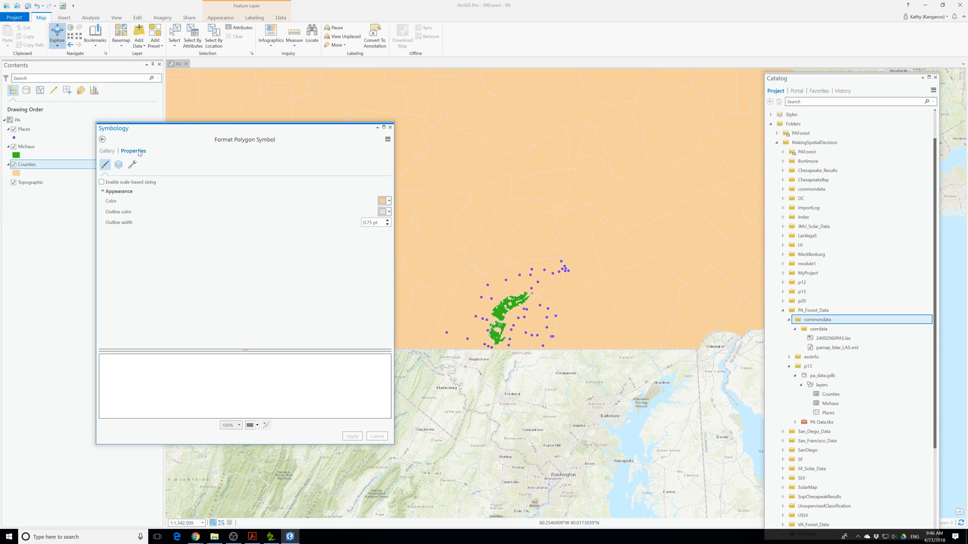
pyautogui.click(389, 201)
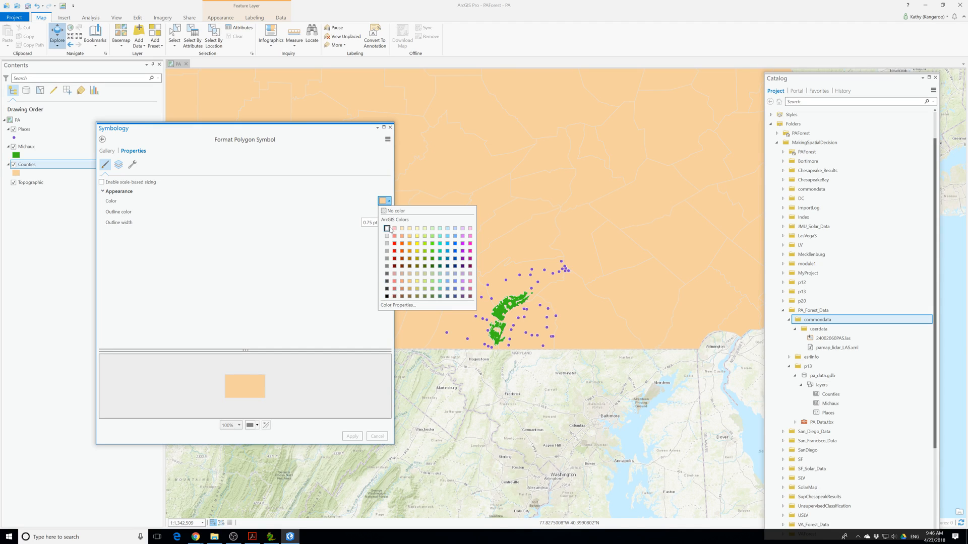
pyautogui.click(388, 210)
# Set the outline color of the Counties symbol to black and apply the symbol changes to the map
pyautogui.click(389, 212)
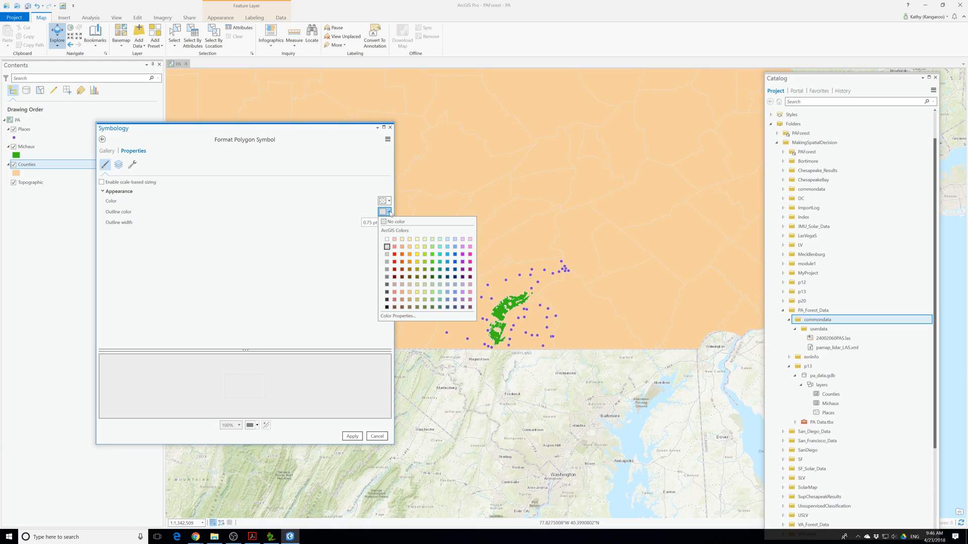
pyautogui.click(387, 307)
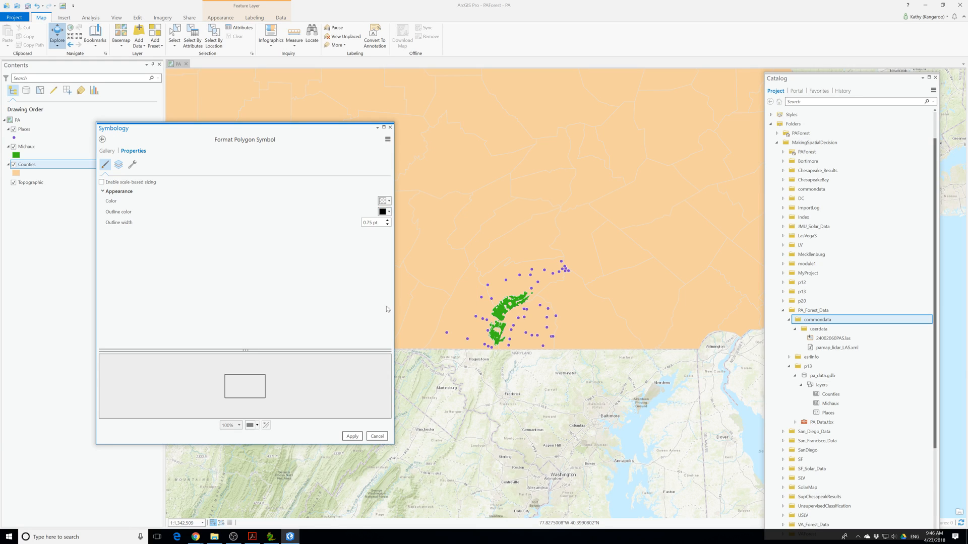
pyautogui.click(352, 436)
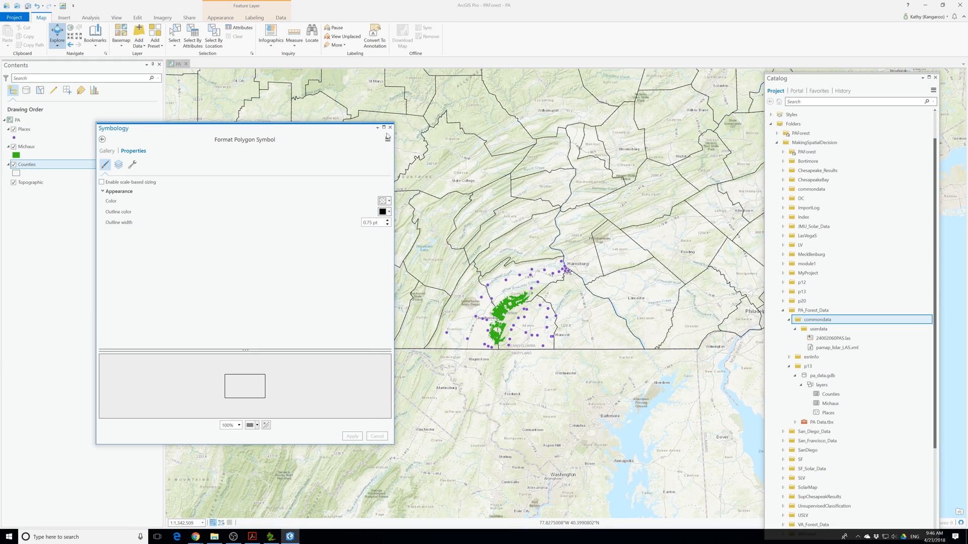
pyautogui.click(390, 127)
# Examine the Pennsylvania counties, the Michaux forest area and the surrounding places on the map at several scales
pyautogui.scroll(-3, 547, 360)
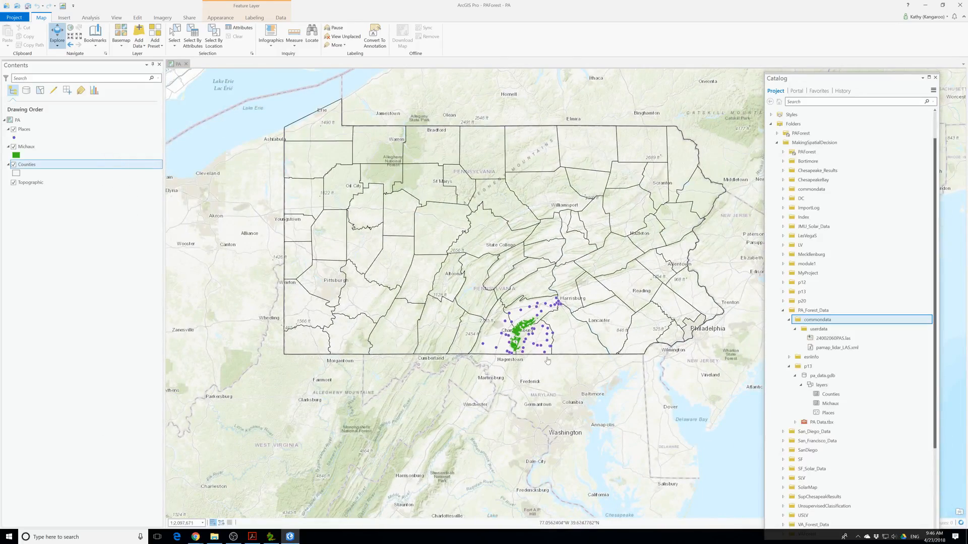
pyautogui.moveTo(548, 360); pyautogui.dragTo(458, 397)
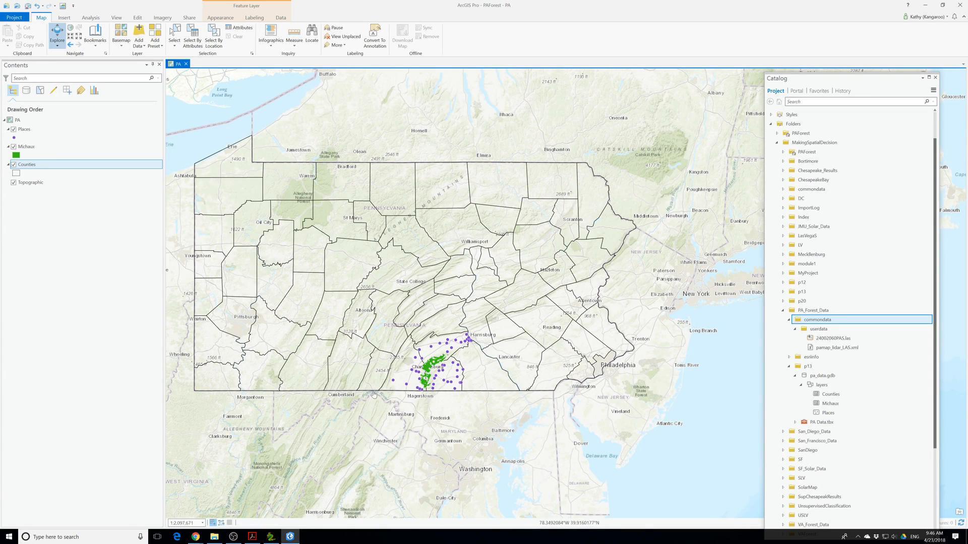
pyautogui.scroll(2, 464, 417)
pyautogui.moveTo(375, 294); pyautogui.dragTo(432, 349)
pyautogui.scroll(-4, 432, 349)
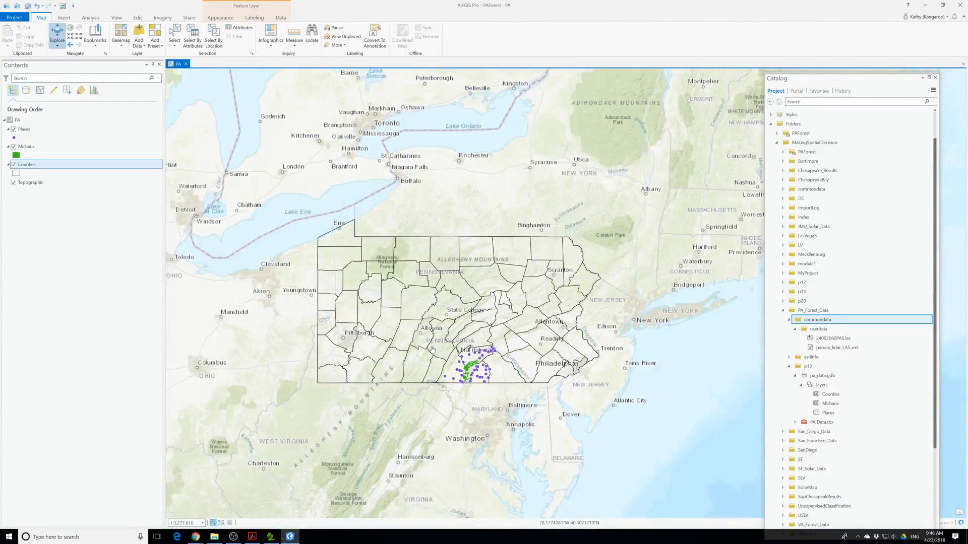
pyautogui.scroll(-2, 432, 349)
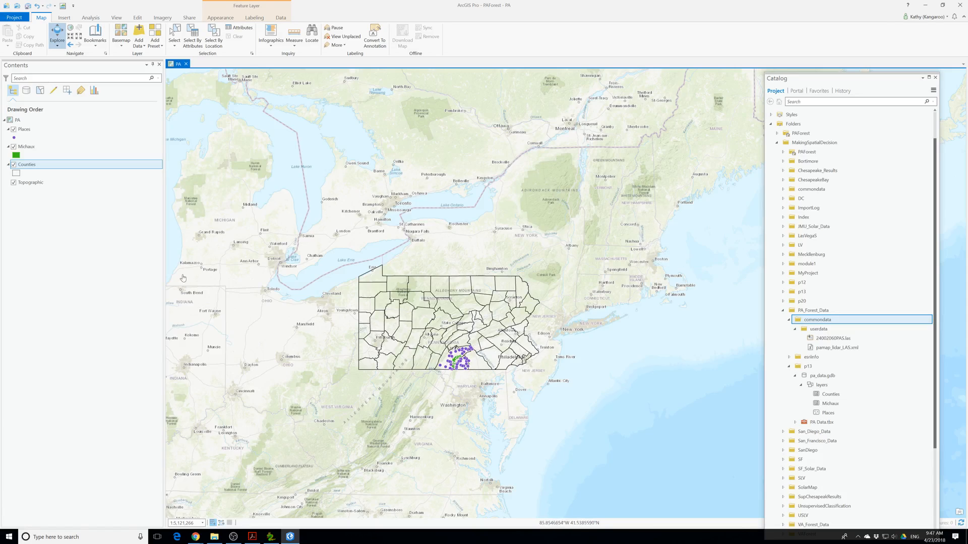
pyautogui.click(13, 129)
pyautogui.click(13, 129)
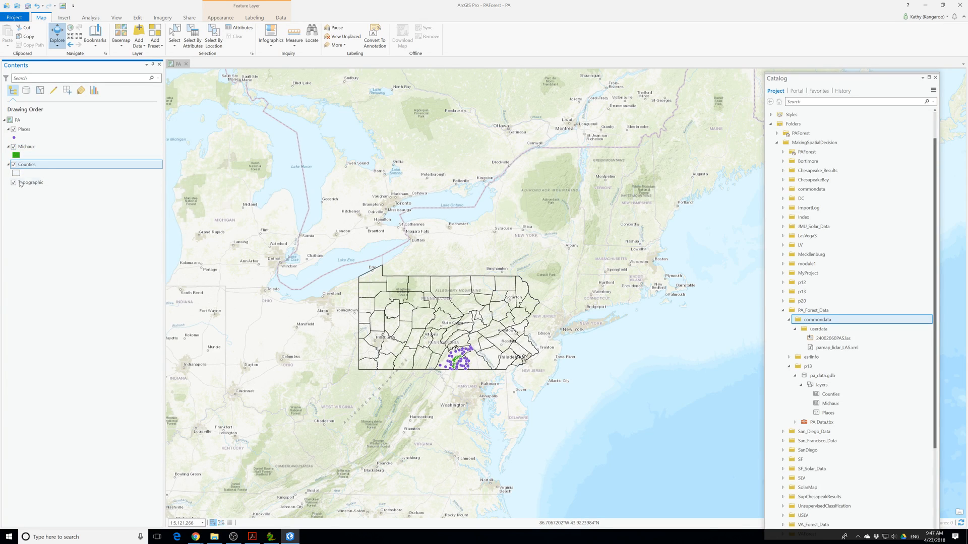
pyautogui.moveTo(491, 350); pyautogui.dragTo(489, 357)
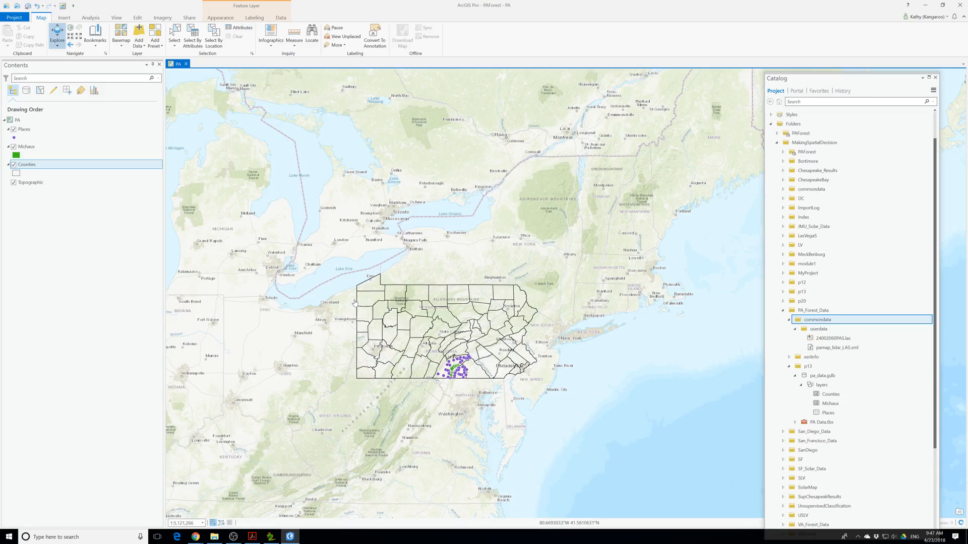
pyautogui.scroll(3, 353, 305)
pyautogui.moveTo(351, 372); pyautogui.dragTo(247, 333)
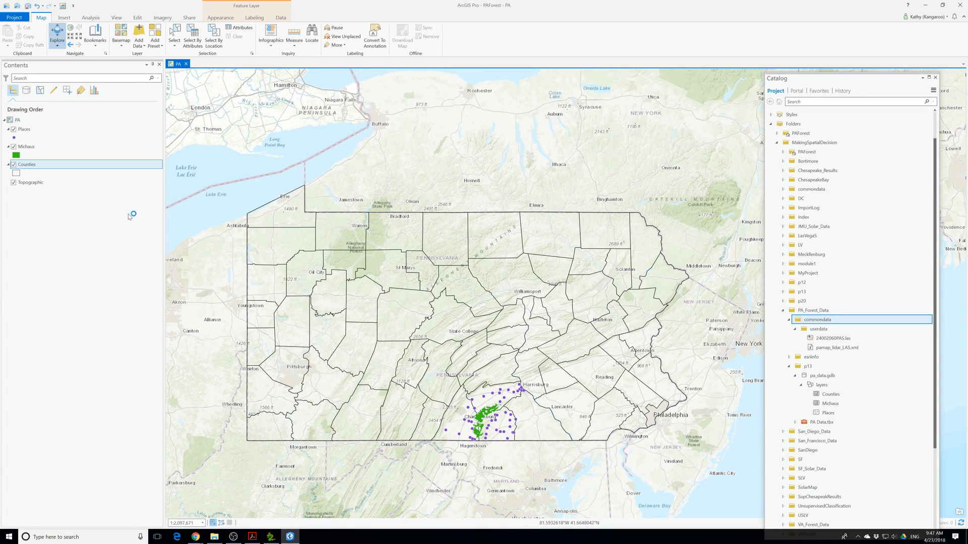
# Review the PA map's coordinate system options in its properties and check the contents of PAForest.gdb
pyautogui.rightClick(24, 120)
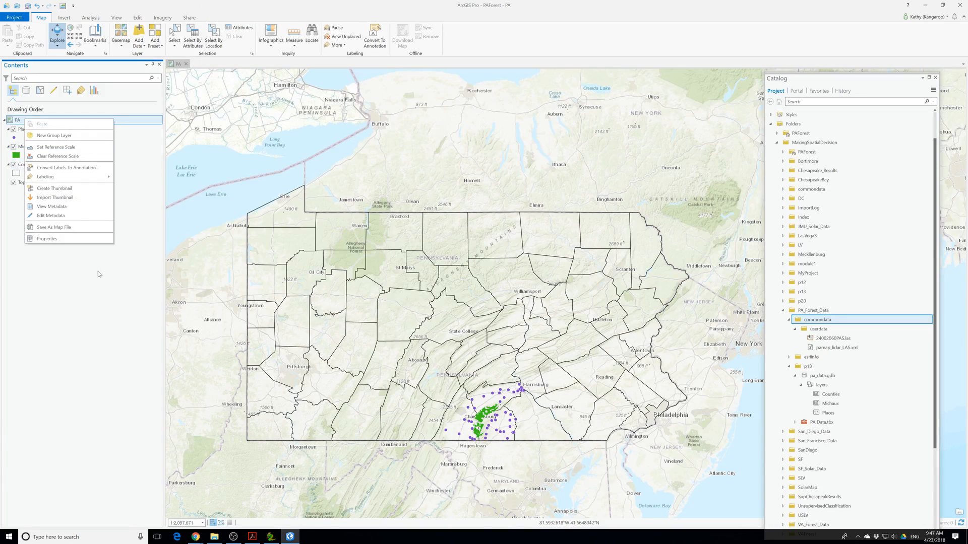
pyautogui.click(50, 239)
pyautogui.click(376, 244)
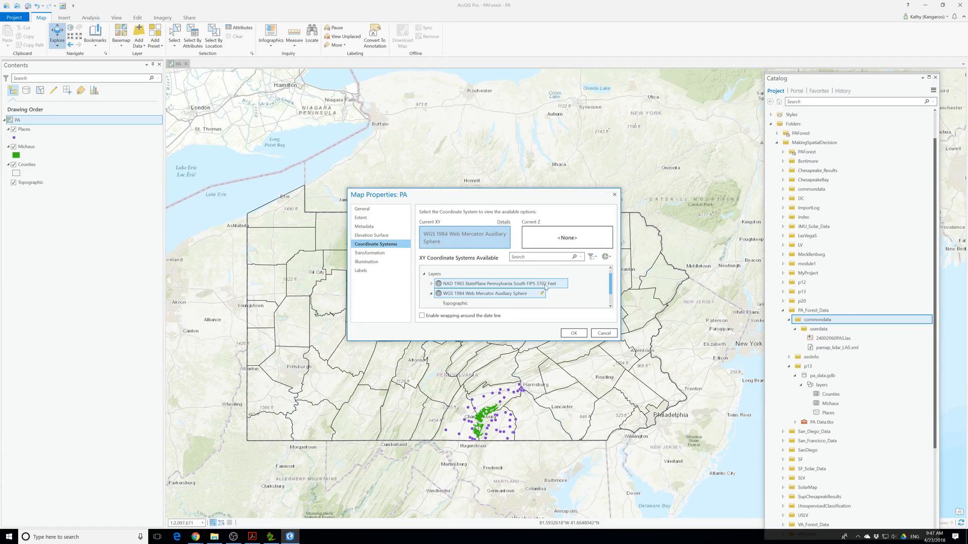
pyautogui.click(573, 333)
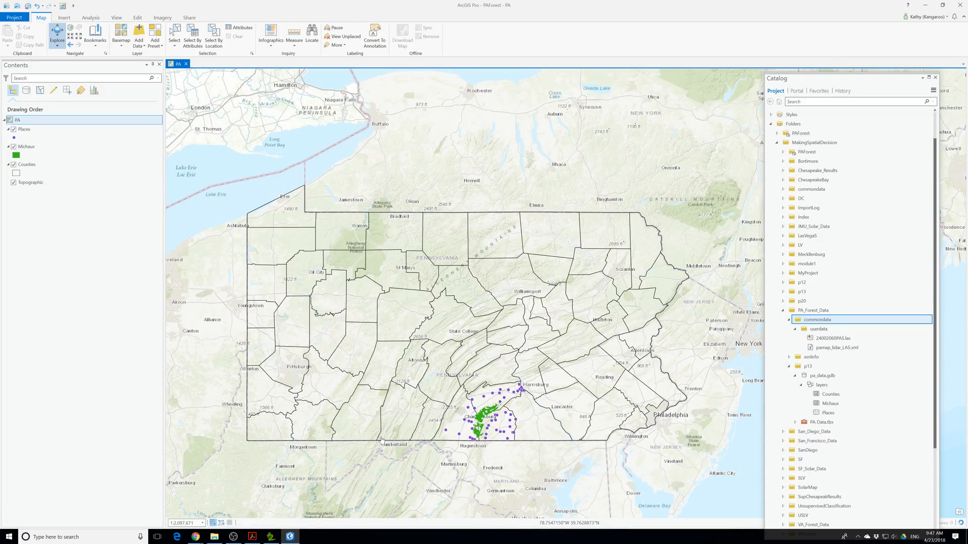
pyautogui.rightClick(29, 121)
pyautogui.click(56, 240)
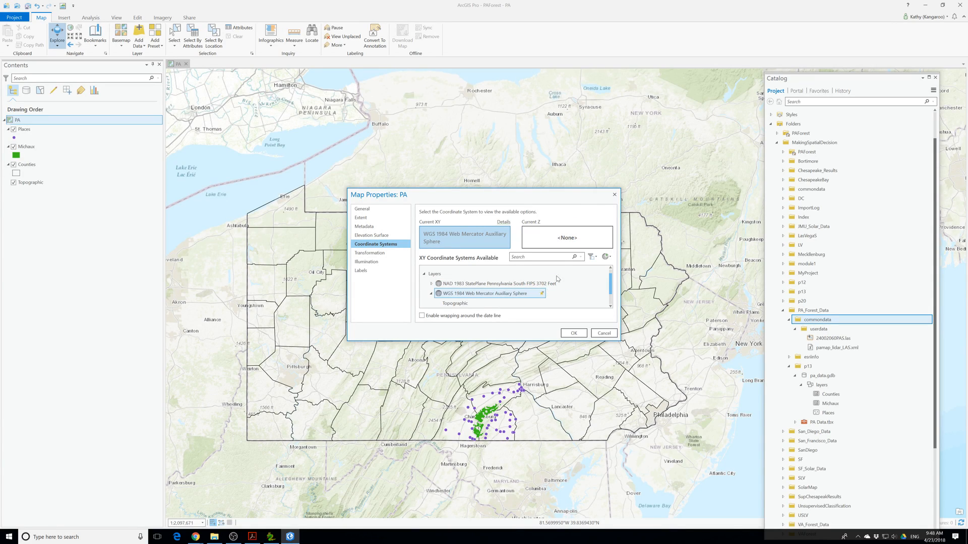
pyautogui.click(616, 194)
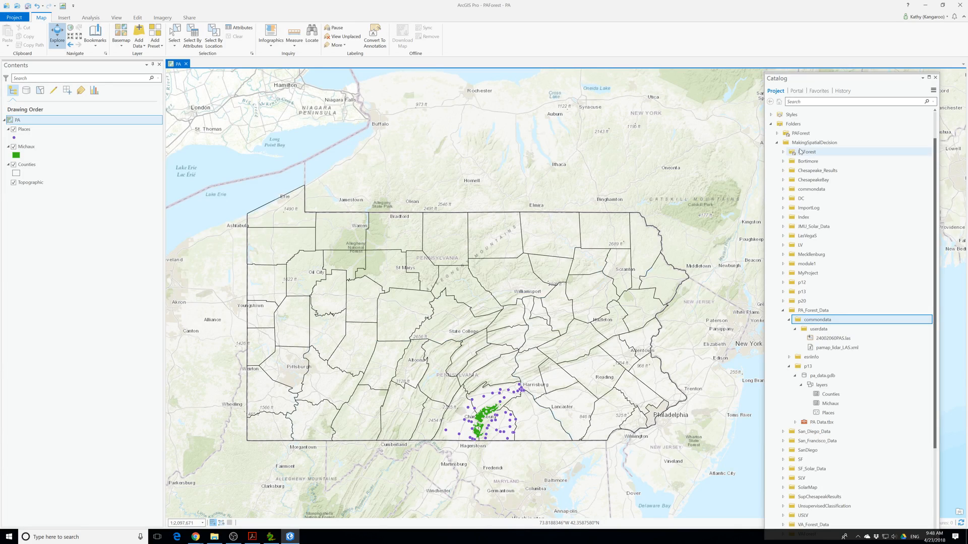
pyautogui.scroll(3, 771, 143)
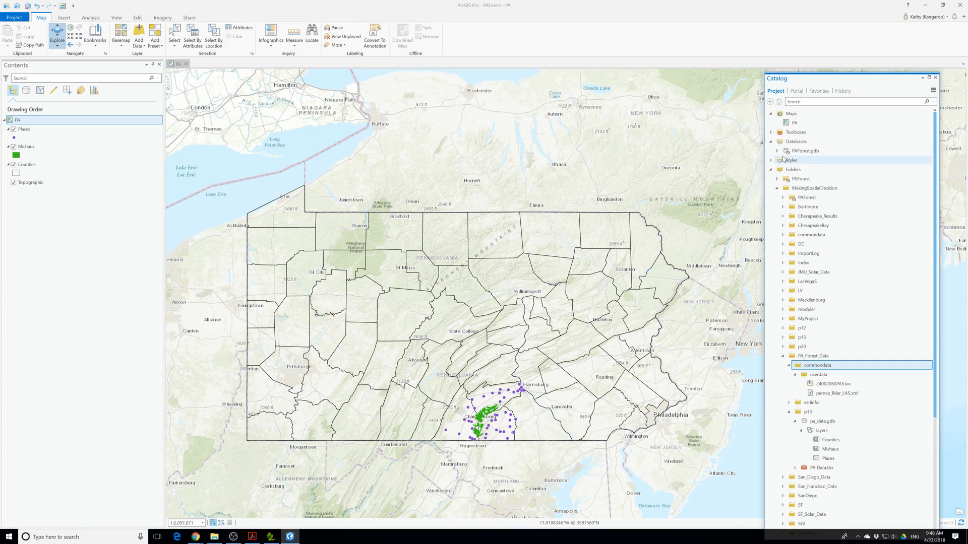
pyautogui.click(777, 150)
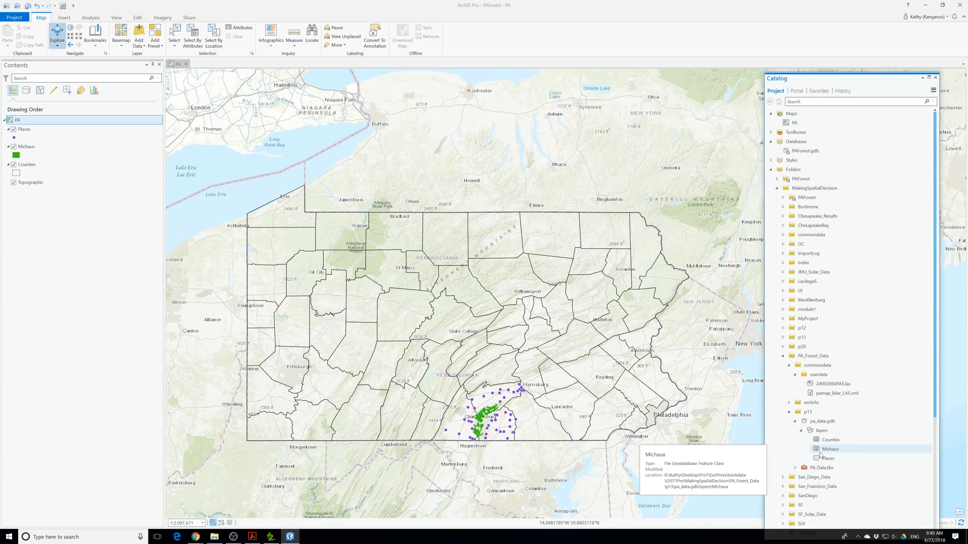
# In the geoprocessing environments, set the output coordinate system to that of the Michaux layer, NAD_1983_StatePlane_Pennsylvania_South_FIPS_3702_Feet
pyautogui.click(90, 18)
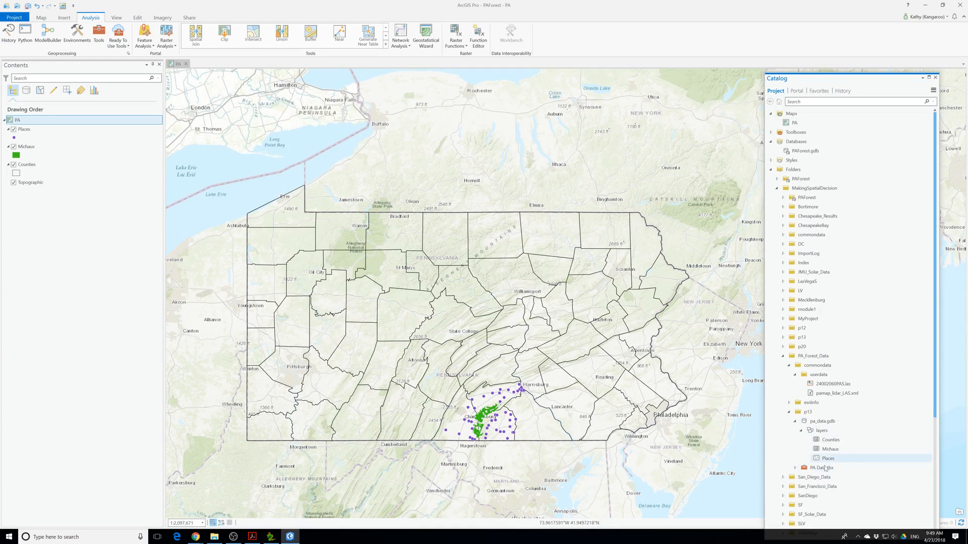
pyautogui.moveTo(829, 464)
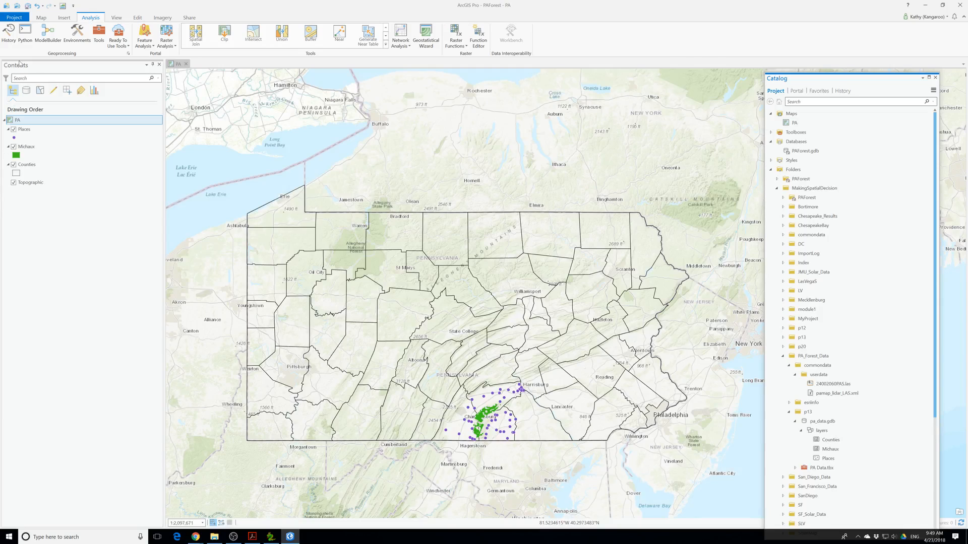
pyautogui.click(79, 33)
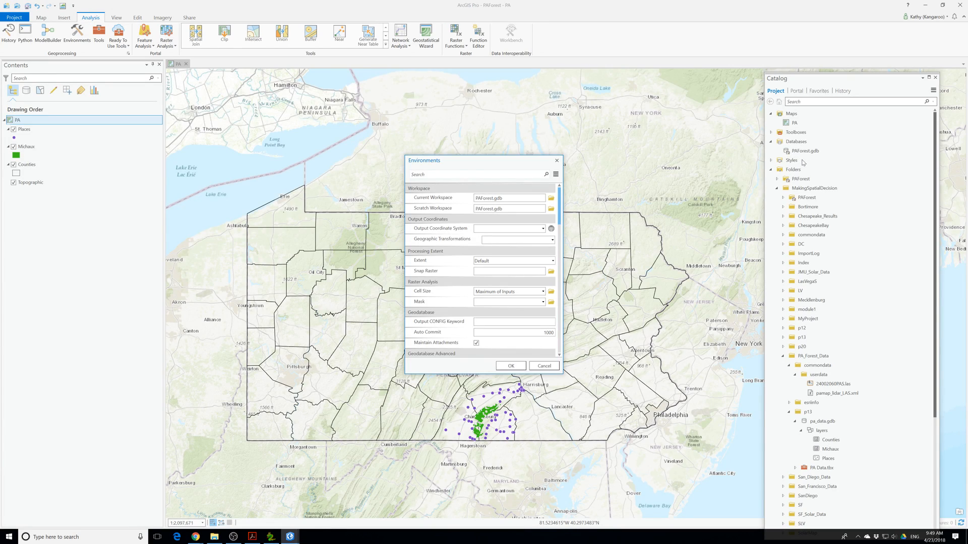
pyautogui.click(543, 229)
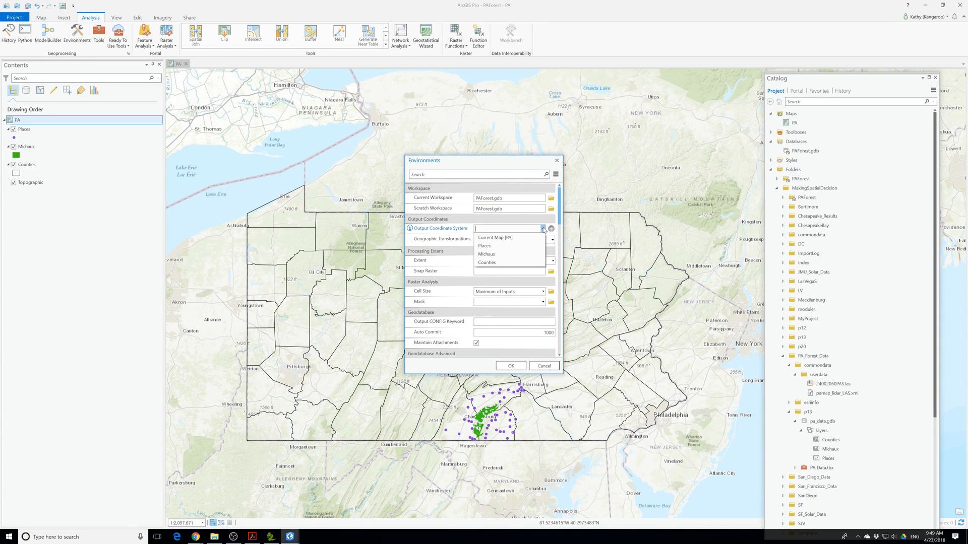
pyautogui.click(506, 257)
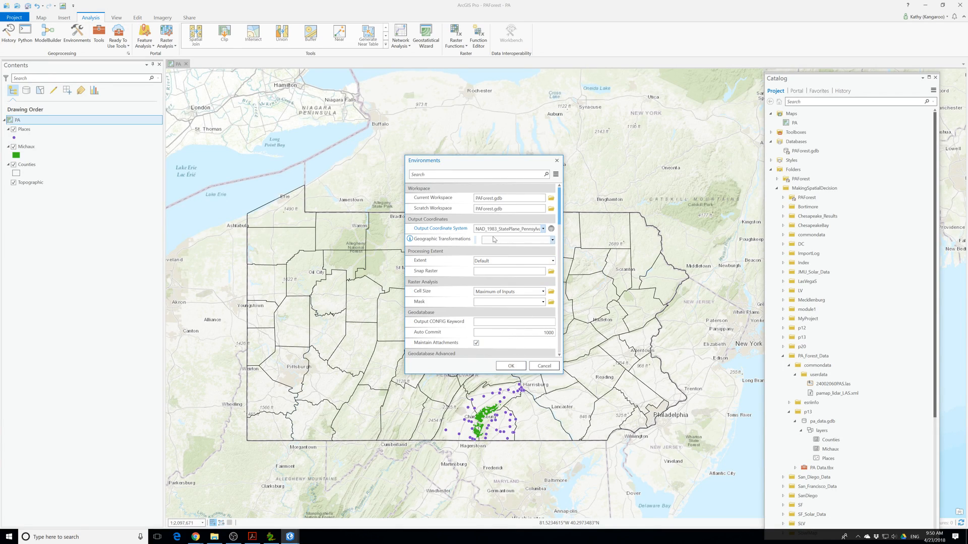
pyautogui.moveTo(563, 240); pyautogui.dragTo(716, 240)
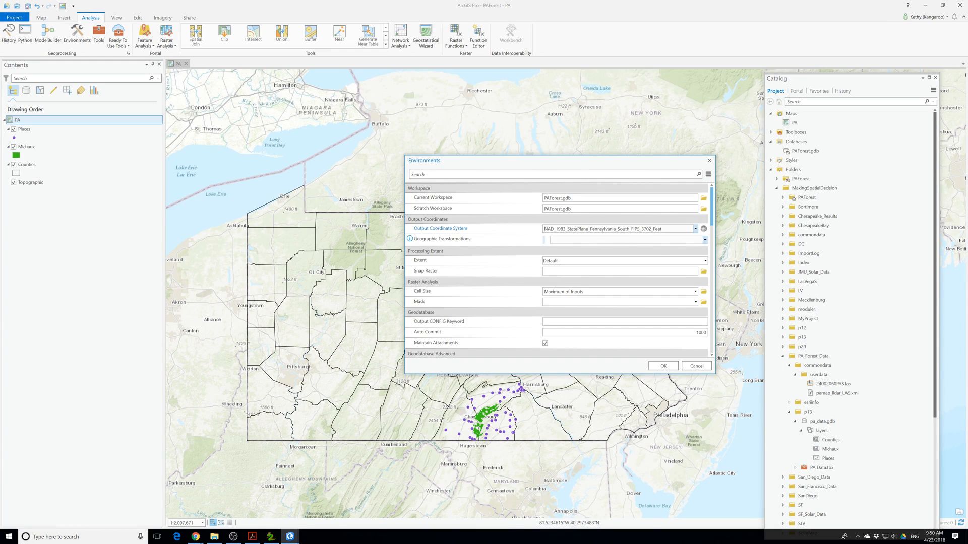
# Set the processing extent to match the Michaux layer, accept the environment settings and save the project
pyautogui.click(612, 267)
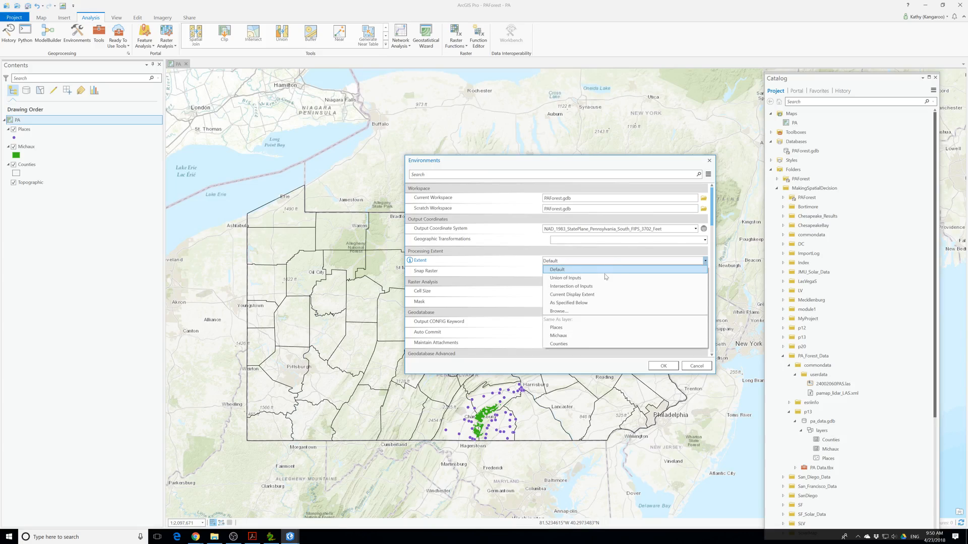
pyautogui.click(573, 333)
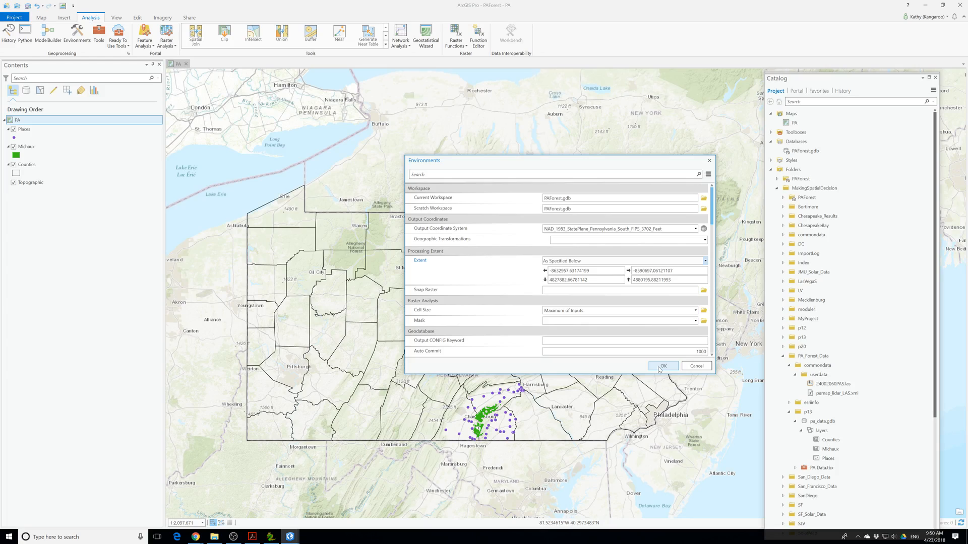
pyautogui.click(661, 366)
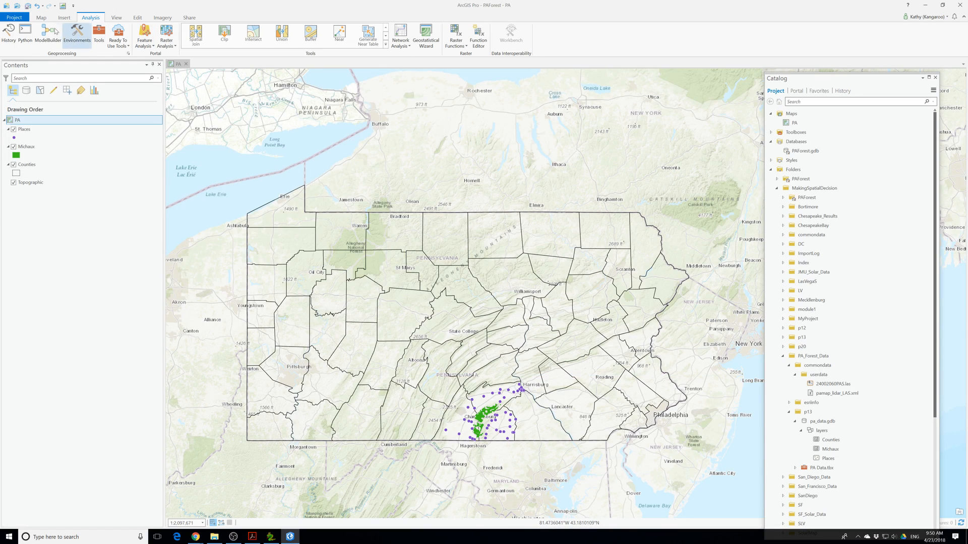
pyautogui.click(28, 6)
# Search the geoprocessing tools for "create las data" and open the Create LAS Dataset tool
pyautogui.click(102, 34)
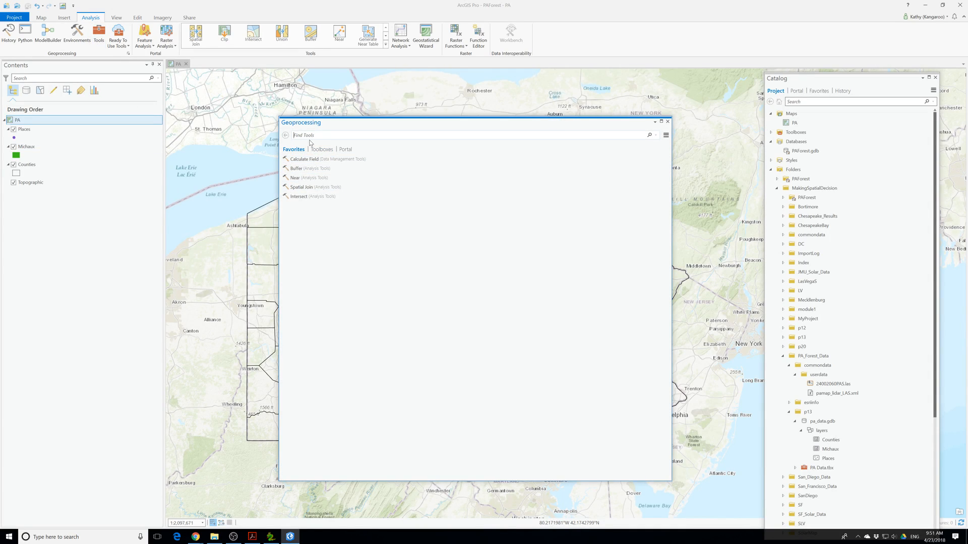
pyautogui.write('create')
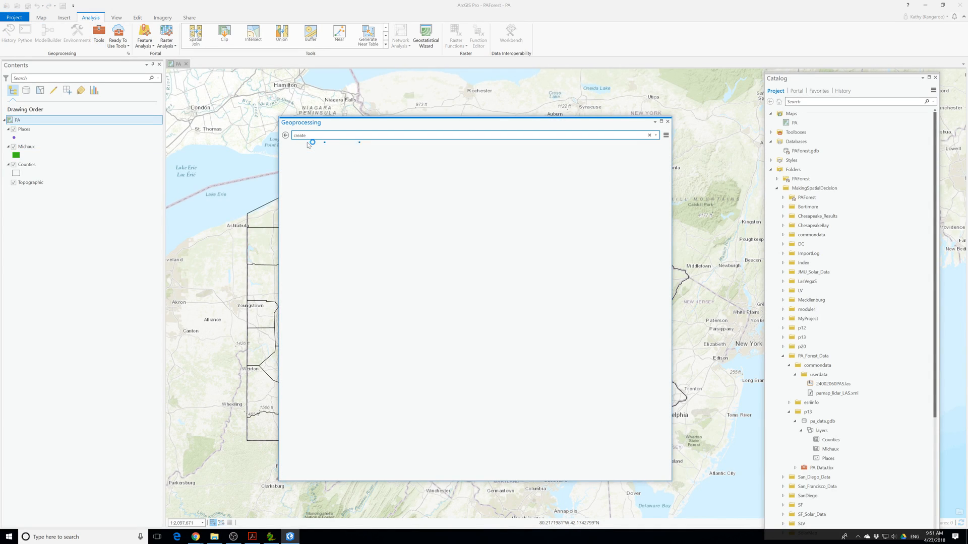
pyautogui.write(' las data')
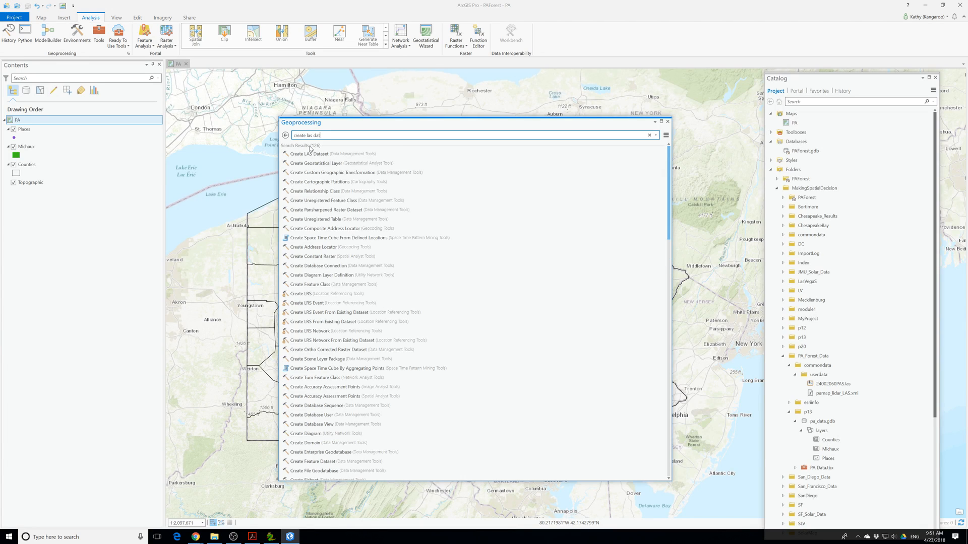
pyautogui.click(343, 153)
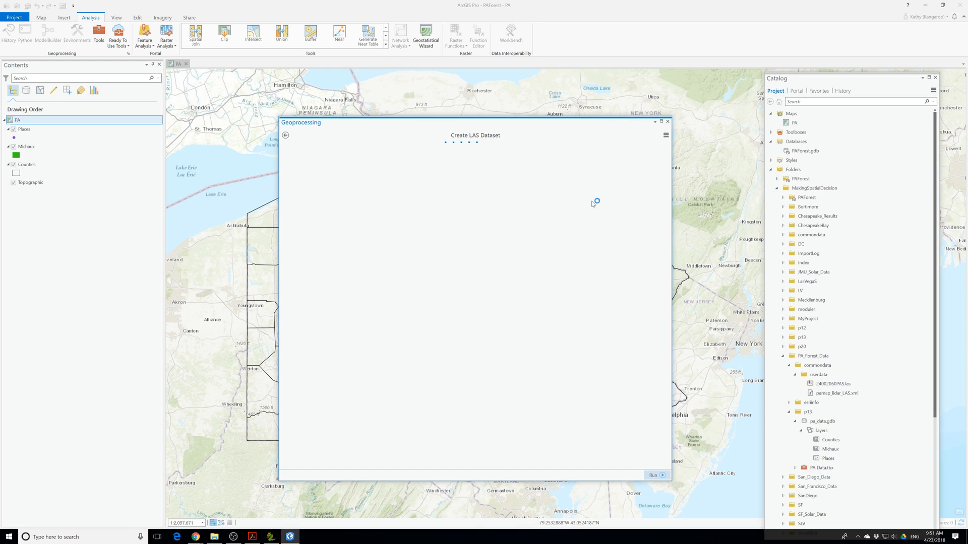
# Choose 24002060PAS.las from PA_Forest_Data\commondata\userdata in the MakingSpatialDecision folder as the Create LAS Dataset input file
pyautogui.click(664, 170)
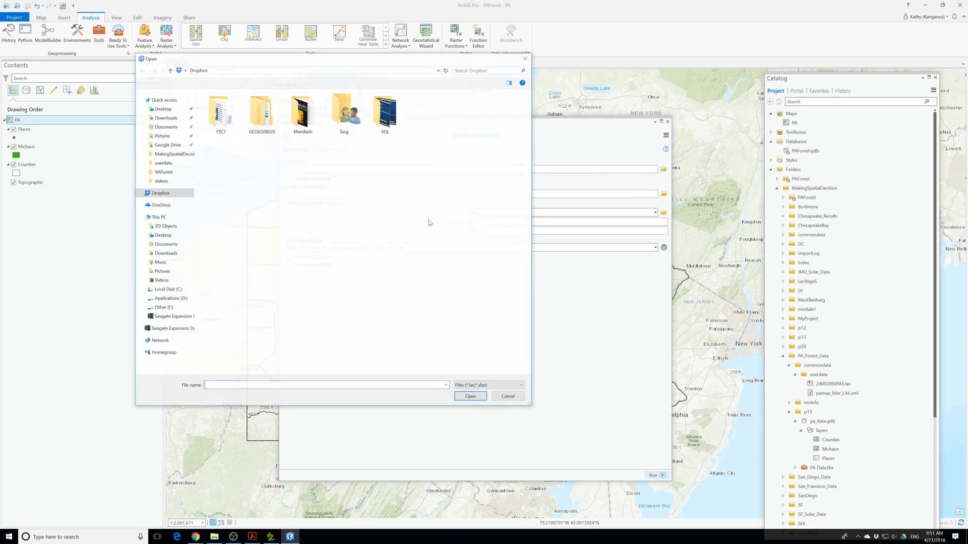
pyautogui.click(162, 109)
pyautogui.doubleClick(309, 118)
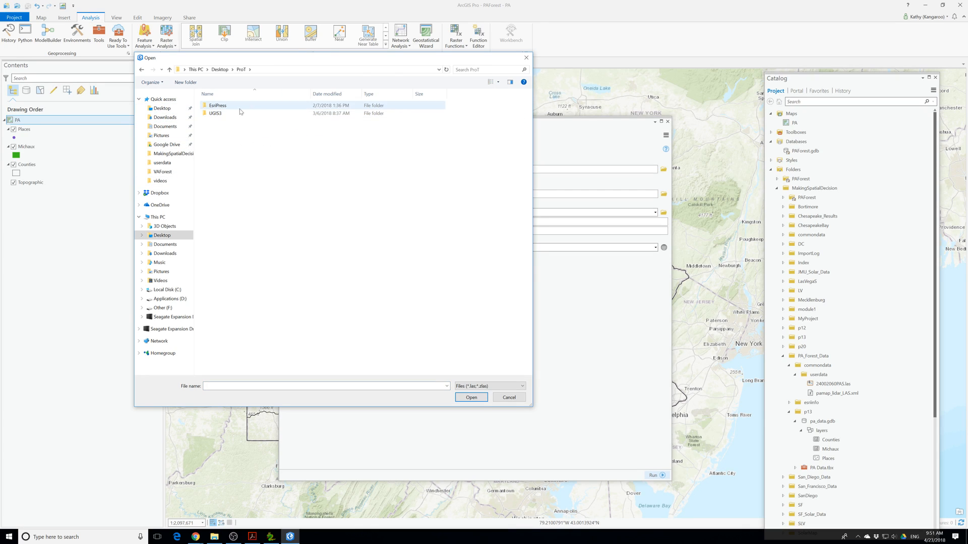
pyautogui.doubleClick(222, 106)
pyautogui.doubleClick(224, 107)
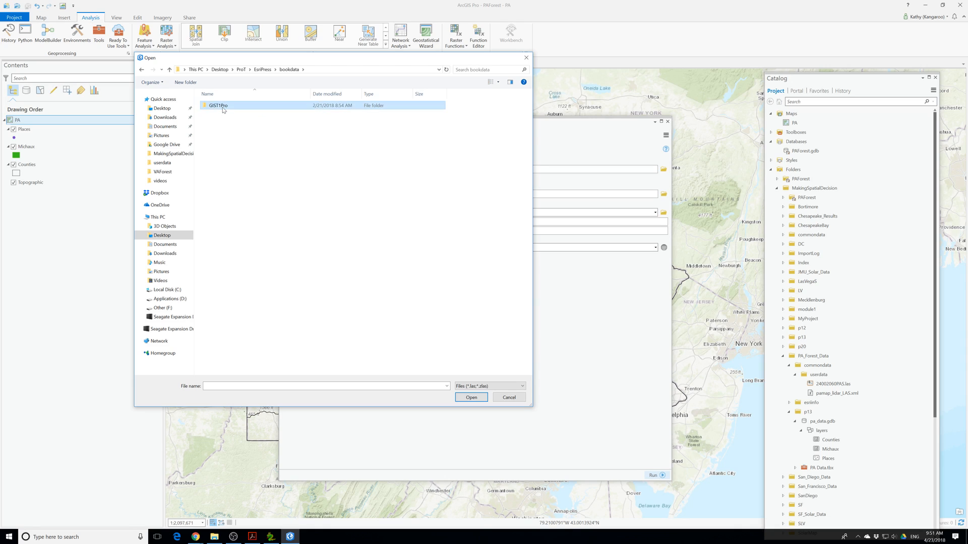
pyautogui.doubleClick(223, 107)
pyautogui.doubleClick(226, 218)
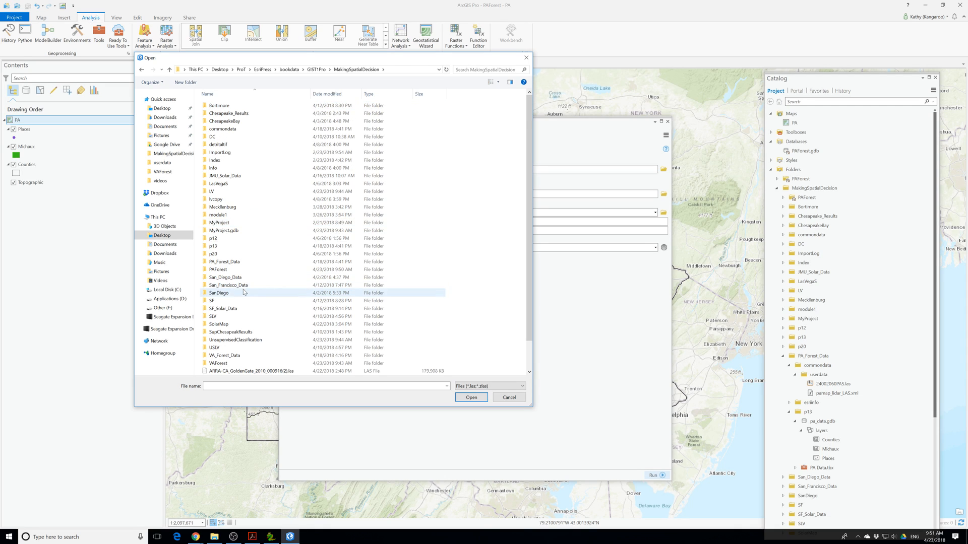
pyautogui.scroll(-2, 243, 292)
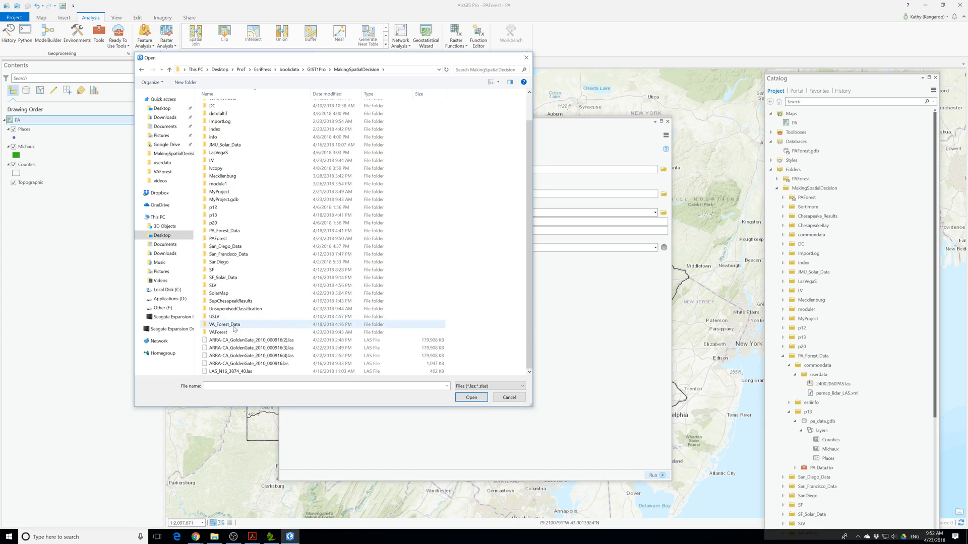
pyautogui.doubleClick(242, 234)
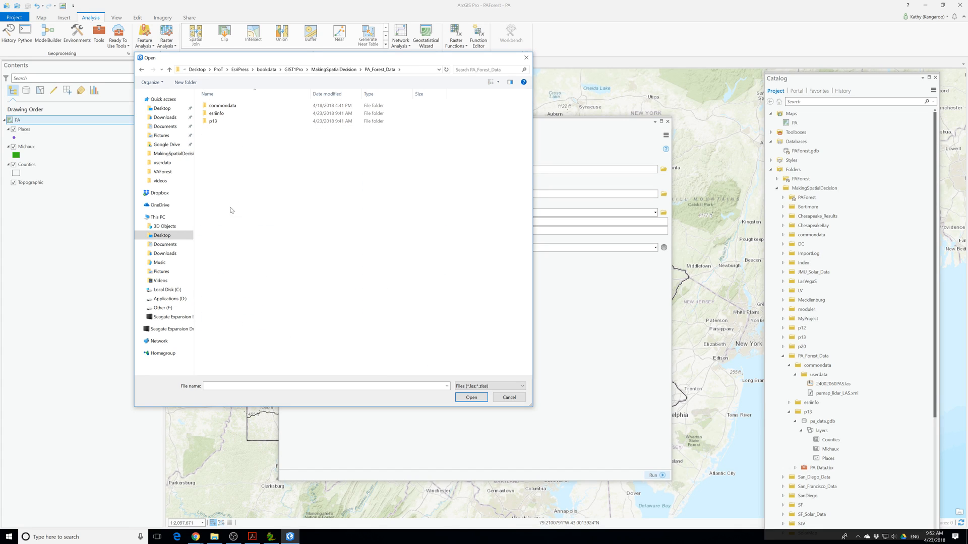
pyautogui.doubleClick(228, 105)
pyautogui.doubleClick(228, 105)
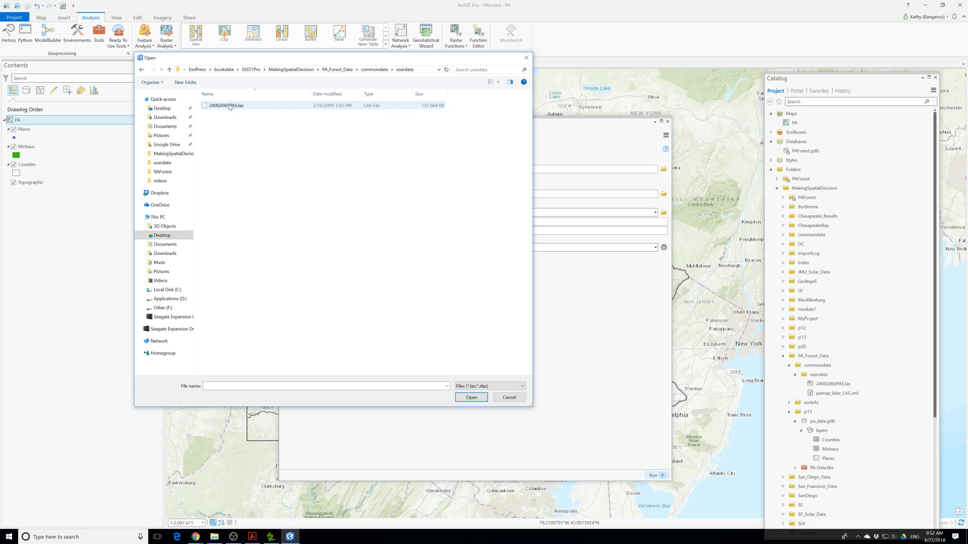
pyautogui.click(228, 105)
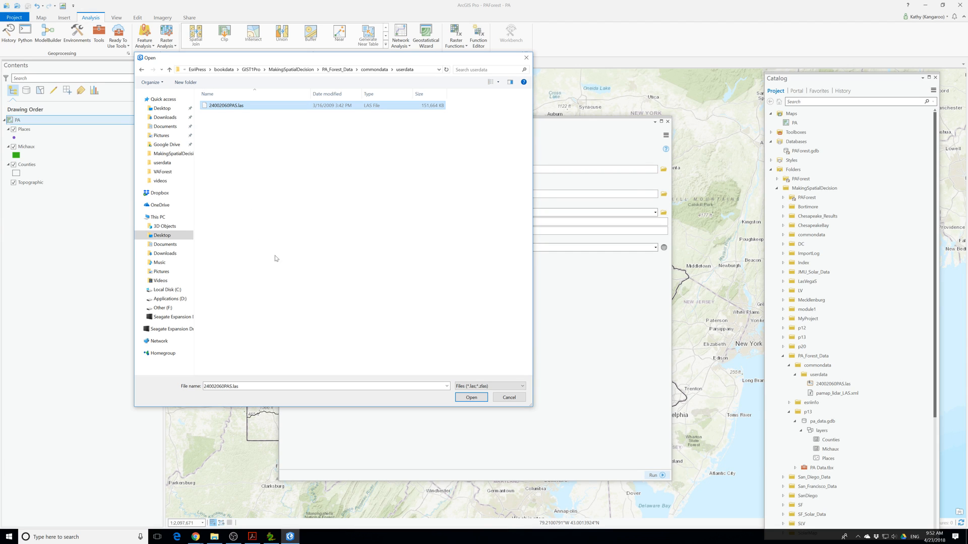
pyautogui.click(472, 398)
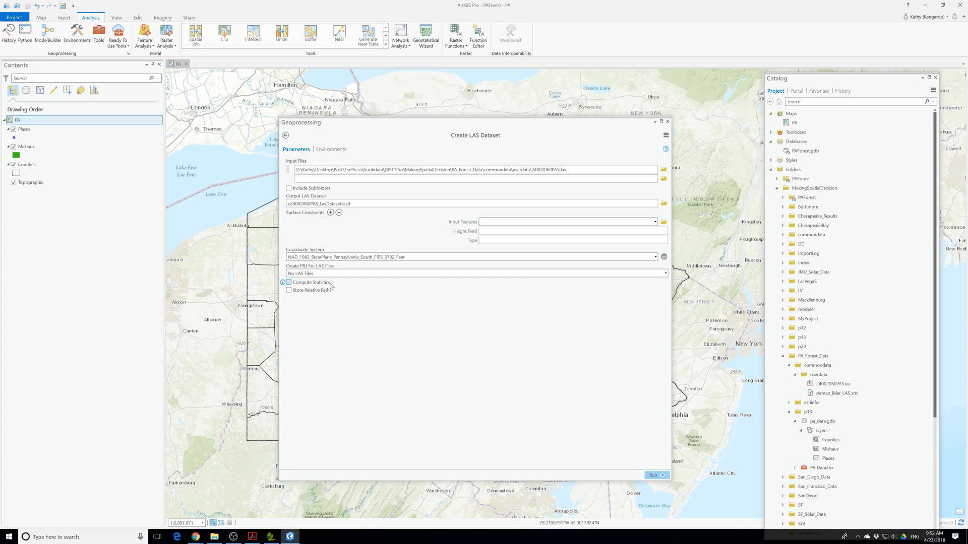
# Enable Compute Statistics and Store Relative Paths, run Create LAS Dataset and close the tool
pyautogui.click(288, 283)
pyautogui.click(288, 290)
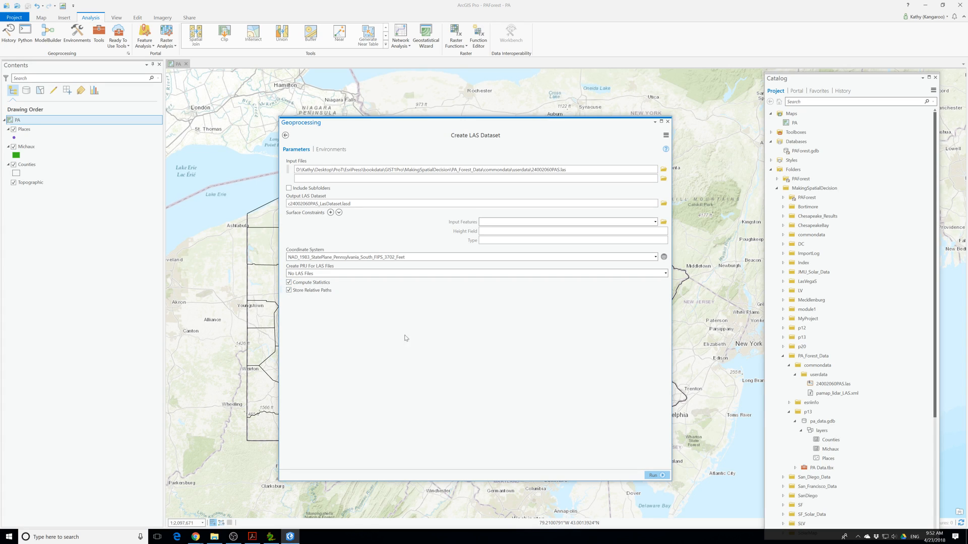
pyautogui.click(651, 475)
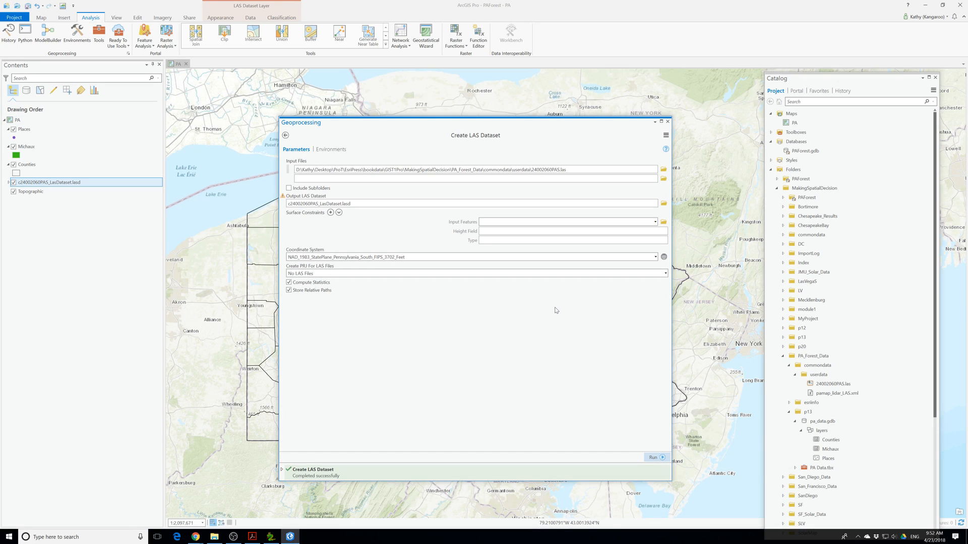
pyautogui.click(668, 122)
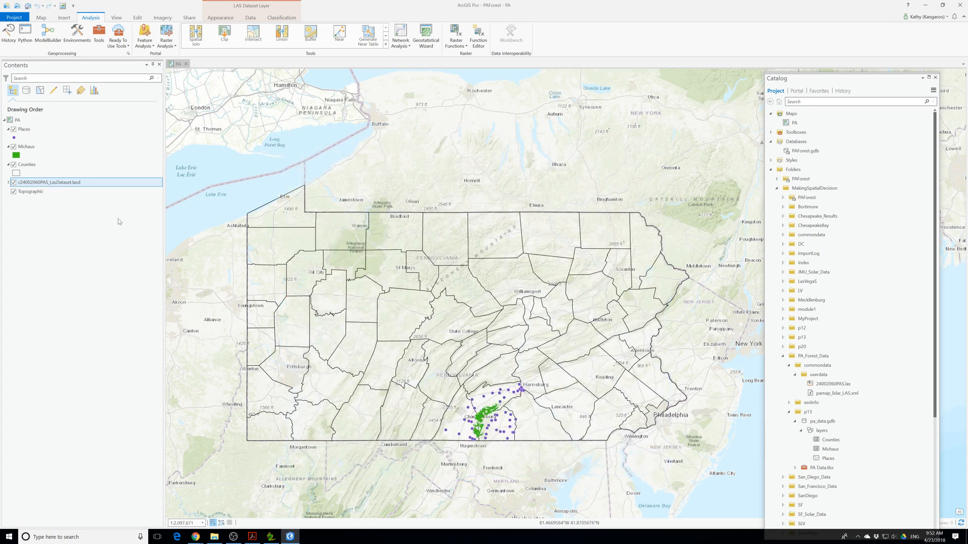
# Expand the LAS dataset layer's legend and review the data source and LAS filter settings in its layer properties
pyautogui.click(8, 182)
pyautogui.rightClick(45, 186)
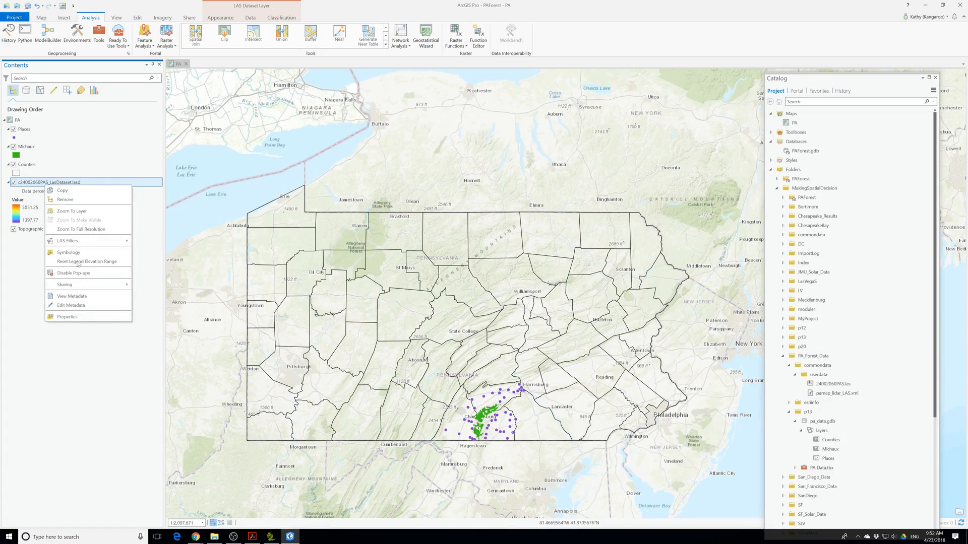
pyautogui.click(83, 318)
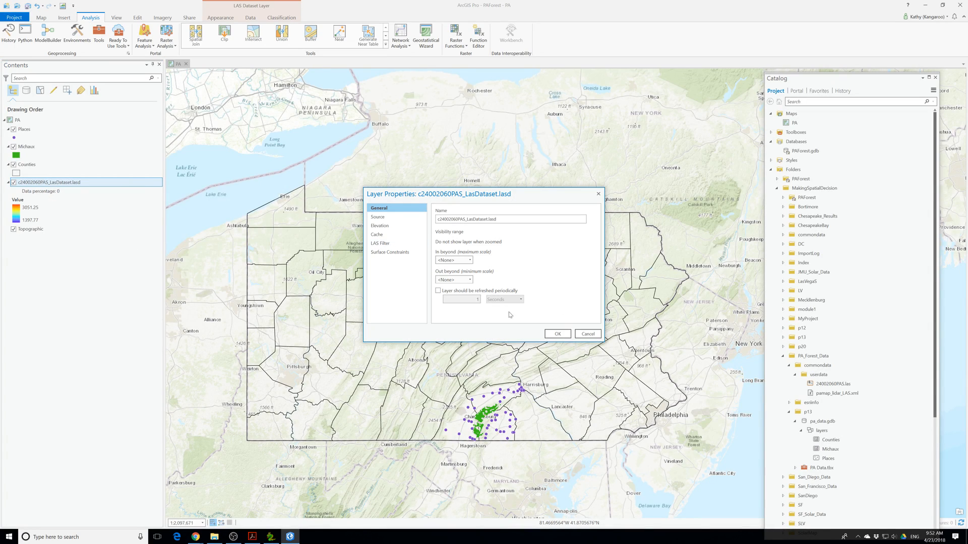
pyautogui.click(382, 217)
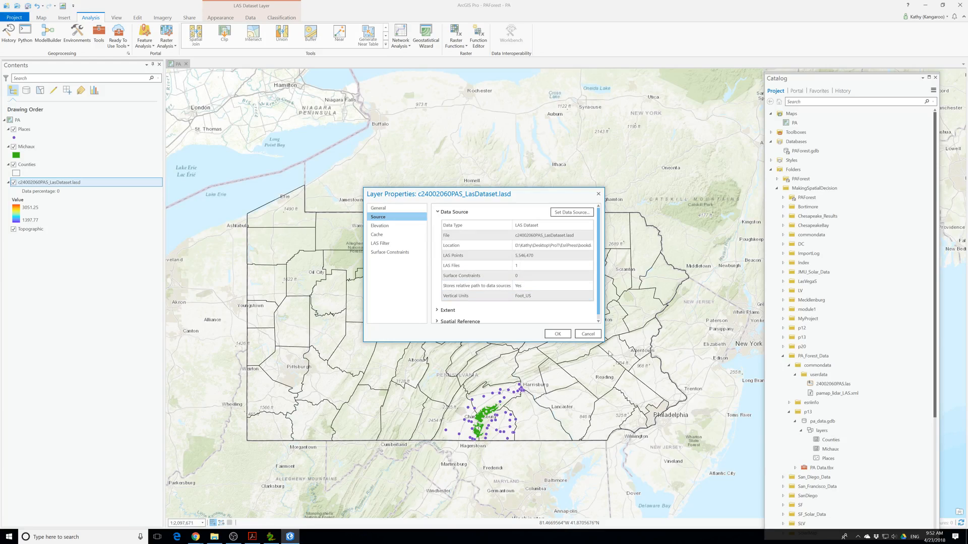
pyautogui.moveTo(604, 342); pyautogui.dragTo(671, 437)
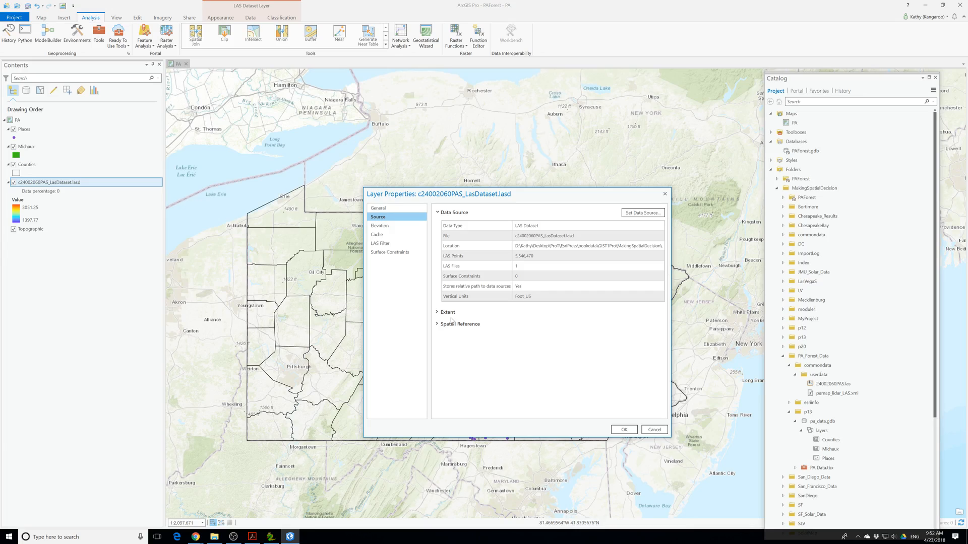
pyautogui.click(381, 243)
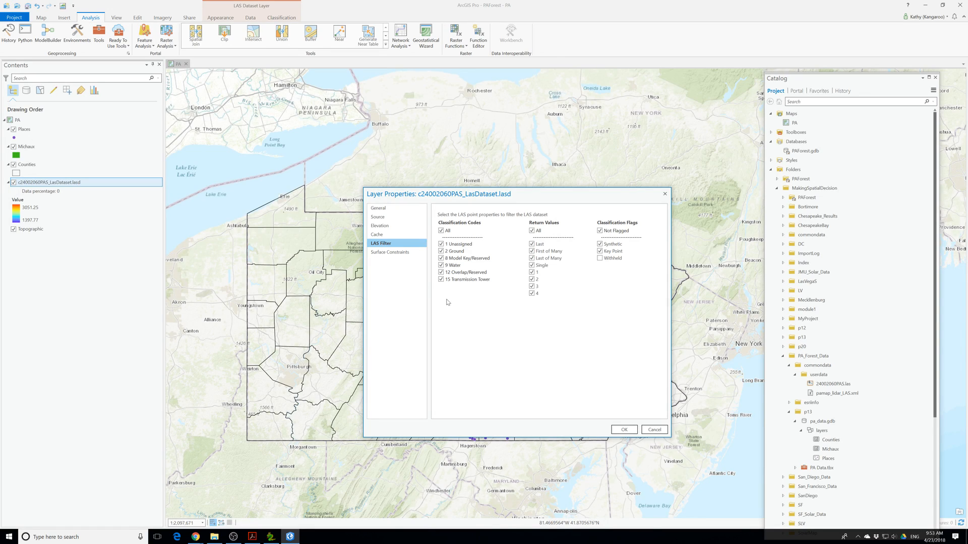
pyautogui.click(624, 429)
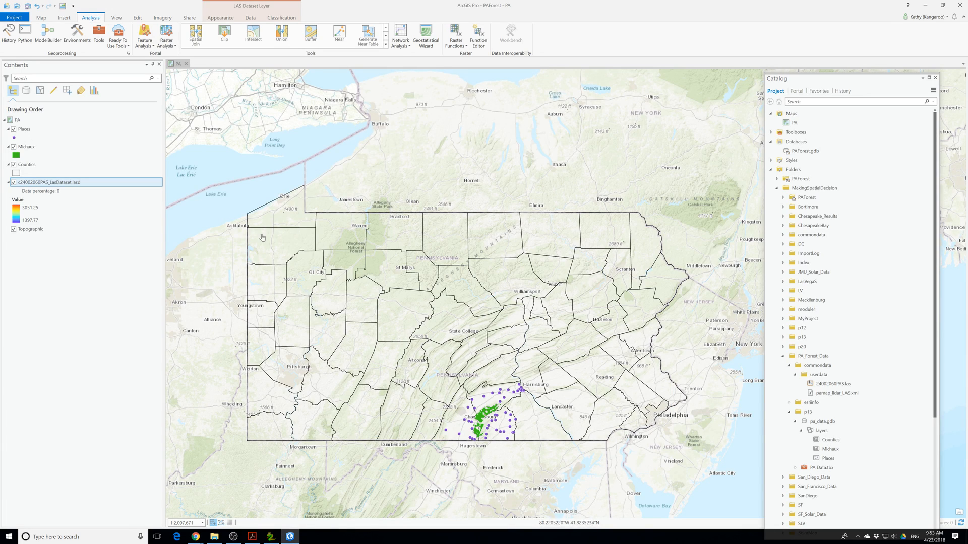
# Open the Python window and import arcpy
pyautogui.click(26, 32)
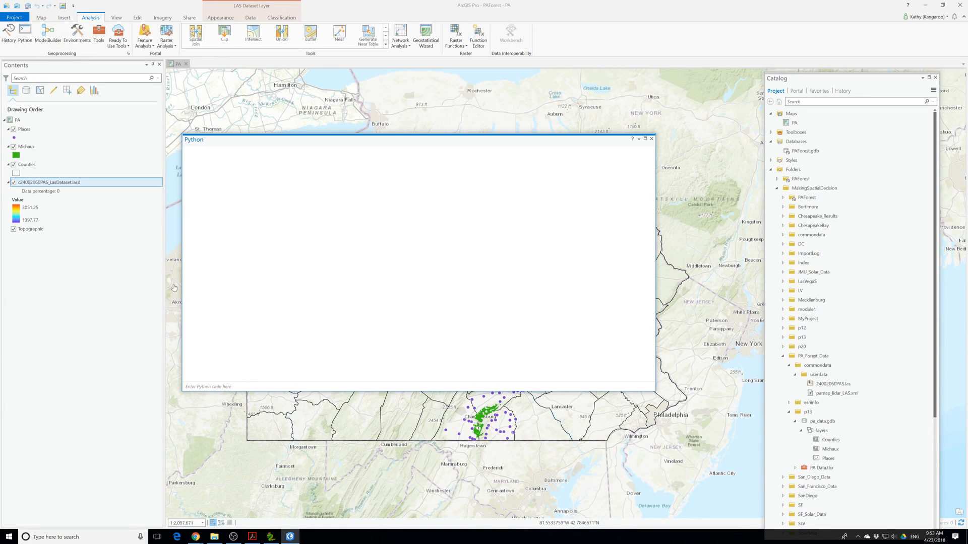
pyautogui.click(202, 387)
pyautogui.write('import arcpy')
pyautogui.press('Return')
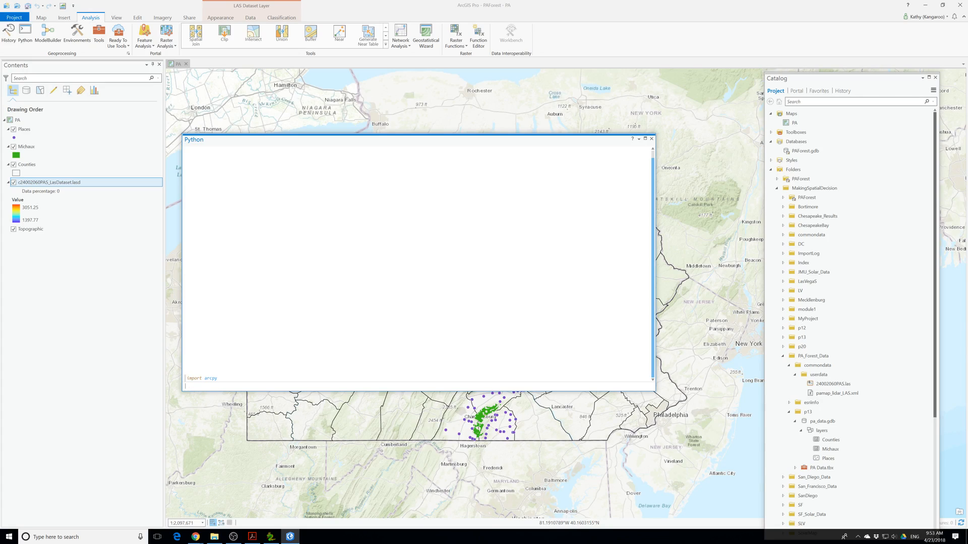
# Query the LAS dataset's point spacing in Python with arcpy.Describe('c24002060PAS_LasDataset.lasd').pointSpacing
pyautogui.write('arcpy.Describe()')
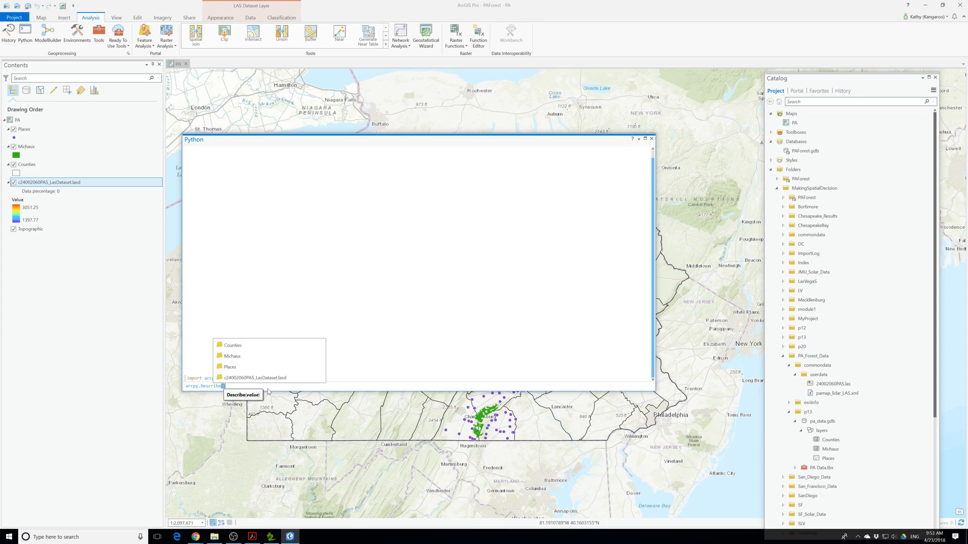
pyautogui.click(59, 185)
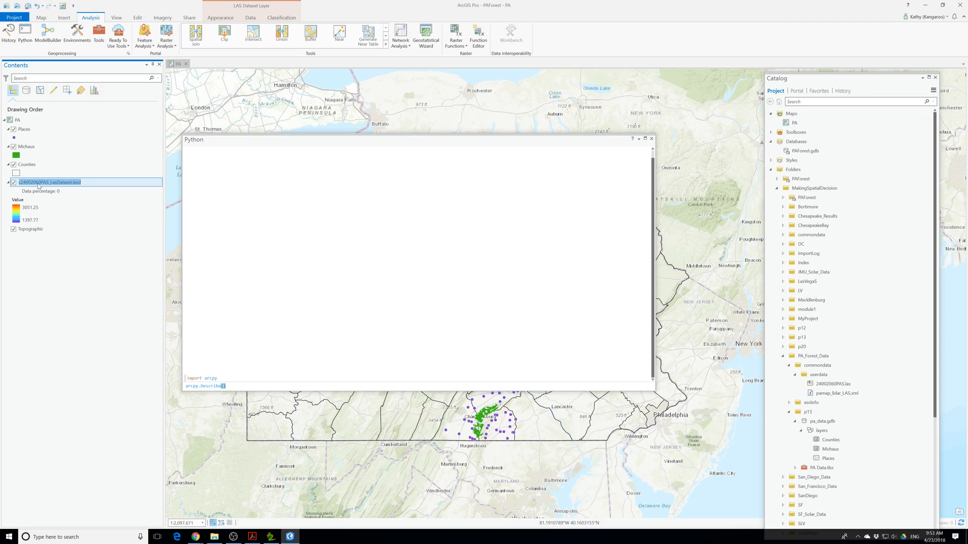
pyautogui.click(38, 182)
pyautogui.hotkey('ctrl', 'a')
pyautogui.hotkey('ctrl', 'c')
pyautogui.press('Escape')
pyautogui.click(224, 386)
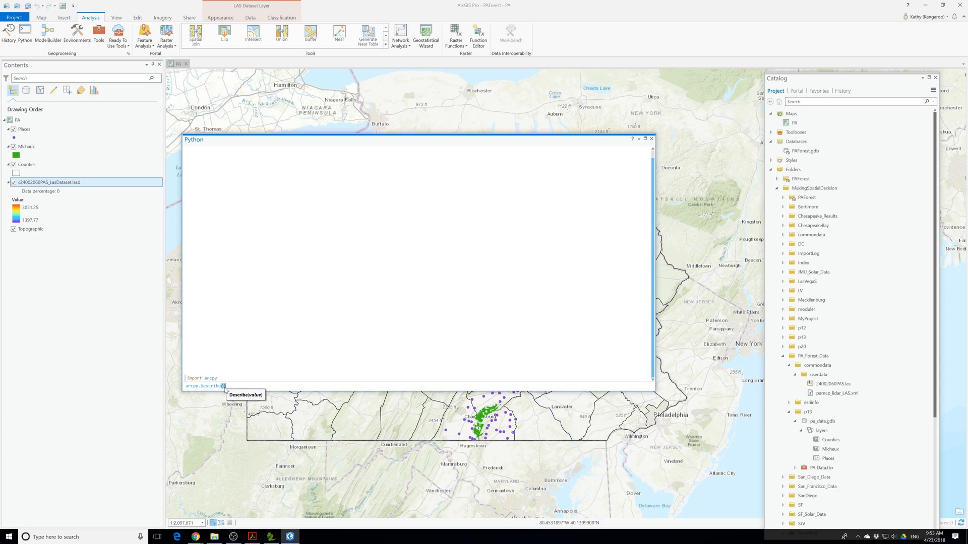
pyautogui.write("'")
pyautogui.hotkey('ctrl', 'v')
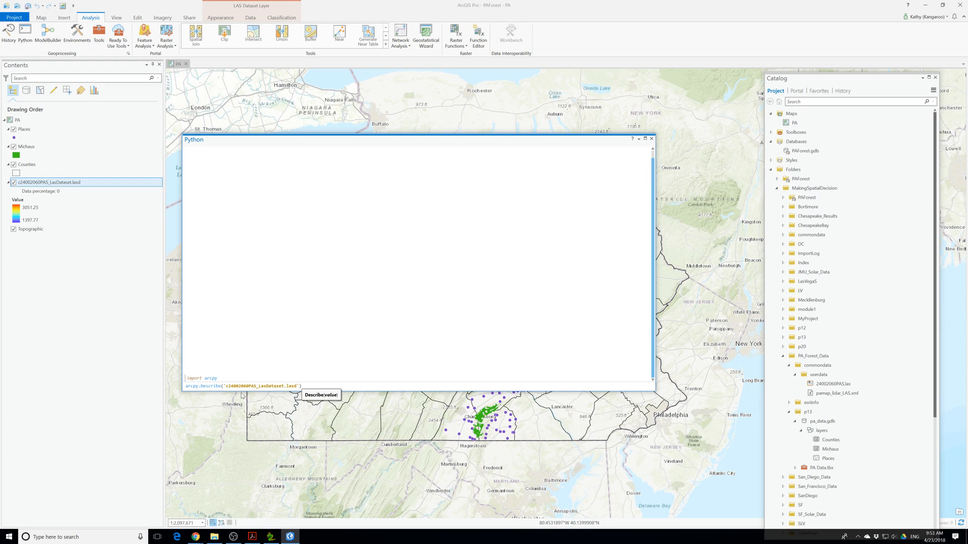
pyautogui.write('.point')
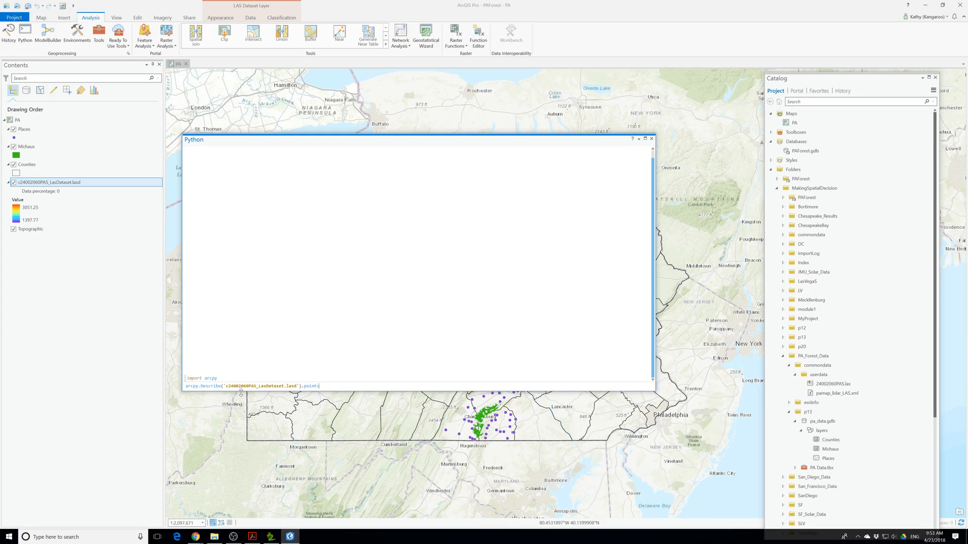
pyautogui.write('Spacing')
pyautogui.press('Return')
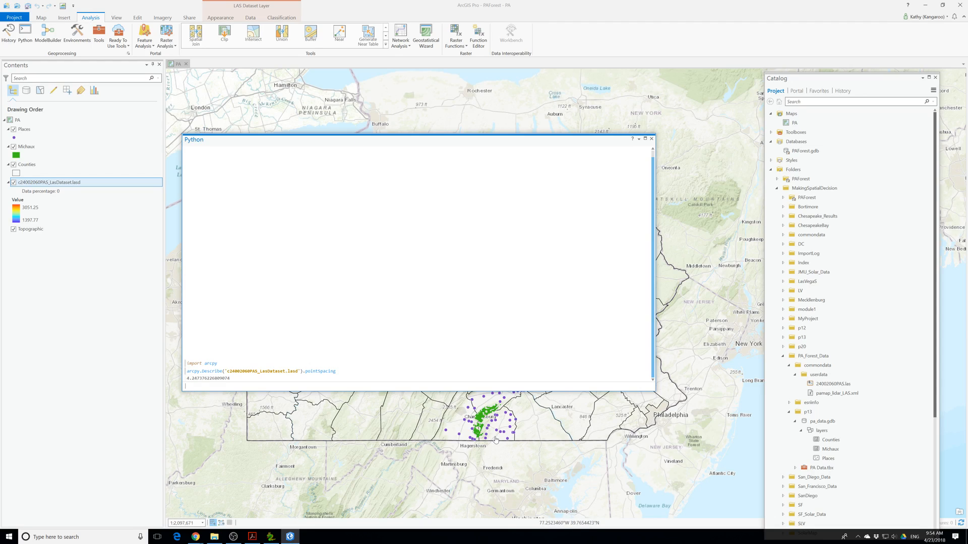
# Move the Python window clear of the Michaux forest and examine the forest and the lidar tile's location at several scales
pyautogui.scroll(2, 496, 440)
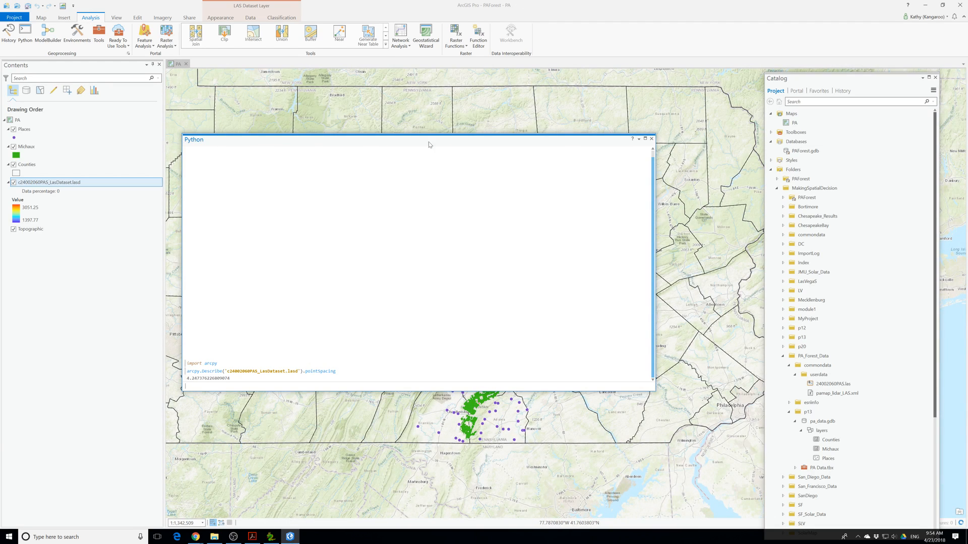
pyautogui.moveTo(429, 145); pyautogui.dragTo(433, 80)
pyautogui.scroll(2, 468, 408)
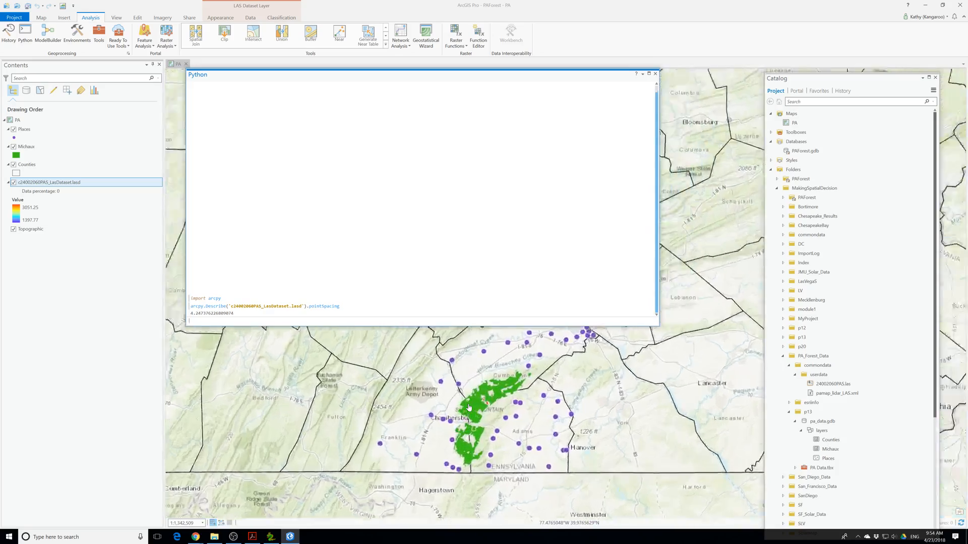
pyautogui.scroll(8, 469, 407)
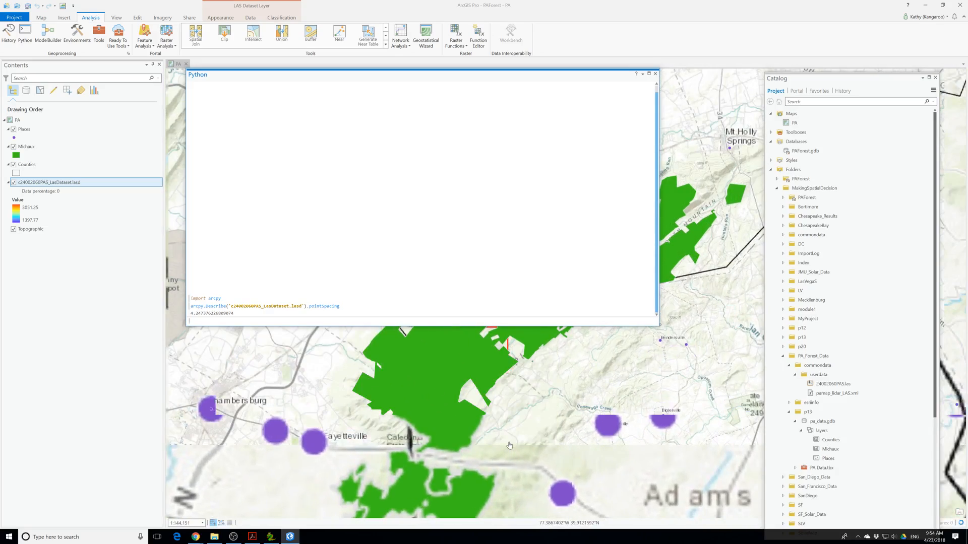
pyautogui.scroll(-4, 509, 445)
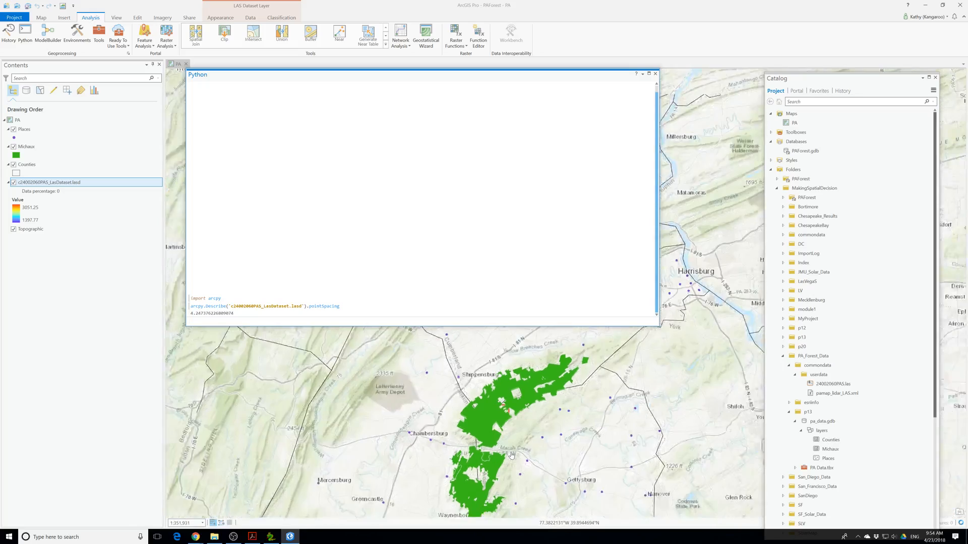
pyautogui.scroll(-1, 511, 455)
pyautogui.scroll(-1, 511, 455)
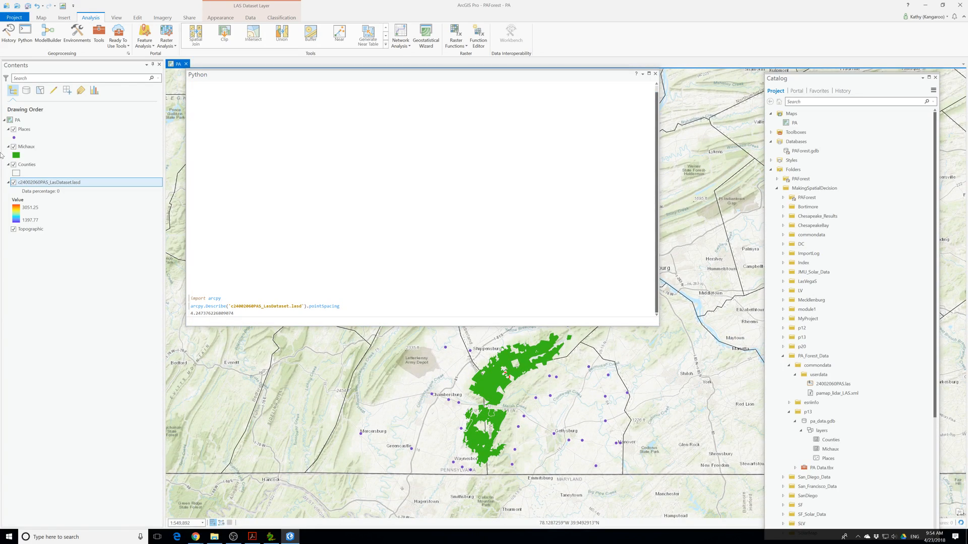
# Hide the Michaux layer and view the lidar tile's location among the counties at several scales
pyautogui.click(13, 147)
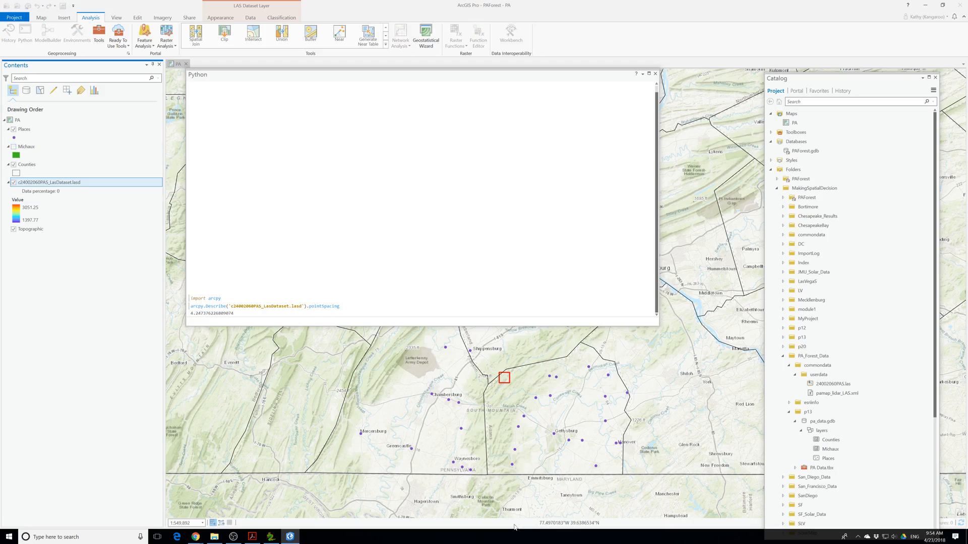
pyautogui.scroll(-1, 504, 423)
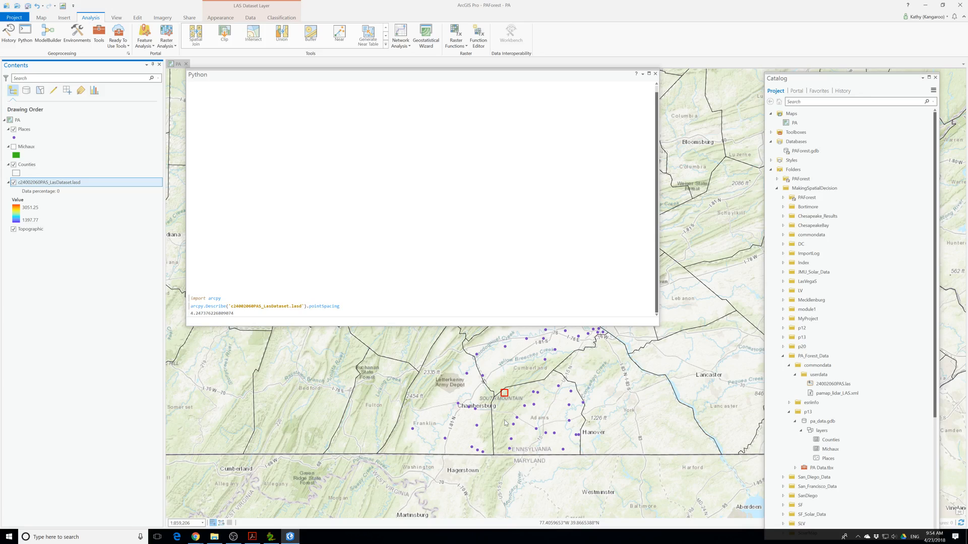
pyautogui.scroll(-1, 498, 466)
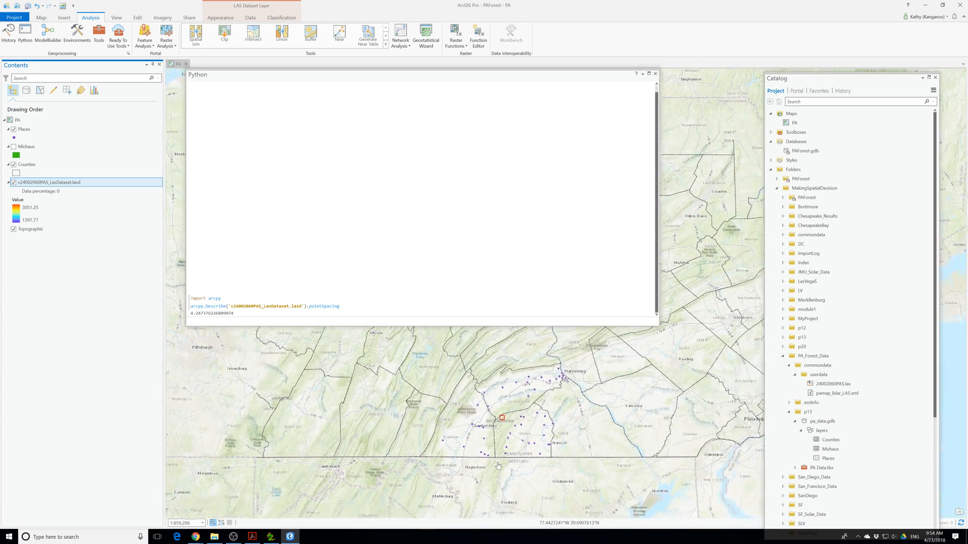
pyautogui.scroll(1, 498, 466)
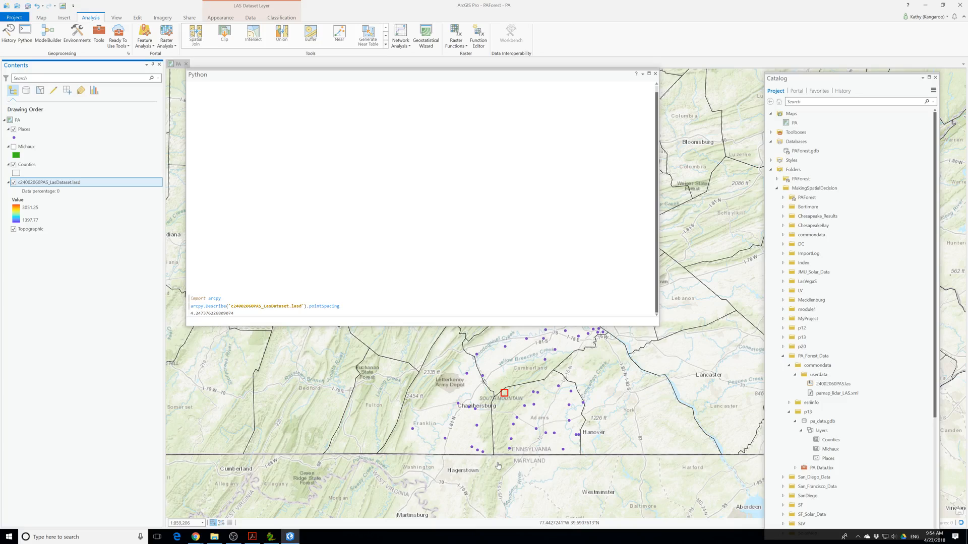
pyautogui.scroll(1, 498, 462)
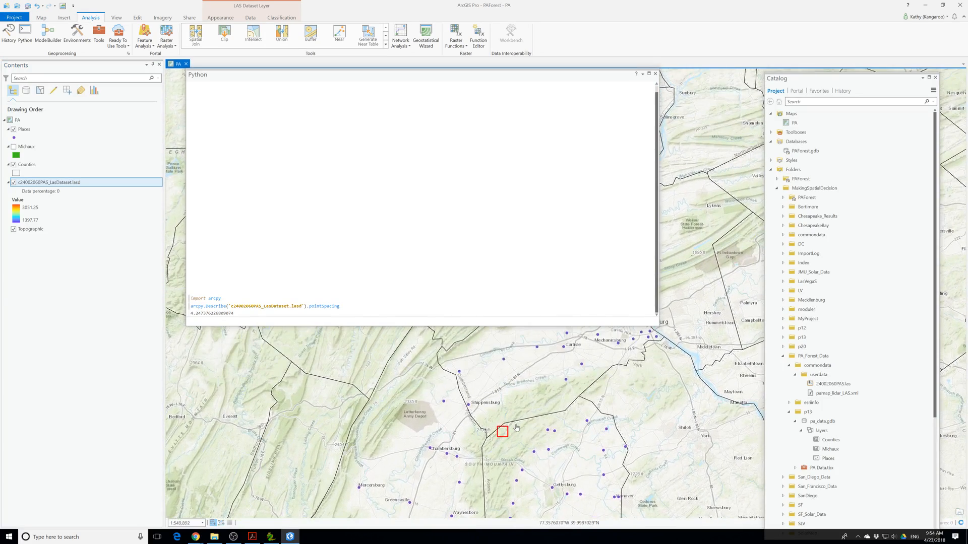
pyautogui.scroll(1, 517, 428)
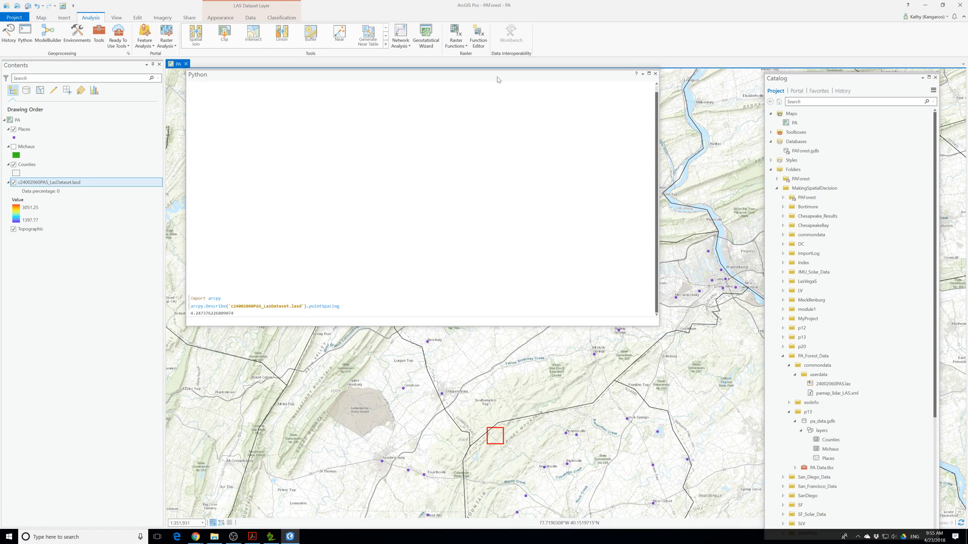
# Close the Python window and display the Michaux lidar tile close enough for its elevation points to draw
pyautogui.click(649, 75)
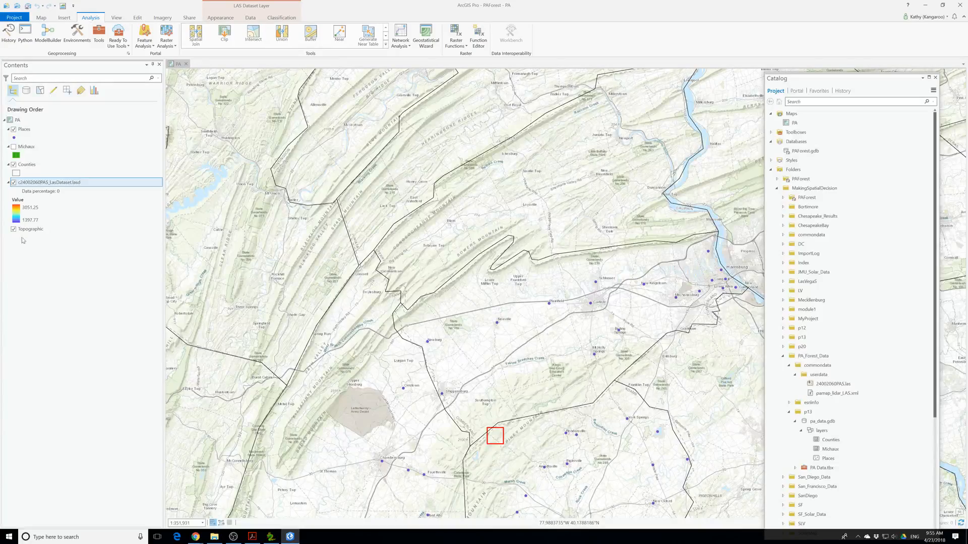
pyautogui.moveTo(492, 440); pyautogui.dragTo(468, 348)
pyautogui.scroll(5, 468, 348)
pyautogui.scroll(2, 403, 314)
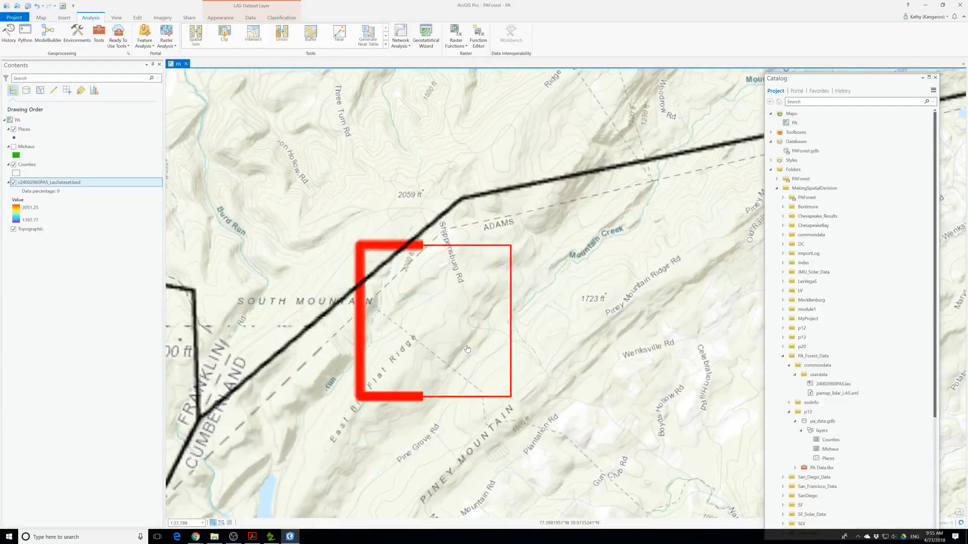
pyautogui.moveTo(404, 313); pyautogui.dragTo(478, 330)
pyautogui.scroll(4, 478, 330)
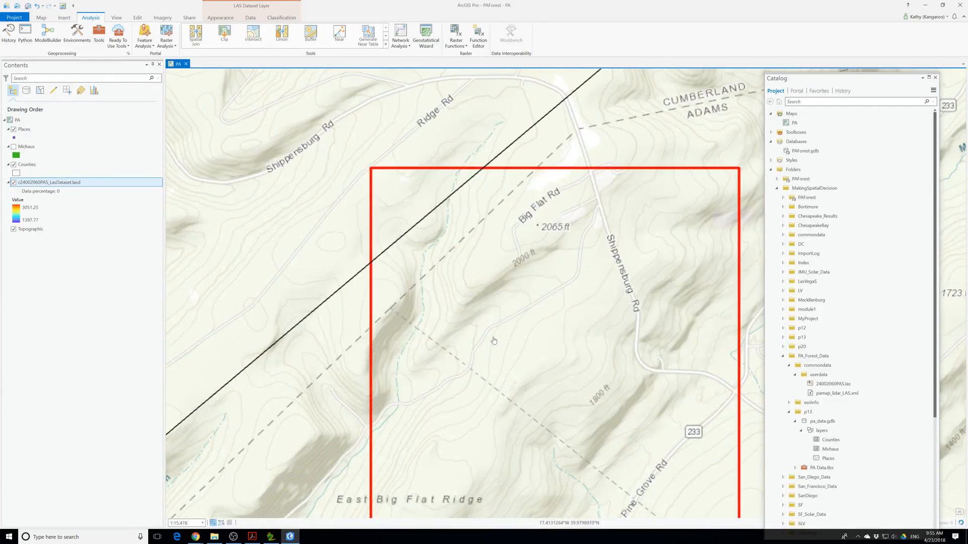
pyautogui.scroll(-2, 514, 352)
pyautogui.moveTo(551, 362)
pyautogui.mouseDown()
pyautogui.moveTo(482, 298)
pyautogui.moveTo(500, 327)
pyautogui.mouseUp()
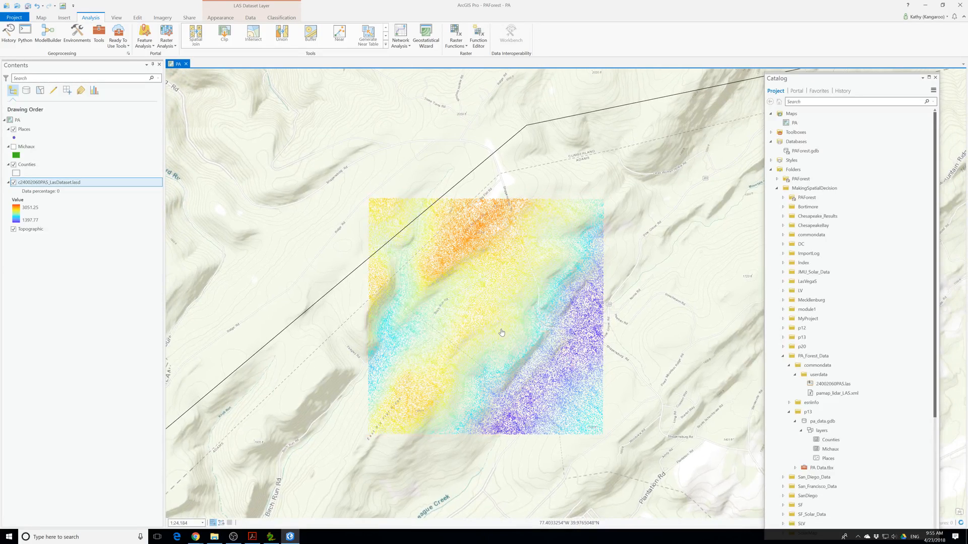
# Duplicate the PA map in the project's maps and name the copy LASD
pyautogui.click(795, 123)
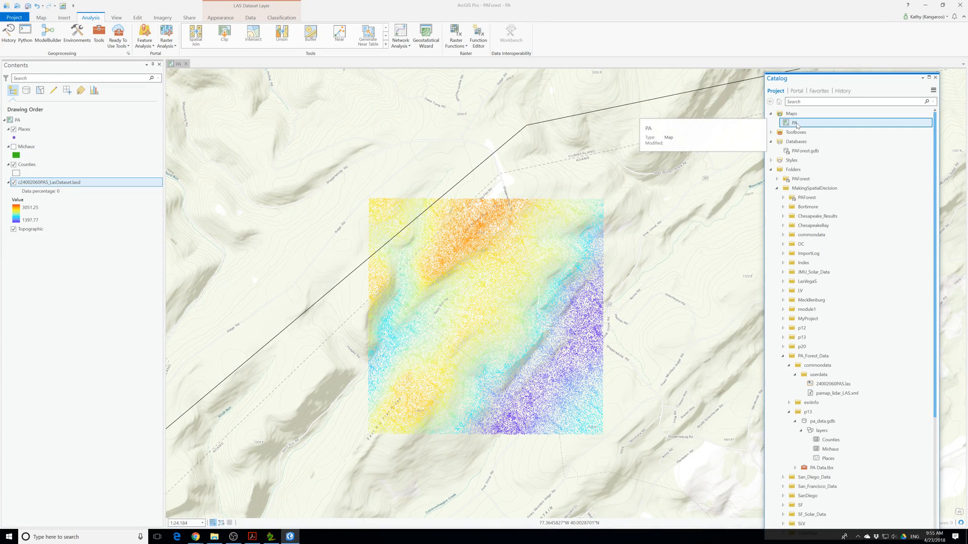
pyautogui.rightClick(796, 123)
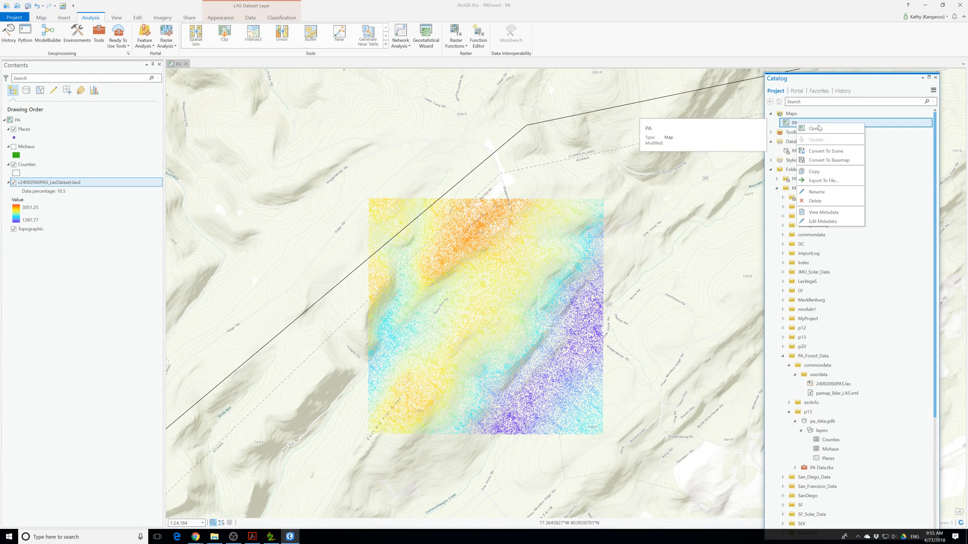
pyautogui.click(821, 173)
pyautogui.click(792, 116)
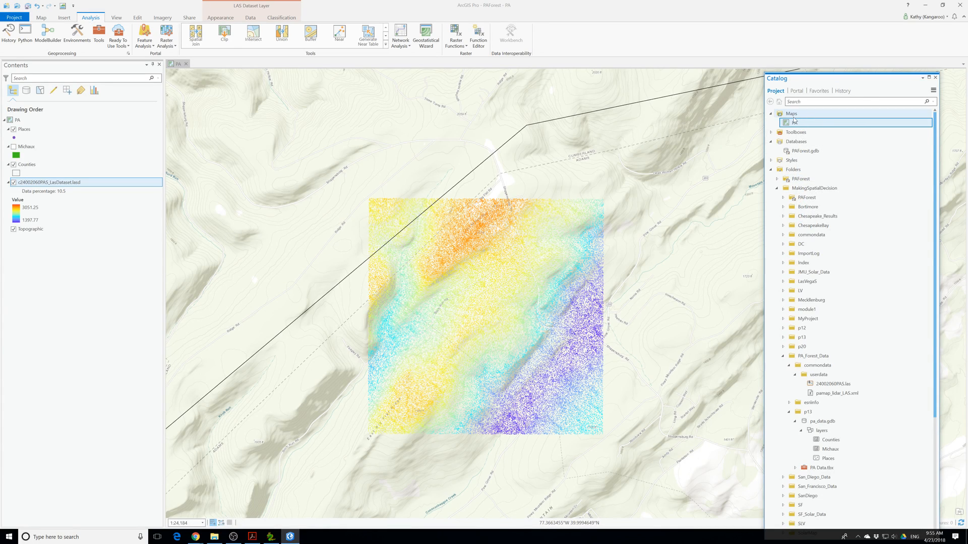
pyautogui.rightClick(795, 121)
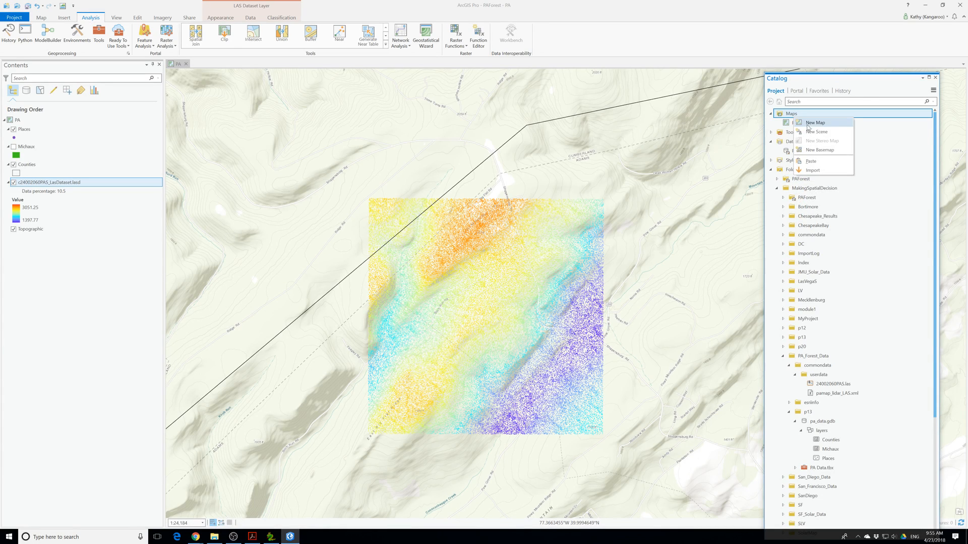
pyautogui.click(811, 161)
pyautogui.click(797, 133)
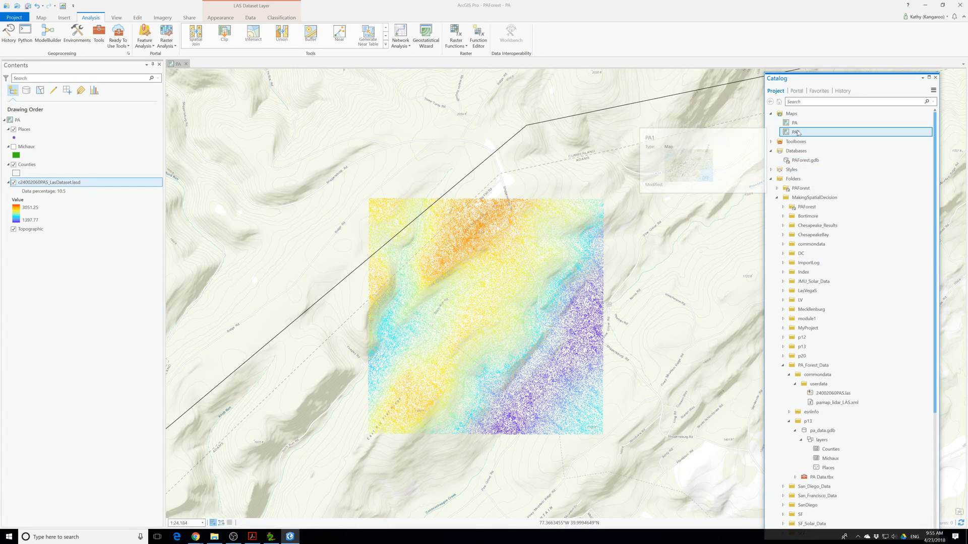
pyautogui.click(798, 134)
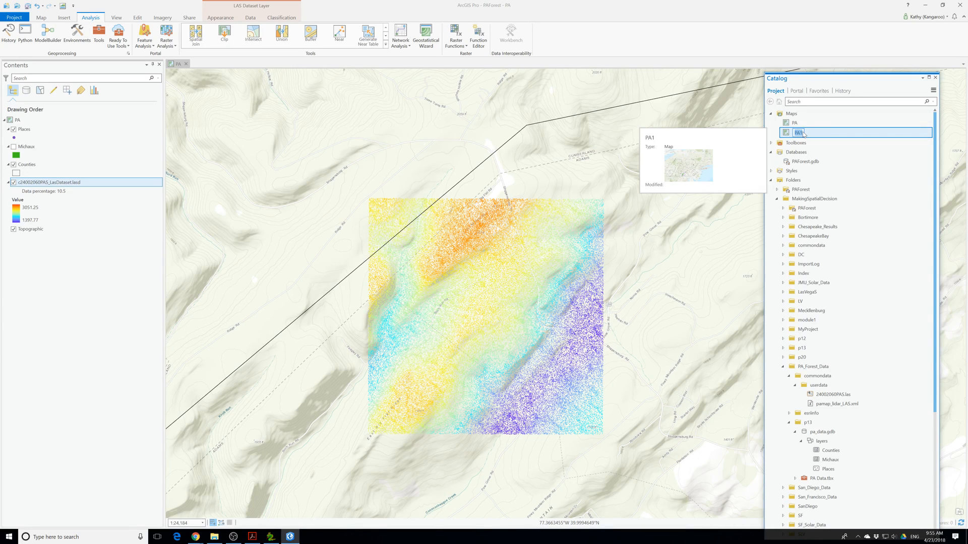
pyautogui.write('LASD')
pyautogui.press('Return')
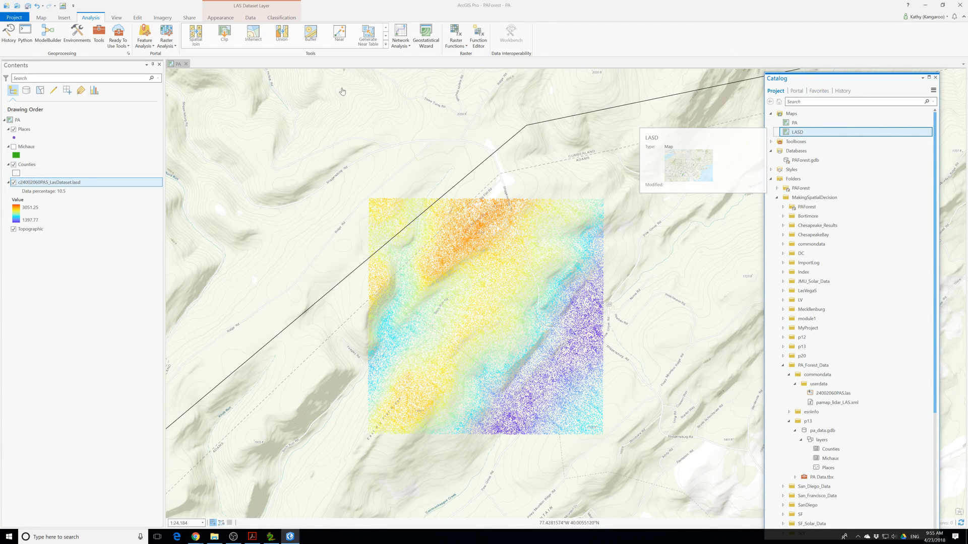
# Open the LASD map in its own view
pyautogui.doubleClick(789, 133)
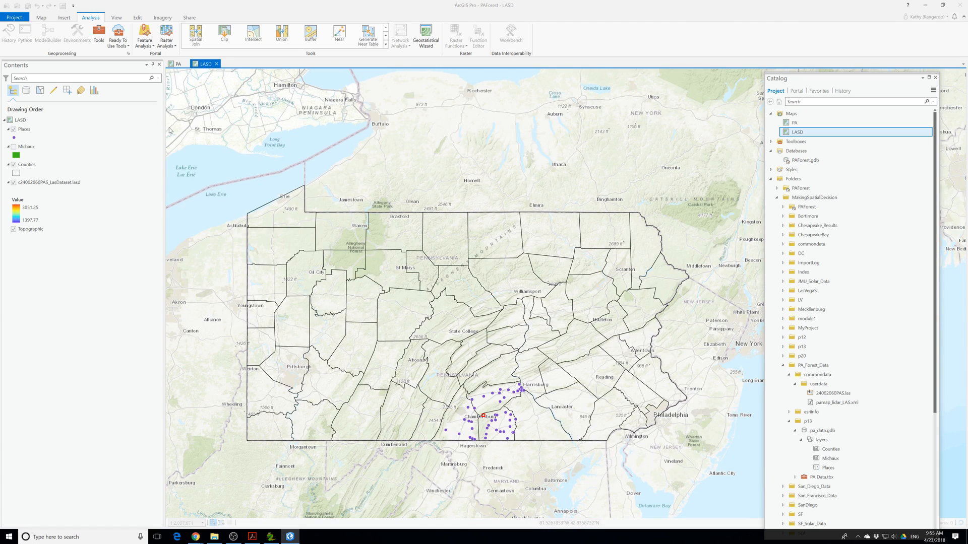
pyautogui.click(786, 132)
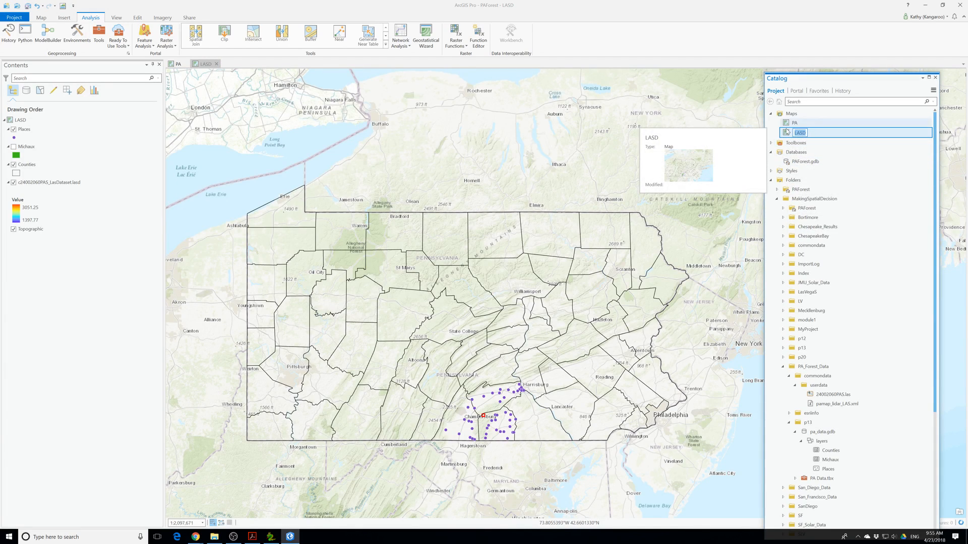
pyautogui.press('Escape')
# Paste another copy of the PA map into the project's maps and name it DEM
pyautogui.rightClick(790, 113)
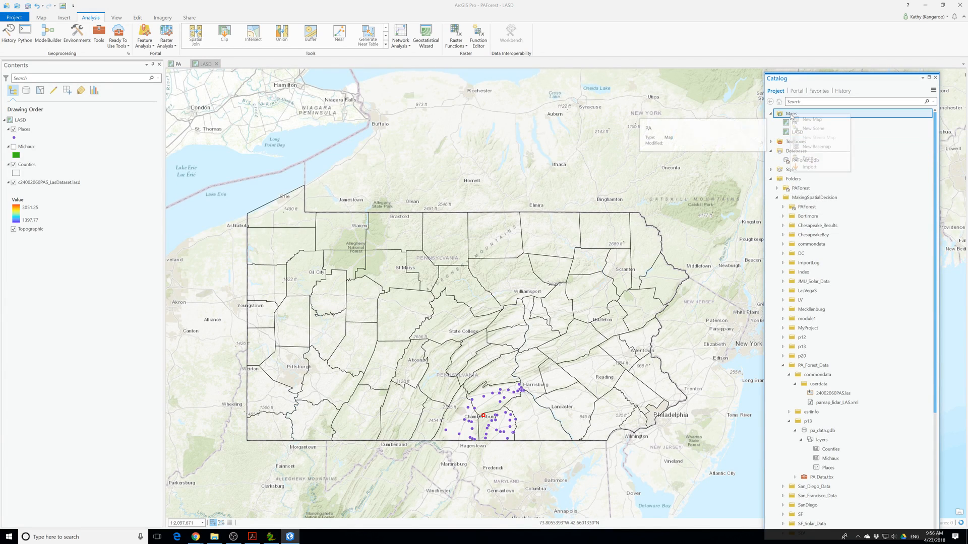
pyautogui.click(795, 158)
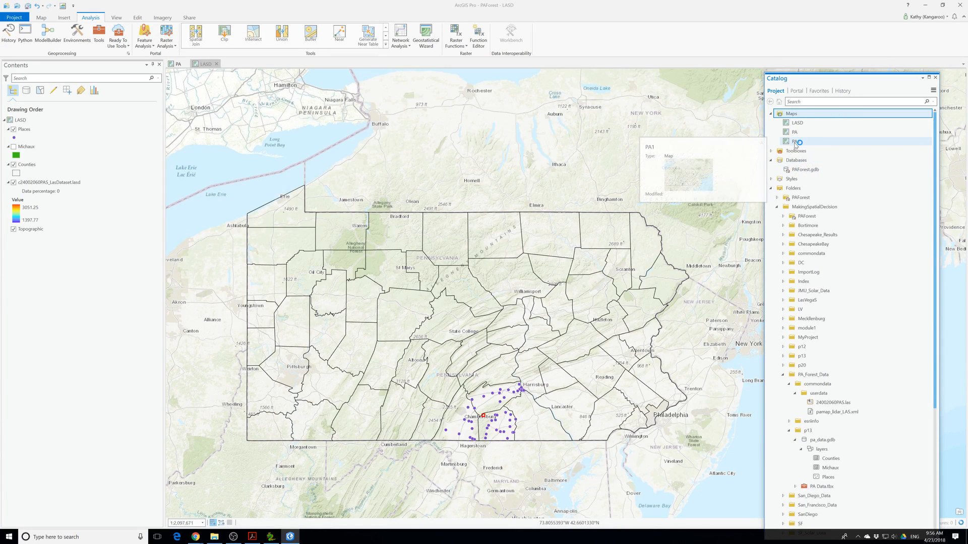
pyautogui.click(801, 146)
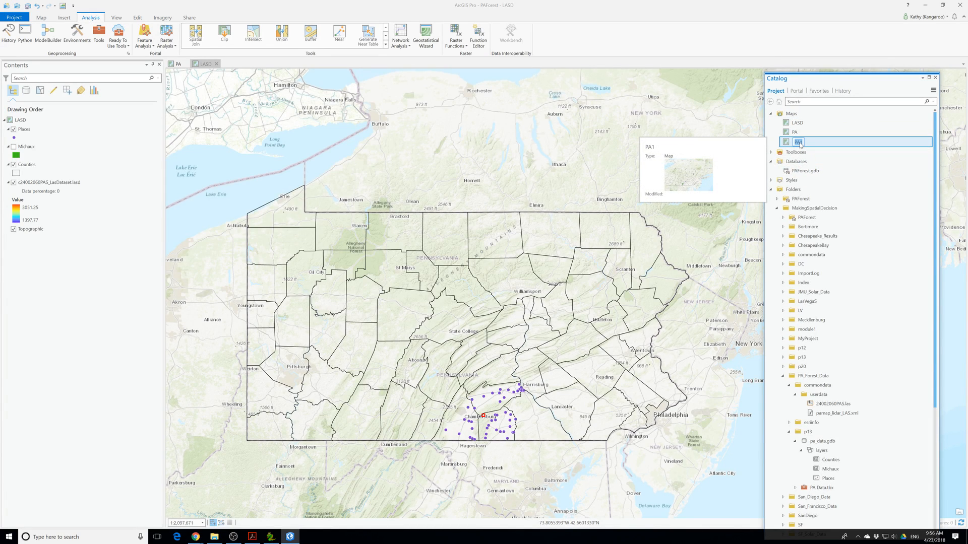
pyautogui.write('DEM')
pyautogui.click(791, 114)
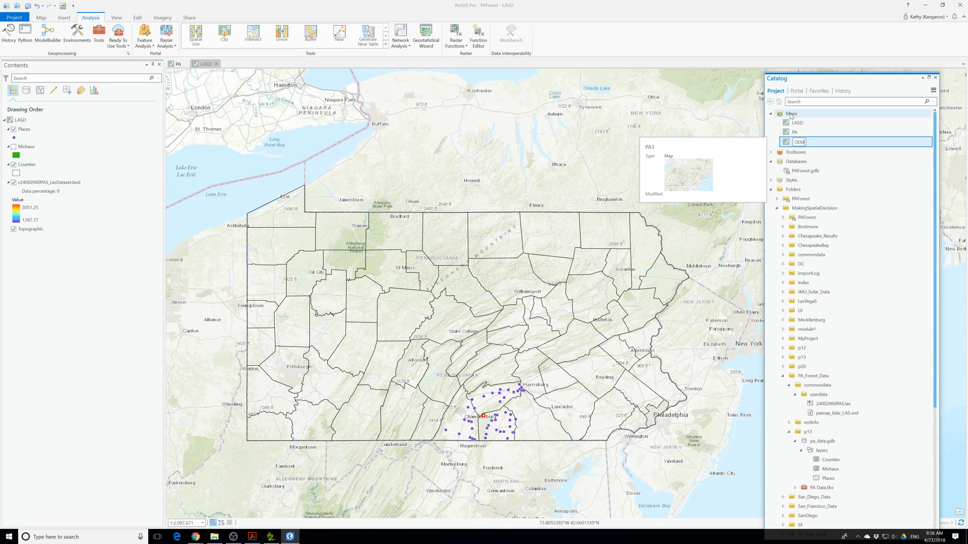
# Paste a further copy of the PA map into the project's maps and name it DSM
pyautogui.rightClick(793, 115)
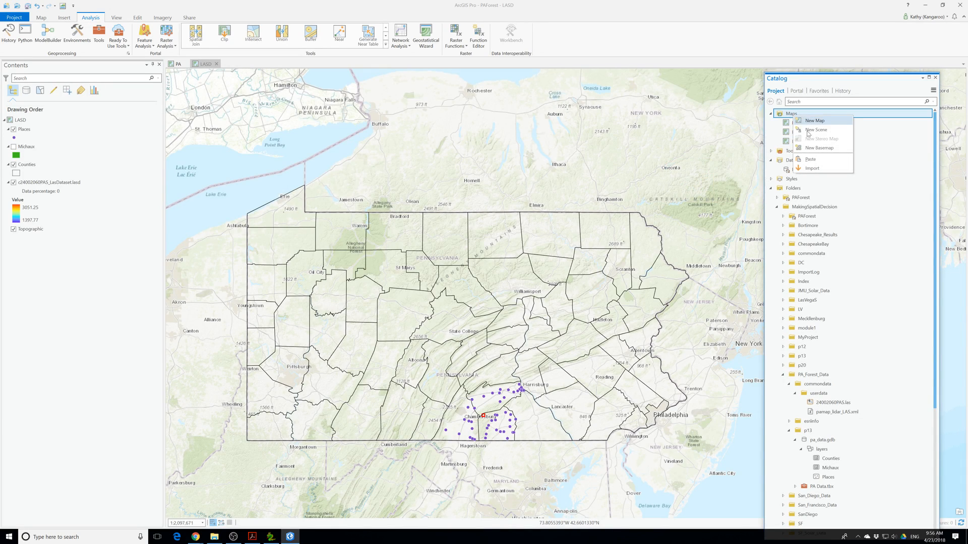
pyautogui.click(810, 159)
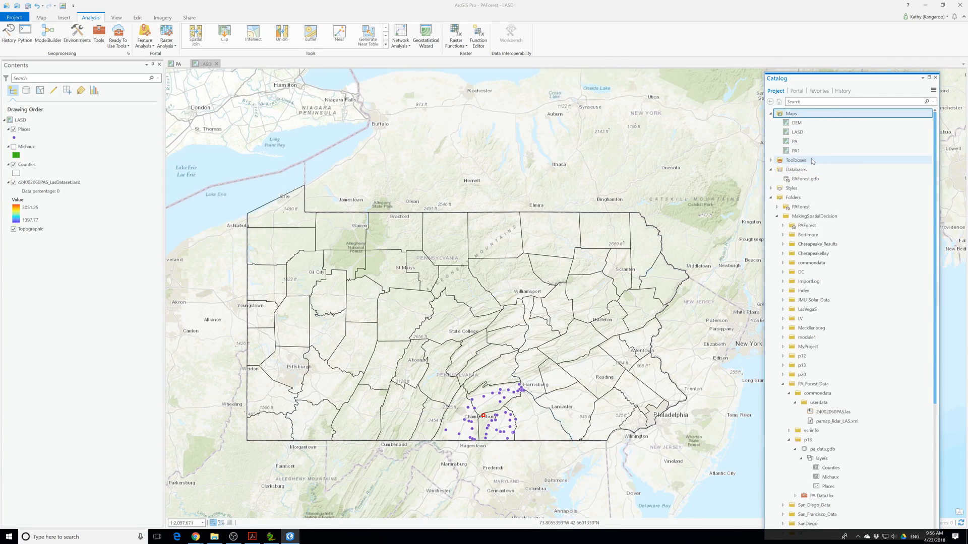
pyautogui.click(798, 152)
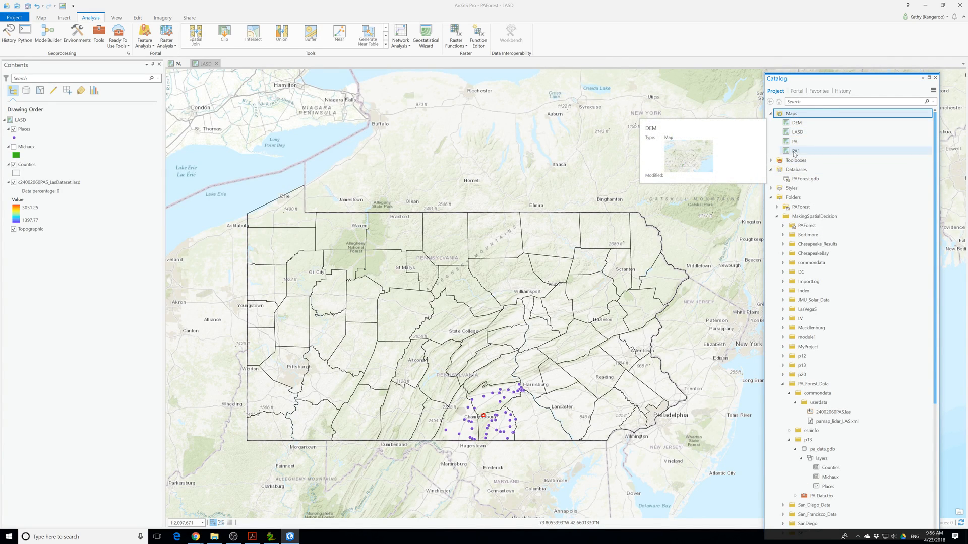
pyautogui.click(798, 152)
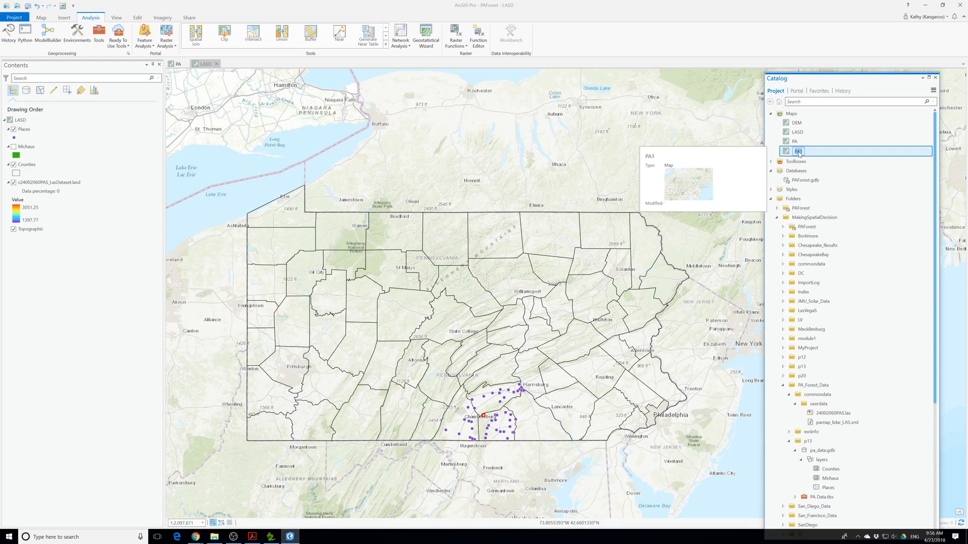
pyautogui.write('DSM')
pyautogui.click(791, 113)
# Paste one more copy of the PA map into the project's maps and name it Height
pyautogui.rightClick(793, 114)
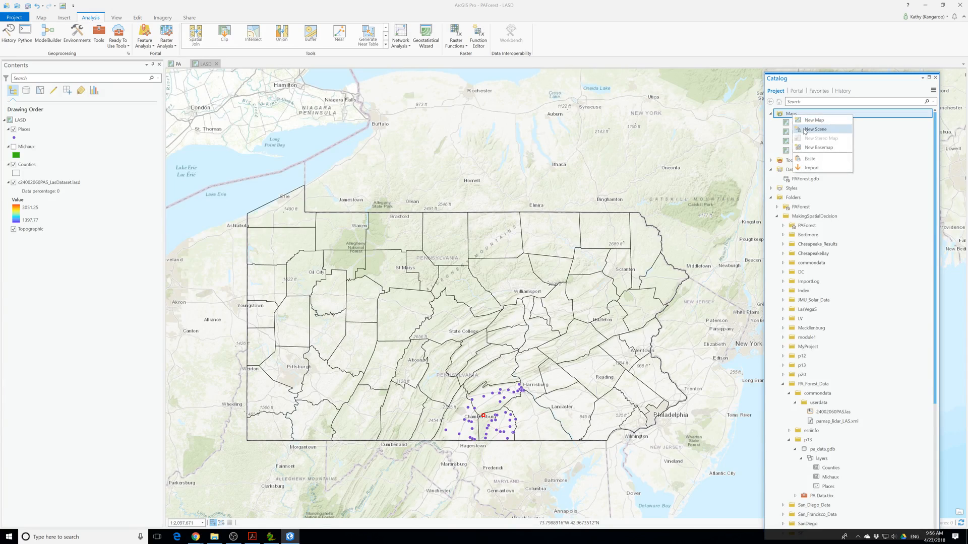
pyautogui.click(814, 120)
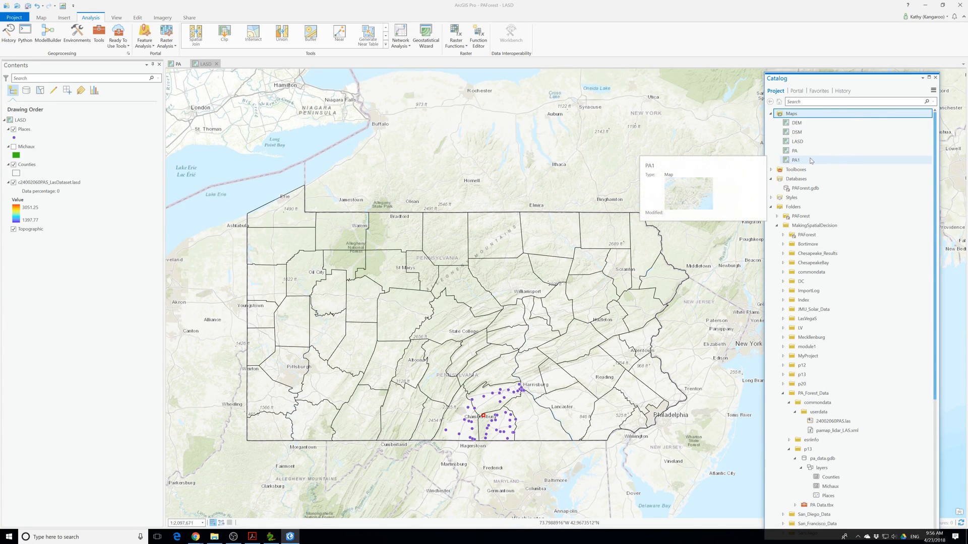
pyautogui.click(811, 160)
pyautogui.click(797, 162)
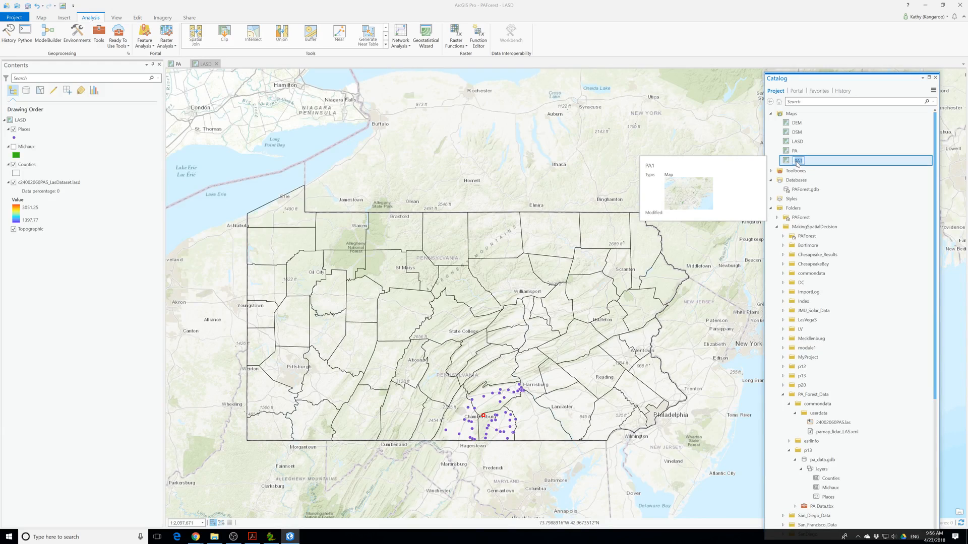
pyautogui.write('Heri')
pyautogui.write('ight')
pyautogui.press('Return')
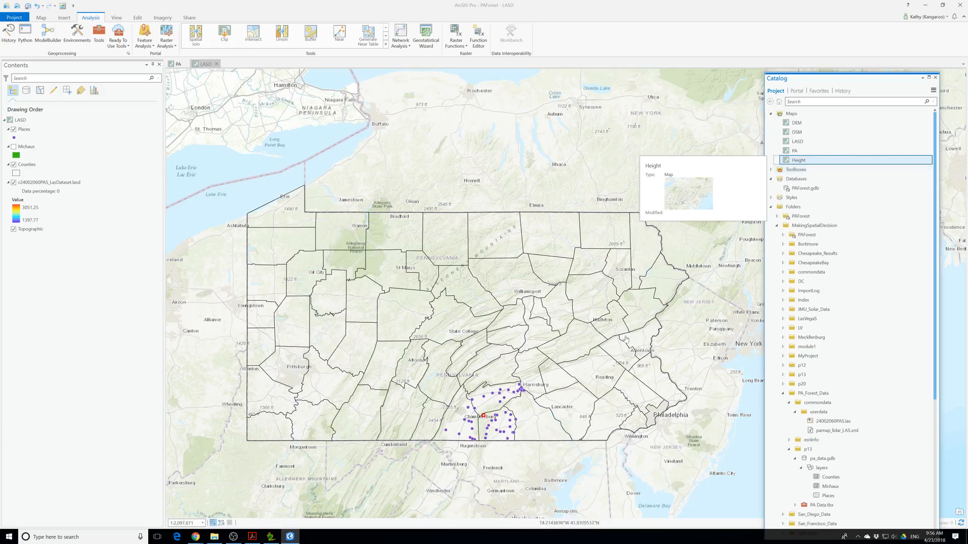
# Open the DEM map and set the point display limit of its LAS dataset layer to 2500000
pyautogui.doubleClick(796, 123)
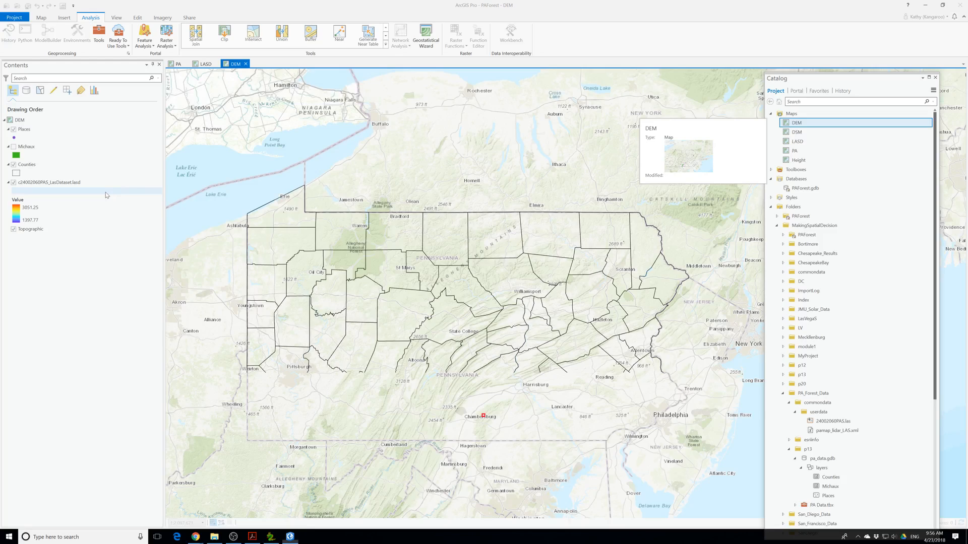
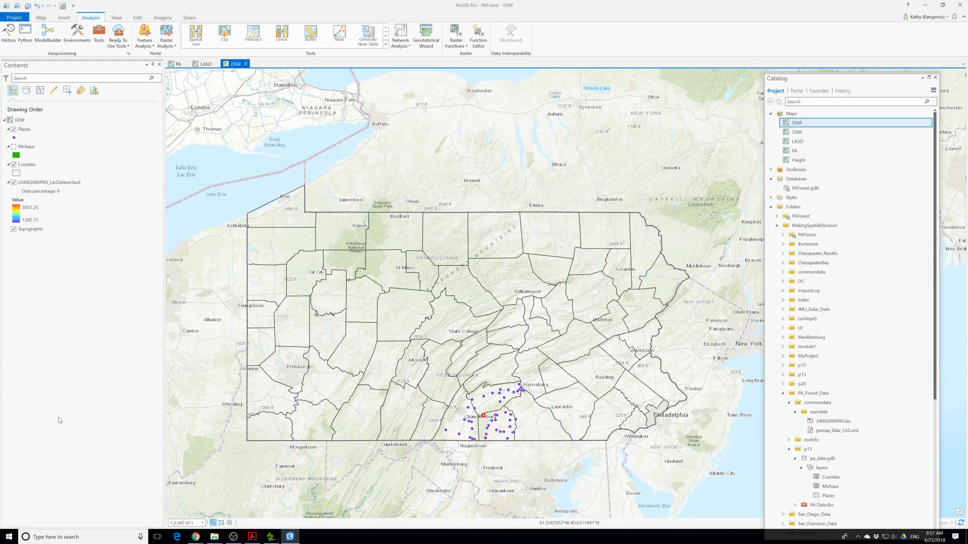
pyautogui.click(50, 182)
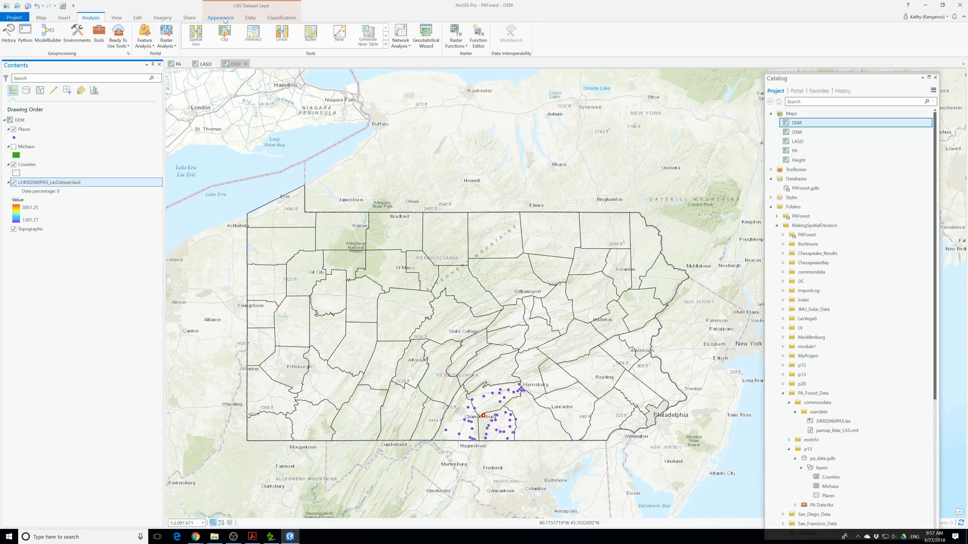
pyautogui.click(226, 17)
pyautogui.moveTo(285, 46)
pyautogui.mouseDown()
pyautogui.moveTo(303, 46)
pyautogui.moveTo(269, 38)
pyautogui.mouseUp()
pyautogui.write('2500000')
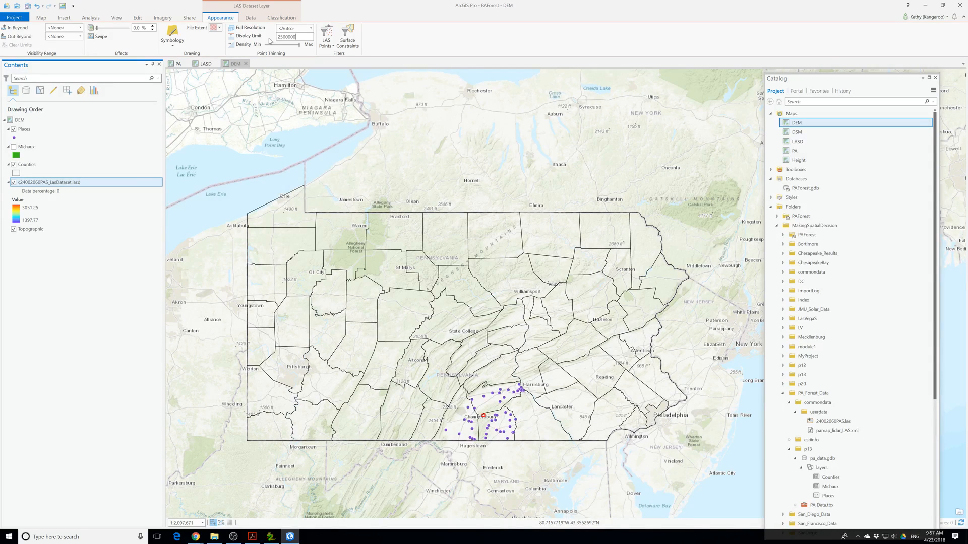
# Apply the 2500000 point display limit and examine the lidar tile's elevation points up close at several scales on the DEM map
pyautogui.press('Return')
pyautogui.scroll(5, 508, 438)
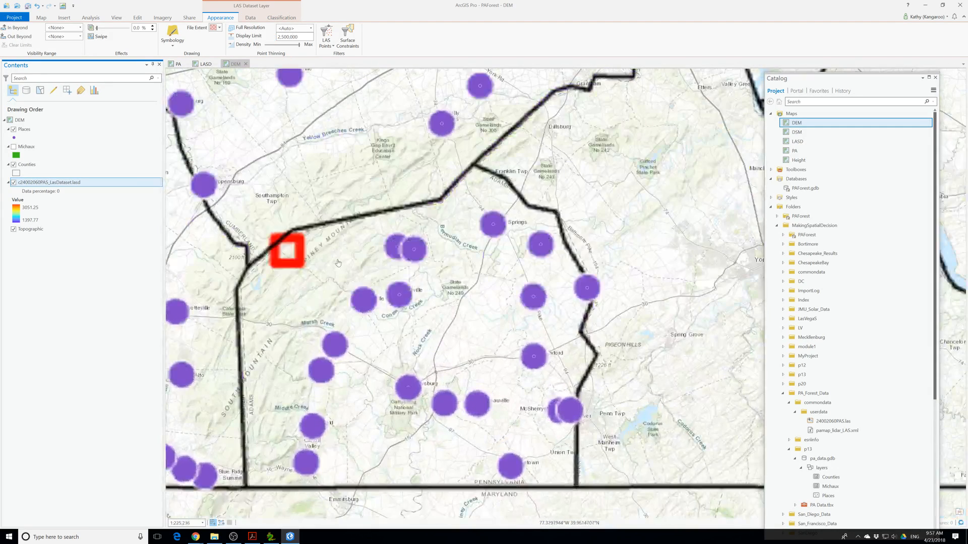
pyautogui.moveTo(299, 262); pyautogui.dragTo(527, 375)
pyautogui.scroll(4, 528, 375)
pyautogui.moveTo(428, 278); pyautogui.dragTo(590, 404)
pyautogui.moveTo(565, 355); pyautogui.dragTo(504, 272)
pyautogui.scroll(-2, 587, 356)
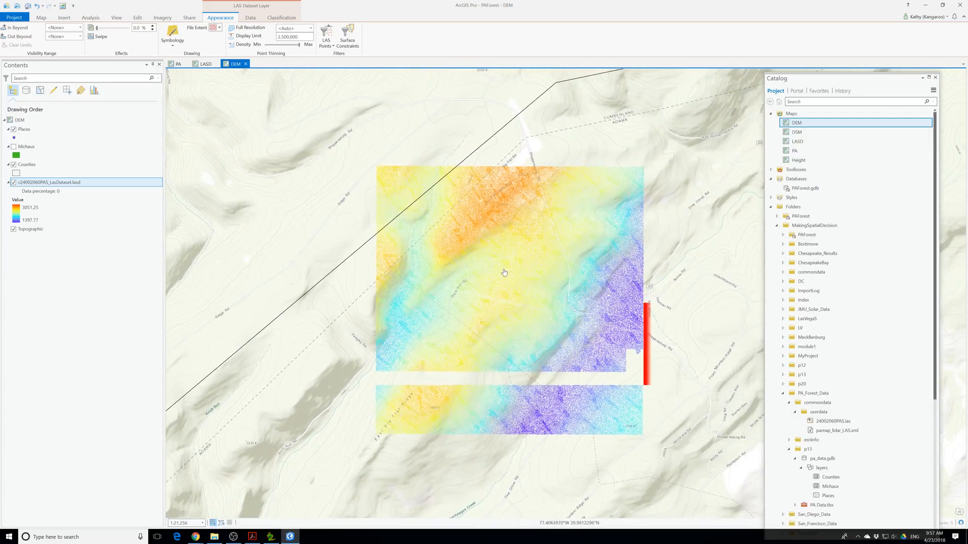
pyautogui.scroll(2, 536, 303)
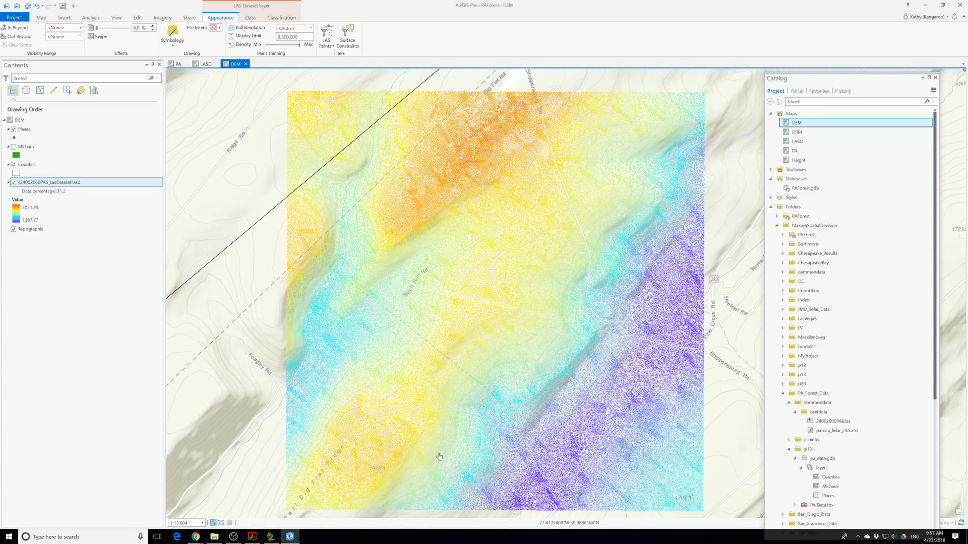
pyautogui.scroll(2, 382, 481)
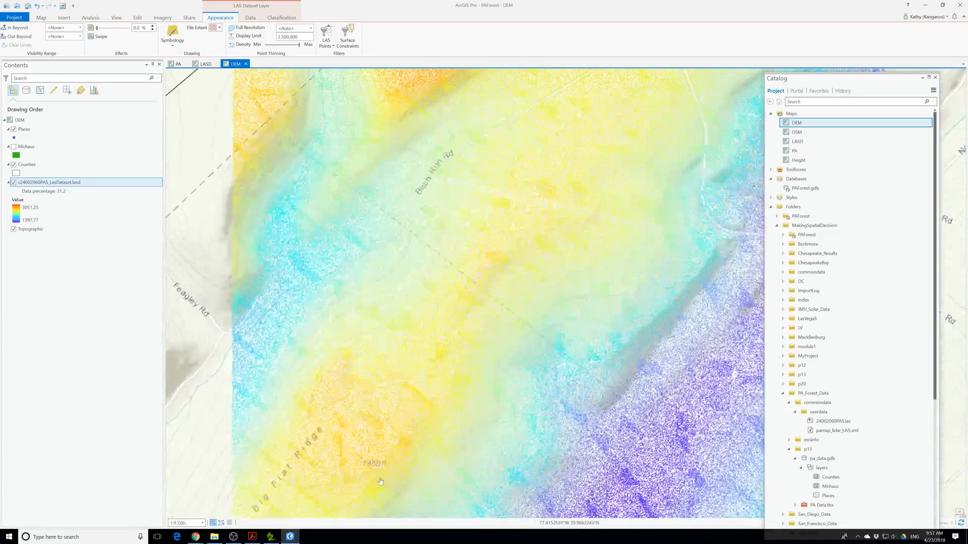
pyautogui.scroll(-2, 371, 481)
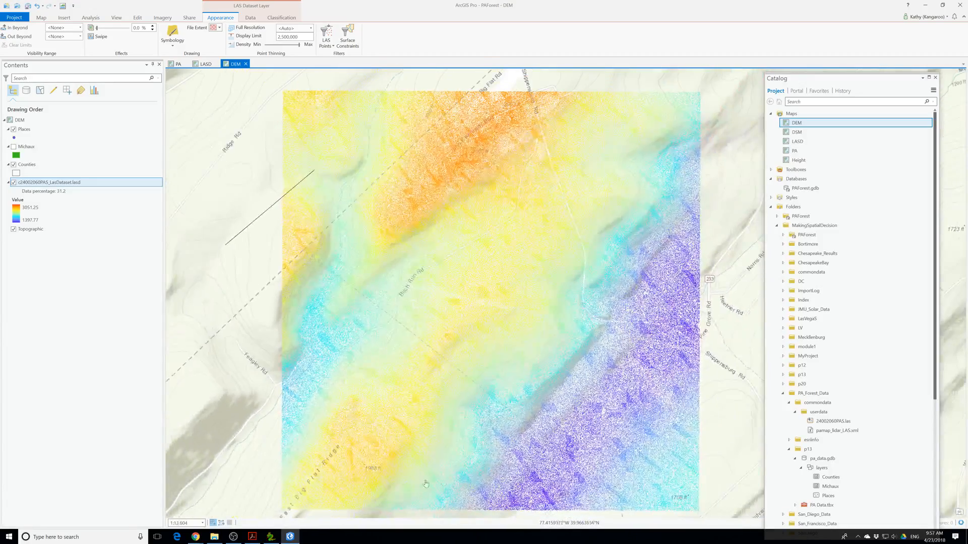
pyautogui.moveTo(469, 386); pyautogui.dragTo(485, 414)
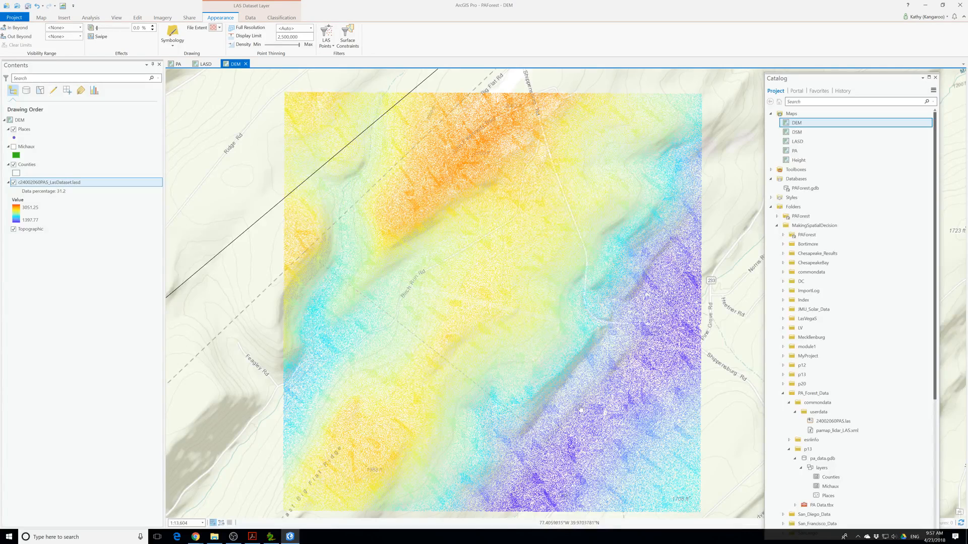
# Filter the LAS dataset layer to show only its Ground points
pyautogui.click(334, 37)
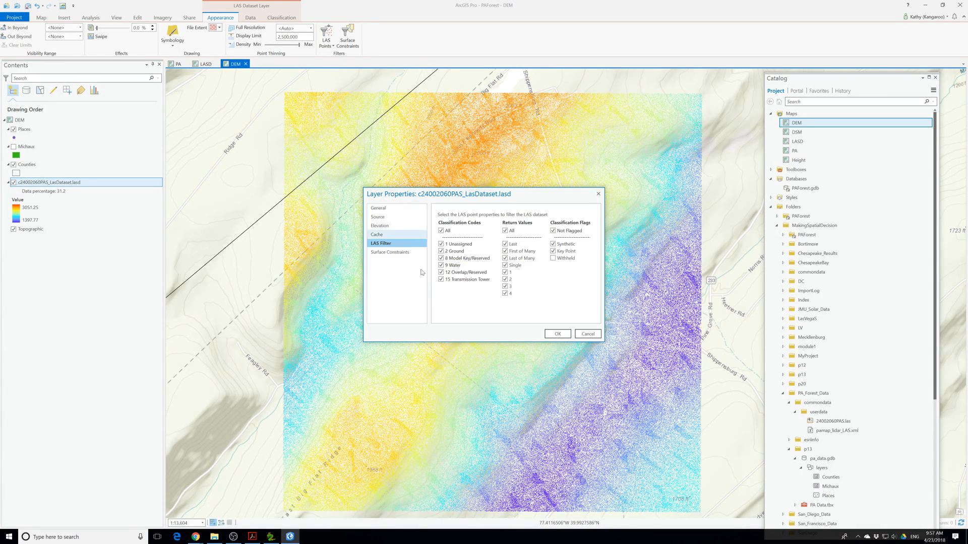
pyautogui.click(587, 333)
pyautogui.click(330, 42)
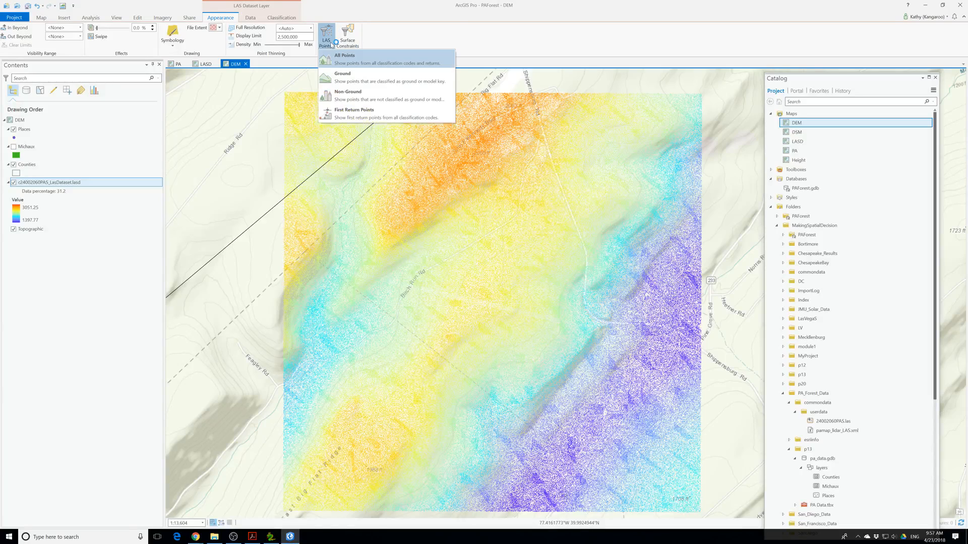
pyautogui.click(356, 85)
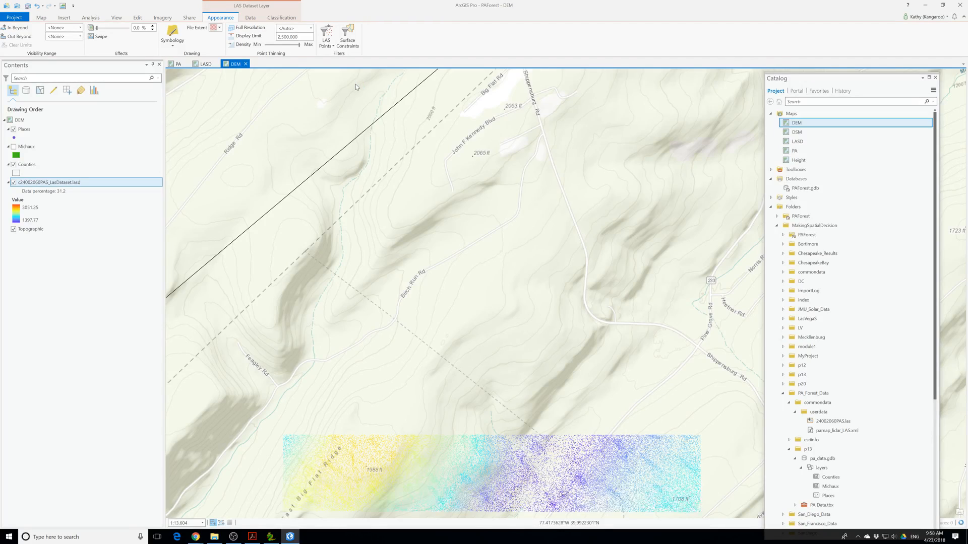
# Find the LAS Dataset To Raster geoprocessing tool and set c24002060PAS_LasDataset.lasd as its input
pyautogui.click(91, 17)
pyautogui.click(98, 34)
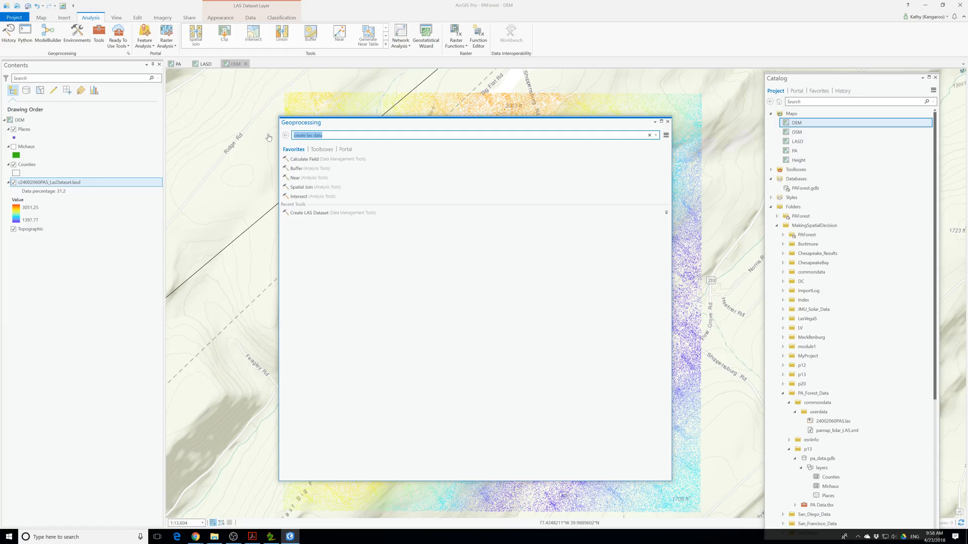
pyautogui.write('las dataset to raster')
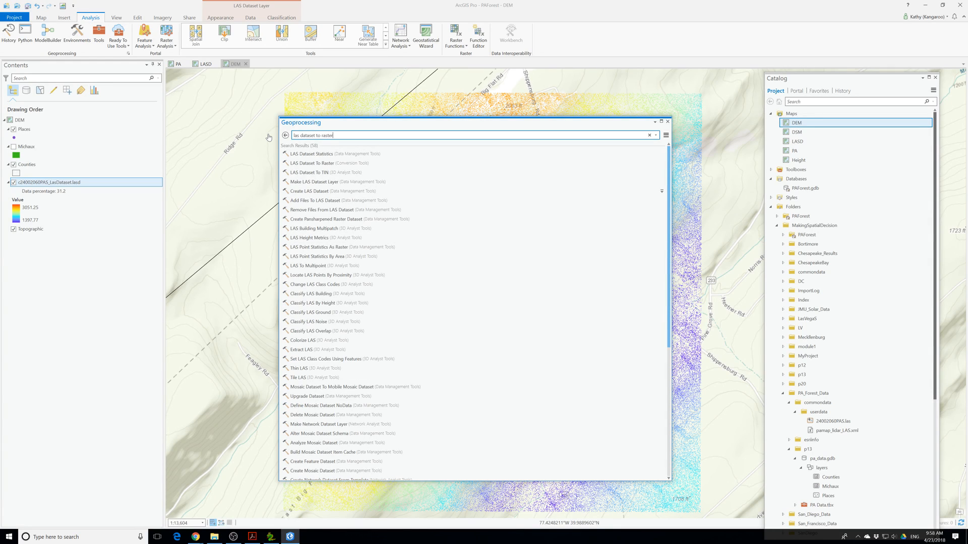
pyautogui.click(297, 154)
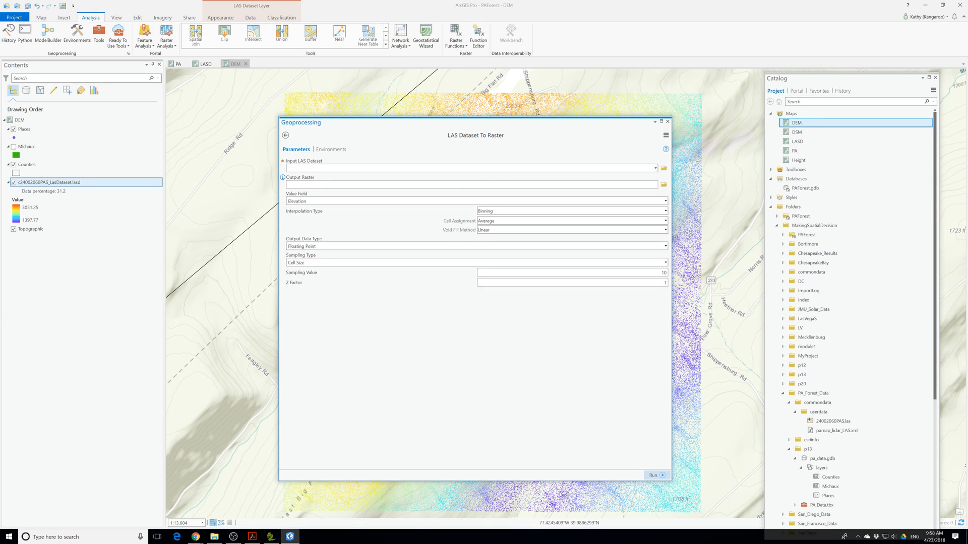
pyautogui.click(655, 168)
pyautogui.click(348, 176)
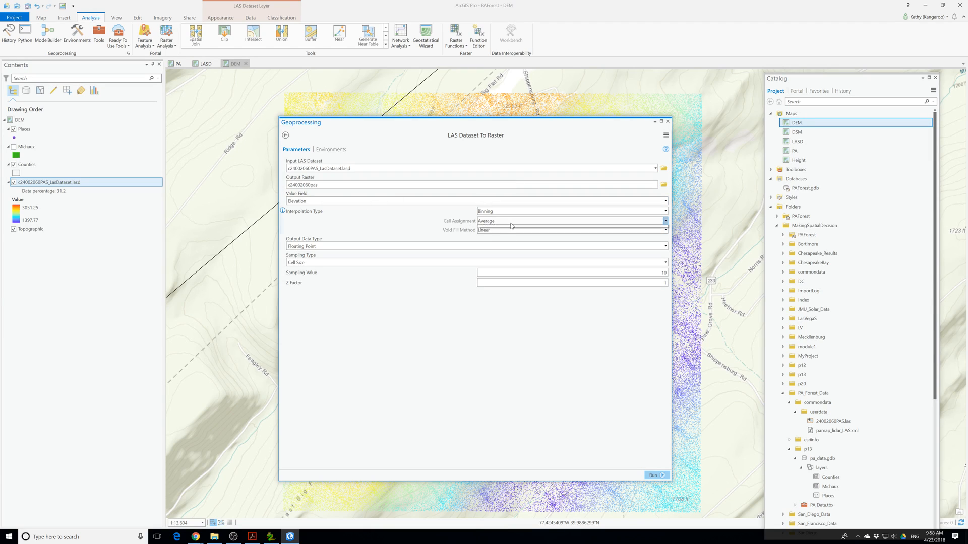
# Set the binning cell assignment to Maximum and run the raster conversion to c24002060pas
pyautogui.click(665, 221)
pyautogui.click(505, 247)
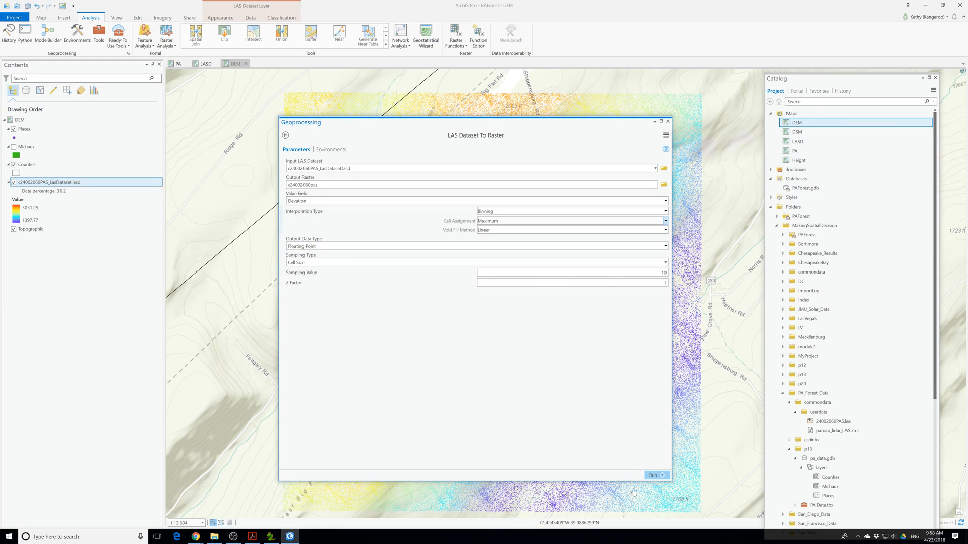
pyautogui.click(658, 478)
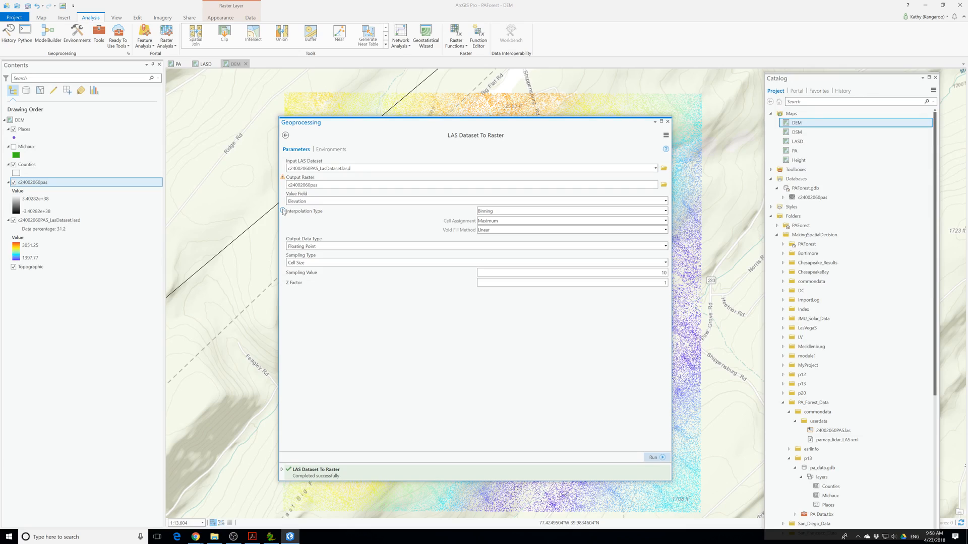
# Set the void fill method of the raster conversion to Natural Neighbor
pyautogui.moveTo(284, 212)
pyautogui.click(505, 232)
pyautogui.click(514, 261)
# Remove the c24002060pas raster layer from the DEM map and run the LAS Dataset To Raster conversion again
pyautogui.rightClick(30, 184)
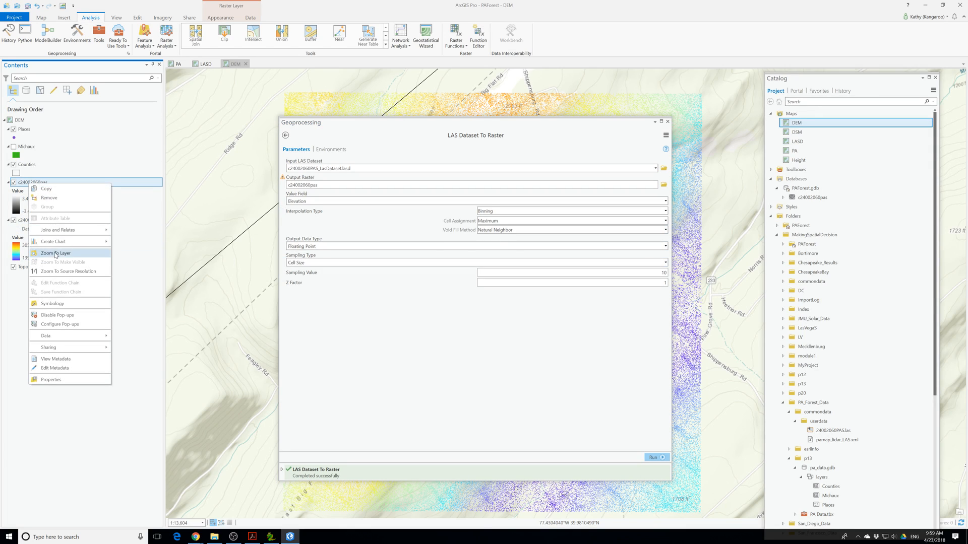
pyautogui.click(53, 199)
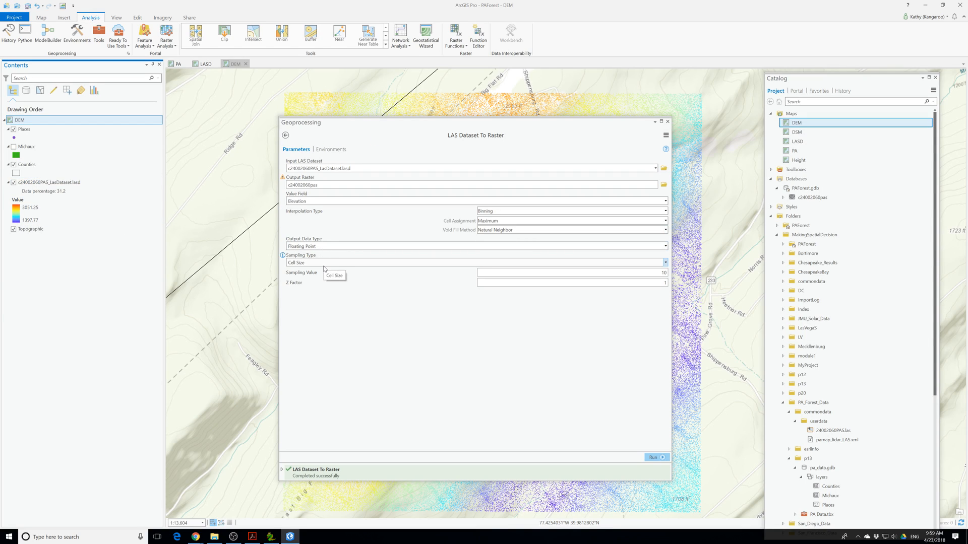
pyautogui.click(657, 456)
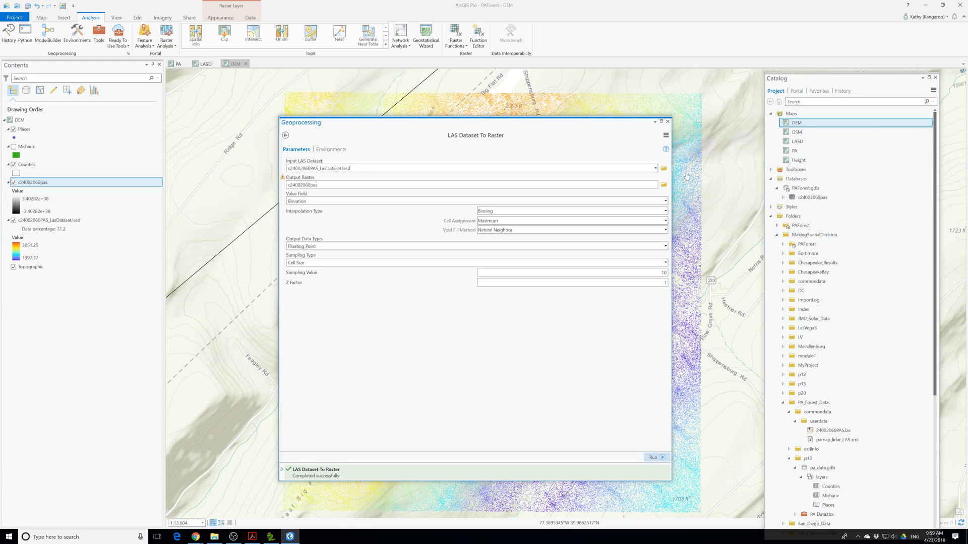
pyautogui.click(668, 121)
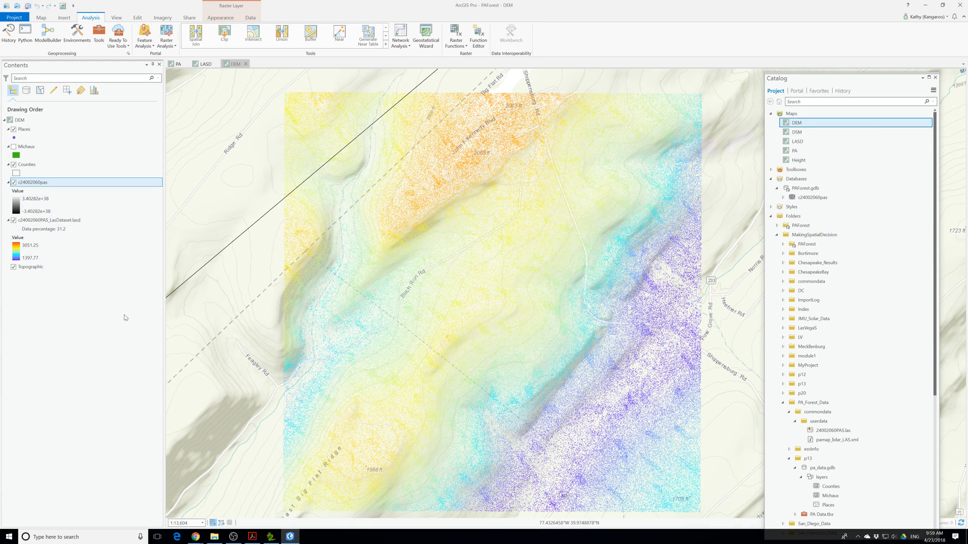
# Change the c24002060pas raster's stretch color scheme to Elevation #1, with the scheme names shown in the list
pyautogui.rightClick(30, 185)
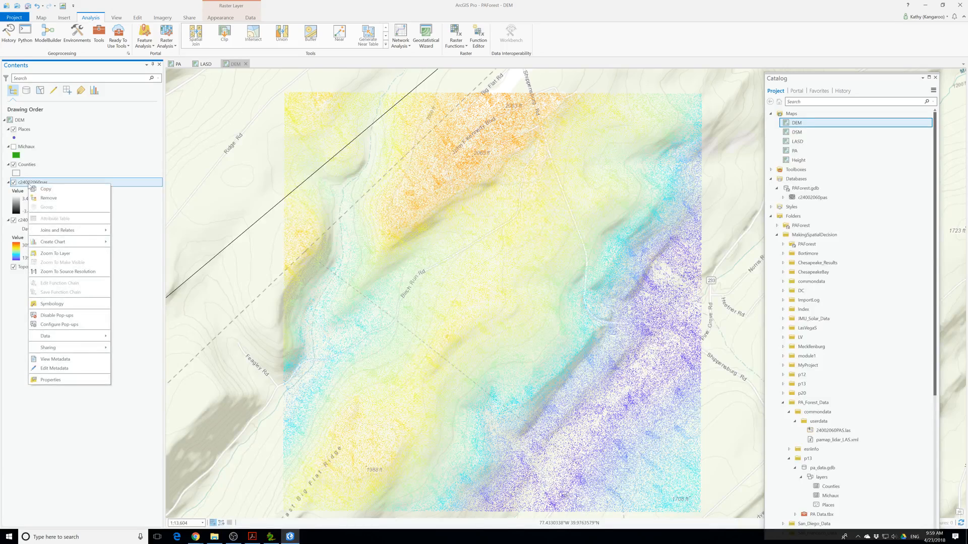
pyautogui.click(57, 304)
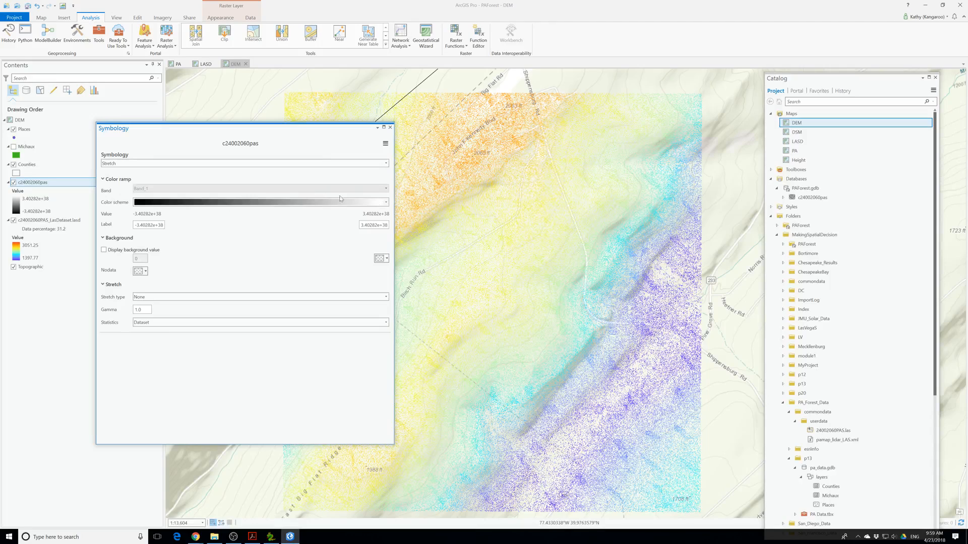
pyautogui.click(381, 203)
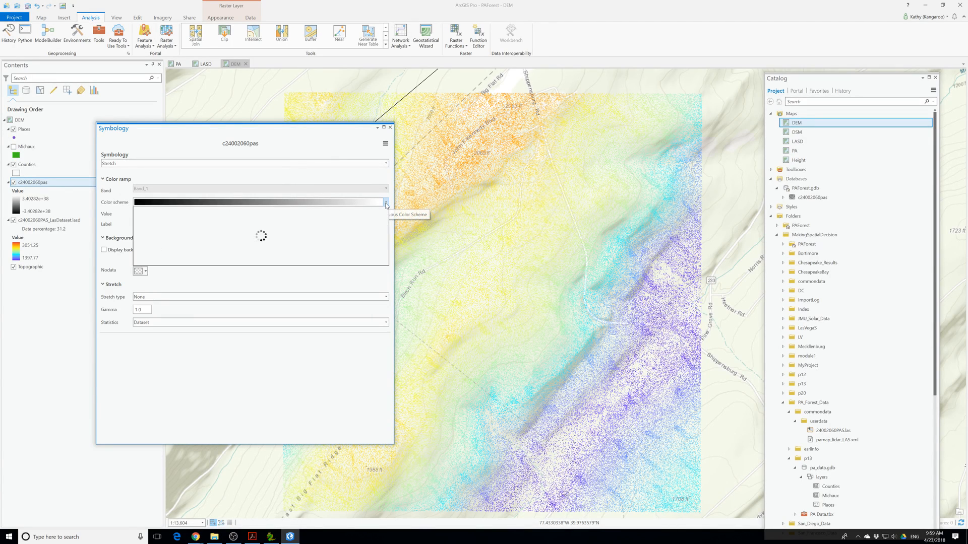
pyautogui.click(138, 382)
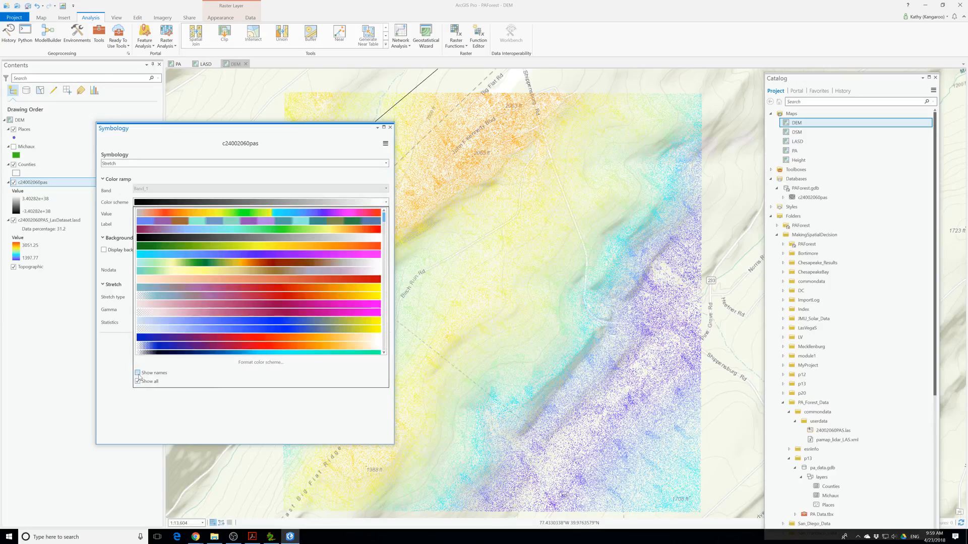
pyautogui.click(137, 373)
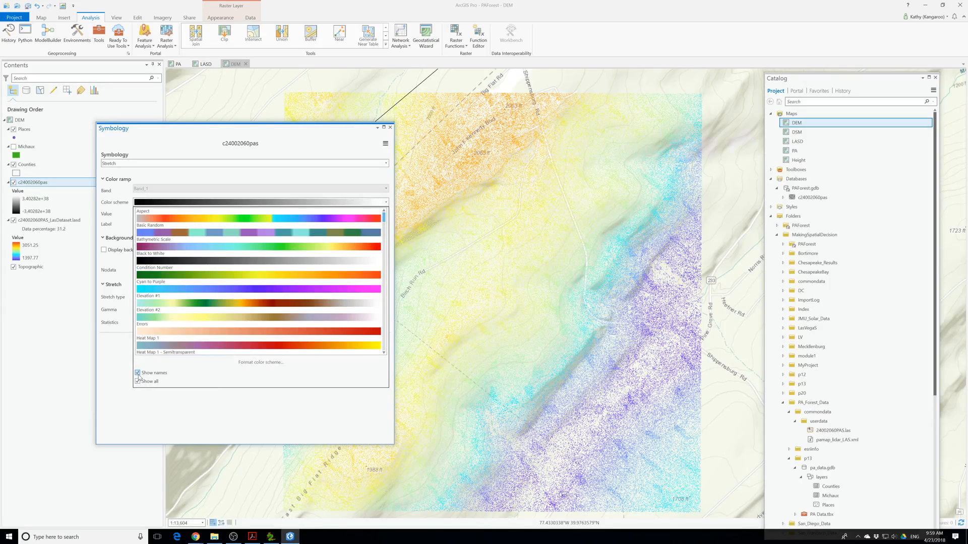
pyautogui.click(226, 303)
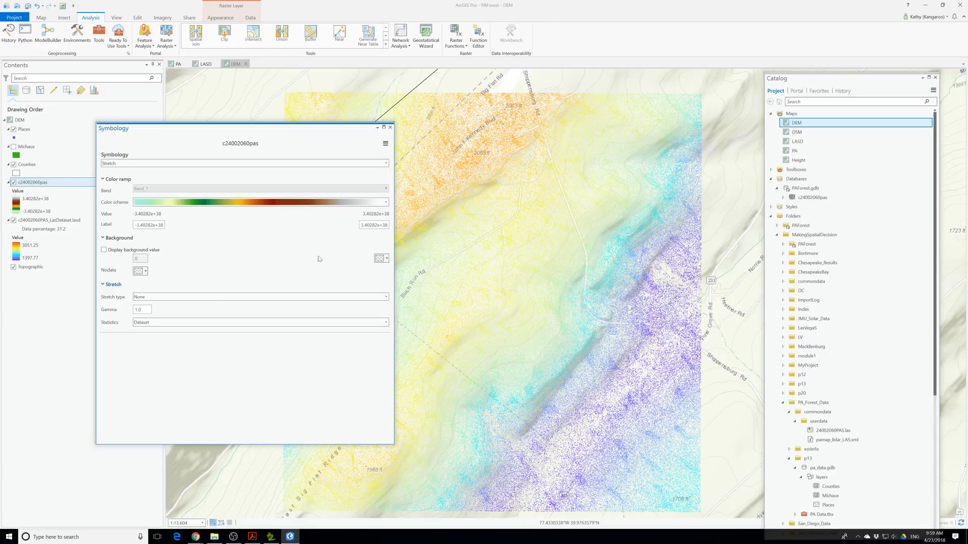
pyautogui.click(389, 128)
pyautogui.moveTo(382, 343); pyautogui.dragTo(410, 322)
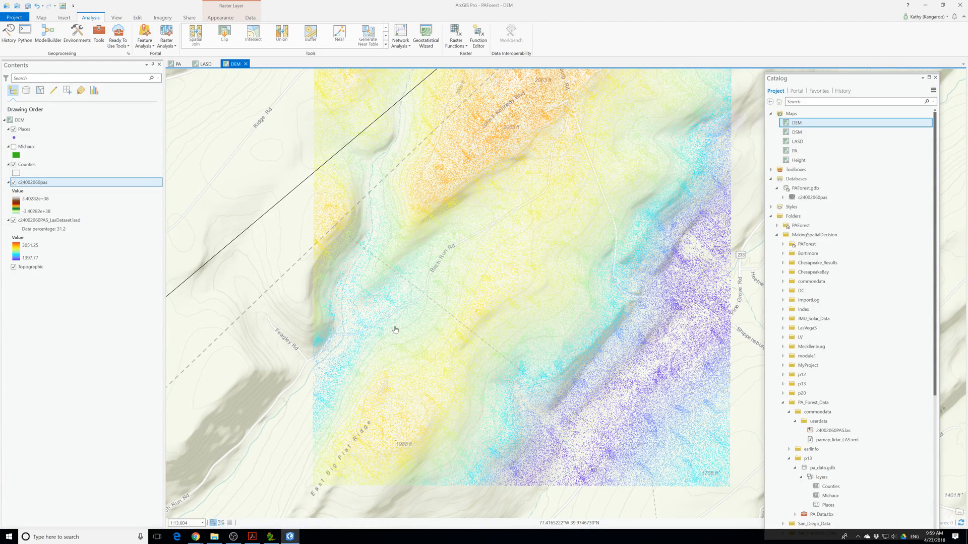
pyautogui.click(251, 19)
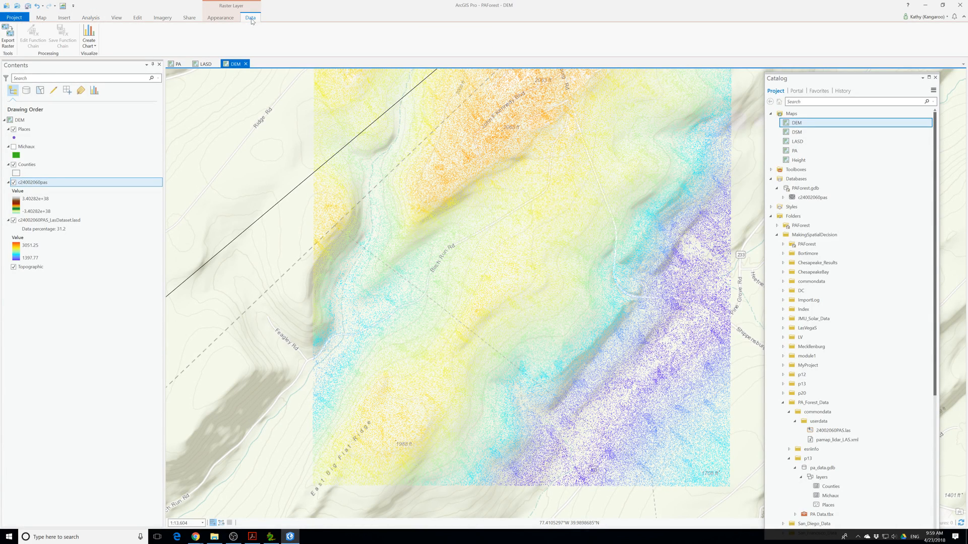
pyautogui.click(221, 19)
pyautogui.click(256, 18)
# Apply the Ground point filter to the LAS dataset layer again
pyautogui.click(225, 20)
pyautogui.click(57, 228)
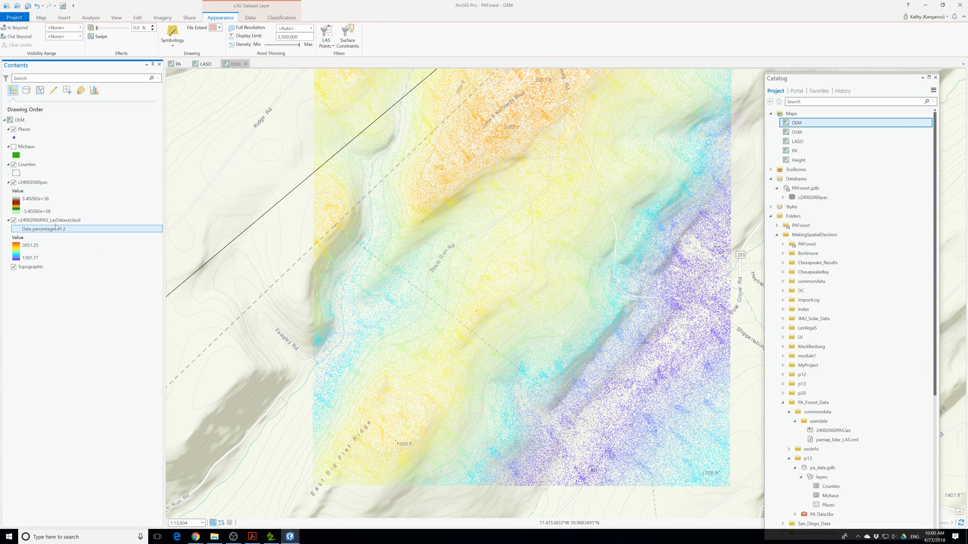
pyautogui.click(326, 42)
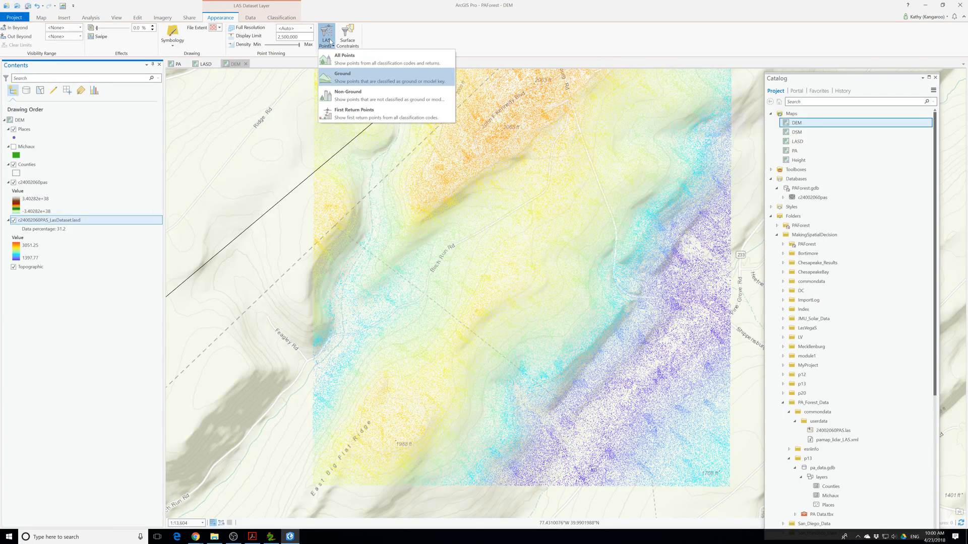
pyautogui.click(367, 80)
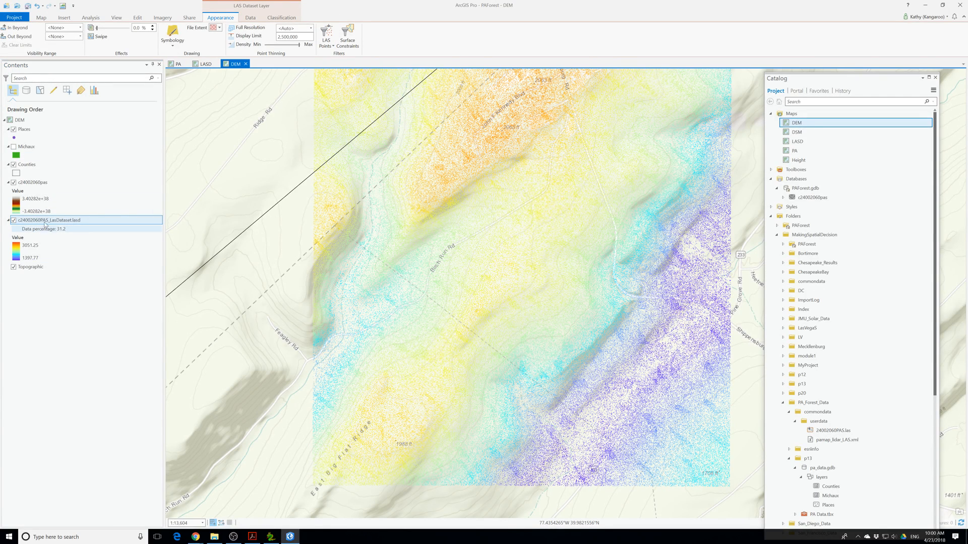
# Zoom to the c24002060pas raster layer and check where its extent lies relative to the lidar tile
pyautogui.click(38, 183)
pyautogui.rightClick(32, 185)
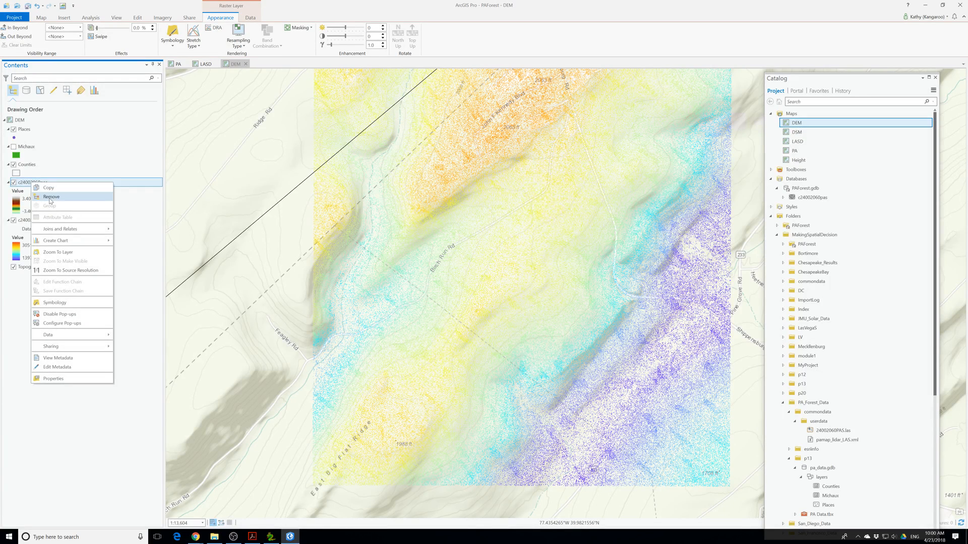
pyautogui.click(74, 254)
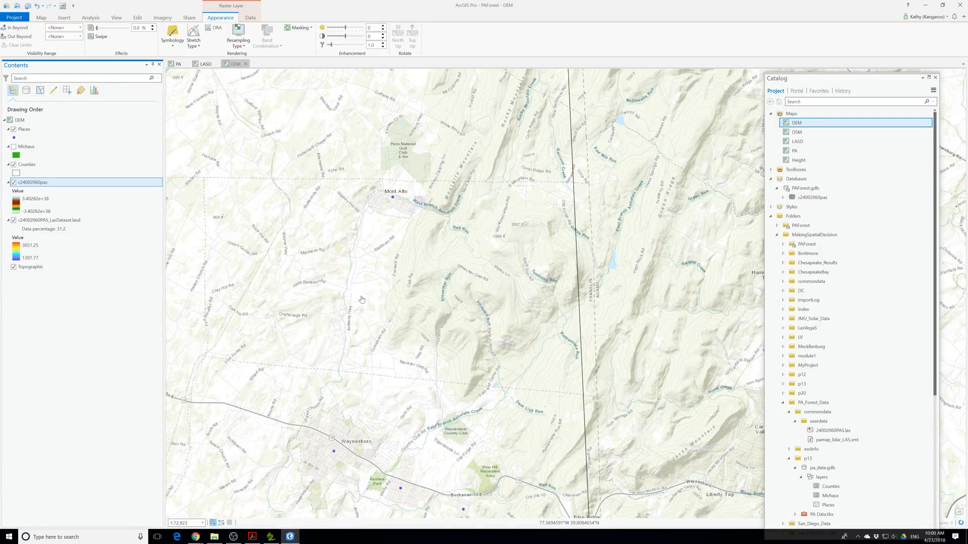
pyautogui.scroll(-5, 361, 300)
pyautogui.scroll(-3, 361, 299)
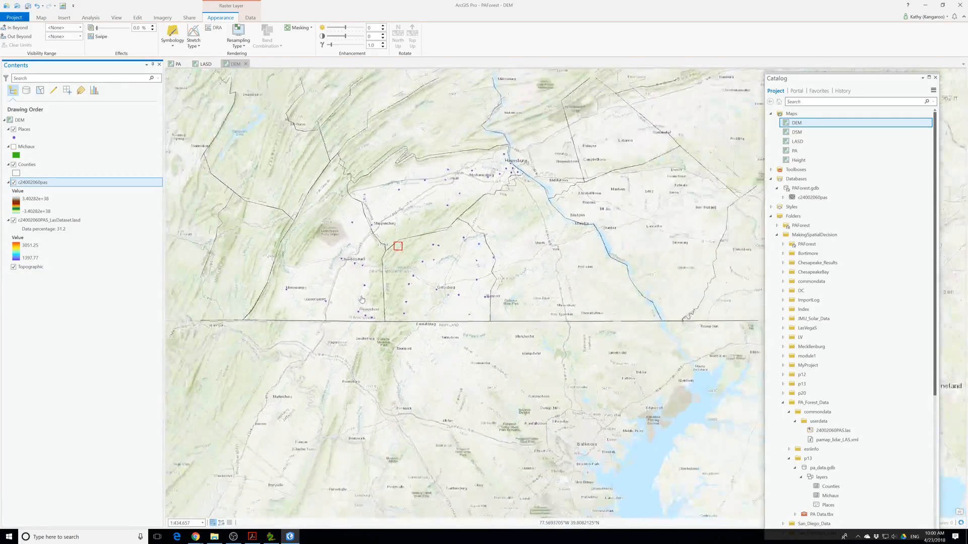
pyautogui.scroll(-3, 394, 291)
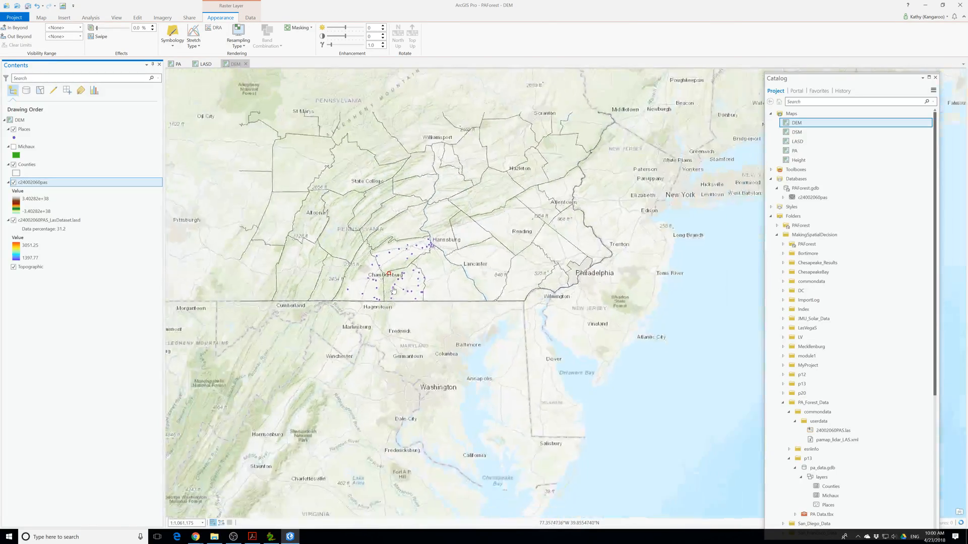
# Turn on the Michaux layer in the DEM map and check where the lidar tile's extent falls within the forest boundary
pyautogui.rightClick(39, 183)
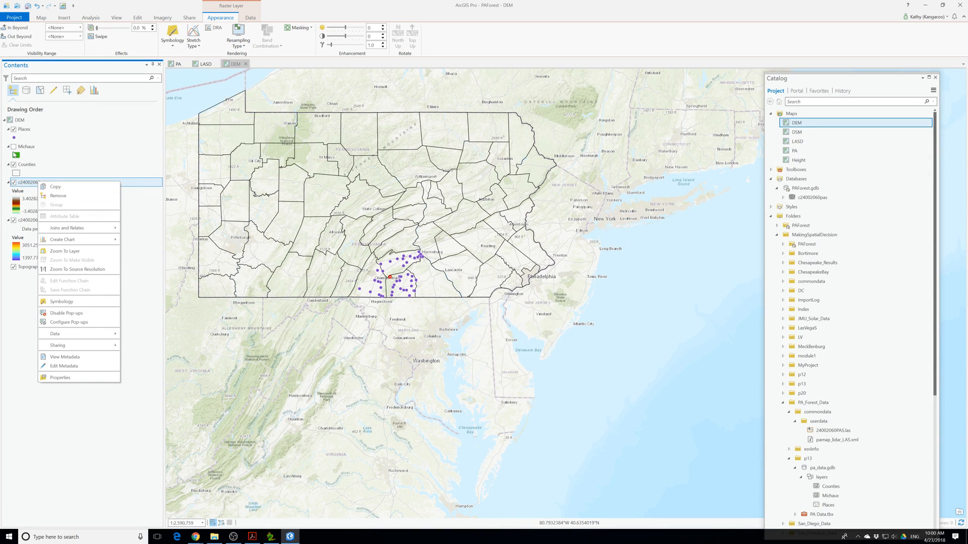
pyautogui.click(14, 147)
pyautogui.click(14, 147)
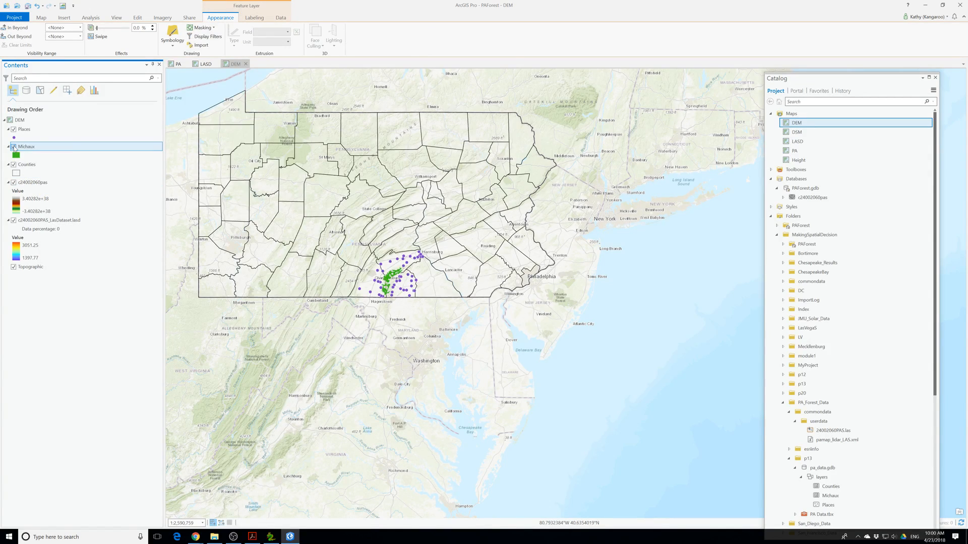
pyautogui.scroll(6, 393, 280)
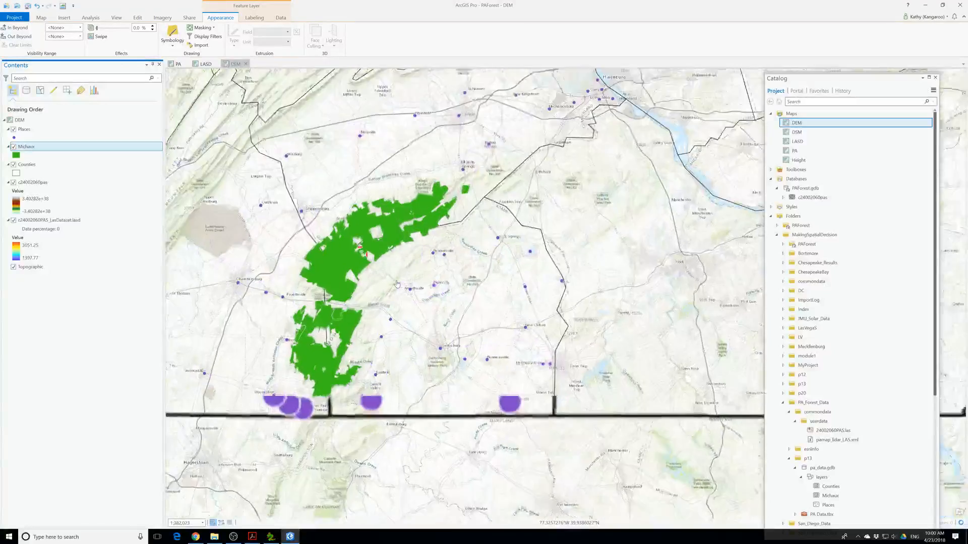
pyautogui.scroll(3, 321, 228)
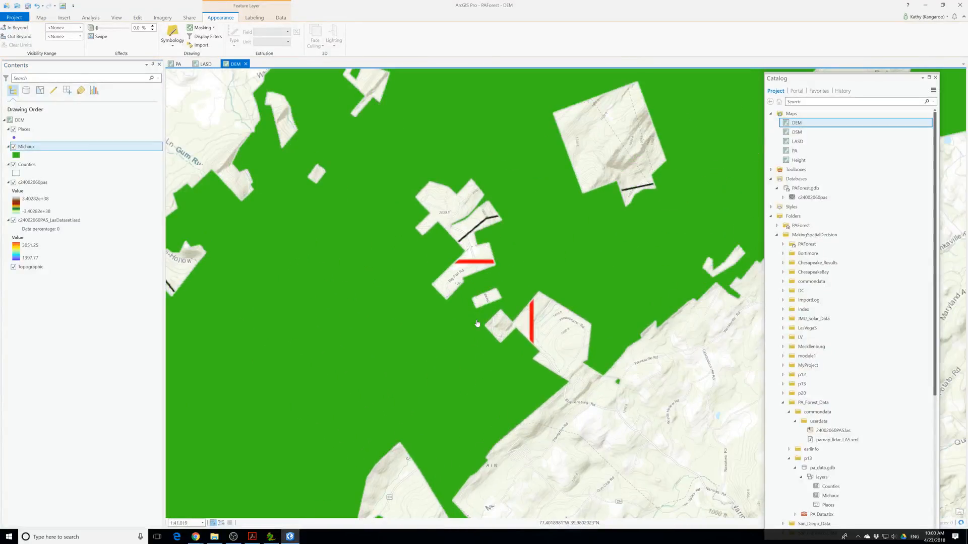
pyautogui.scroll(2, 478, 323)
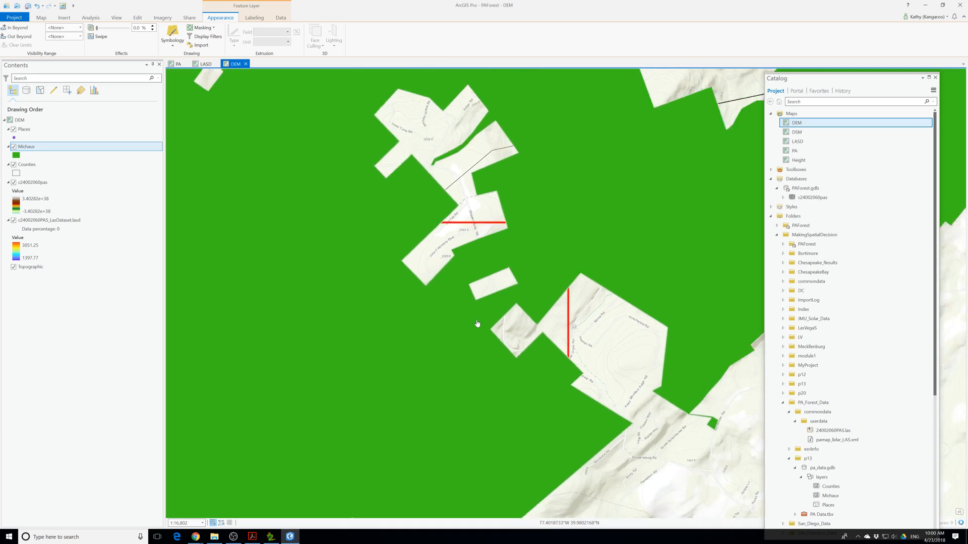
pyautogui.scroll(-2, 478, 323)
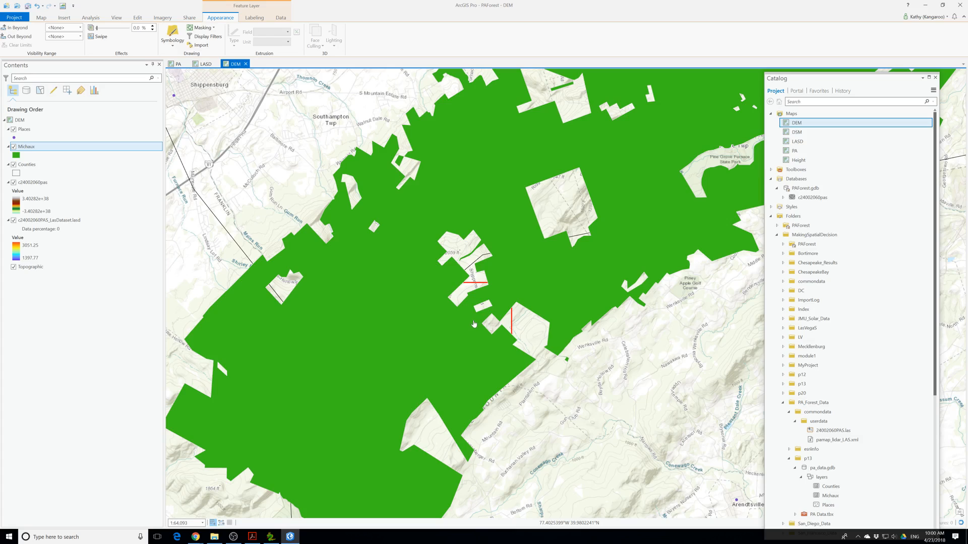
pyautogui.hotkey('alt', 'Tab')
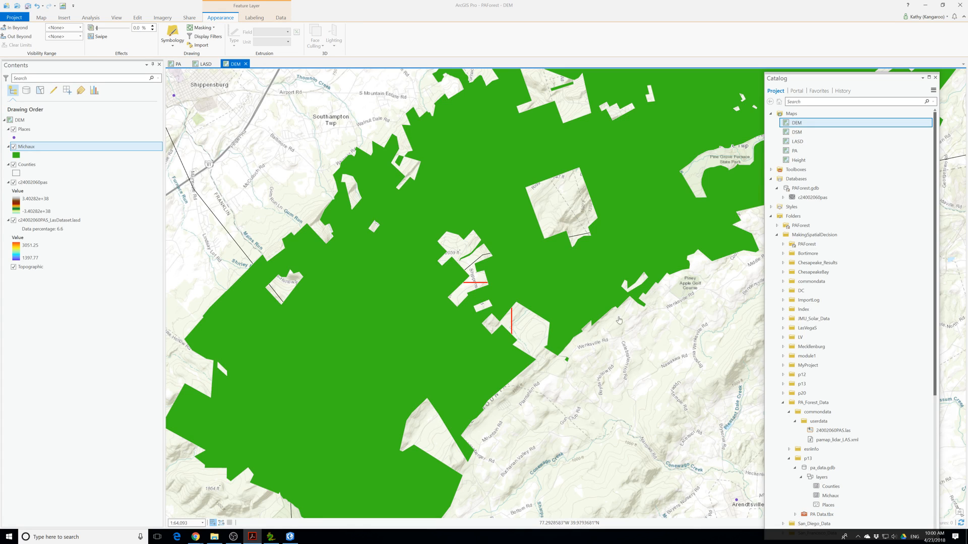
# Move the Michaux layer below the c24002060PAS_LasDataset.lasd layer, just above Topographic in the drawing order
pyautogui.scroll(4, 468, 323)
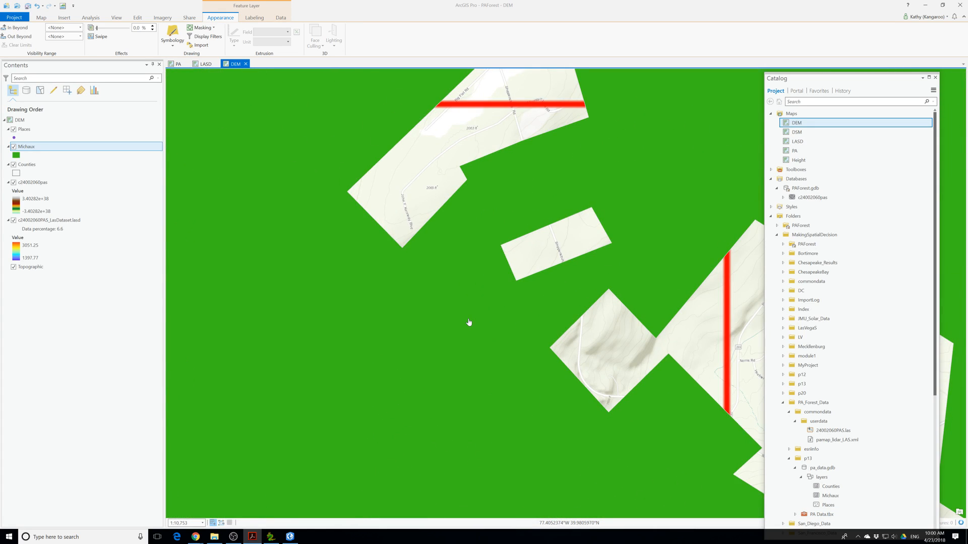
pyautogui.scroll(-3, 468, 322)
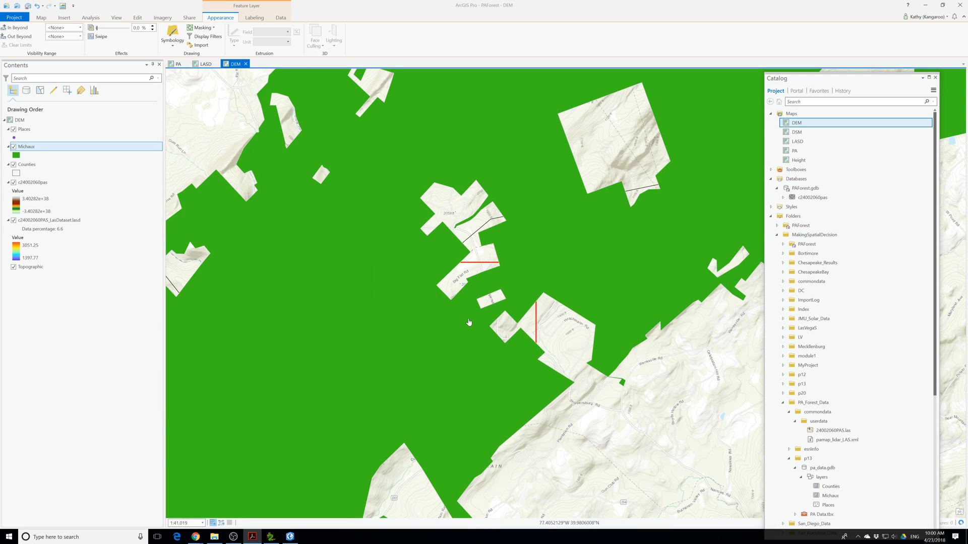
pyautogui.moveTo(29, 146); pyautogui.dragTo(49, 262)
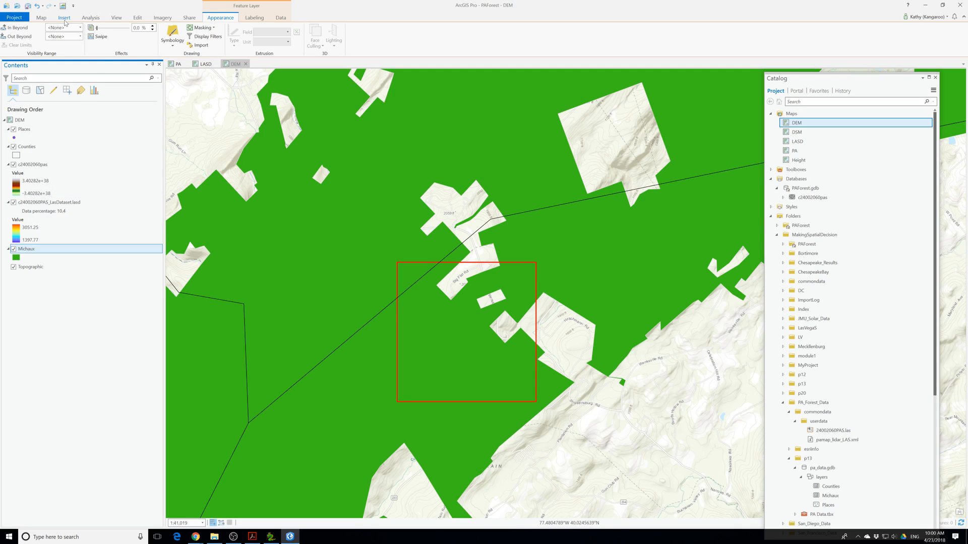
# Remove the c24002060pas raster layer from the DEM map
pyautogui.click(26, 167)
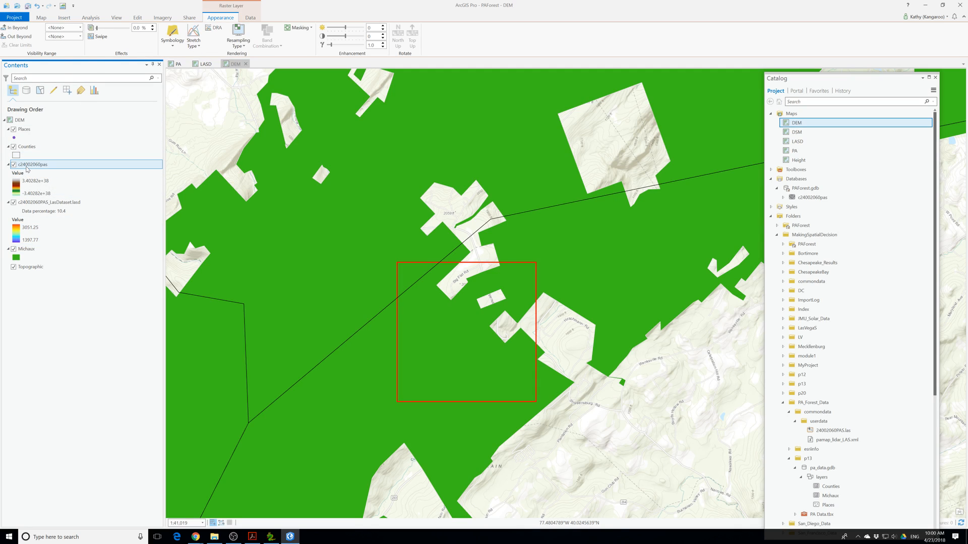
pyautogui.rightClick(27, 168)
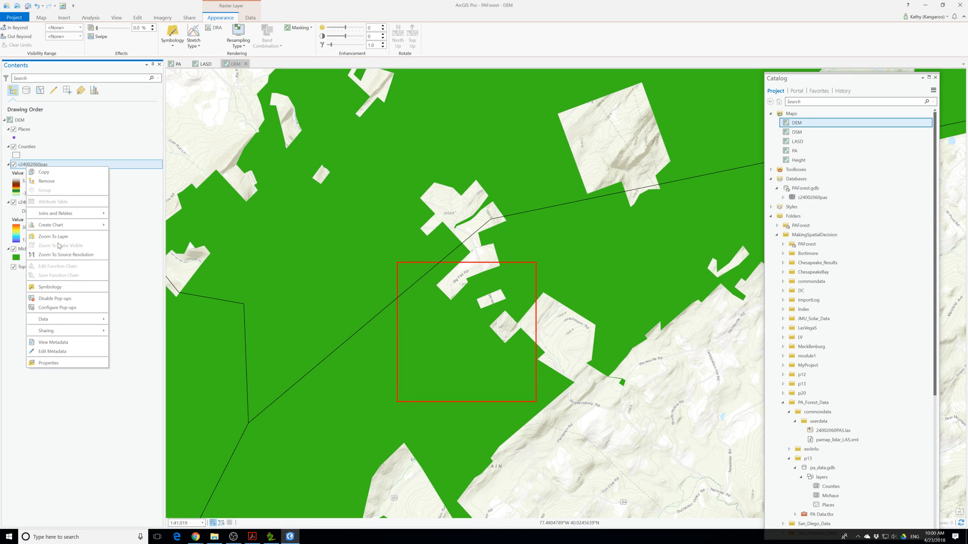
pyautogui.click(47, 182)
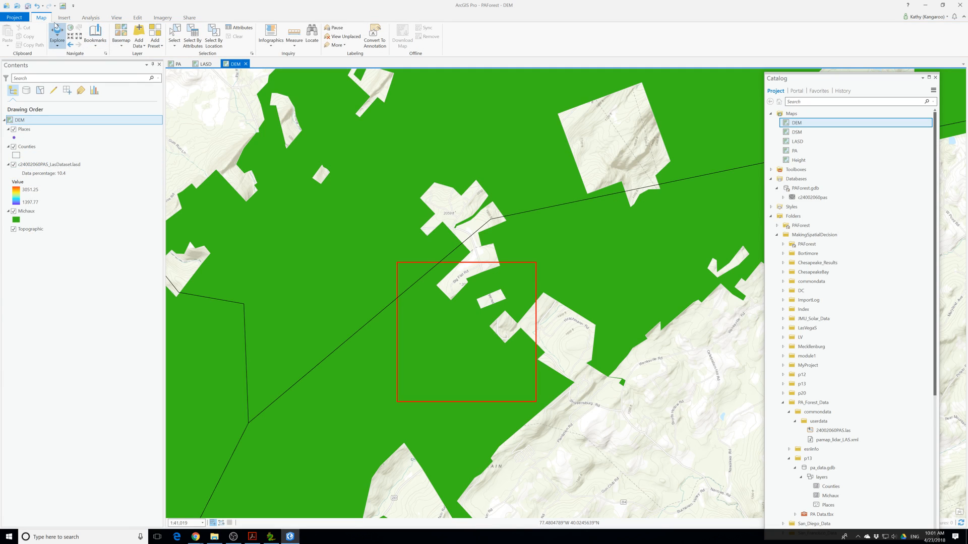
# Set up the LAS Dataset To Raster tool with c24002060PAS_LasDataset.lasd as input and DEM as the output raster name
pyautogui.click(91, 18)
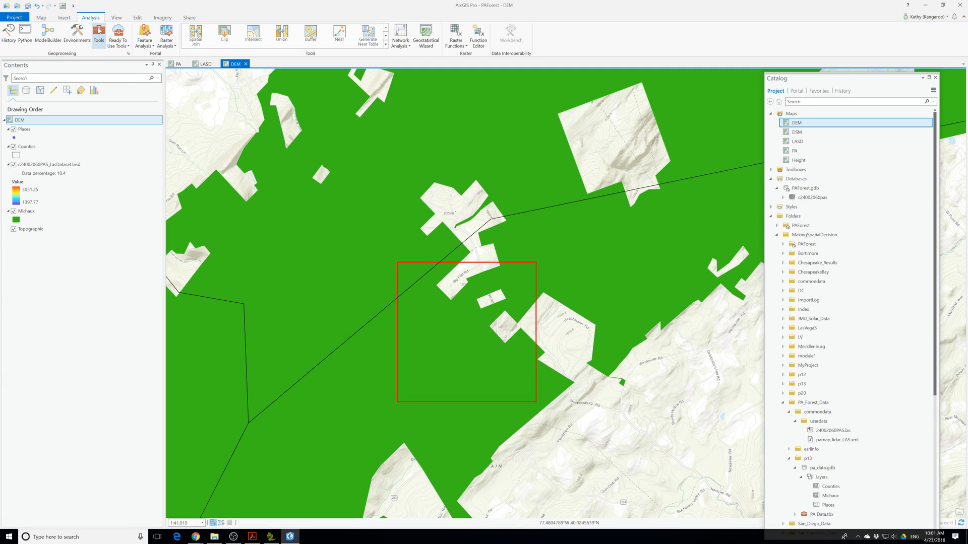
pyautogui.click(99, 34)
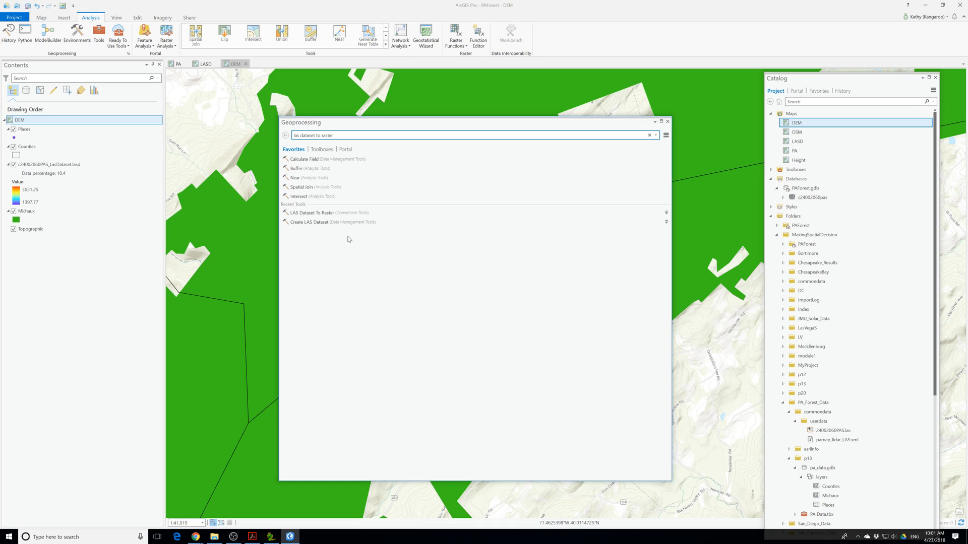
pyautogui.click(313, 214)
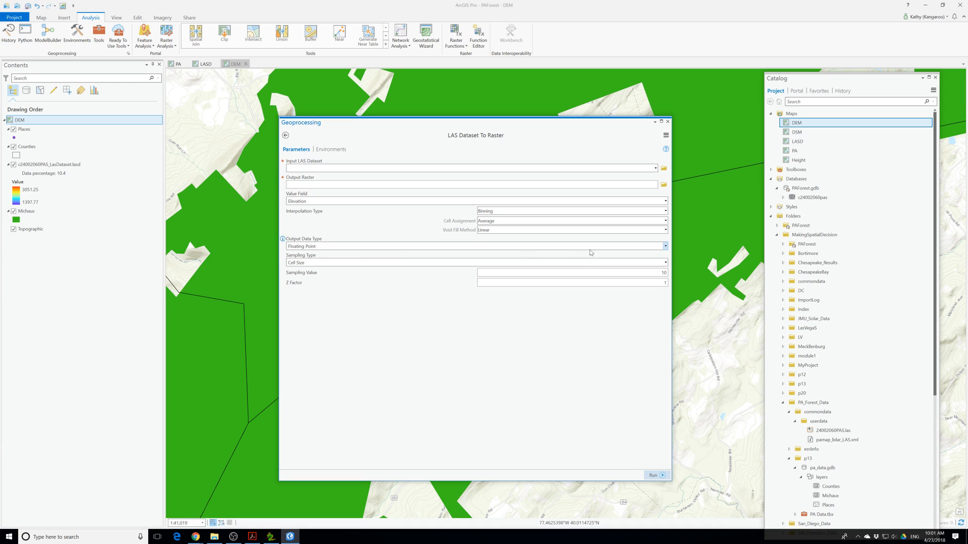
pyautogui.click(656, 168)
pyautogui.click(356, 180)
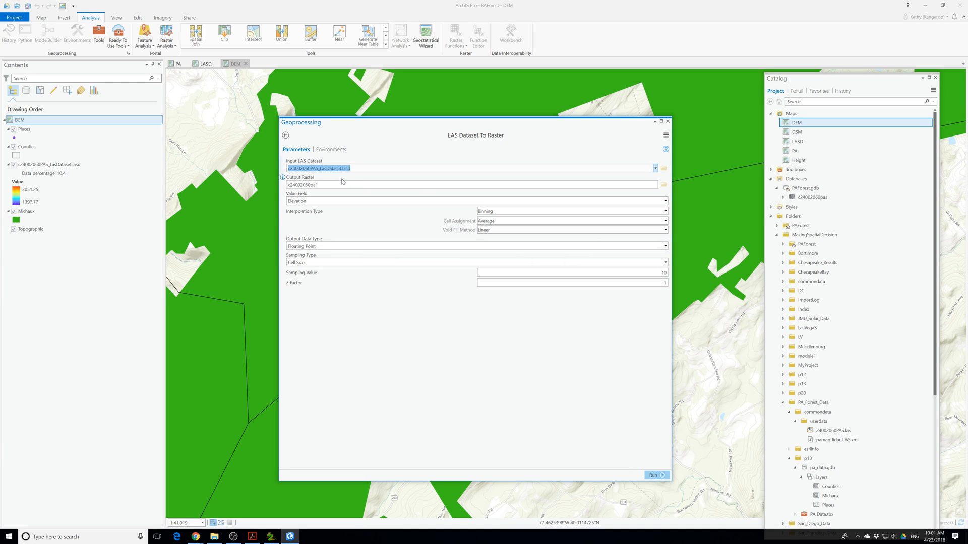
pyautogui.click(327, 185)
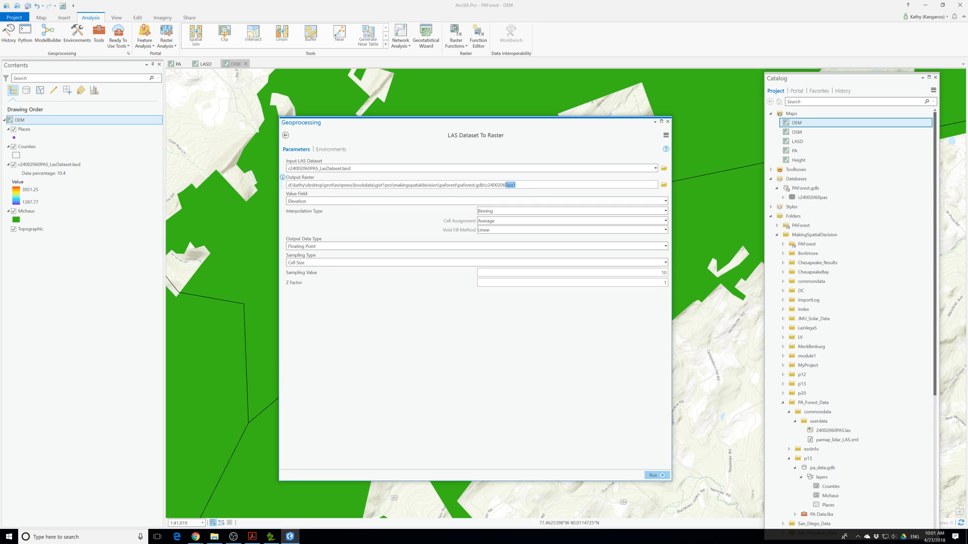
pyautogui.moveTo(506, 185); pyautogui.dragTo(491, 185)
pyautogui.write('DEM')
# Try to generate the DEM raster using Maximum cell assignment and the Natural Neighbor void fill method
pyautogui.click(665, 221)
pyautogui.click(563, 244)
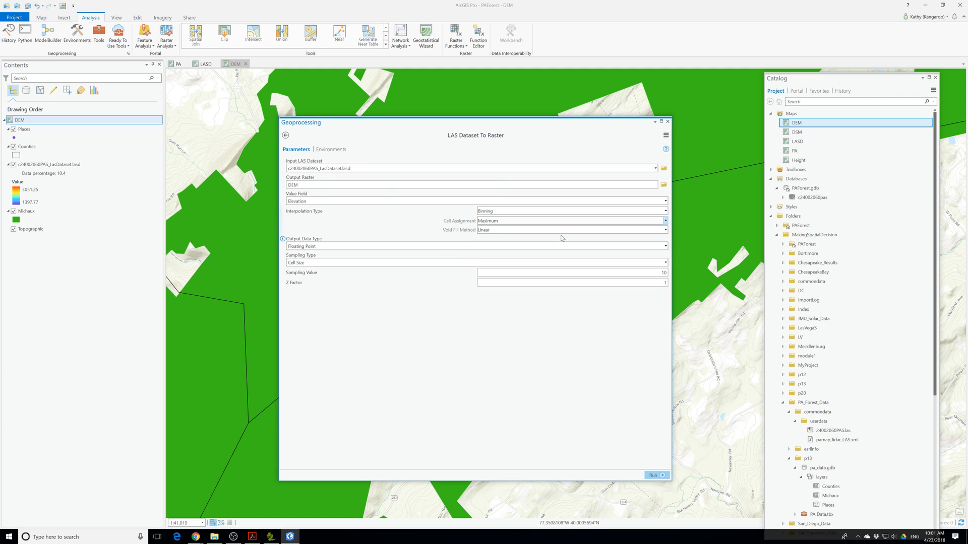
pyautogui.click(665, 229)
pyautogui.click(521, 257)
pyautogui.click(654, 475)
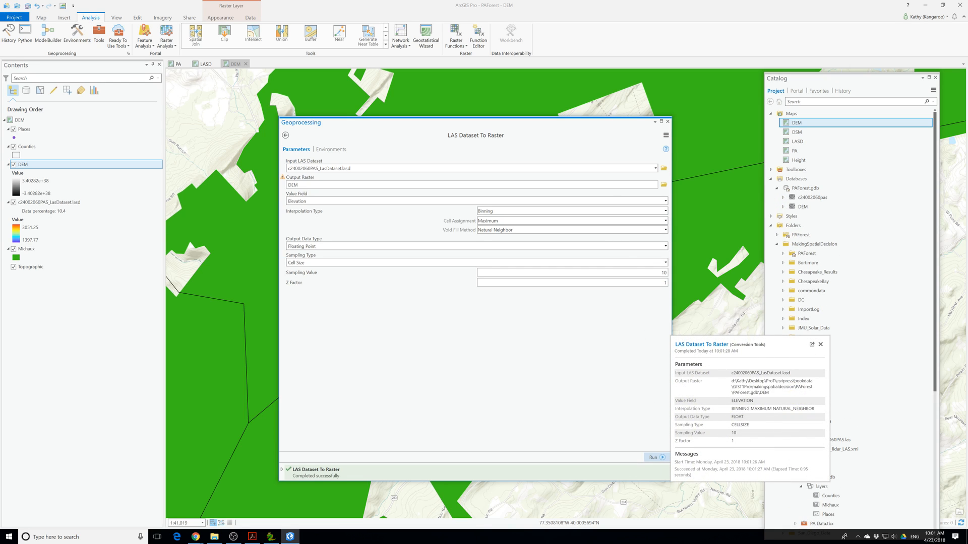
pyautogui.click(667, 121)
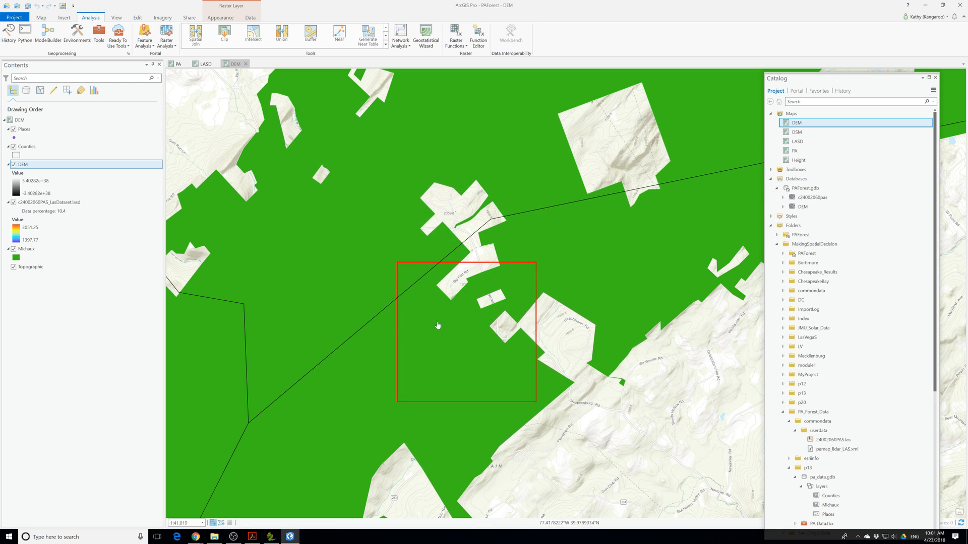
# Open the geoprocessing environment settings and start browsing for a dataset to define the processing extent
pyautogui.scroll(3, 437, 325)
pyautogui.moveTo(499, 328); pyautogui.dragTo(496, 290)
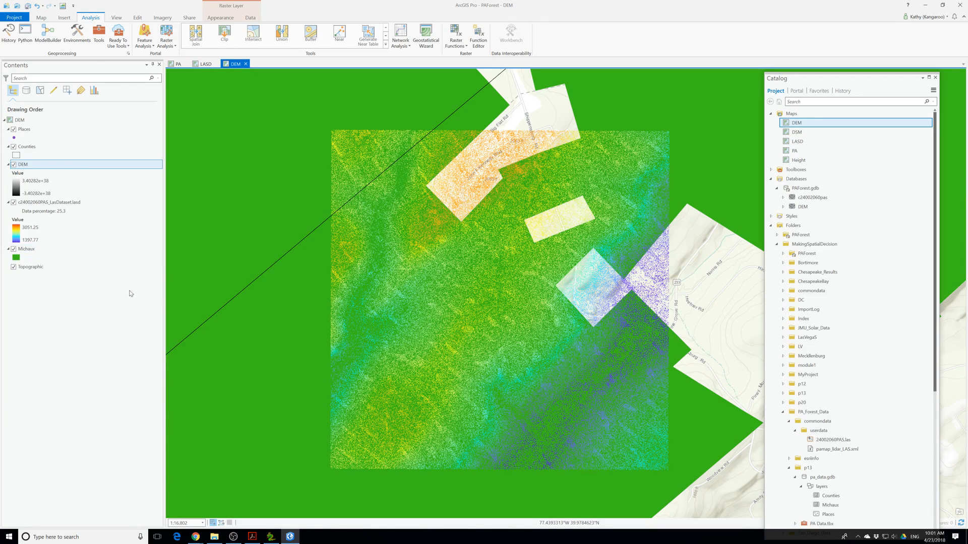
pyautogui.click(77, 34)
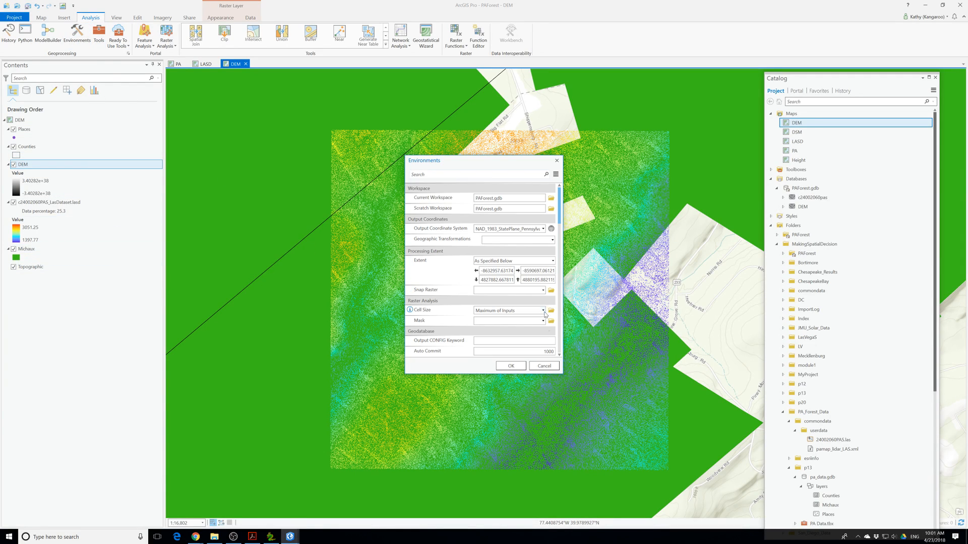
pyautogui.moveTo(562, 372); pyautogui.dragTo(747, 449)
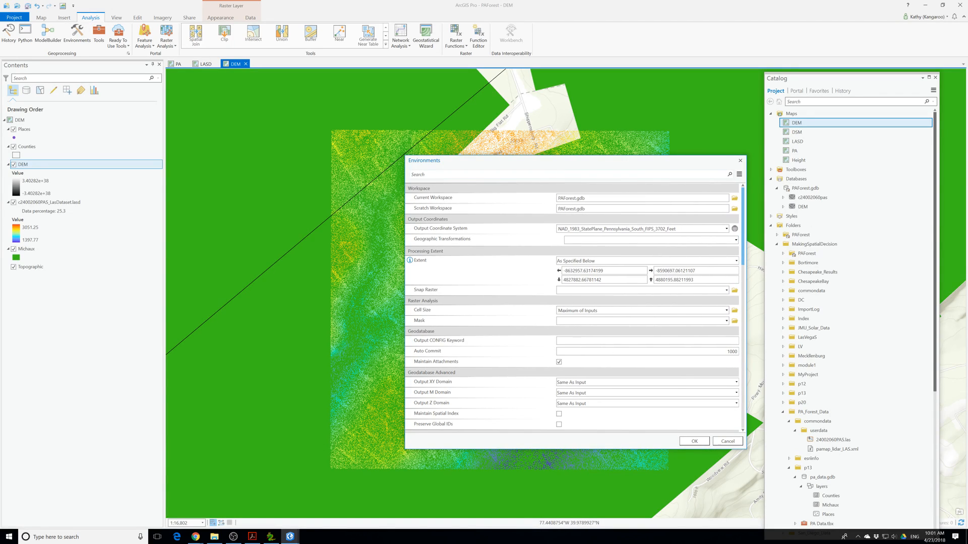
pyautogui.click(673, 261)
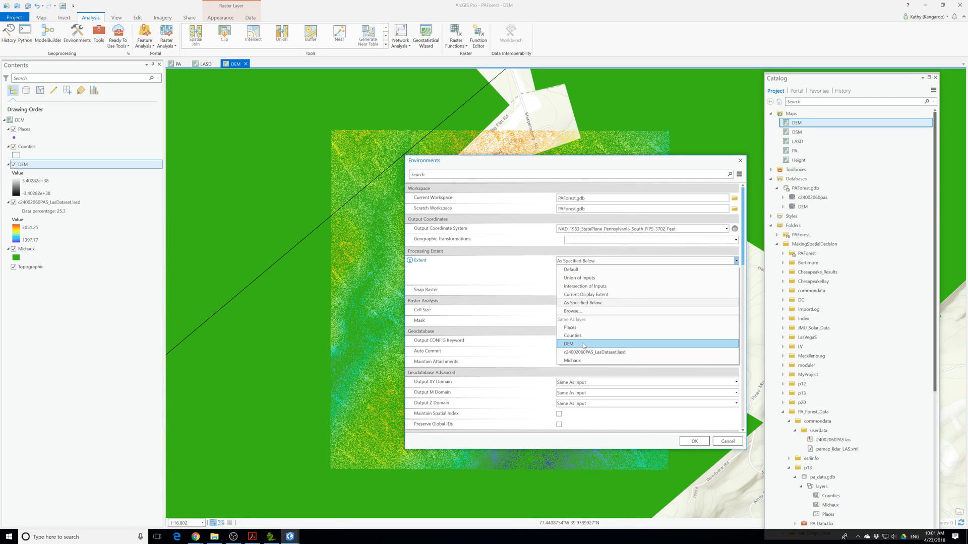
pyautogui.click(585, 311)
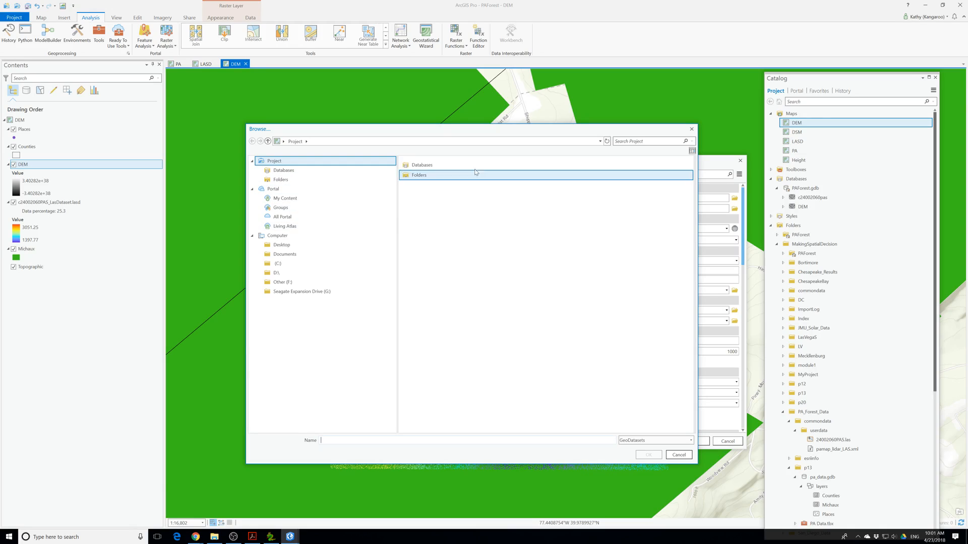
# Set the processing extent to the Michaux feature class from MakingSpatialDecision, PA_Forest_Data, p13, pa_data.gdb, layers, and apply the environment settings
pyautogui.doubleClick(424, 174)
pyautogui.click(415, 179)
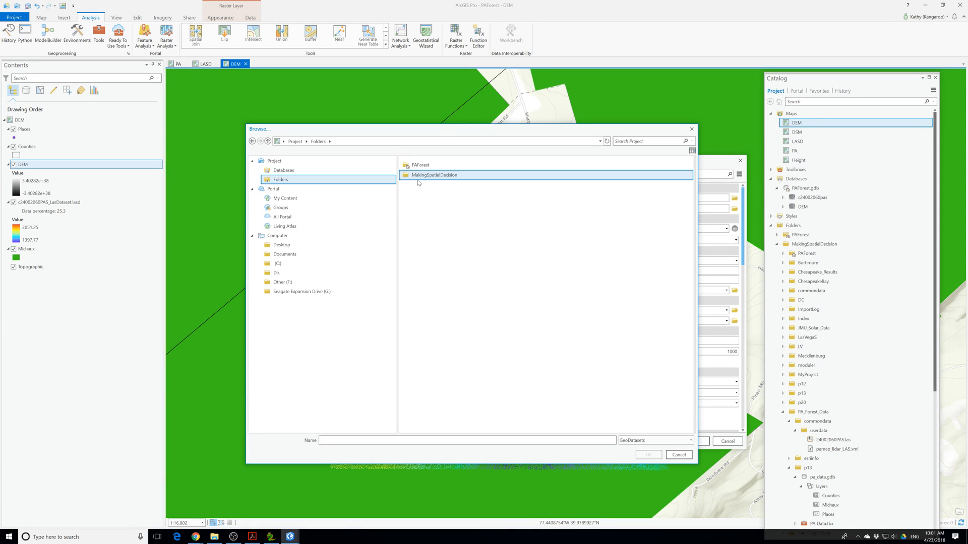
pyautogui.doubleClick(424, 175)
pyautogui.click(432, 339)
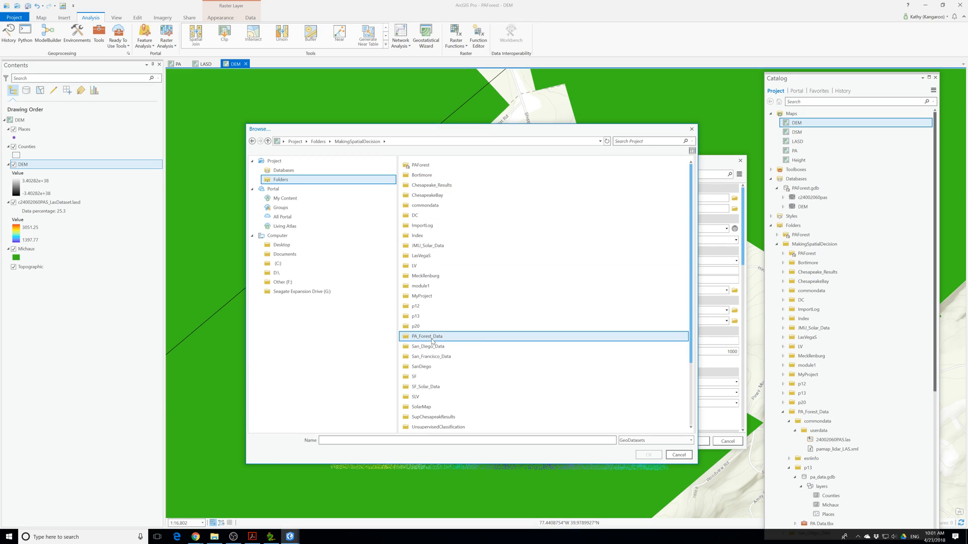
pyautogui.doubleClick(432, 339)
pyautogui.doubleClick(415, 185)
pyautogui.click(421, 167)
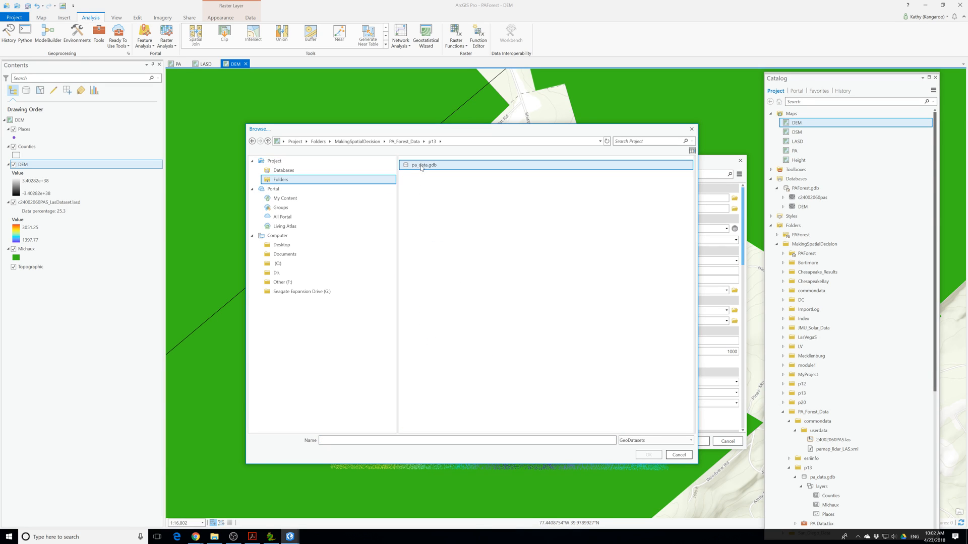
pyautogui.doubleClick(421, 166)
pyautogui.doubleClick(421, 165)
pyautogui.click(420, 175)
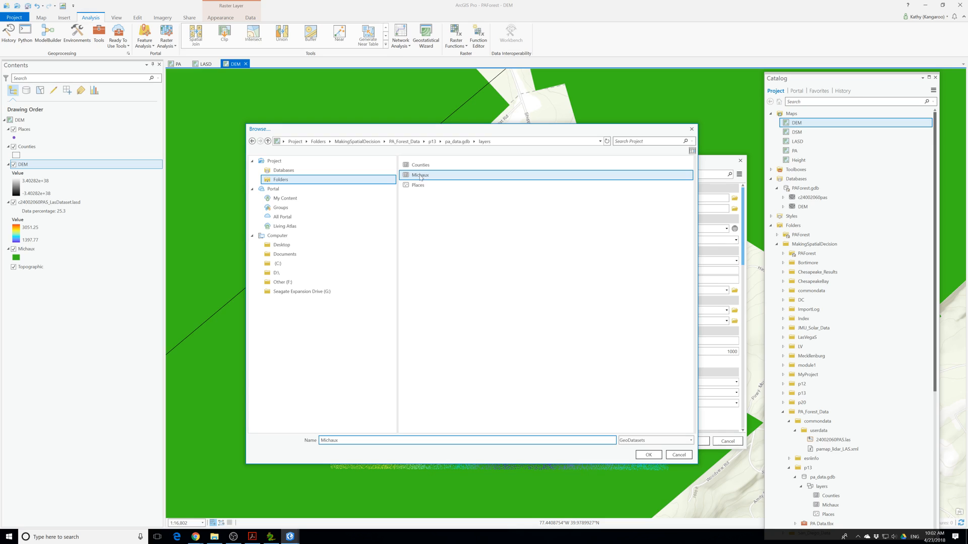
pyautogui.click(650, 455)
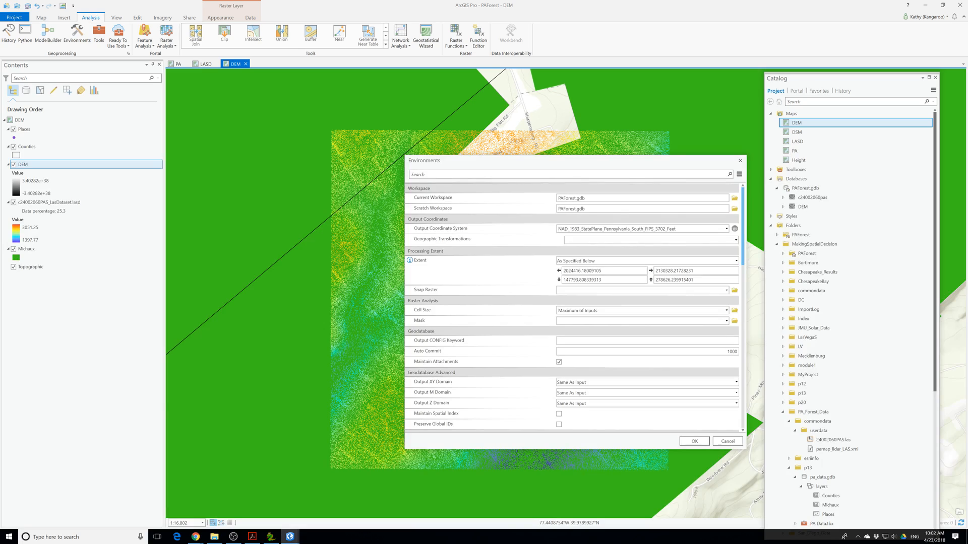
pyautogui.click(694, 443)
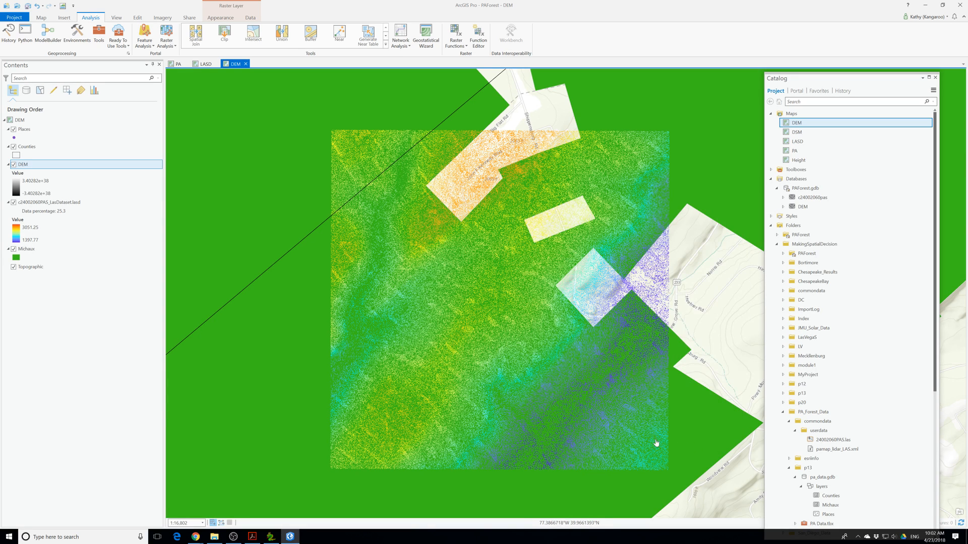
# Remove the DEM raster layer from the map and set c24002060PAS_LasDataset.lasd as input for a new LAS Dataset To Raster conversion
pyautogui.rightClick(32, 166)
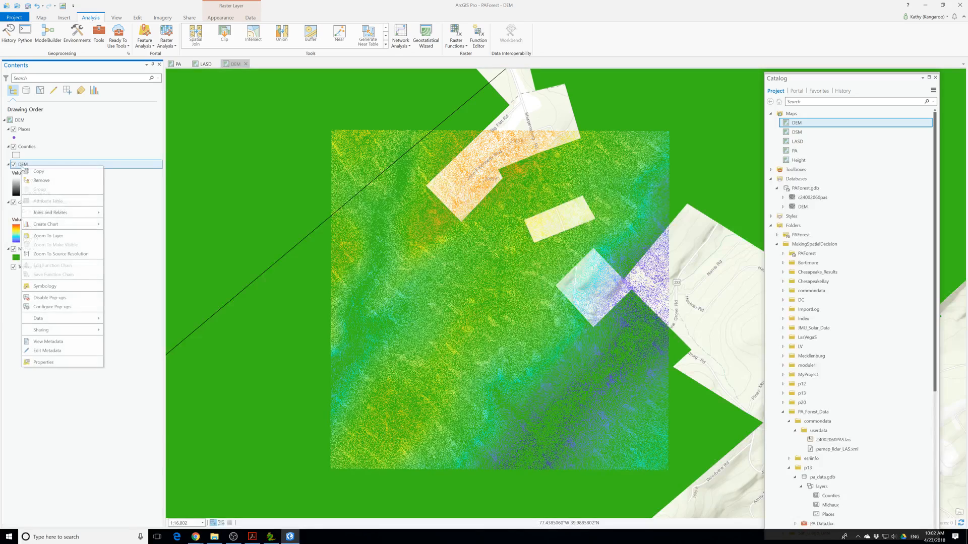
pyautogui.click(43, 180)
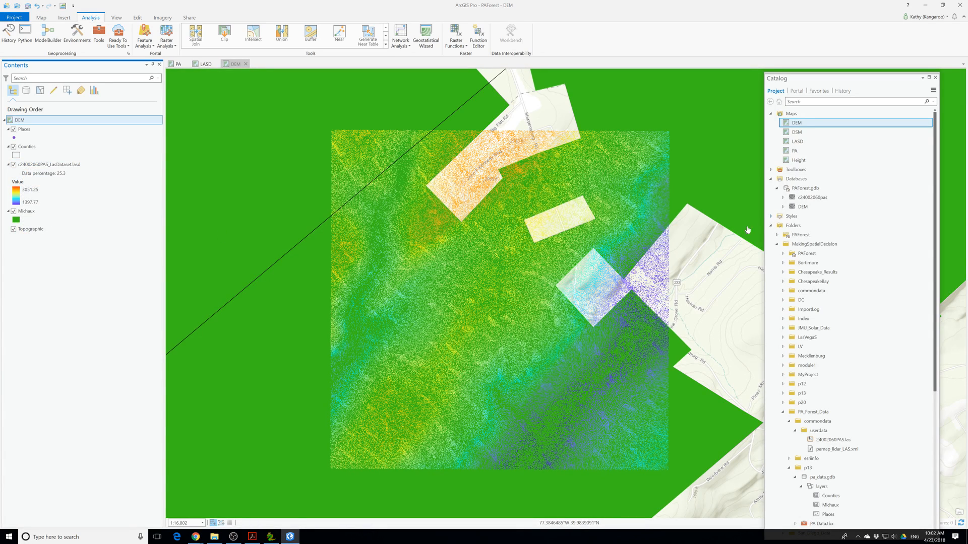
pyautogui.click(98, 32)
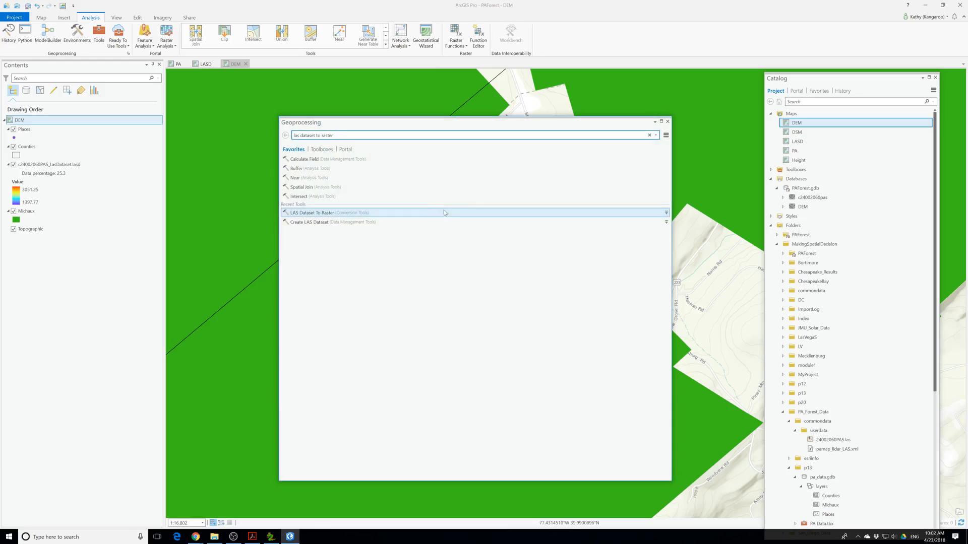
pyautogui.click(312, 213)
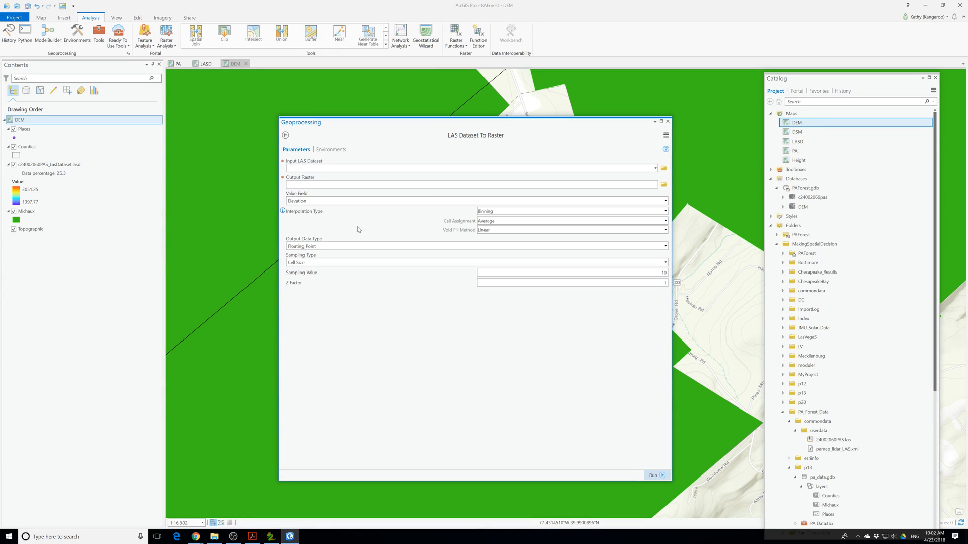
pyautogui.click(655, 169)
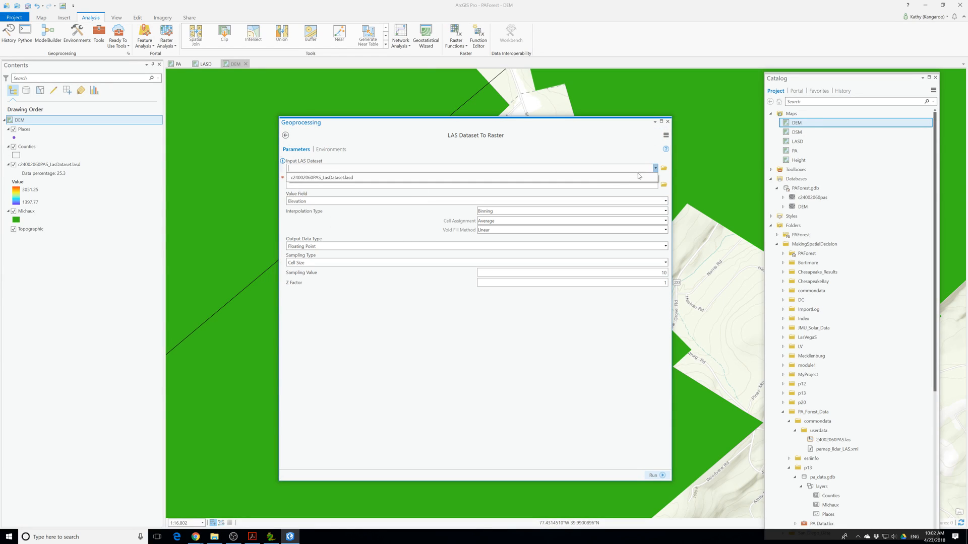
pyautogui.click(330, 180)
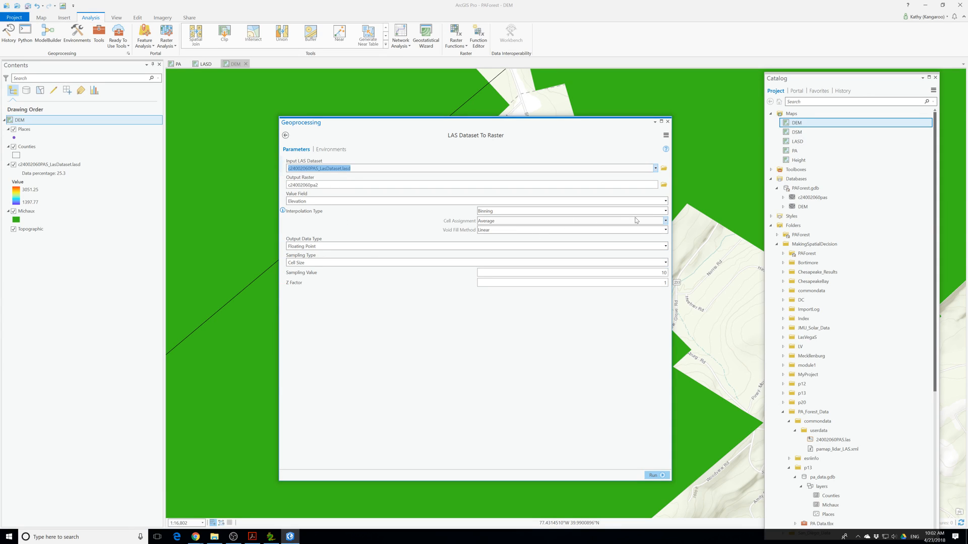
# Set cell assignment to Maximum and void fill method to Natural Neighbor, and run the LAS Dataset To Raster conversion
pyautogui.click(664, 221)
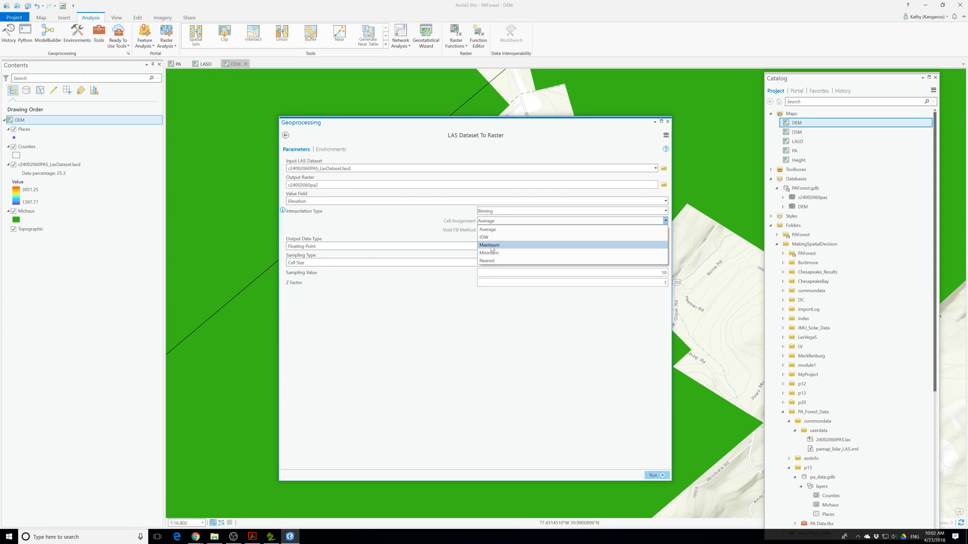
pyautogui.click(492, 246)
pyautogui.click(665, 230)
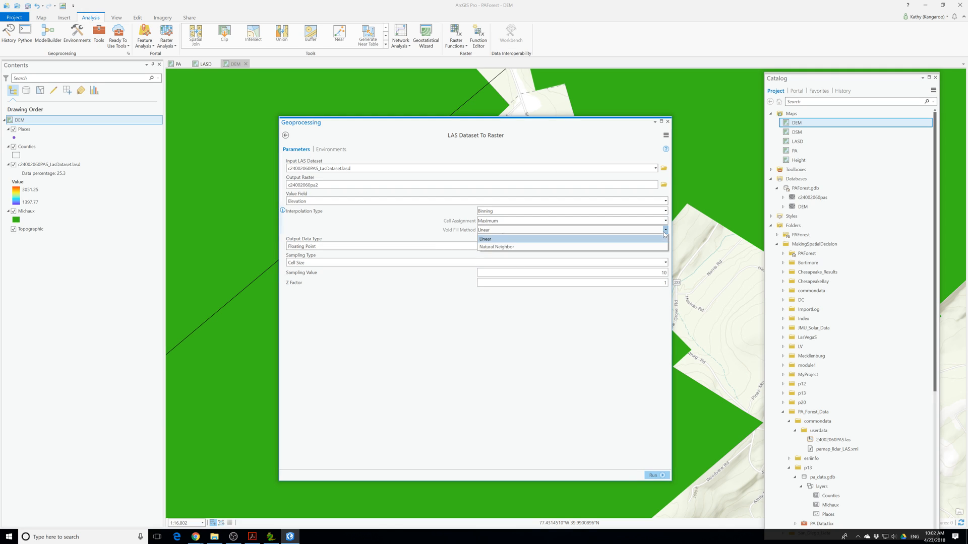
pyautogui.click(504, 252)
pyautogui.click(655, 475)
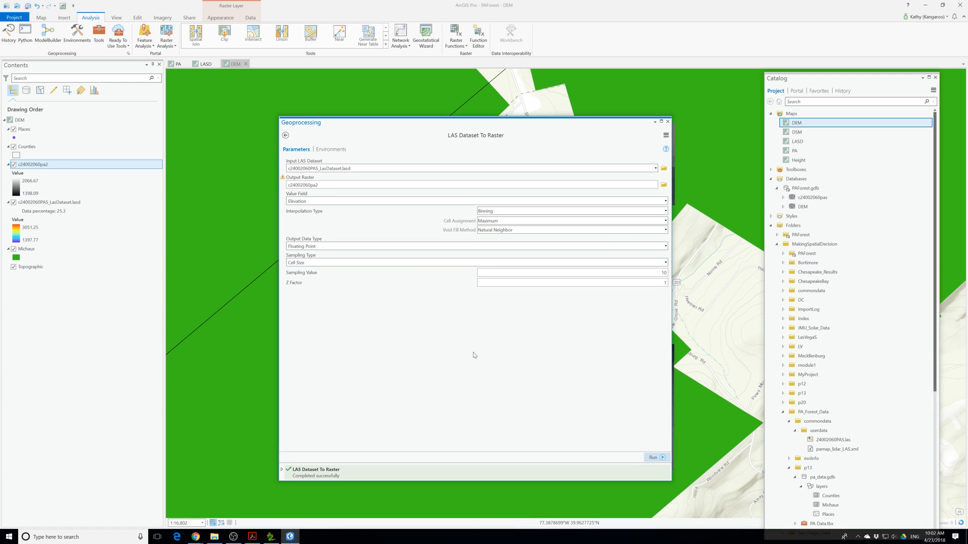
pyautogui.click(667, 121)
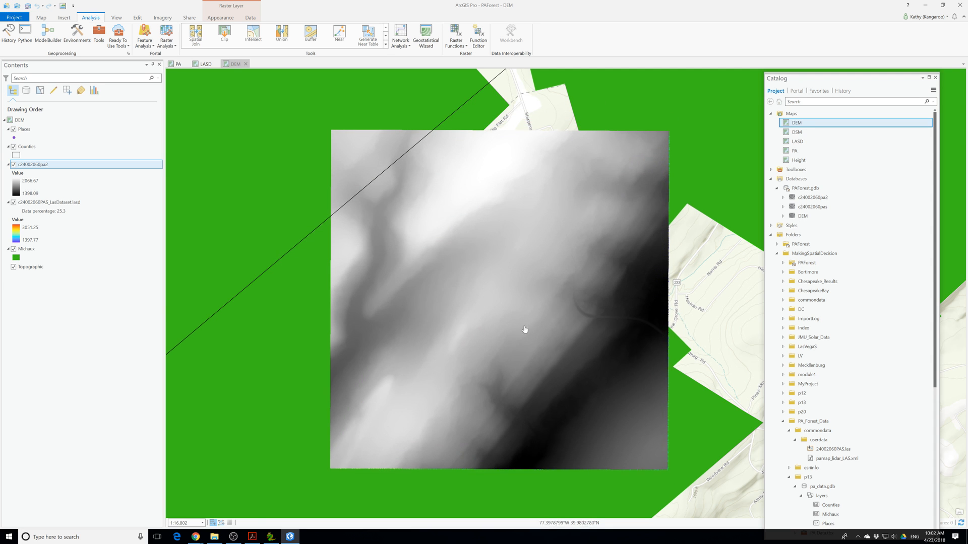
# Symbolize the c24002060pa2 raster layer in the DEM map with the Elevation #1 color scheme
pyautogui.scroll(-4, 446, 276)
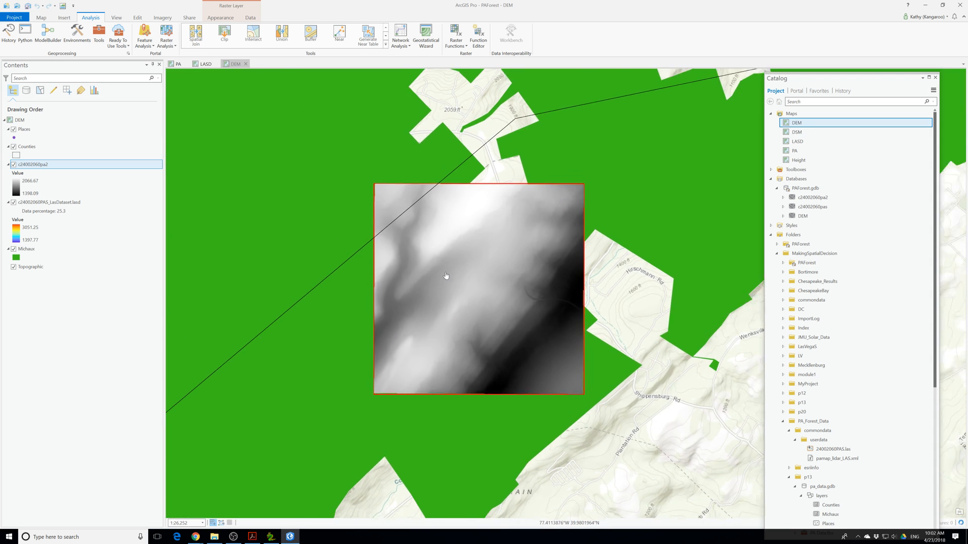
pyautogui.scroll(2, 446, 275)
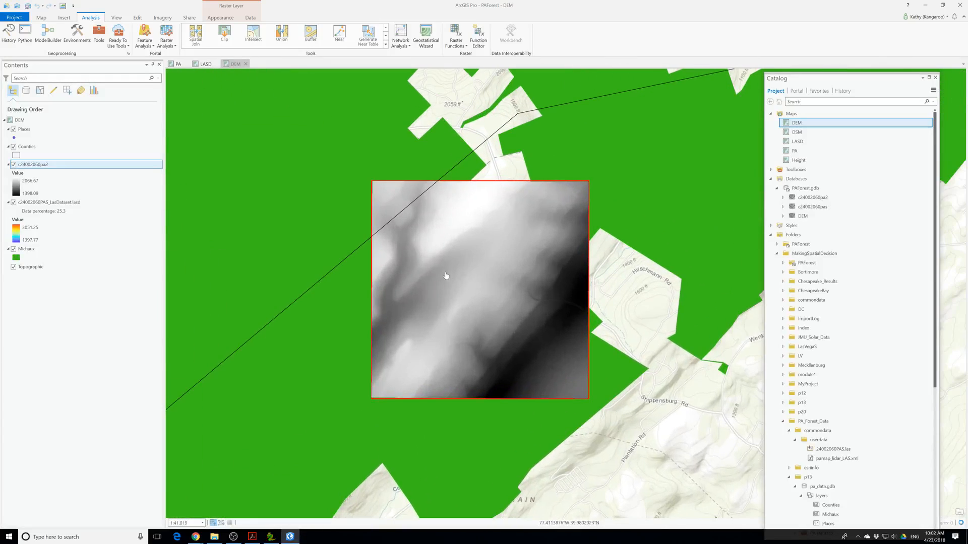
pyautogui.click(40, 166)
pyautogui.rightClick(40, 166)
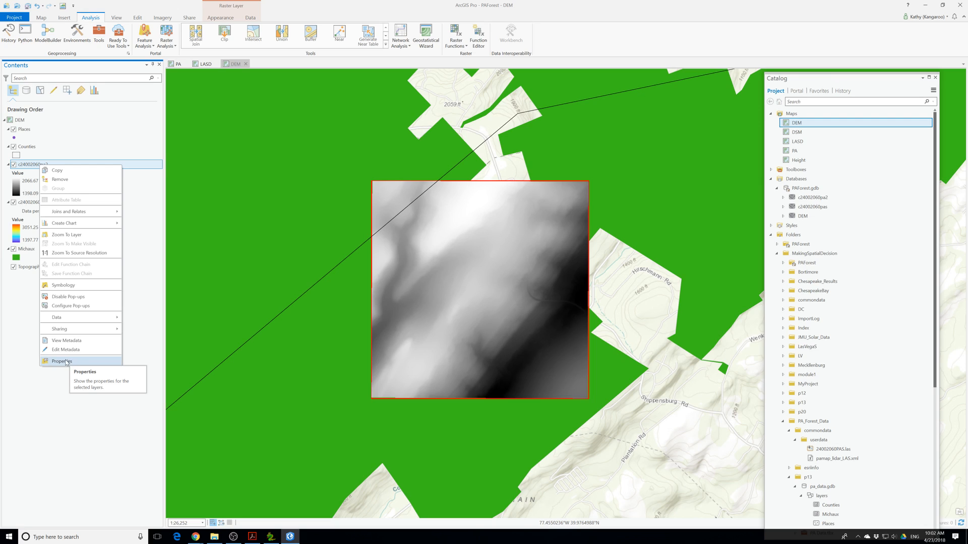
pyautogui.click(71, 286)
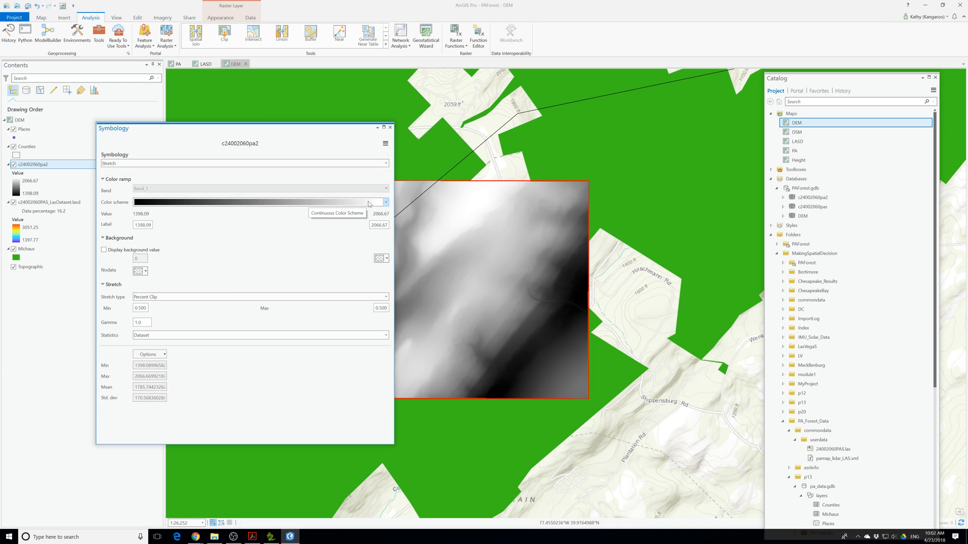
pyautogui.click(344, 203)
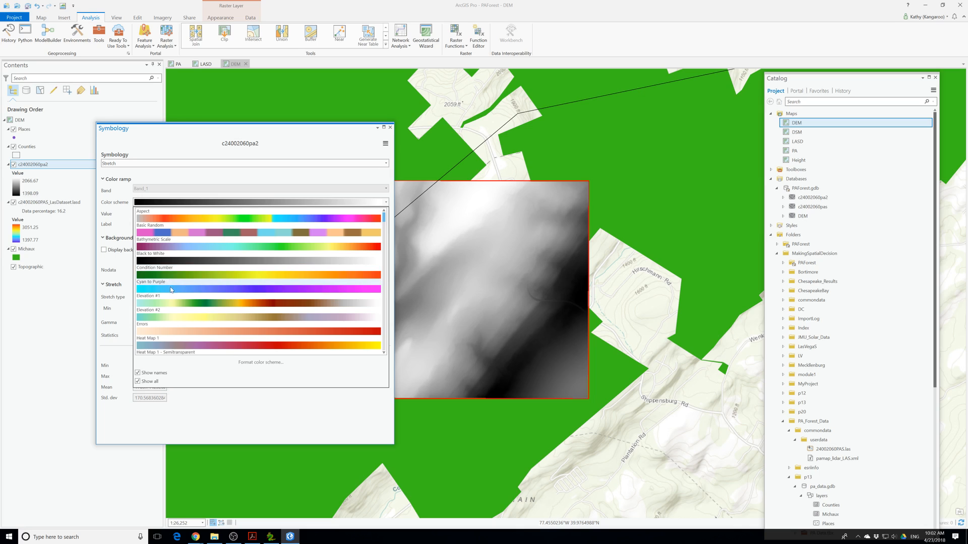
pyautogui.click(176, 302)
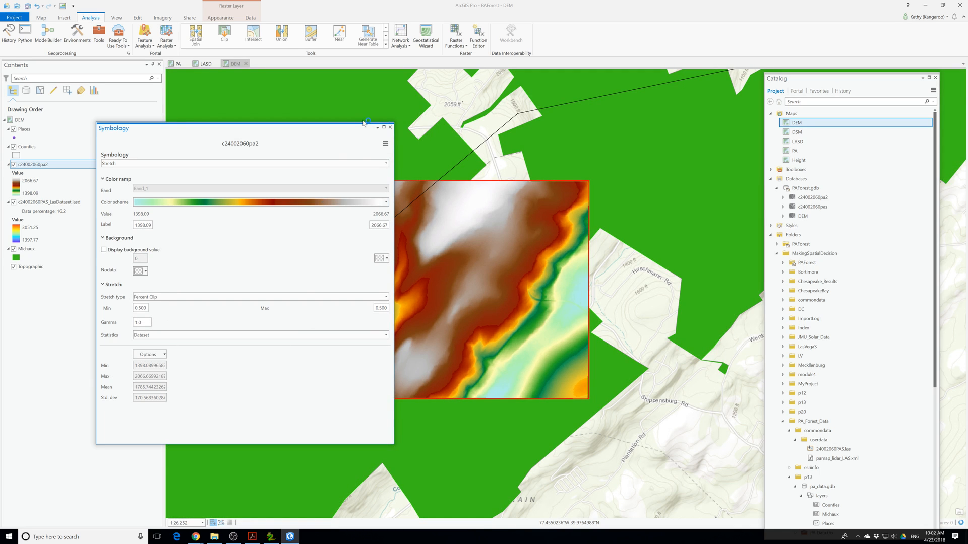
pyautogui.click(390, 128)
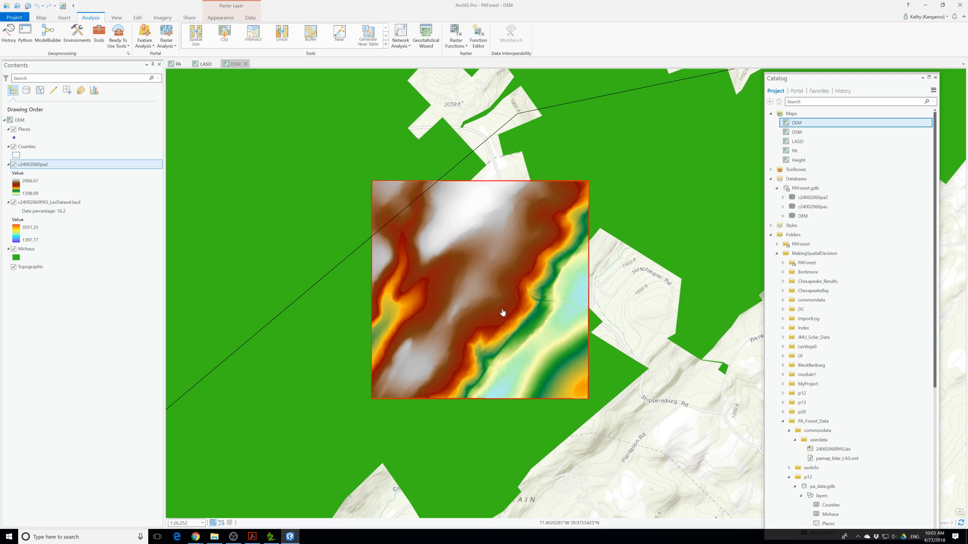
# Rename the c24002060pa2 raster layer as DEM
pyautogui.click(32, 166)
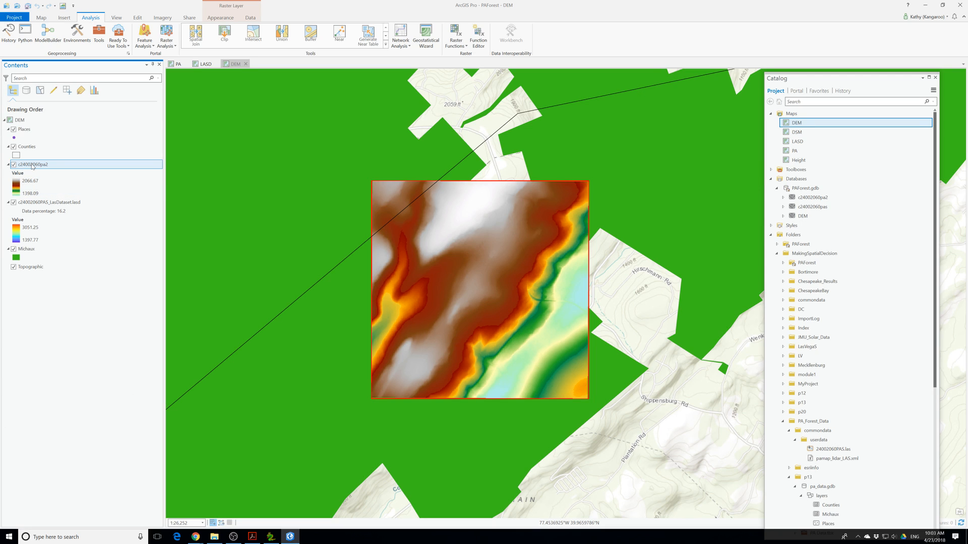
pyautogui.click(33, 165)
pyautogui.write('DEM')
pyautogui.press('Return')
# Open the DSM map and filter its c24002060PAS_LasDataset.lasd layer to first return points
pyautogui.doubleClick(797, 133)
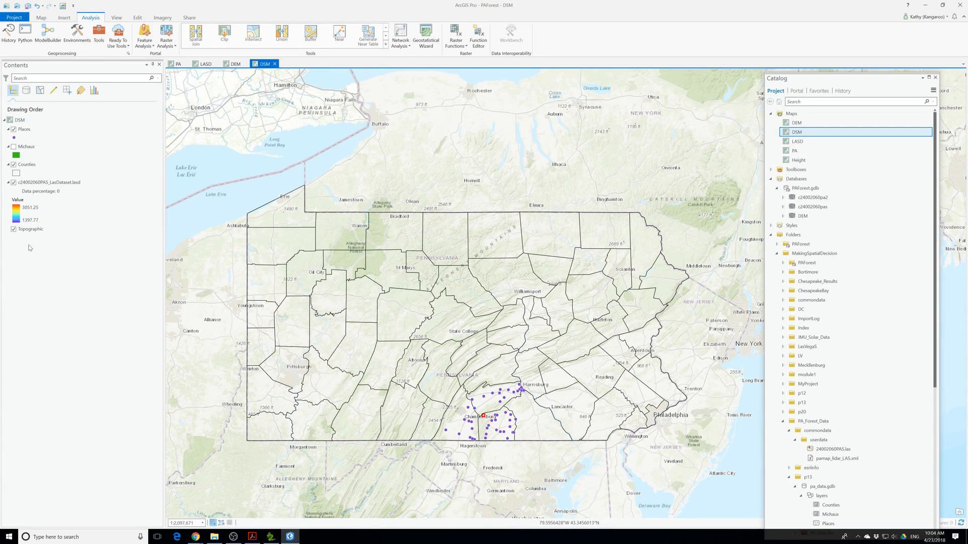
pyautogui.click(36, 184)
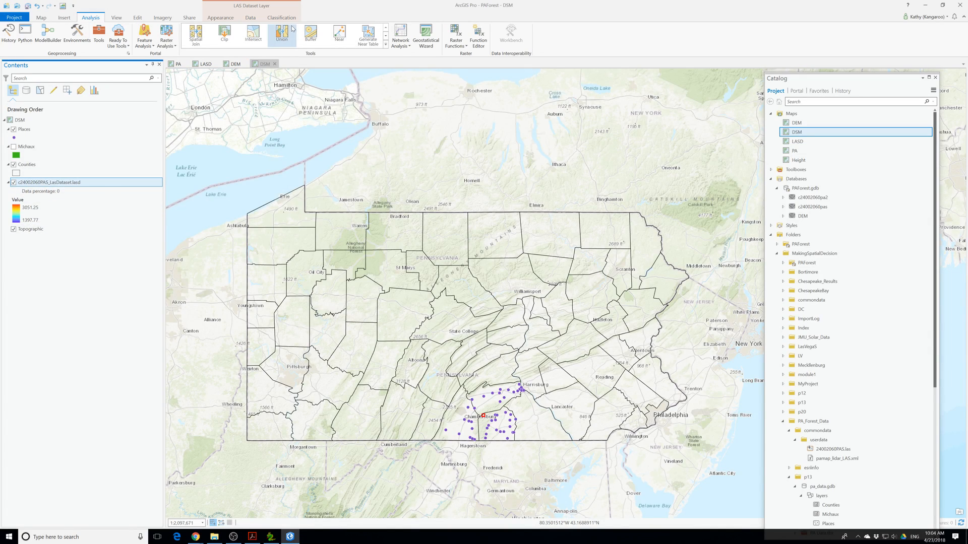
pyautogui.click(222, 18)
pyautogui.click(331, 46)
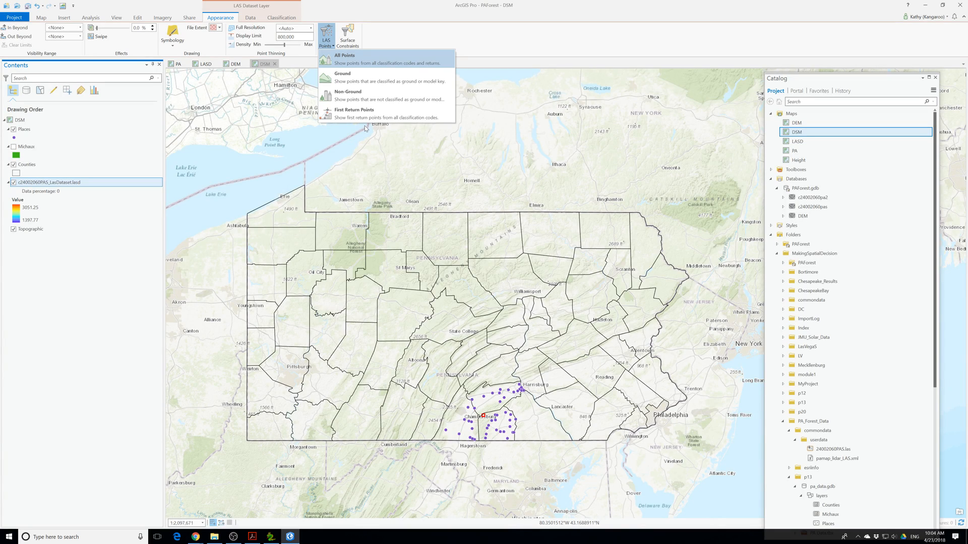
pyautogui.click(353, 117)
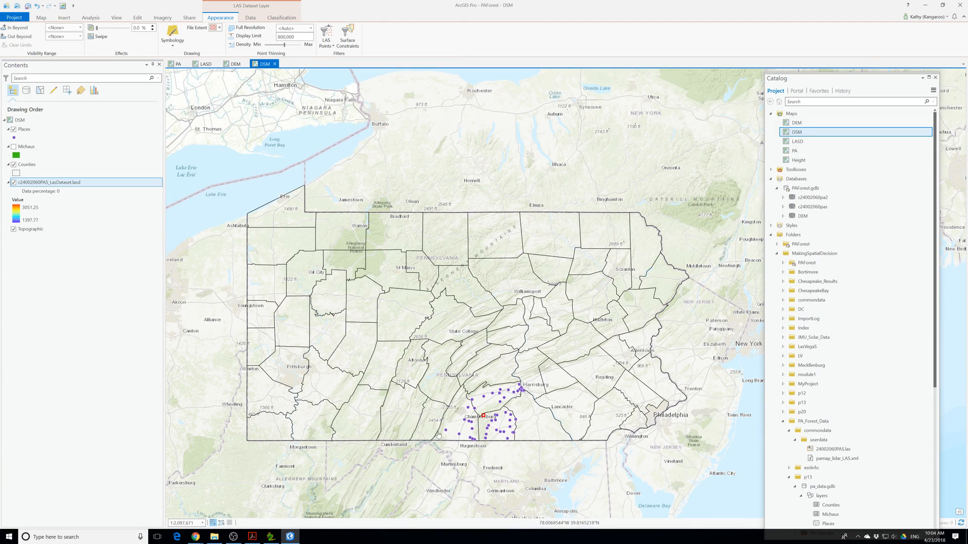
# Set the LAS dataset layer's point display limit to 2,500,000 in the DSM map
pyautogui.scroll(6, 486, 425)
pyautogui.scroll(4, 487, 426)
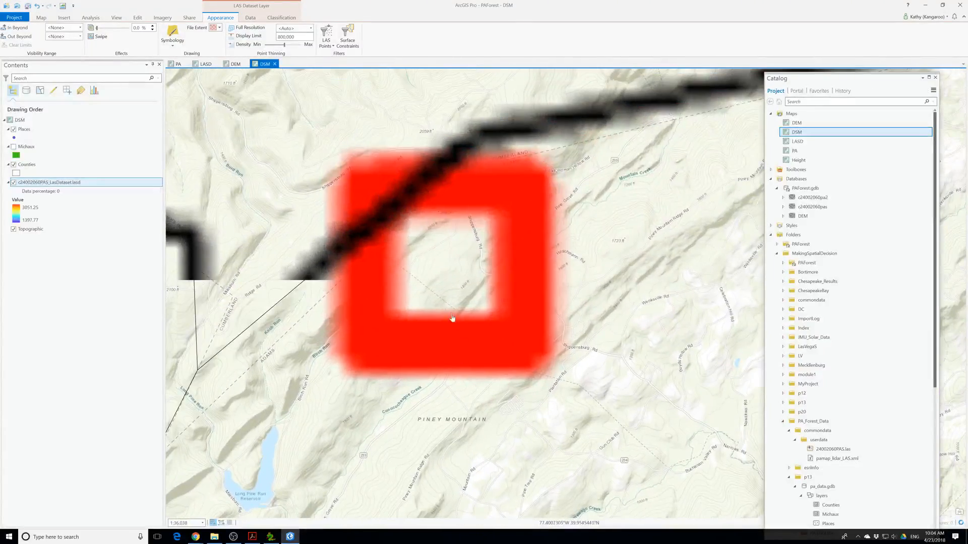
pyautogui.scroll(2, 454, 320)
pyautogui.moveTo(453, 312); pyautogui.dragTo(459, 329)
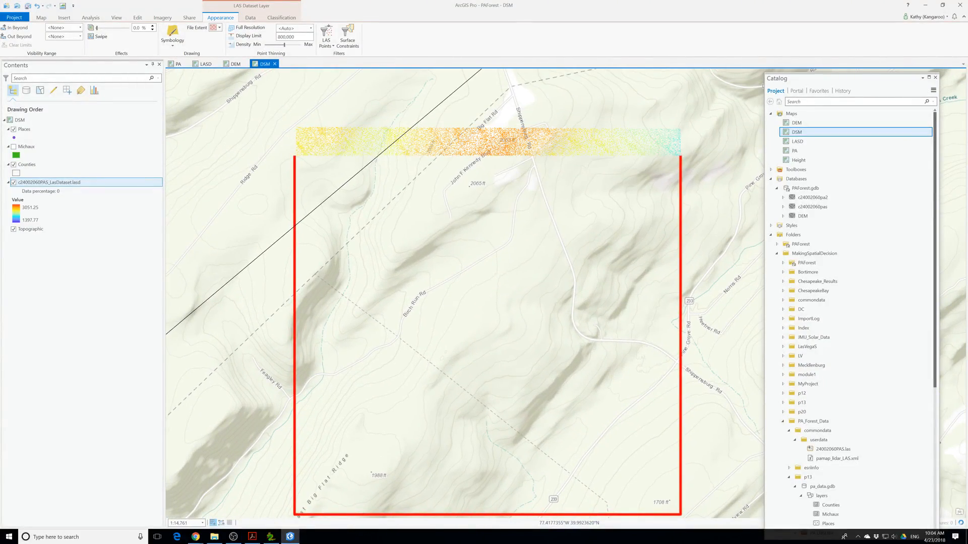
pyautogui.moveTo(285, 47); pyautogui.dragTo(262, 39)
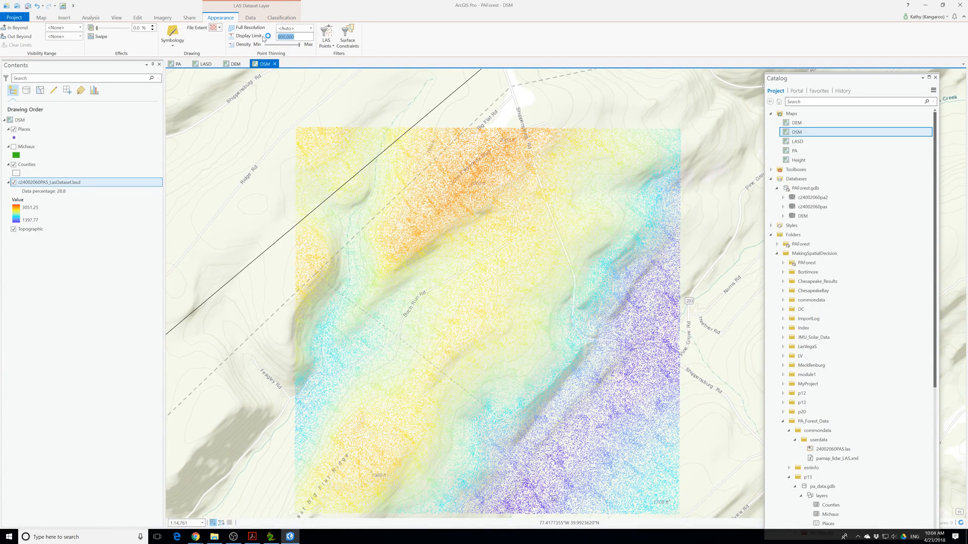
pyautogui.write('2,500,0')
pyautogui.write('00')
pyautogui.press('Return')
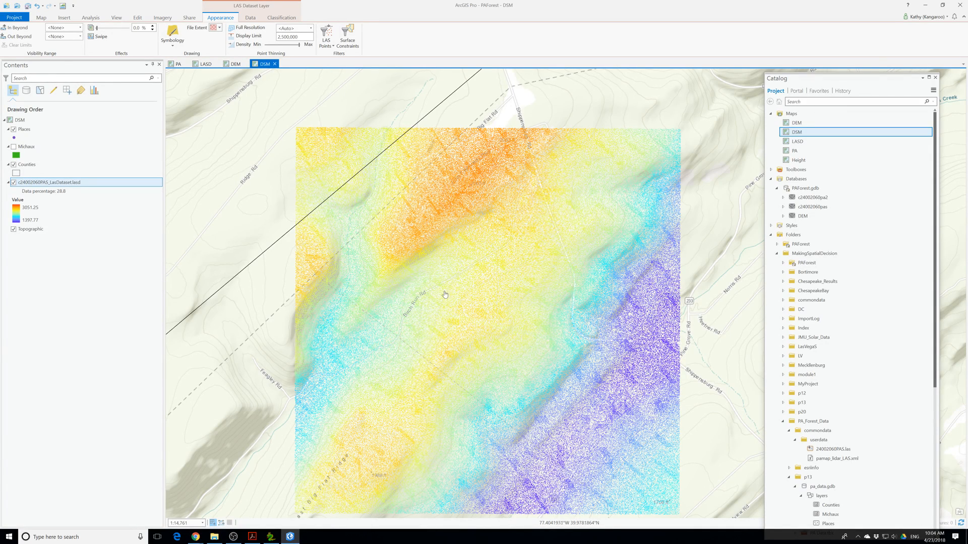
# Open the LAS Dataset To Raster tool and set c24002060PAS_LasDataset.lasd as the input LAS dataset
pyautogui.click(90, 18)
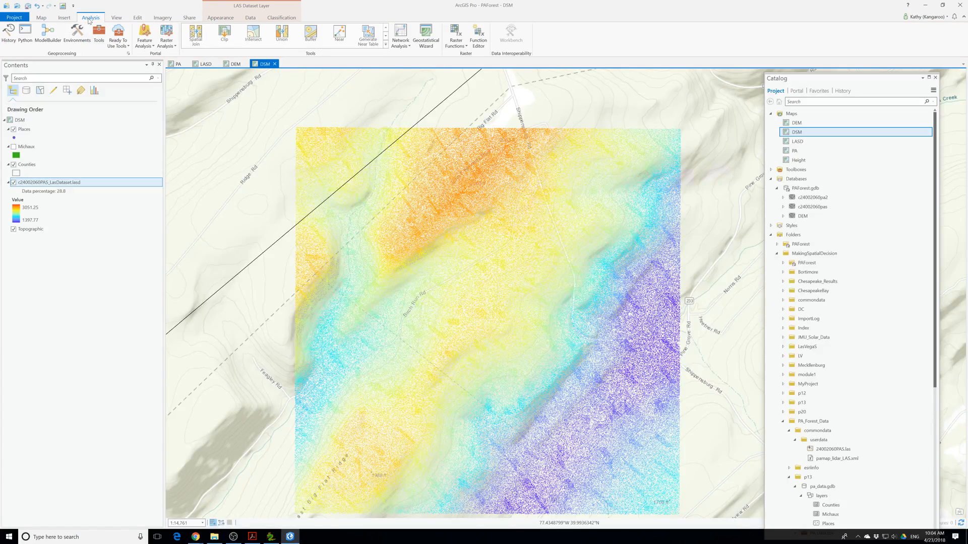
pyautogui.click(99, 34)
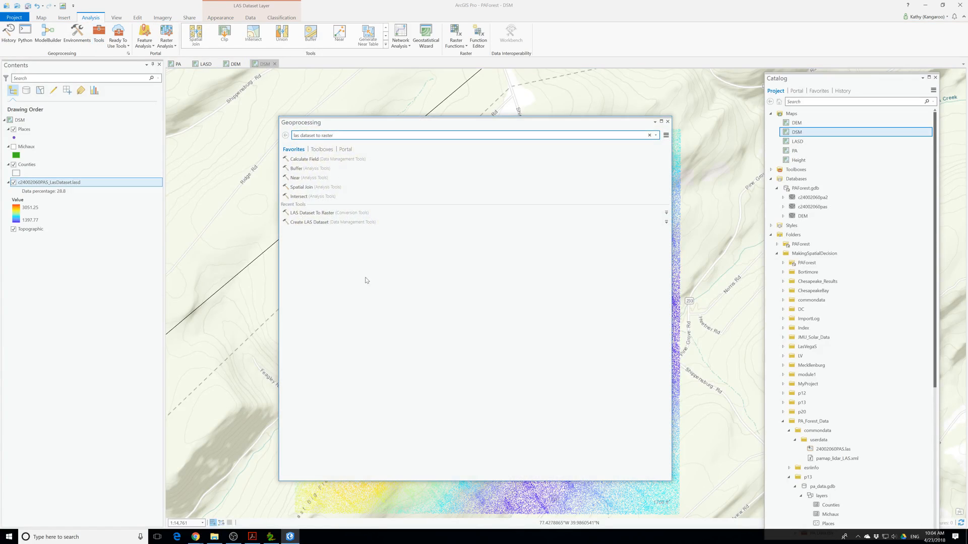
pyautogui.click(309, 214)
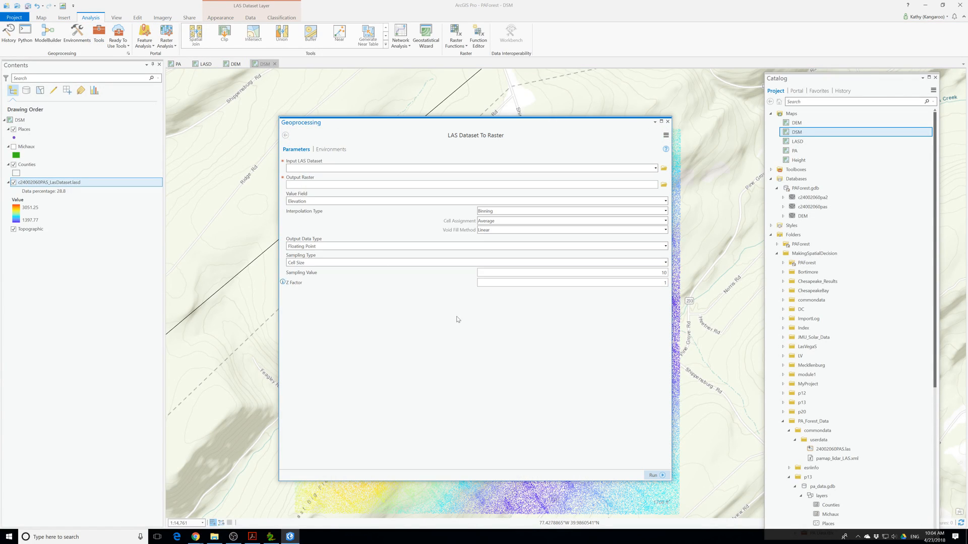
pyautogui.click(656, 168)
pyautogui.click(313, 176)
pyautogui.click(656, 168)
pyautogui.click(625, 180)
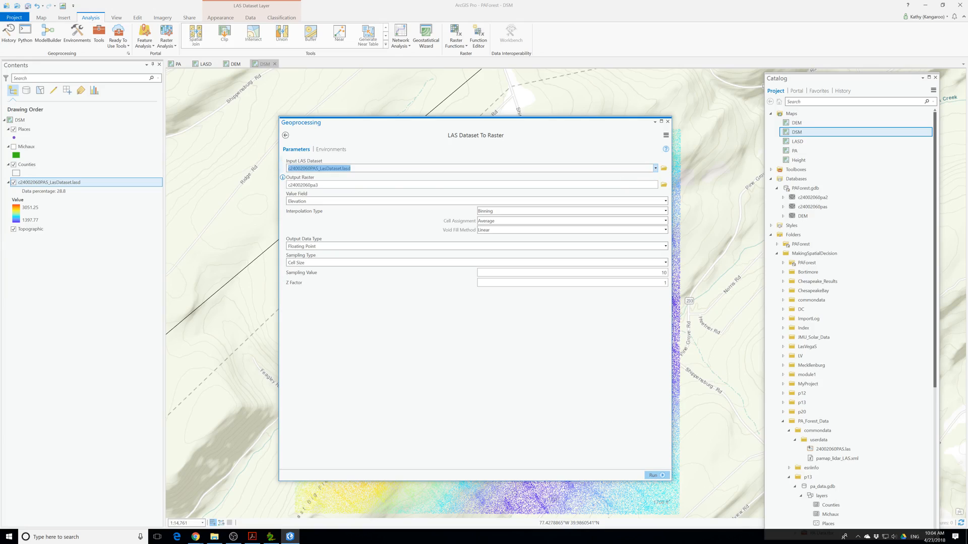
# Set cell assignment to Maximum and void fill method to Natural Neighbor, and run the conversion for the first-return raster
pyautogui.click(515, 220)
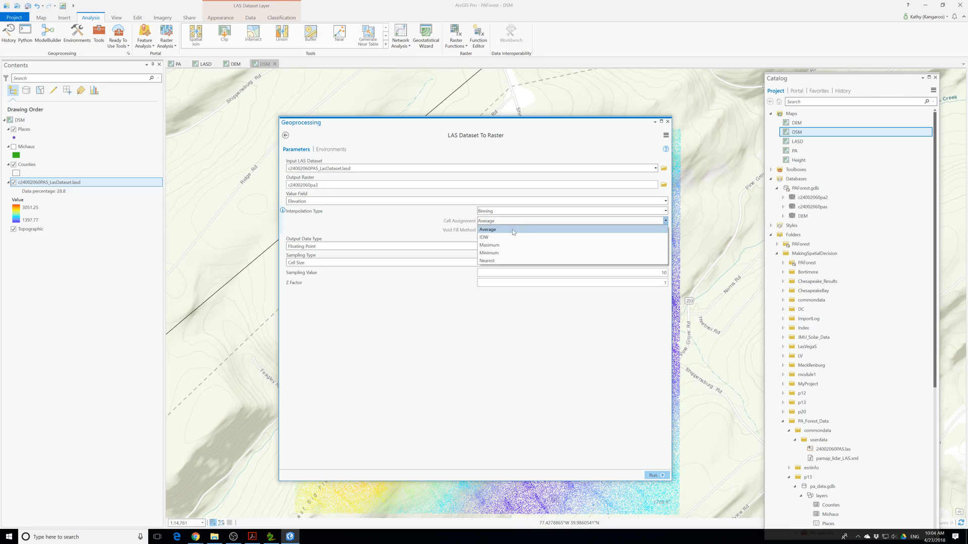
pyautogui.click(520, 245)
pyautogui.click(522, 231)
pyautogui.click(510, 264)
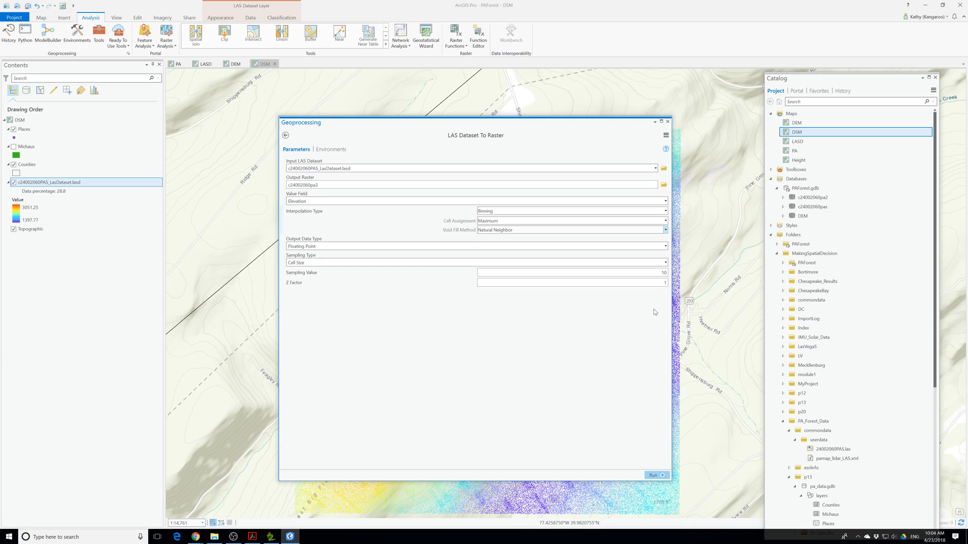
pyautogui.click(658, 476)
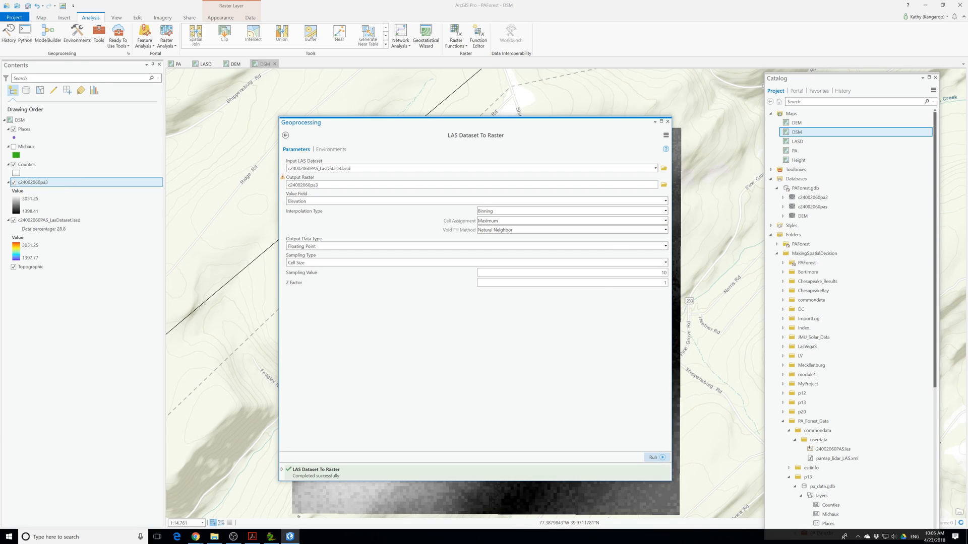
pyautogui.click(668, 121)
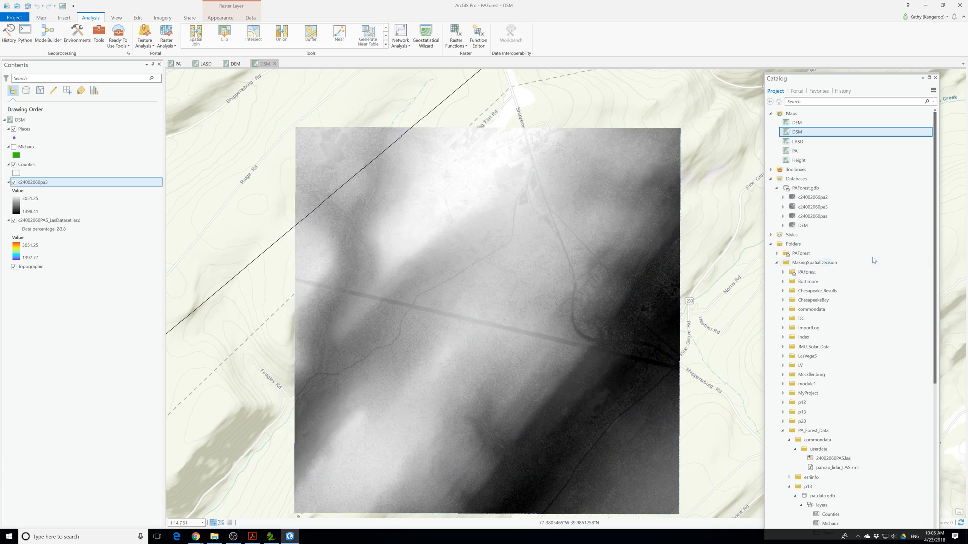
# Delete the Height map from the project
pyautogui.rightClick(798, 161)
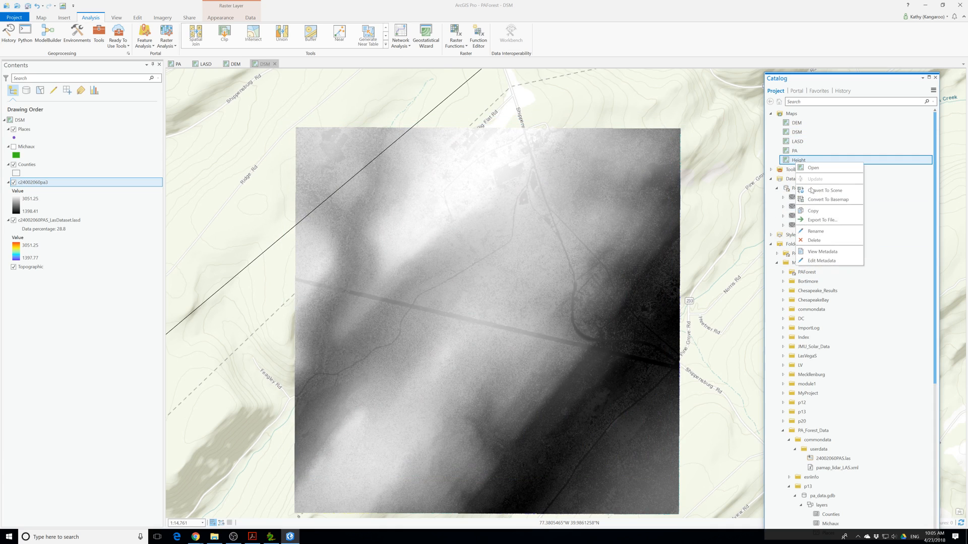
pyautogui.click(815, 239)
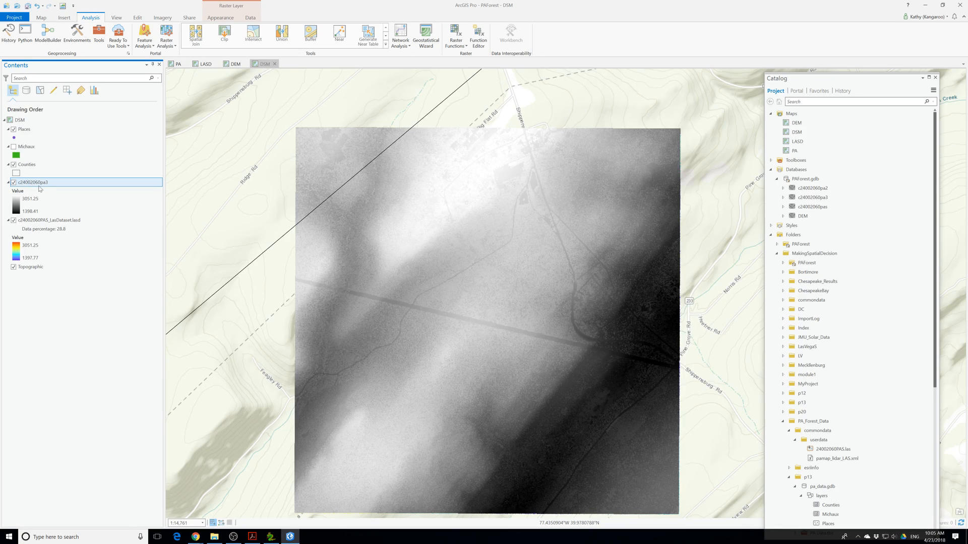
# Rename the c24002060pa3 raster layer as DSM
pyautogui.click(37, 186)
pyautogui.click(36, 182)
pyautogui.moveTo(46, 183); pyautogui.dragTo(24, 190)
pyautogui.press('BackSpace')
pyautogui.press('Delete')
pyautogui.press('Return')
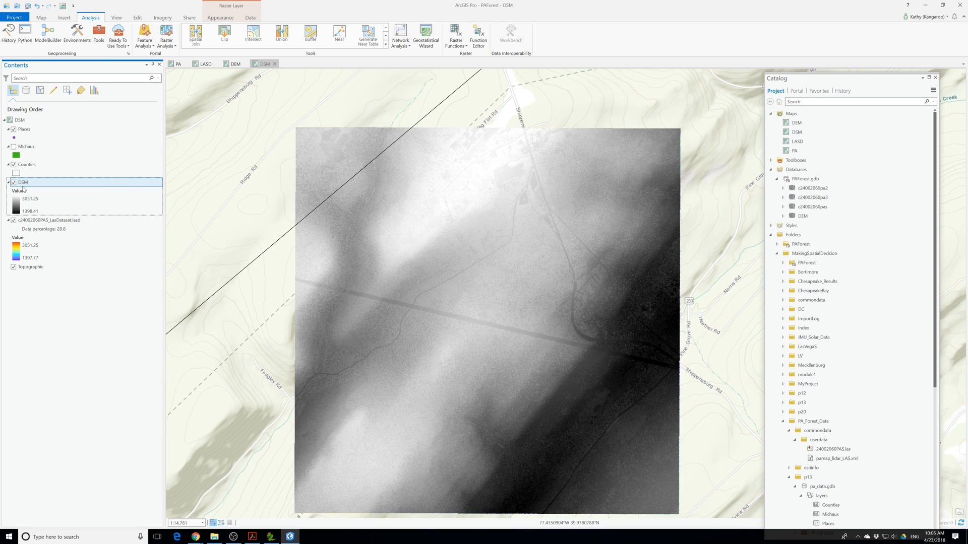
# Symbolize the DSM raster layer with the Elevation #1 color scheme
pyautogui.rightClick(24, 184)
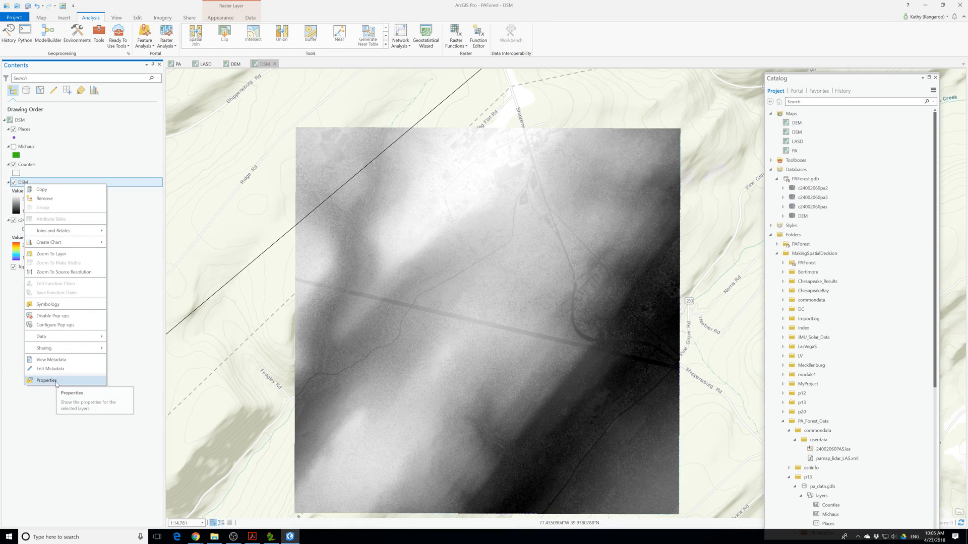
pyautogui.click(48, 304)
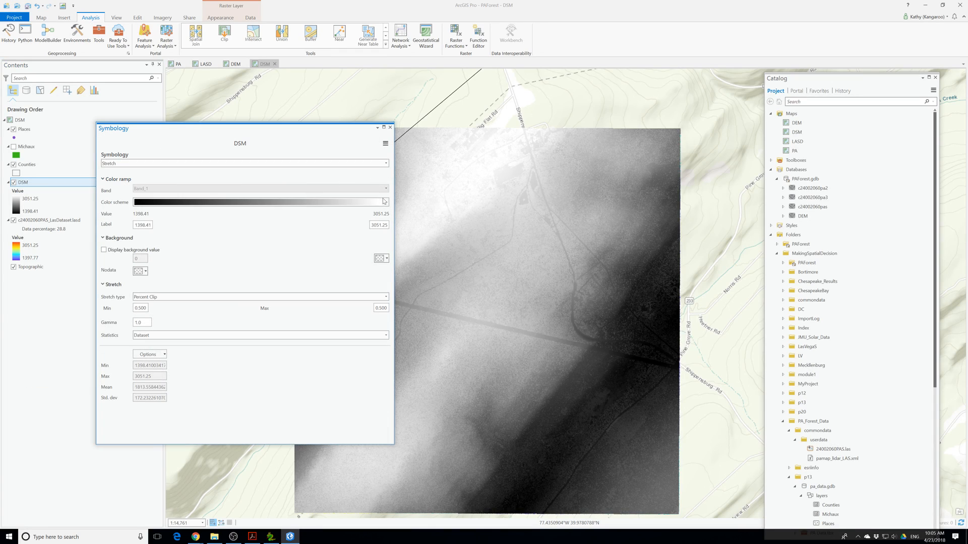
pyautogui.click(387, 203)
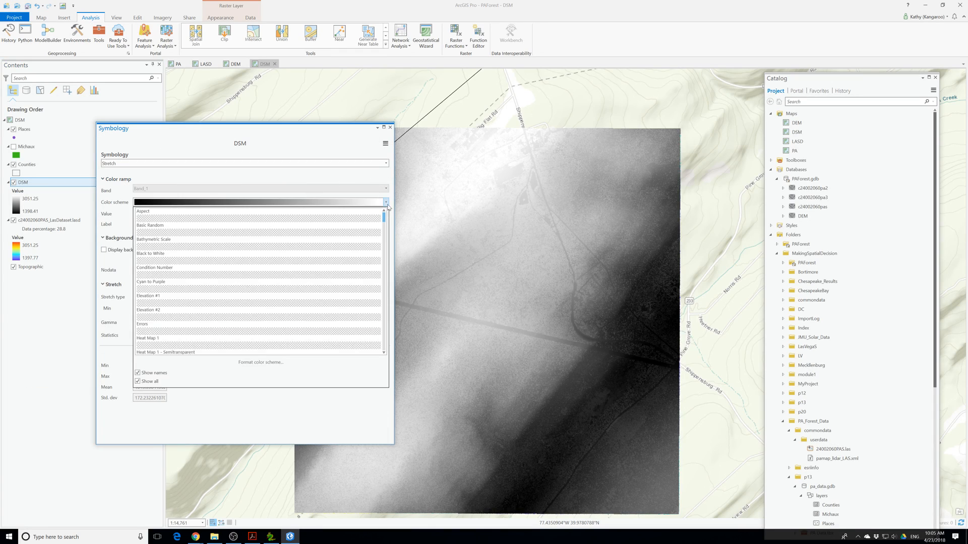
pyautogui.click(166, 302)
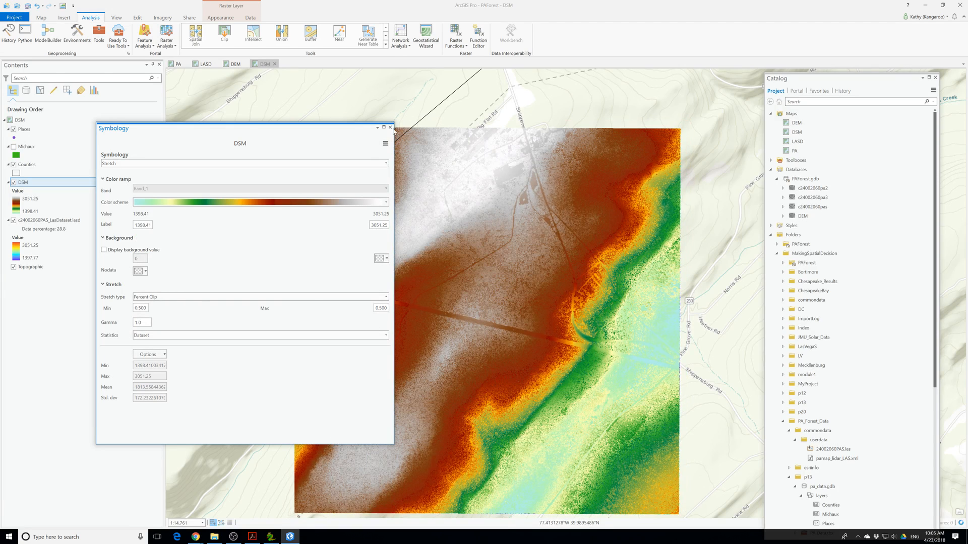
pyautogui.click(390, 127)
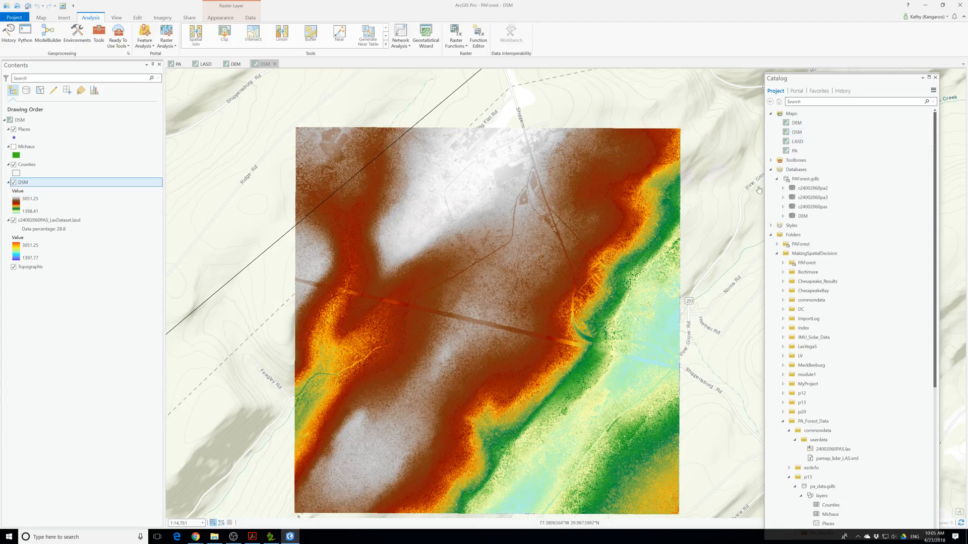
# Duplicate the DSM map within the project's maps
pyautogui.rightClick(796, 133)
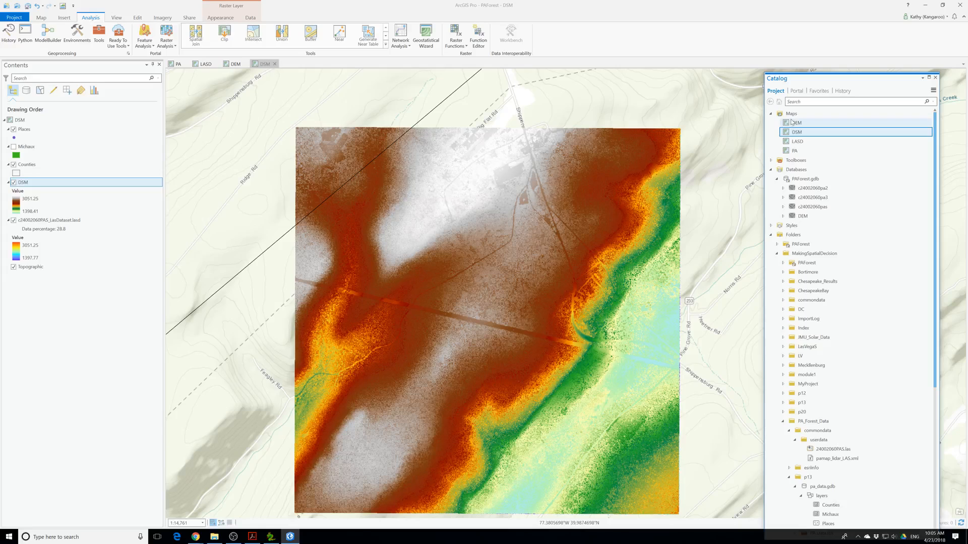
pyautogui.rightClick(792, 114)
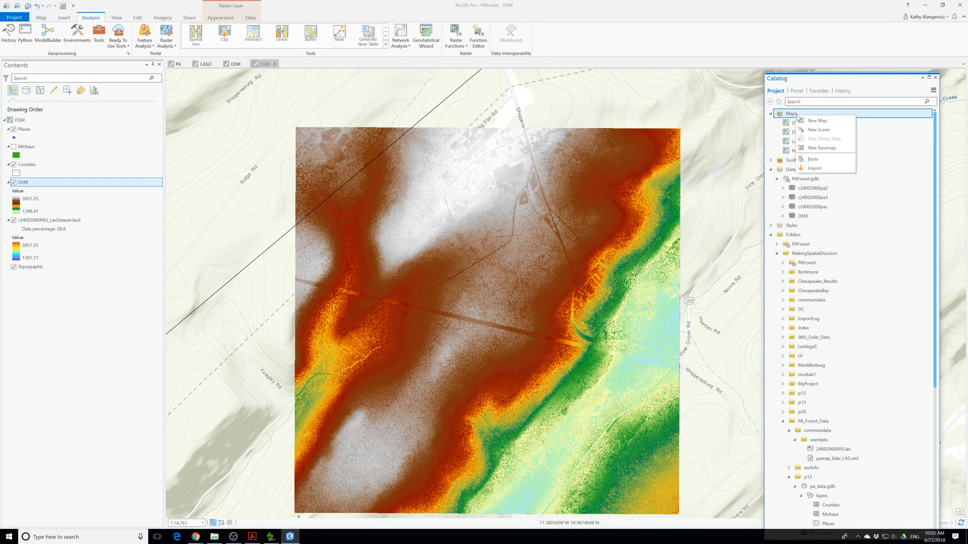
pyautogui.click(814, 160)
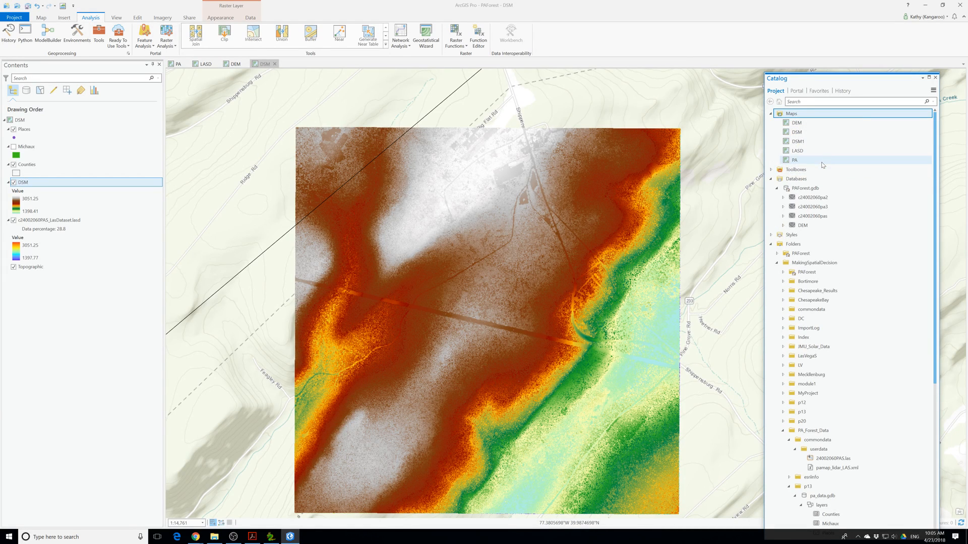
# Rename the duplicated DSM1 map as Height and open it
pyautogui.click(789, 161)
pyautogui.click(801, 144)
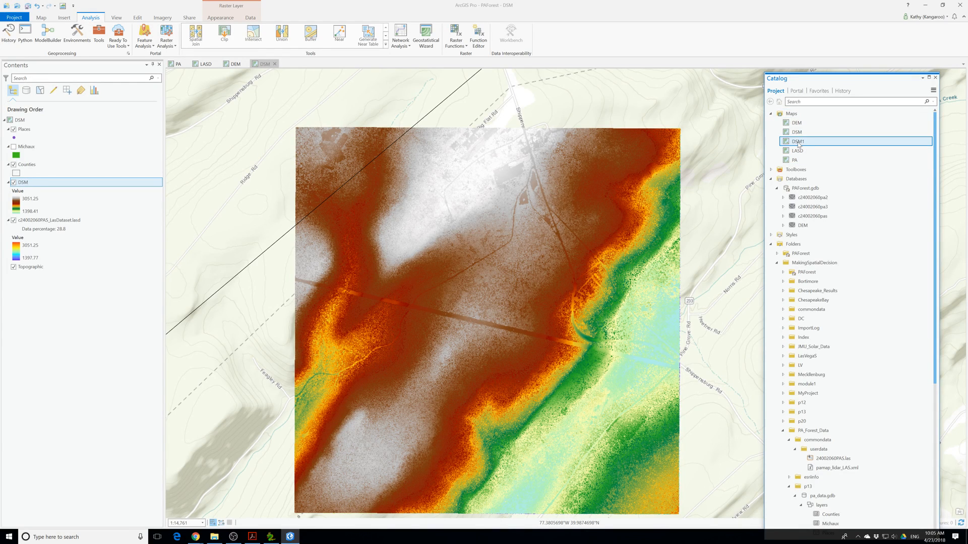
pyautogui.click(799, 142)
pyautogui.write('Hei')
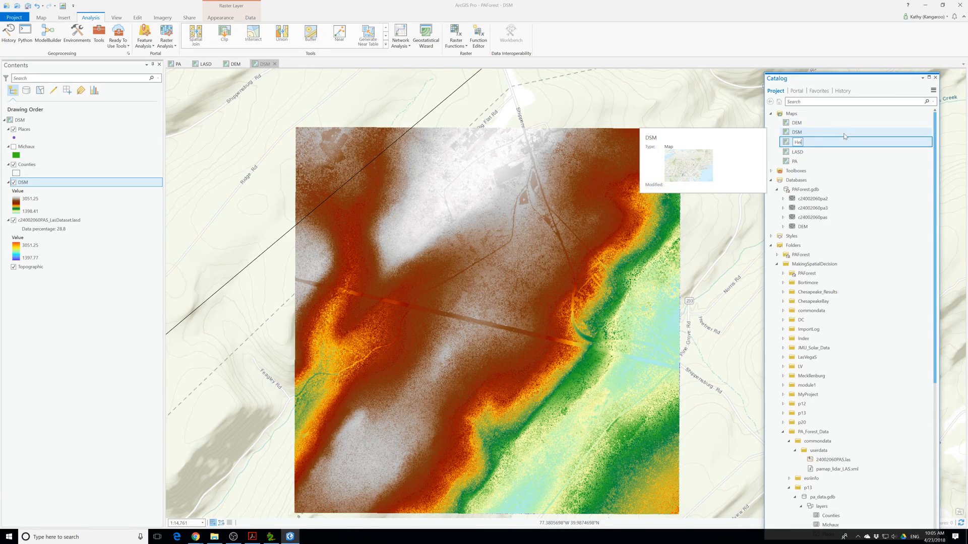
pyautogui.write('ght')
pyautogui.press('Return')
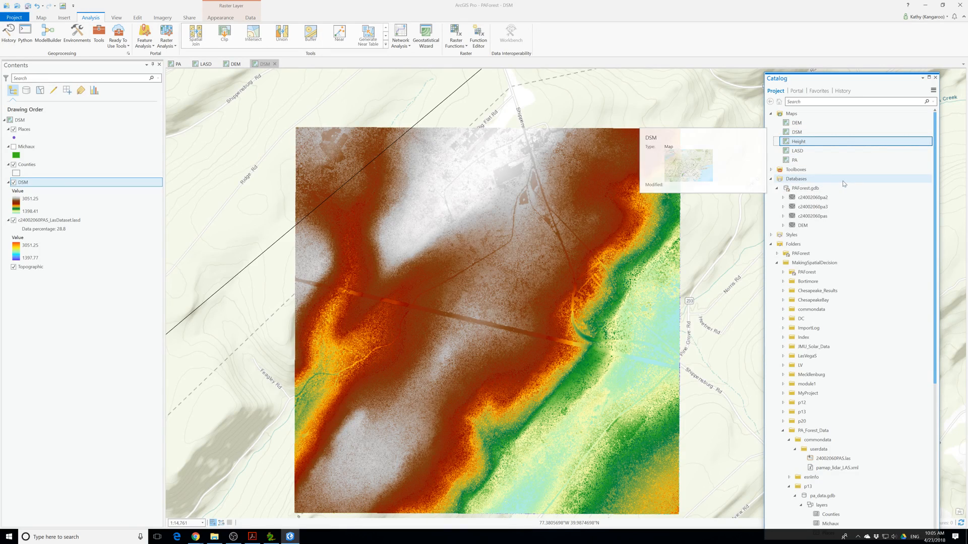
pyautogui.doubleClick(784, 145)
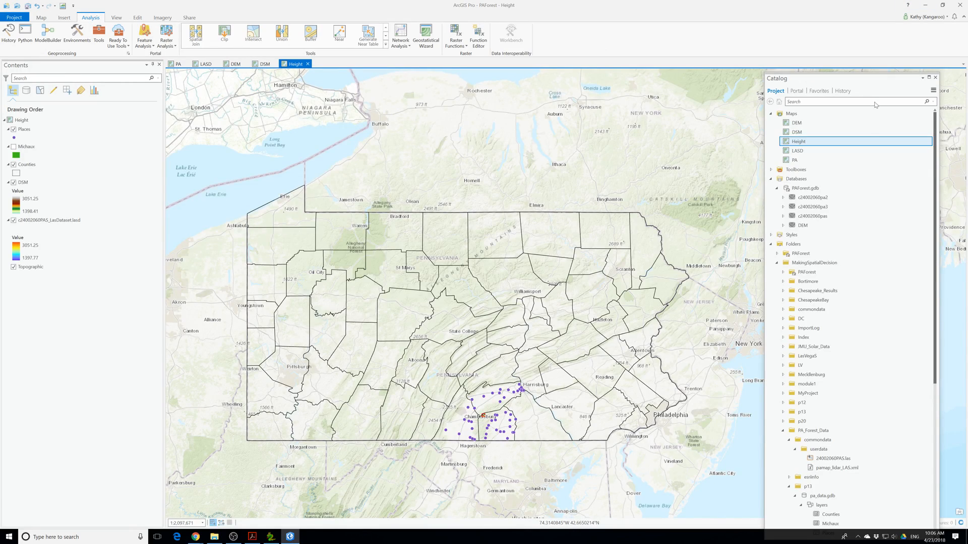
# Try adding the DEM raster from PAForest.gdb to the Height map beneath the DSM layer, and remove that layer
pyautogui.click(782, 225)
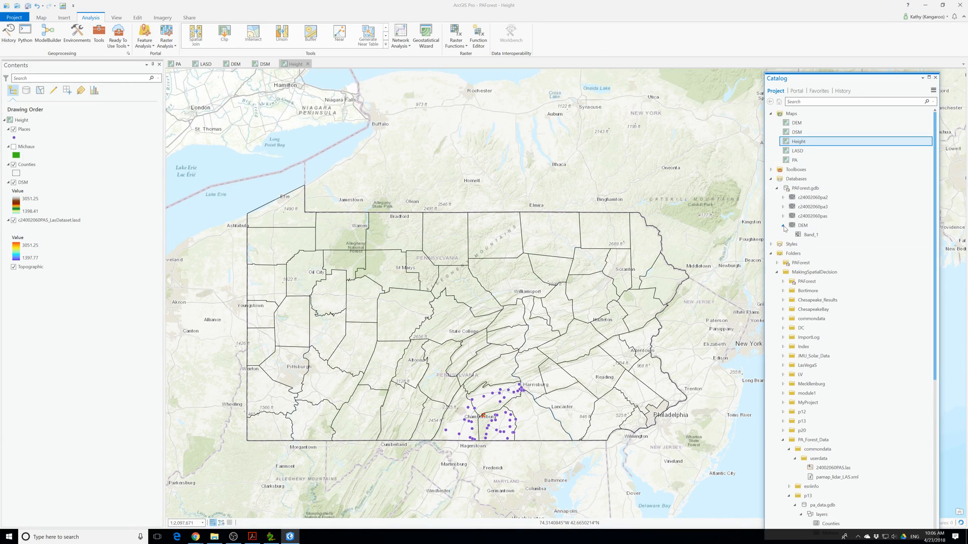
pyautogui.doubleClick(791, 226)
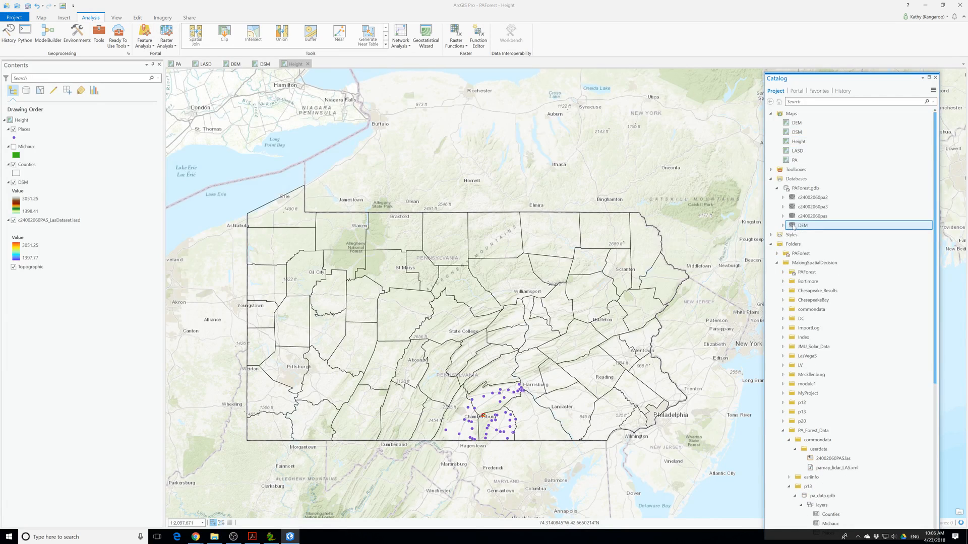
pyautogui.moveTo(793, 228); pyautogui.dragTo(53, 205)
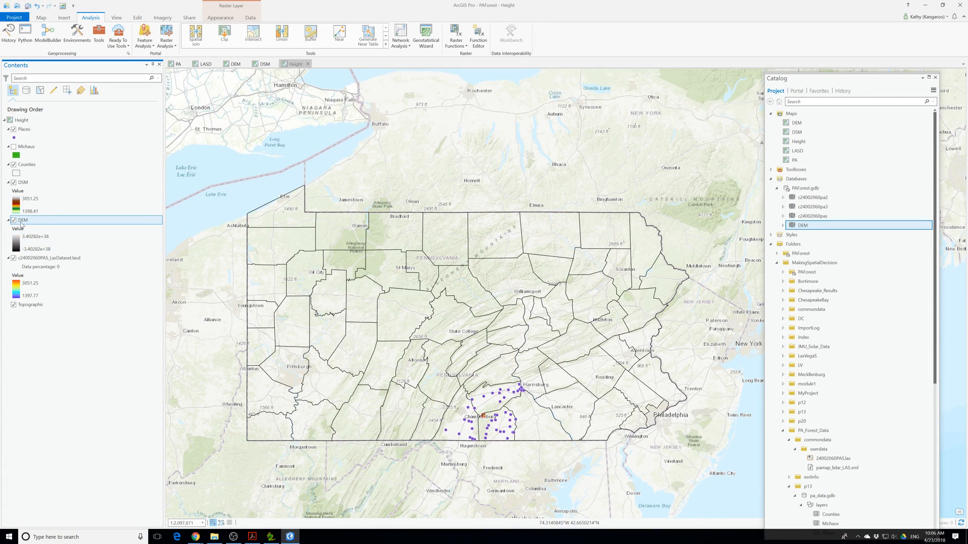
pyautogui.rightClick(25, 227)
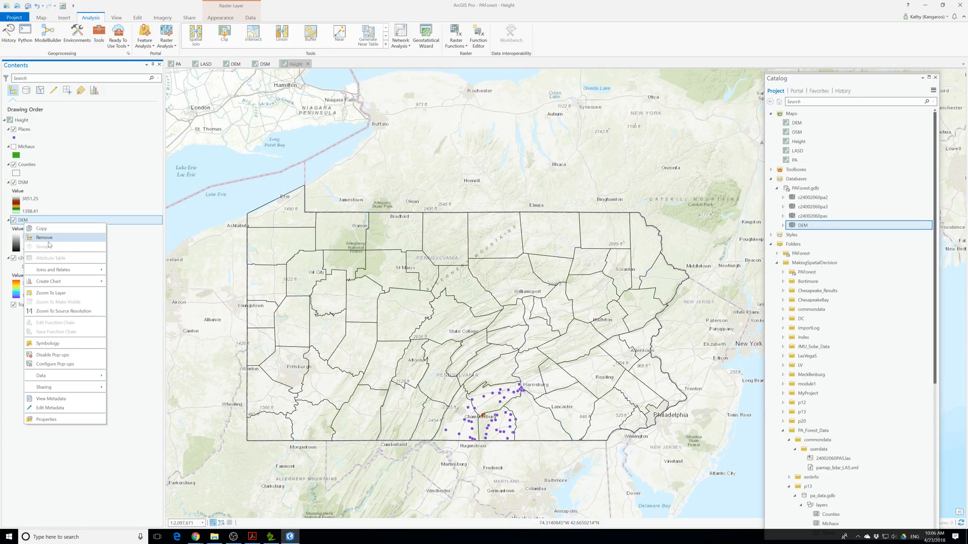
pyautogui.click(44, 237)
pyautogui.click(38, 188)
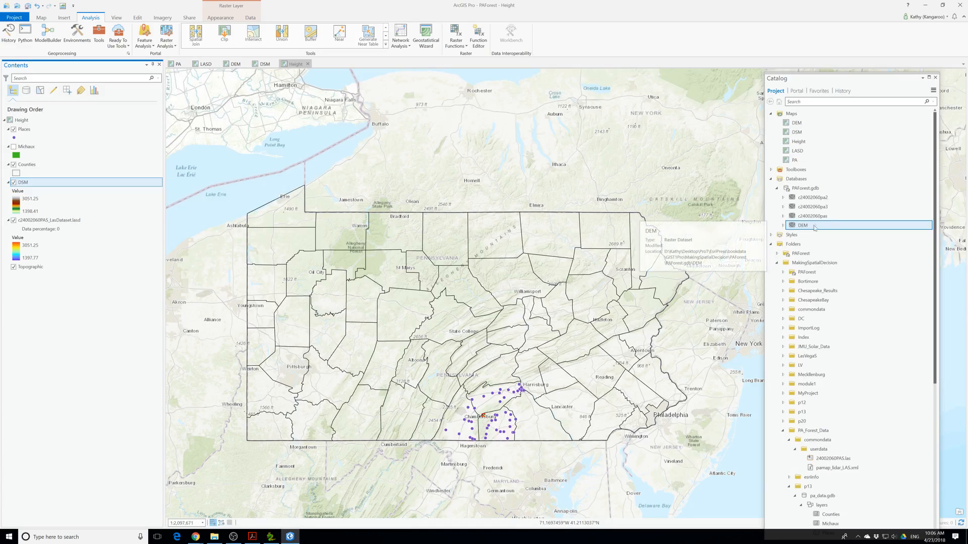
# Examine the LAS Dataset To Raster runs in the geoprocessing history and match their output rasters with those in PAForest.gdb
pyautogui.click(841, 91)
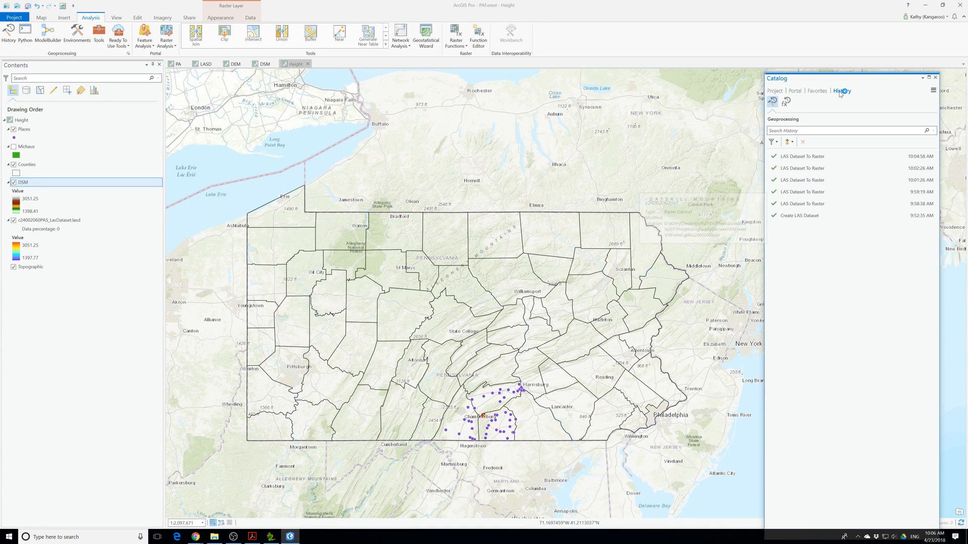
pyautogui.moveTo(818, 159)
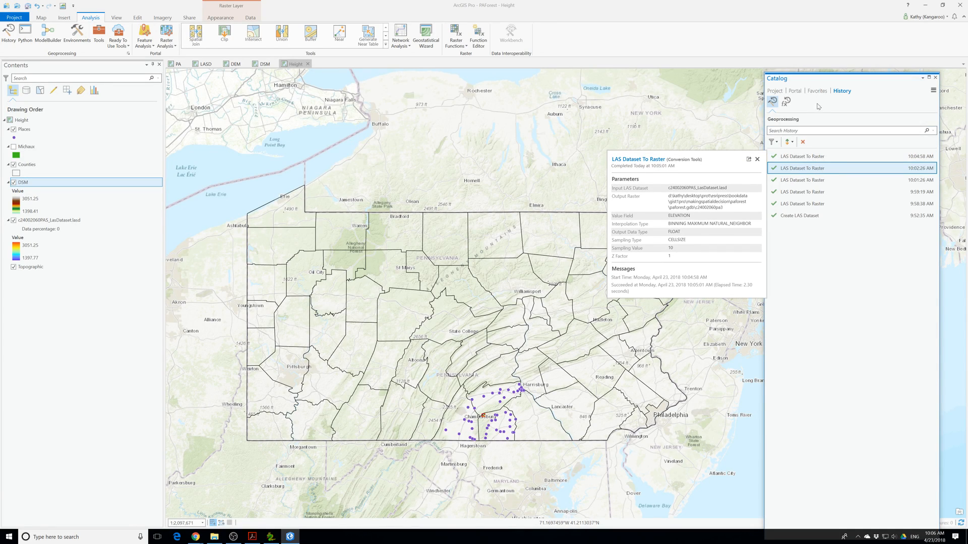
pyautogui.click(775, 91)
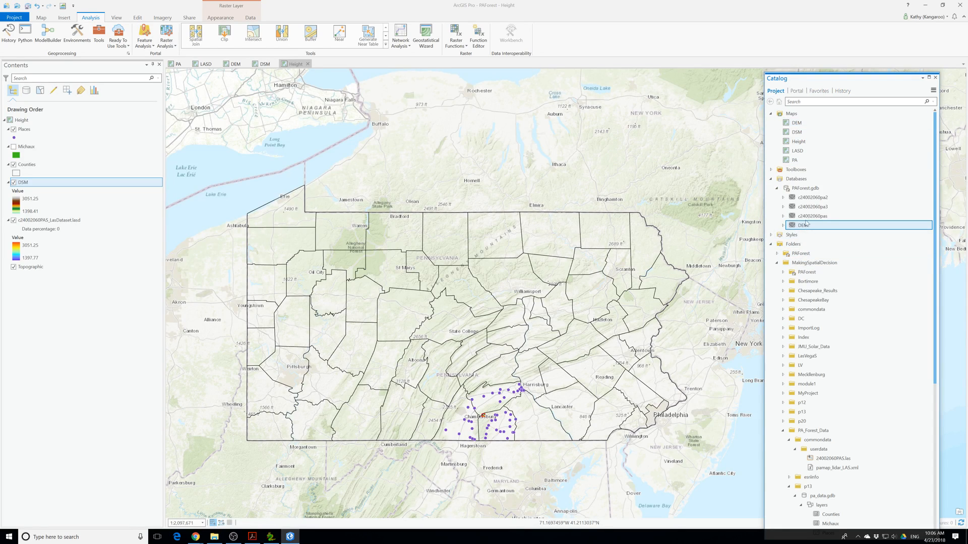
pyautogui.click(811, 199)
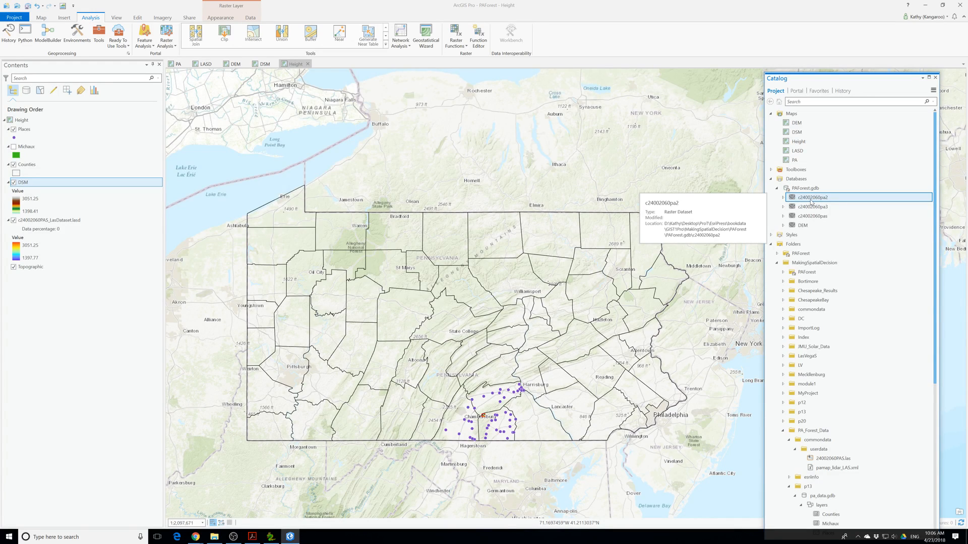
pyautogui.click(842, 91)
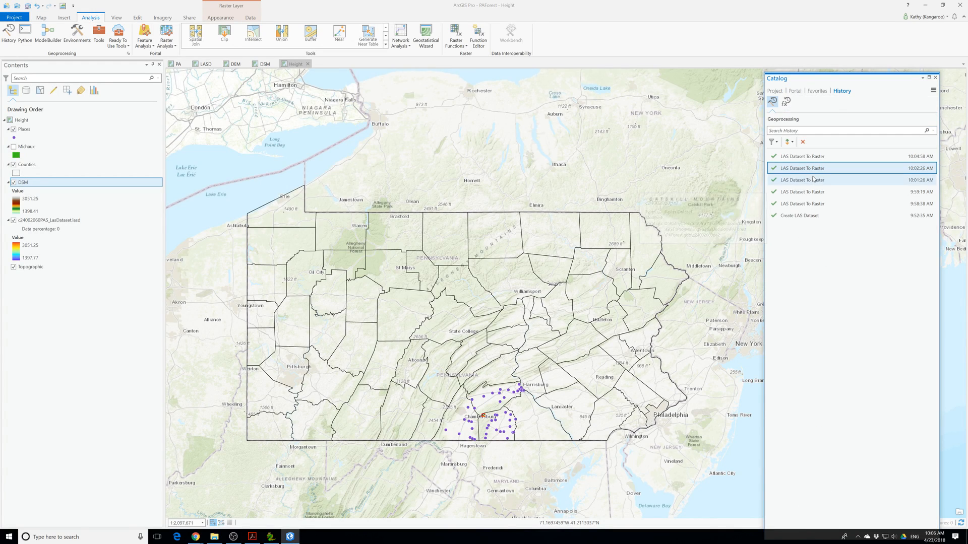
pyautogui.moveTo(805, 174)
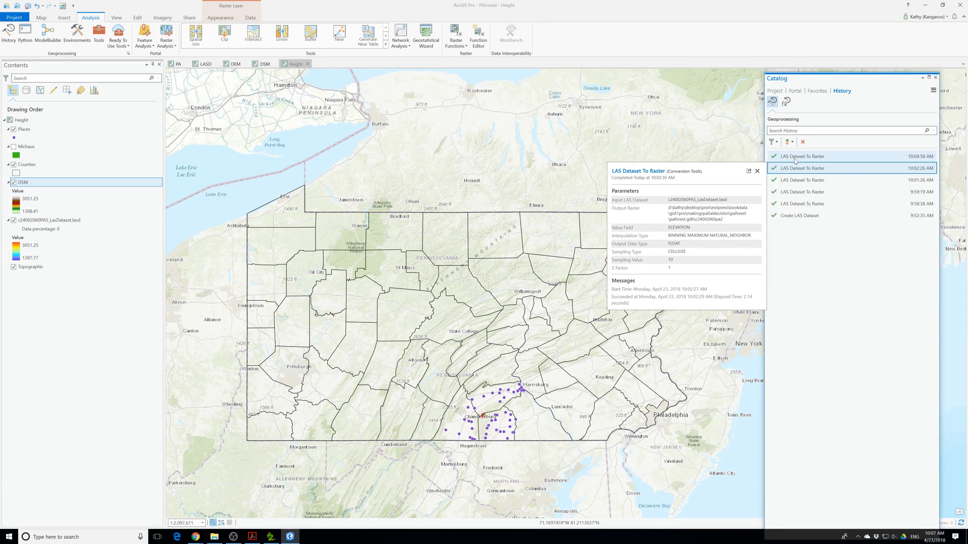
pyautogui.click(775, 91)
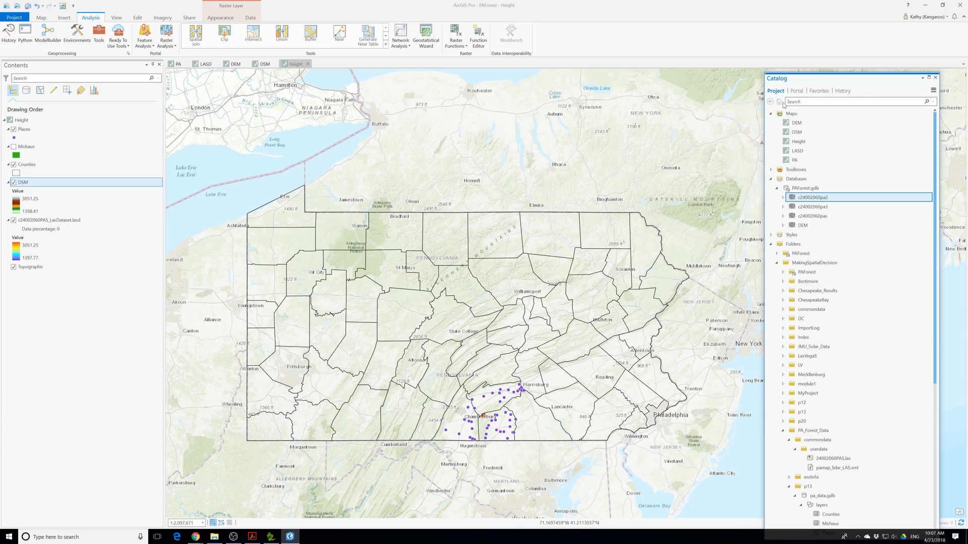
pyautogui.moveTo(807, 203)
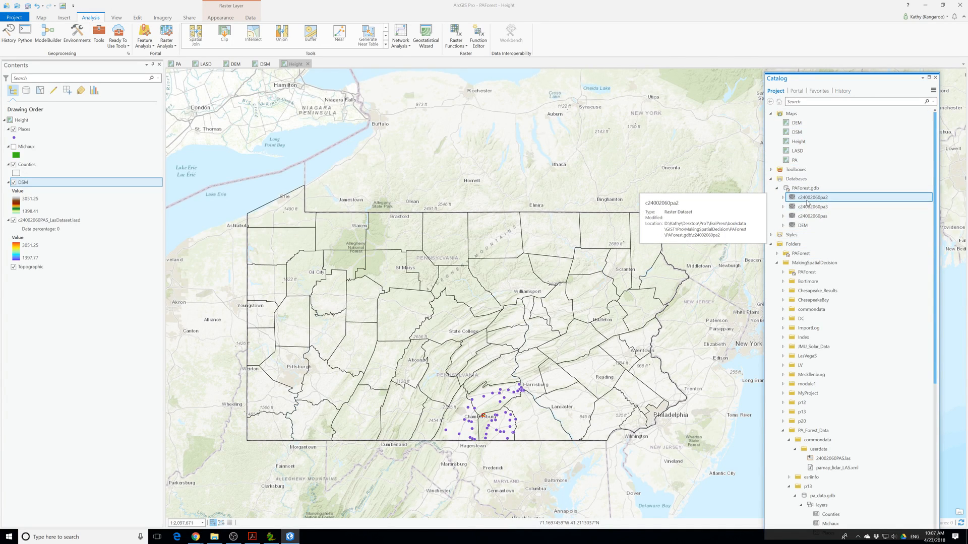
# Permanently delete the DEM and c24002060pas rasters from PAForest.gdb
pyautogui.click(793, 229)
pyautogui.rightClick(794, 230)
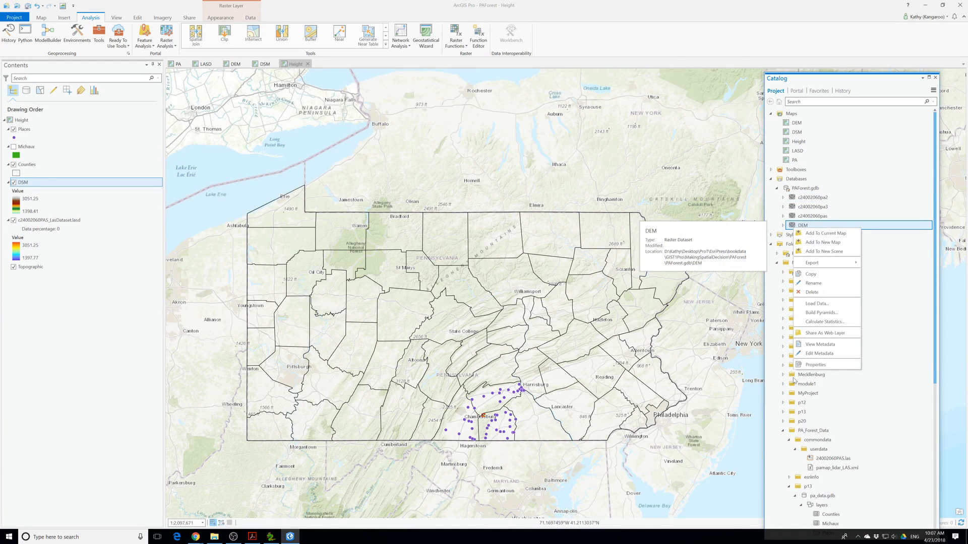
pyautogui.click(811, 293)
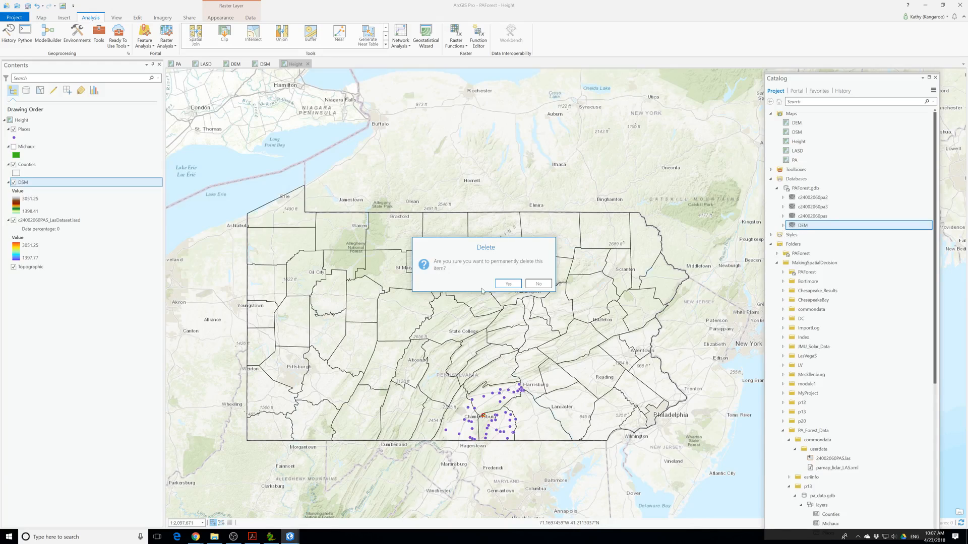
pyautogui.click(508, 284)
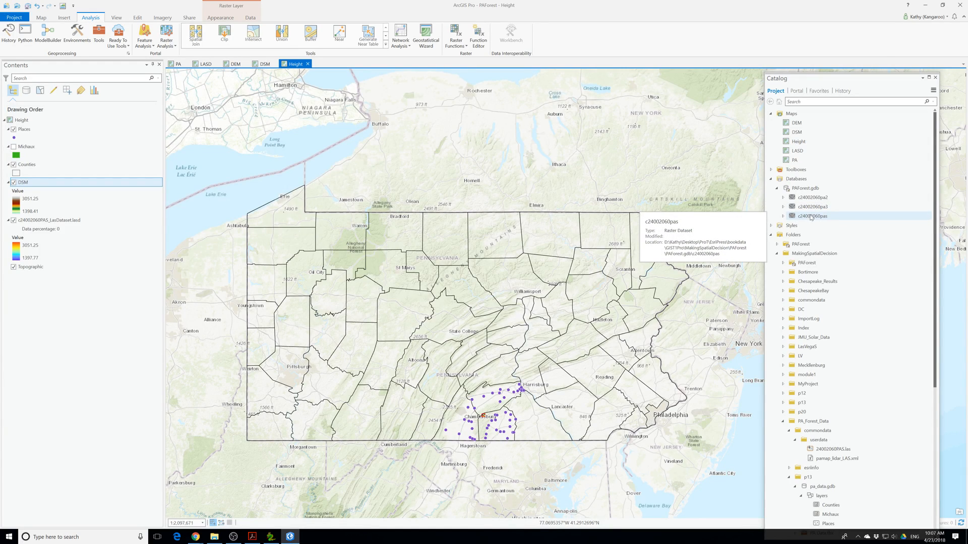
pyautogui.click(811, 216)
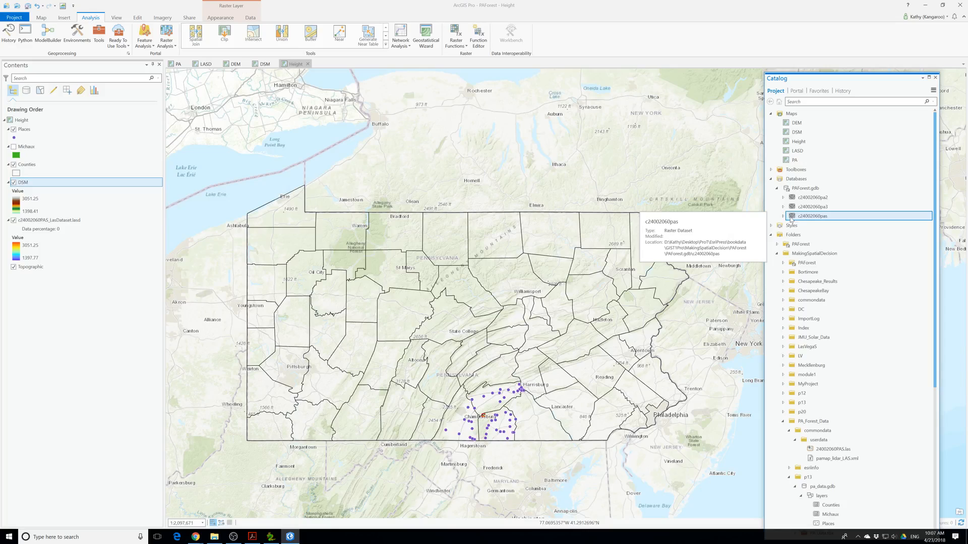
pyautogui.rightClick(790, 219)
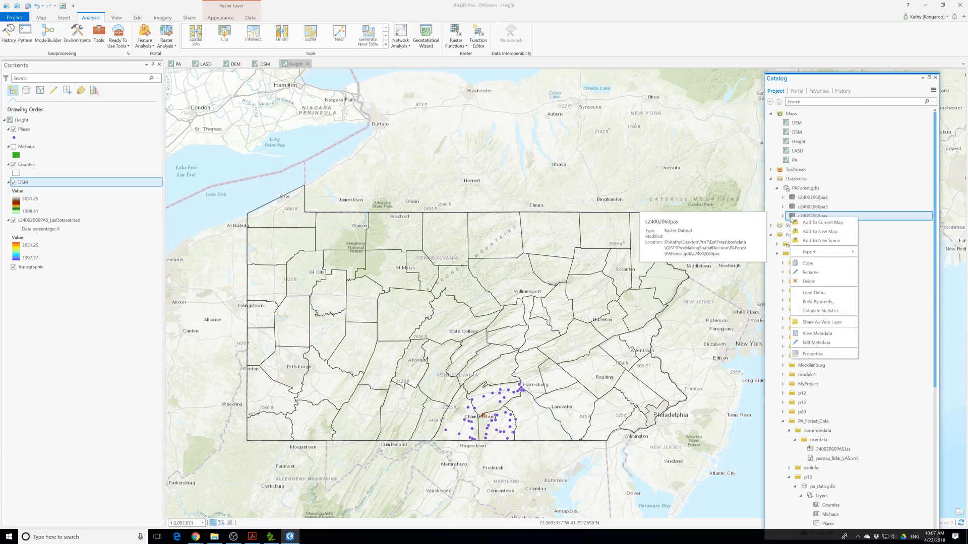
pyautogui.click(807, 282)
pyautogui.click(510, 285)
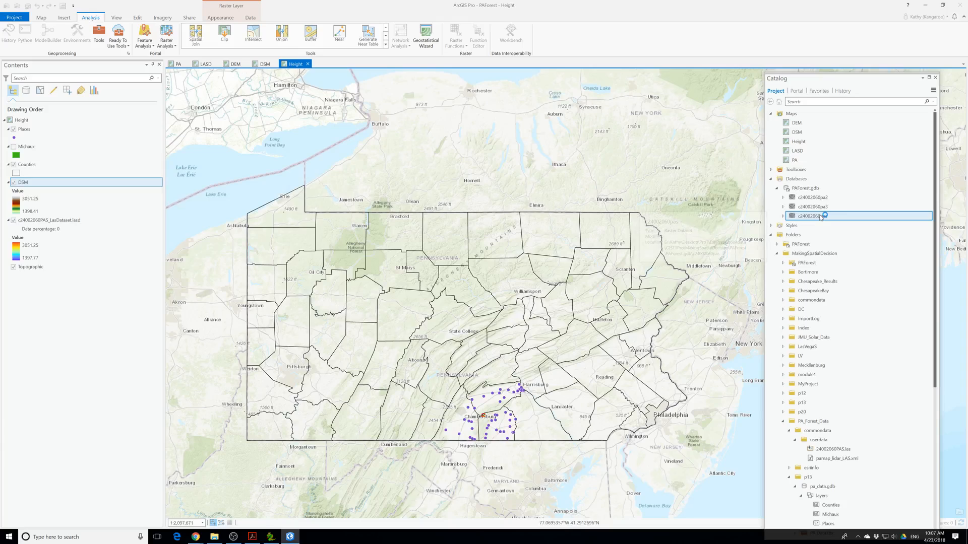
# In PAForest.gdb, rename the c24002060pa2 raster as DEM and the c24002060pa3 raster as DSM
pyautogui.click(812, 201)
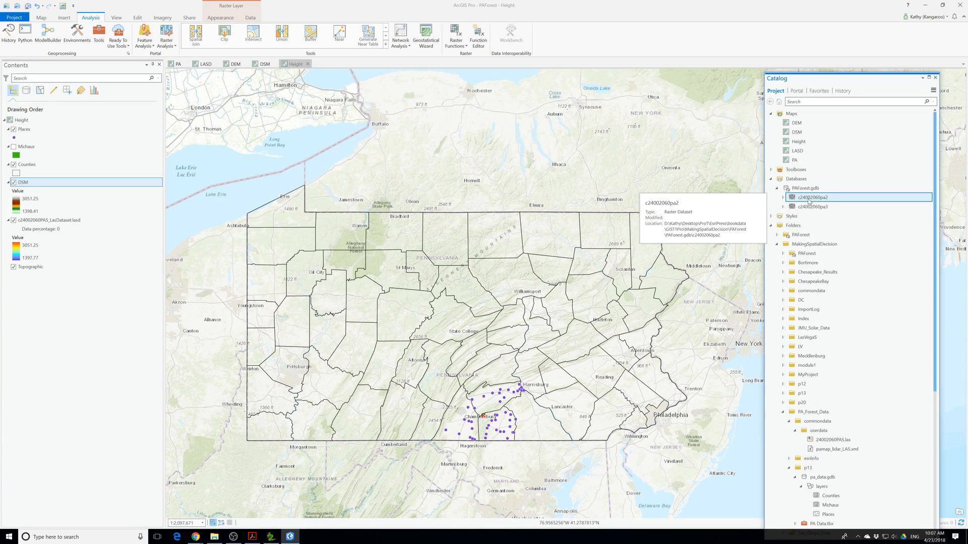
pyautogui.click(809, 201)
pyautogui.write('DE')
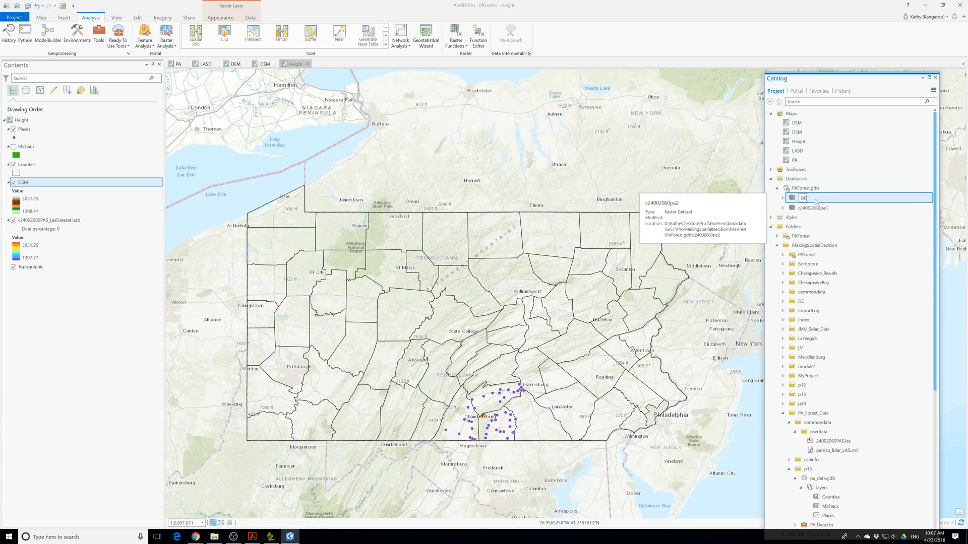
pyautogui.write('M')
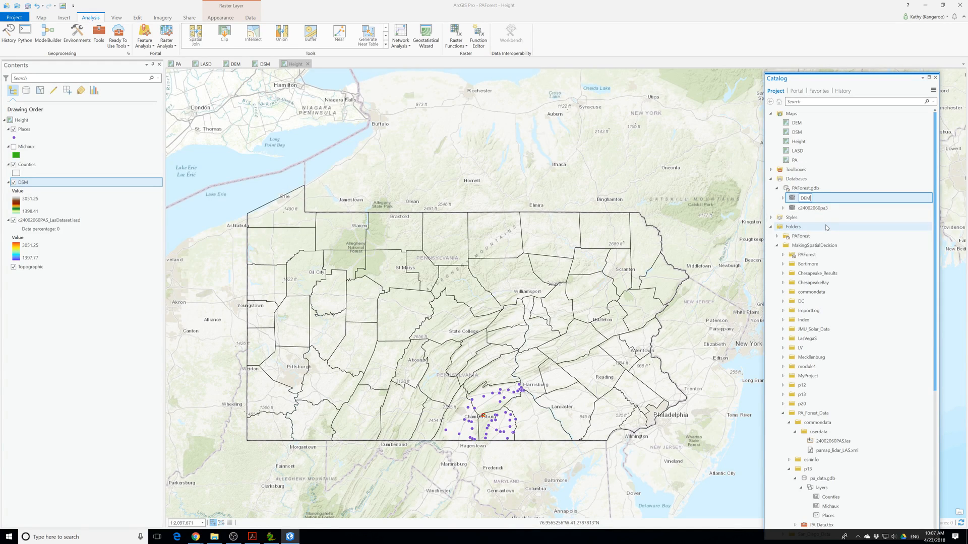
pyautogui.click(809, 209)
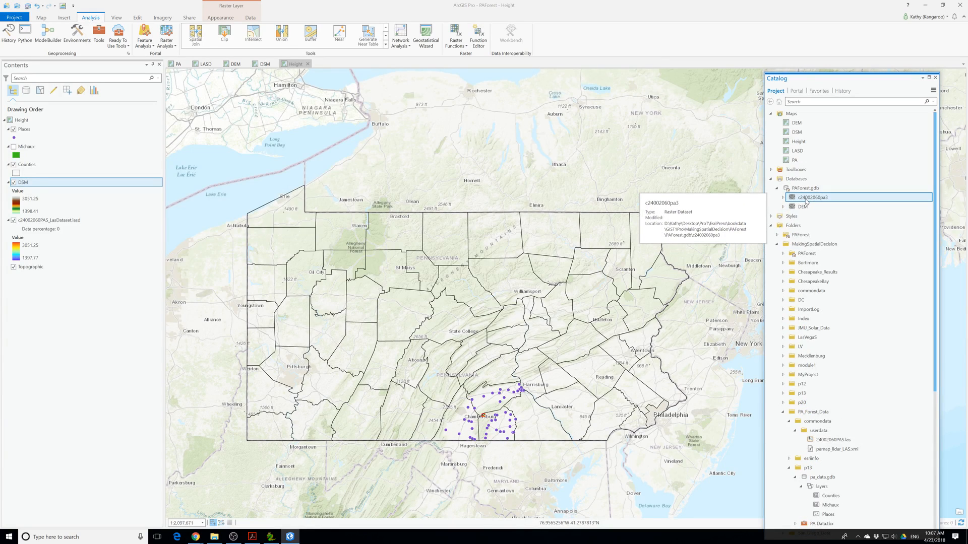
pyautogui.press('F2')
pyautogui.write('DSM')
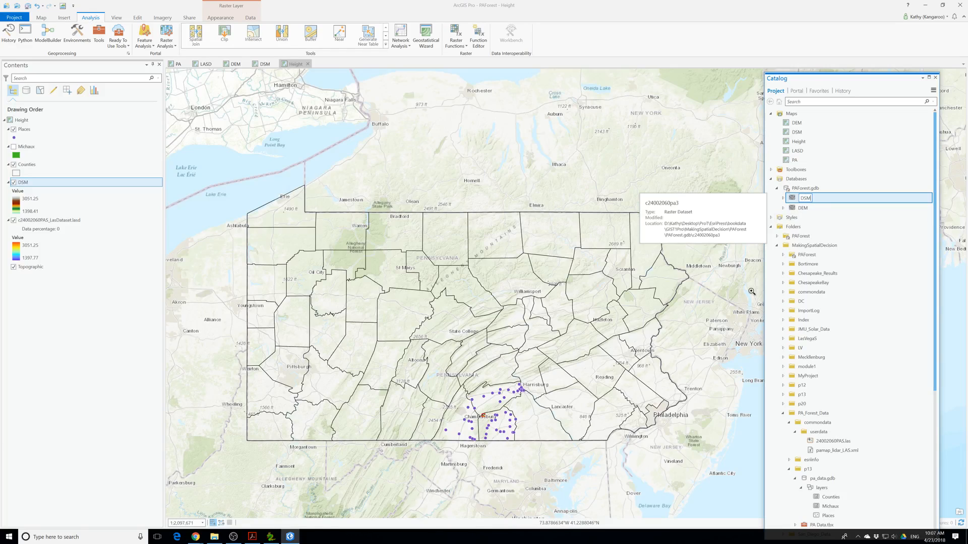
pyautogui.press('Return')
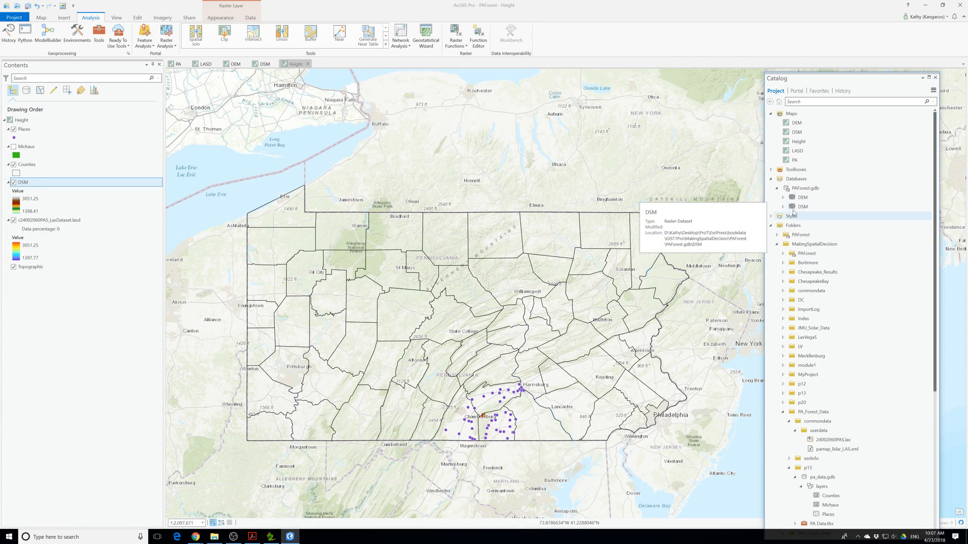
# Add the DEM raster to the Height map beneath the DSM layer and symbolize it with the same elevation color scheme as DSM
pyautogui.moveTo(793, 210); pyautogui.dragTo(215, 209)
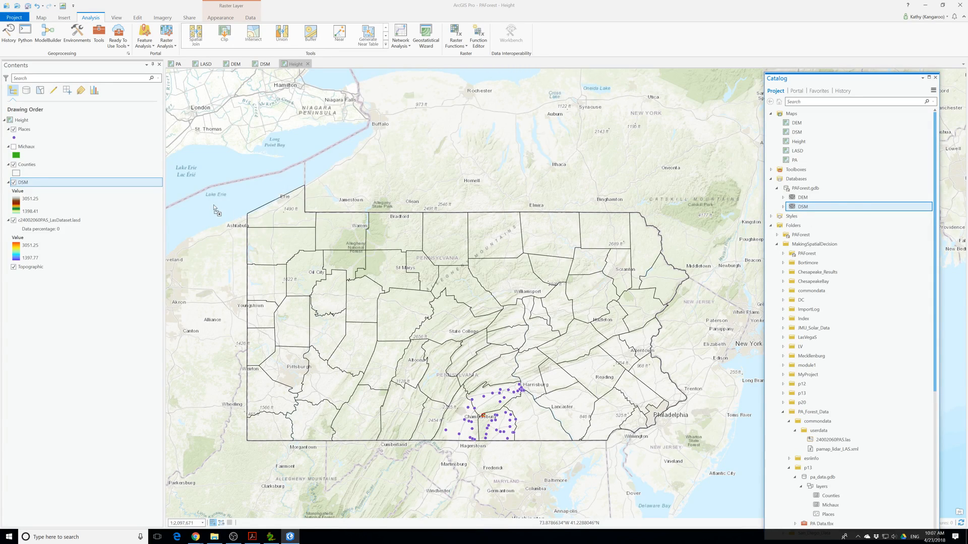
pyautogui.moveTo(802, 197); pyautogui.dragTo(29, 218)
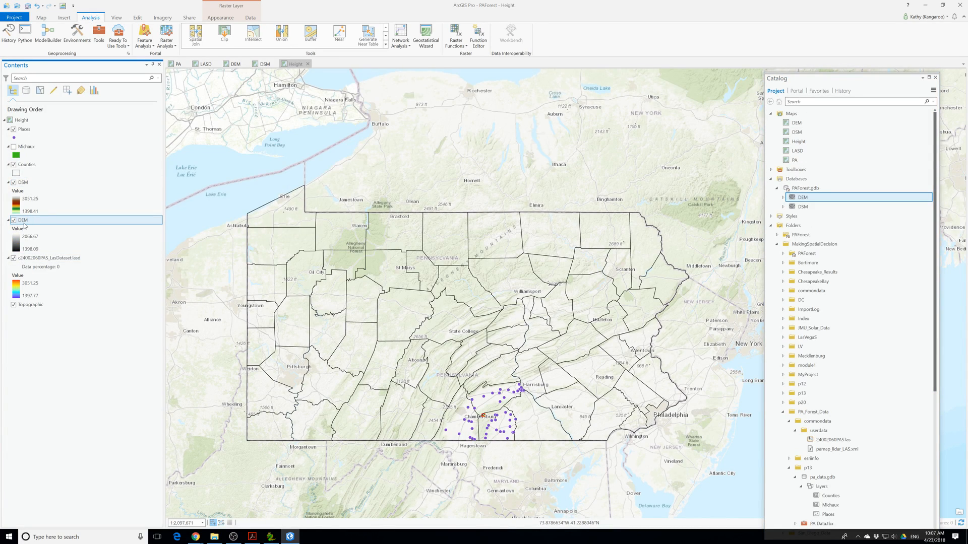
pyautogui.rightClick(24, 226)
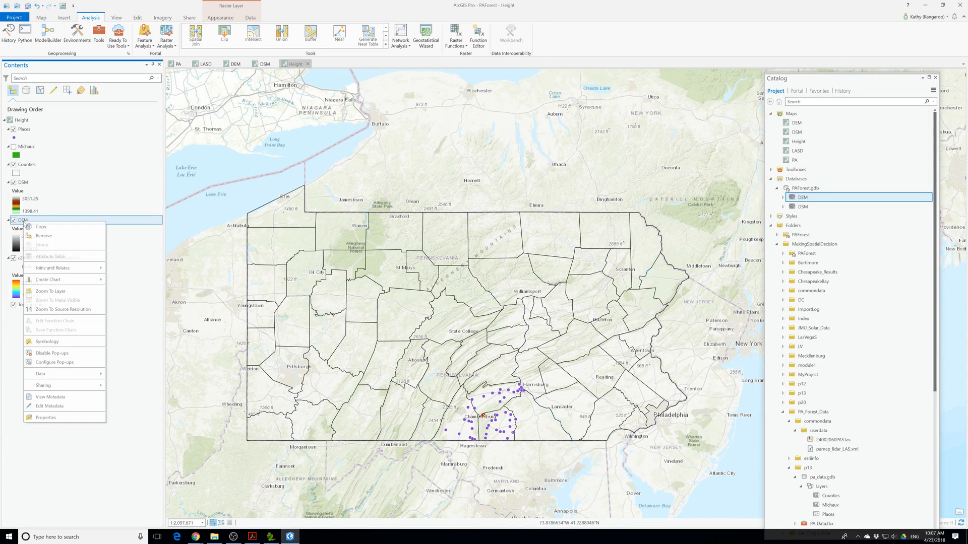
pyautogui.click(60, 342)
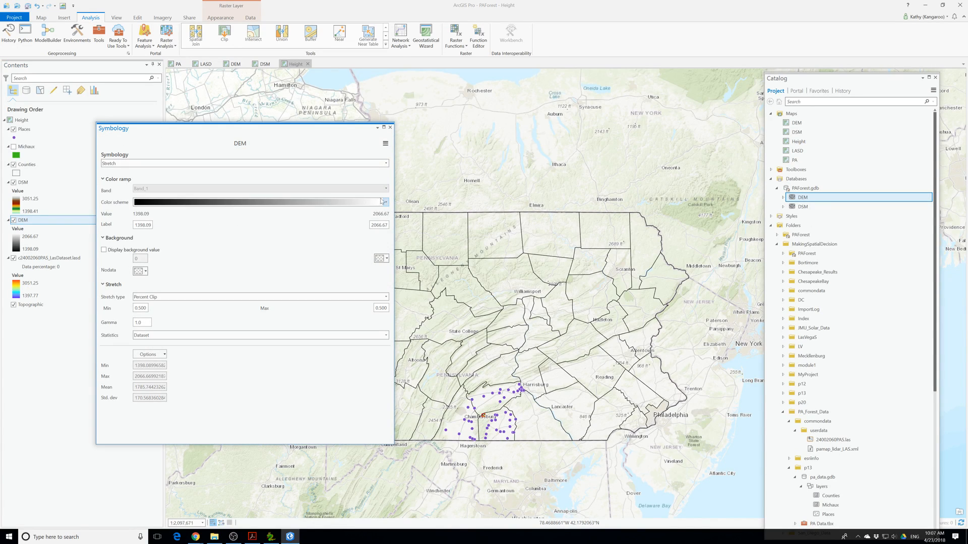
pyautogui.click(385, 202)
pyautogui.click(206, 306)
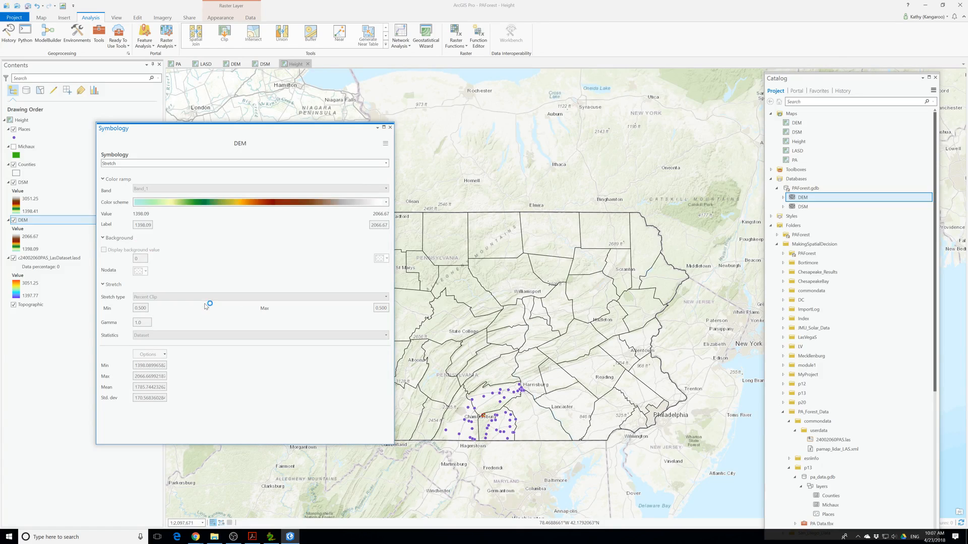
pyautogui.click(390, 127)
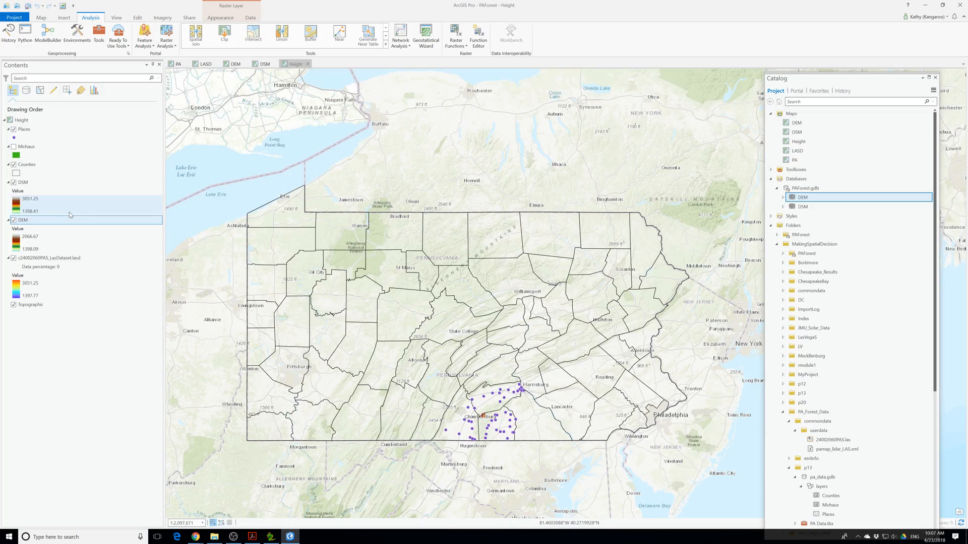
# Run the Spatial Analyst Minus tool to subtract the DEM raster from the DSM raster, keeping the default output
pyautogui.click(99, 35)
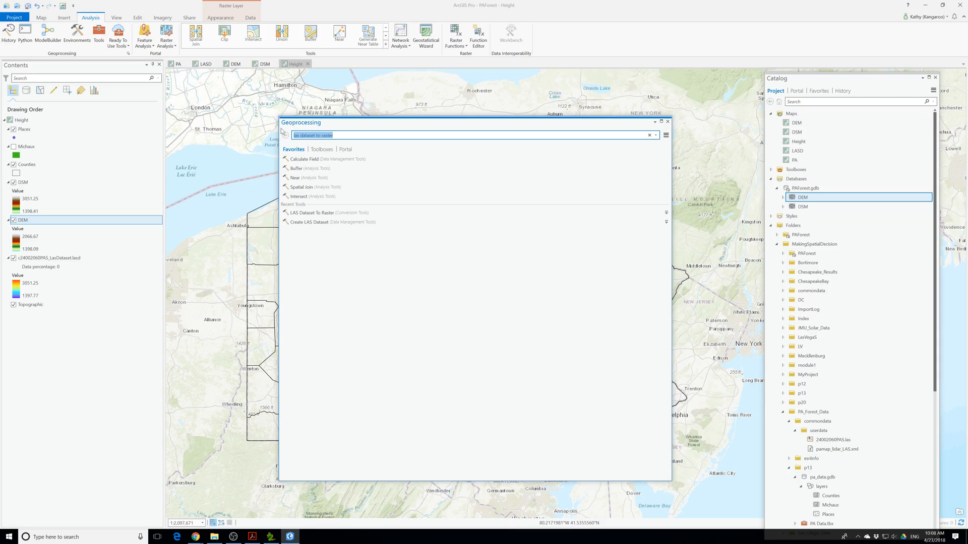
pyautogui.write('minu')
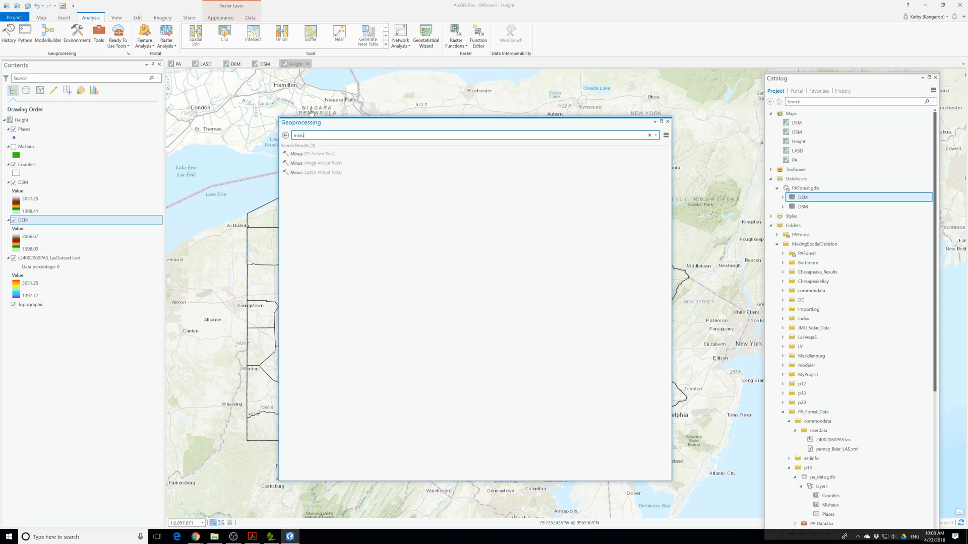
pyautogui.click(323, 173)
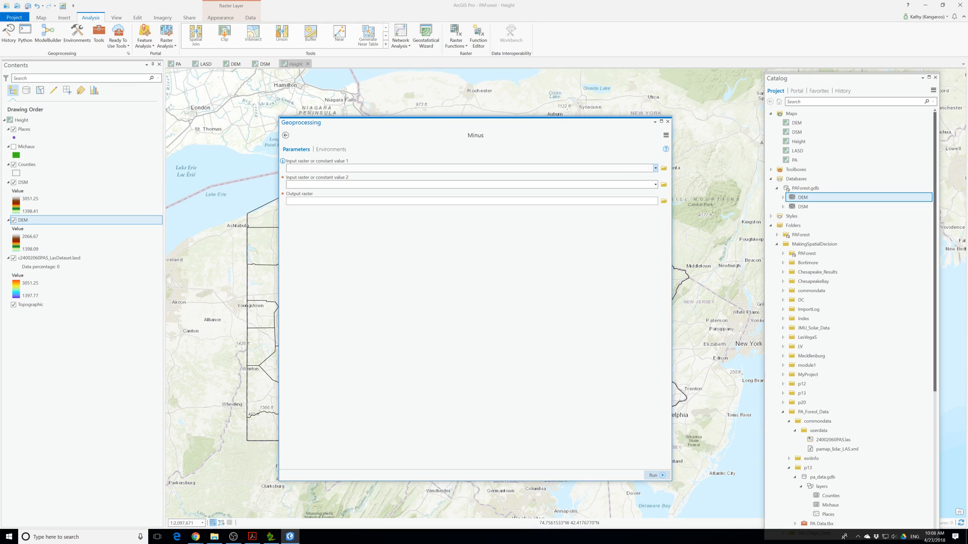
pyautogui.click(655, 168)
pyautogui.click(335, 187)
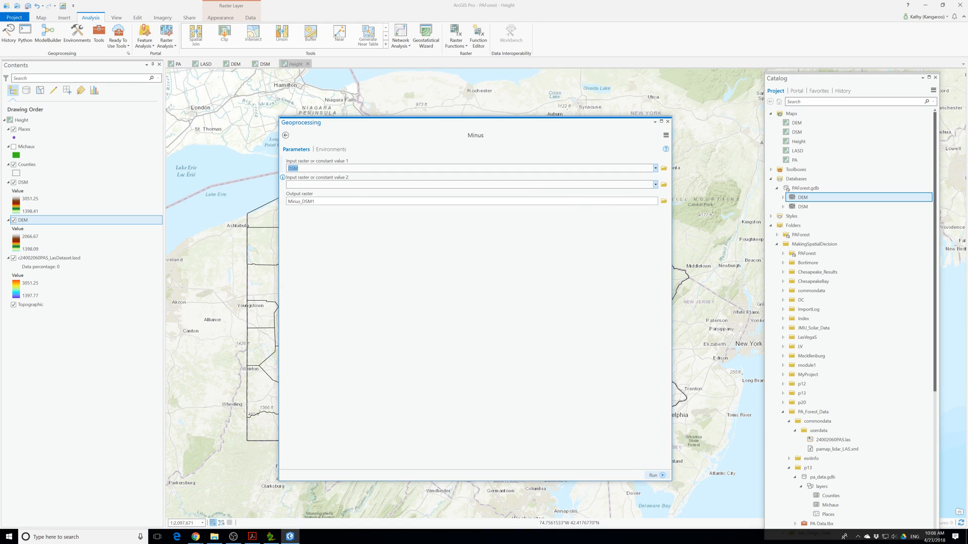
pyautogui.click(656, 185)
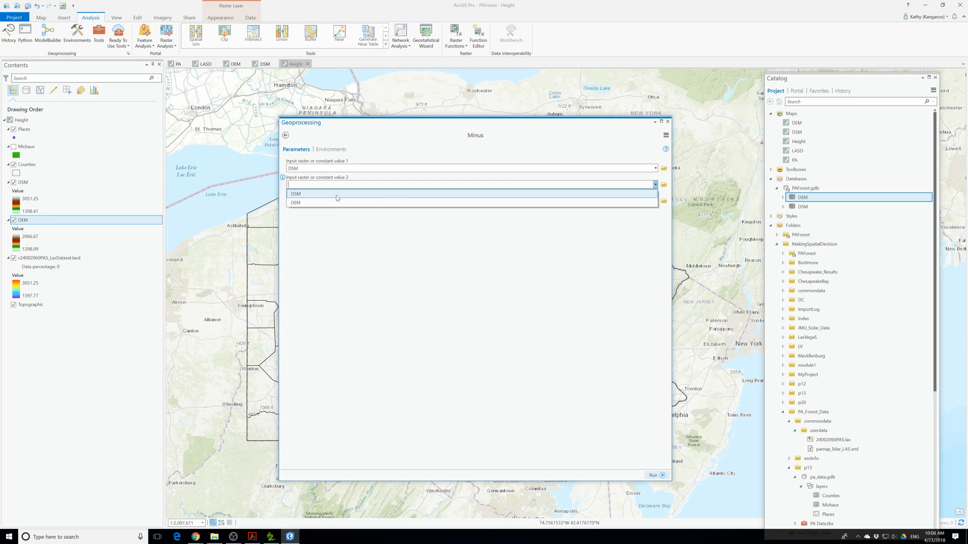
pyautogui.click(338, 202)
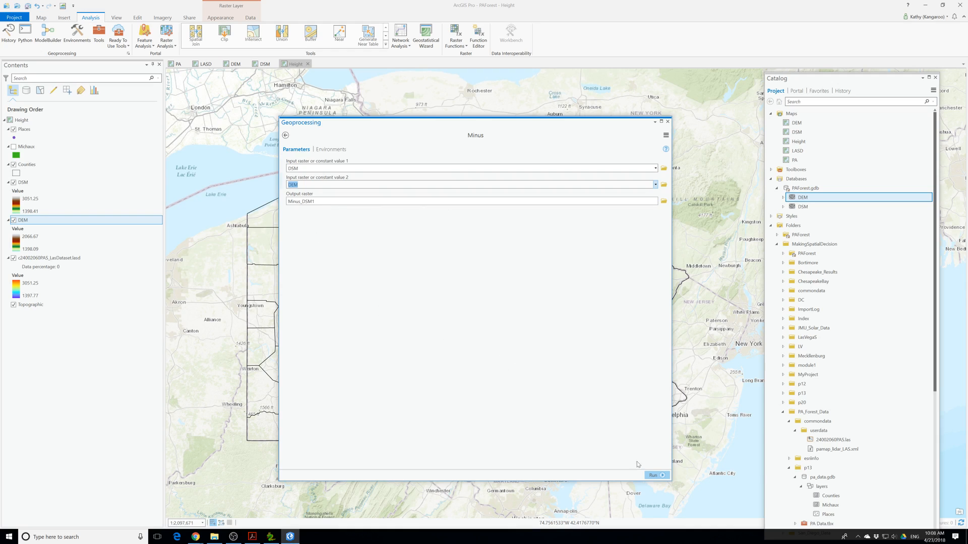
pyautogui.click(660, 477)
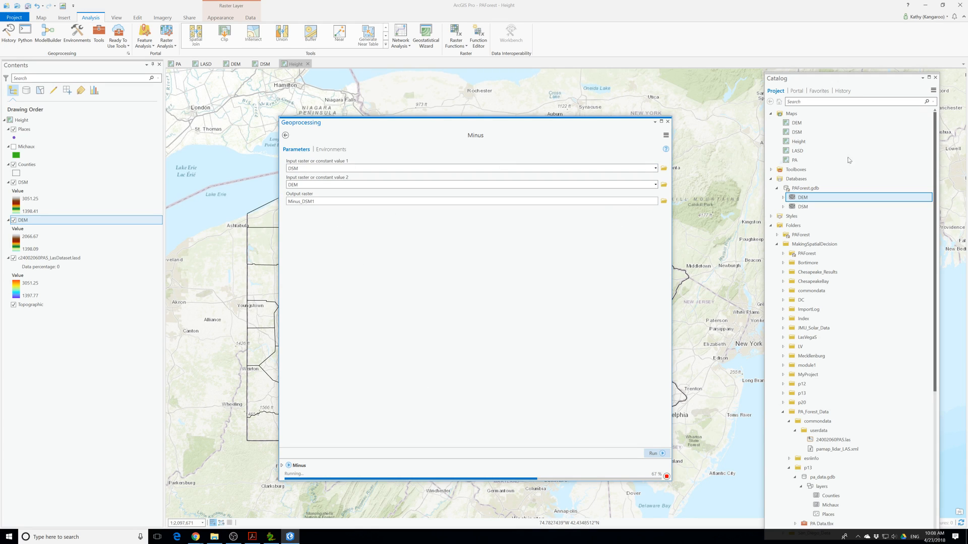
pyautogui.moveTo(801, 144)
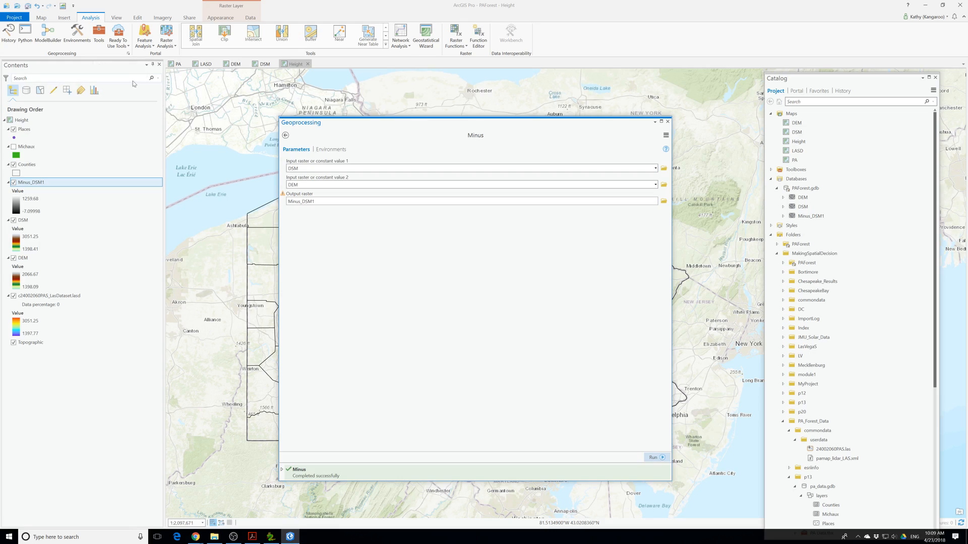
pyautogui.click(668, 122)
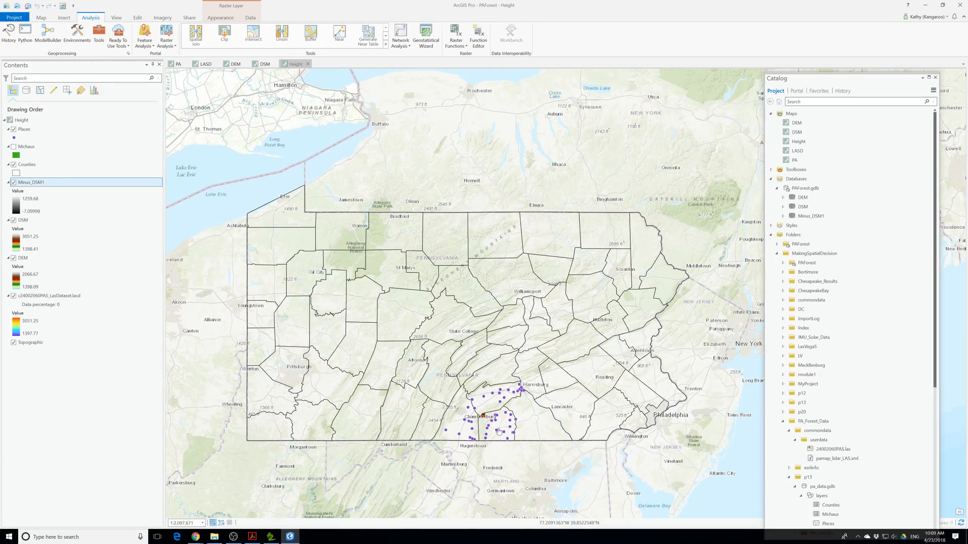
# Hide the DSM and DEM layers in the Height map so the difference raster can be viewed alone
pyautogui.scroll(3, 498, 434)
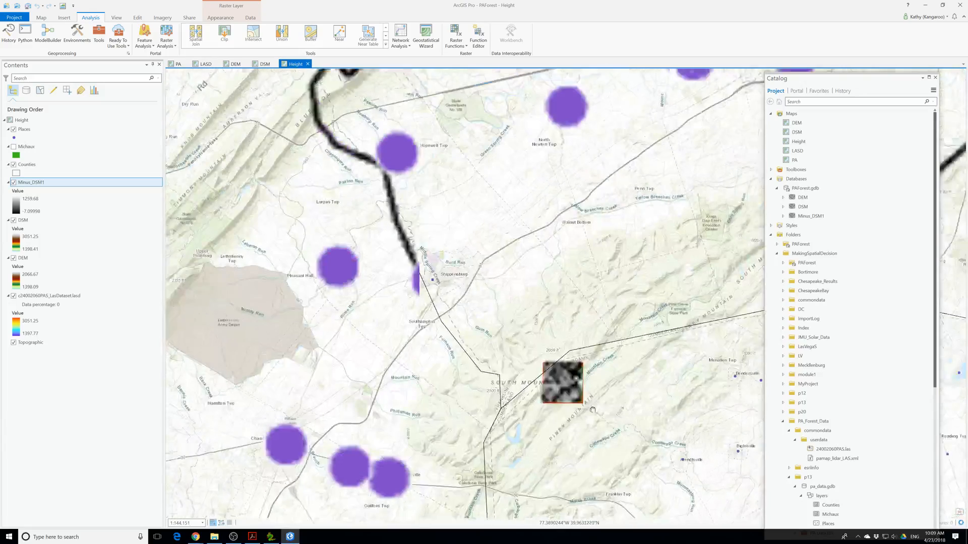
pyautogui.scroll(2, 502, 346)
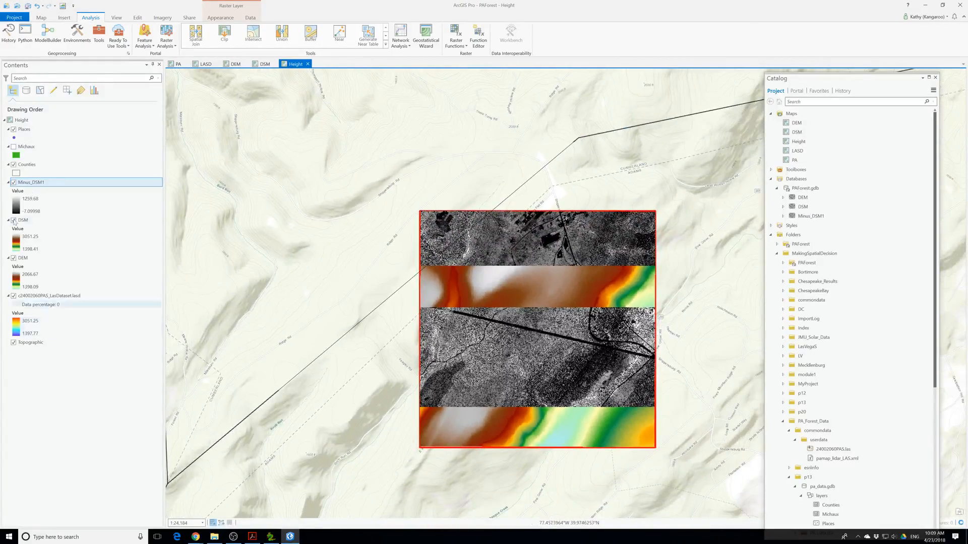
pyautogui.click(13, 220)
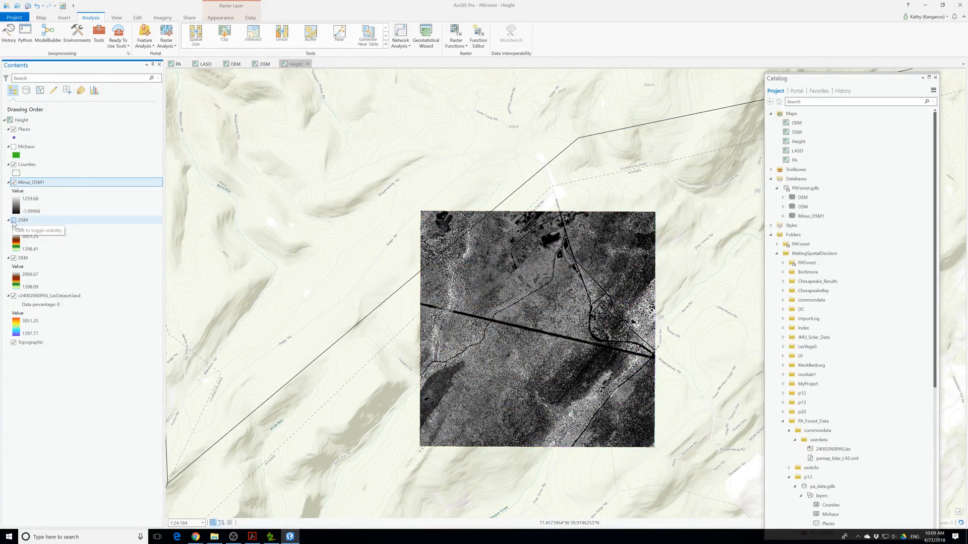
pyautogui.click(14, 258)
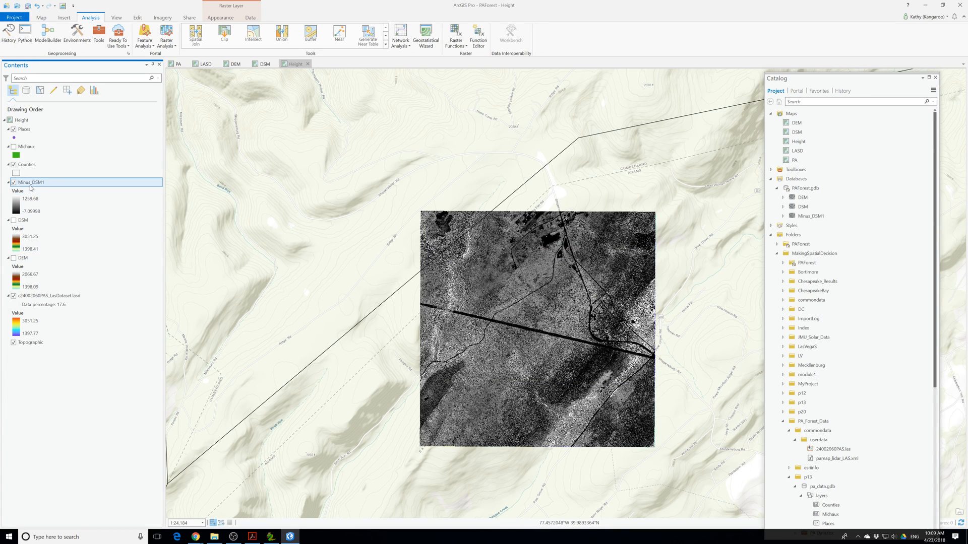
pyautogui.rightClick(31, 188)
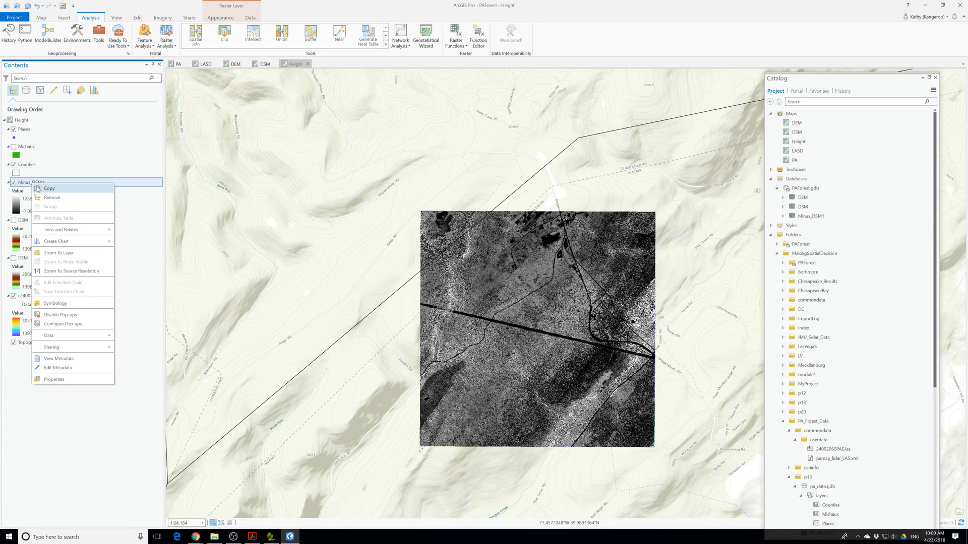
pyautogui.click(107, 166)
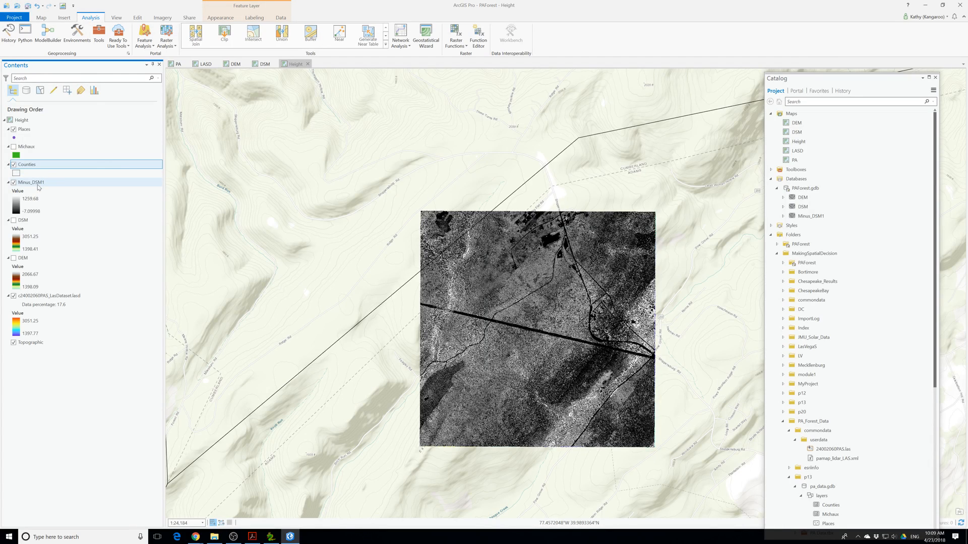
# Convert the Minus_DSM1 raster to integers with the Spatial Analyst Int tool, naming the output IHeight in PAForest.gdb
pyautogui.click(99, 38)
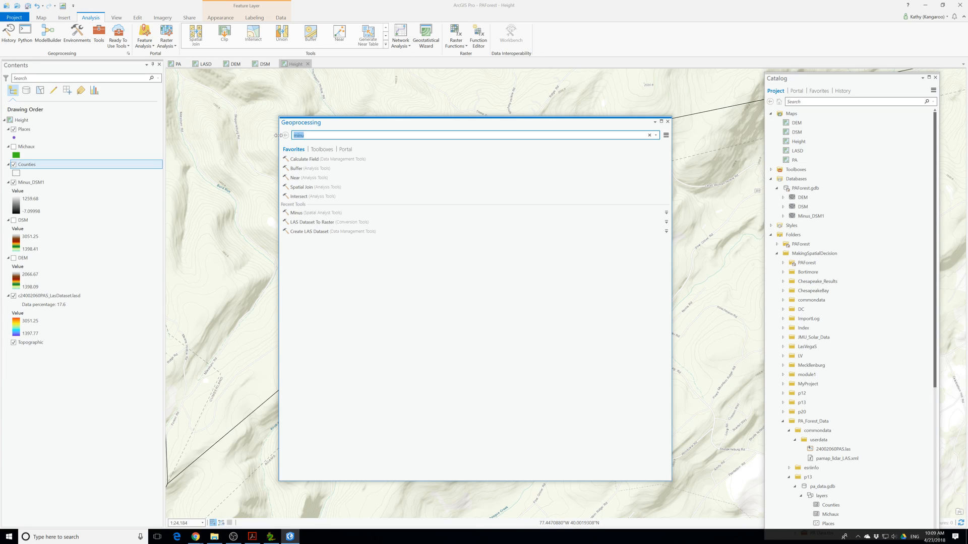
pyautogui.write('int')
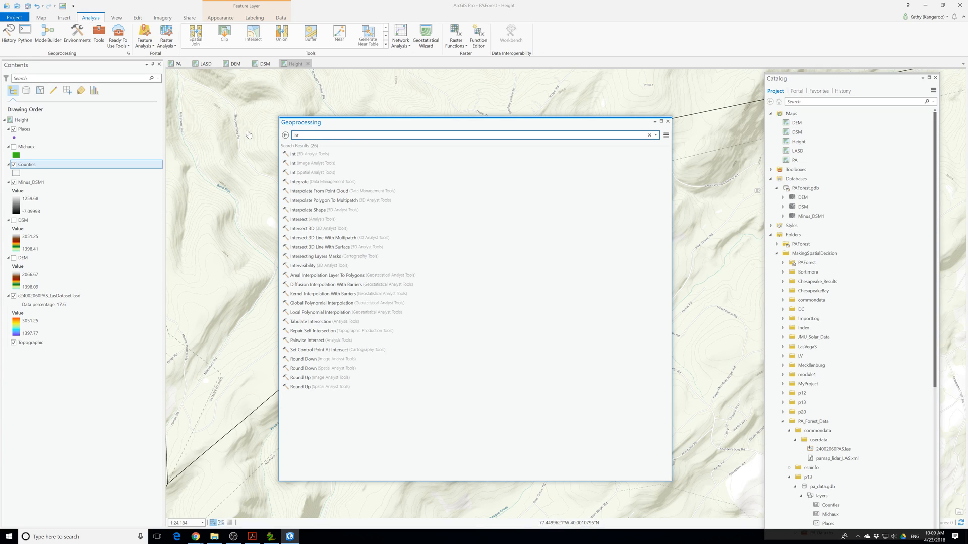
pyautogui.click(344, 177)
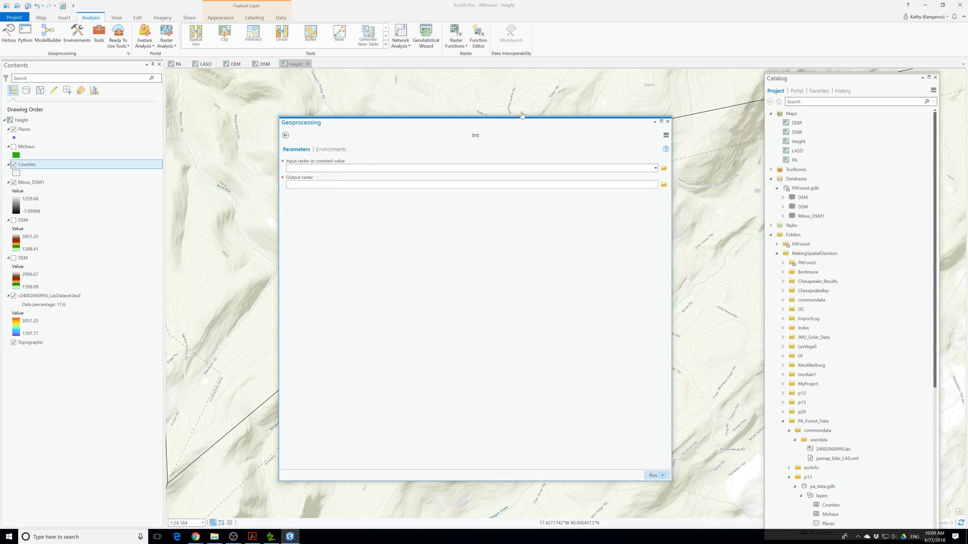
pyautogui.click(656, 168)
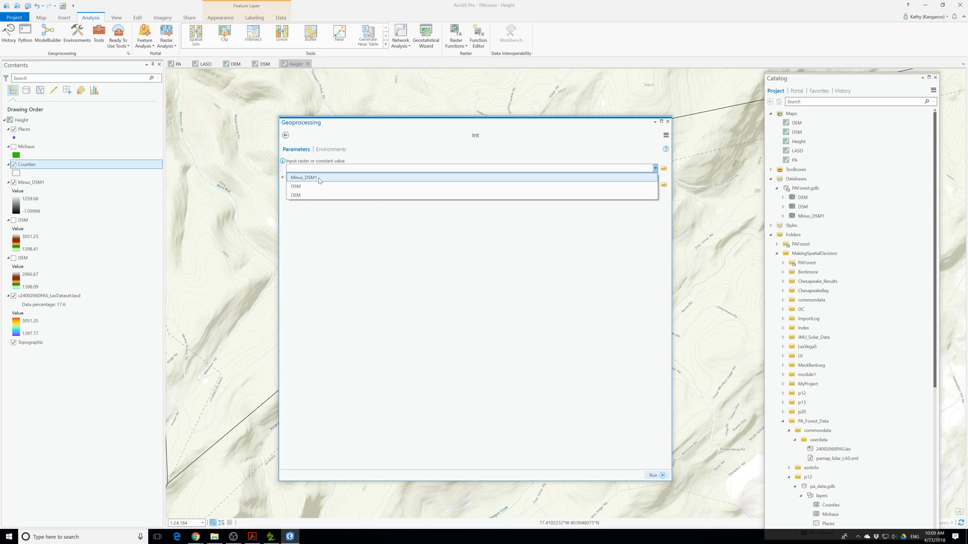
pyautogui.click(319, 180)
pyautogui.click(371, 185)
pyautogui.moveTo(523, 185); pyautogui.dragTo(493, 185)
pyautogui.press('BackSpace')
pyautogui.write('I')
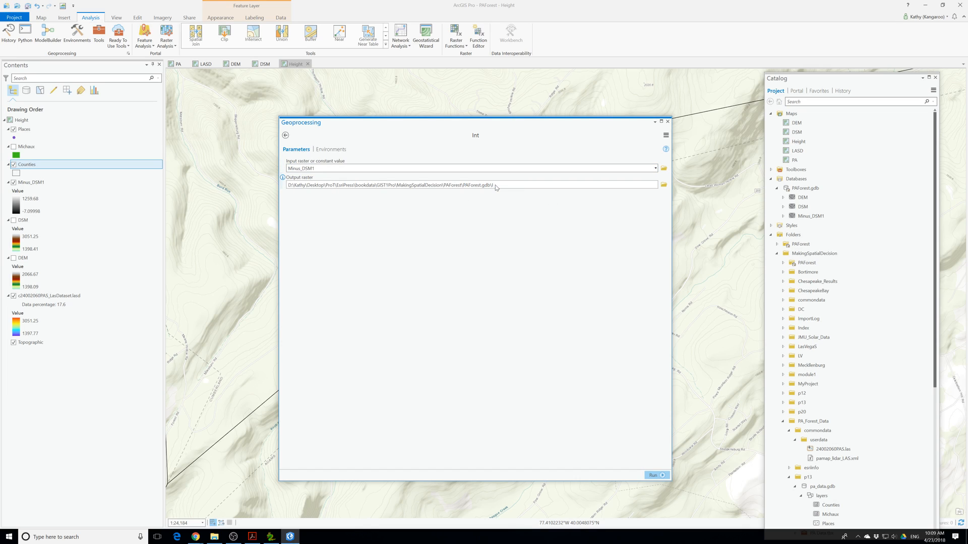
pyautogui.write('Height')
pyautogui.click(654, 476)
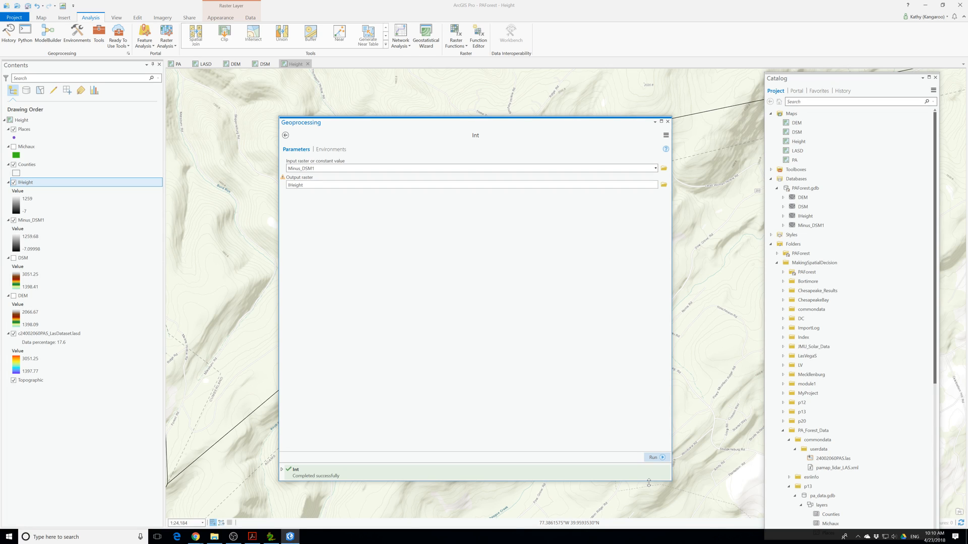
pyautogui.click(668, 121)
# Open the IHeight attribute table, enlarge it, and examine the height values and their cell counts through the last record
pyautogui.rightClick(31, 184)
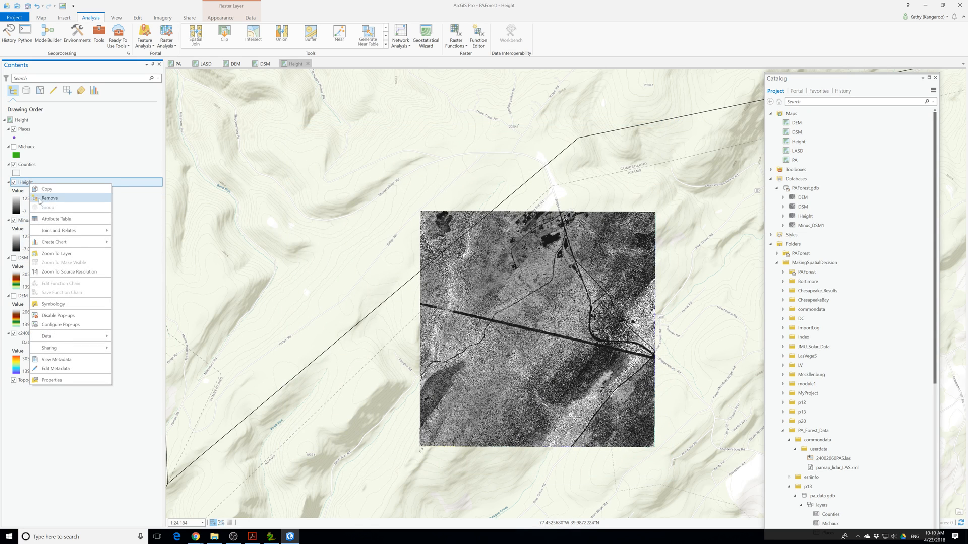
pyautogui.click(59, 220)
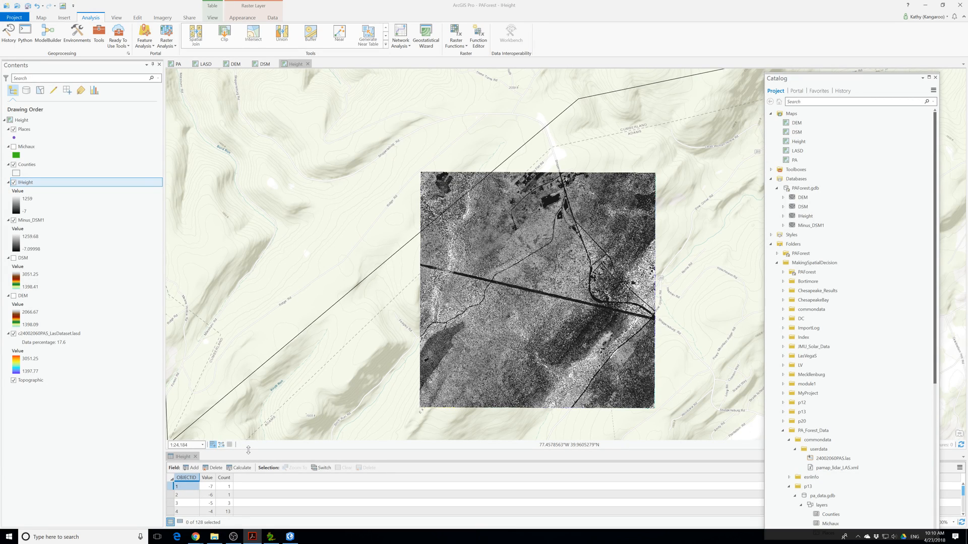
pyautogui.moveTo(244, 452); pyautogui.dragTo(244, 315)
pyautogui.click(232, 375)
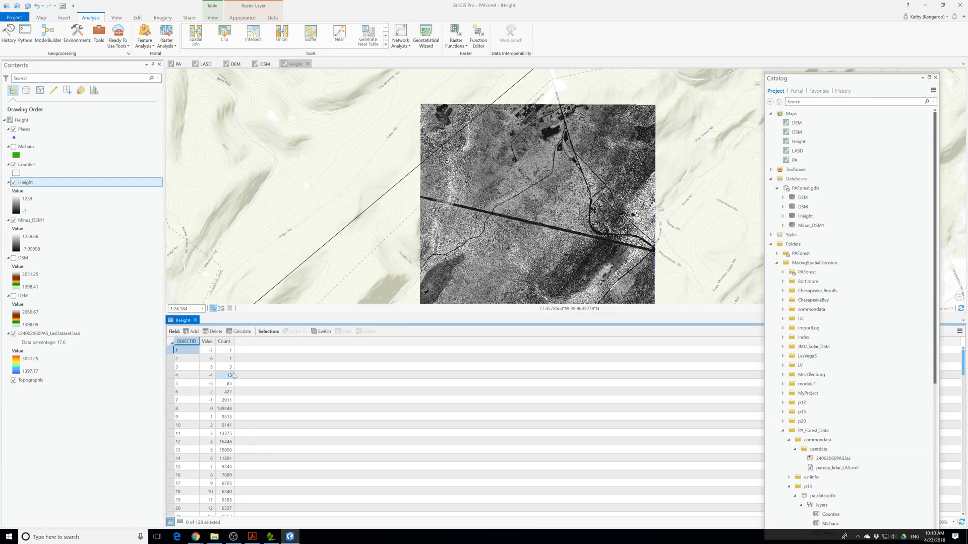
pyautogui.click(222, 401)
pyautogui.click(211, 417)
pyautogui.click(216, 410)
pyautogui.scroll(-20, 215, 409)
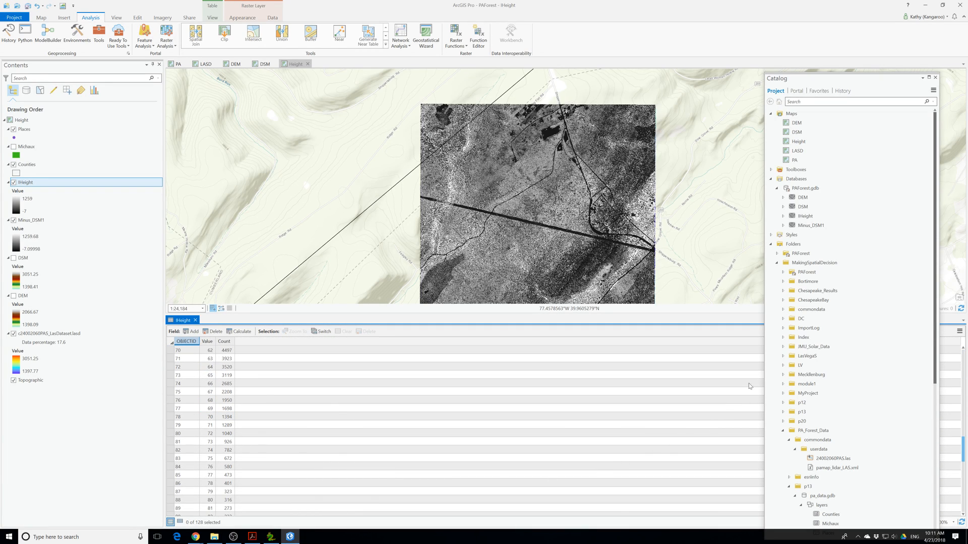
pyautogui.moveTo(963, 448); pyautogui.dragTo(952, 507)
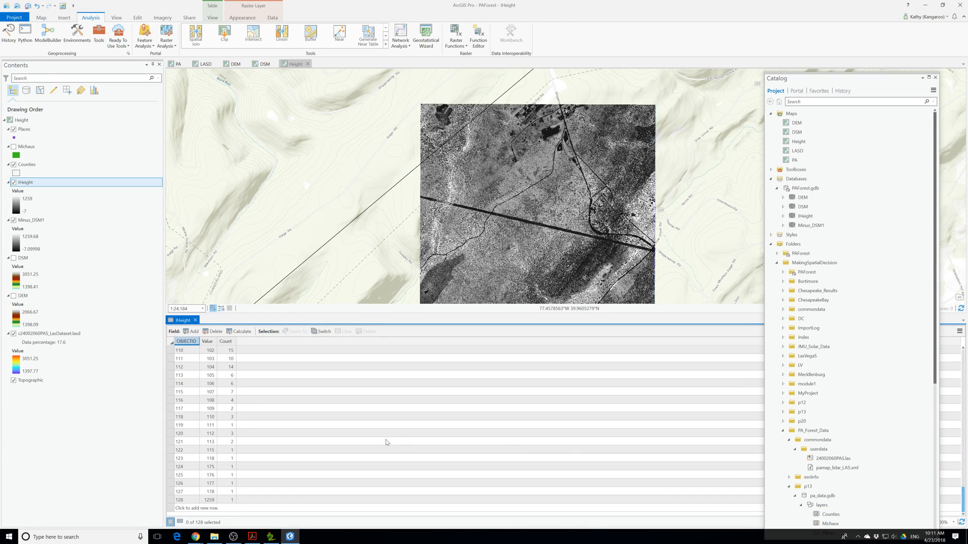
pyautogui.scroll(7, 387, 442)
# Switch to PythonWin, examine the Reclassify script Script1.py and its import error, and return to ArcGIS Pro
pyautogui.click(270, 536)
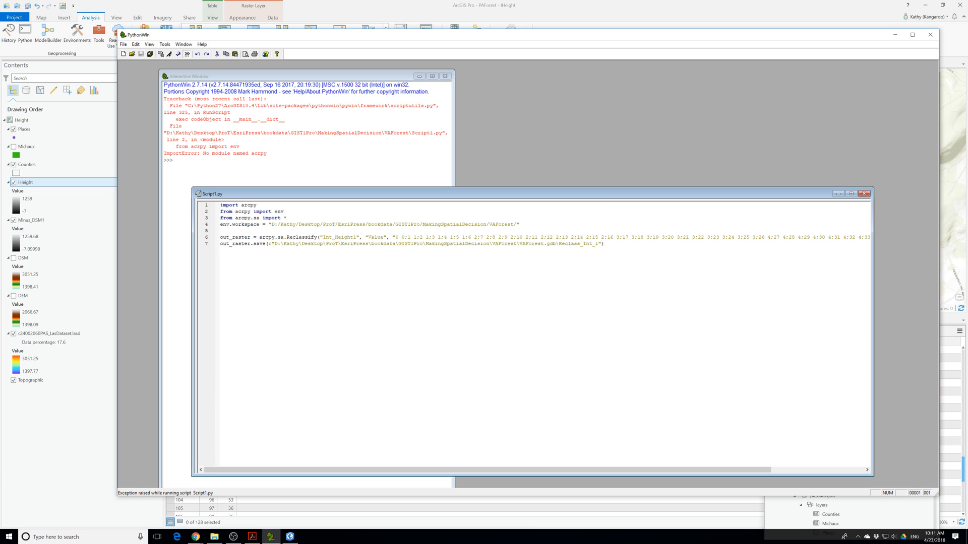
pyautogui.moveTo(196, 106); pyautogui.dragTo(268, 153)
pyautogui.click(280, 125)
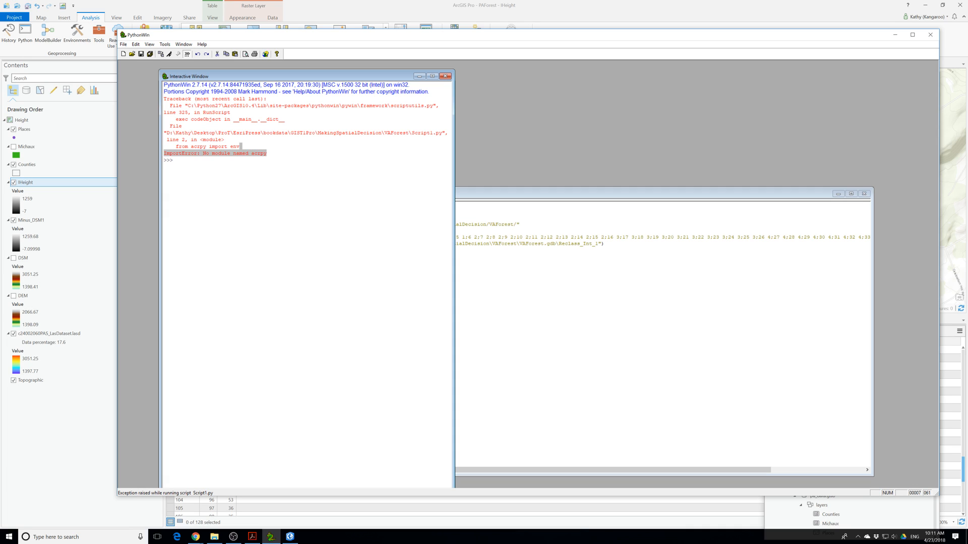
pyautogui.click(895, 35)
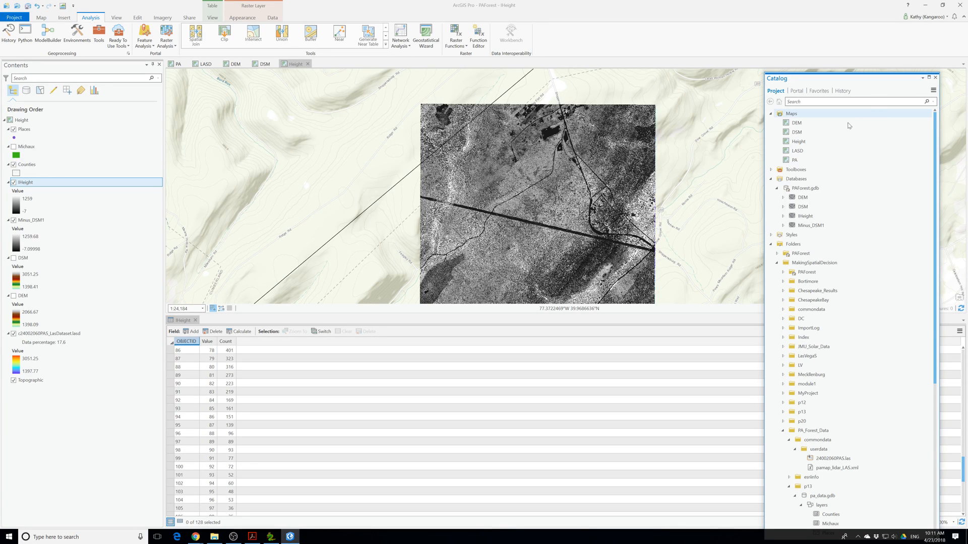
# Review the IHeight table from the lowest to the highest values, comparing the cell counts at both extremes
pyautogui.moveTo(847, 124)
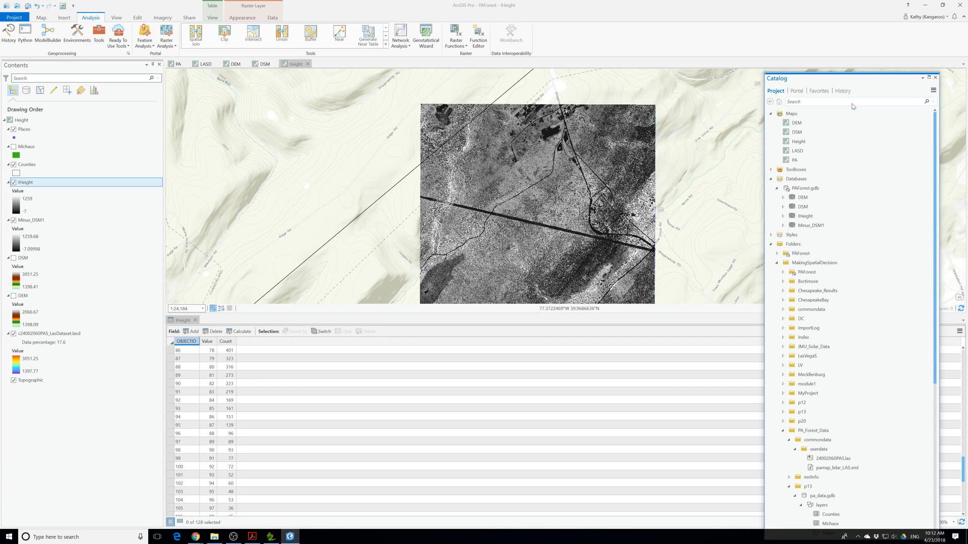
pyautogui.moveTo(798, 134)
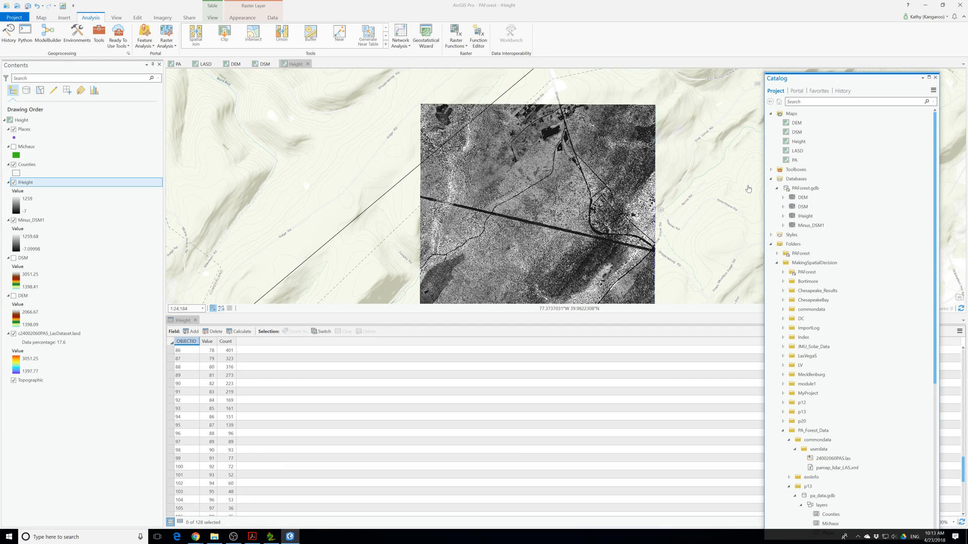
pyautogui.scroll(4, 237, 436)
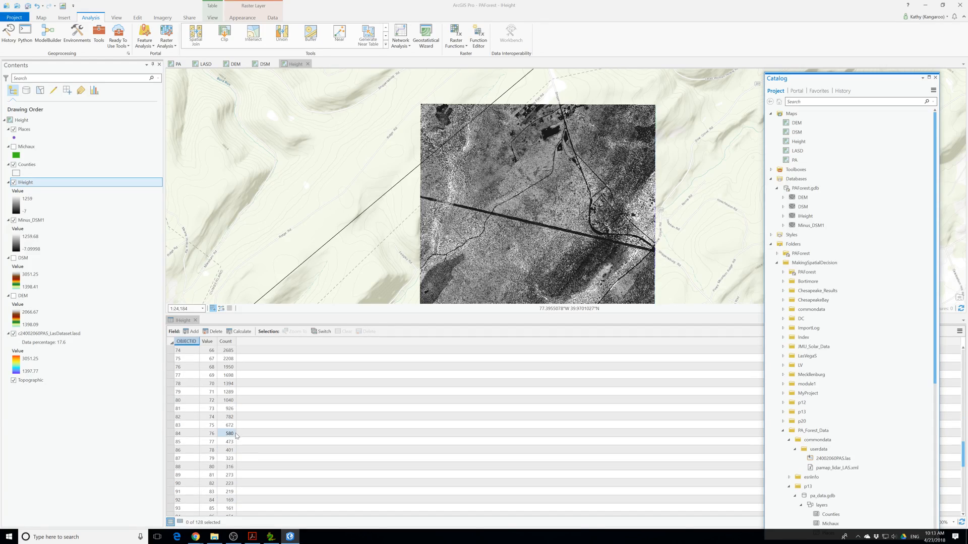
pyautogui.scroll(5, 236, 435)
pyautogui.scroll(20, 232, 435)
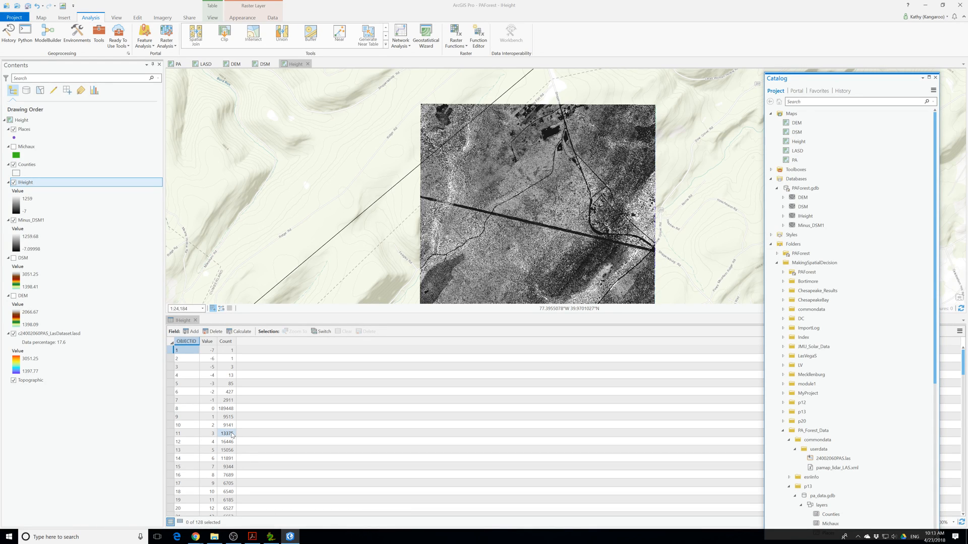
pyautogui.scroll(-15, 232, 434)
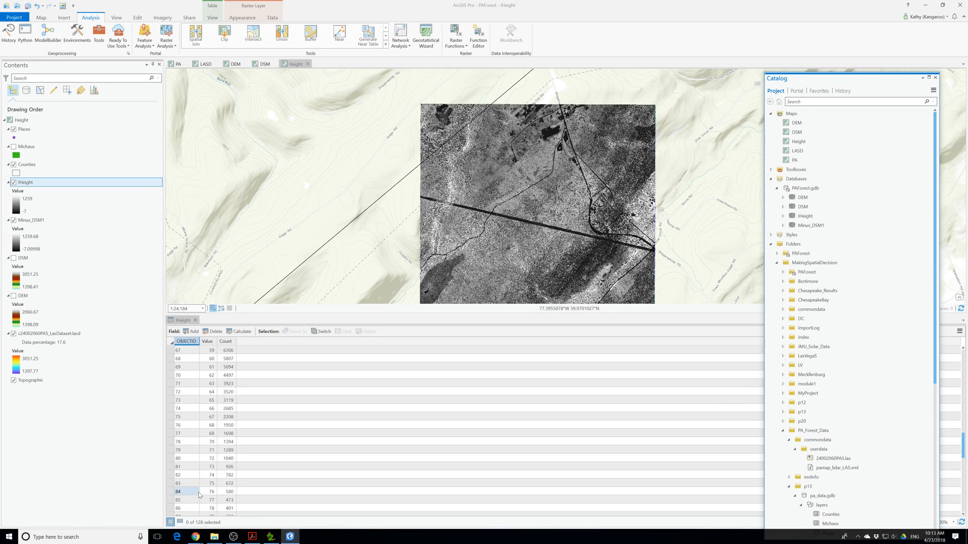
pyautogui.scroll(-12, 199, 495)
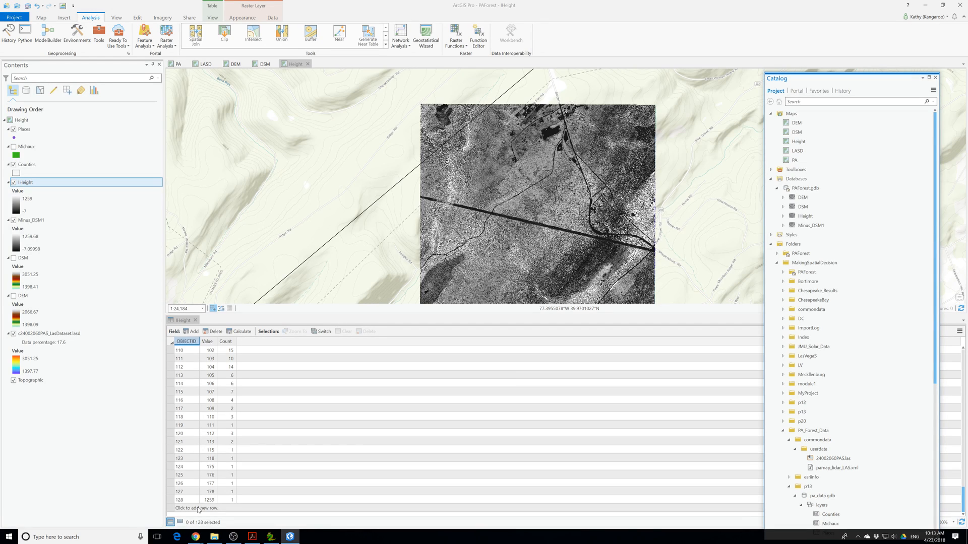
# Select the seven negative height records, values -7 through -1, in the IHeight attribute table
pyautogui.scroll(20, 198, 510)
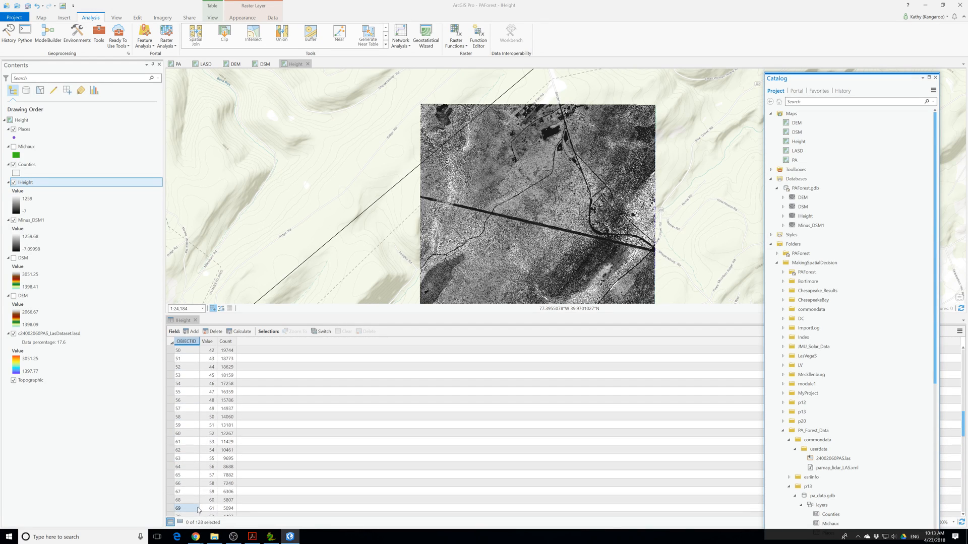
pyautogui.scroll(16, 198, 509)
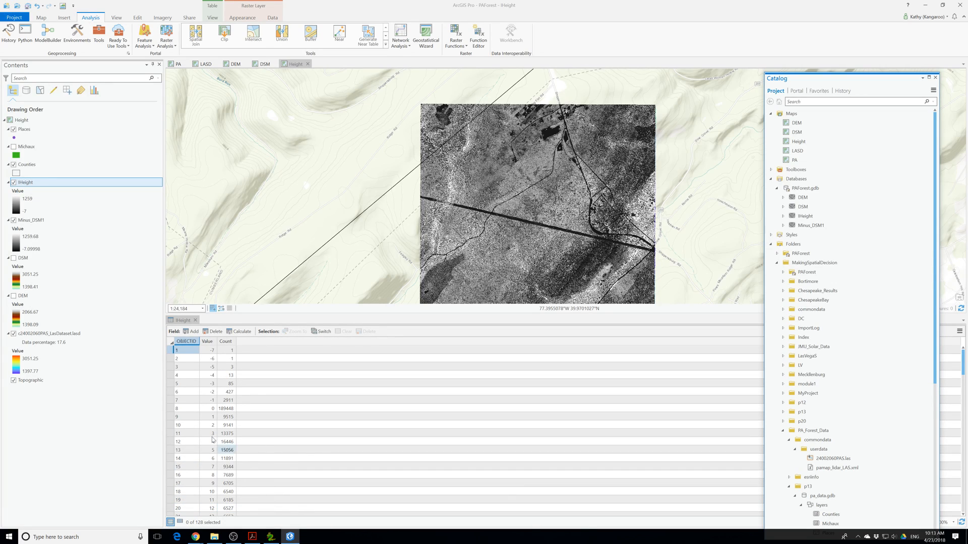
pyautogui.click(230, 400)
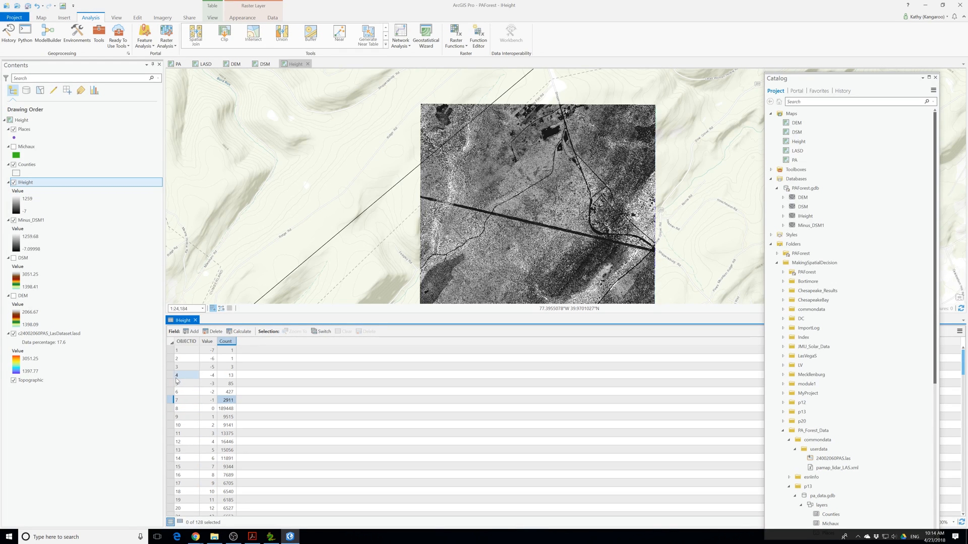
pyautogui.click(171, 400)
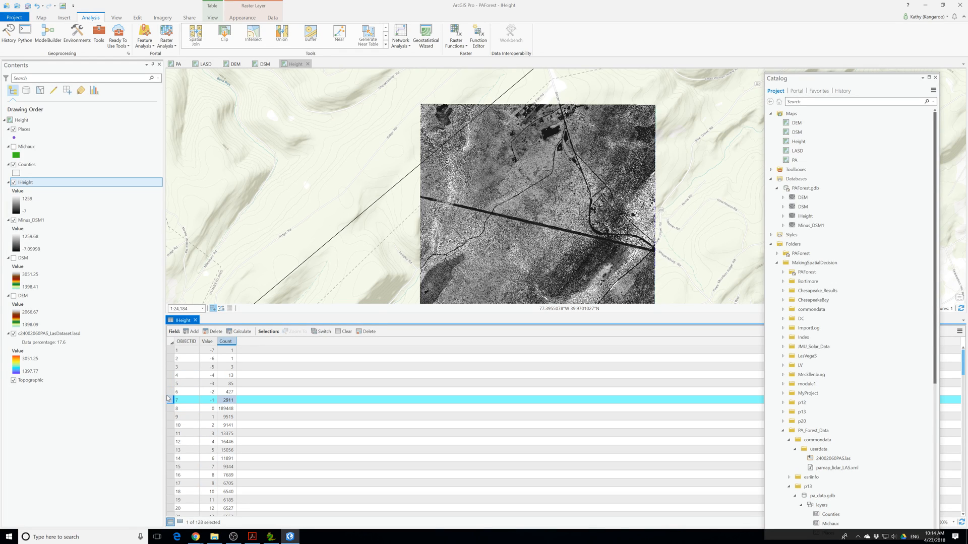
pyautogui.keyDown('ctrl'); pyautogui.click(170, 383); pyautogui.keyUp('ctrl')
pyautogui.keyDown('ctrl'); pyautogui.click(170, 392); pyautogui.keyUp('ctrl')
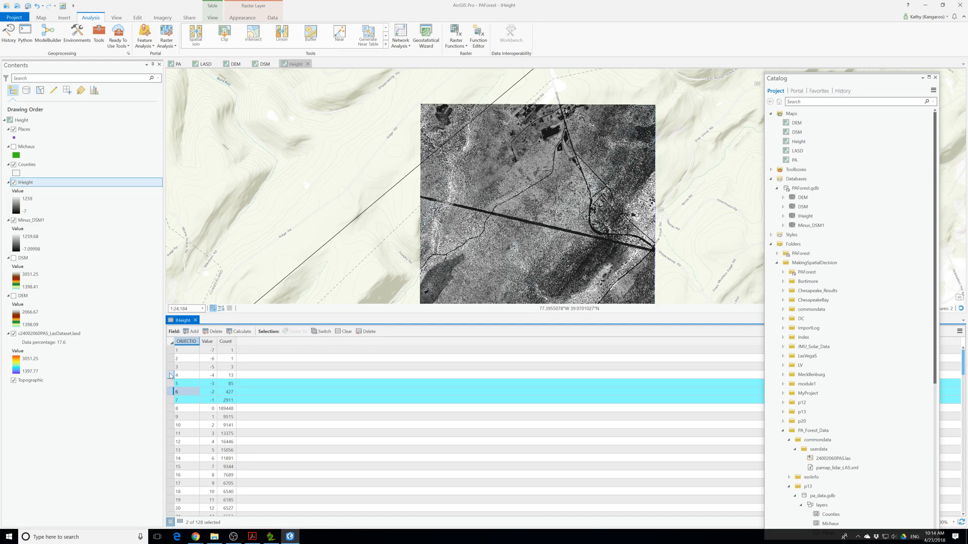
pyautogui.keyDown('ctrl'); pyautogui.click(171, 375); pyautogui.keyUp('ctrl')
pyautogui.keyDown('ctrl'); pyautogui.click(171, 367); pyautogui.keyUp('ctrl')
pyautogui.keyDown('ctrl'); pyautogui.click(170, 350); pyautogui.keyUp('ctrl')
pyautogui.keyDown('ctrl'); pyautogui.click(170, 358); pyautogui.keyUp('ctrl')
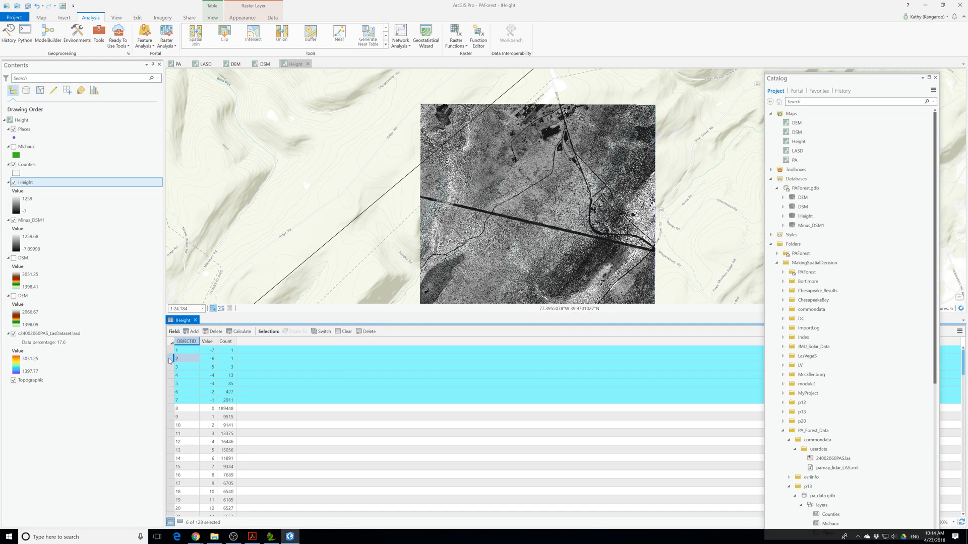
# Examine where the highlighted negative-height cells fall across the IHeight raster on the map, at both full-tile and close-up scales
pyautogui.scroll(-1, 498, 220)
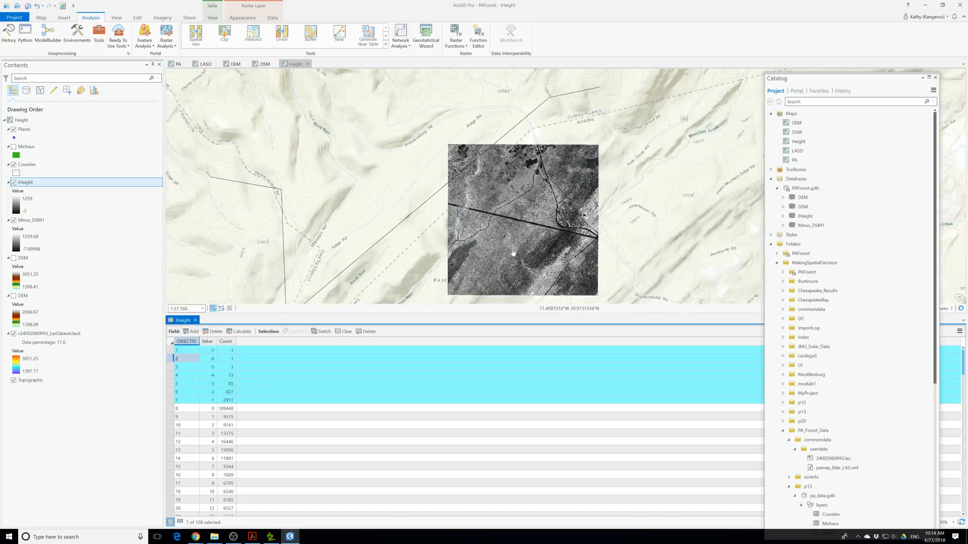
pyautogui.scroll(3, 524, 269)
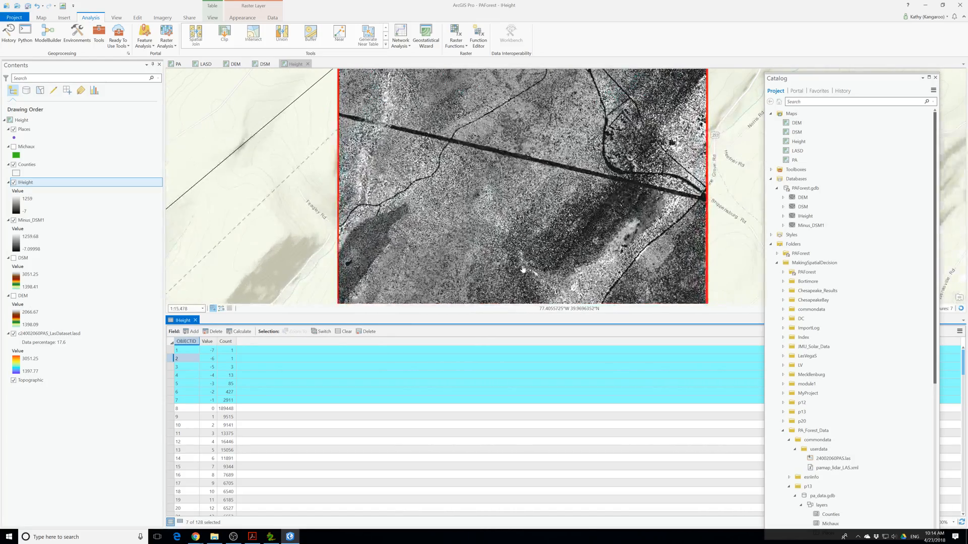
pyautogui.scroll(2, 515, 235)
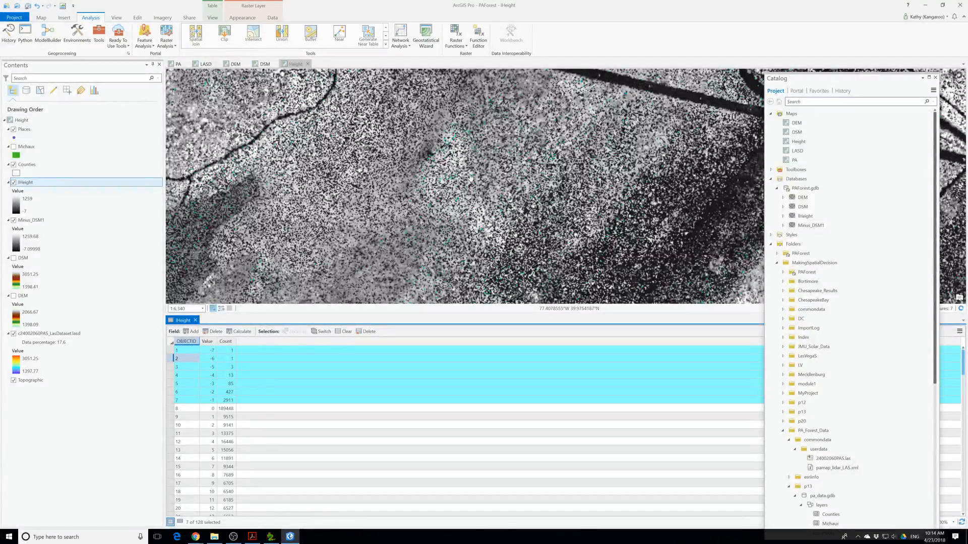
pyautogui.moveTo(489, 191); pyautogui.dragTo(559, 230)
pyautogui.scroll(-2, 559, 229)
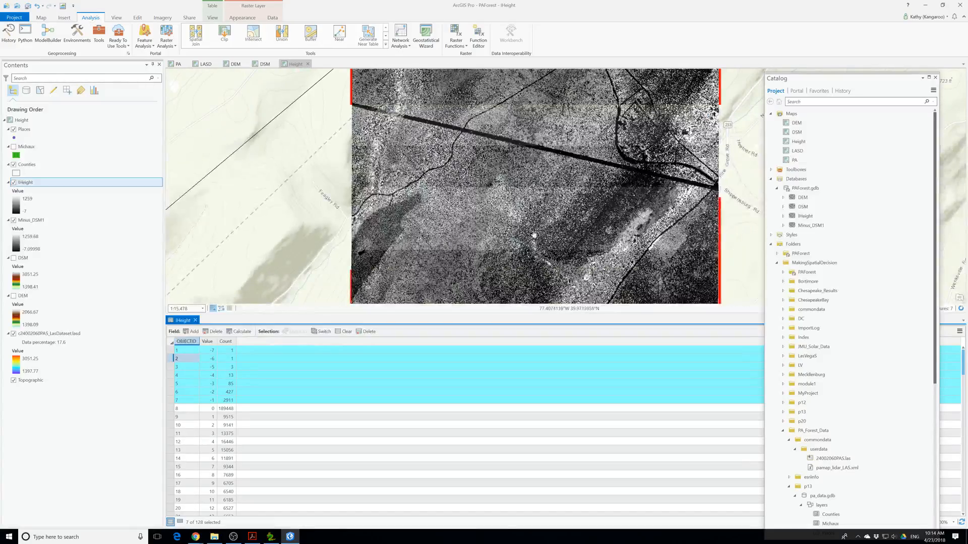
pyautogui.scroll(-1, 522, 194)
pyautogui.scroll(3, 525, 190)
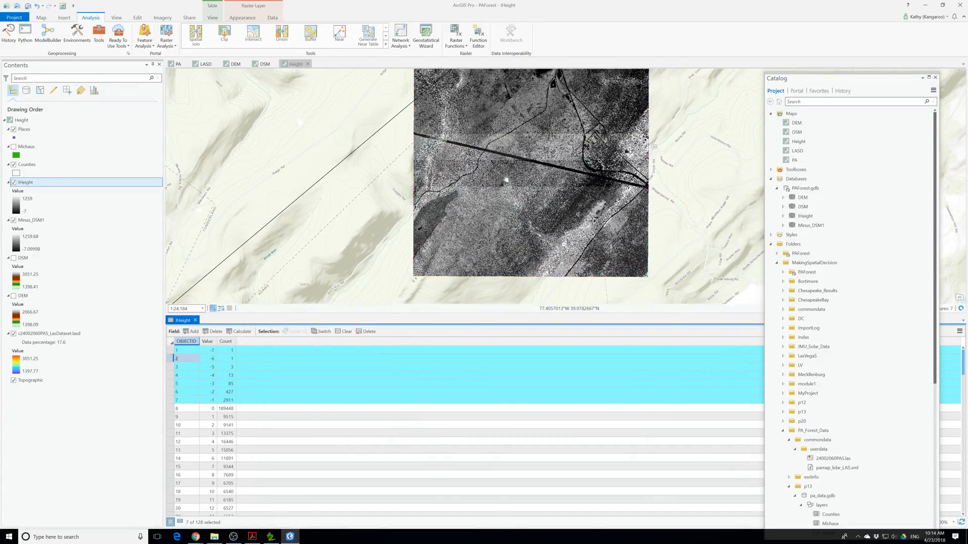
pyautogui.scroll(3, 485, 237)
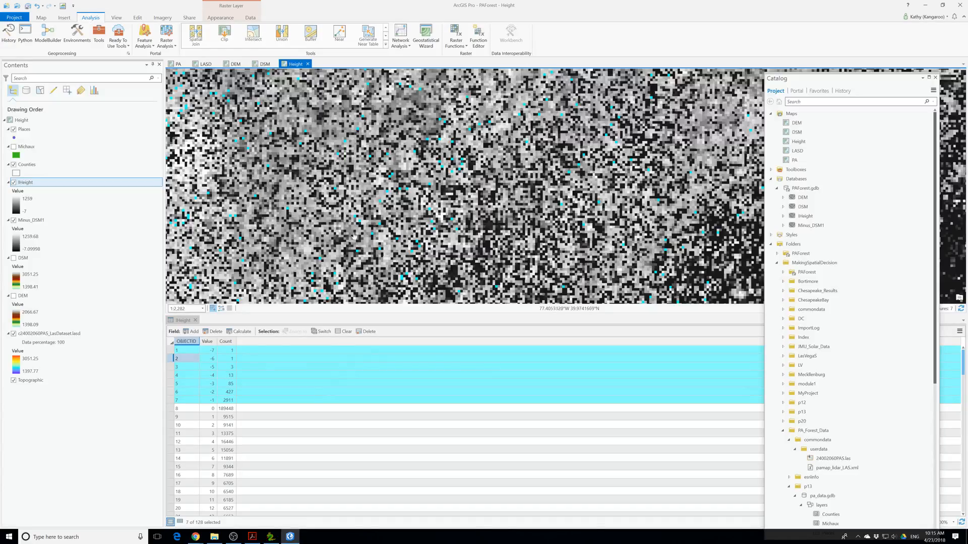
pyautogui.scroll(-2, 355, 236)
pyautogui.scroll(1, 383, 232)
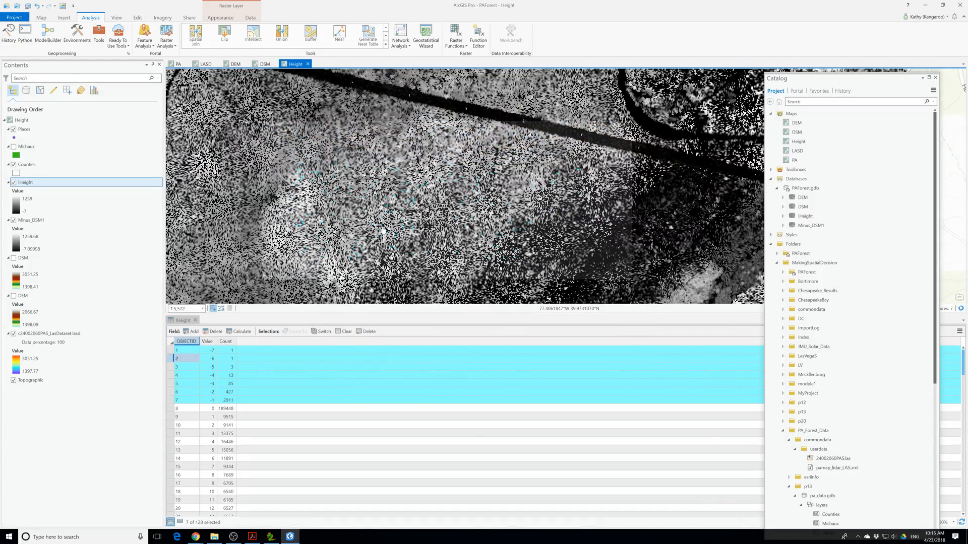
pyautogui.scroll(-1, 410, 257)
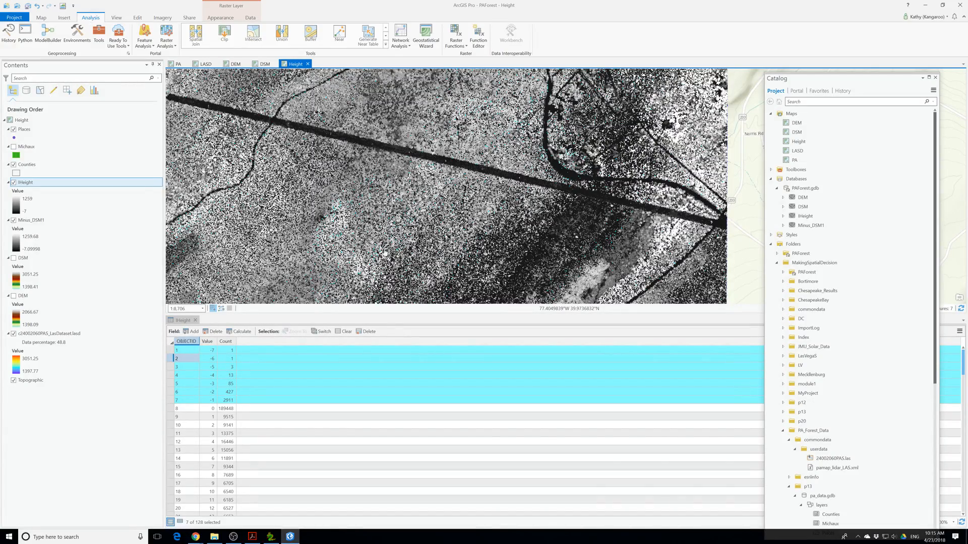
pyautogui.moveTo(291, 208); pyautogui.dragTo(420, 125)
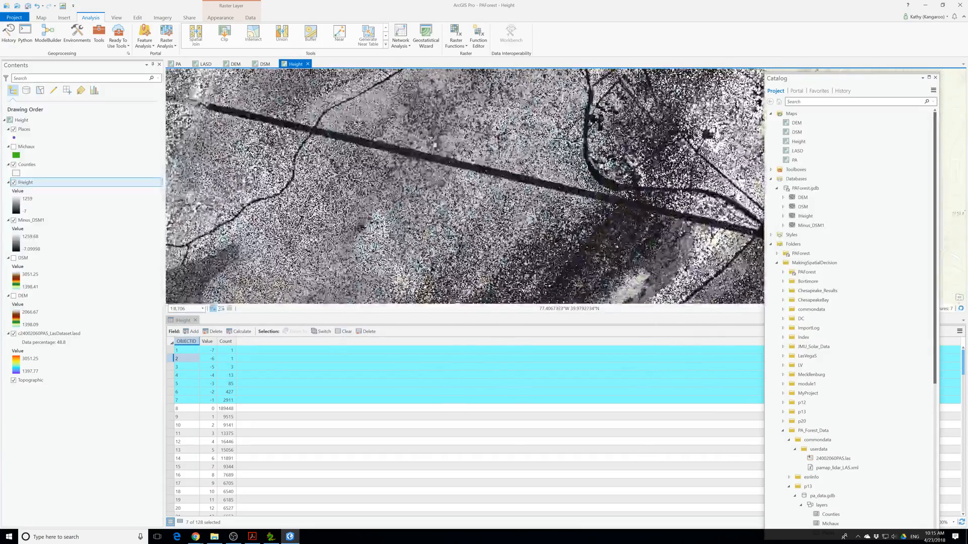
pyautogui.moveTo(569, 298); pyautogui.dragTo(593, 303)
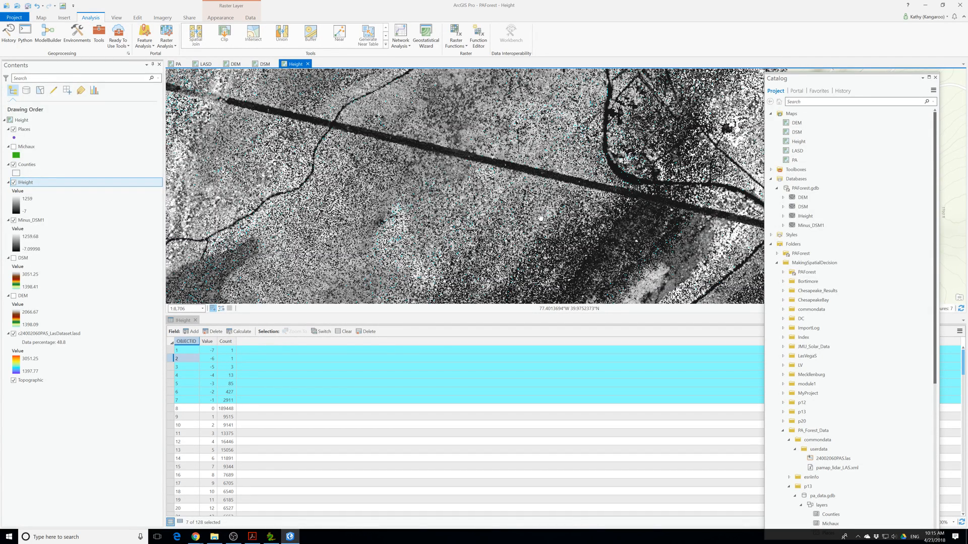
# Close the IHeight attribute table and save the project
pyautogui.click(195, 320)
pyautogui.scroll(-5, 308, 353)
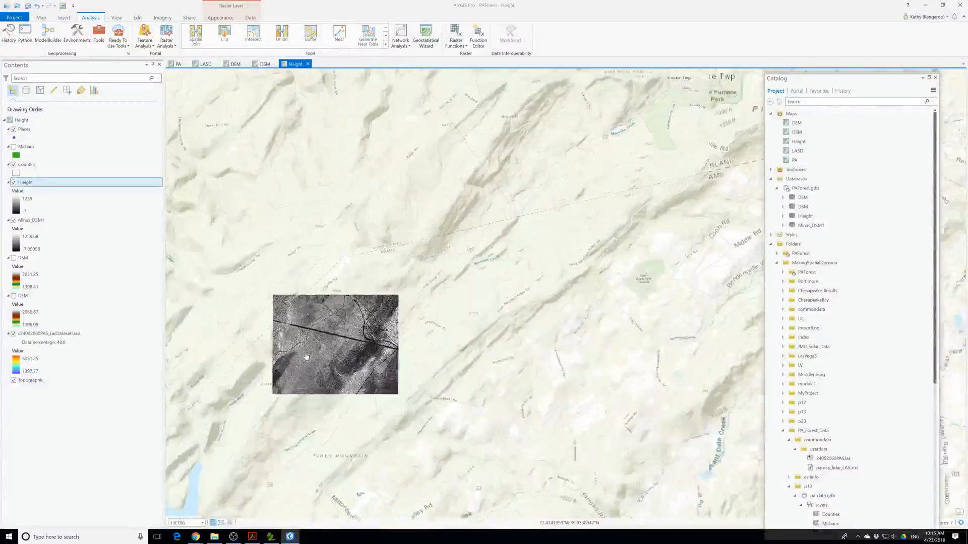
pyautogui.moveTo(343, 367); pyautogui.dragTo(448, 336)
pyautogui.scroll(2, 466, 302)
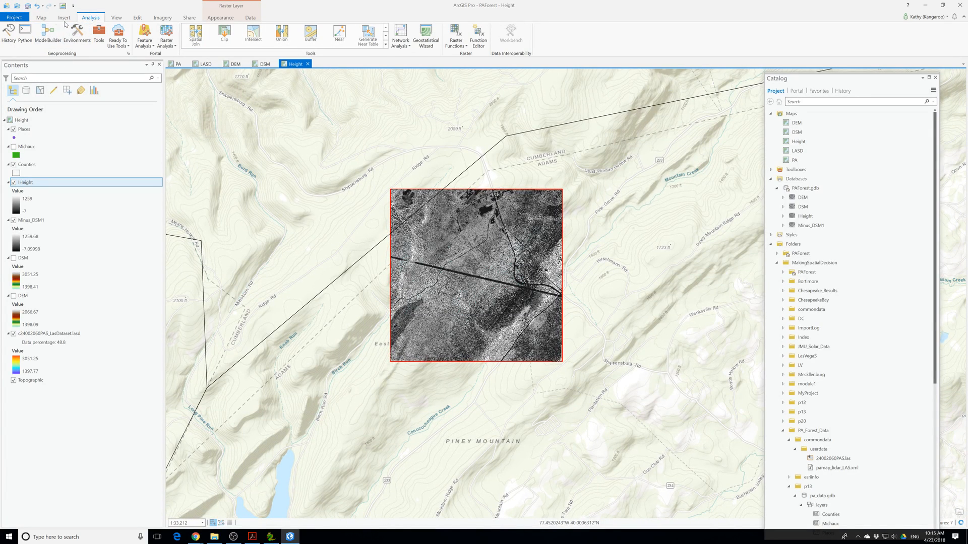
pyautogui.click(27, 7)
# Set up the Spatial Analyst Reclassify tool with IHeight as the input raster and list its unique values for reclassification
pyautogui.click(99, 34)
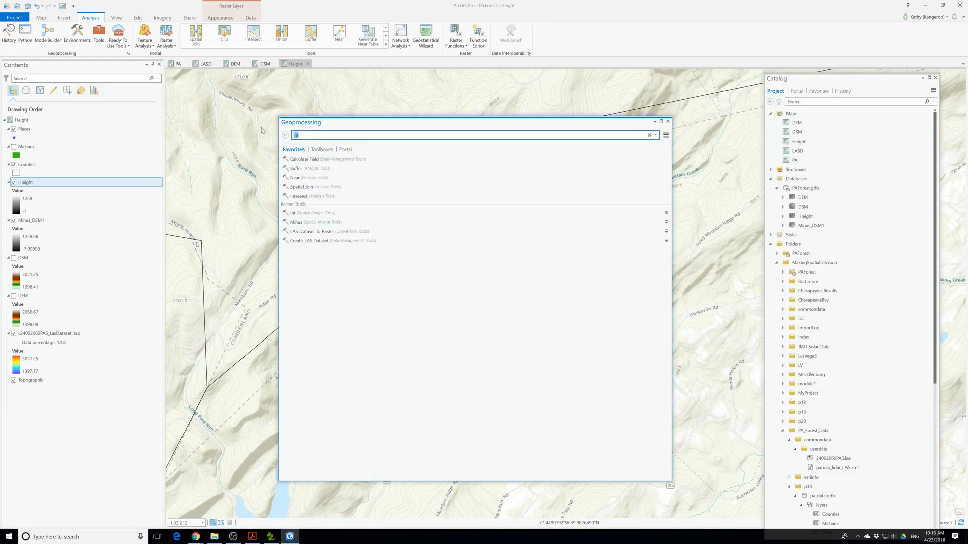
pyautogui.write('rec')
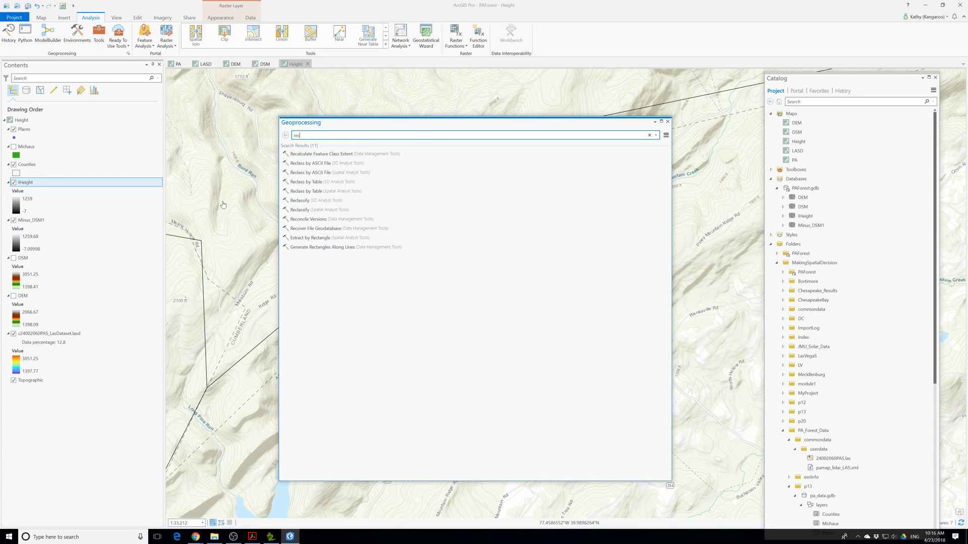
pyautogui.click(300, 209)
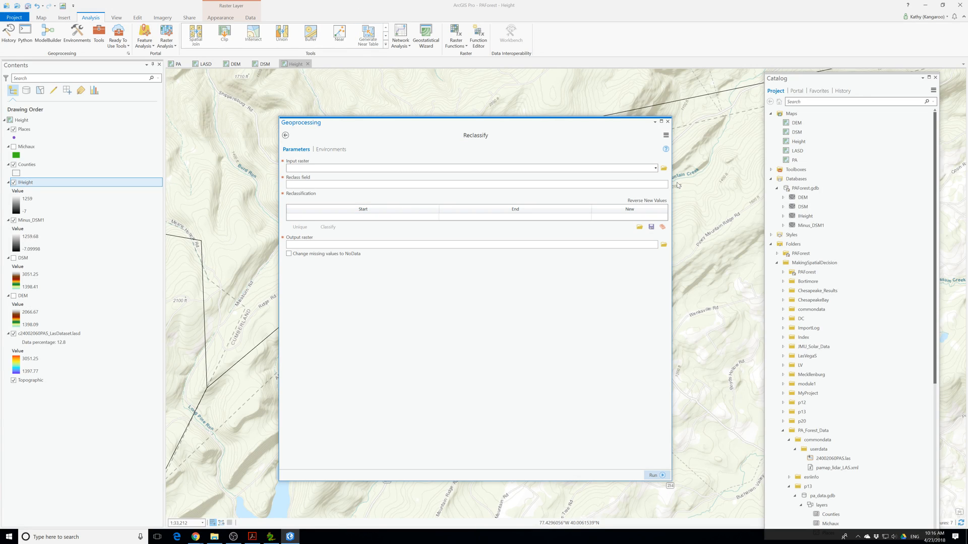
pyautogui.click(655, 168)
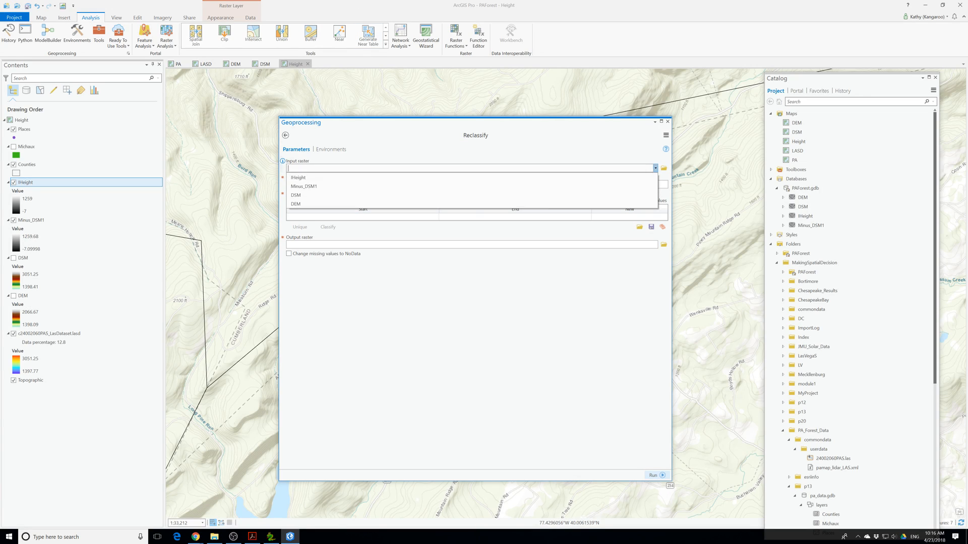
pyautogui.click(323, 177)
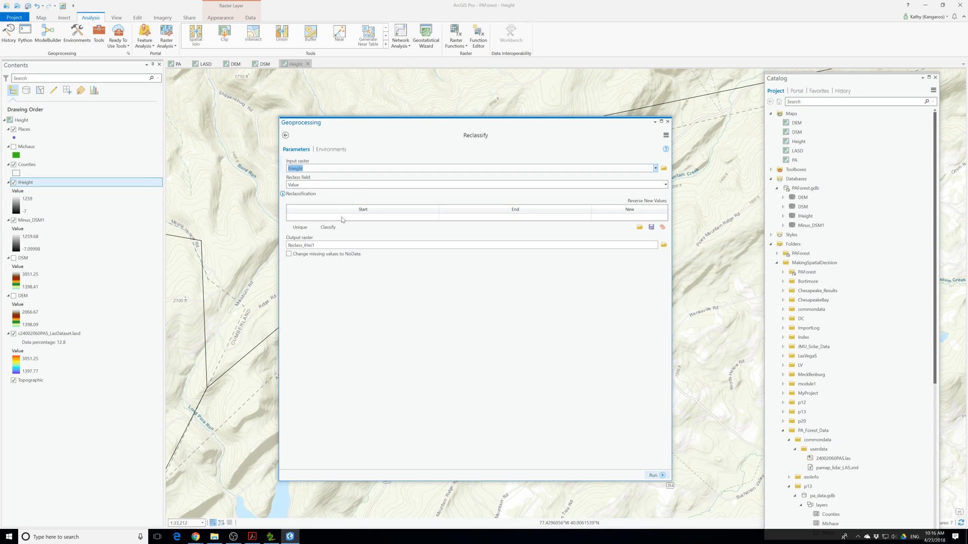
pyautogui.click(301, 228)
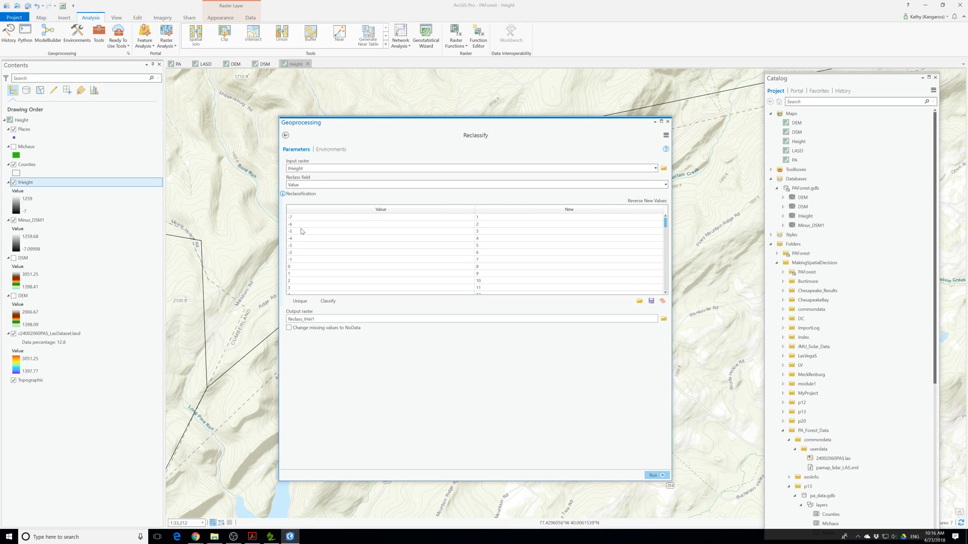
# Try to enter the text Errors as the new class for height value -7
pyautogui.click(482, 220)
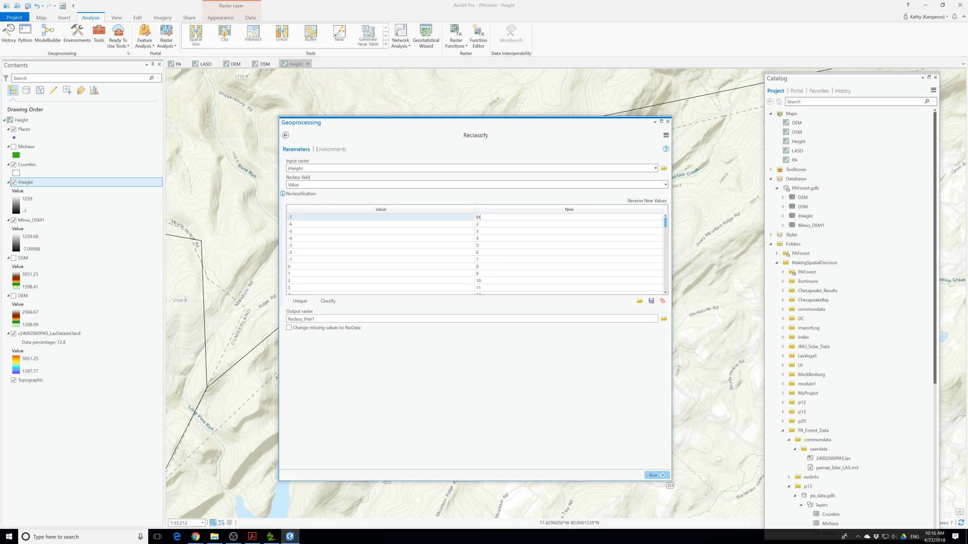
pyautogui.click(483, 226)
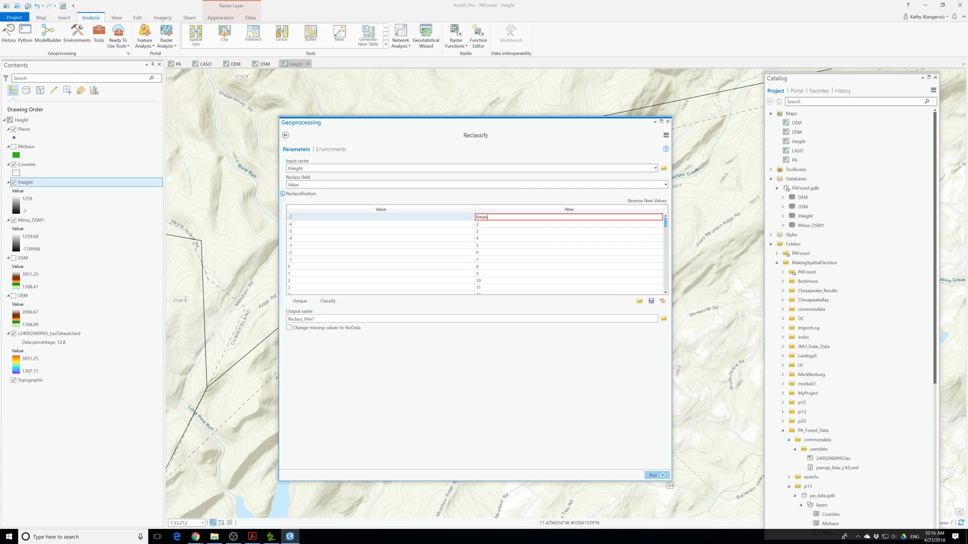
pyautogui.click(482, 217)
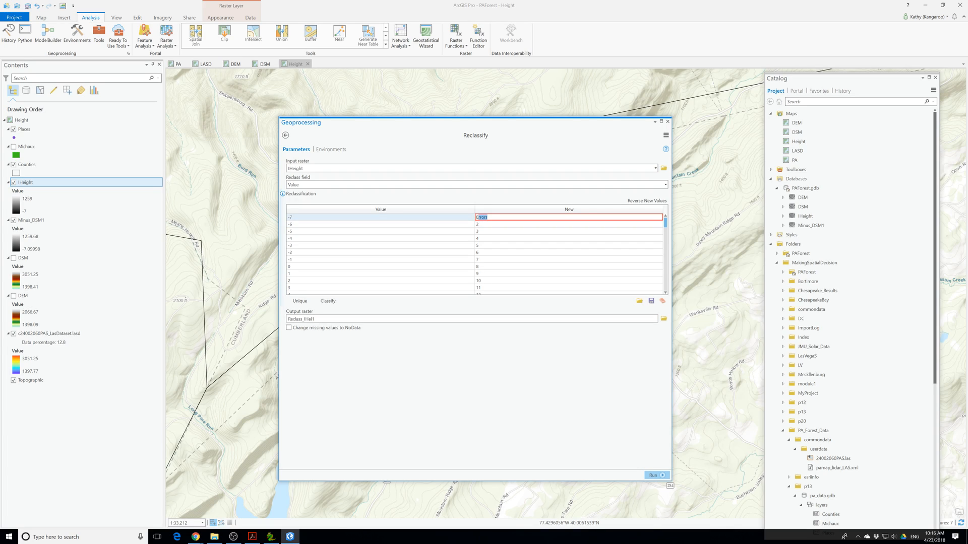
pyautogui.click(479, 225)
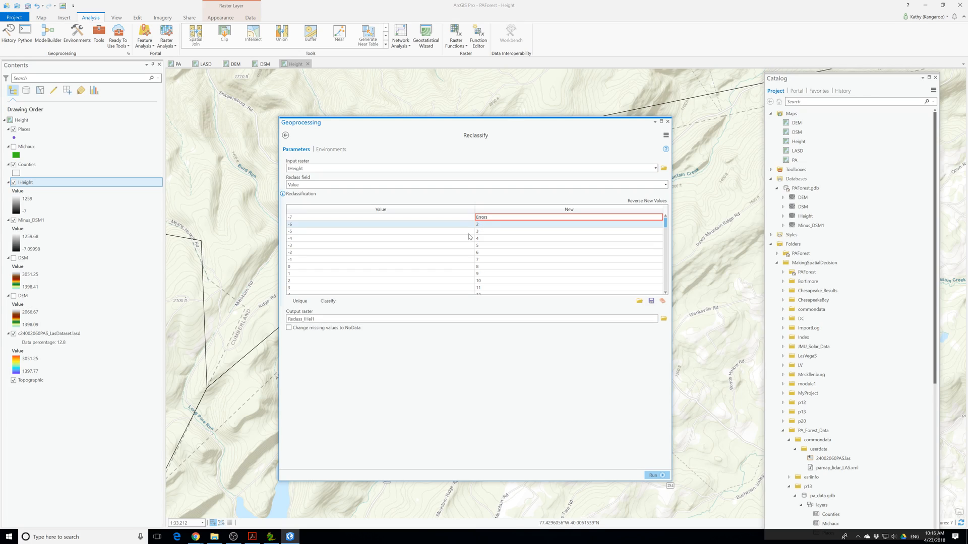
# Set the new reclassification value to 0 for each height value from -7 through 0
pyautogui.moveTo(487, 218)
pyautogui.mouseDown()
pyautogui.moveTo(459, 220)
pyautogui.moveTo(478, 233)
pyautogui.mouseUp()
pyautogui.write('0')
pyautogui.click(483, 225)
pyautogui.write('0')
pyautogui.click(481, 232)
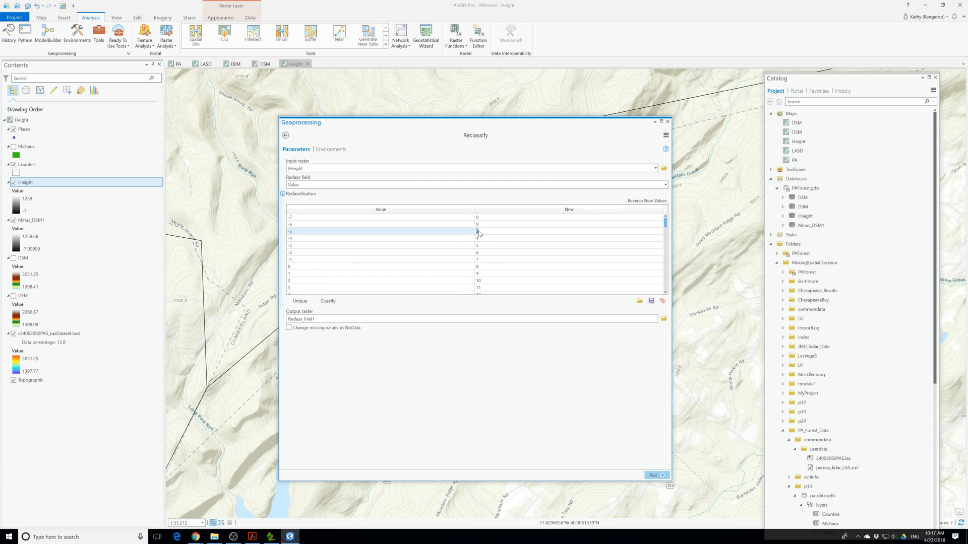
pyautogui.write('0')
pyautogui.press('Return')
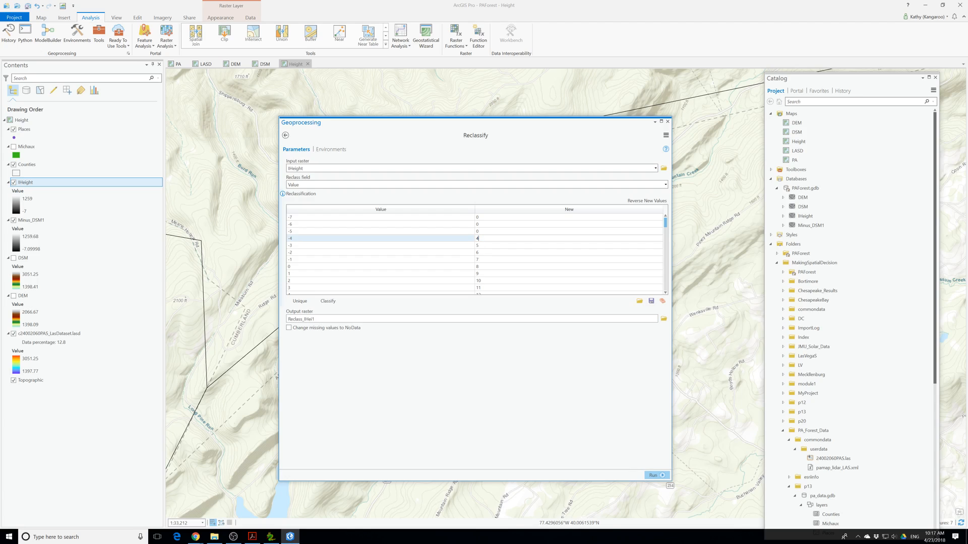
pyautogui.write('0')
pyautogui.press('Return')
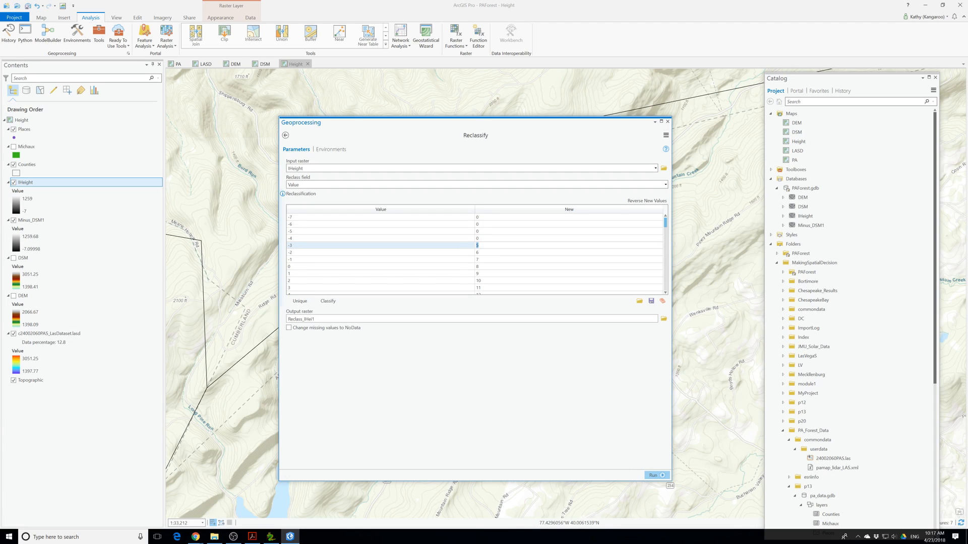
pyautogui.write('0')
pyautogui.press('Return')
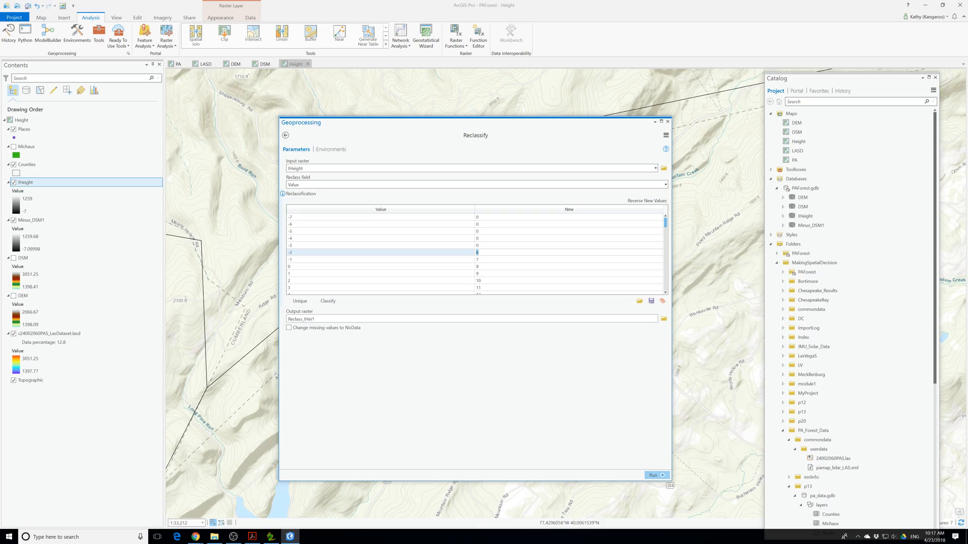
pyautogui.write('0')
pyautogui.press('Return')
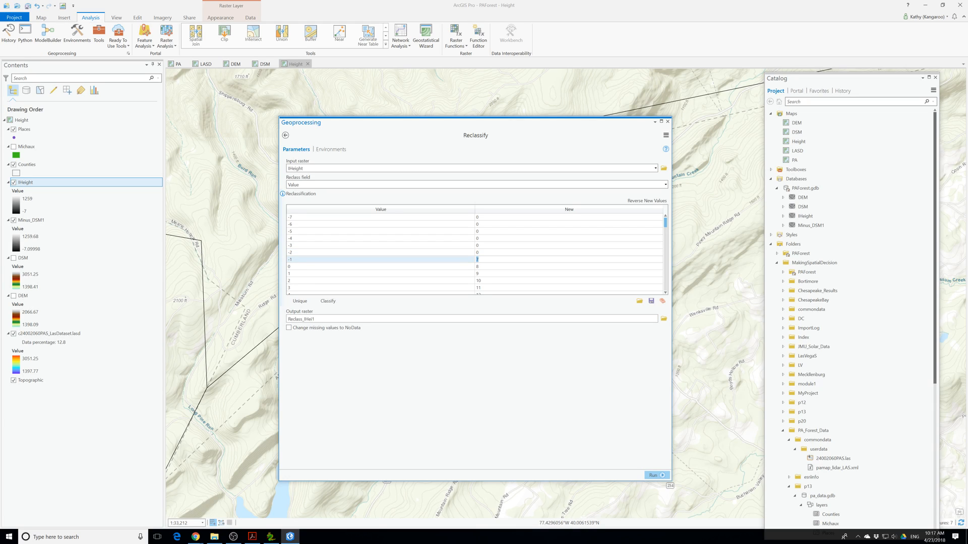
pyautogui.press('Return')
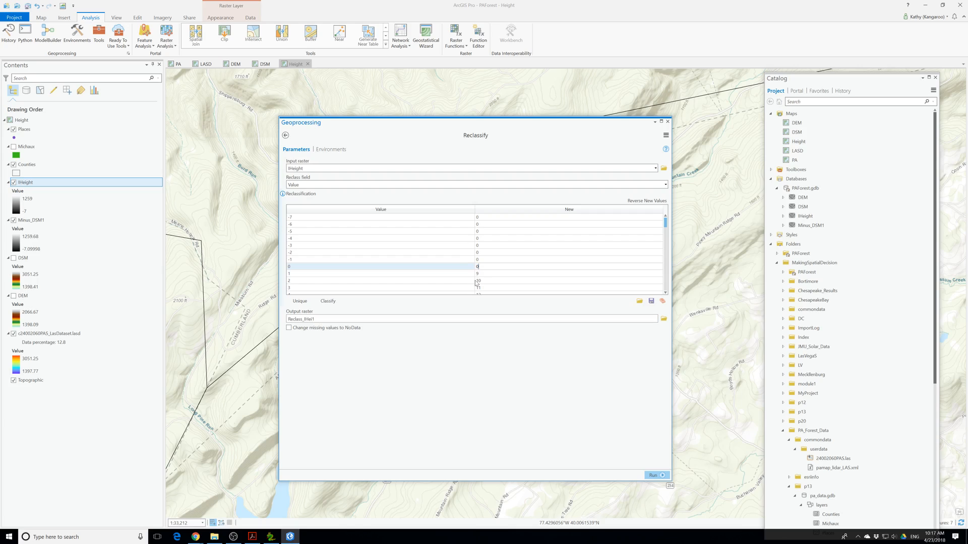
pyautogui.press('Return')
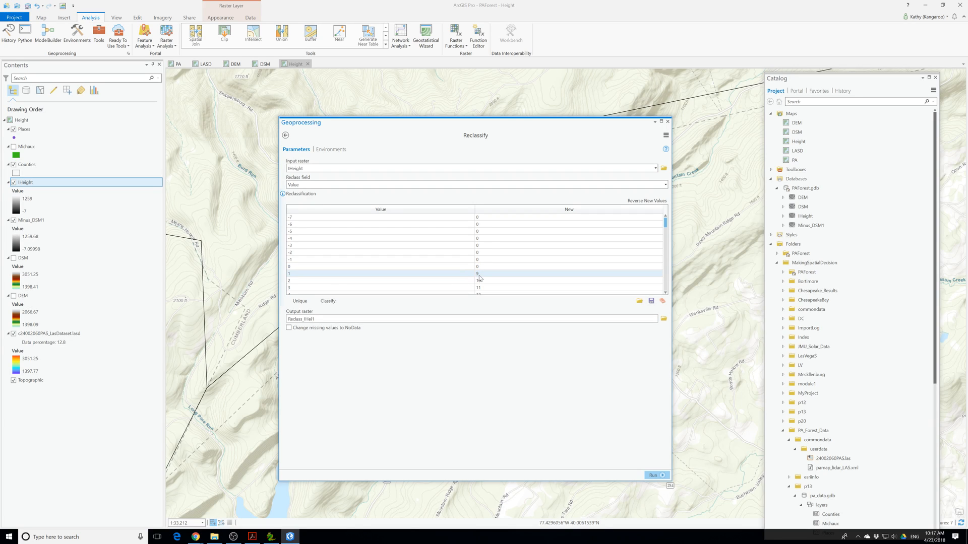
# Set the new reclassification value to 1 for each height value from 1 through 5
pyautogui.scroll(-1, 496, 282)
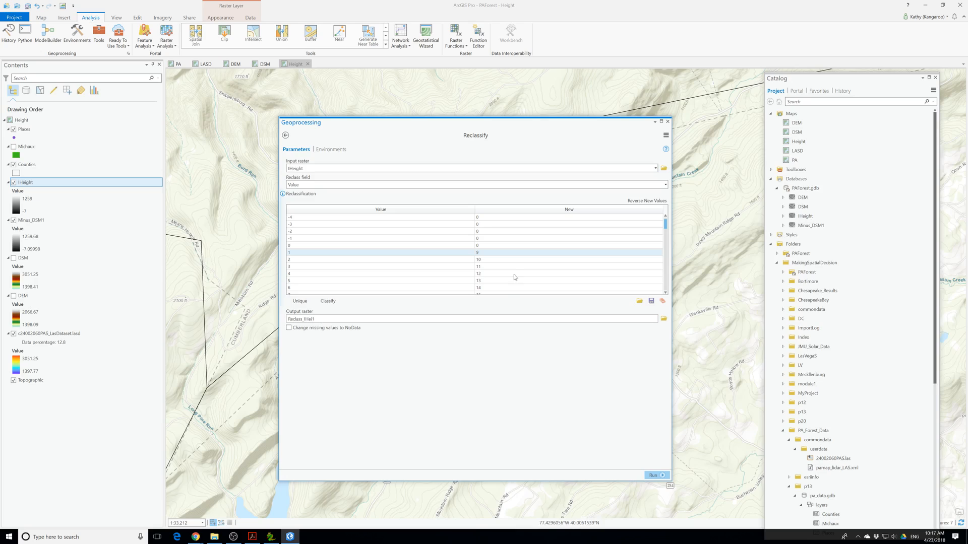
pyautogui.click(483, 253)
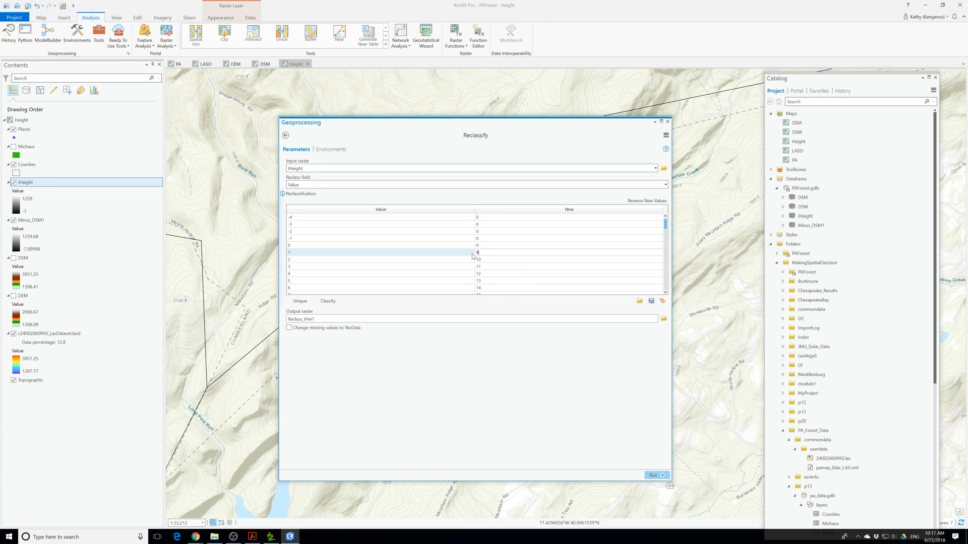
pyautogui.moveTo(472, 253); pyautogui.dragTo(467, 255)
pyautogui.write('1')
pyautogui.press('Return')
pyautogui.write('1')
pyautogui.press('Return')
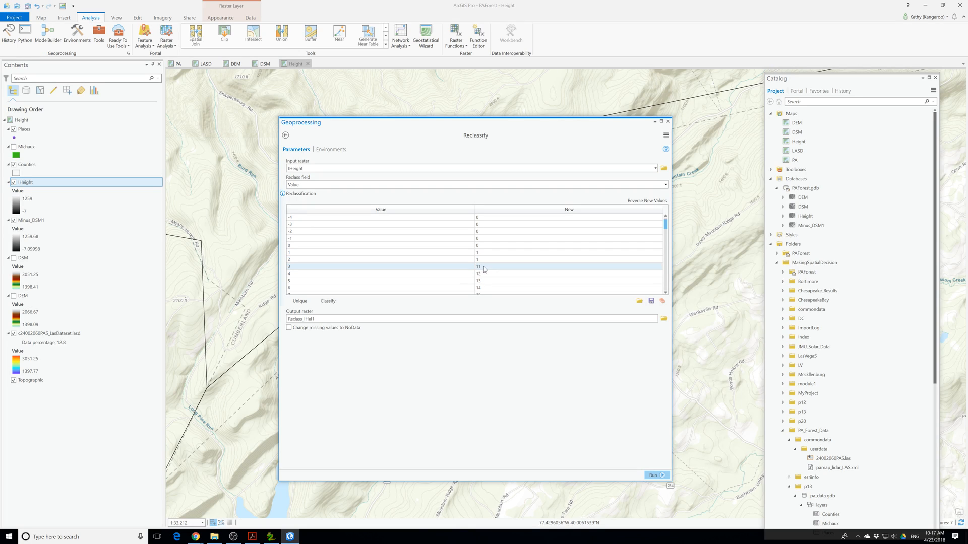
pyautogui.write('1')
pyautogui.press('Return')
pyautogui.write('1')
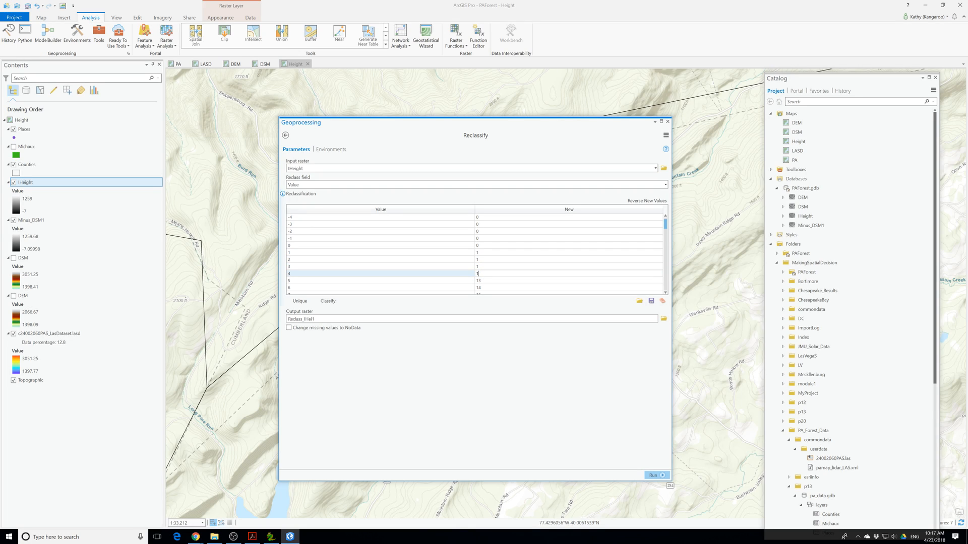
pyautogui.press('Return')
pyautogui.write('1')
pyautogui.press('Return')
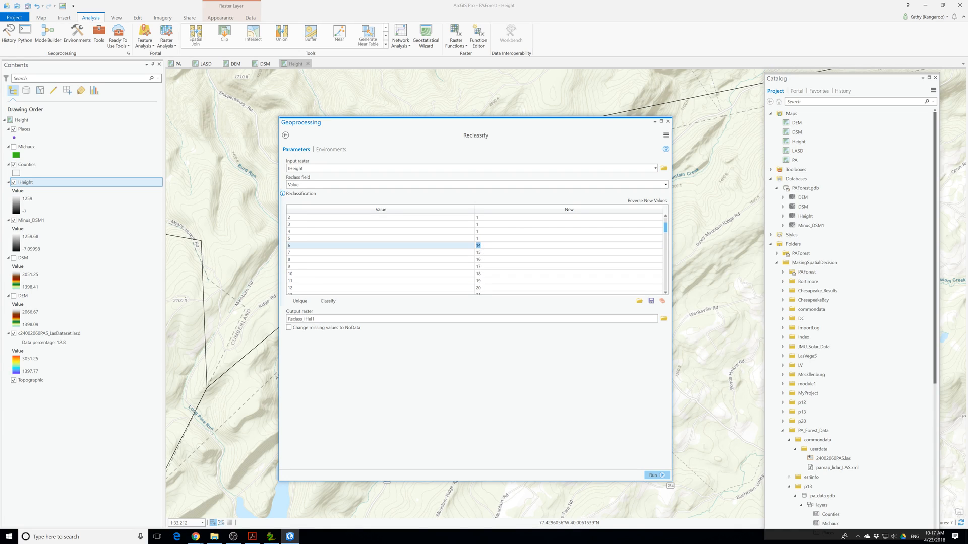
# Set the new reclassification value to 2 for each height value from 6 through 15
pyautogui.write('2')
pyautogui.press('Return')
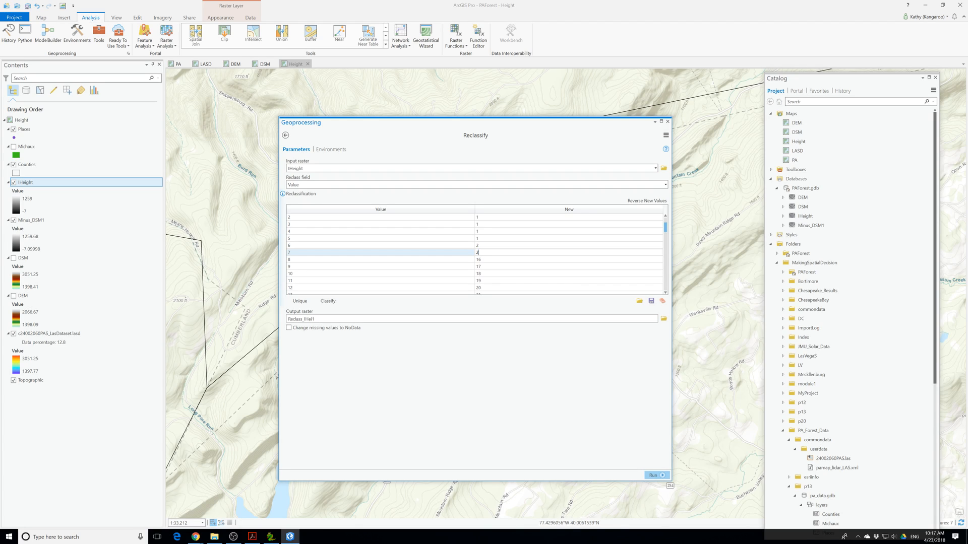
pyautogui.press('Return')
pyautogui.write('2')
pyautogui.press('Return')
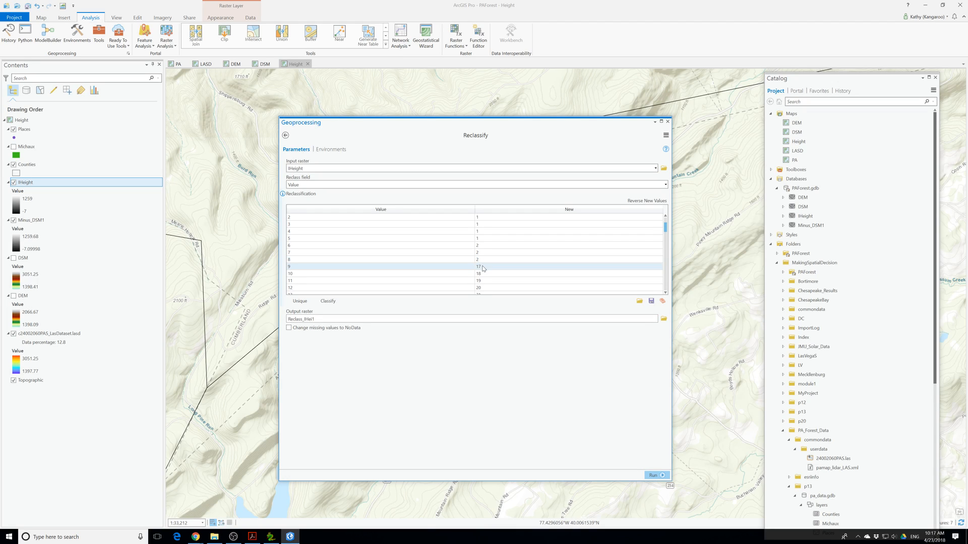
pyautogui.write('2')
pyautogui.press('Return')
pyautogui.write('2')
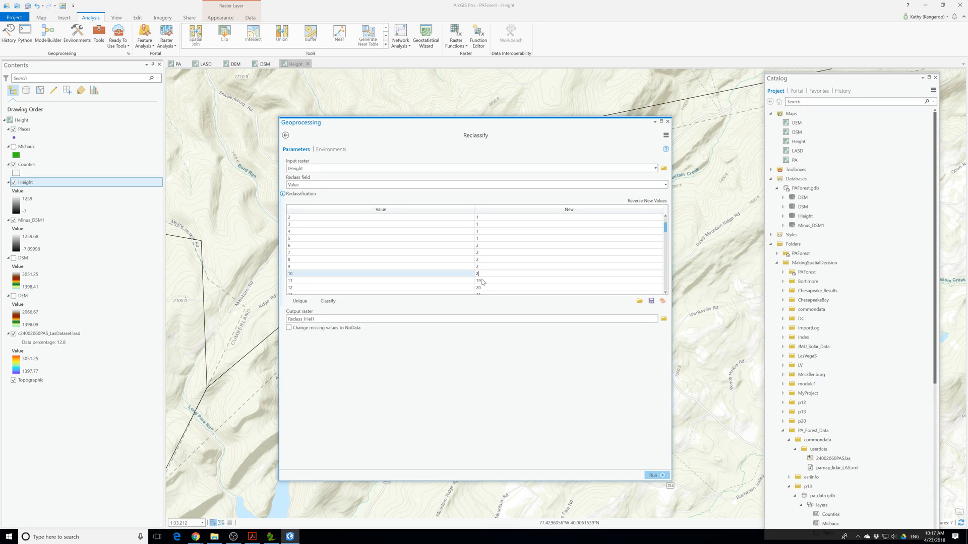
pyautogui.press('Return')
pyautogui.write('2')
pyautogui.scroll(-2, 480, 262)
pyautogui.press('Return')
pyautogui.write('2')
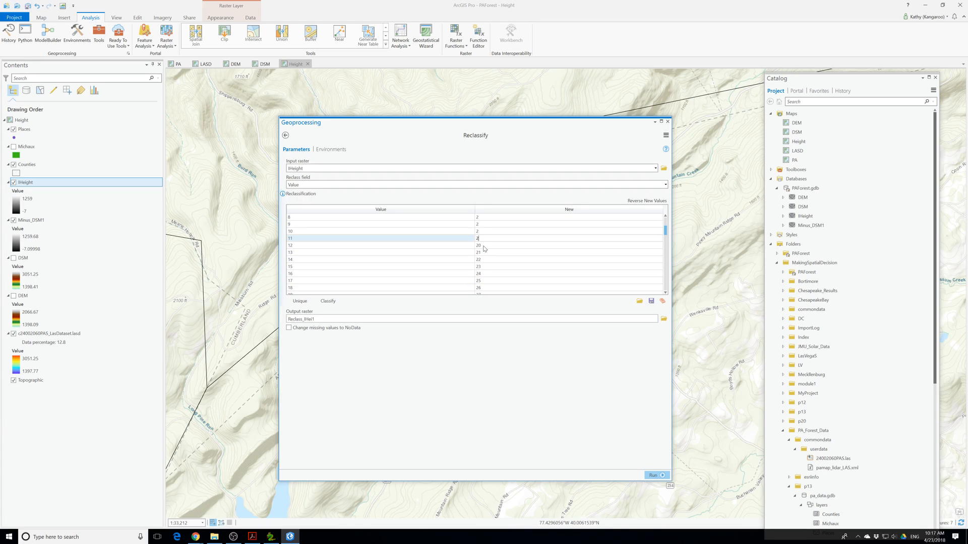
pyautogui.press('Return')
pyautogui.write('2')
pyautogui.press('Return')
pyautogui.write('2')
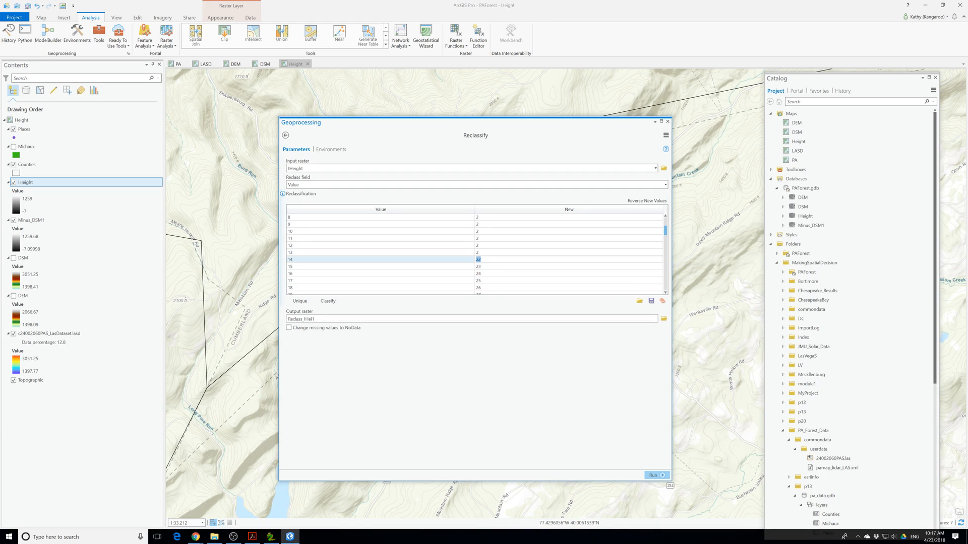
pyautogui.press('Return')
pyautogui.write('2')
pyautogui.scroll(-1, 480, 271)
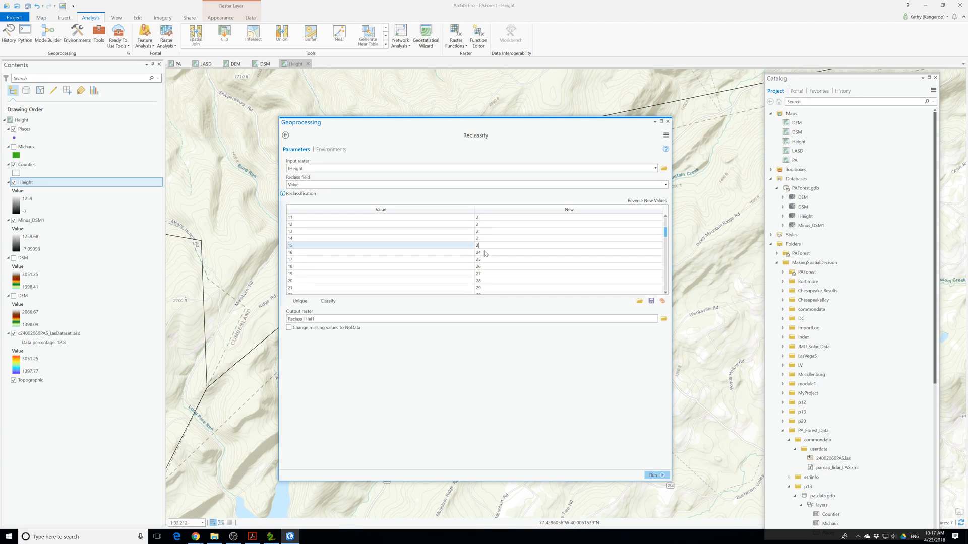
pyautogui.press('Return')
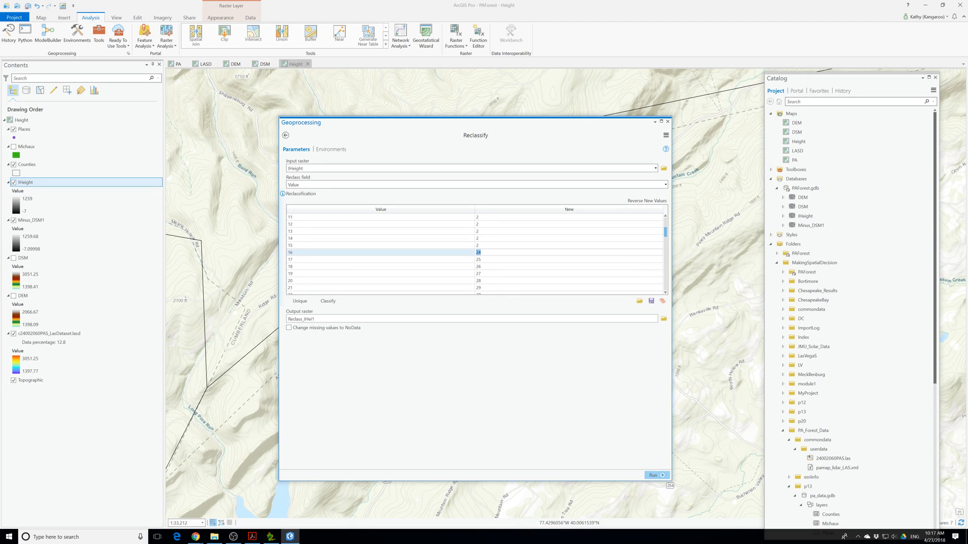
# Set the new reclassification value to 3 for each height value from 16 through 25
pyautogui.write('3')
pyautogui.press('Return')
pyautogui.write('3')
pyautogui.press('Return')
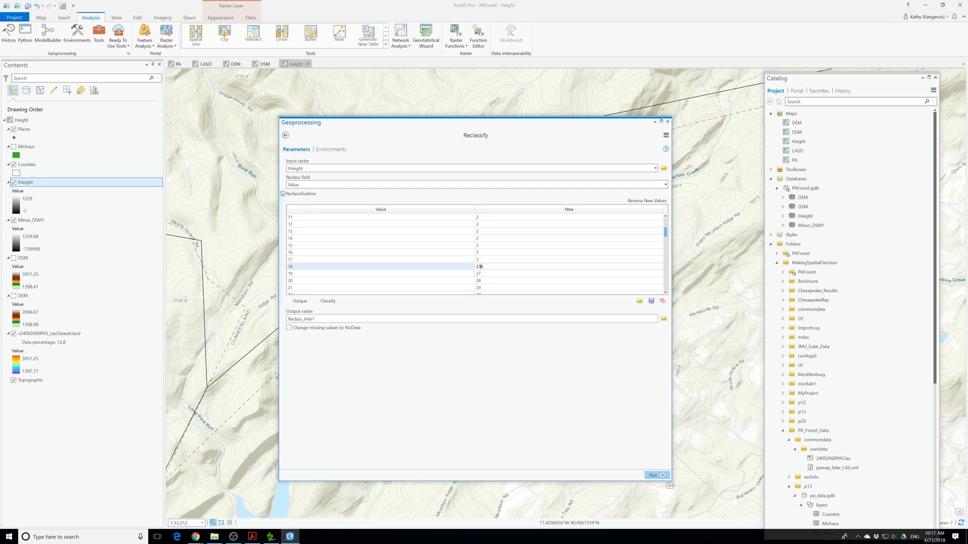
pyautogui.write('3')
pyautogui.press('Return')
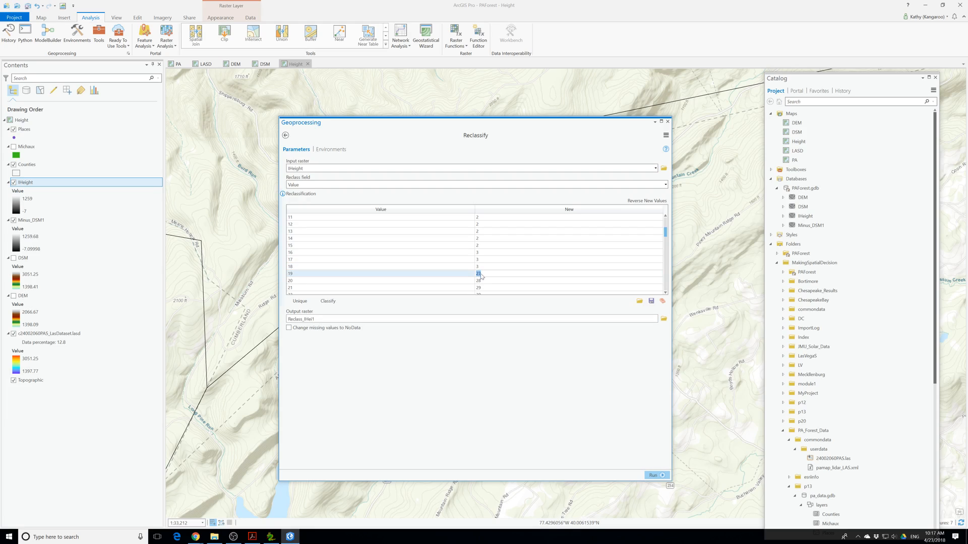
pyautogui.write('3')
pyautogui.press('Return')
pyautogui.write('3')
pyautogui.moveTo(485, 281); pyautogui.dragTo(464, 285)
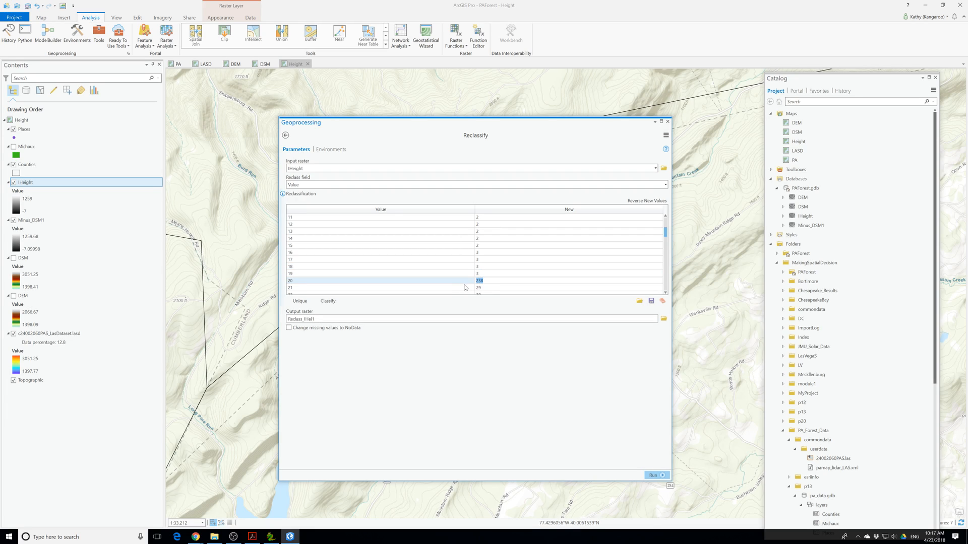
pyautogui.write('3')
pyautogui.scroll(-3, 463, 286)
pyautogui.press('Return')
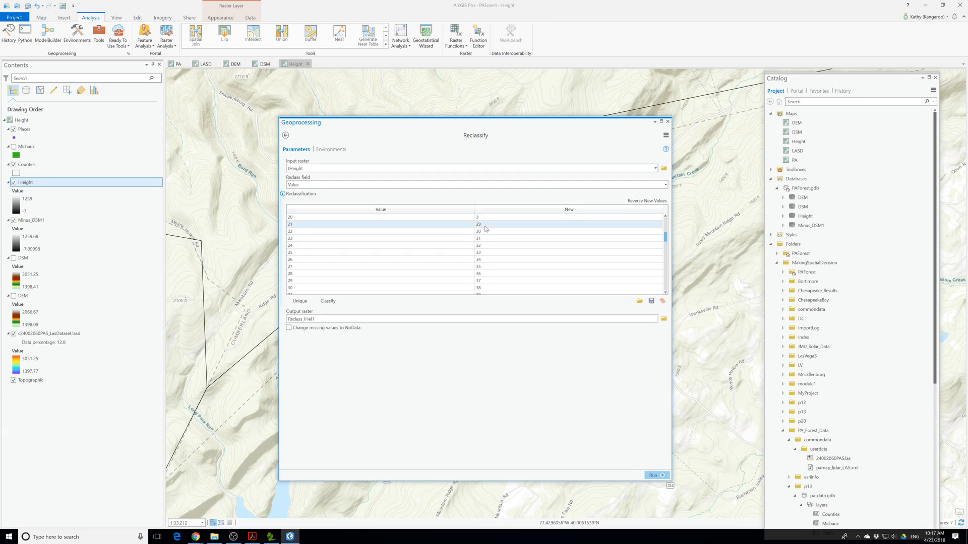
pyautogui.write('3')
pyautogui.press('Return')
pyautogui.write('3')
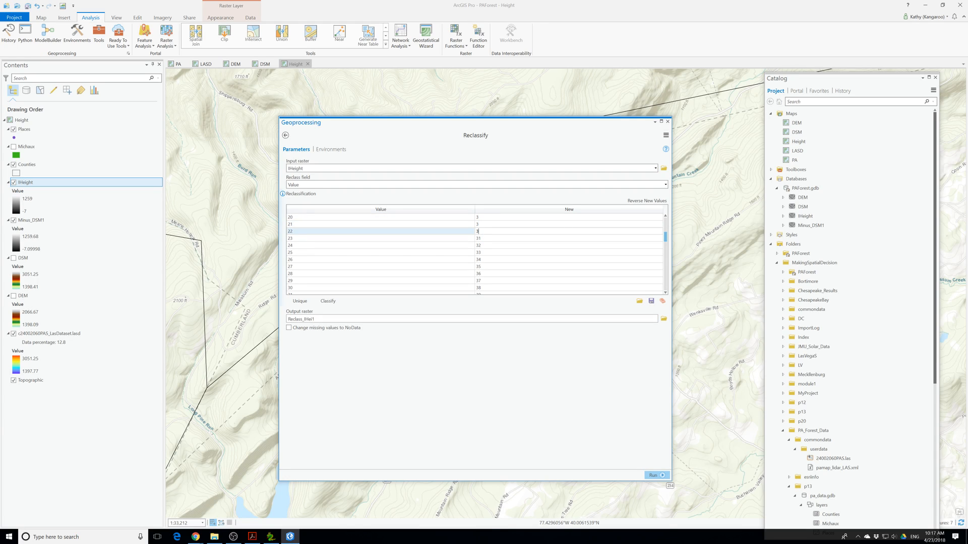
pyautogui.press('Return')
pyautogui.write('3')
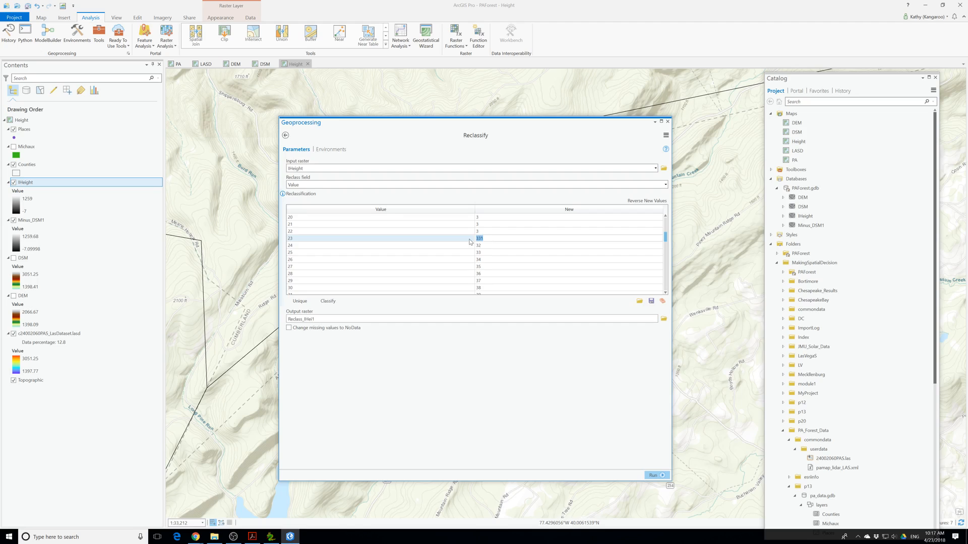
pyautogui.press('Return')
pyautogui.write('3')
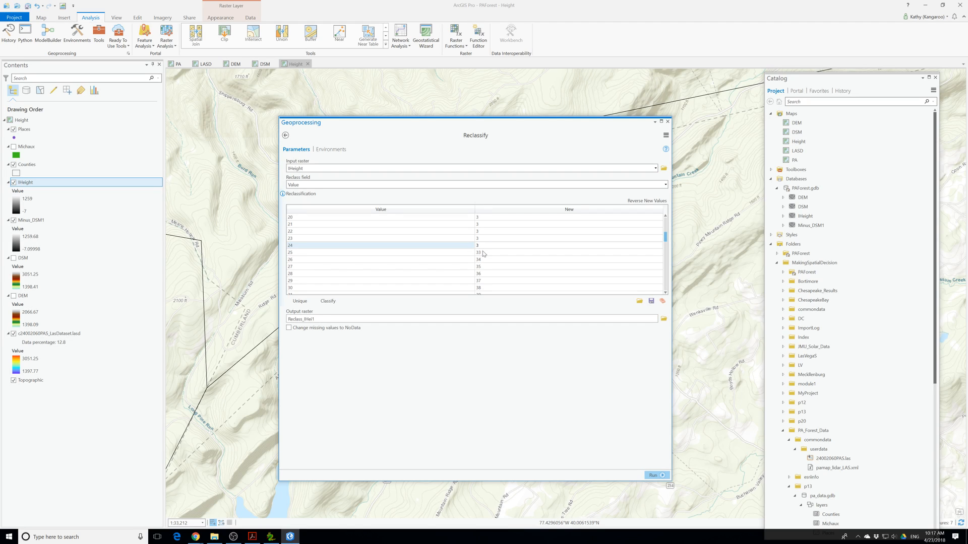
pyautogui.press('Return')
pyautogui.write('3')
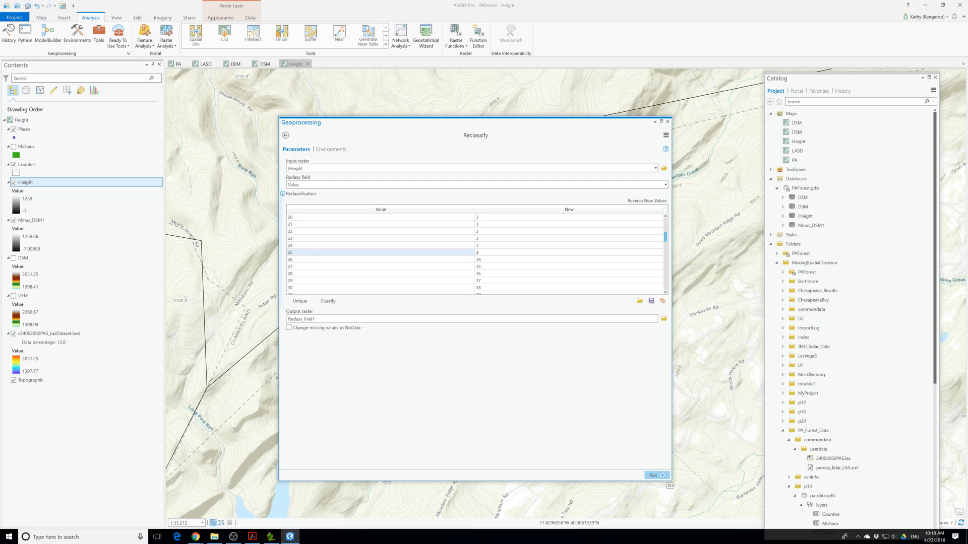
pyautogui.press('Return')
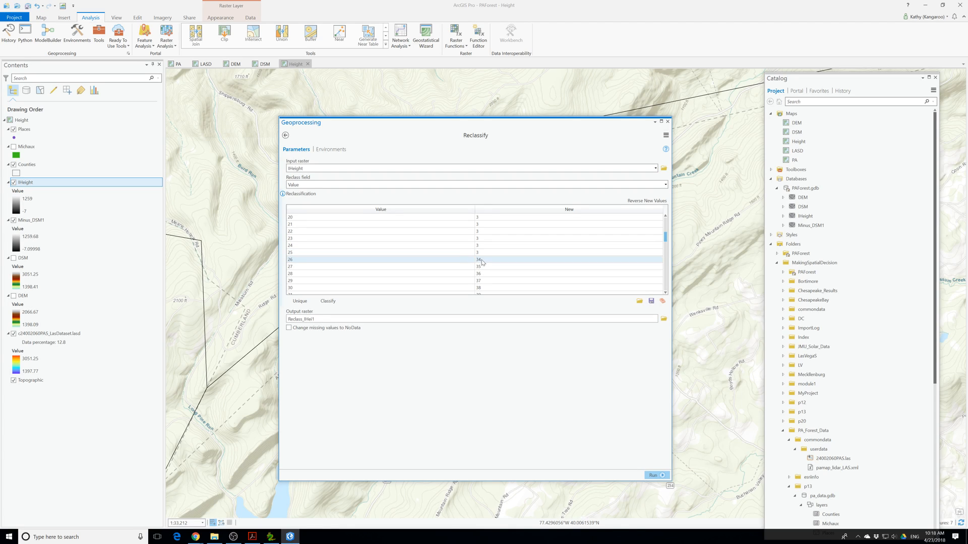
# Set the new reclassification value to 4 for each height value from 26 through 80
pyautogui.write('4')
pyautogui.press('Return')
pyautogui.write('4')
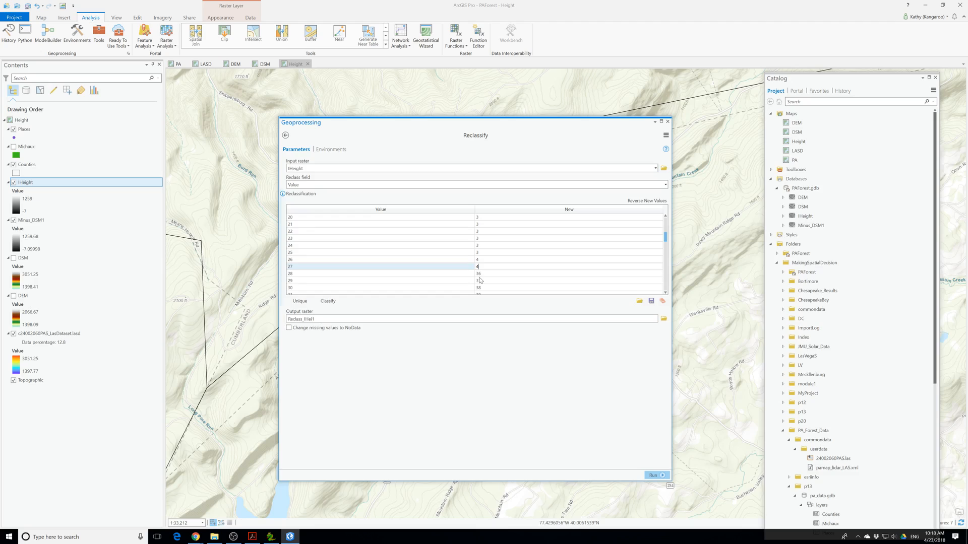
pyautogui.press('Return')
pyautogui.write('4')
pyautogui.press('Return')
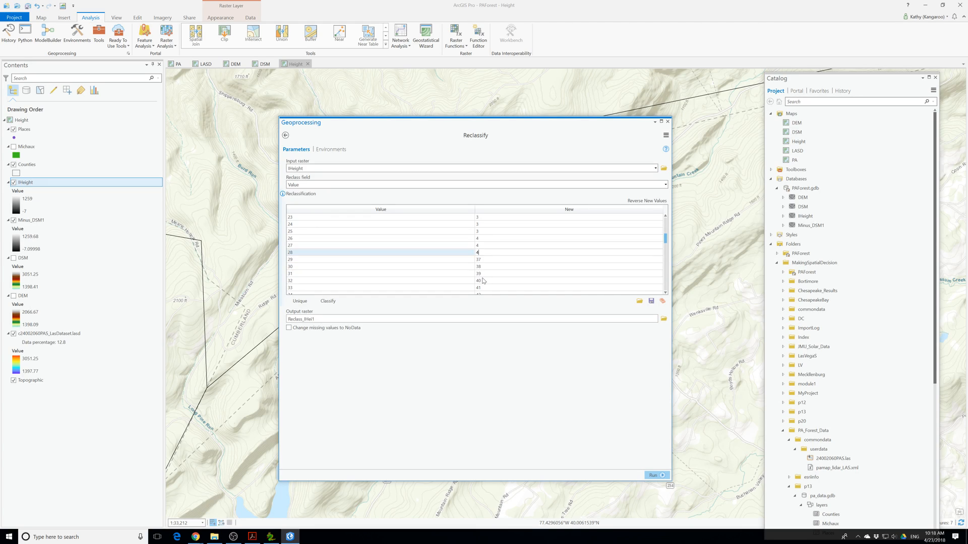
pyautogui.write('4')
pyautogui.press('Return')
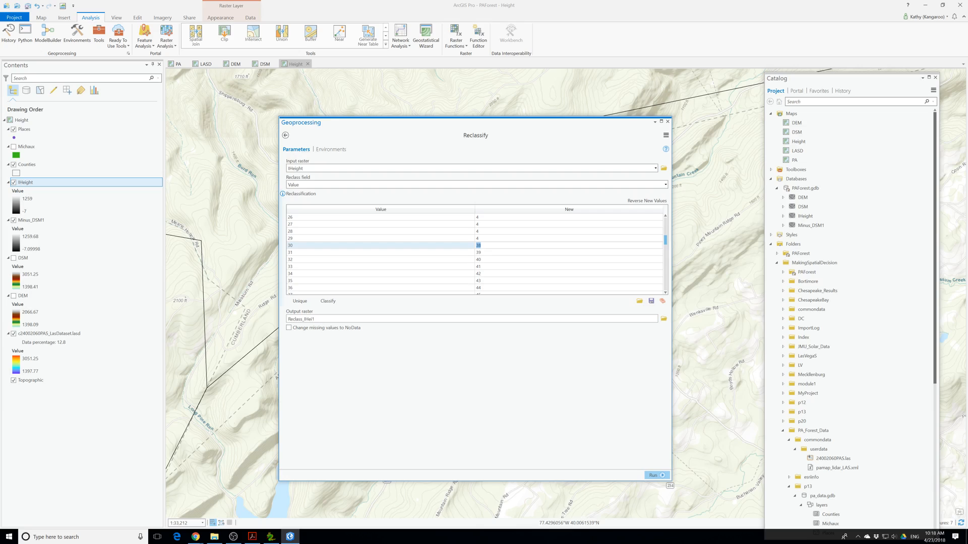
pyautogui.write('4')
pyautogui.press('Return')
pyautogui.write('4')
pyautogui.press('Return')
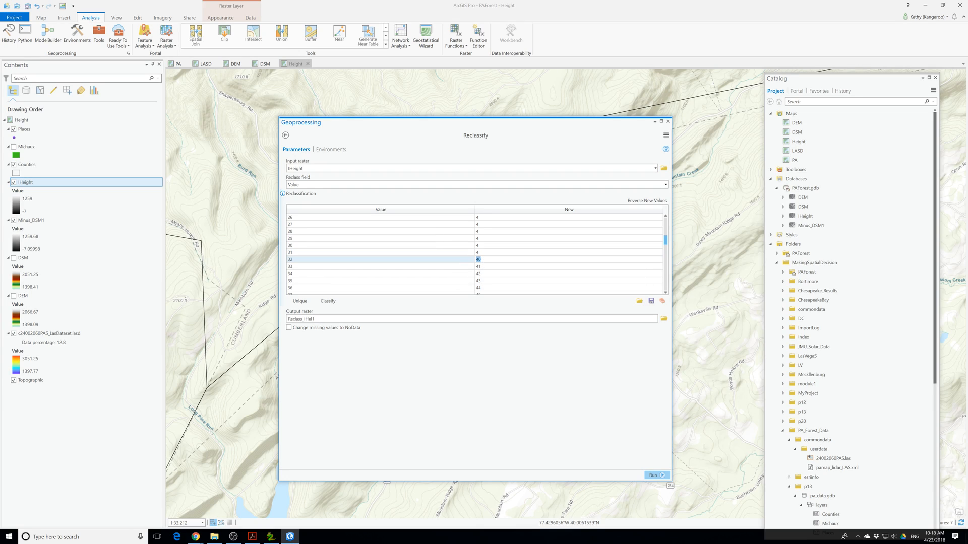
pyautogui.write('4')
pyautogui.press('Return')
pyautogui.write('4')
pyautogui.press('Return')
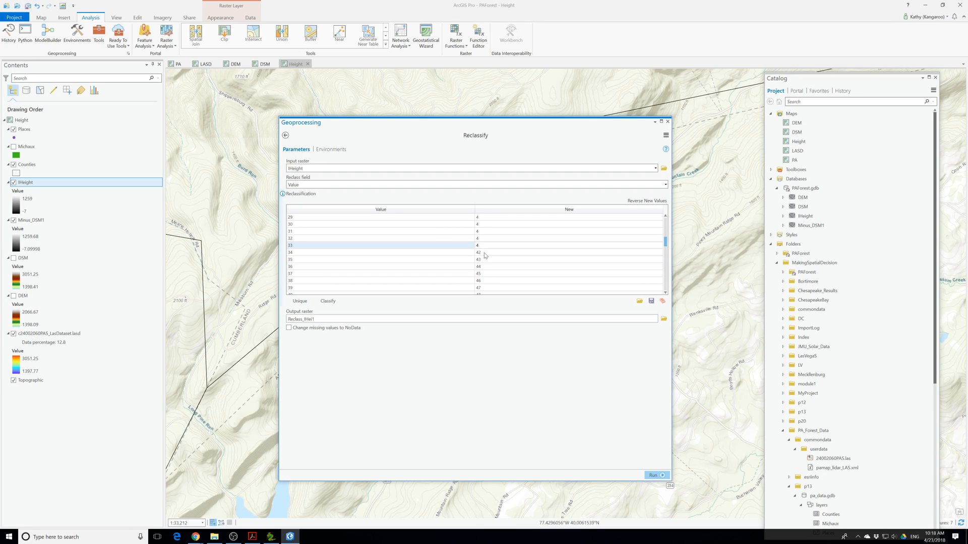
pyautogui.write('4')
pyautogui.press('Return')
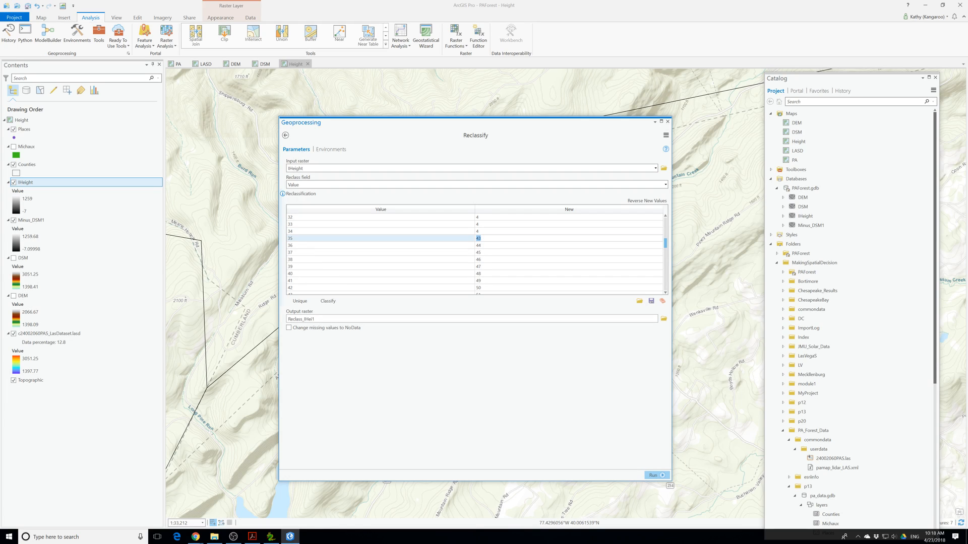
pyautogui.write('4')
pyautogui.press('Return')
pyautogui.write('4')
pyautogui.press('Return')
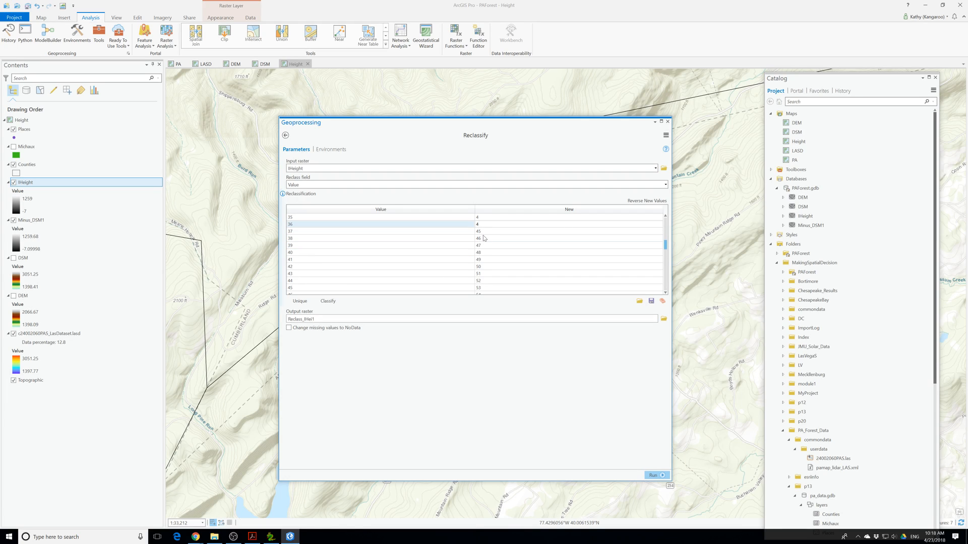
pyautogui.write('4')
pyautogui.press('Return')
pyautogui.write('4')
pyautogui.press('Return')
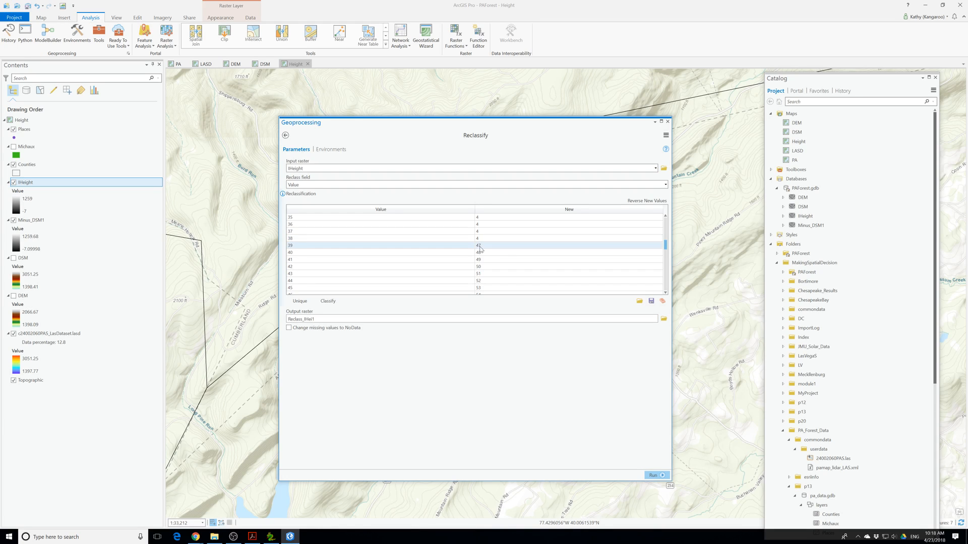
pyautogui.write('4')
pyautogui.press('Return')
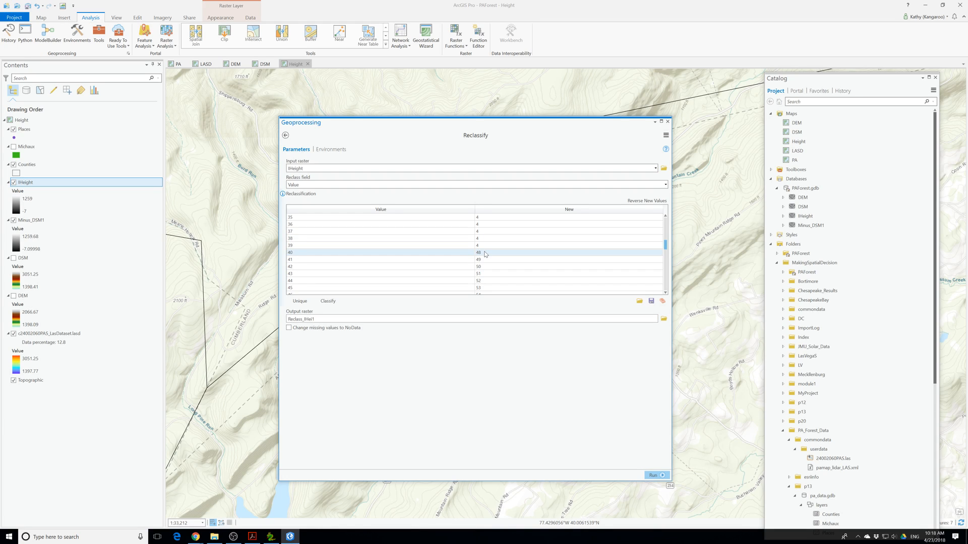
pyautogui.write('4')
pyautogui.press('Return')
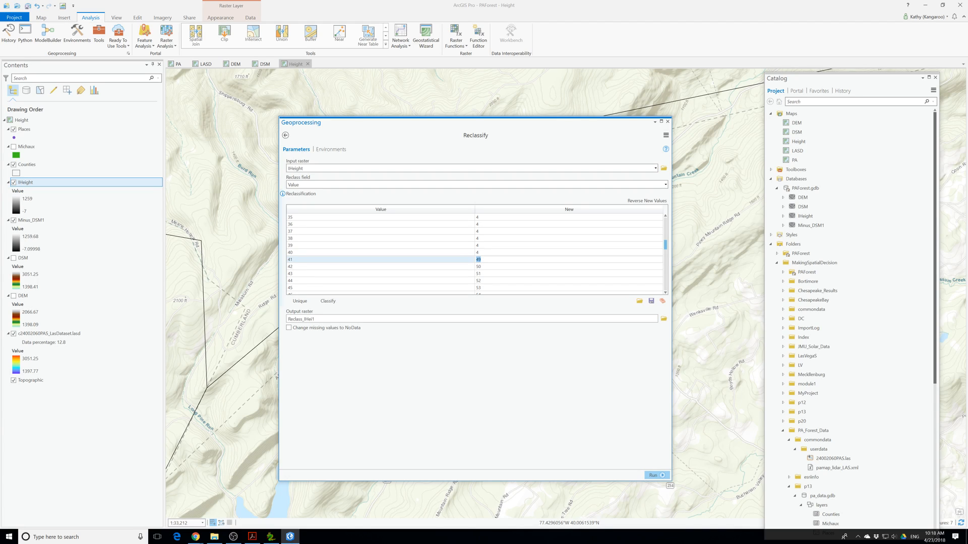
pyautogui.press('Return')
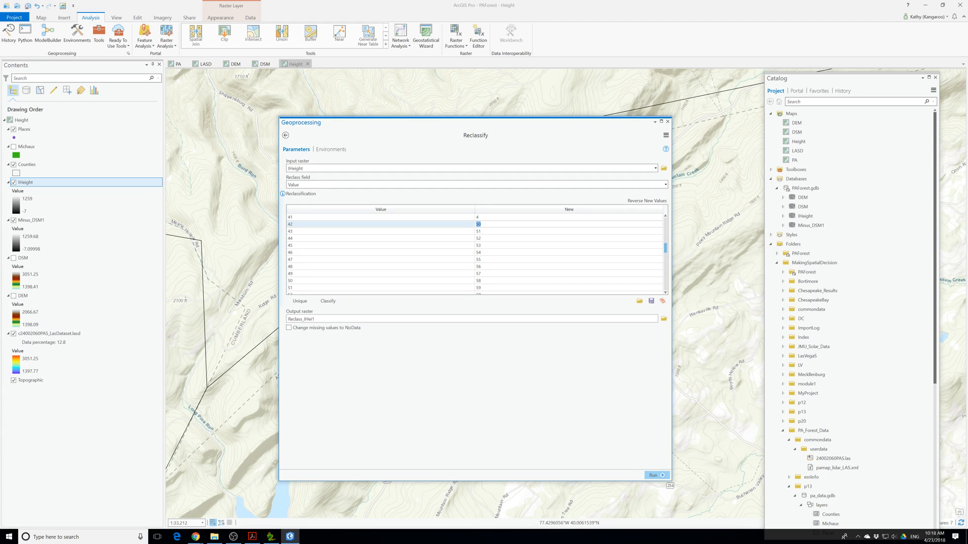
pyautogui.write('4')
pyautogui.click(485, 232)
pyautogui.write('4')
pyautogui.scroll(-1, 483, 238)
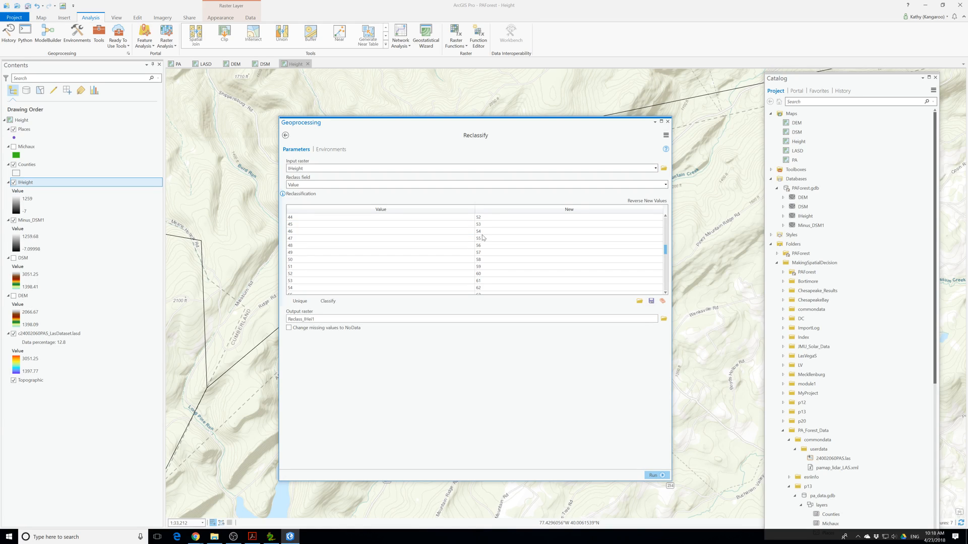
pyautogui.scroll(1, 487, 228)
pyautogui.click(485, 238)
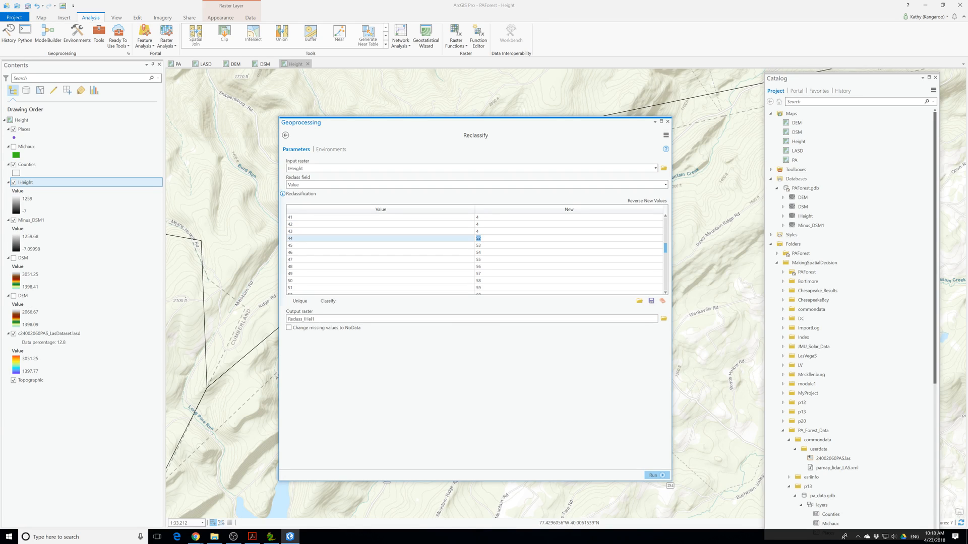
pyautogui.write('4')
pyautogui.scroll(-1, 485, 227)
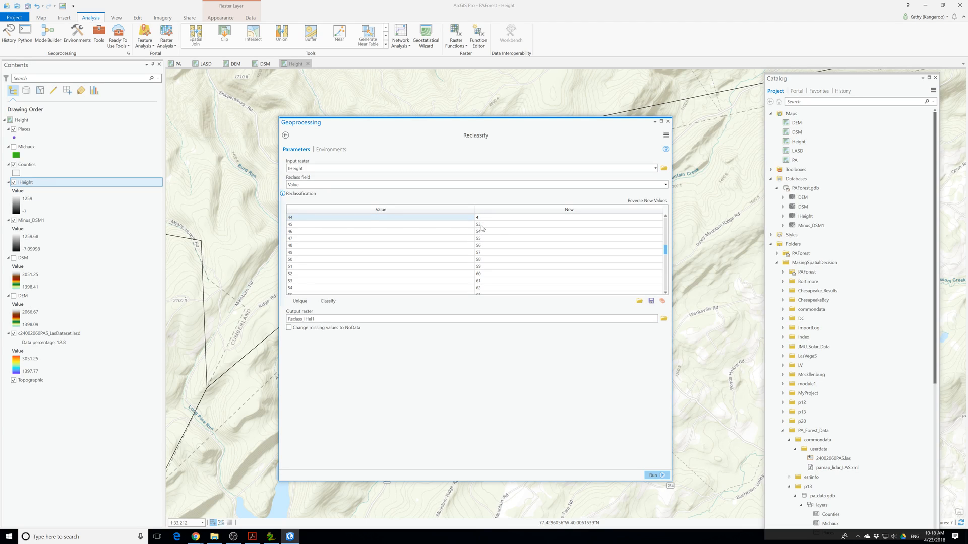
pyautogui.click(482, 226)
pyautogui.write('4')
pyautogui.click(481, 231)
pyautogui.write('4')
pyautogui.click(482, 239)
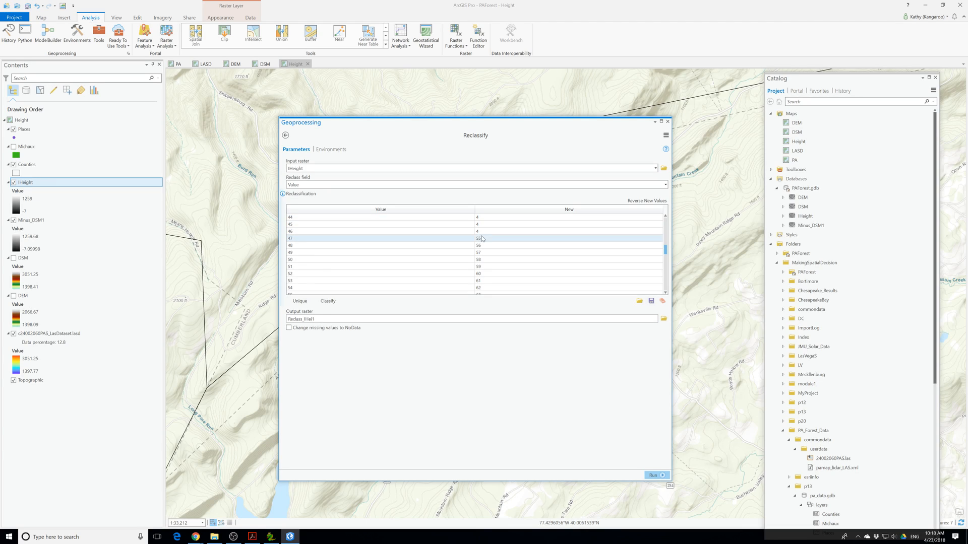
pyautogui.write('4')
pyautogui.click(481, 246)
pyautogui.write('4')
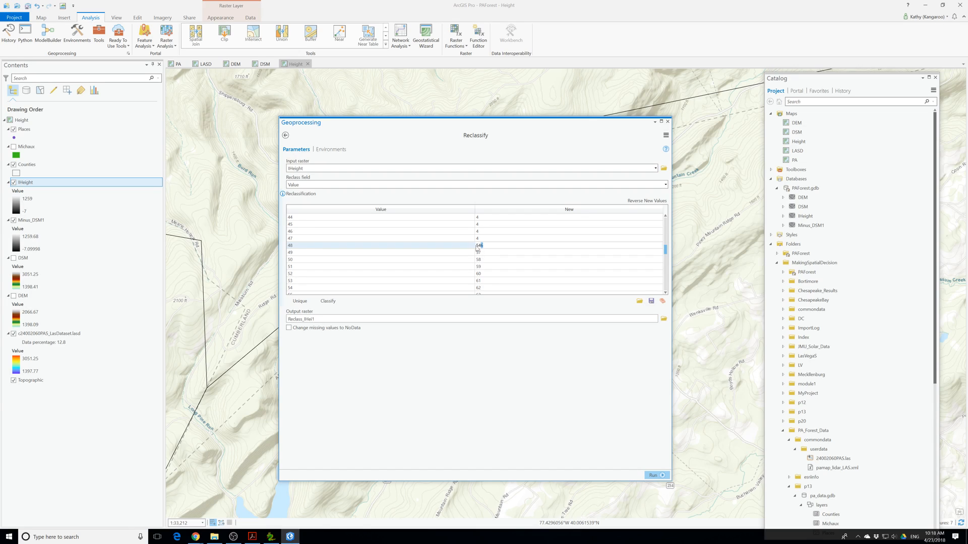
pyautogui.click(487, 253)
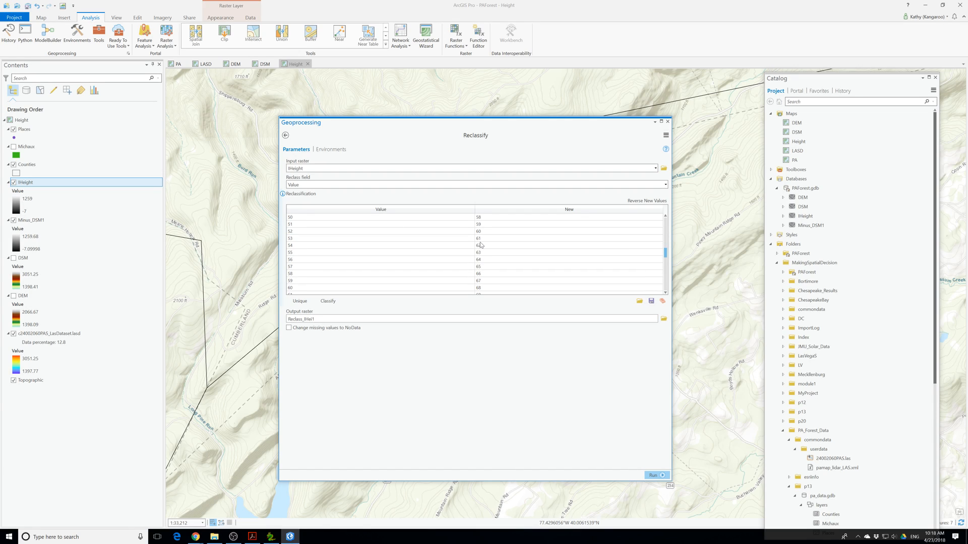
pyautogui.write('4')
pyautogui.click(479, 259)
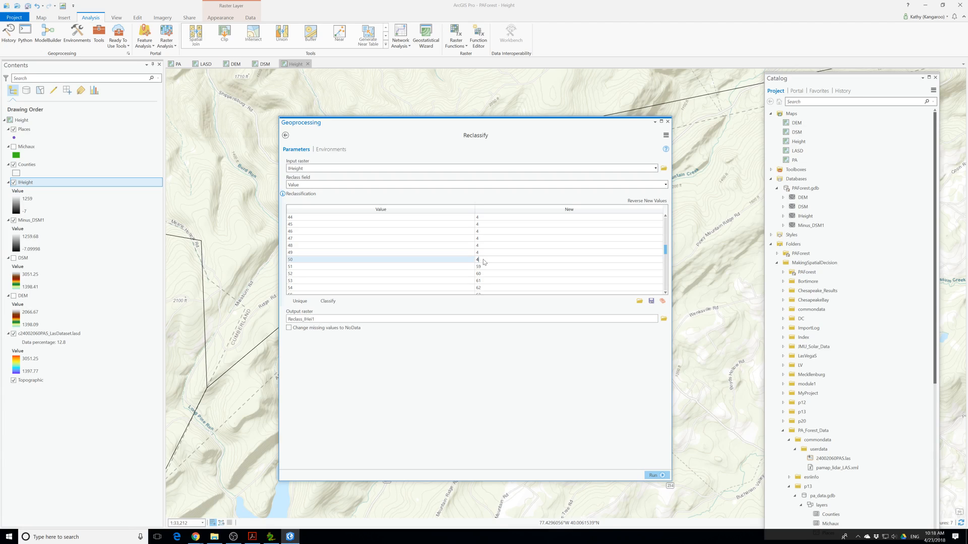
pyautogui.scroll(-2, 483, 262)
pyautogui.click(487, 226)
pyautogui.write('4')
pyautogui.click(481, 232)
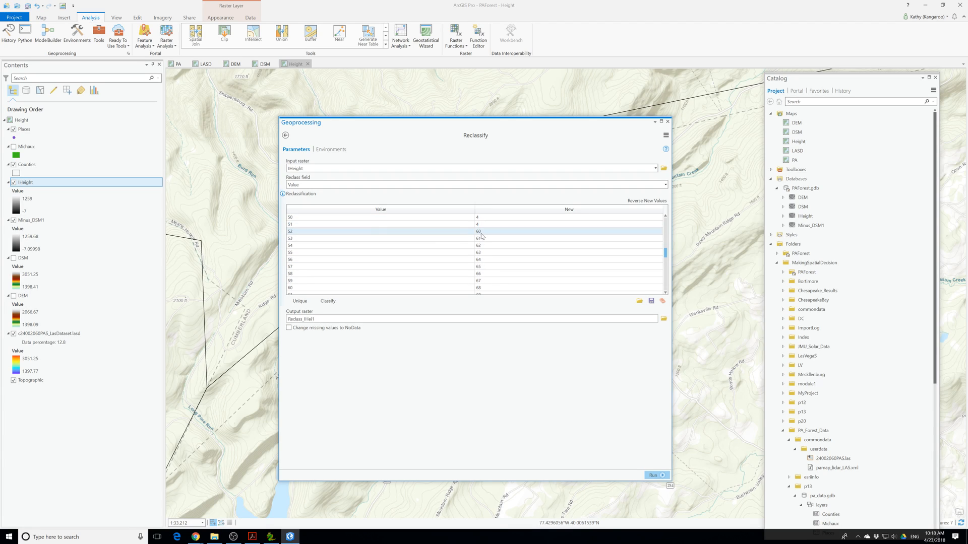
pyautogui.write('4')
pyautogui.click(482, 239)
pyautogui.write('4')
pyautogui.click(481, 245)
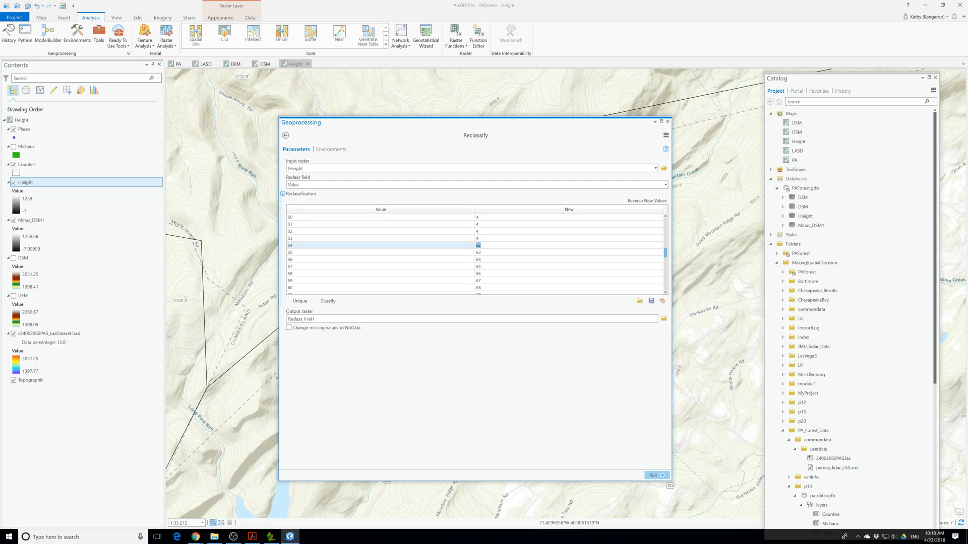
pyautogui.write('4')
pyautogui.click(483, 253)
pyautogui.write('4')
pyautogui.scroll(-1, 483, 258)
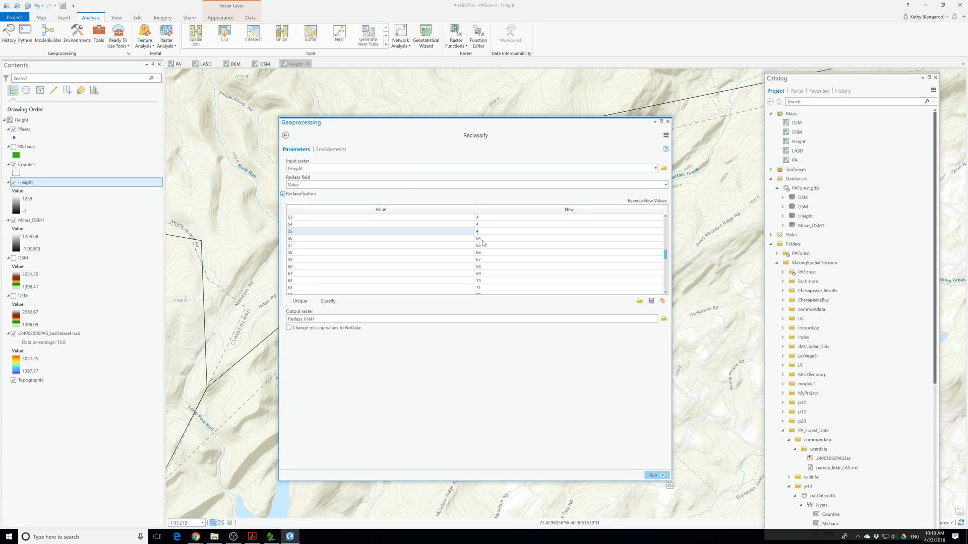
pyautogui.click(482, 239)
pyautogui.write('4')
pyautogui.click(482, 246)
pyautogui.write('4')
pyautogui.click(481, 253)
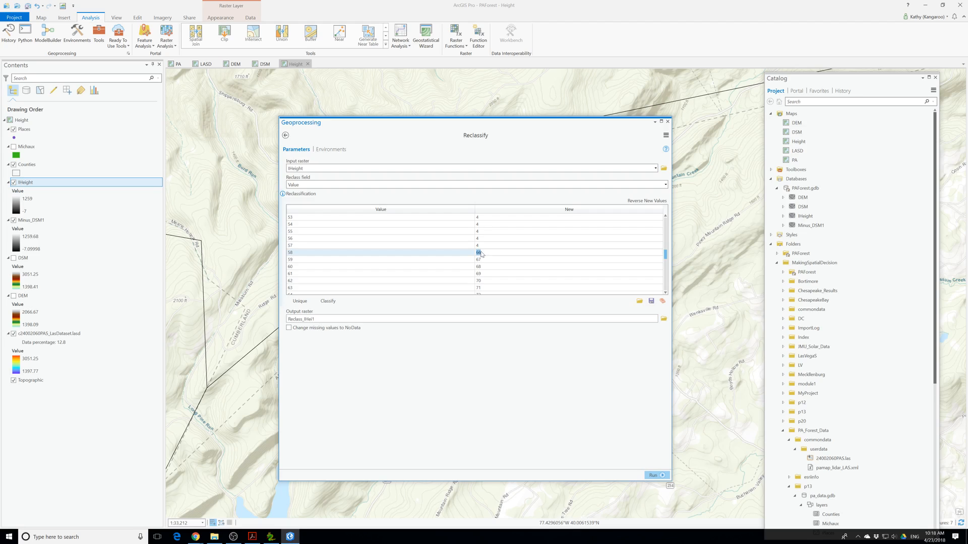
pyautogui.write('4')
pyautogui.click(482, 260)
pyautogui.write('4')
pyautogui.click(482, 267)
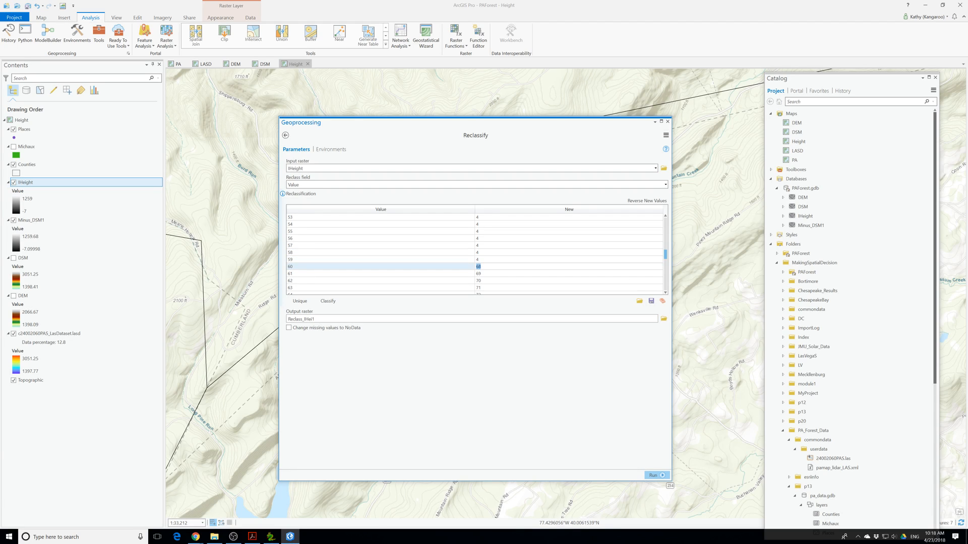
pyautogui.write('4')
pyautogui.scroll(-1, 482, 262)
pyautogui.click(483, 252)
pyautogui.write('4')
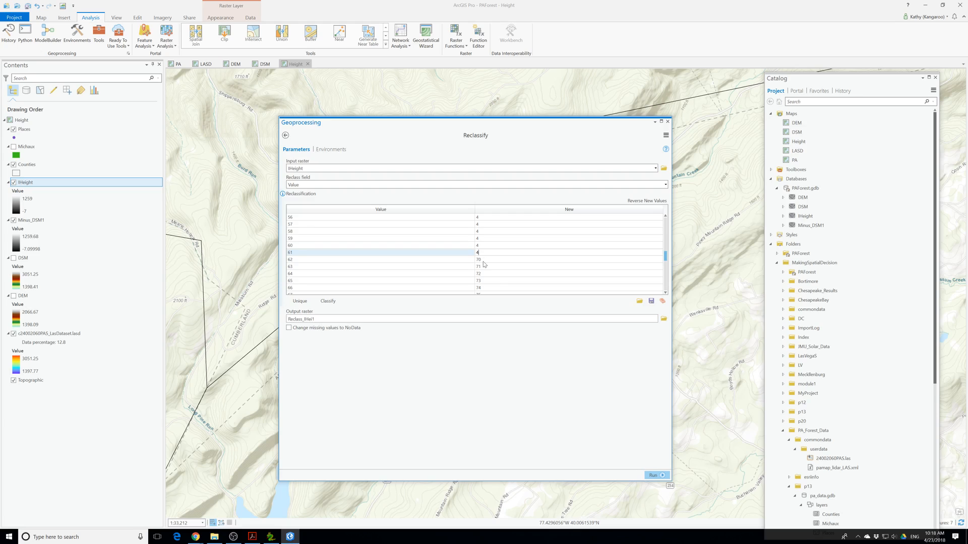
pyautogui.click(484, 261)
pyautogui.write('4')
pyautogui.scroll(-1, 483, 261)
pyautogui.click(483, 245)
pyautogui.write('4')
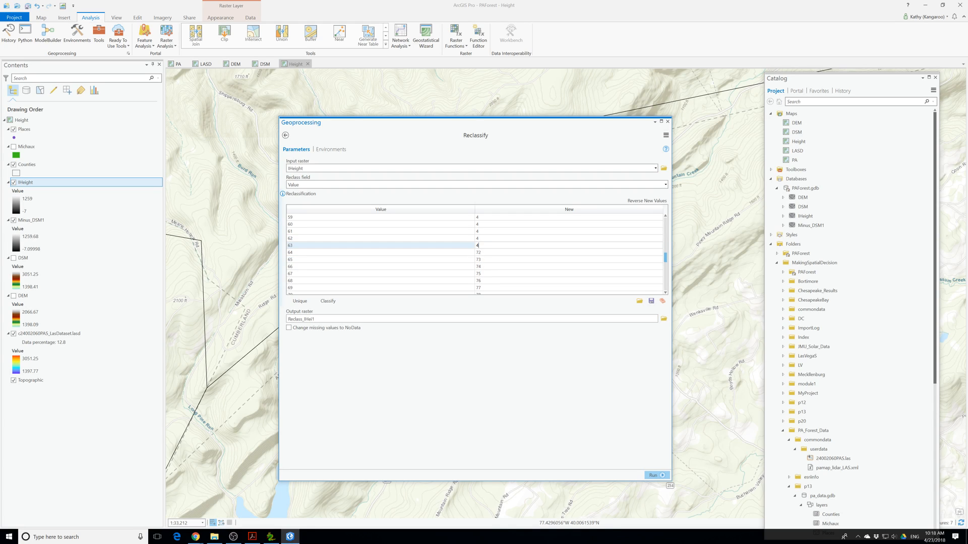
pyautogui.click(479, 252)
pyautogui.write('4')
pyautogui.click(483, 261)
pyautogui.write('4')
pyautogui.click(483, 267)
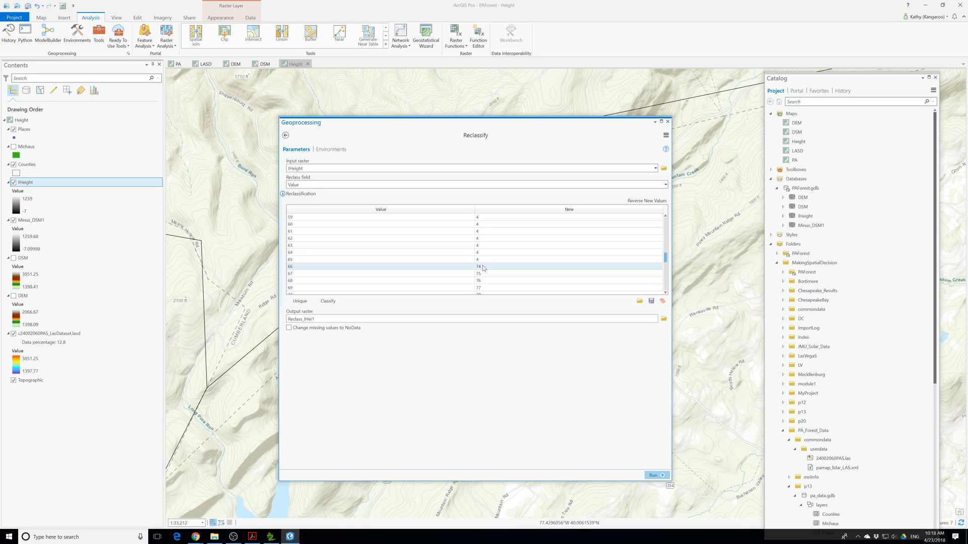
pyautogui.write('4')
pyautogui.click(482, 274)
pyautogui.write('4')
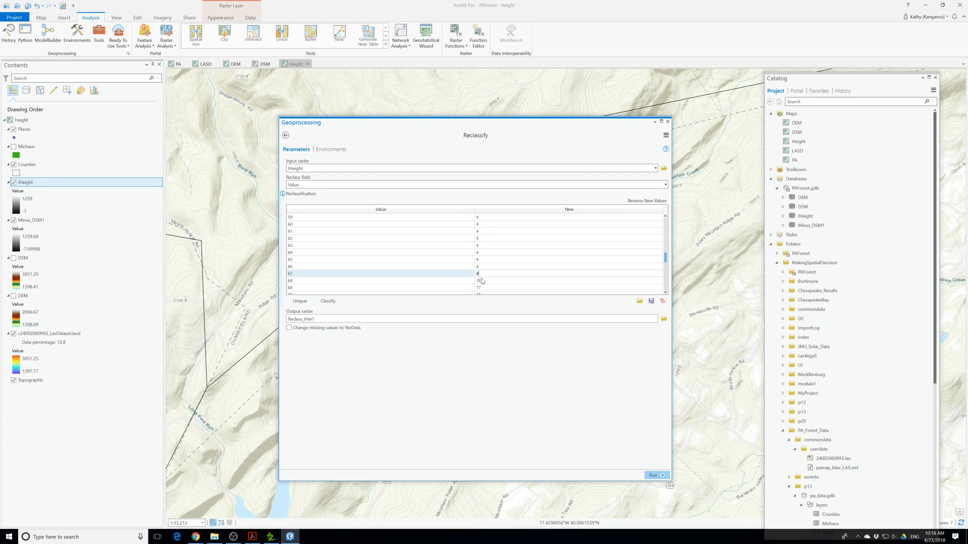
pyautogui.click(481, 281)
pyautogui.write('4')
pyautogui.scroll(-1, 482, 281)
pyautogui.click(486, 267)
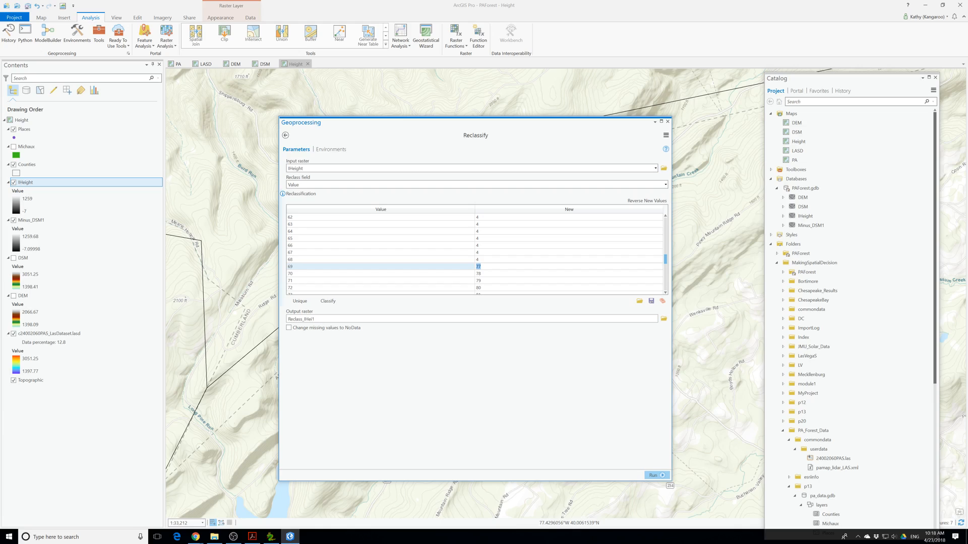
pyautogui.write('4')
pyautogui.scroll(-2, 485, 270)
pyautogui.doubleClick(481, 232)
pyautogui.write('4')
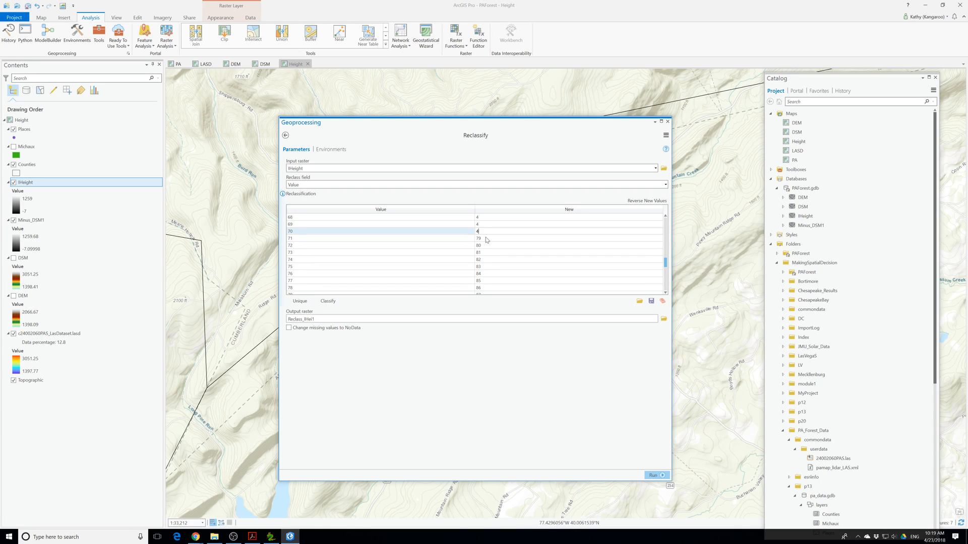
pyautogui.doubleClick(482, 239)
pyautogui.write('4')
pyautogui.click(480, 245)
pyautogui.click(480, 245)
pyautogui.write('4')
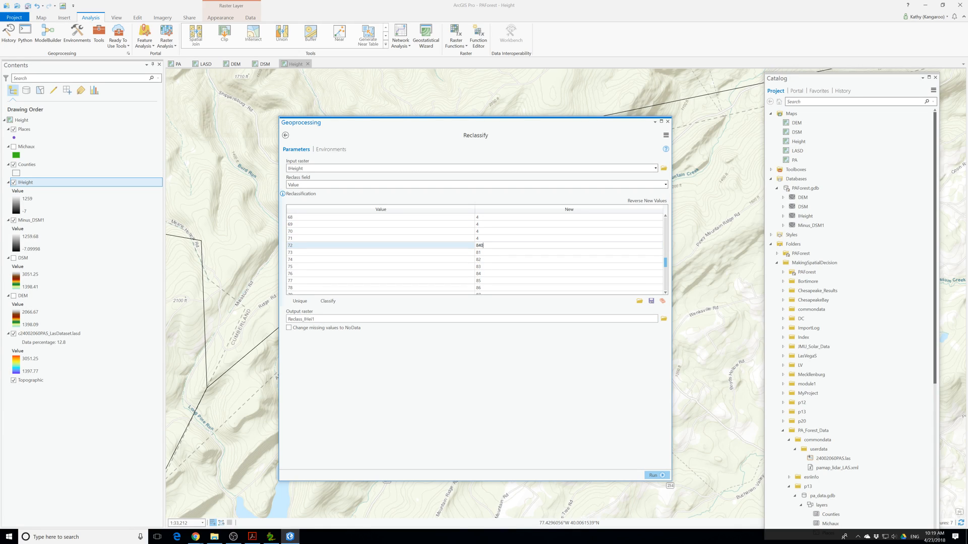
pyautogui.click(480, 252)
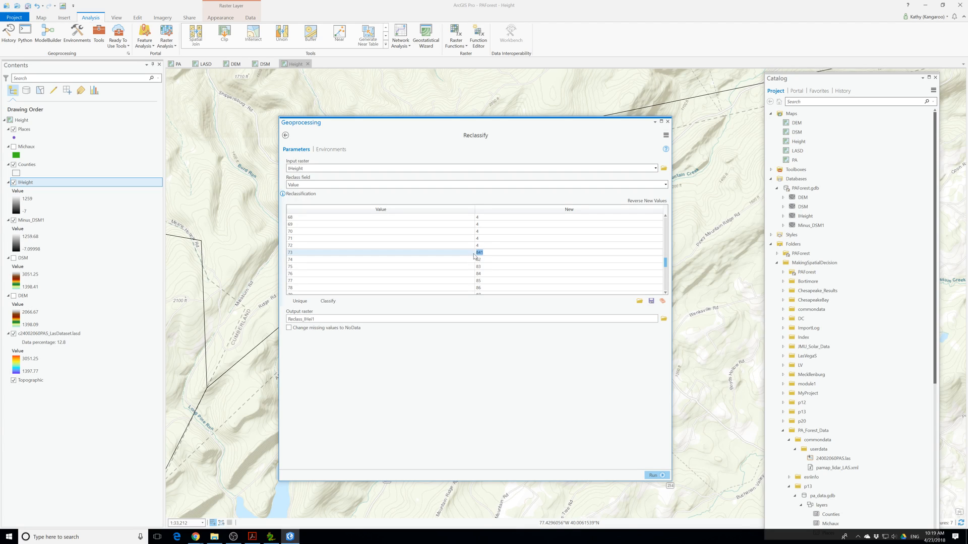
pyautogui.write('4')
pyautogui.doubleClick(479, 259)
pyautogui.write('4')
pyautogui.write('4')
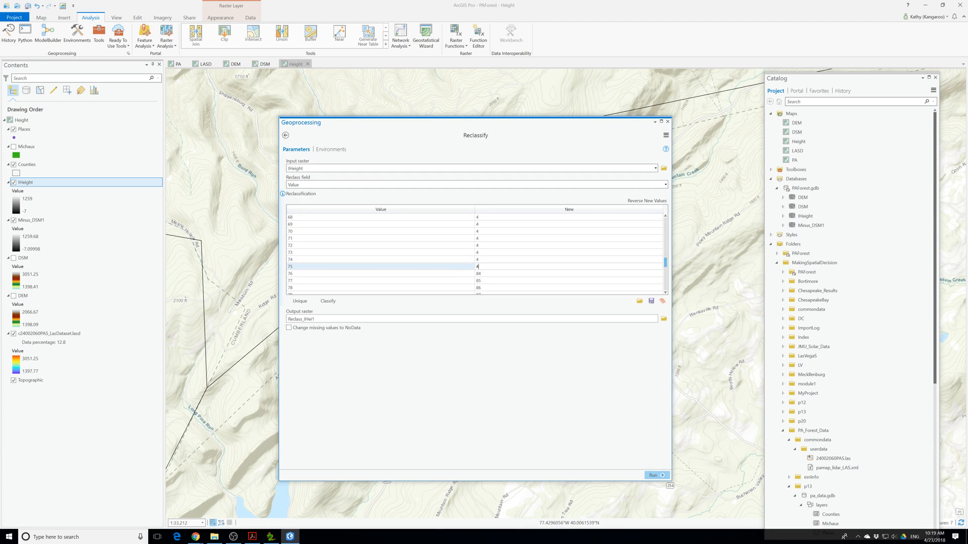
pyautogui.click(482, 274)
pyautogui.write('4')
pyautogui.scroll(-2, 482, 261)
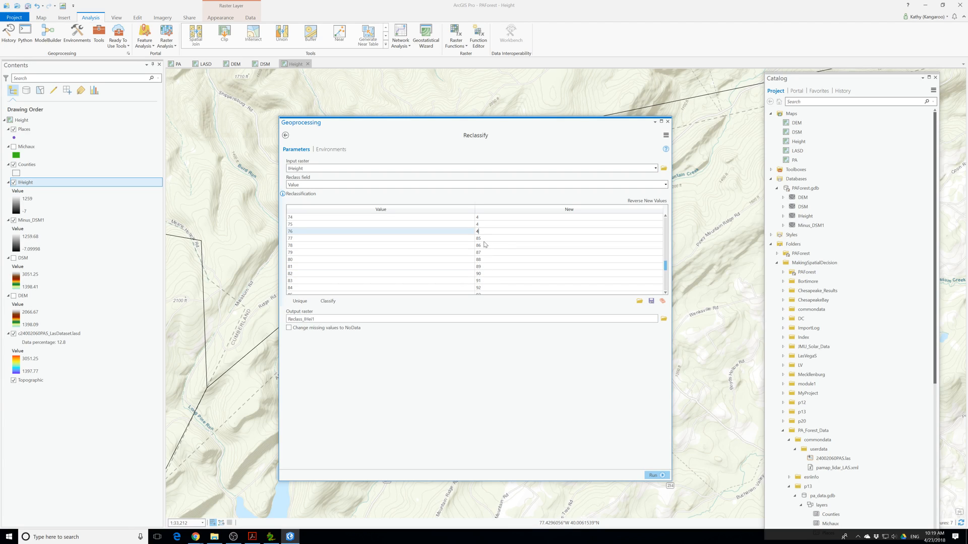
pyautogui.press('Return')
pyautogui.write('4')
pyautogui.press('Return')
pyautogui.write('4')
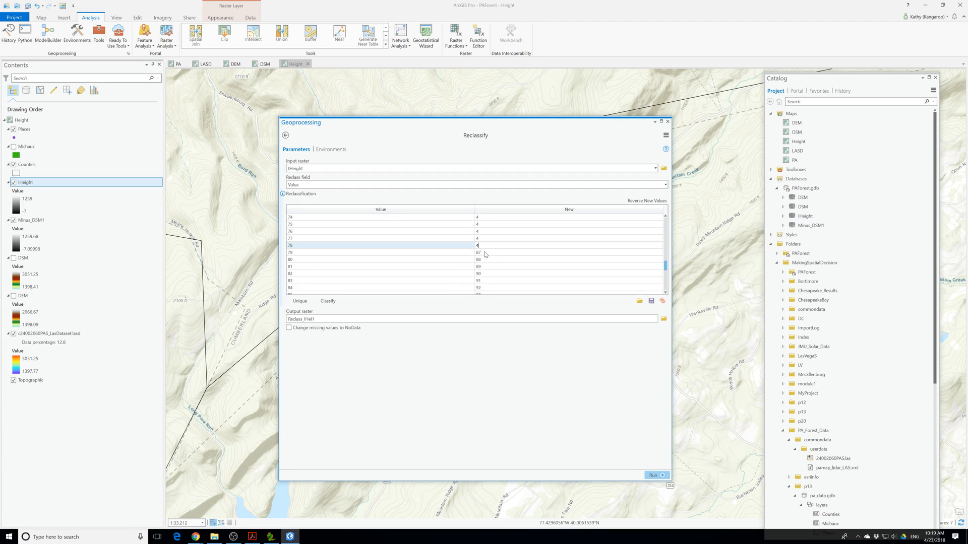
pyautogui.press('Return')
pyautogui.write('4')
pyautogui.press('Return')
pyautogui.write('4')
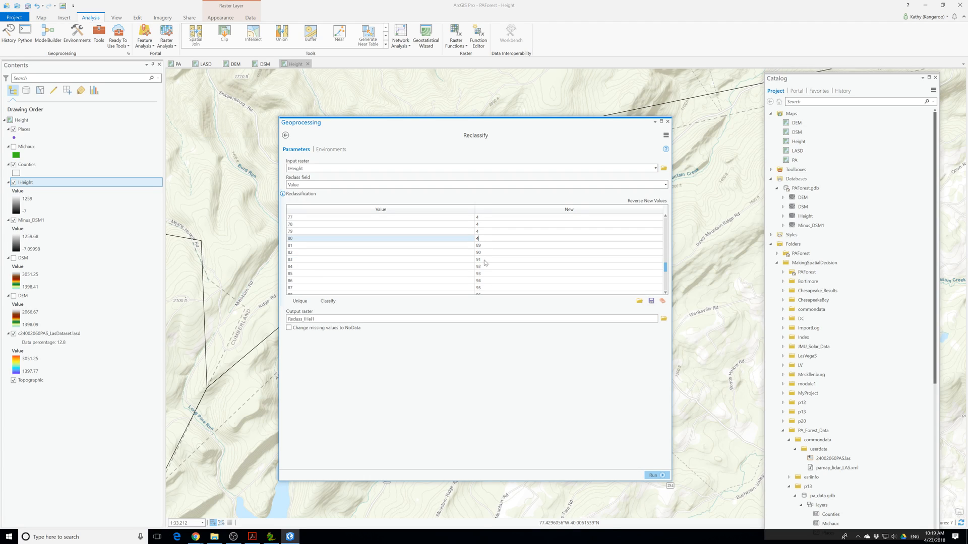
# Set the new reclassification value to 4 for every remaining height value from 81 through 1259
pyautogui.press('Return')
pyautogui.write('4')
pyautogui.press('Return')
pyautogui.write('4')
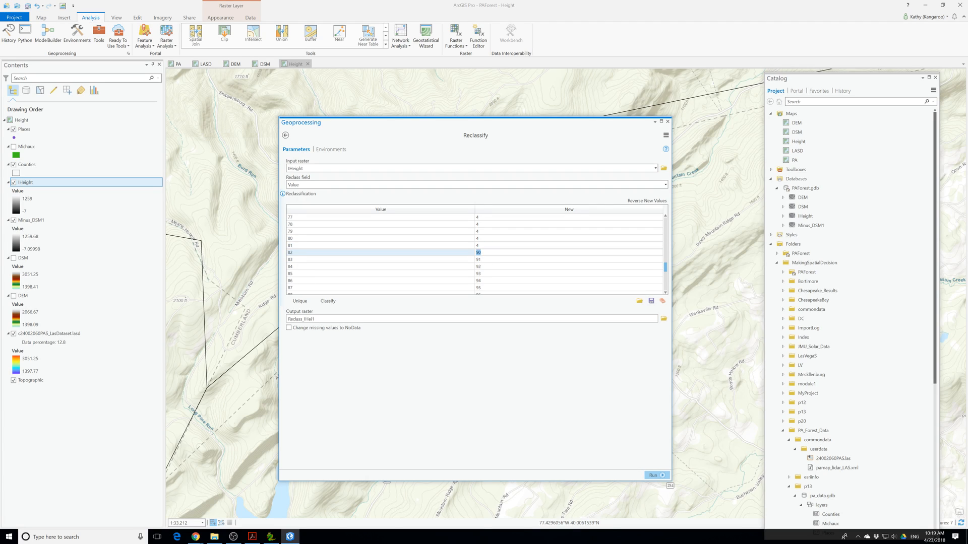
pyautogui.press('Return')
pyautogui.write('4')
pyautogui.press('Return')
pyautogui.write('4')
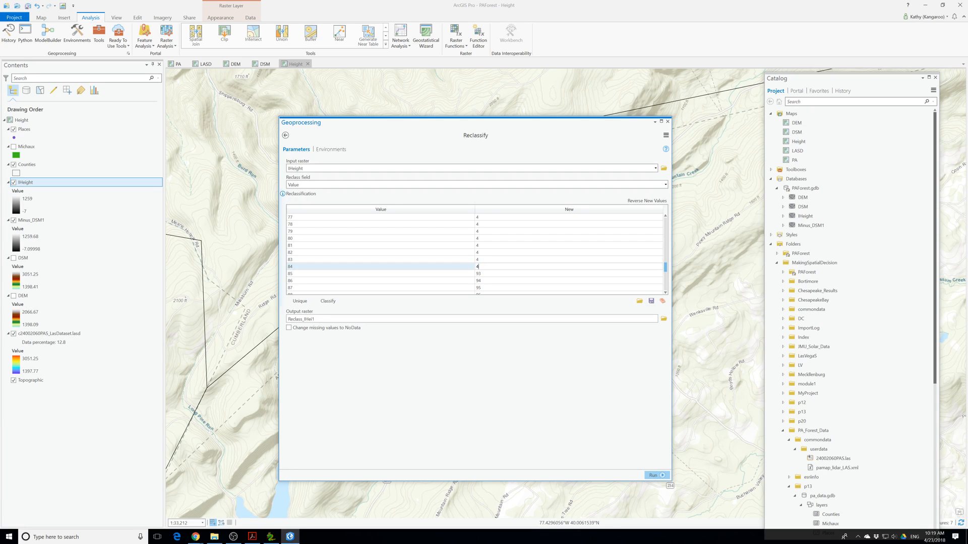
pyautogui.press('Return')
pyautogui.press('Return')
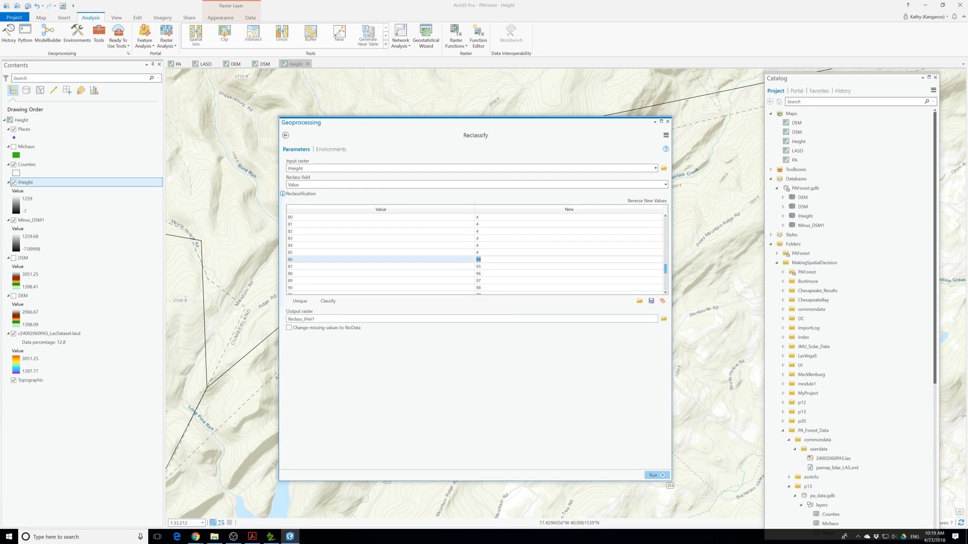
pyautogui.write('4')
pyautogui.press('Return')
pyautogui.write('4')
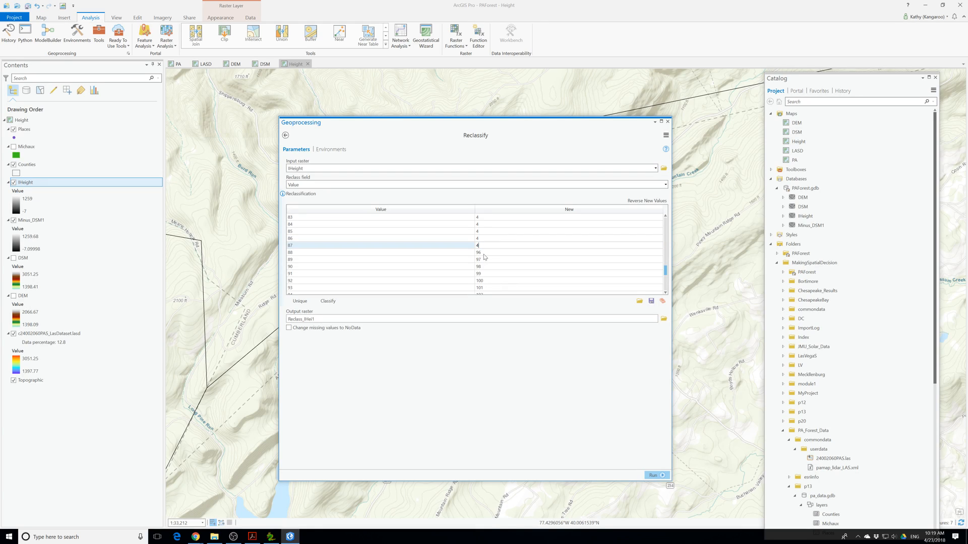
pyautogui.press('Return')
pyautogui.write('4')
pyautogui.press('Return')
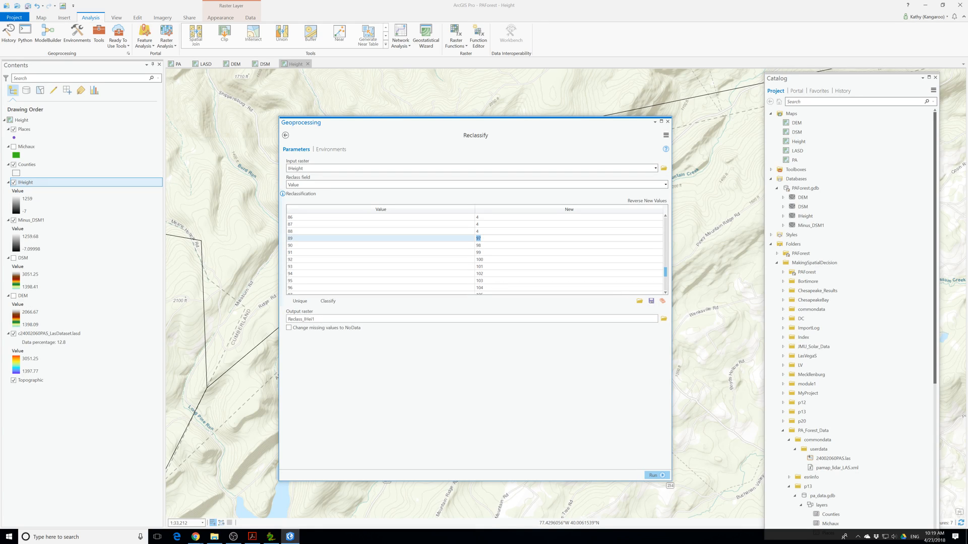
pyautogui.write('4')
pyautogui.press('Return')
pyautogui.press('Return')
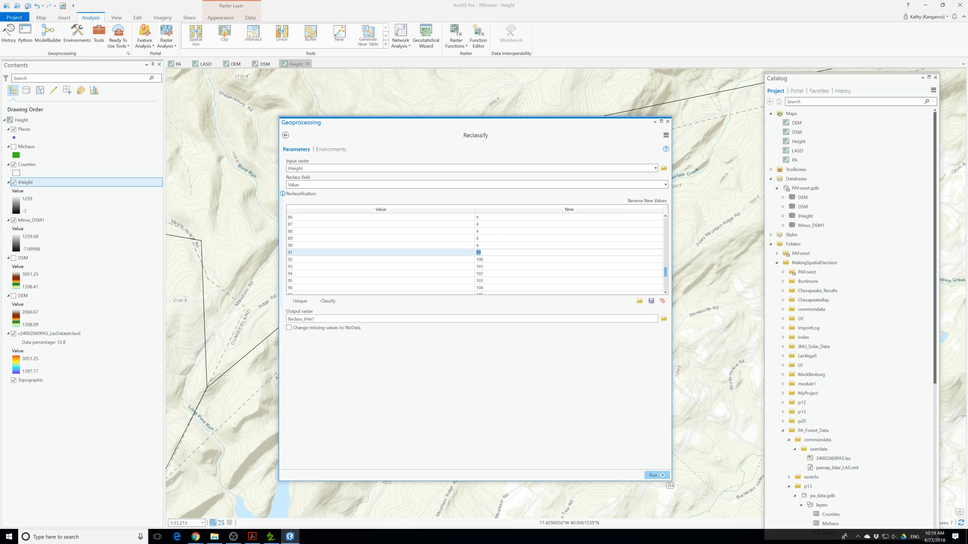
pyautogui.press('Return')
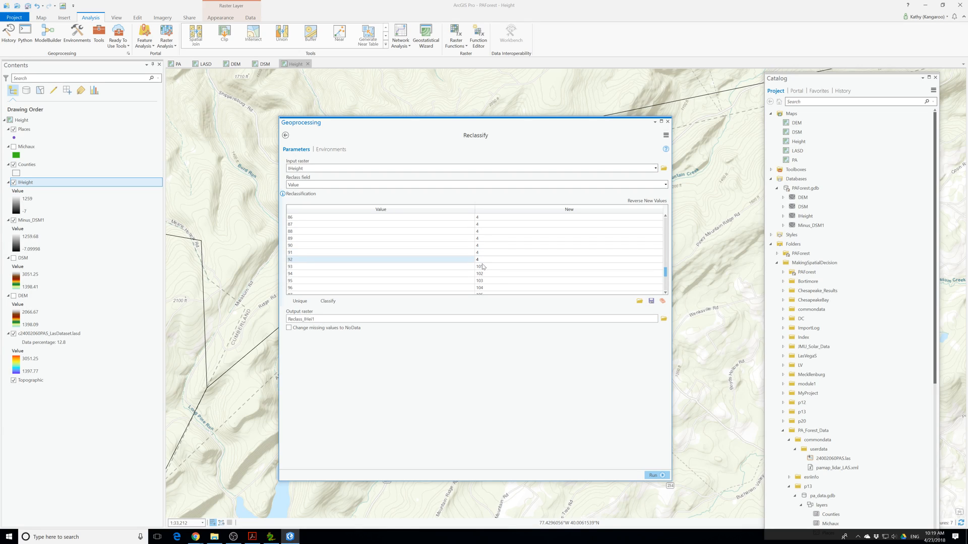
pyautogui.press('Return')
pyautogui.write('4')
pyautogui.press('Return')
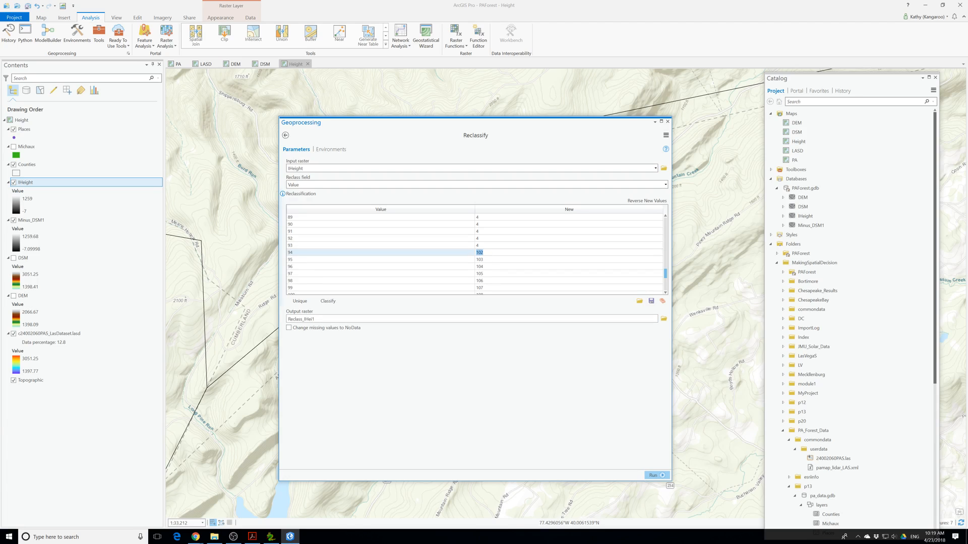
pyautogui.write('4')
pyautogui.doubleClick(483, 241)
pyautogui.write('4')
pyautogui.doubleClick(484, 245)
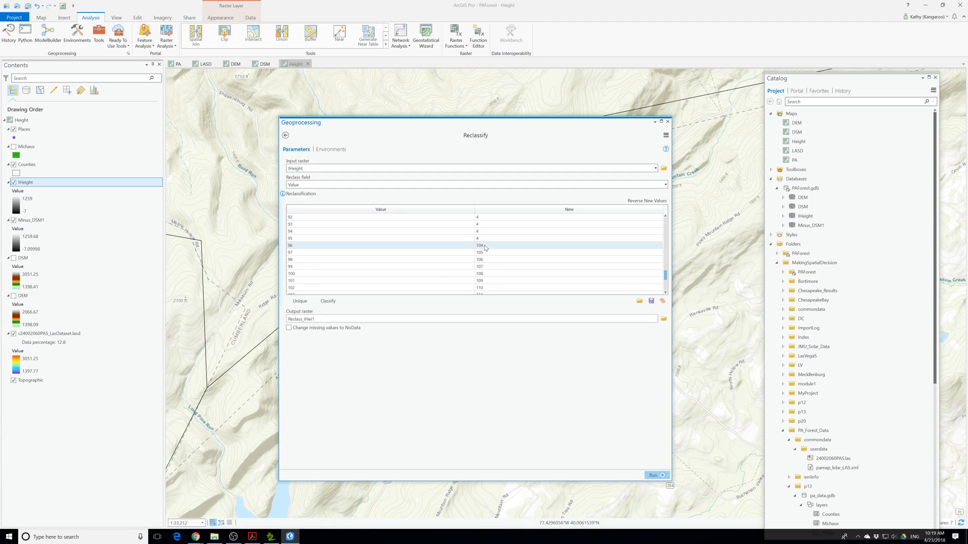
pyautogui.write('4')
pyautogui.scroll(-2, 482, 244)
pyautogui.scroll(1, 481, 231)
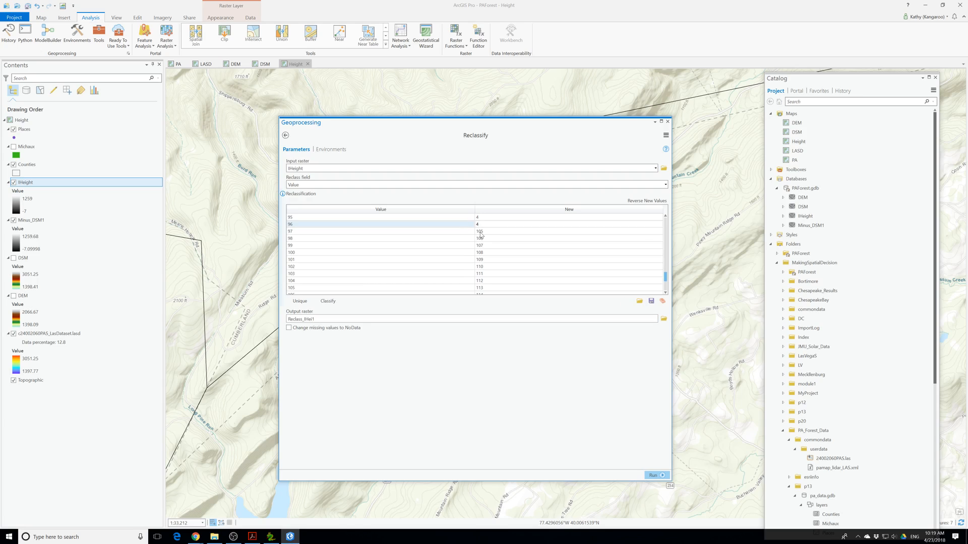
pyautogui.doubleClick(481, 233)
pyautogui.write('4')
pyautogui.moveTo(486, 232); pyautogui.dragTo(465, 235)
pyautogui.write('4')
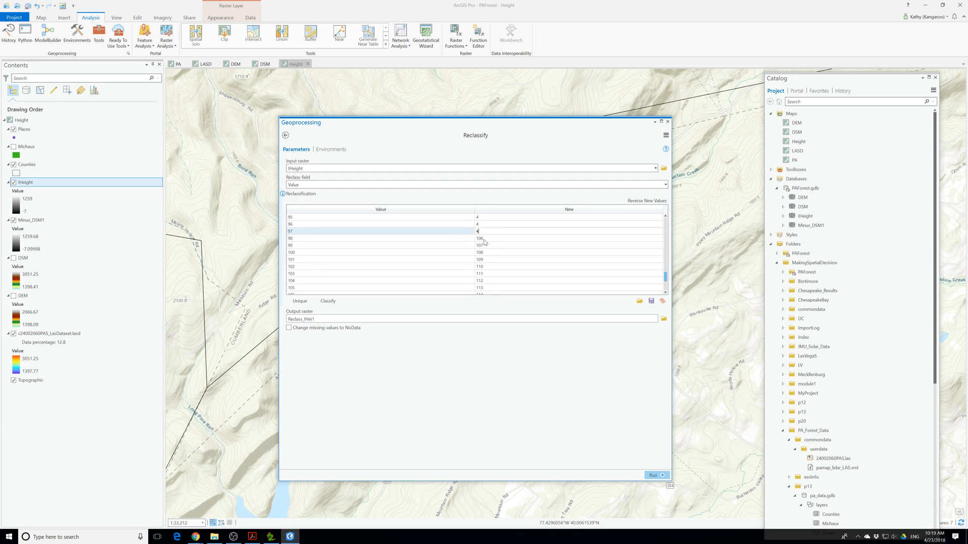
pyautogui.doubleClick(481, 239)
pyautogui.write('4')
pyautogui.click(484, 246)
pyautogui.doubleClick(484, 245)
pyautogui.write('4')
pyautogui.doubleClick(484, 252)
pyautogui.write('4')
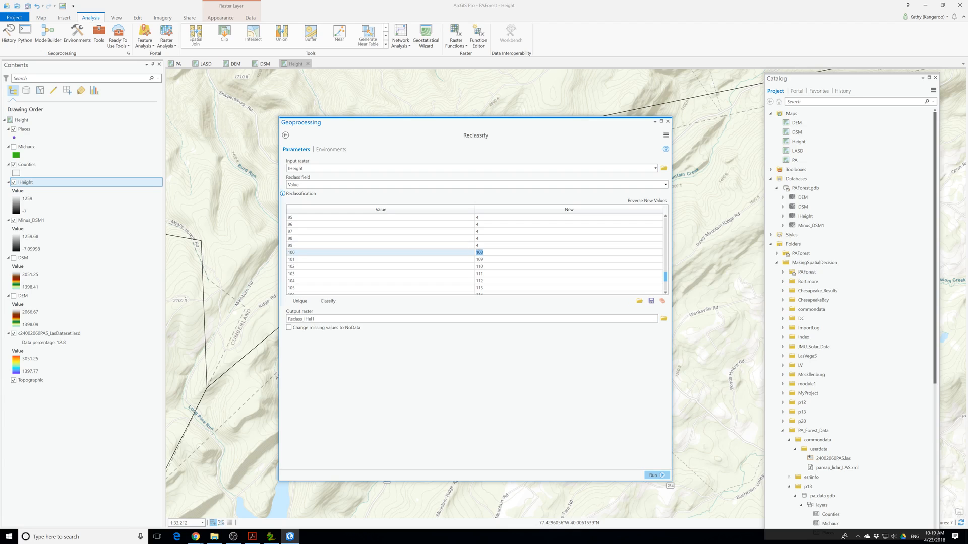
pyautogui.scroll(-1, 486, 254)
pyautogui.doubleClick(484, 239)
pyautogui.write('4')
pyautogui.doubleClick(484, 246)
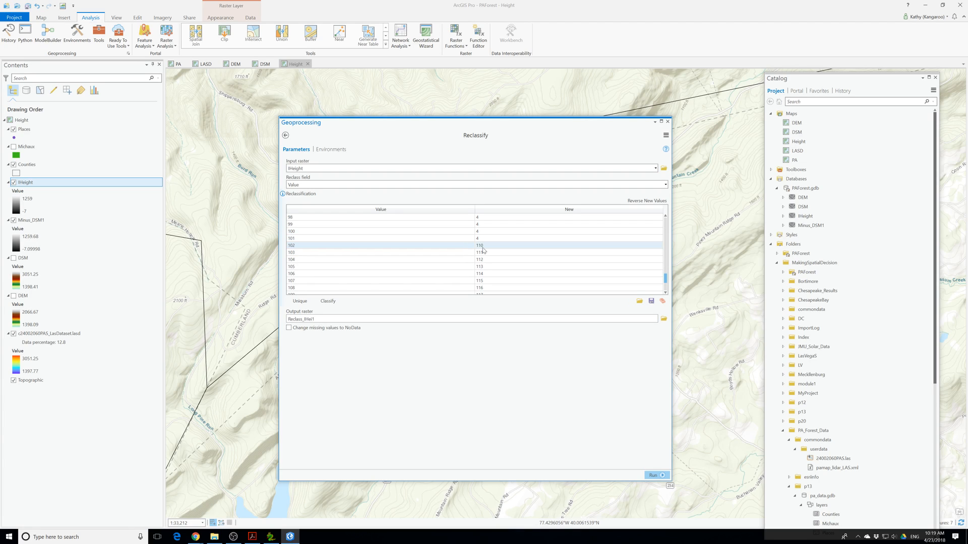
pyautogui.write('4')
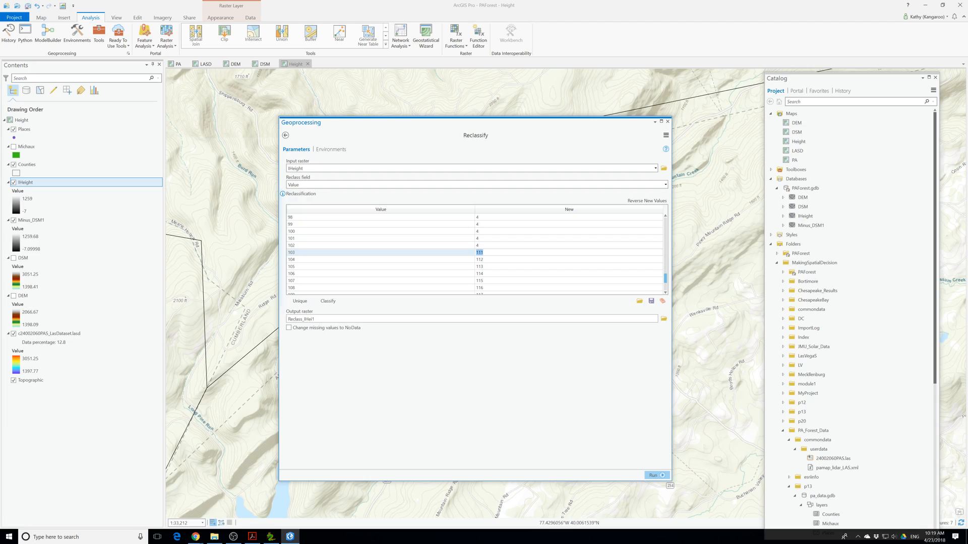
pyautogui.doubleClick(484, 252)
pyautogui.write('4')
pyautogui.scroll(-1, 486, 250)
pyautogui.doubleClick(484, 238)
pyautogui.write('4')
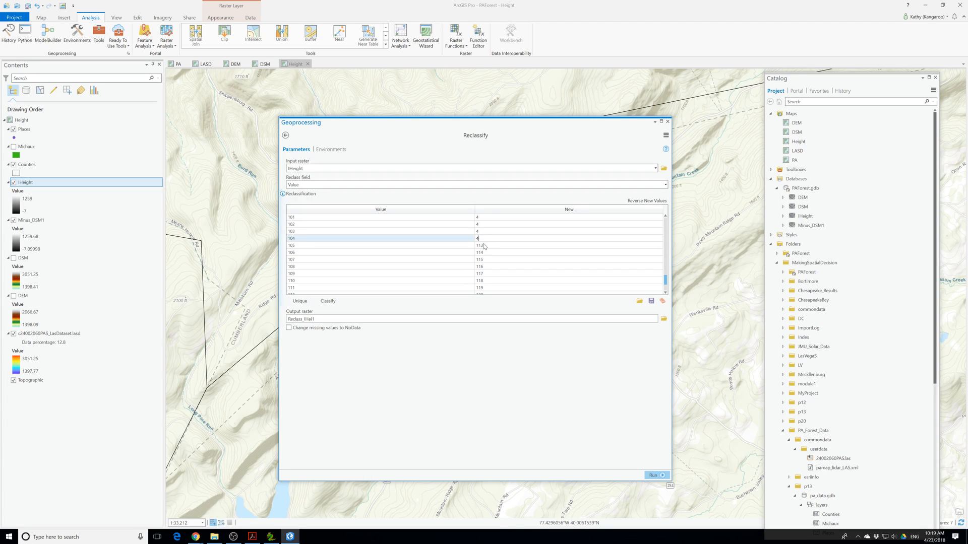
pyautogui.scroll(-1, 485, 247)
pyautogui.doubleClick(484, 225)
pyautogui.write('4')
pyautogui.doubleClick(485, 231)
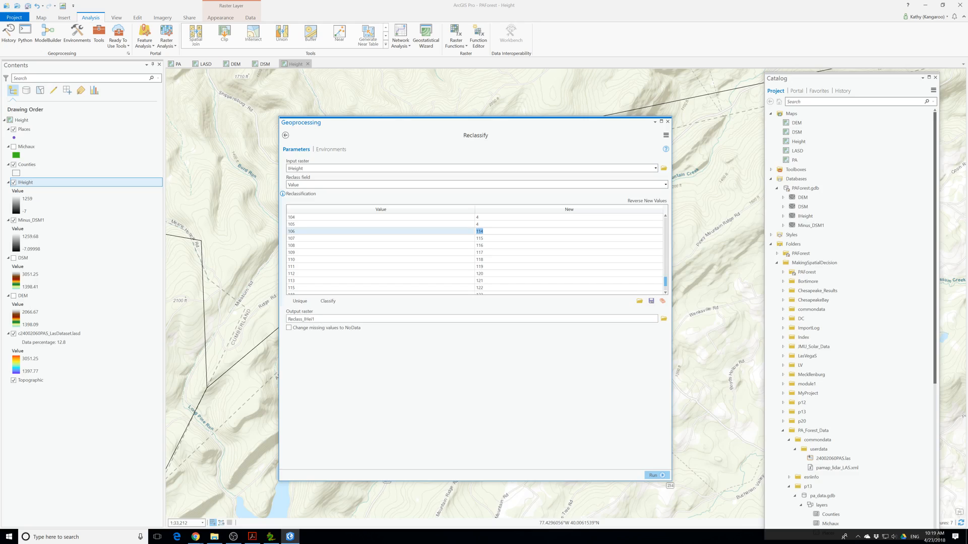
pyautogui.write('4')
pyautogui.doubleClick(485, 239)
pyautogui.write('4')
pyautogui.doubleClick(484, 246)
pyautogui.write('4')
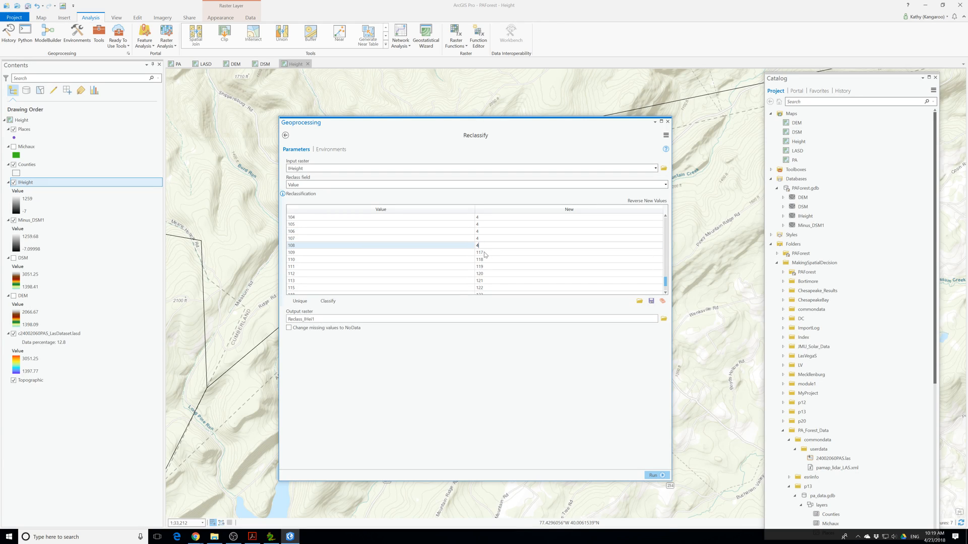
pyautogui.doubleClick(484, 253)
pyautogui.write('4')
pyautogui.doubleClick(485, 259)
pyautogui.write('4')
pyautogui.scroll(-1, 486, 252)
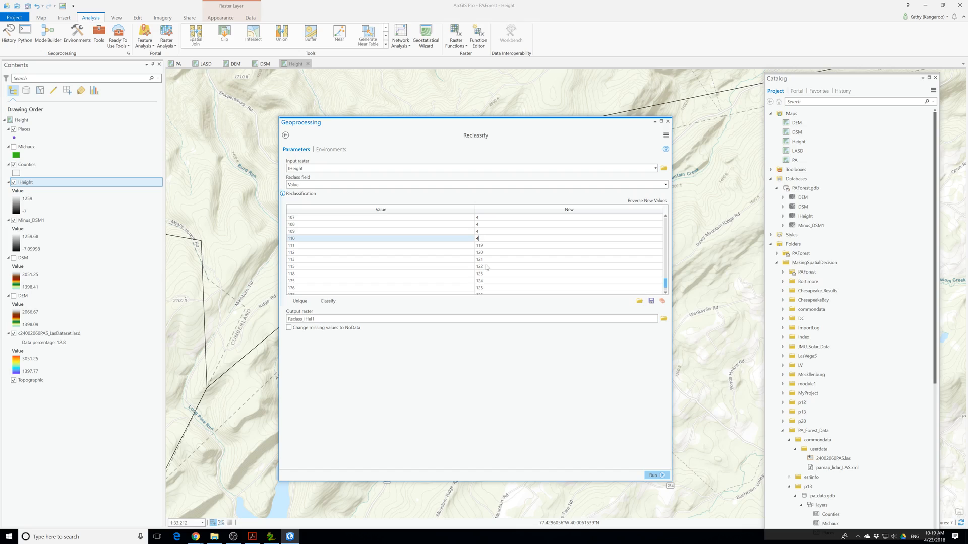
pyautogui.doubleClick(484, 245)
pyautogui.write('4')
pyautogui.doubleClick(480, 253)
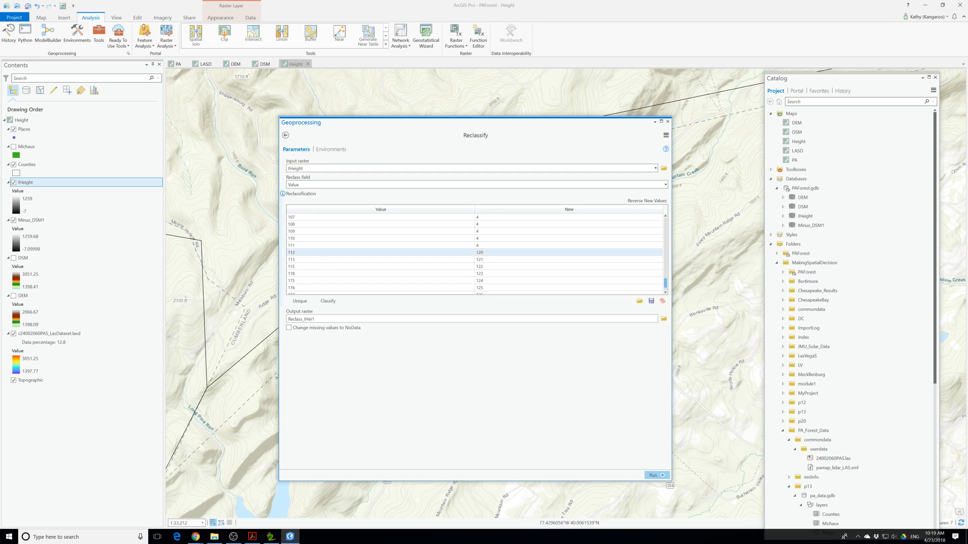
pyautogui.write('4')
pyautogui.click(480, 259)
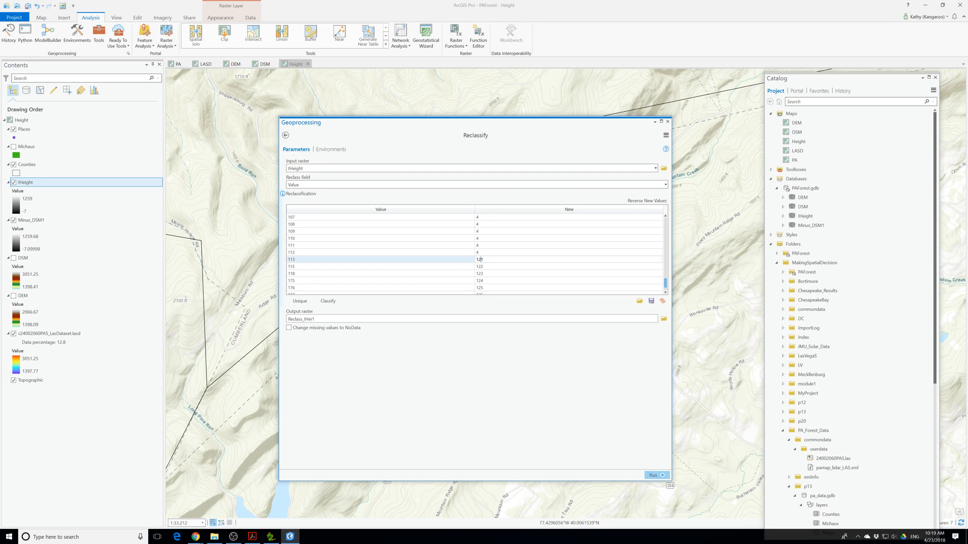
pyautogui.write('4')
pyautogui.scroll(-1, 480, 260)
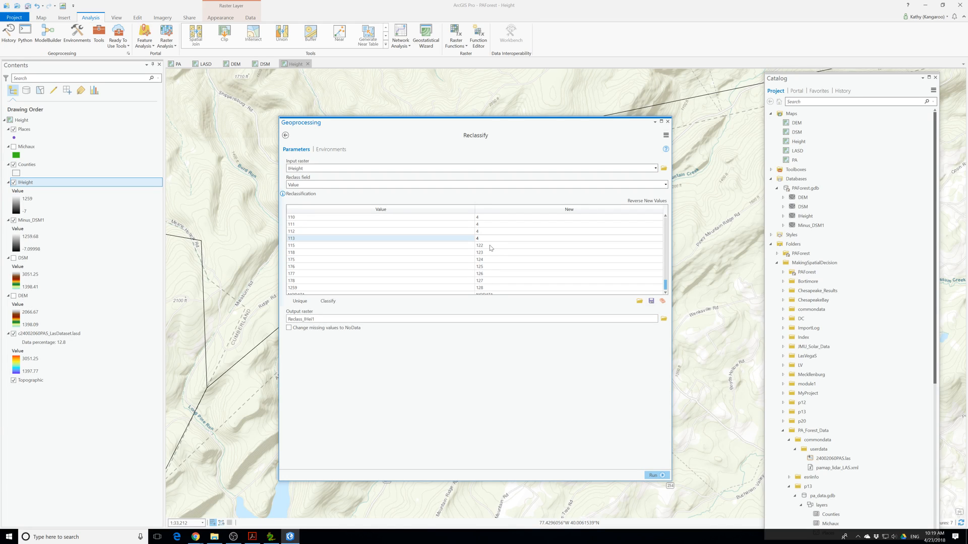
pyautogui.doubleClick(492, 246)
pyautogui.click(489, 256)
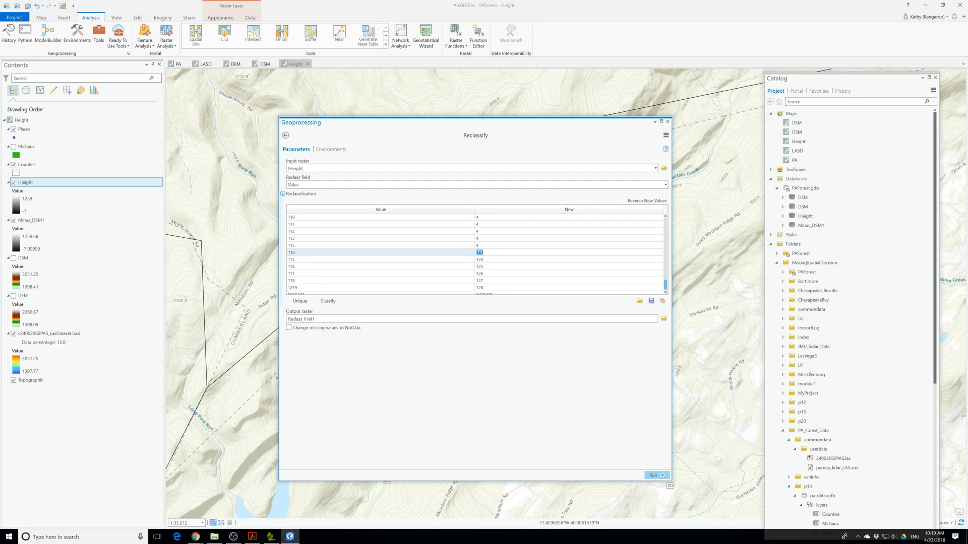
pyautogui.write('4')
pyautogui.click(486, 259)
pyautogui.write('4')
pyautogui.click(487, 266)
pyautogui.write('4')
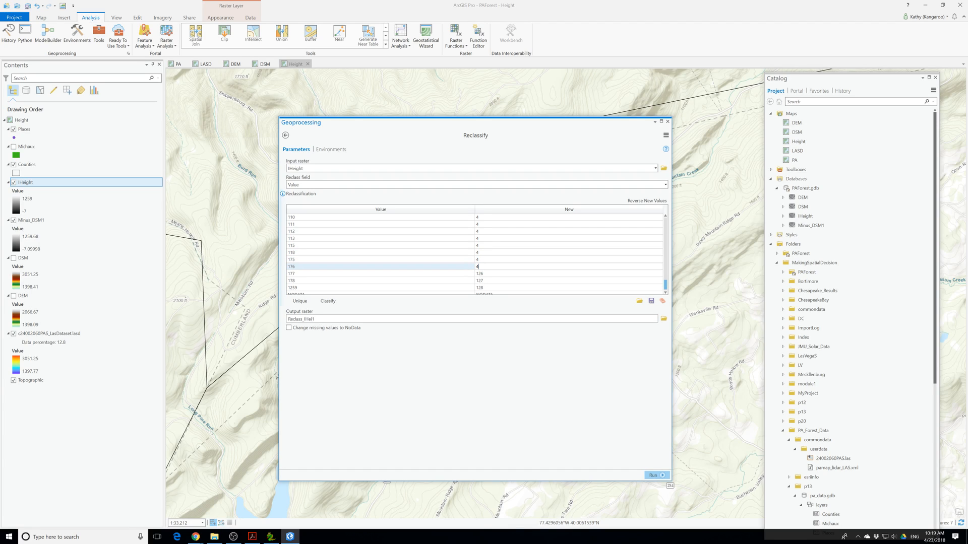
pyautogui.click(488, 274)
pyautogui.write('4')
pyautogui.click(488, 281)
pyautogui.write('4')
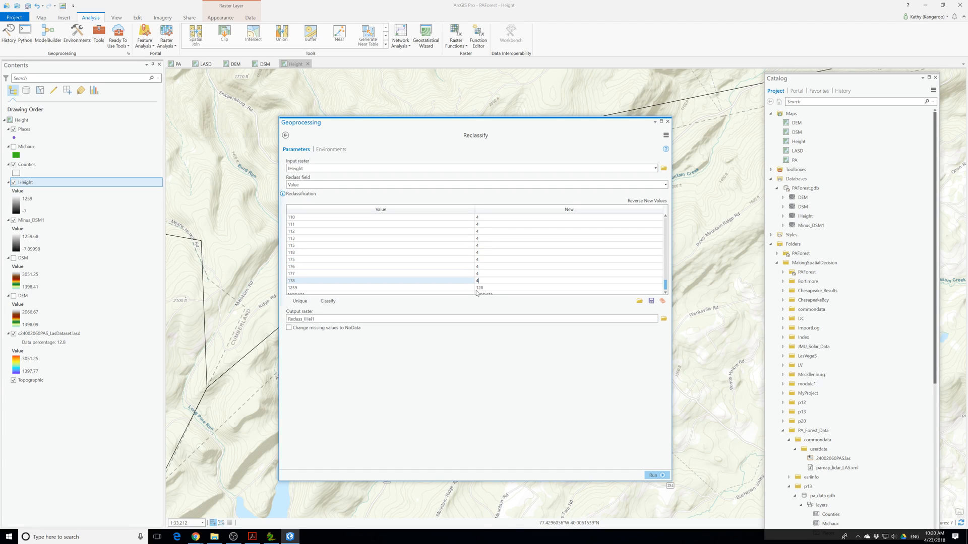
pyautogui.click(477, 288)
pyautogui.write('4')
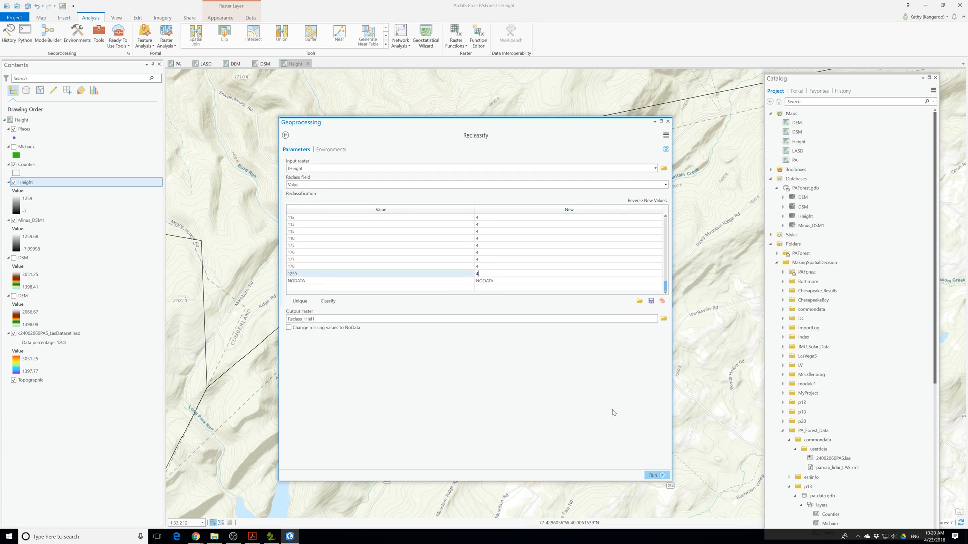
# Run Reclassify on IHeight, review the old and new values in its reclassification table, and close the tool
pyautogui.click(660, 476)
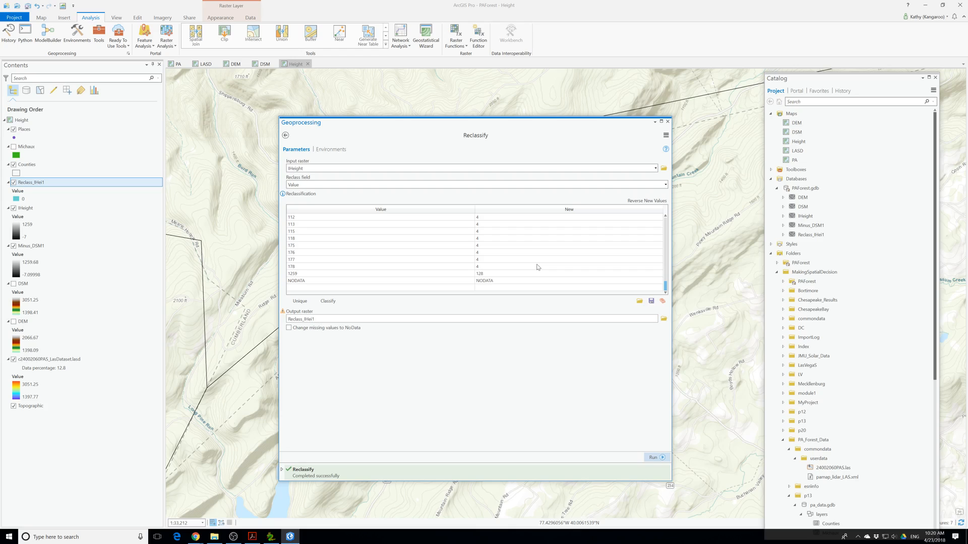
pyautogui.scroll(3, 538, 267)
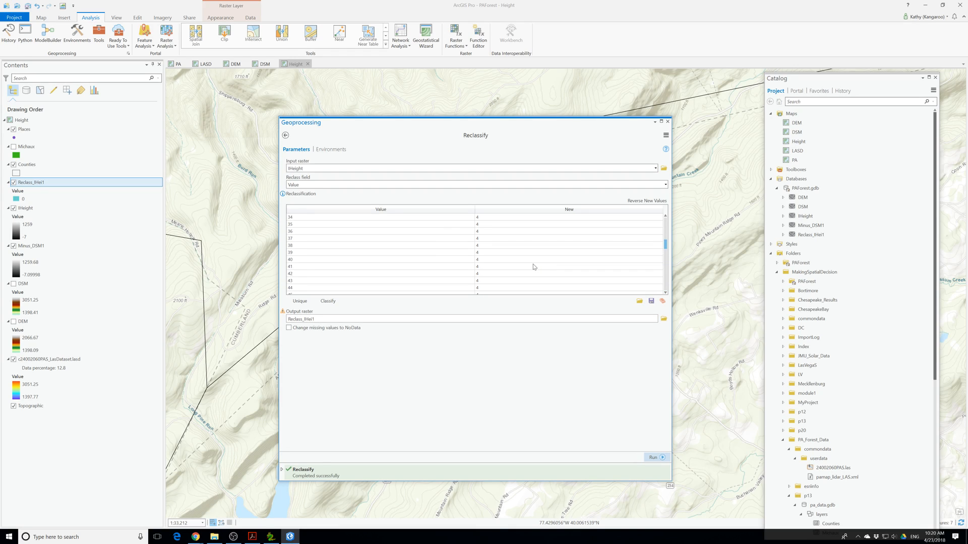
pyautogui.scroll(2, 534, 267)
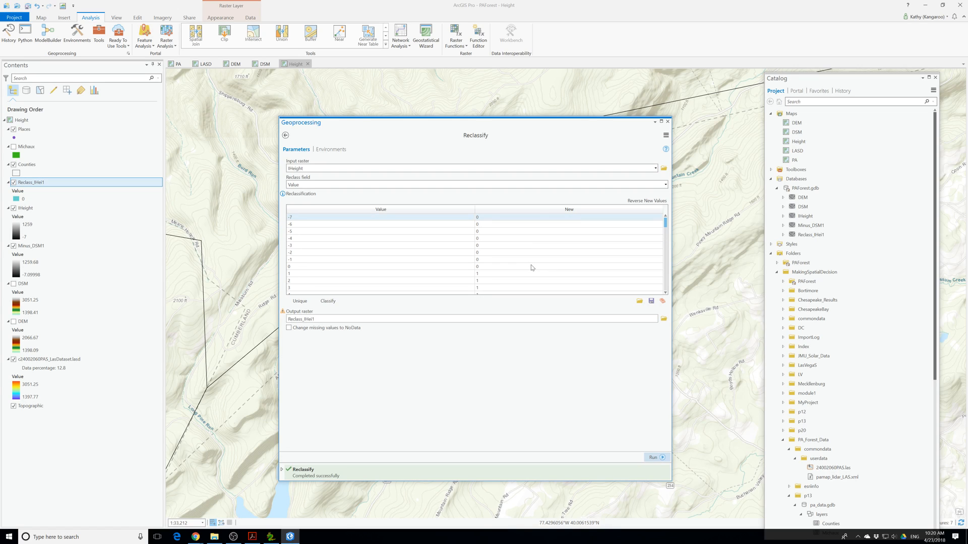
pyautogui.click(667, 121)
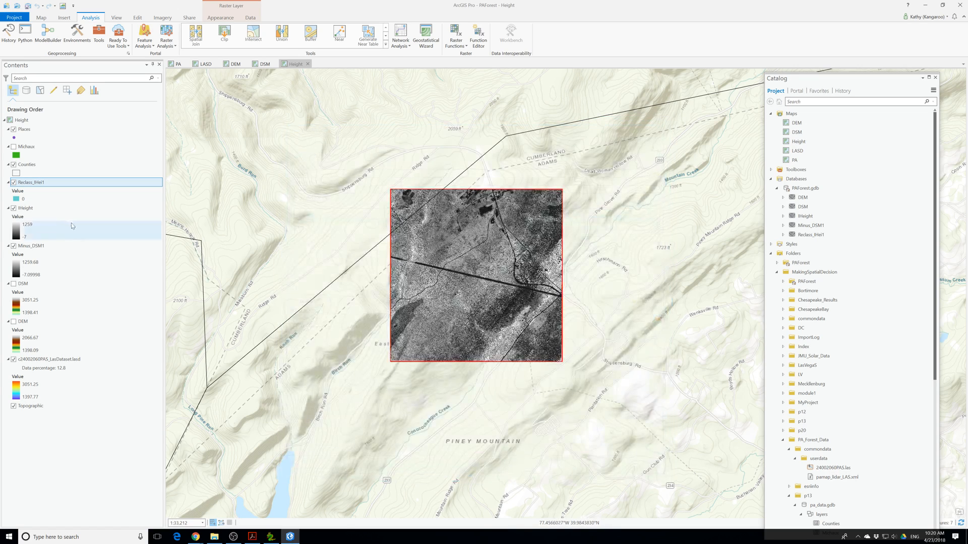
# Examine the attribute table of the reclassified height raster for its values and counts, then close the table
pyautogui.rightClick(28, 182)
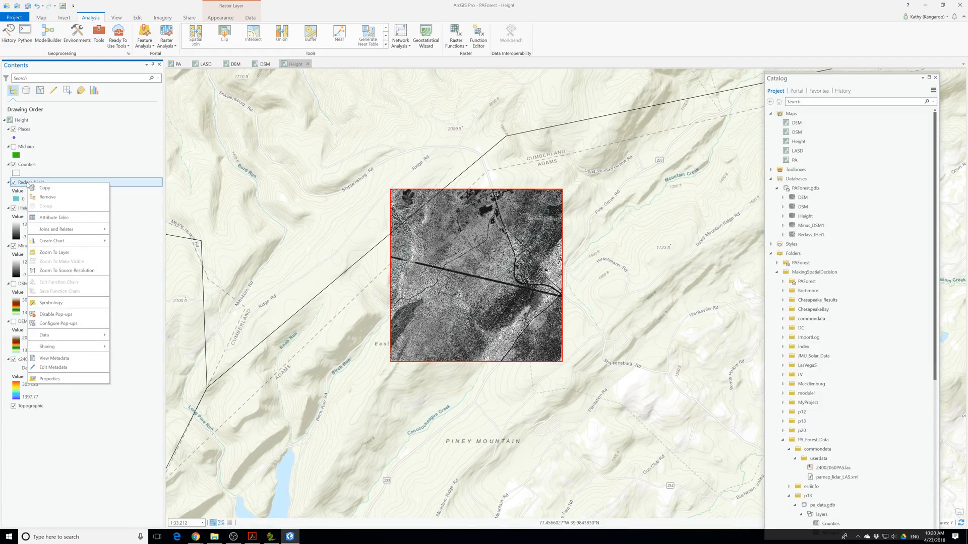
pyautogui.click(55, 218)
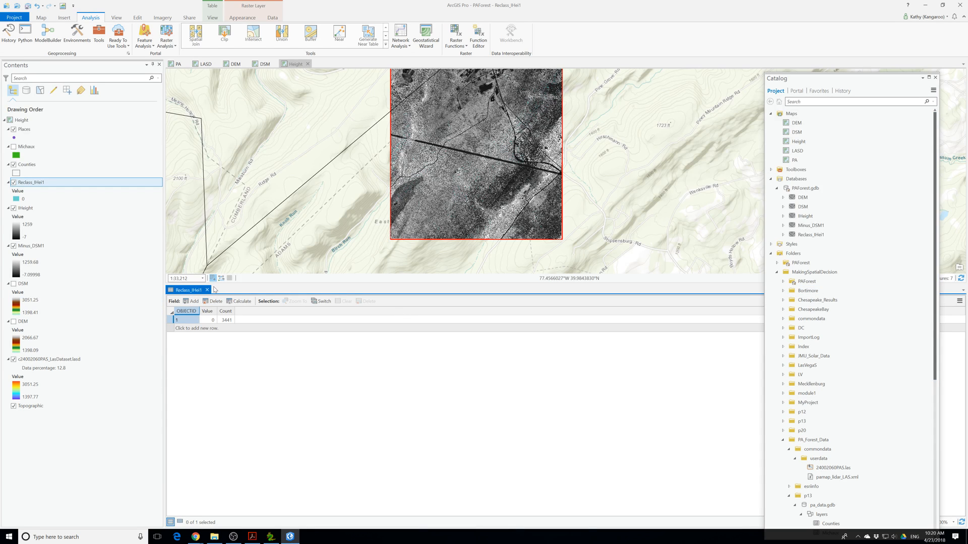
pyautogui.click(207, 289)
pyautogui.click(25, 208)
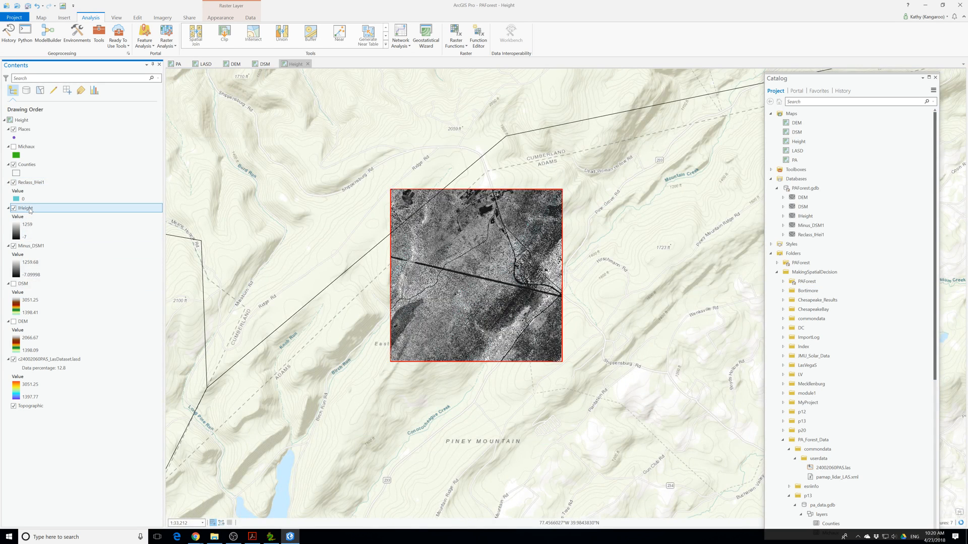
pyautogui.click(31, 185)
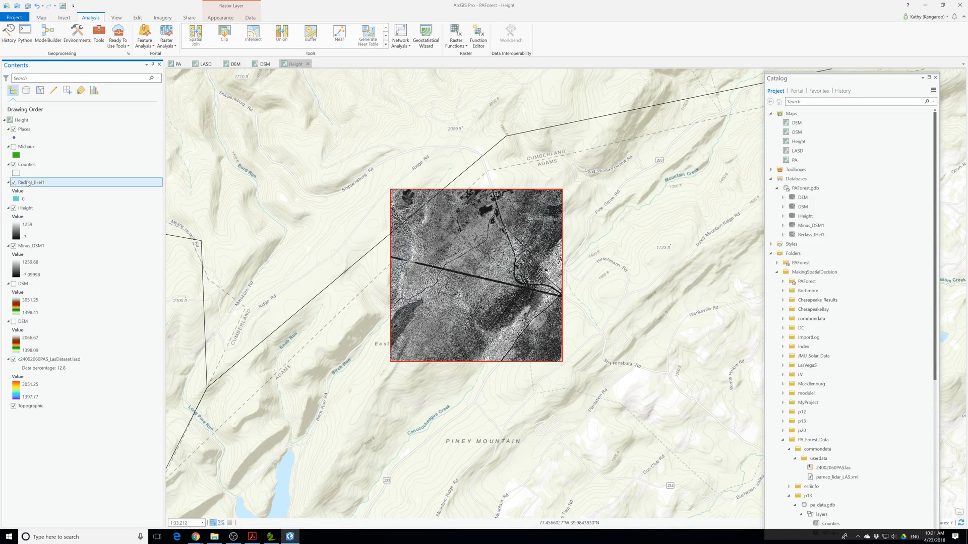
pyautogui.rightClick(25, 184)
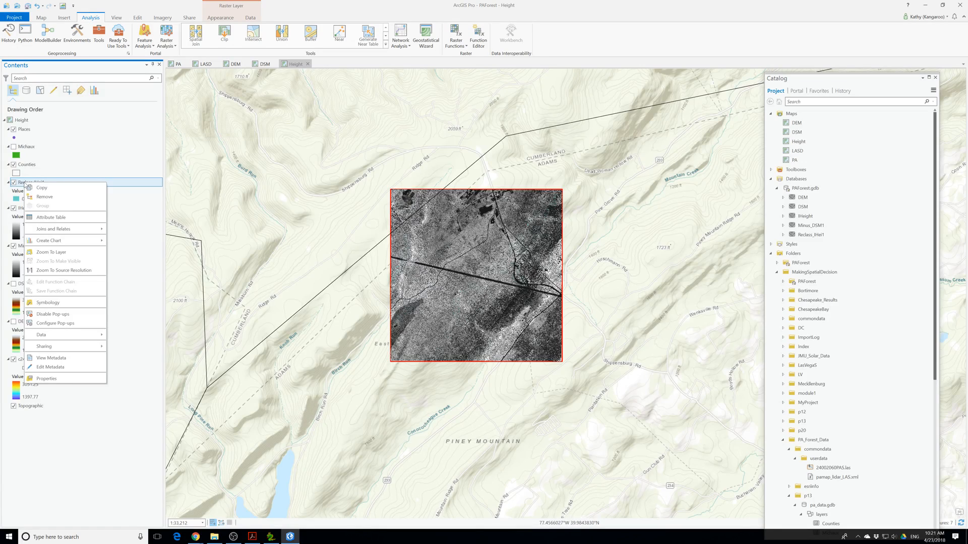
pyautogui.press('Escape')
pyautogui.click(99, 34)
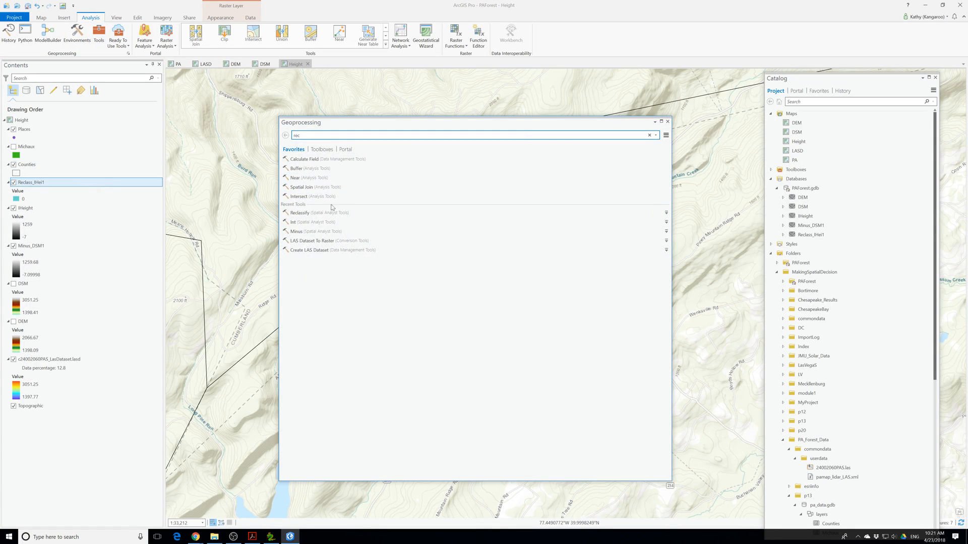
pyautogui.click(311, 214)
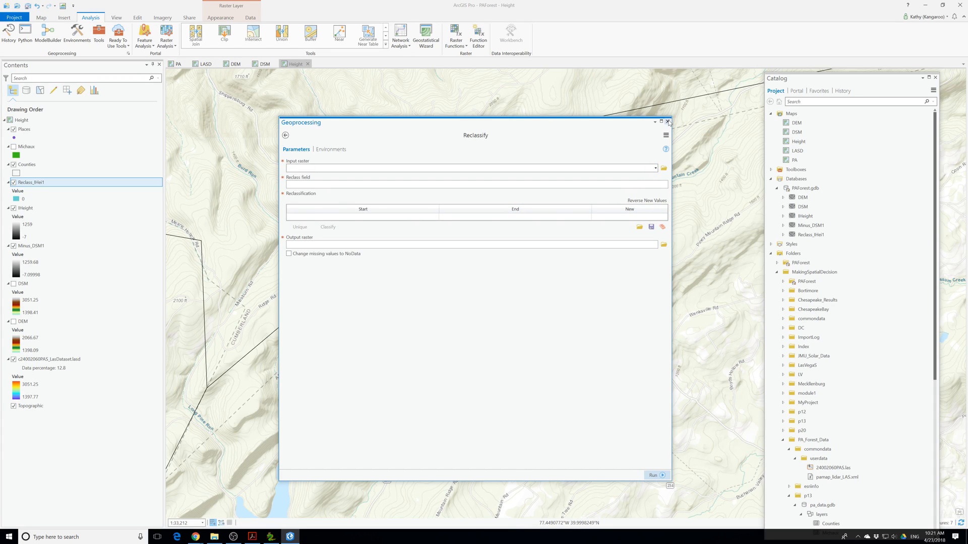
pyautogui.click(667, 121)
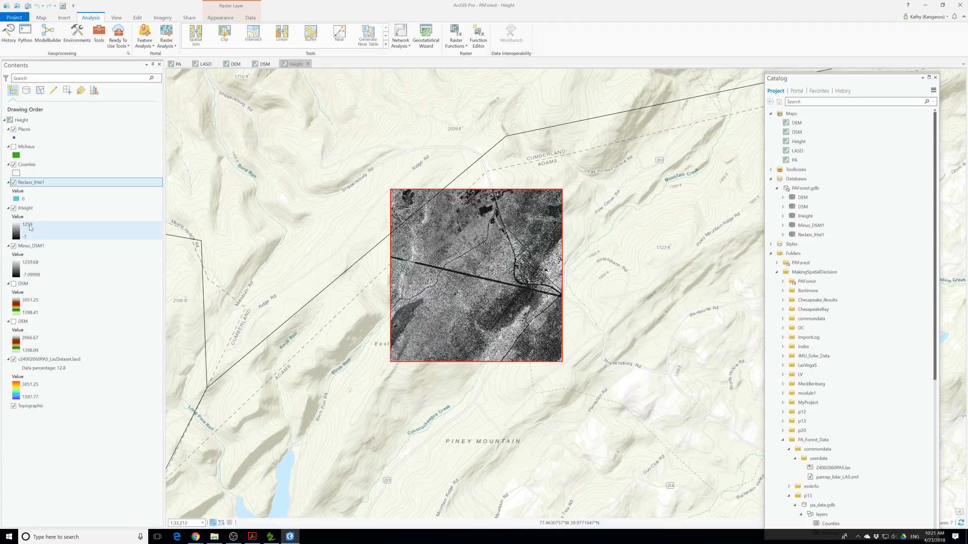
# Try symbolizing the reclassified height raster by Count, return its value field to Value, and close the symbology settings
pyautogui.click(17, 199)
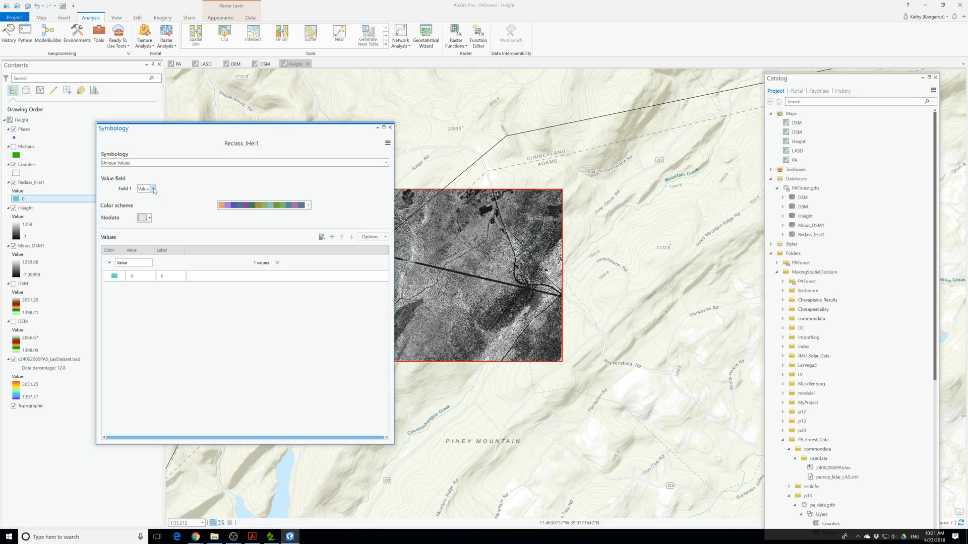
pyautogui.click(153, 189)
pyautogui.click(151, 206)
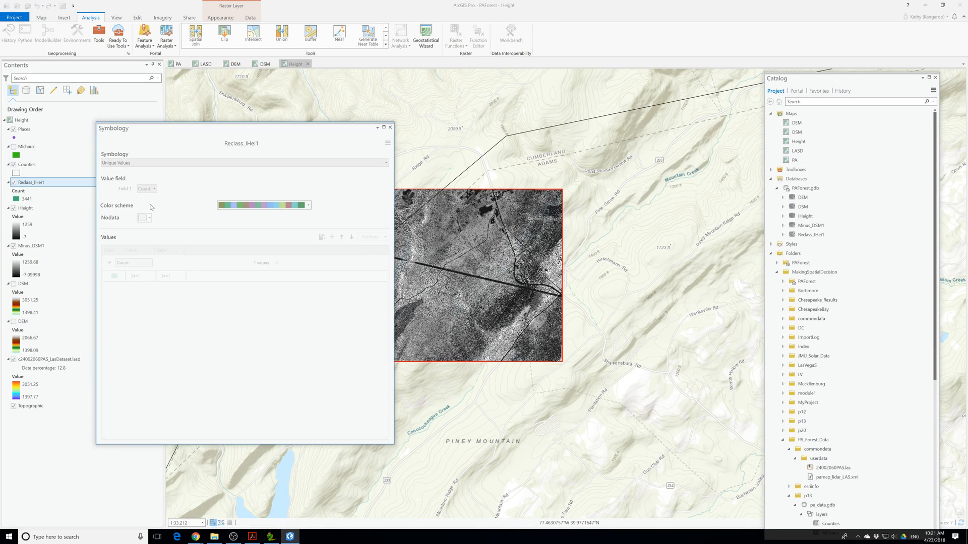
pyautogui.click(152, 188)
pyautogui.click(151, 197)
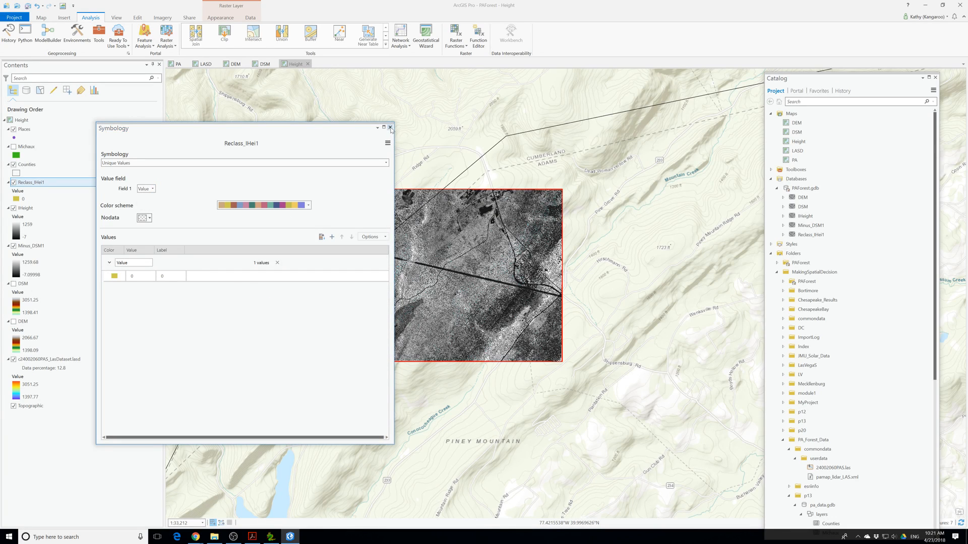
pyautogui.click(390, 128)
pyautogui.rightClick(30, 184)
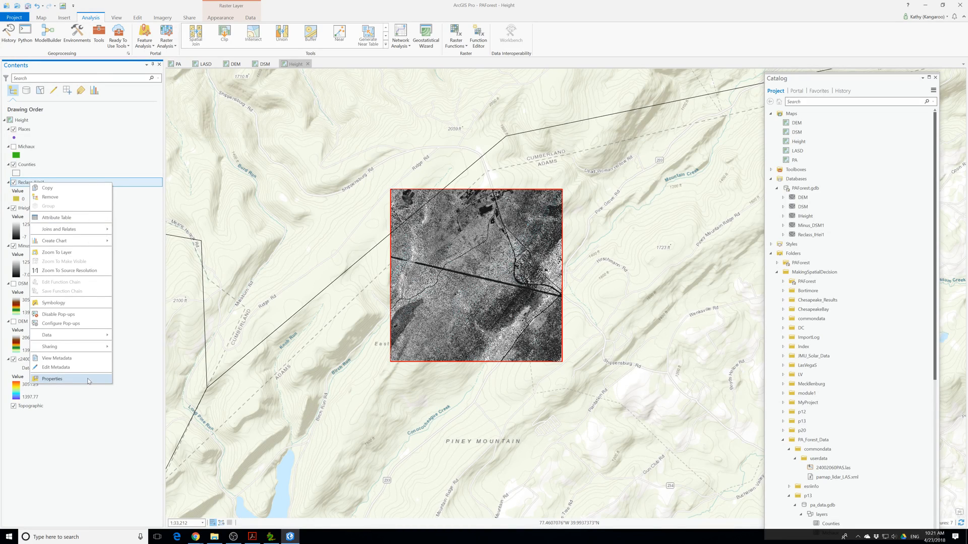
pyautogui.click(141, 331)
# Start a new Reclassify of IHeight on the Value field and list its unique values in the reclassification table
pyautogui.click(98, 33)
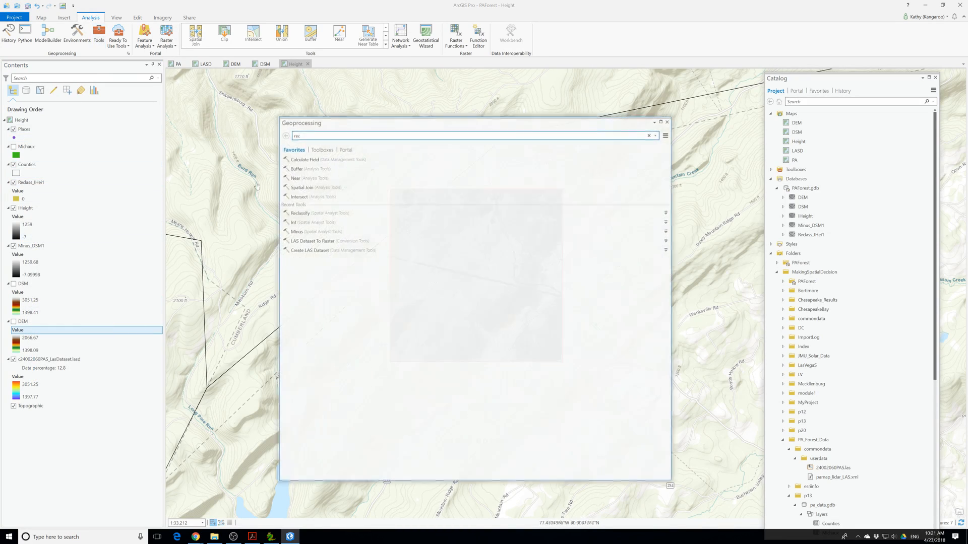
pyautogui.click(308, 217)
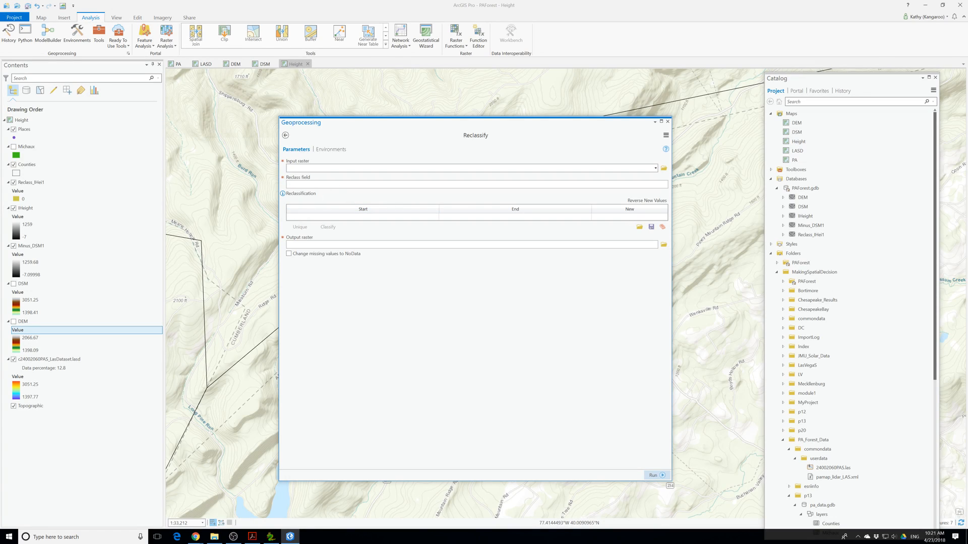
pyautogui.click(656, 168)
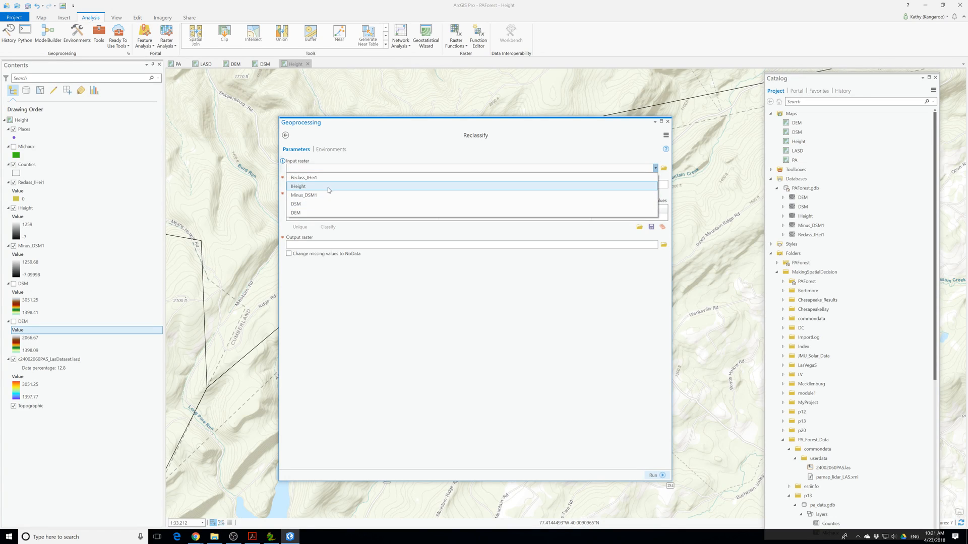
pyautogui.click(328, 188)
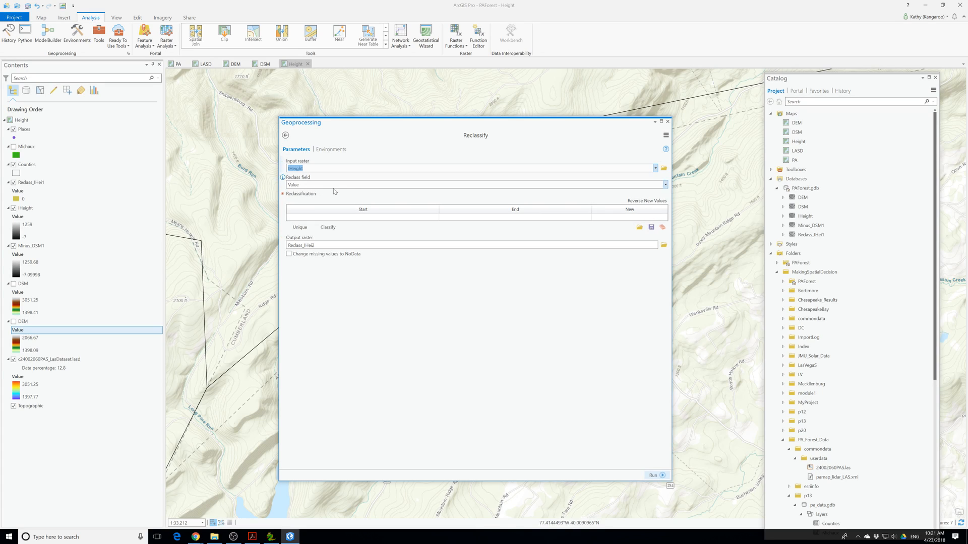
pyautogui.click(299, 228)
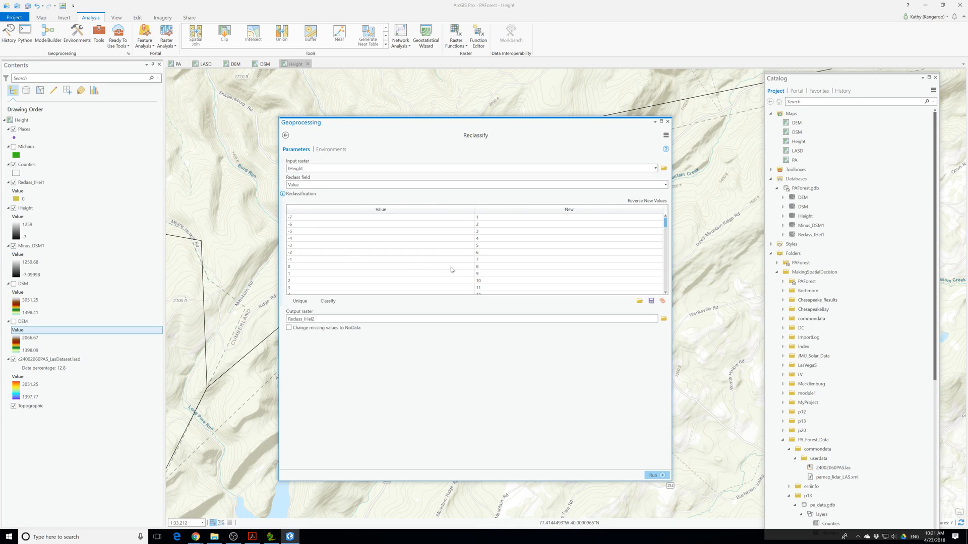
pyautogui.scroll(3, 496, 224)
# Set the new reclassification value to 0 for each height value from -7 through 0
pyautogui.click(477, 217)
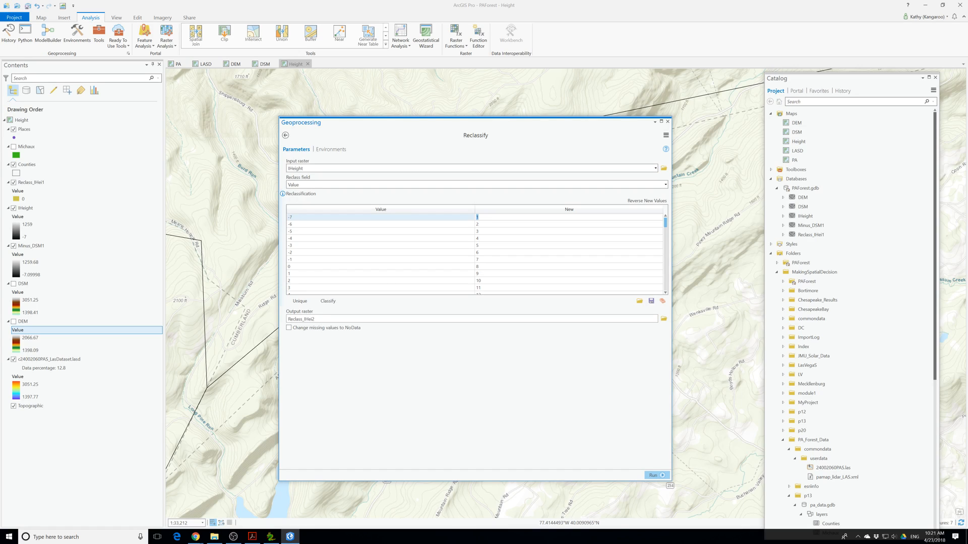
pyautogui.scroll(-20, 478, 227)
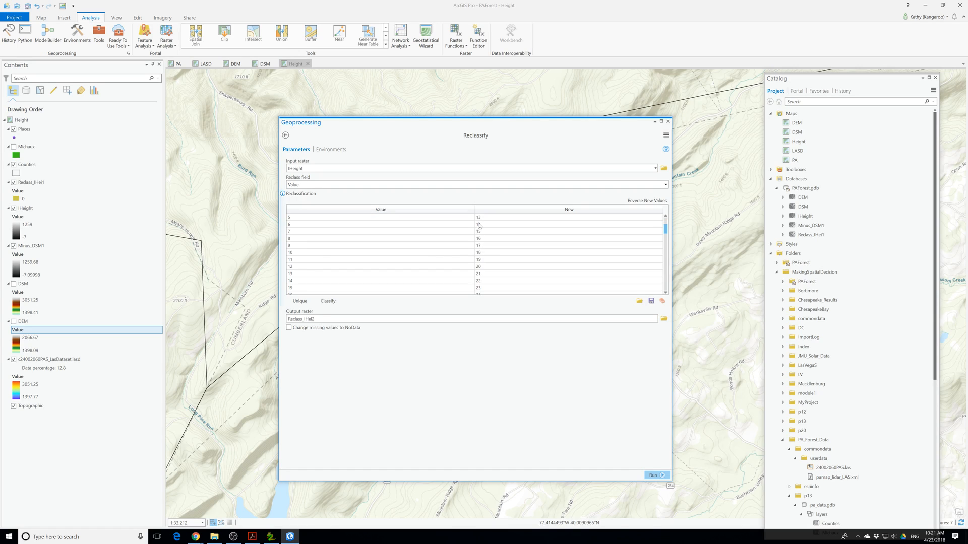
pyautogui.scroll(-10, 464, 247)
pyautogui.scroll(13, 461, 251)
pyautogui.scroll(18, 460, 251)
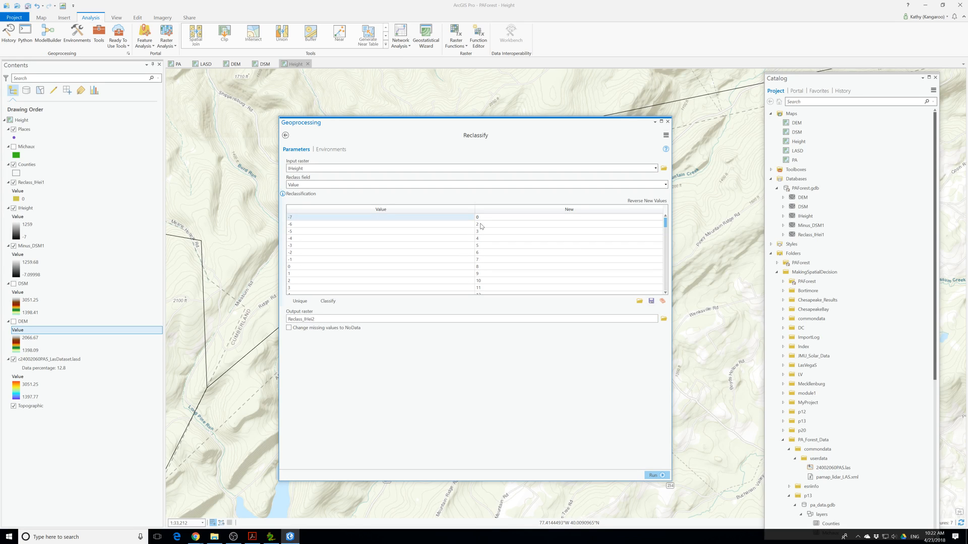
pyautogui.write('0')
pyautogui.click(477, 225)
pyautogui.write('0')
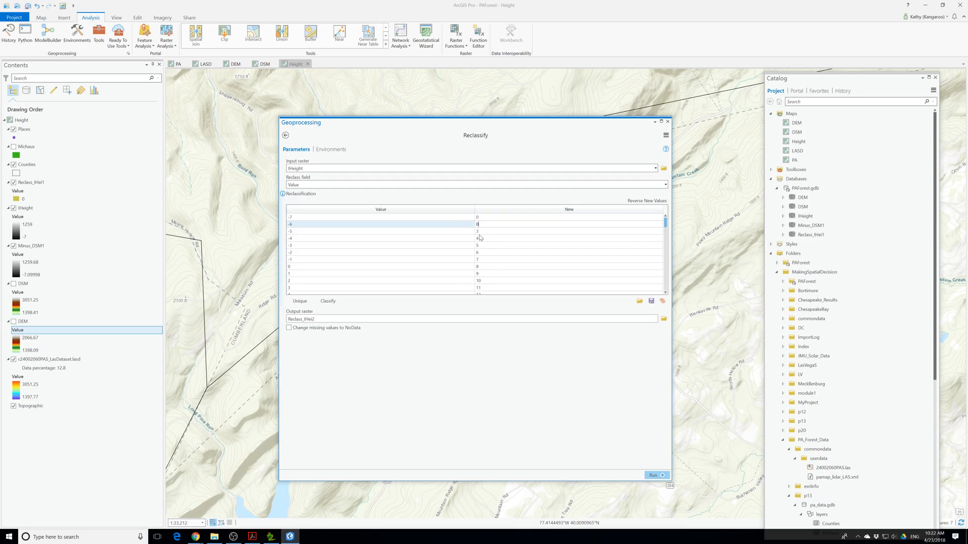
pyautogui.click(477, 232)
pyautogui.write('0')
pyautogui.click(480, 238)
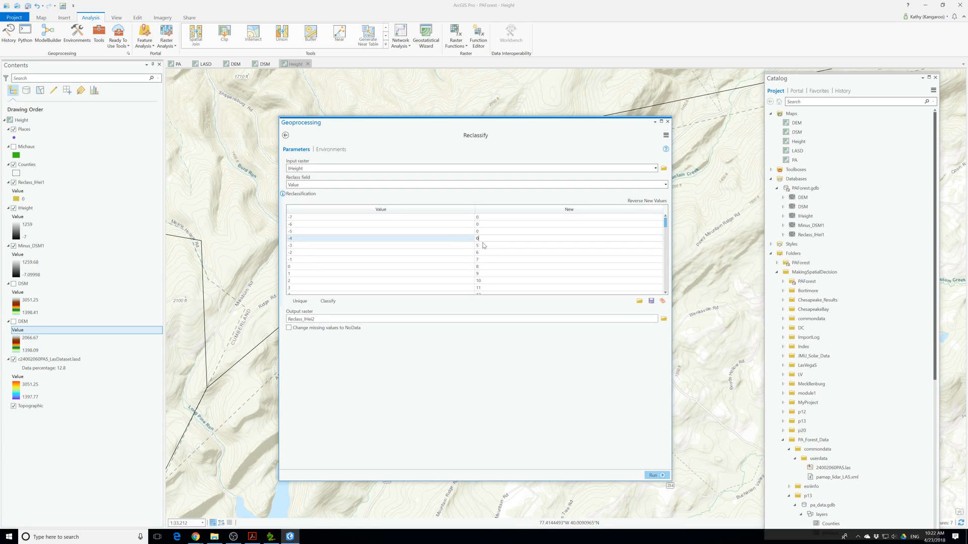
pyautogui.write('0')
pyautogui.click(479, 246)
pyautogui.write('0')
pyautogui.click(481, 252)
pyautogui.write('0')
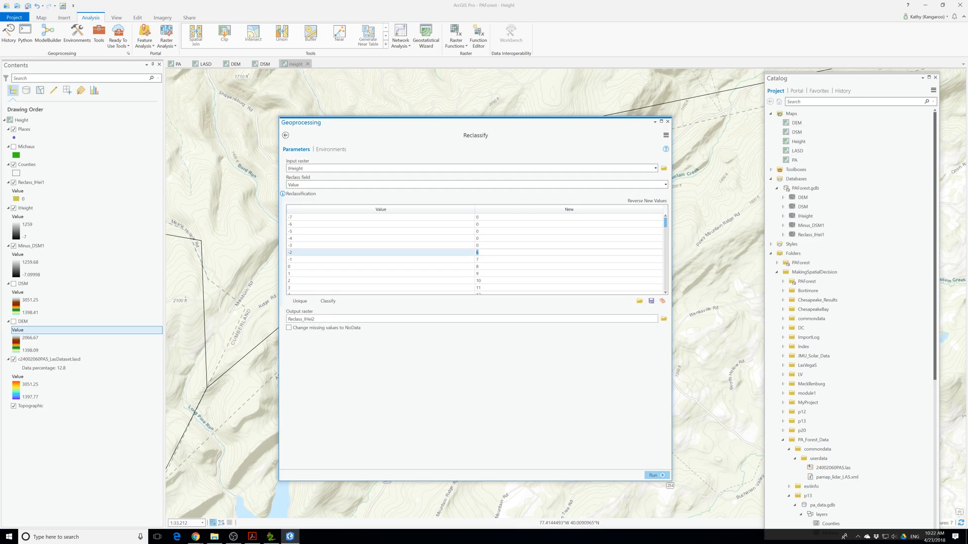
pyautogui.click(480, 259)
pyautogui.write('0')
pyautogui.click(480, 266)
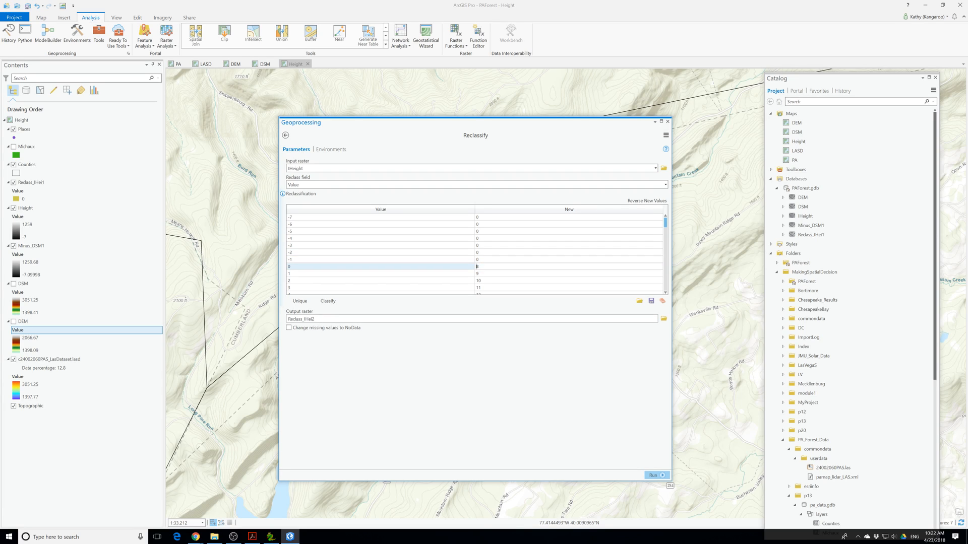
pyautogui.write('0')
pyautogui.press('Delete')
# Set the new reclassification value to 1 for each height value from 1 through 5
pyautogui.scroll(-1, 480, 276)
pyautogui.doubleClick(481, 253)
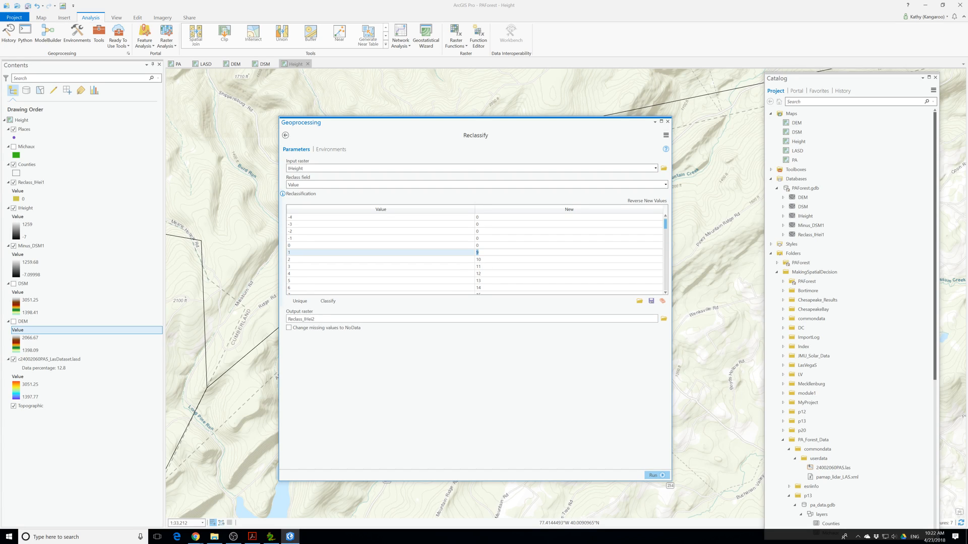
pyautogui.write('1')
pyautogui.press('Return')
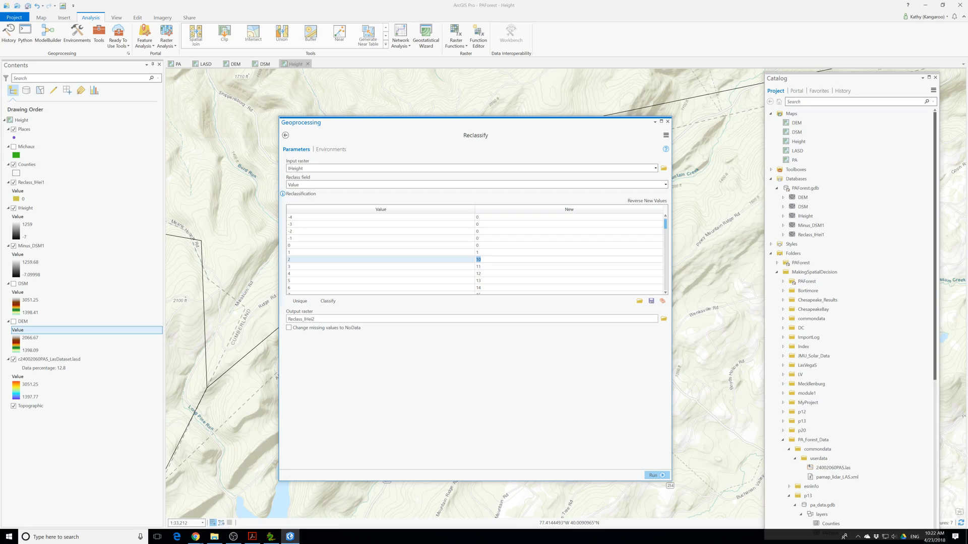
pyautogui.write('2')
pyautogui.press('Return')
pyautogui.click(469, 260)
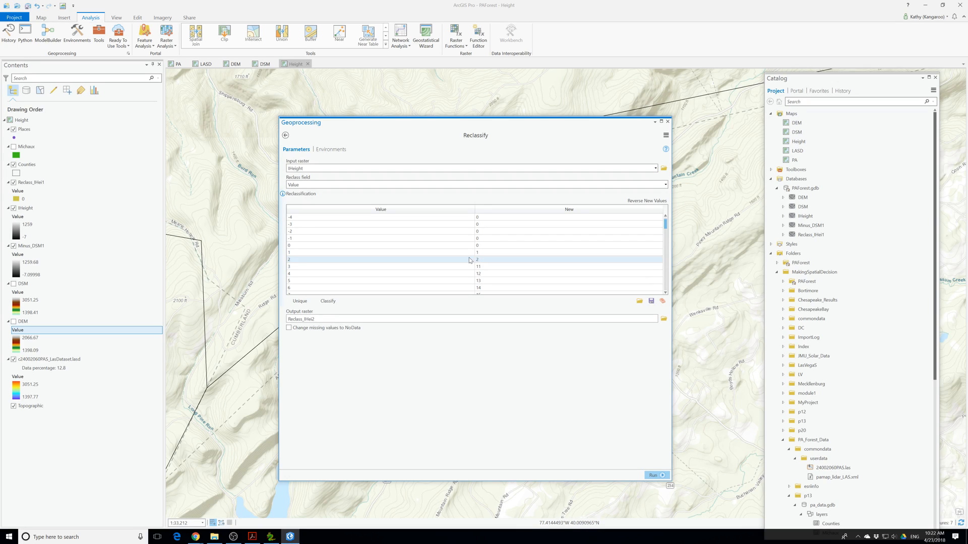
pyautogui.doubleClick(484, 260)
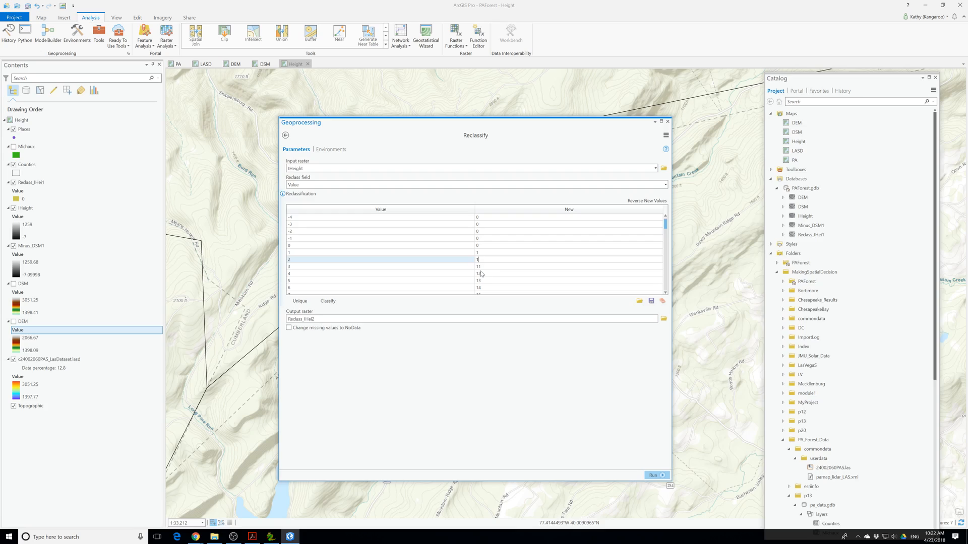
pyautogui.write('1')
pyautogui.press('Return')
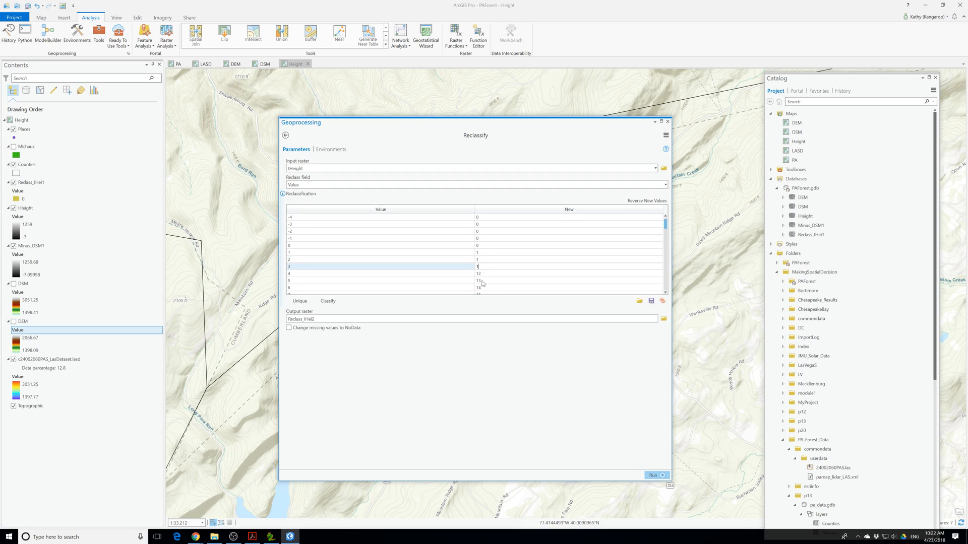
pyautogui.write('1')
pyautogui.press('Return')
pyautogui.write('1')
pyautogui.press('Return')
pyautogui.write('1')
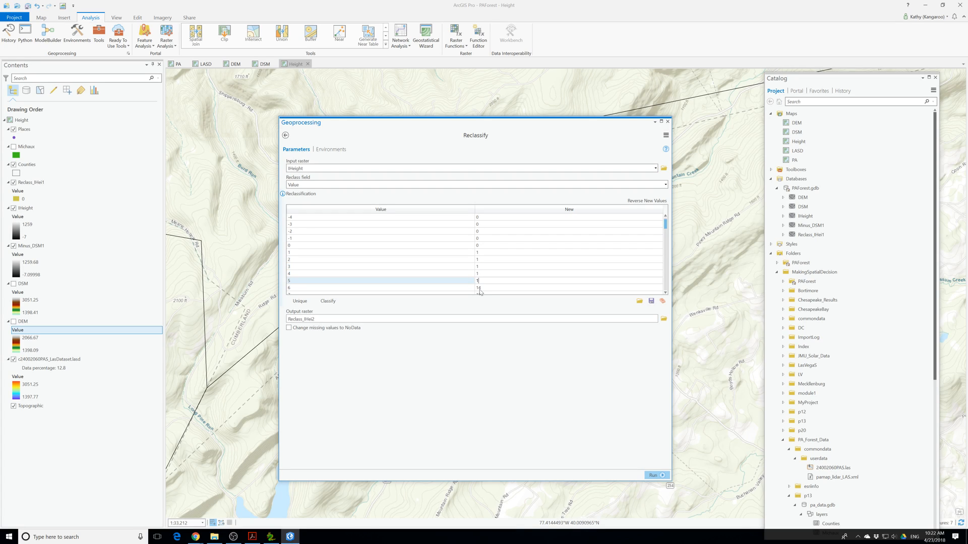
pyautogui.press('Return')
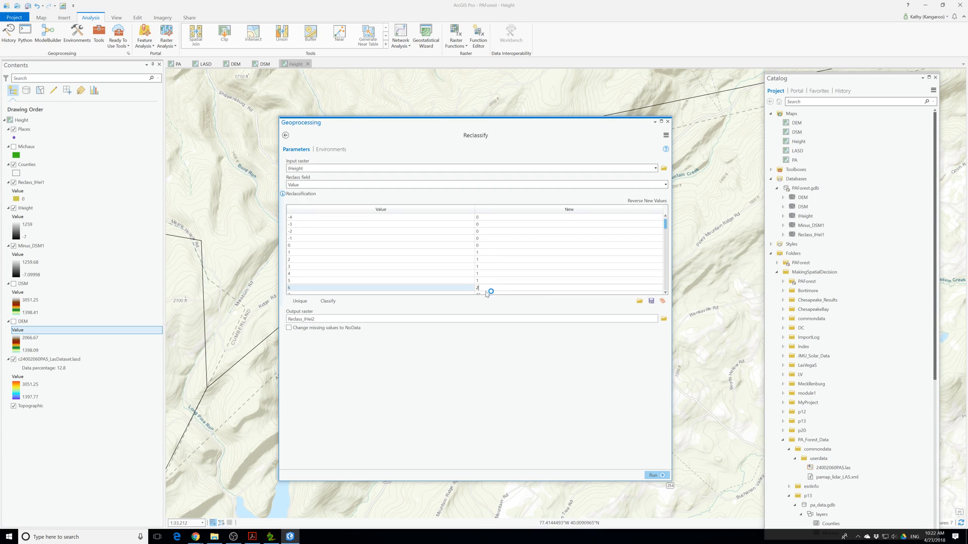
# Set the new reclassification value to 2 for each height value from 6 through 15
pyautogui.write('2')
pyautogui.doubleClick(486, 253)
pyautogui.write('2')
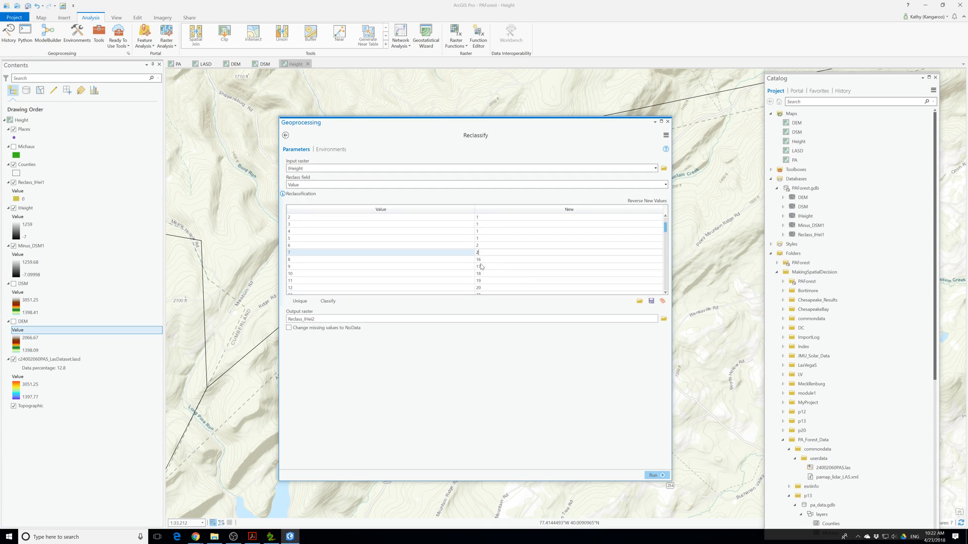
pyautogui.doubleClick(480, 260)
pyautogui.write('2')
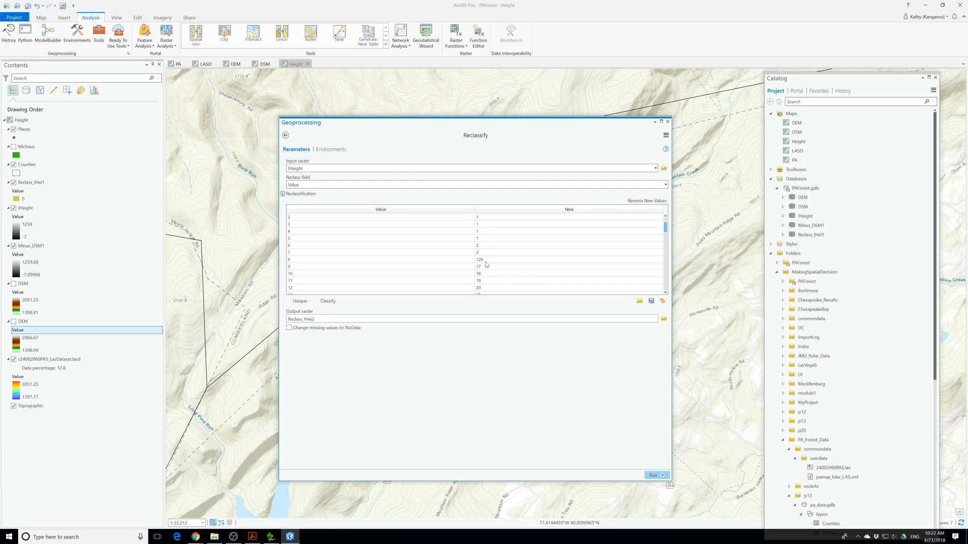
pyautogui.doubleClick(482, 260)
pyautogui.write('2')
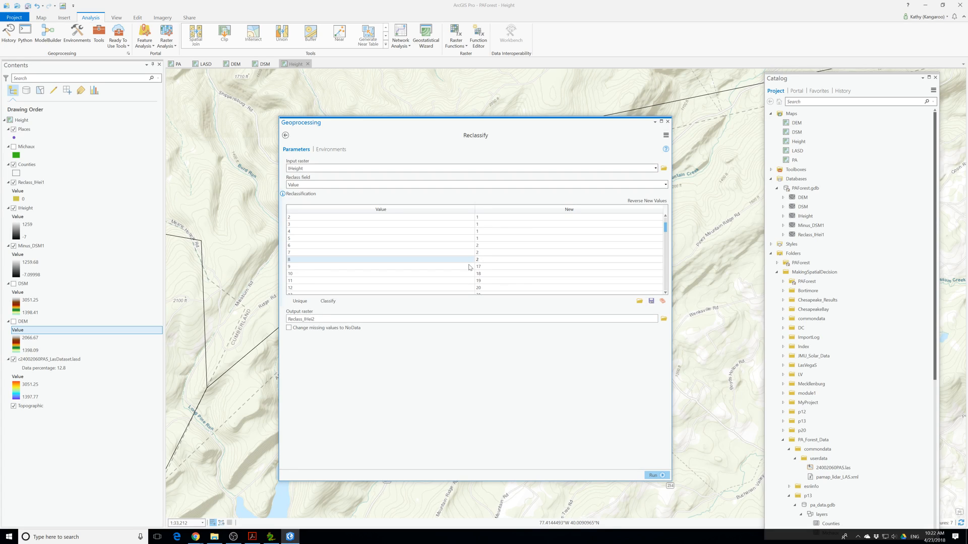
pyautogui.scroll(-1, 469, 267)
pyautogui.click(478, 245)
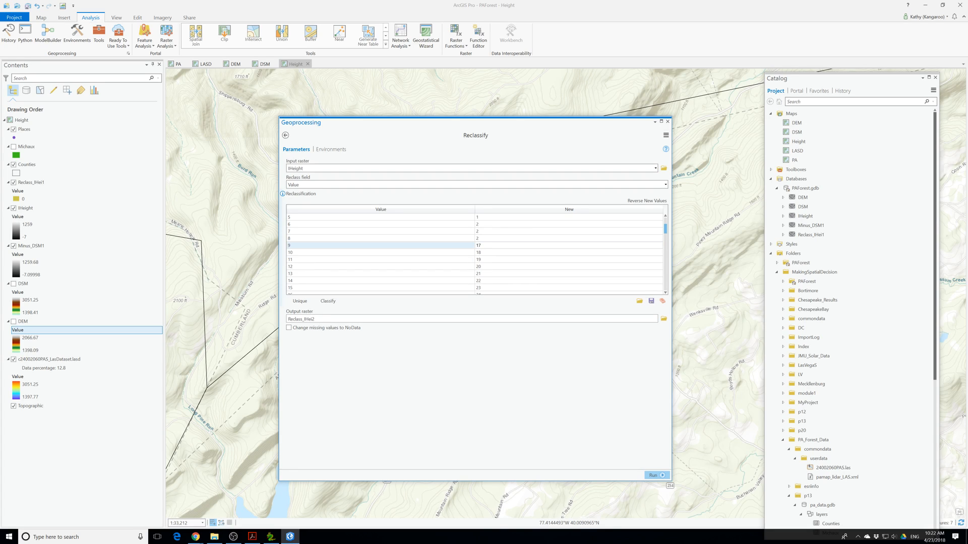
pyautogui.write('2')
pyautogui.click(485, 253)
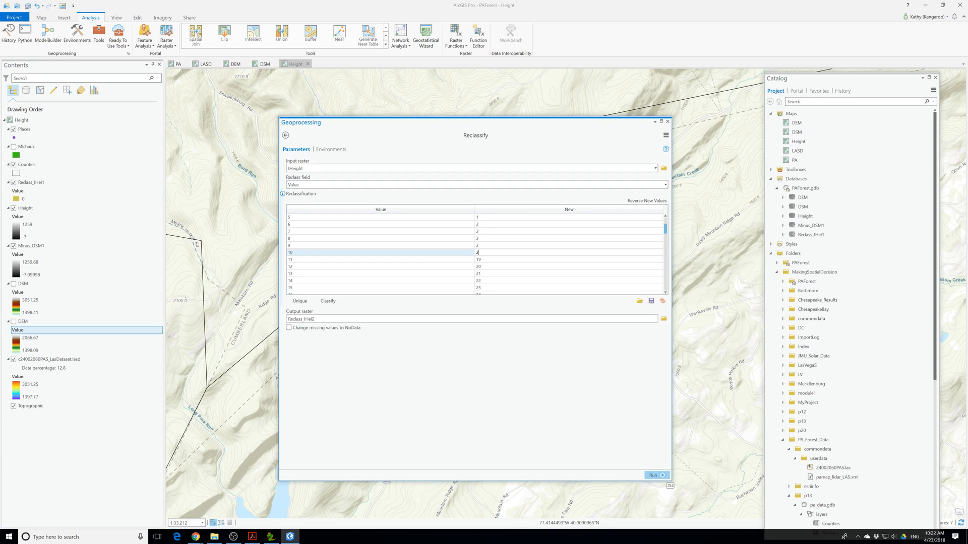
pyautogui.click(483, 259)
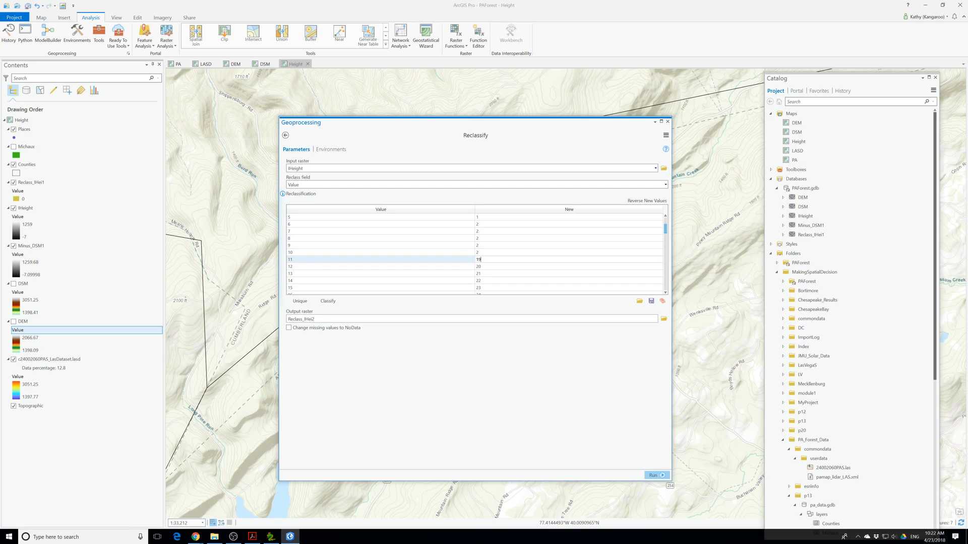
pyautogui.moveTo(483, 260); pyautogui.dragTo(464, 265)
pyautogui.write('2')
pyautogui.press('Return')
pyautogui.write('2')
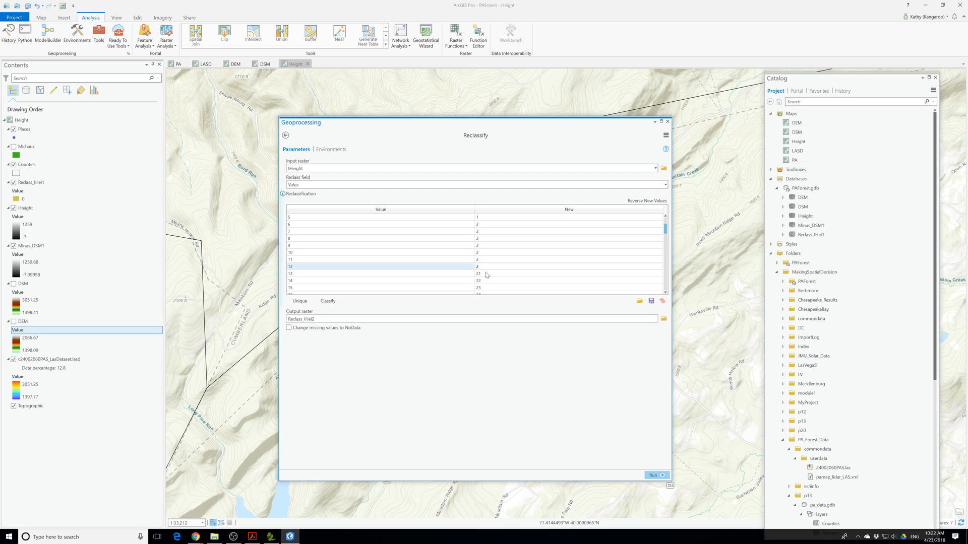
pyautogui.press('Return')
pyautogui.write('2')
pyautogui.press('Return')
pyautogui.write('2')
pyautogui.press('Return')
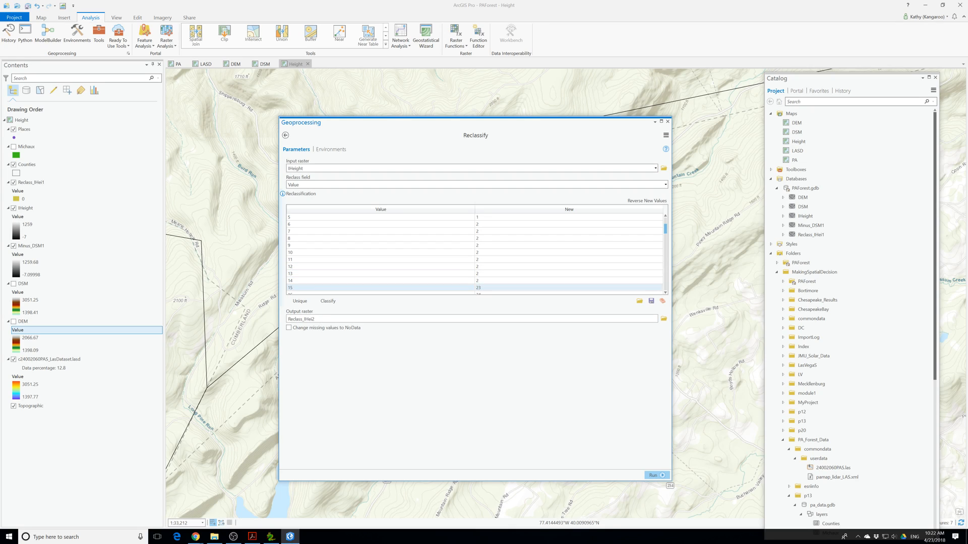
pyautogui.write('2')
pyautogui.scroll(-2, 473, 291)
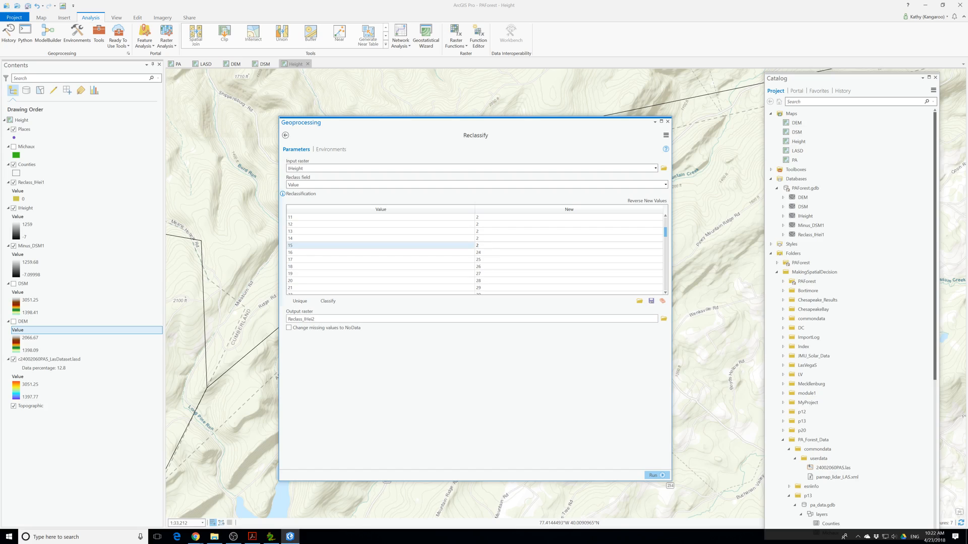
# In the Reclassify table for the height raster, set the new value to 3 for values 16 through 25
pyautogui.press('Return')
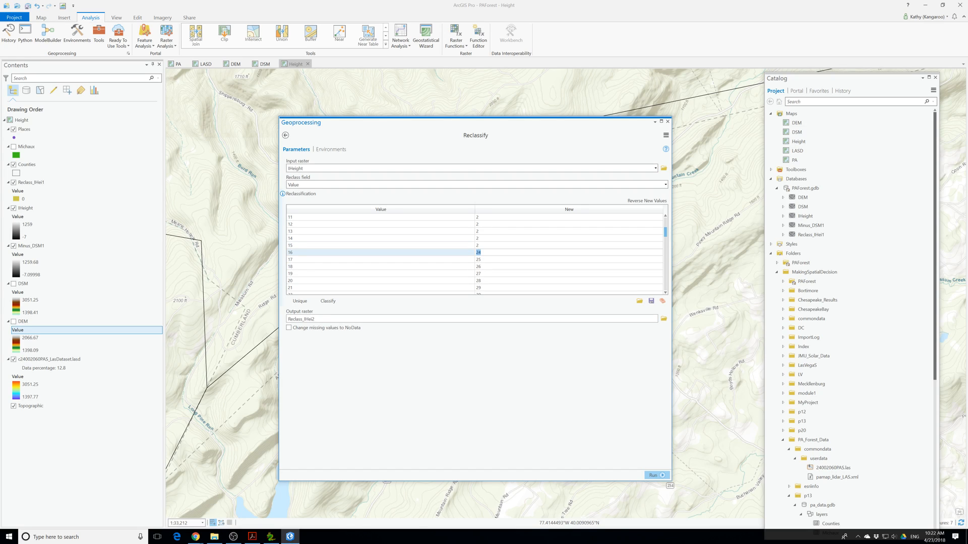
pyautogui.write('3')
pyautogui.press('Return')
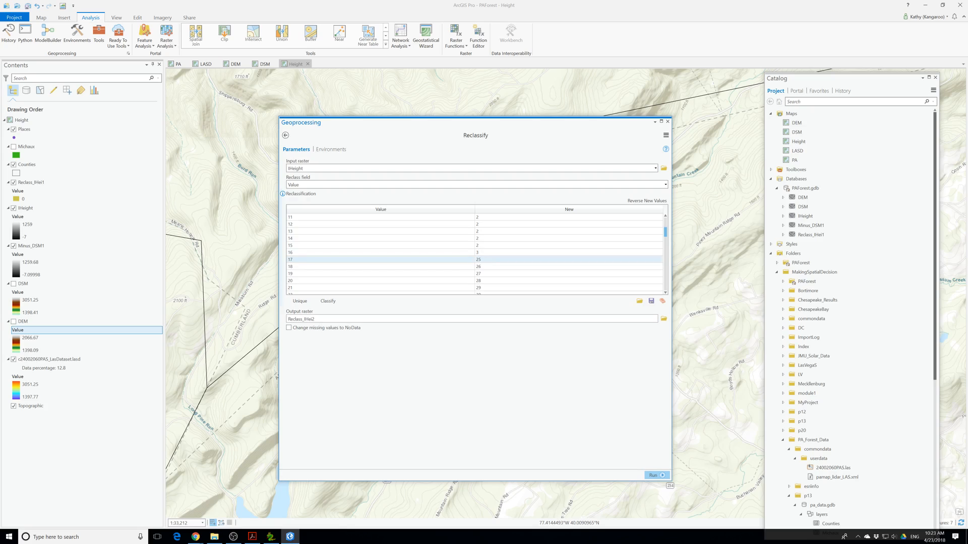
pyautogui.write('3')
pyautogui.press('Return')
pyautogui.write('3')
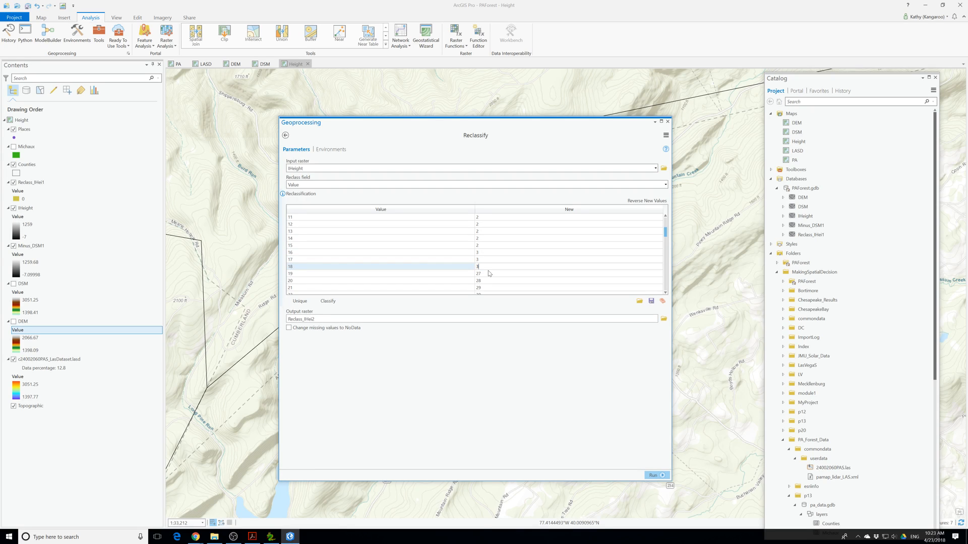
pyautogui.press('Return')
pyautogui.write('3')
pyautogui.press('Return')
pyautogui.write('3')
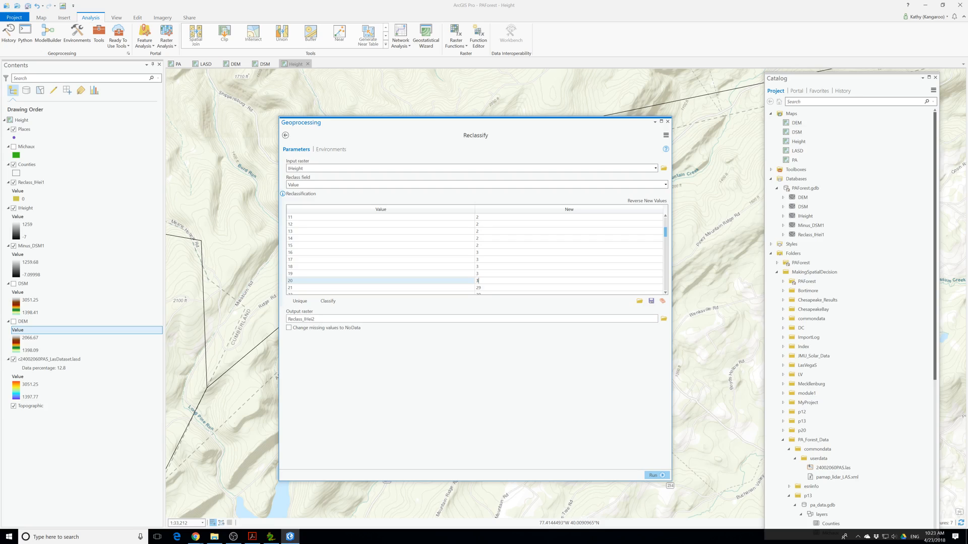
pyautogui.scroll(-2, 481, 290)
pyautogui.click(480, 245)
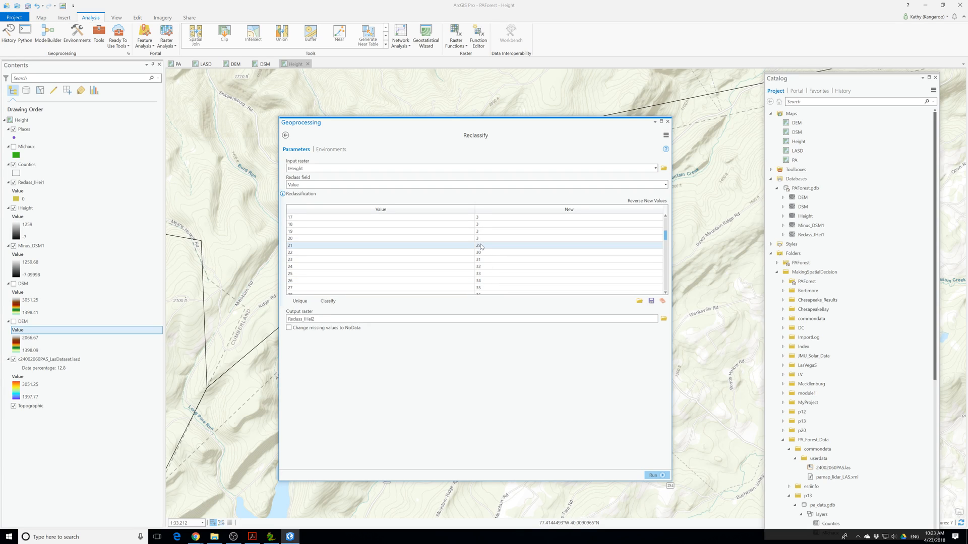
pyautogui.write('3')
pyautogui.click(458, 246)
pyautogui.click(486, 246)
pyautogui.click(486, 246)
pyautogui.write('3')
pyautogui.press('Return')
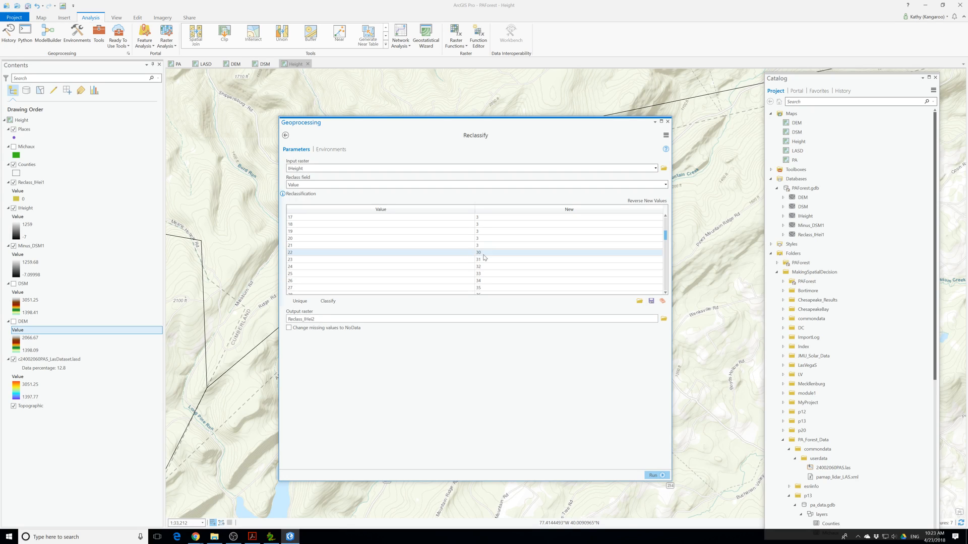
pyautogui.write('3')
pyautogui.press('Return')
pyautogui.write('3')
pyautogui.press('Return')
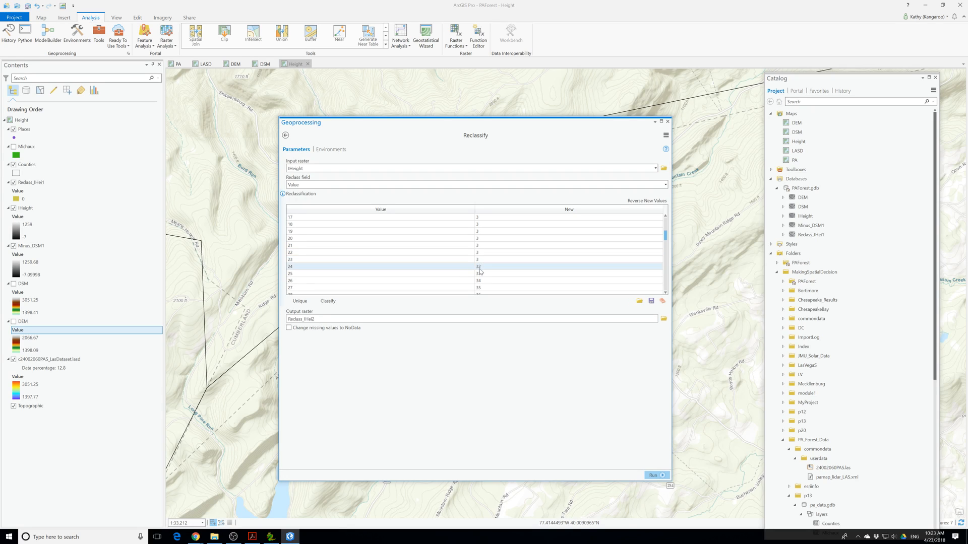
pyautogui.write('3')
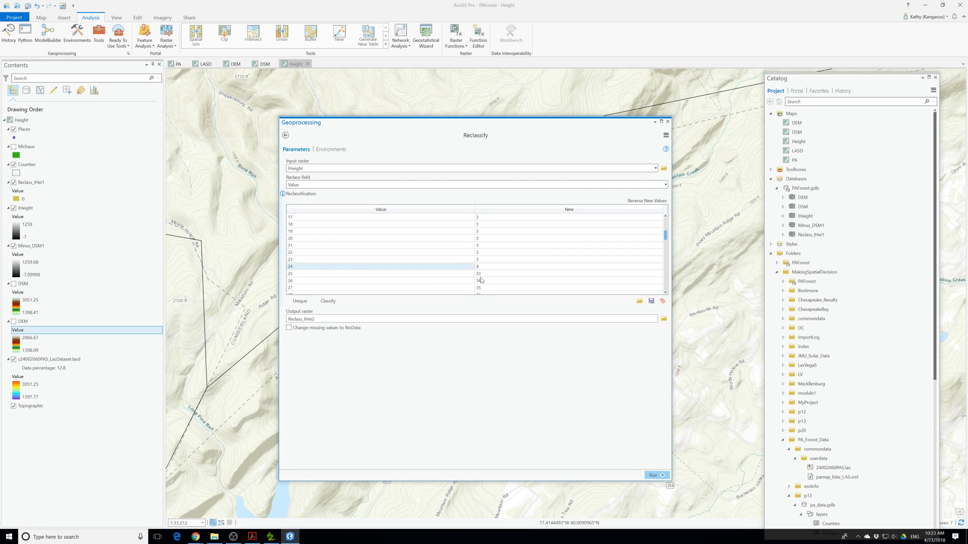
pyautogui.press('Return')
pyautogui.write('3')
pyautogui.press('Return')
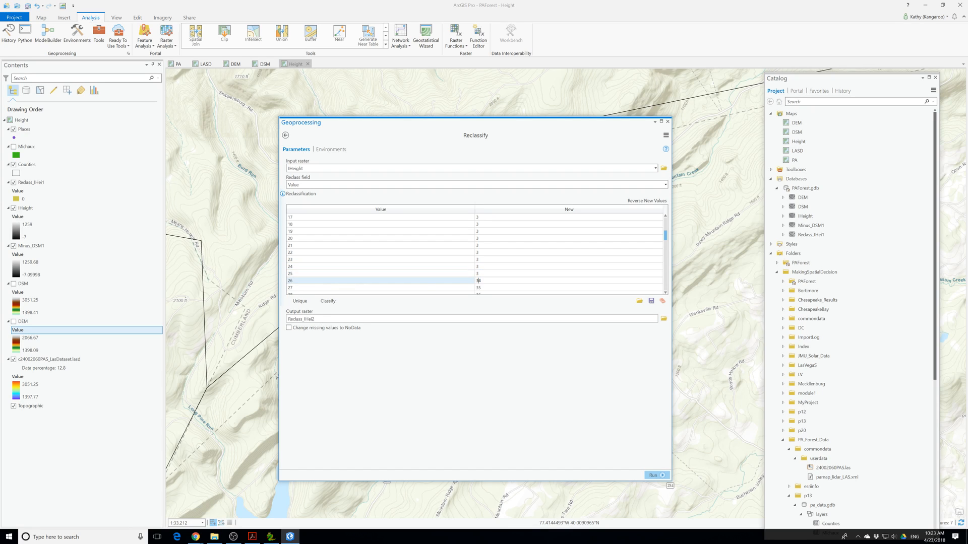
# Set the new value to 4 for values 26 through 65 in the reclassification table
pyautogui.write('4')
pyautogui.press('Return')
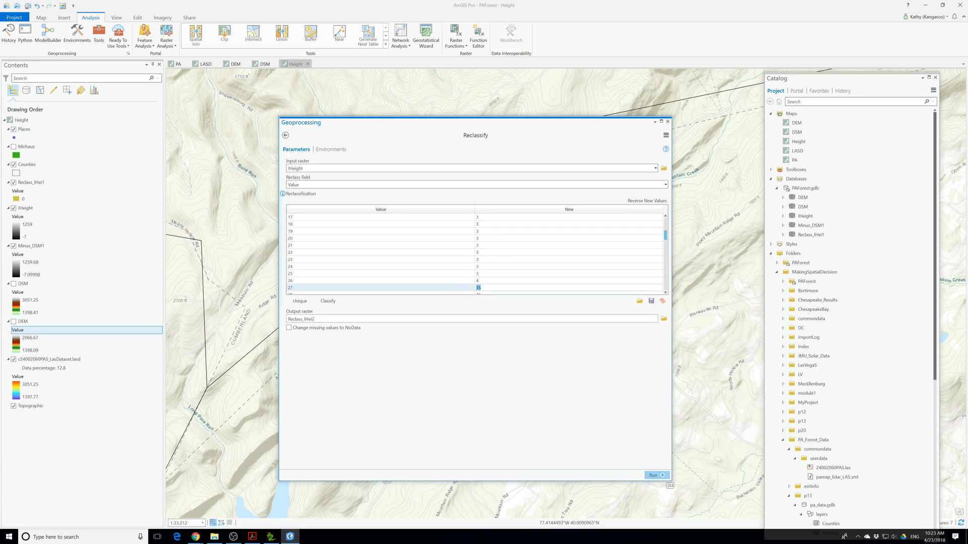
pyautogui.scroll(-3, 483, 285)
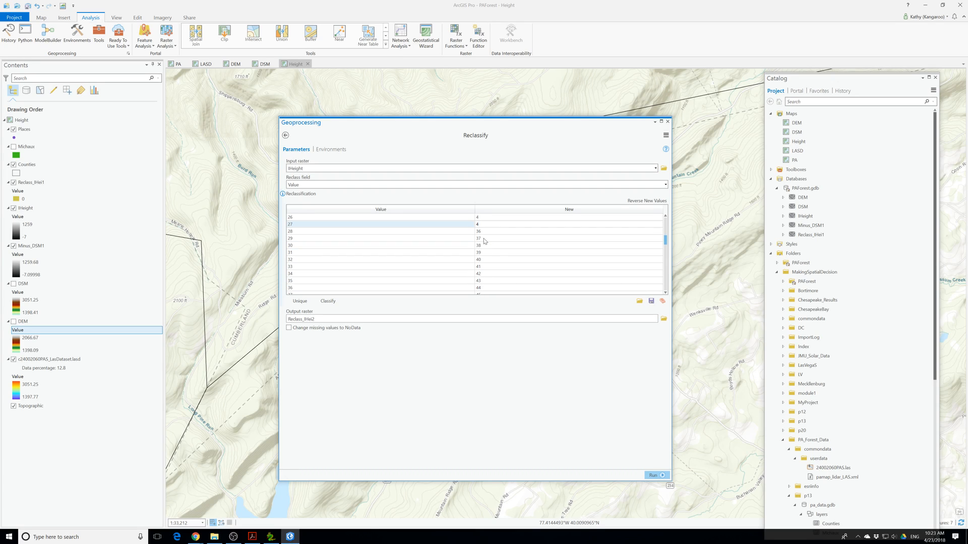
pyautogui.press('Return')
pyautogui.write('4')
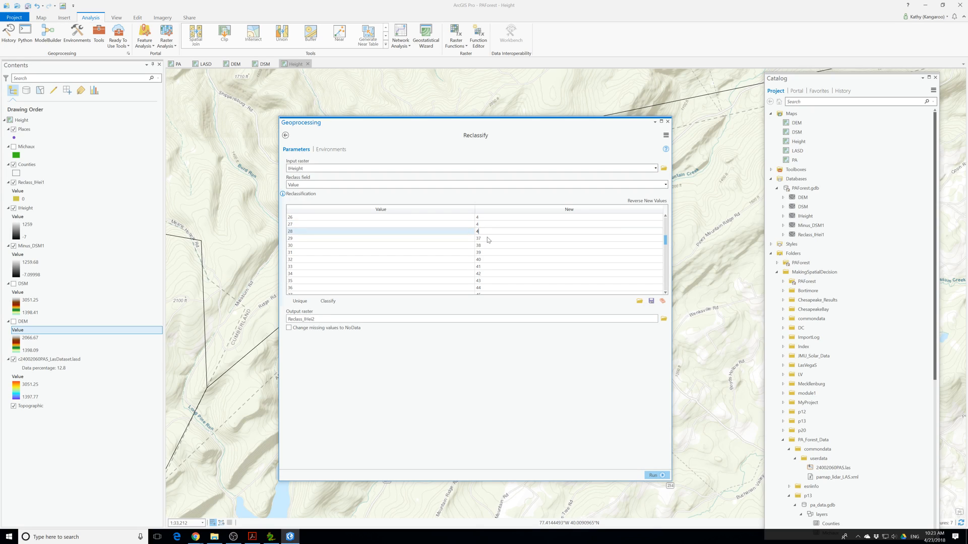
pyautogui.press('Return')
pyautogui.write('4')
pyautogui.press('Return')
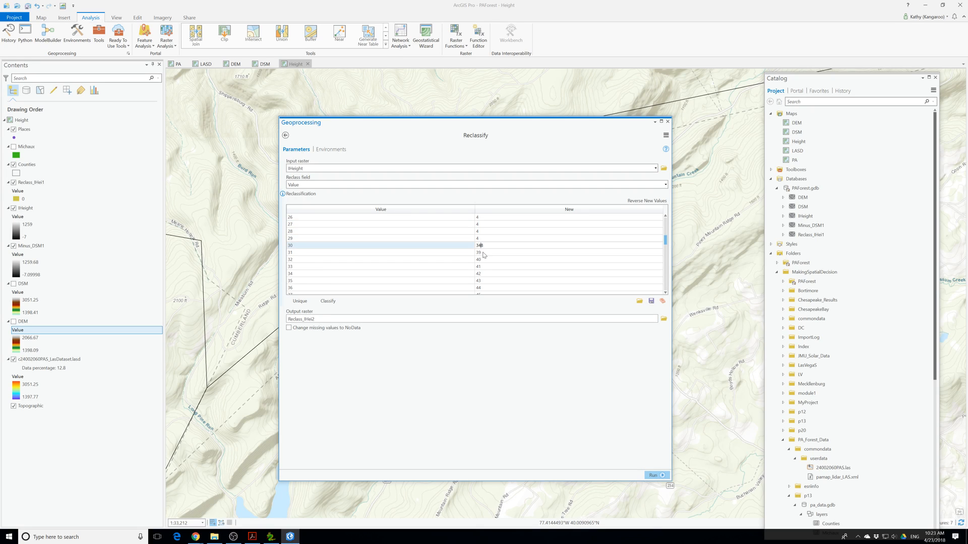
pyautogui.write('4')
pyautogui.press('Return')
pyautogui.write('4')
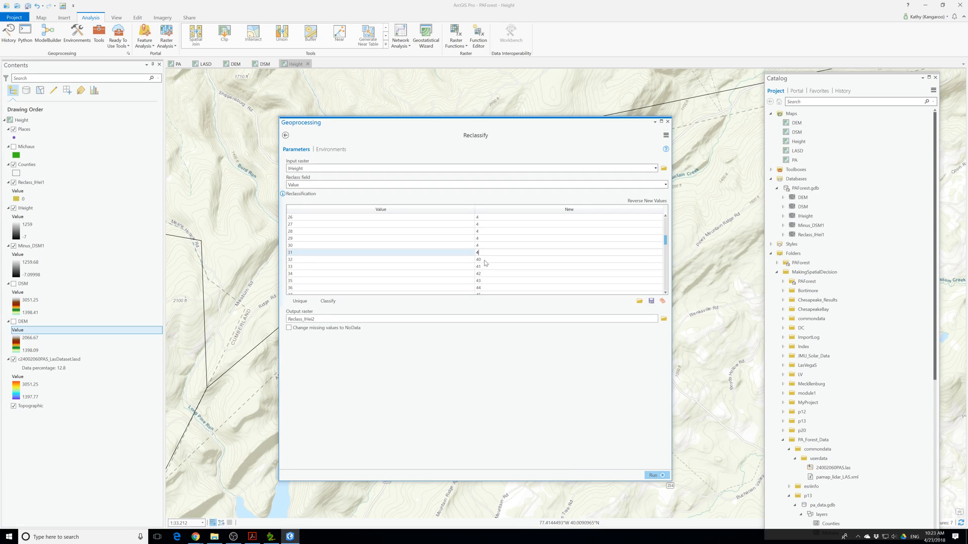
pyautogui.press('Return')
pyautogui.write('4')
pyautogui.press('Return')
pyautogui.write('4')
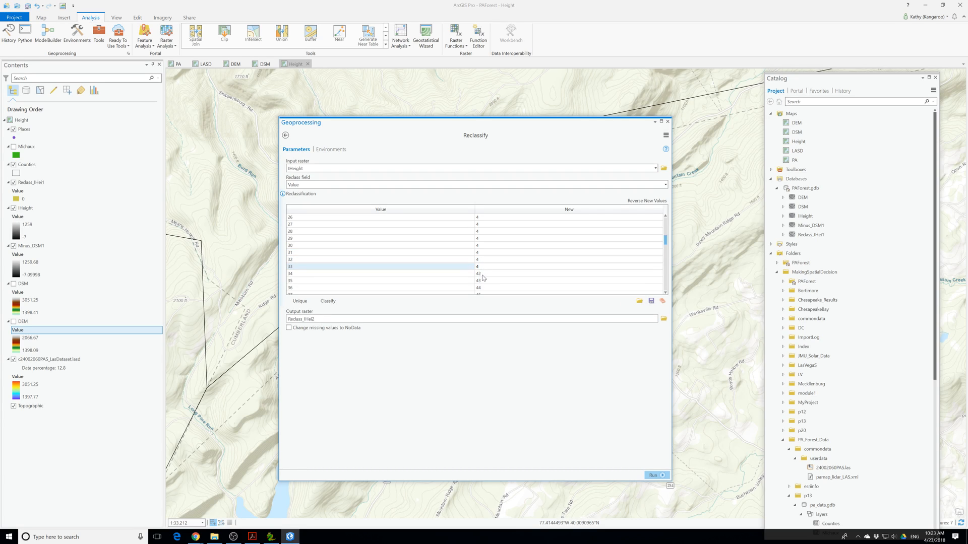
pyautogui.press('Return')
pyautogui.write('4')
pyautogui.press('Return')
pyautogui.write('4')
pyautogui.scroll(-2, 486, 262)
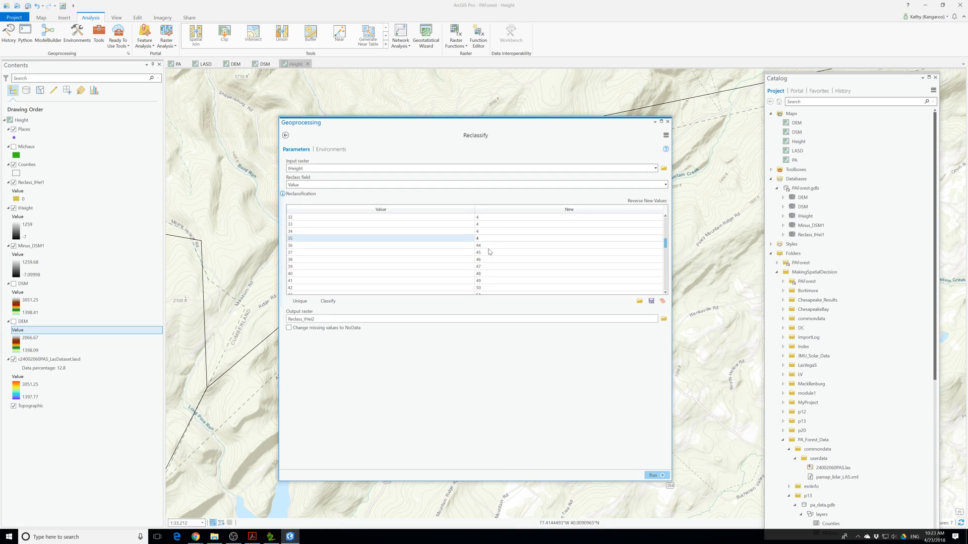
pyautogui.press('Return')
pyautogui.write('4')
pyautogui.press('Return')
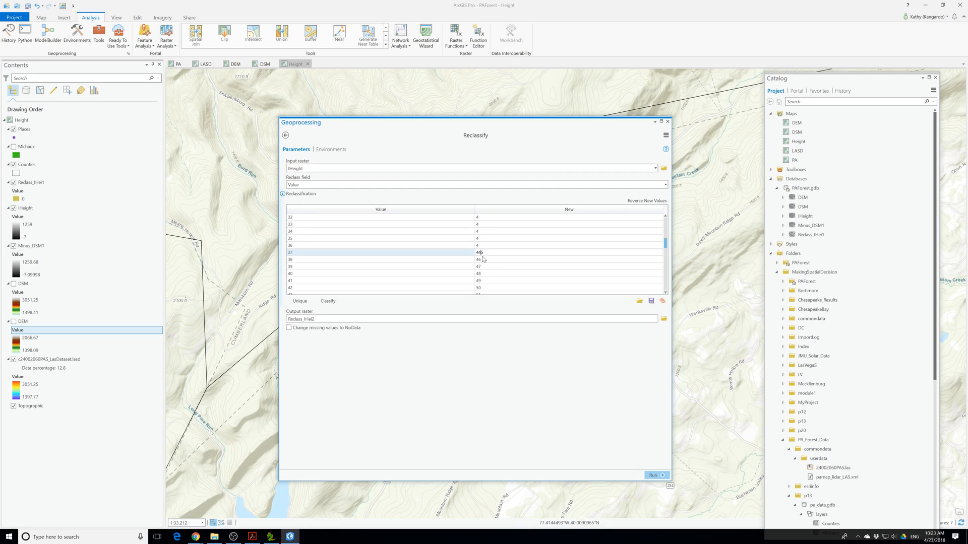
pyautogui.write('4')
pyautogui.press('Return')
pyautogui.write('4')
pyautogui.press('Return')
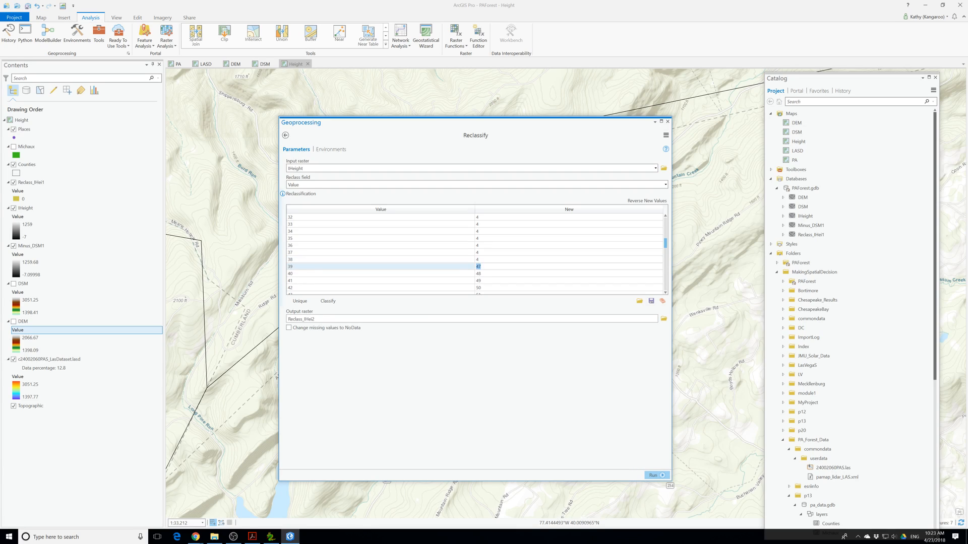
pyautogui.write('4')
pyautogui.press('Return')
pyautogui.write('4')
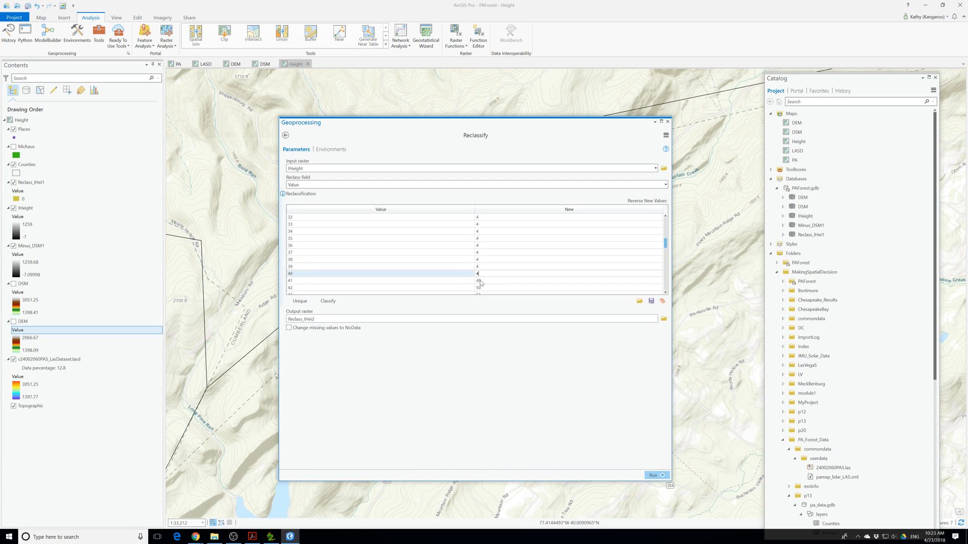
pyautogui.press('Return')
pyautogui.write('4')
pyautogui.scroll(-2, 484, 252)
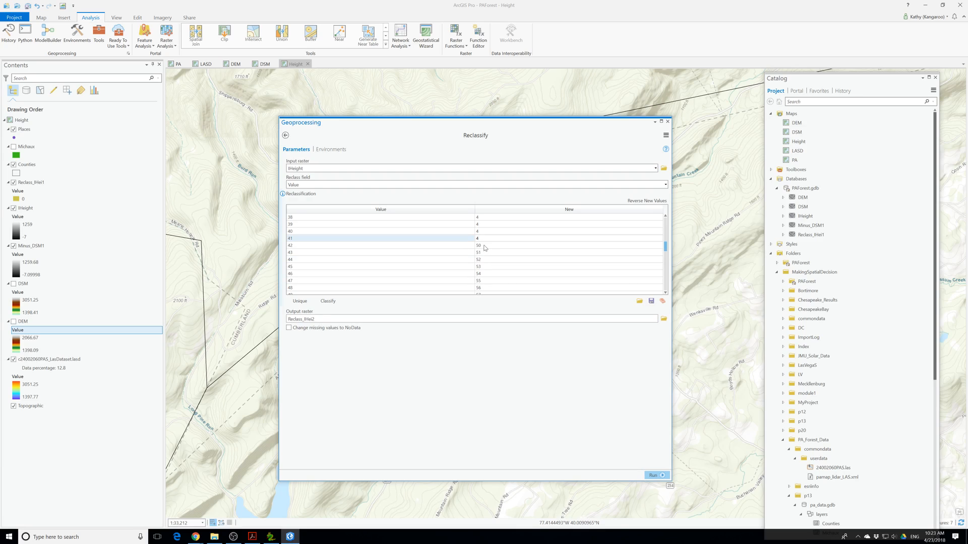
pyautogui.press('Return')
pyautogui.write('4')
pyautogui.press('Return')
pyautogui.write('4')
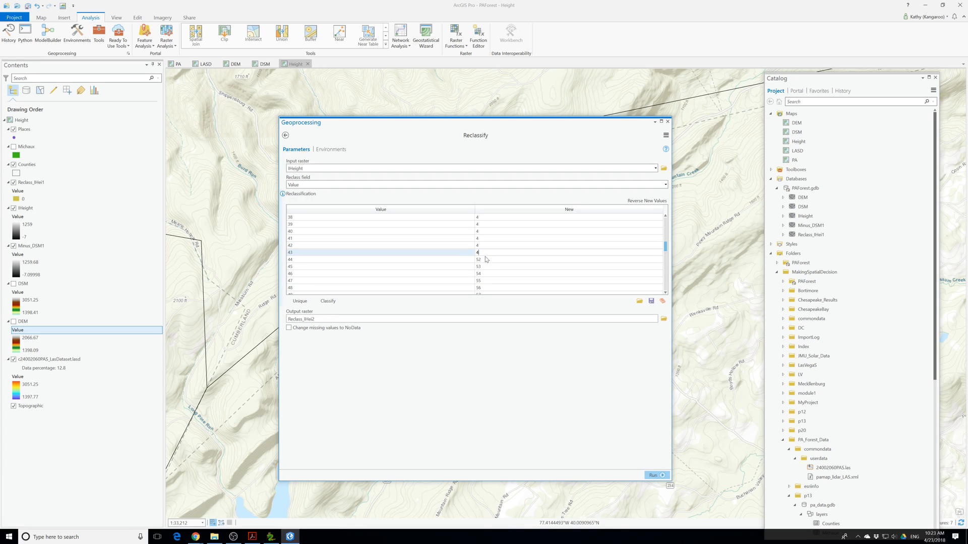
pyautogui.press('Return')
pyautogui.write('4')
pyautogui.press('Return')
pyautogui.write('4')
pyautogui.press('Return')
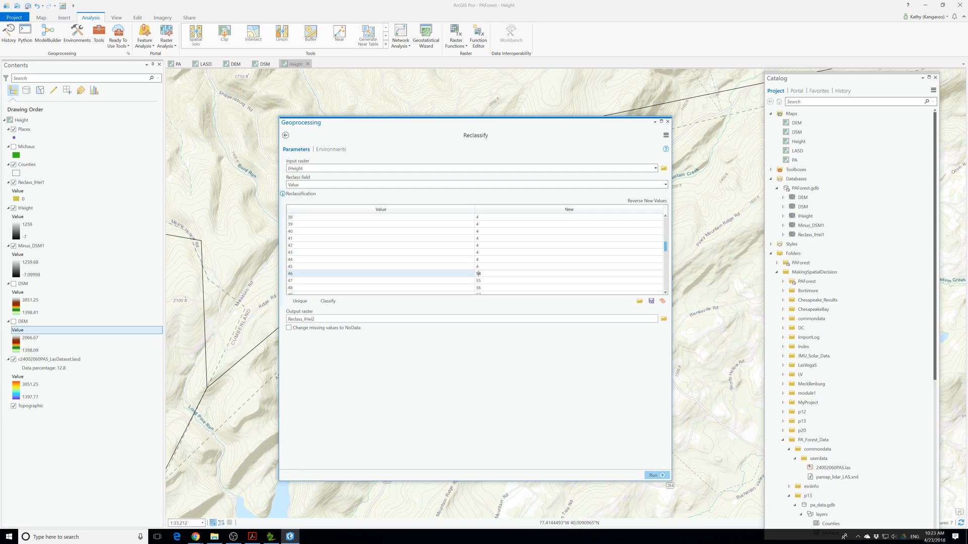
pyautogui.scroll(-1, 479, 274)
pyautogui.write('4')
pyautogui.scroll(-1, 490, 266)
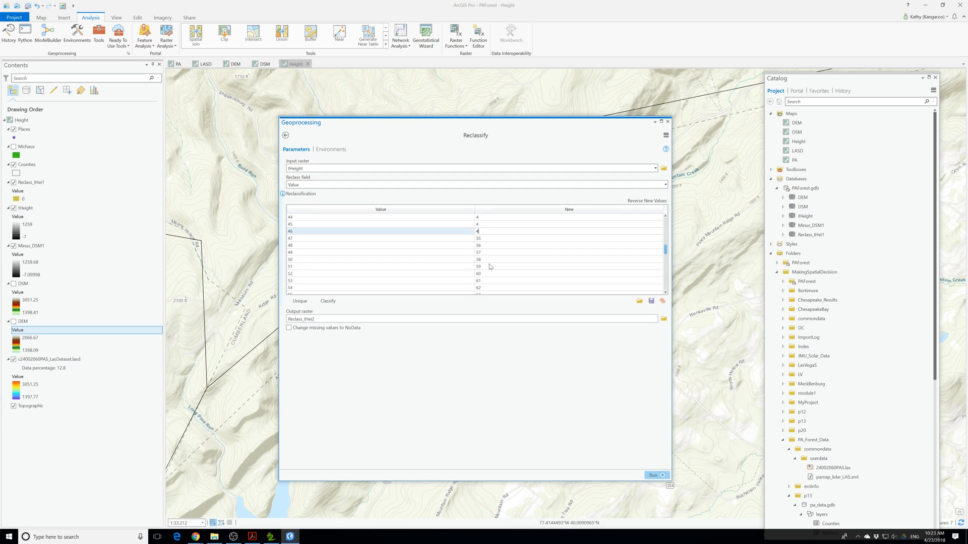
pyautogui.press('Return')
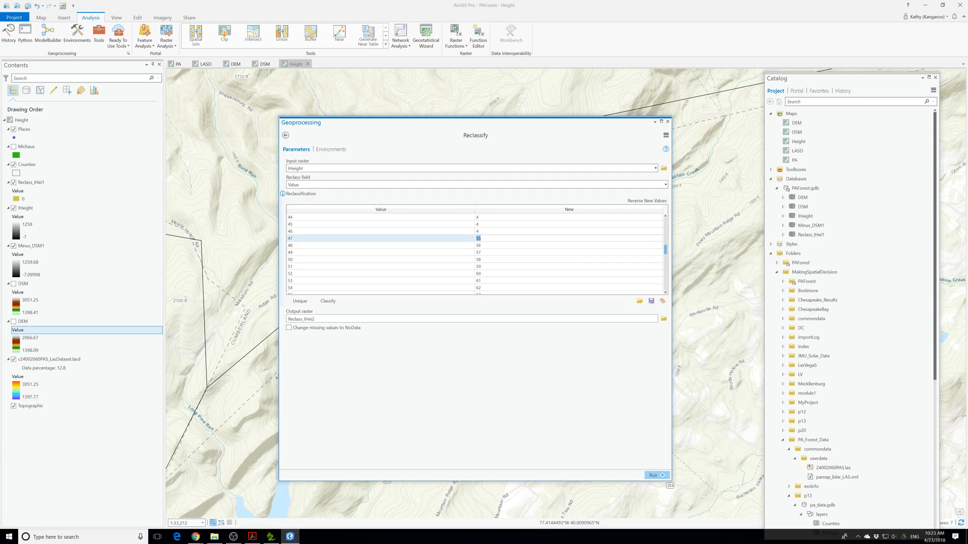
pyautogui.write('4')
pyautogui.press('Return')
pyautogui.write('4')
pyautogui.press('Return')
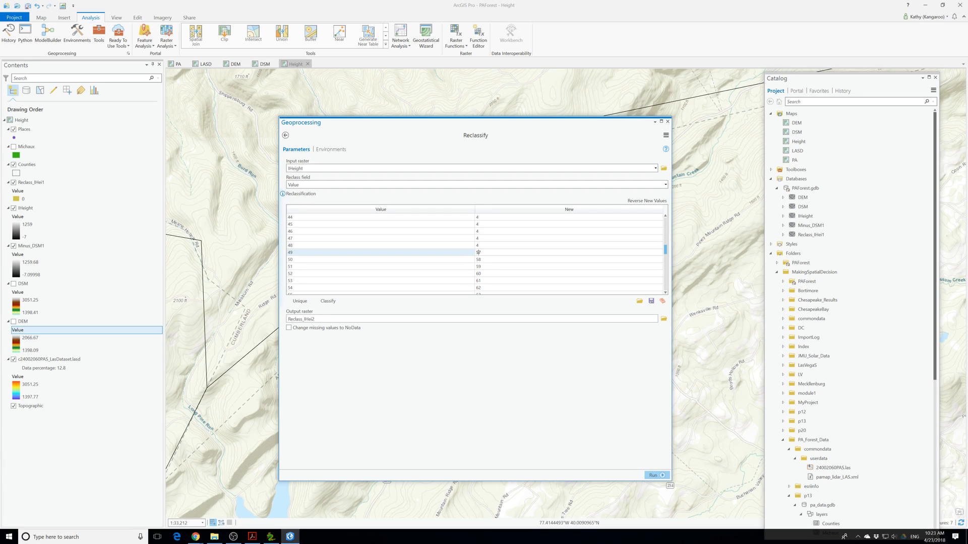
pyautogui.write('4')
pyautogui.press('Return')
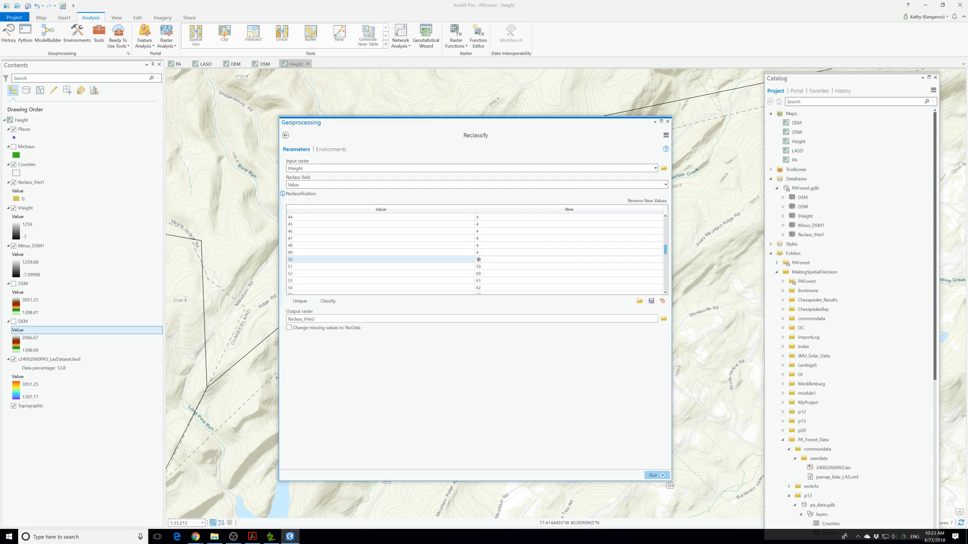
pyautogui.write('4')
pyautogui.press('Return')
pyautogui.write('4')
pyautogui.scroll(-2, 481, 252)
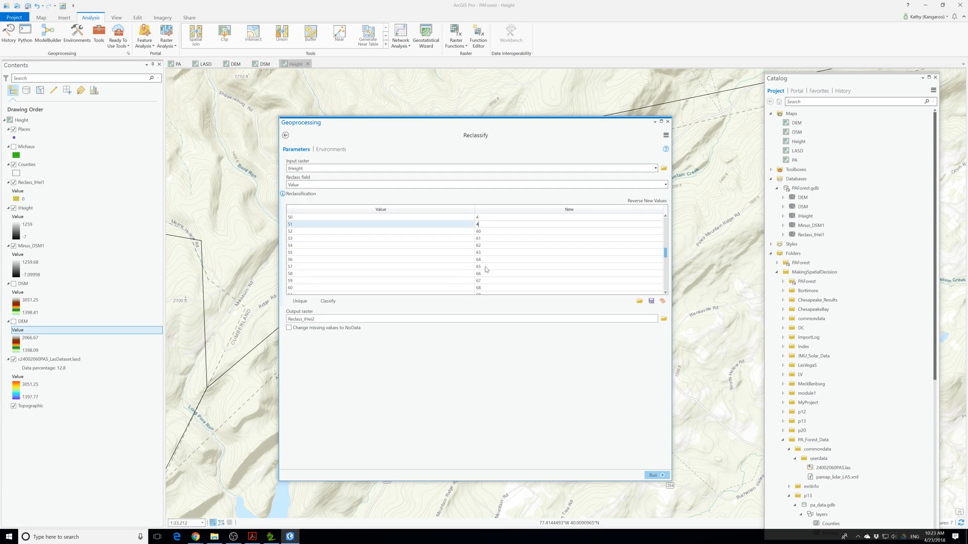
pyautogui.press('Return')
pyautogui.write('4')
pyautogui.press('Return')
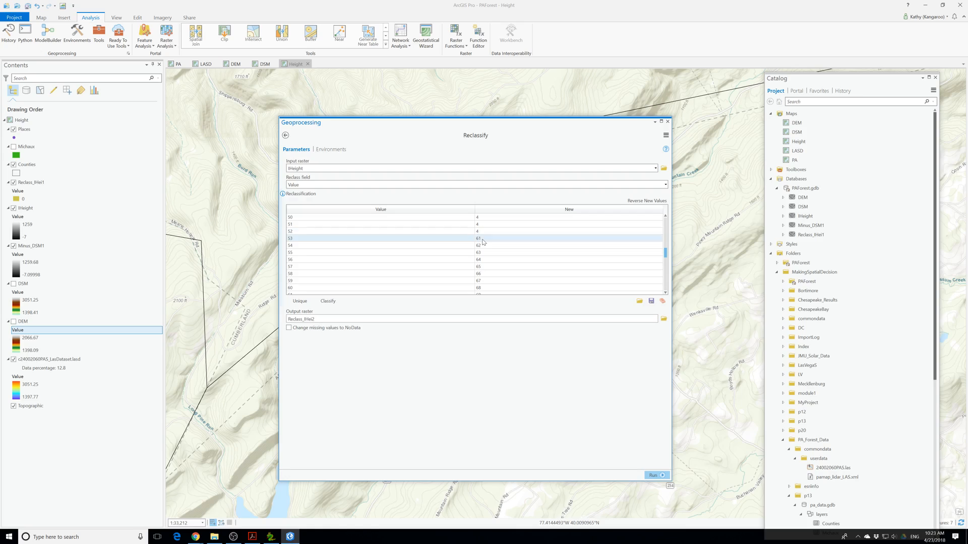
pyautogui.write('4')
pyautogui.press('Return')
pyautogui.write('4')
pyautogui.press('Return')
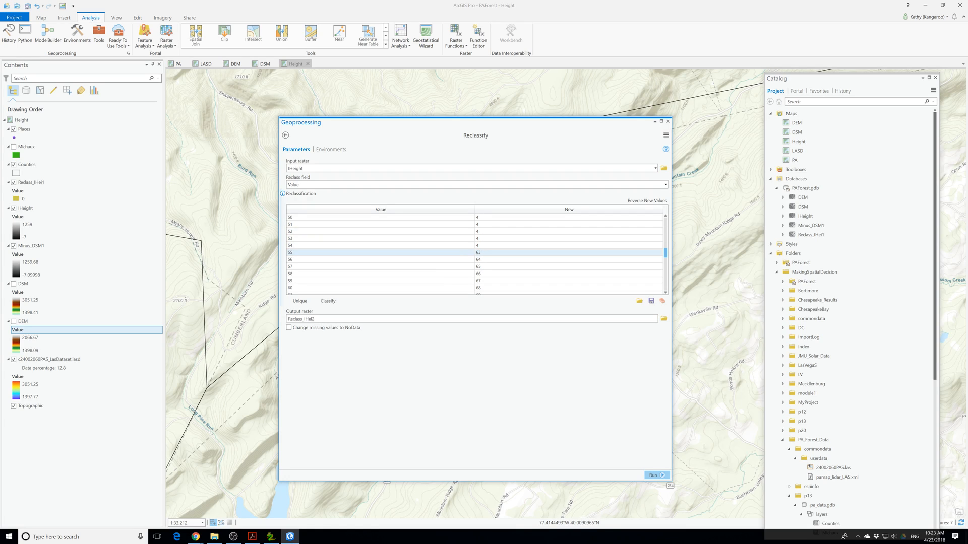
pyautogui.write('4')
pyautogui.press('Return')
pyautogui.write('4')
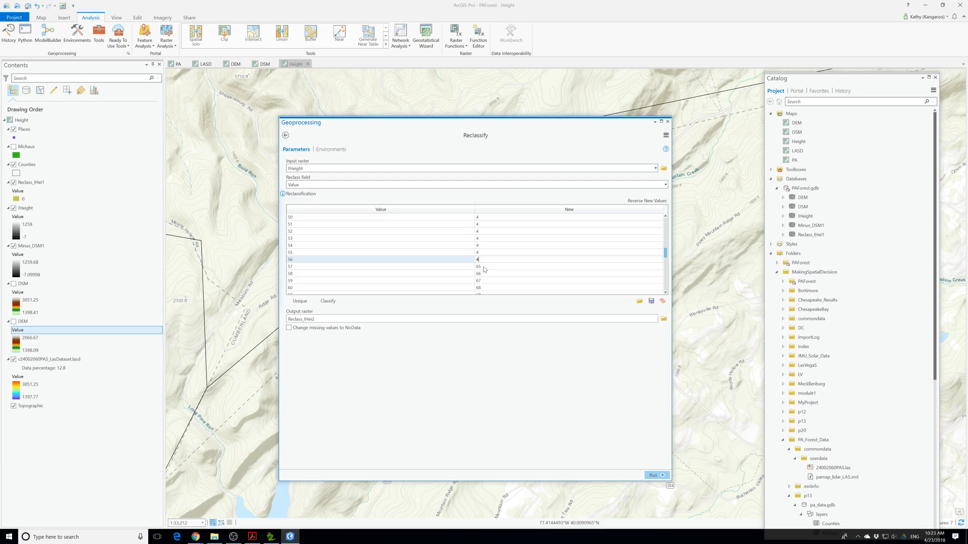
pyautogui.press('Return')
pyautogui.write('4')
pyautogui.press('Return')
pyautogui.write('4')
pyautogui.press('Return')
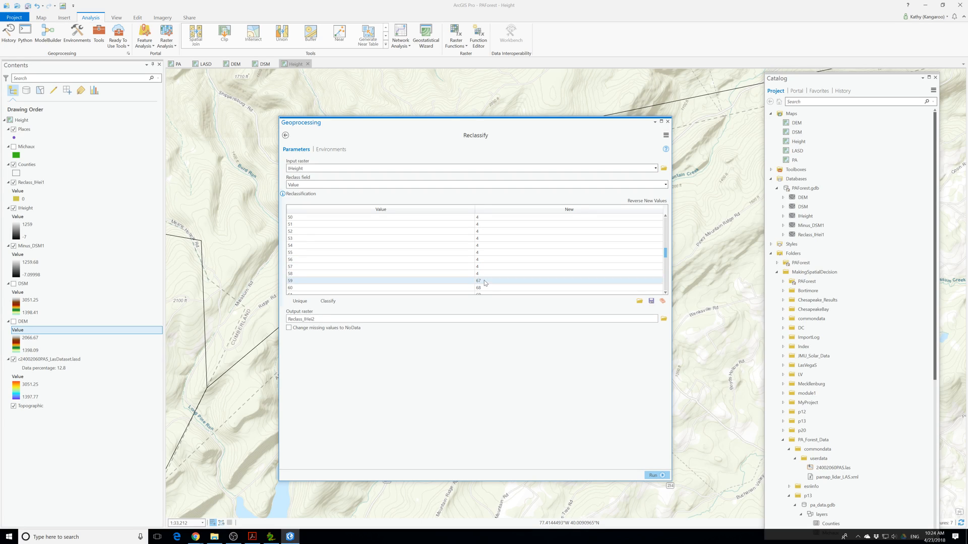
pyautogui.write('4')
pyautogui.press('Return')
pyautogui.write('4')
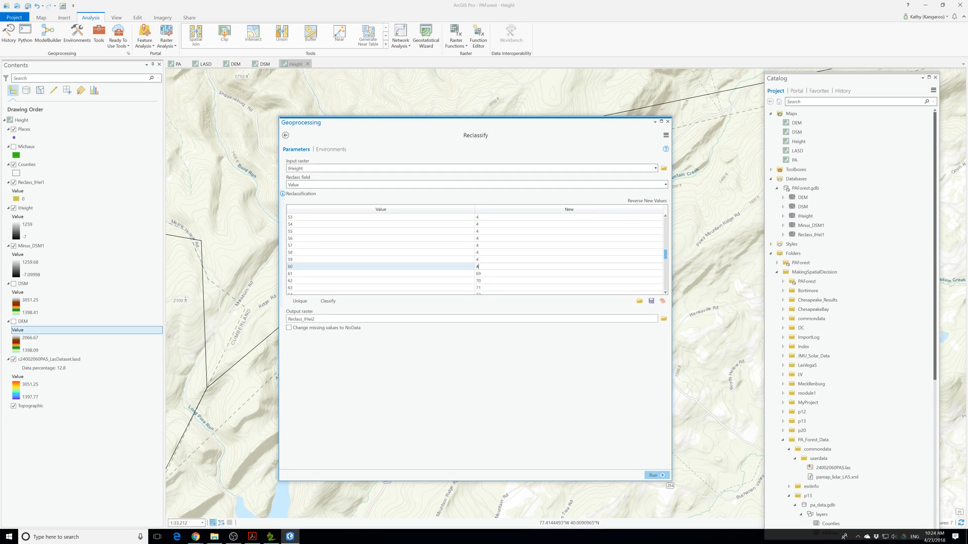
pyautogui.press('Return')
pyautogui.write('4')
pyautogui.press('Return')
pyautogui.write('4')
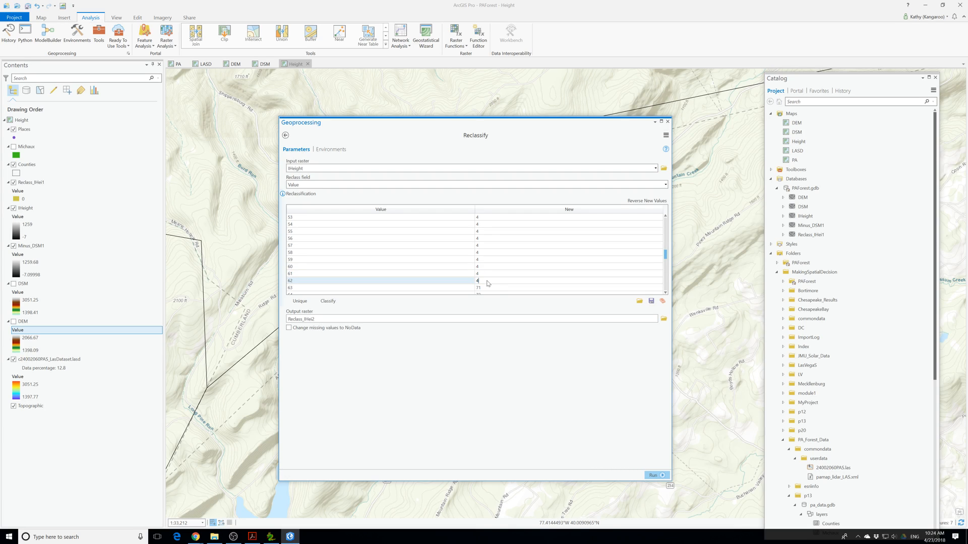
pyautogui.scroll(-2, 486, 262)
pyautogui.press('Return')
pyautogui.write('4')
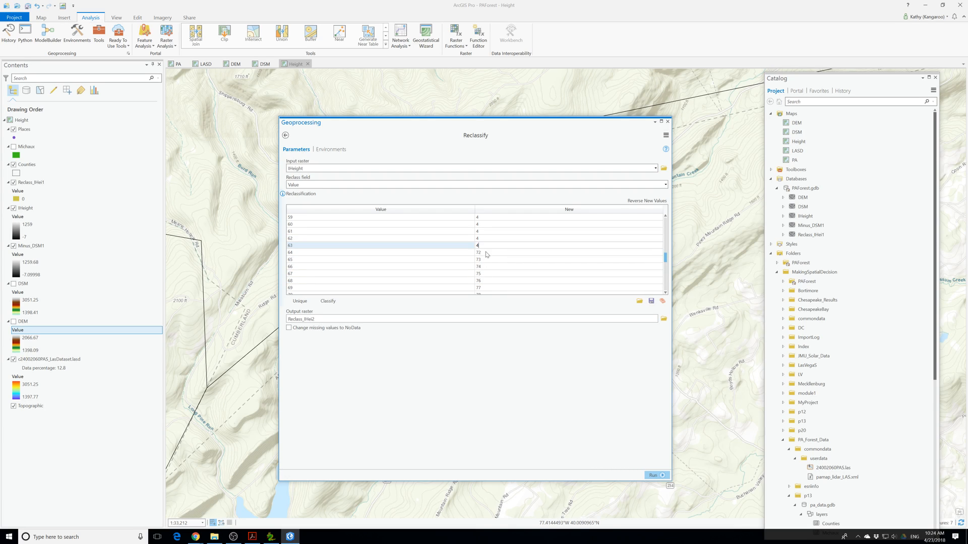
pyautogui.press('Return')
pyautogui.write('4')
pyautogui.press('Return')
pyautogui.write('4')
pyautogui.press('Return')
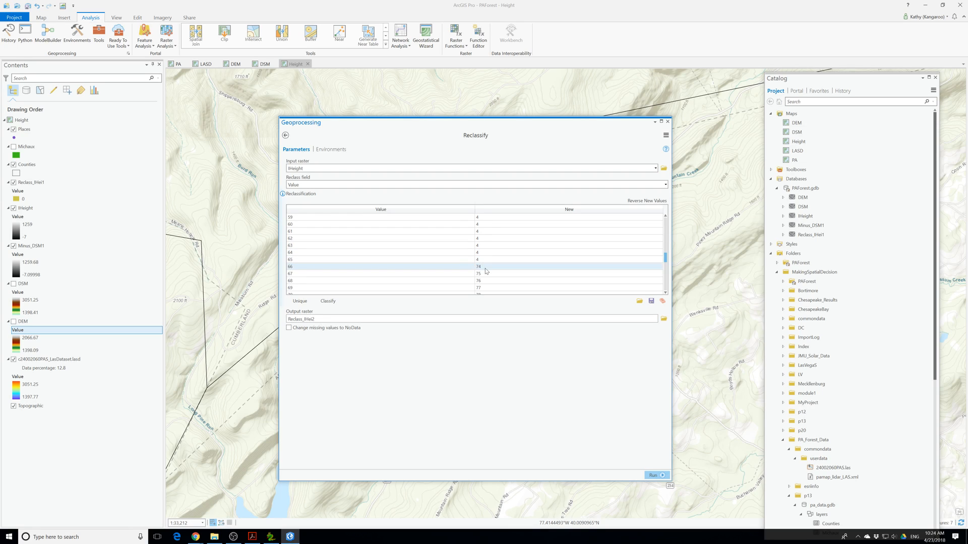
# Set the new value to 4 for values 66 through 112 in the reclassification table
pyautogui.write('4')
pyautogui.press('Return')
pyautogui.write('4')
pyautogui.press('Return')
pyautogui.write('4')
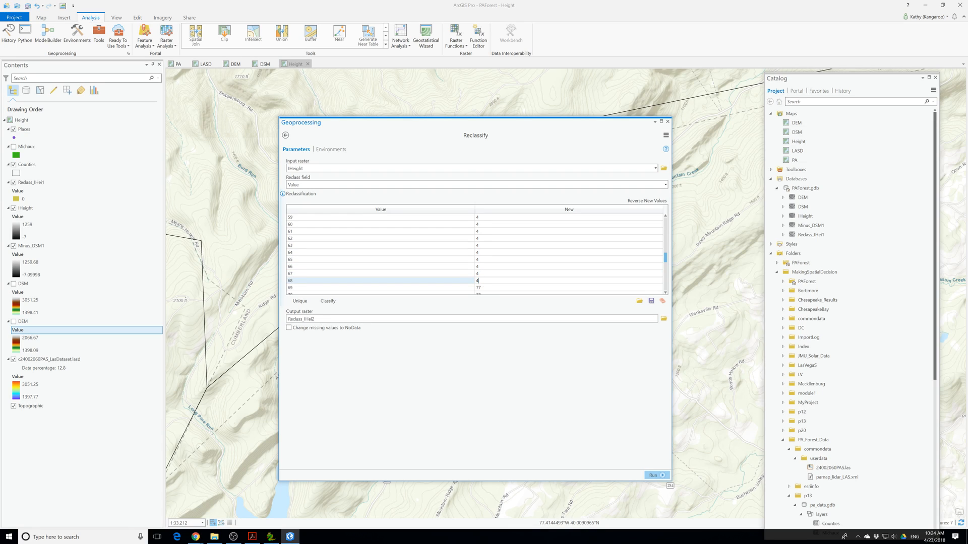
pyautogui.press('Return')
pyautogui.write('4')
pyautogui.scroll(-1, 481, 290)
pyautogui.scroll(-1, 481, 290)
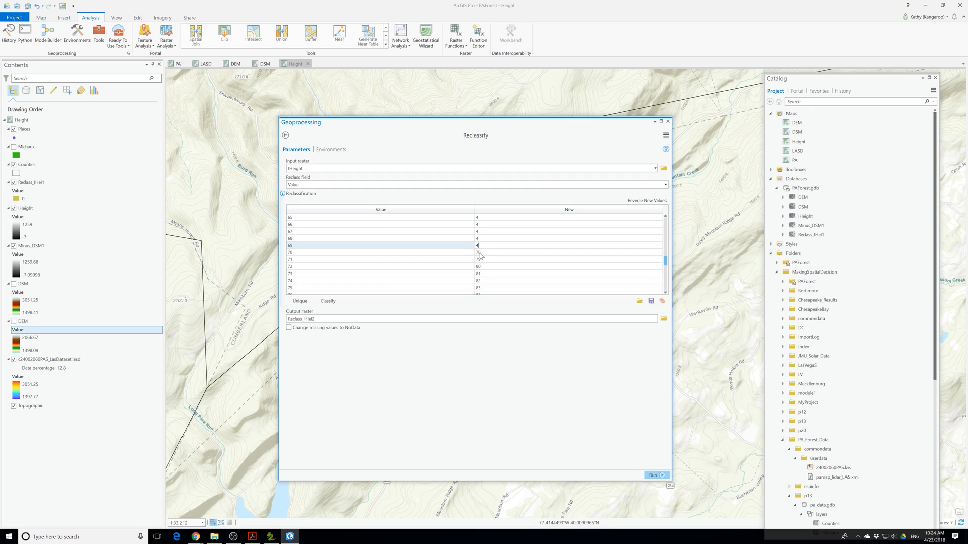
pyautogui.press('Return')
pyautogui.write('4')
pyautogui.press('Return')
pyautogui.write('4')
pyautogui.press('Return')
pyautogui.write('4')
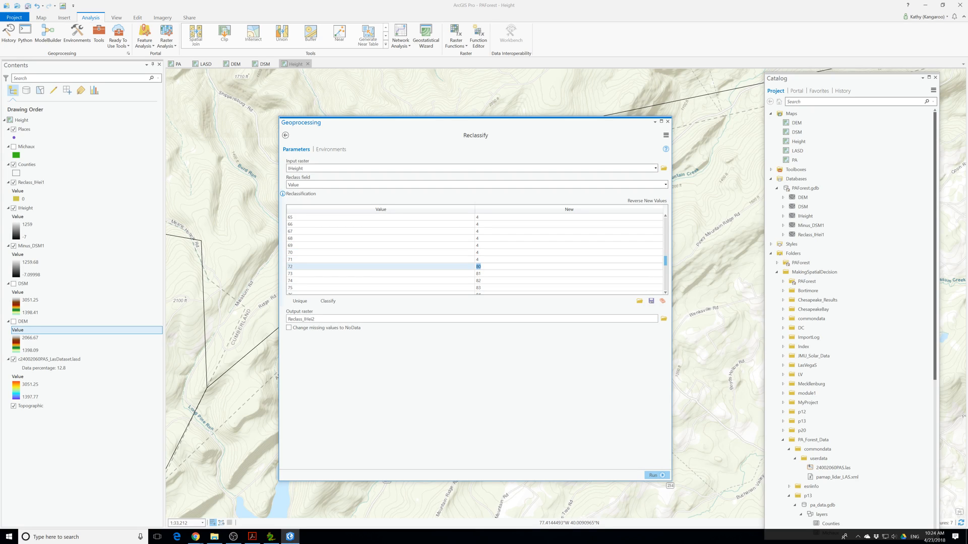
pyautogui.press('Return')
pyautogui.write('4')
pyautogui.press('Return')
pyautogui.write('4')
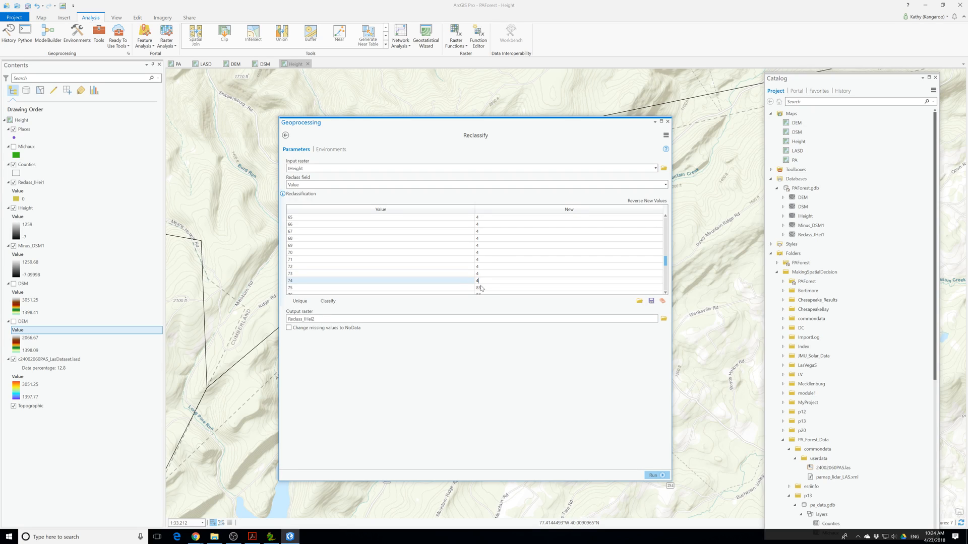
pyautogui.press('Return')
pyautogui.write('4')
pyautogui.press('Return')
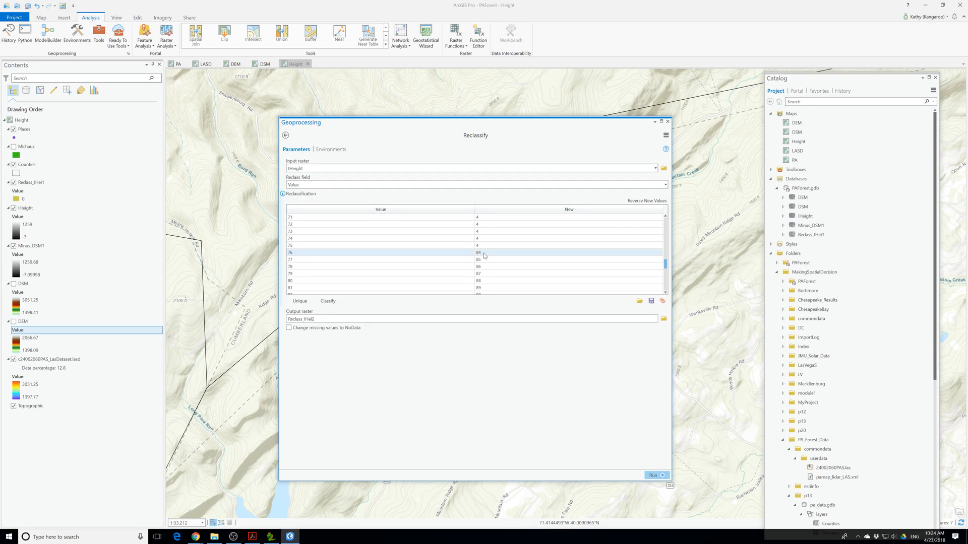
pyautogui.write('4')
pyautogui.press('Return')
pyautogui.write('4')
pyautogui.press('Return')
pyautogui.write('4')
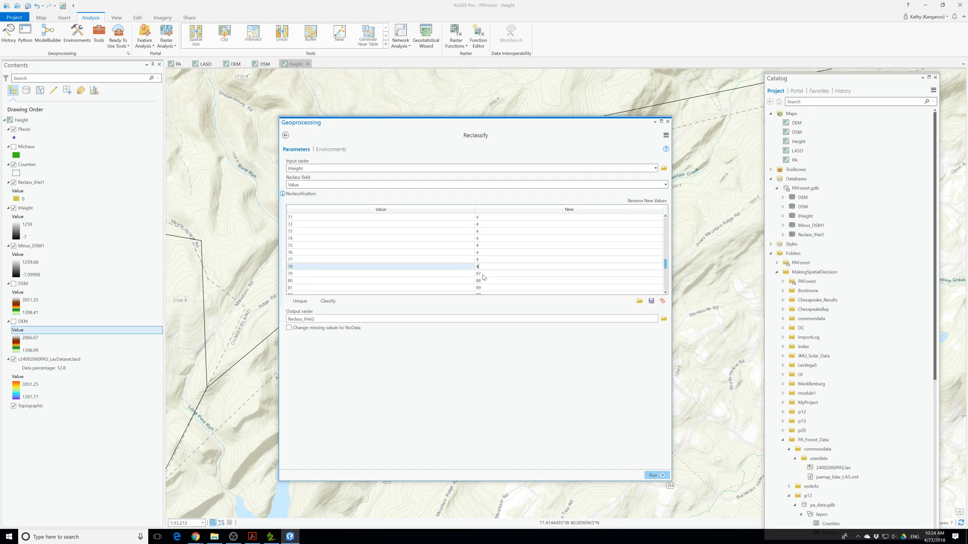
pyautogui.press('Return')
pyautogui.write('4')
pyautogui.press('Return')
pyautogui.write('4')
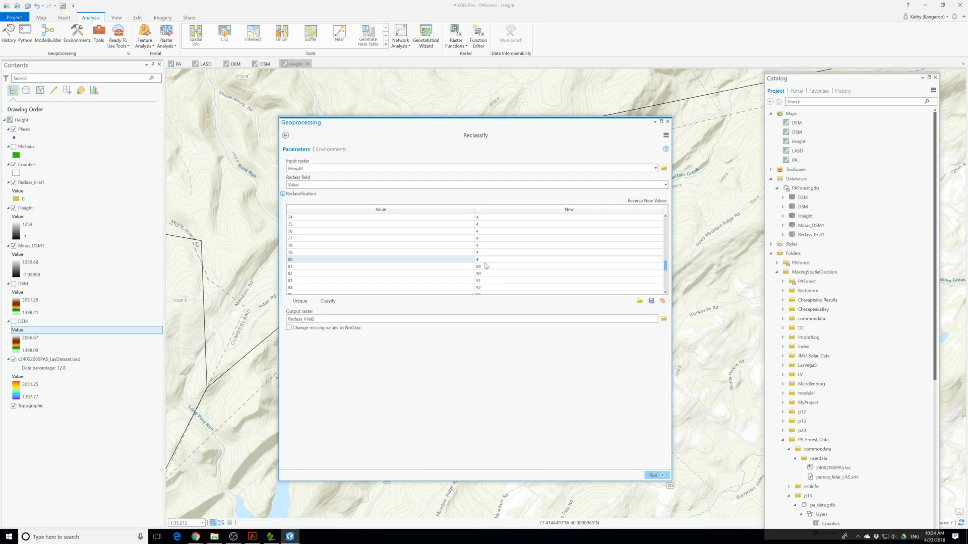
pyautogui.press('Return')
pyautogui.write('4')
pyautogui.press('Return')
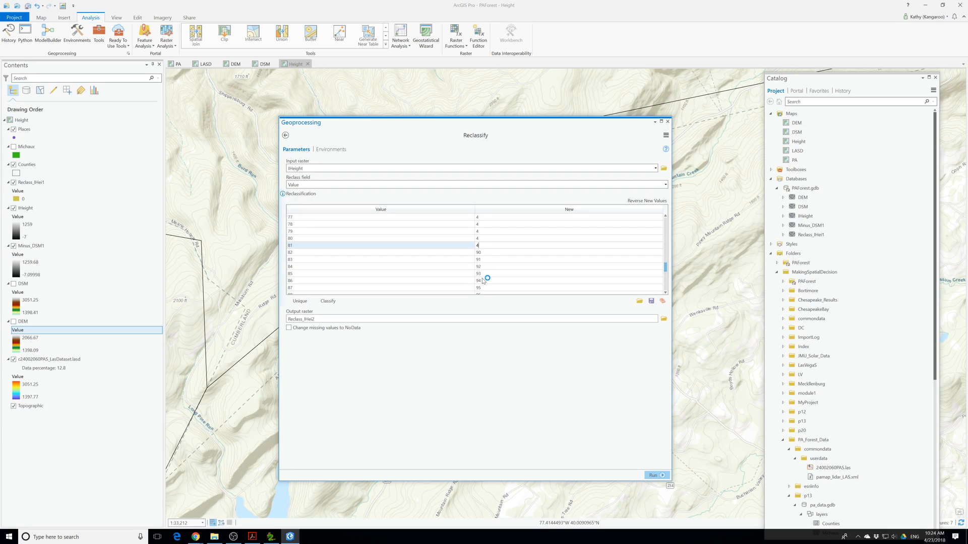
pyautogui.write('4')
pyautogui.press('Return')
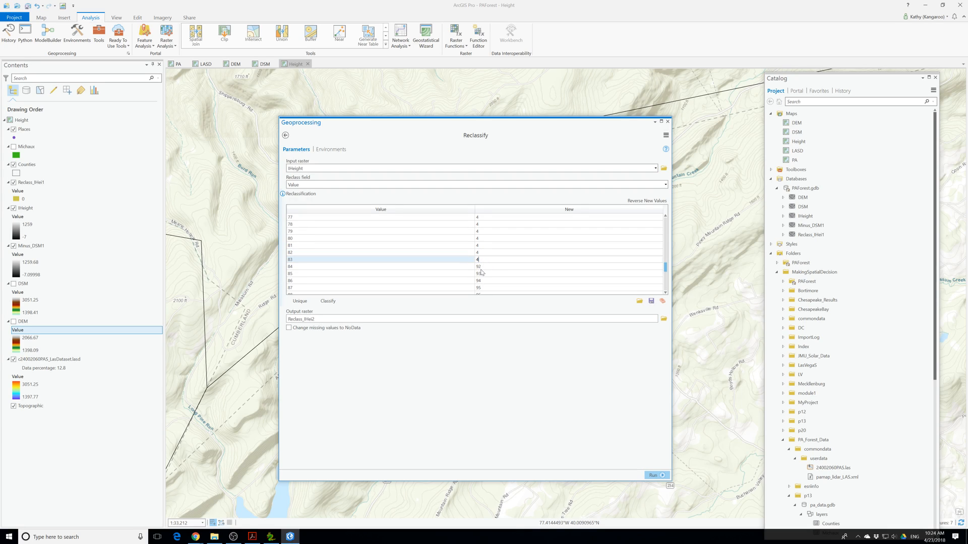
pyautogui.press('Return')
pyautogui.write('4')
pyautogui.press('Return')
pyautogui.write('4')
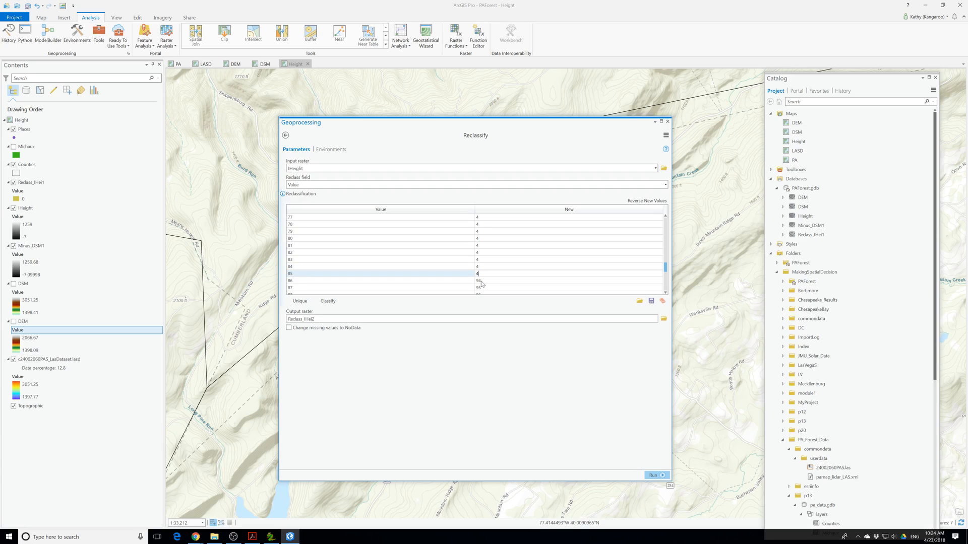
pyautogui.press('Return')
pyautogui.write('4')
pyautogui.press('Return')
pyautogui.write('4')
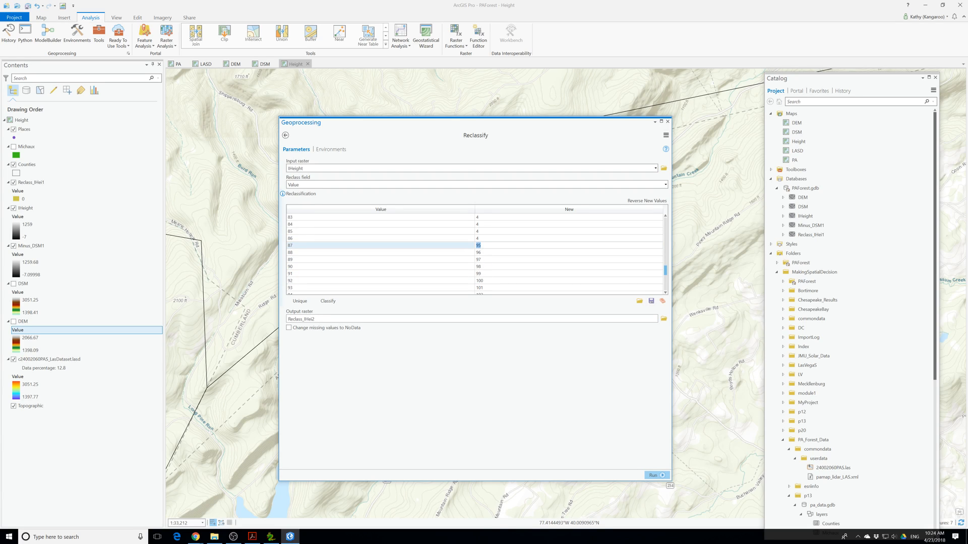
pyautogui.press('Return')
pyautogui.write('4')
pyautogui.press('Return')
pyautogui.write('4')
pyautogui.press('Return')
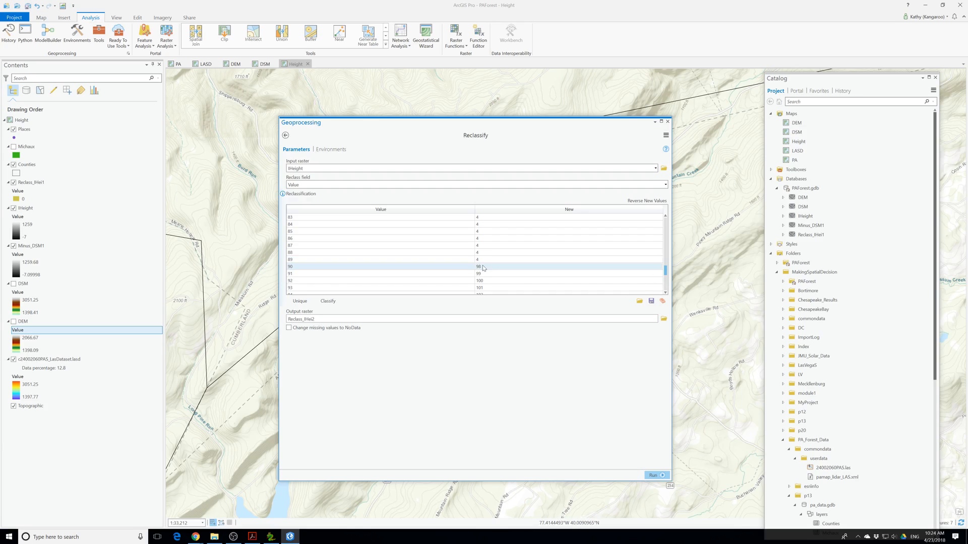
pyautogui.write('4')
pyautogui.press('Return')
pyautogui.write('4')
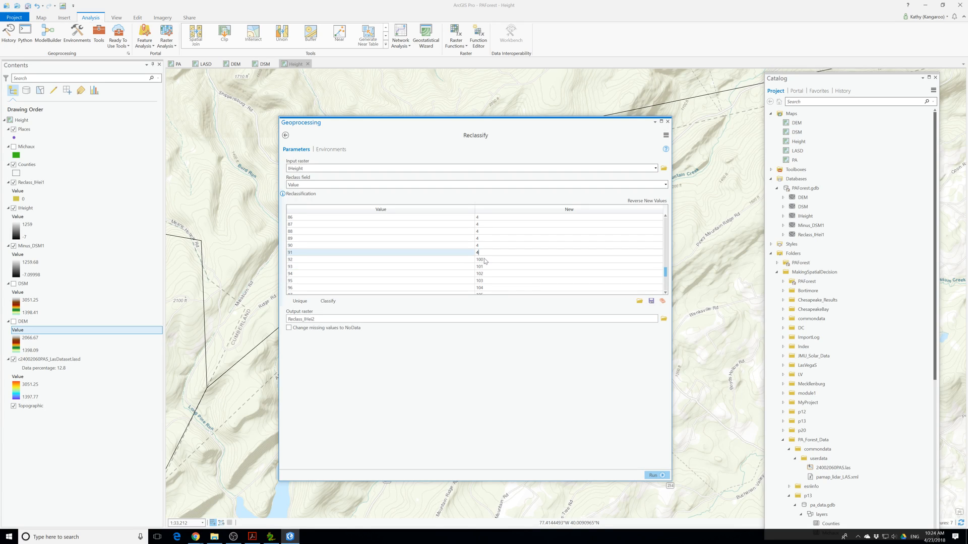
pyautogui.press('Return')
pyautogui.write('4')
pyautogui.press('Return')
pyautogui.write('4')
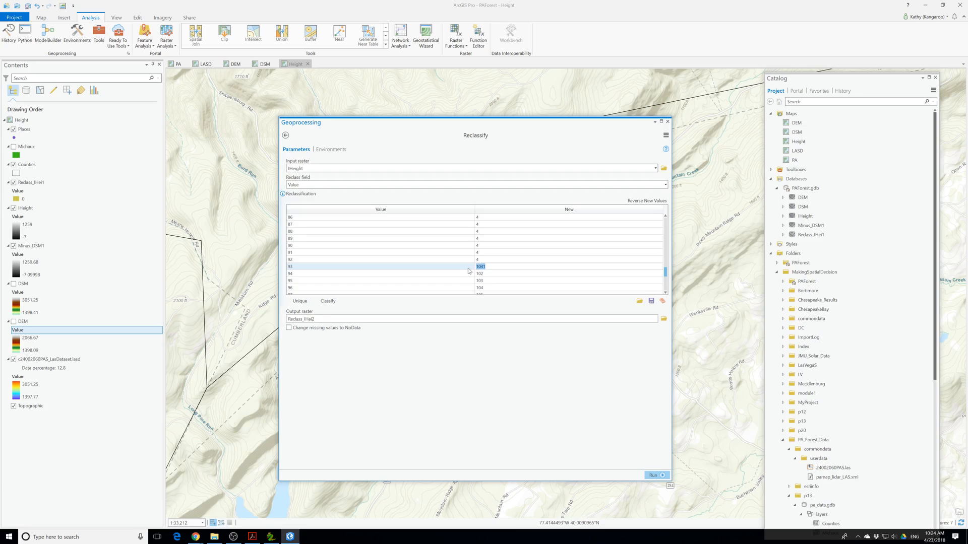
pyautogui.scroll(-1, 488, 278)
pyautogui.press('Return')
pyautogui.write('4')
pyautogui.press('Return')
pyautogui.write('4')
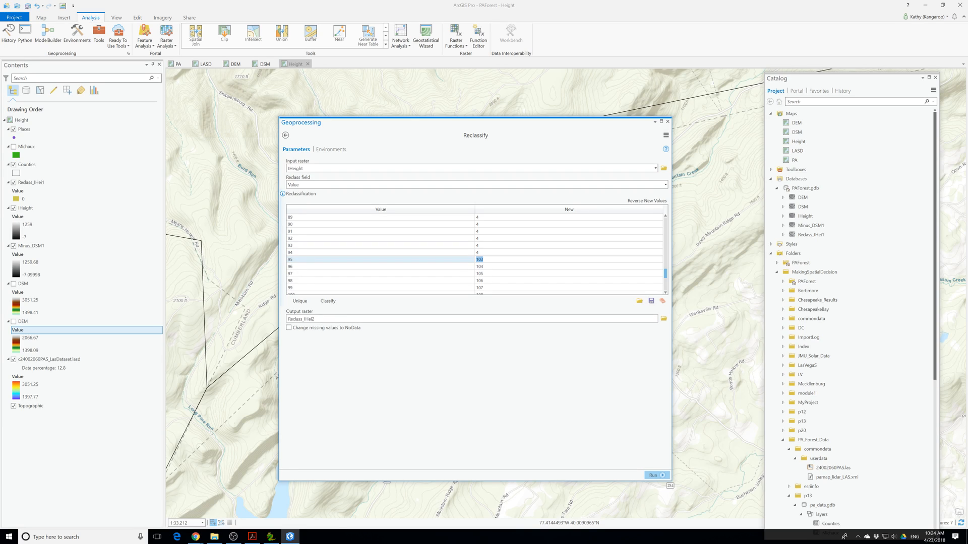
pyautogui.press('Return')
pyautogui.write('4')
pyautogui.press('Return')
pyautogui.write('4')
pyautogui.scroll(-2, 486, 265)
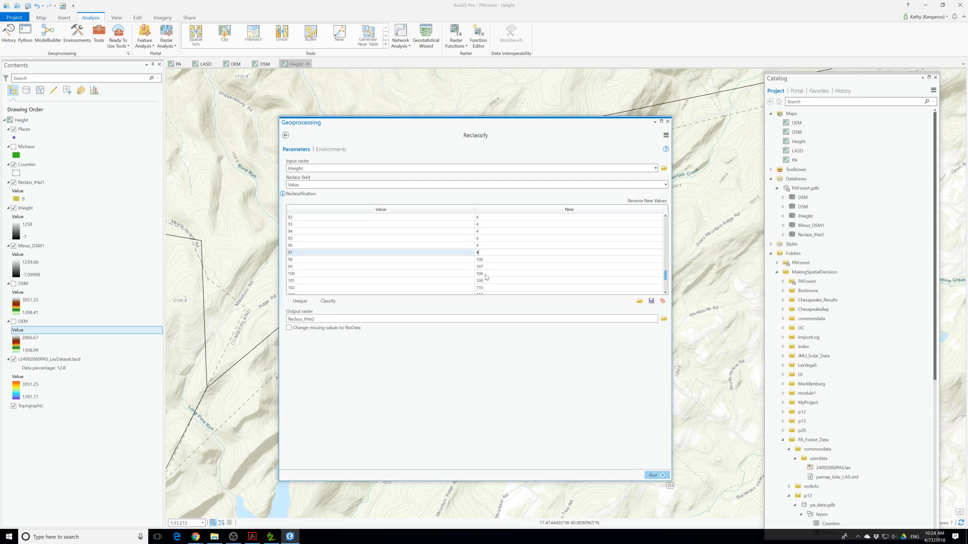
pyautogui.press('Return')
pyautogui.write('4')
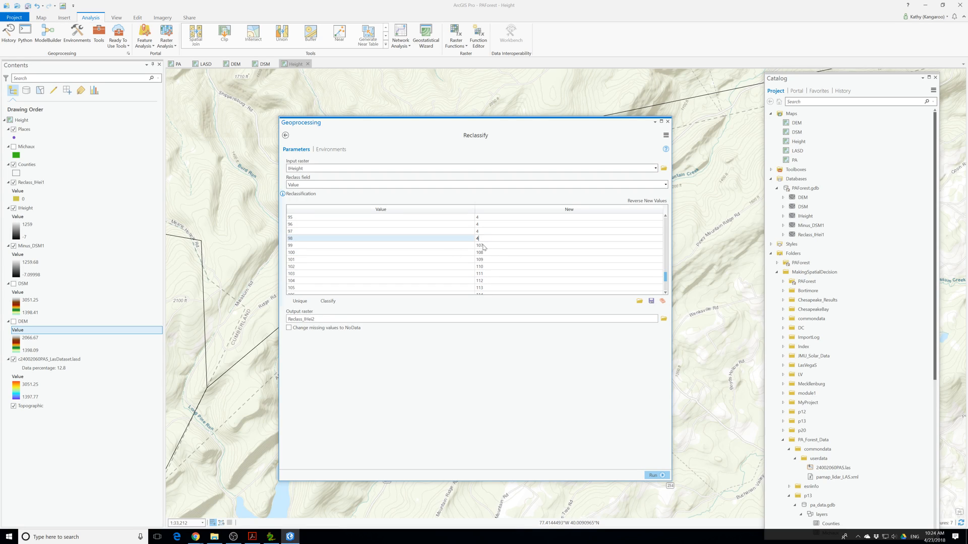
pyautogui.press('Return')
pyautogui.write('4')
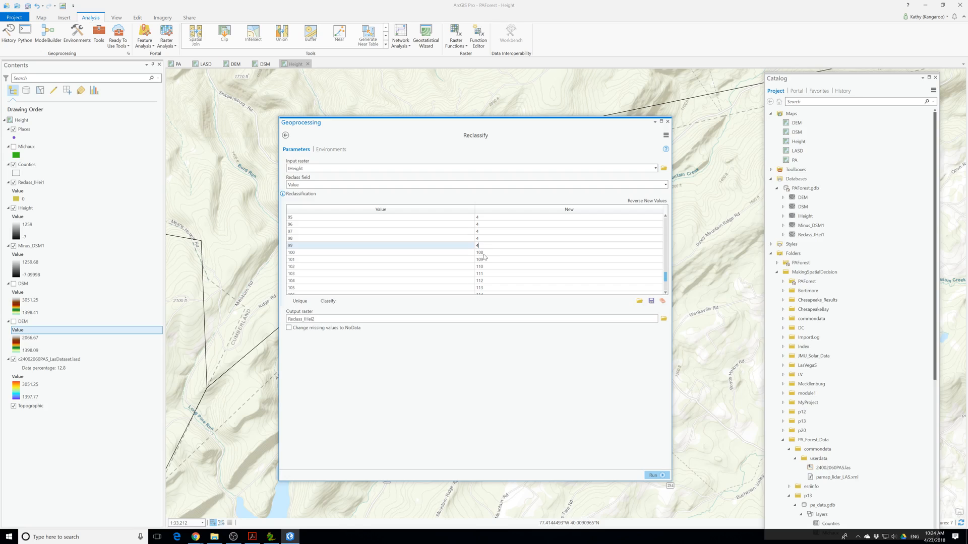
pyautogui.press('Return')
pyautogui.write('4')
pyautogui.press('Return')
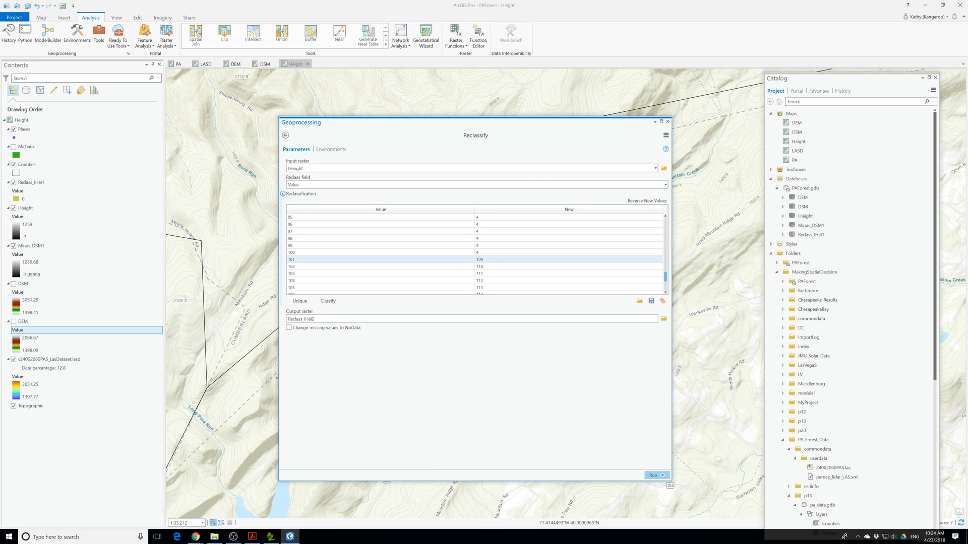
pyautogui.write('4')
pyautogui.press('Return')
pyautogui.write('4')
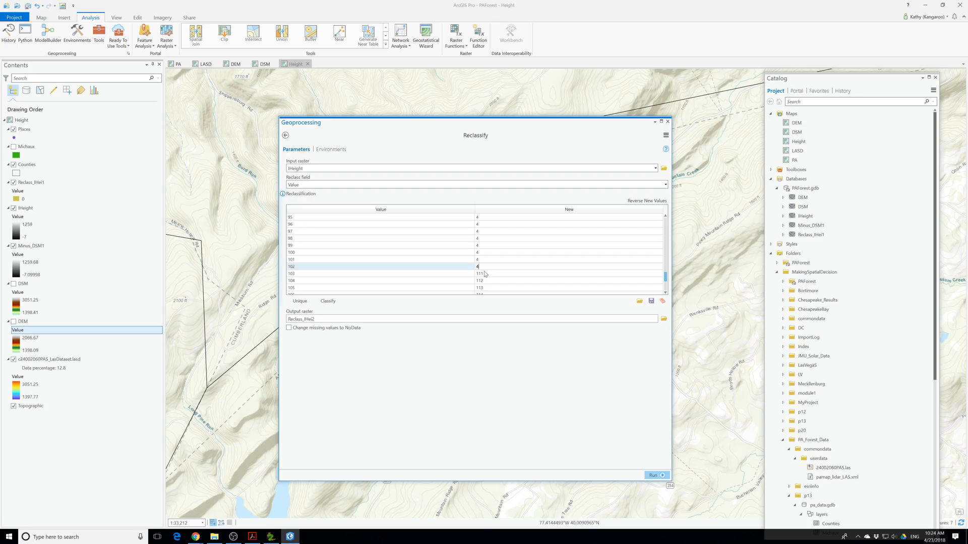
pyautogui.click(481, 274)
pyautogui.write('4')
pyautogui.moveTo(486, 274); pyautogui.dragTo(466, 273)
pyautogui.write('4')
pyautogui.scroll(-2, 480, 274)
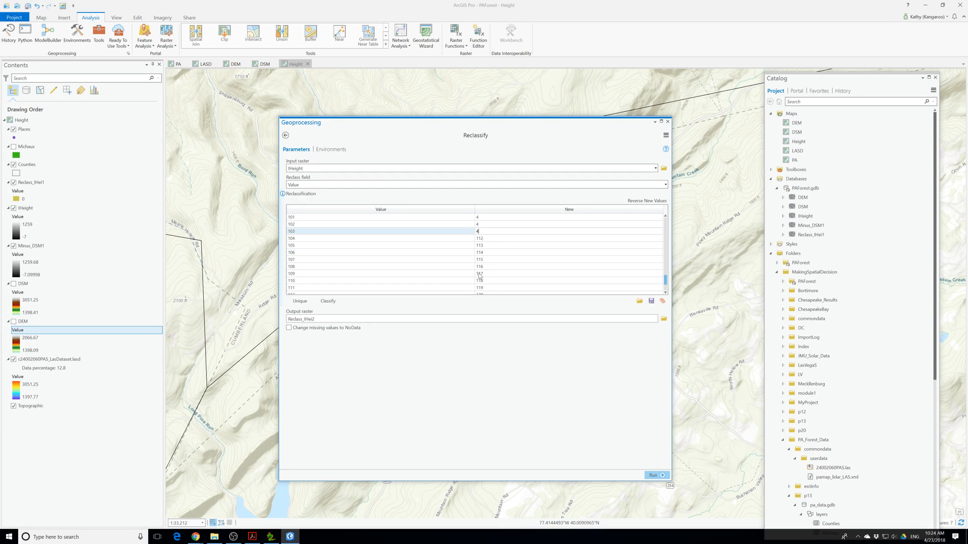
pyautogui.click(488, 239)
pyautogui.write('4')
pyautogui.click(486, 246)
pyautogui.write('4')
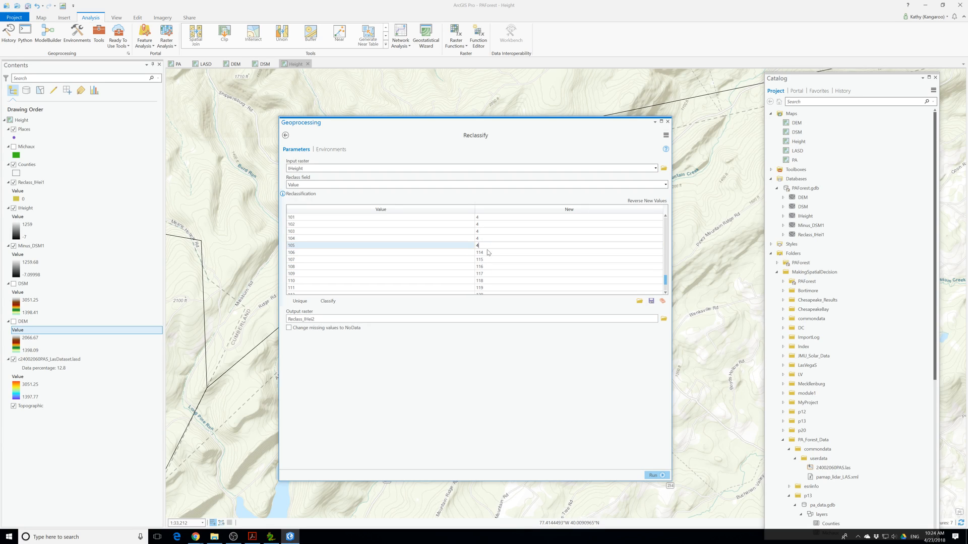
pyautogui.click(485, 253)
pyautogui.write('4')
pyautogui.click(485, 260)
pyautogui.write('4')
pyautogui.click(486, 266)
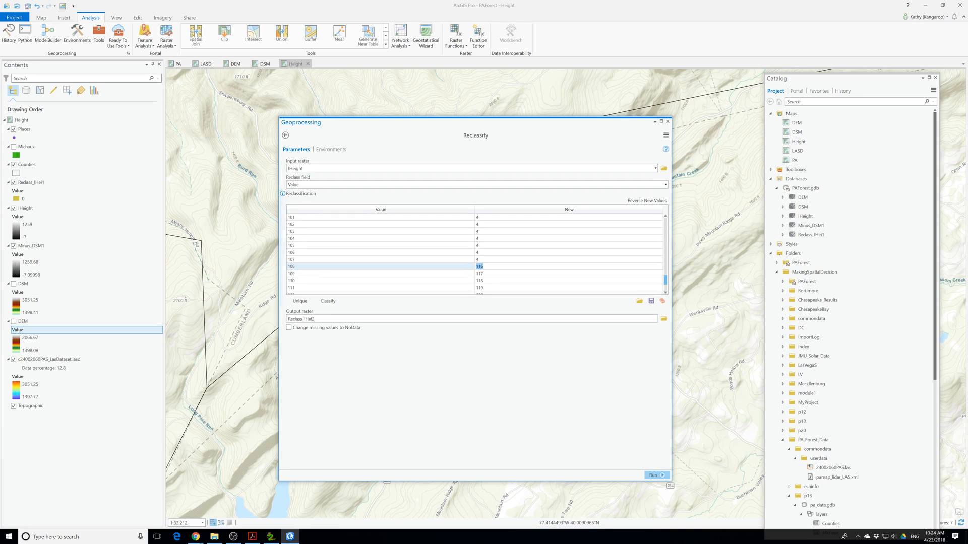
pyautogui.write('4')
pyautogui.click(486, 275)
pyautogui.write('4')
pyautogui.scroll(-3, 484, 272)
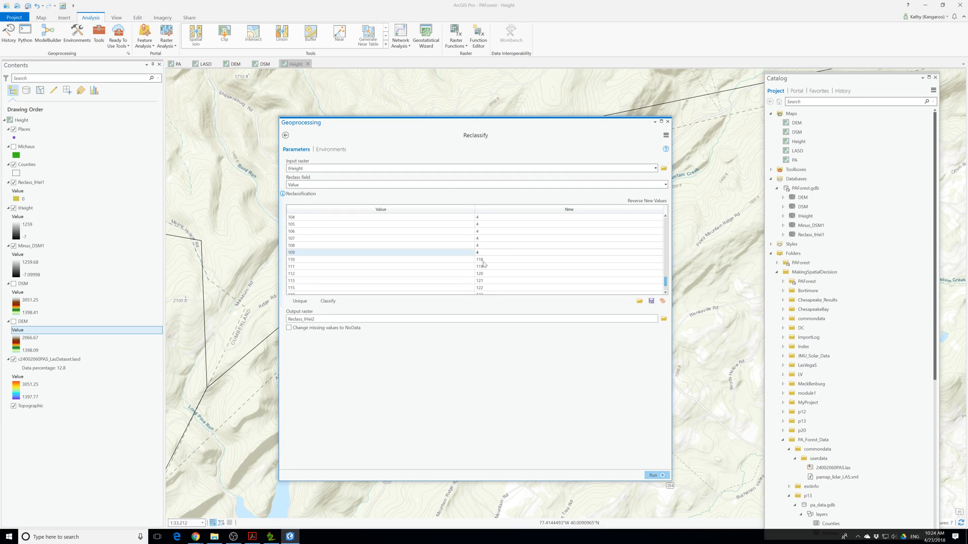
pyautogui.click(486, 259)
pyautogui.write('4')
pyautogui.click(485, 266)
pyautogui.write('4')
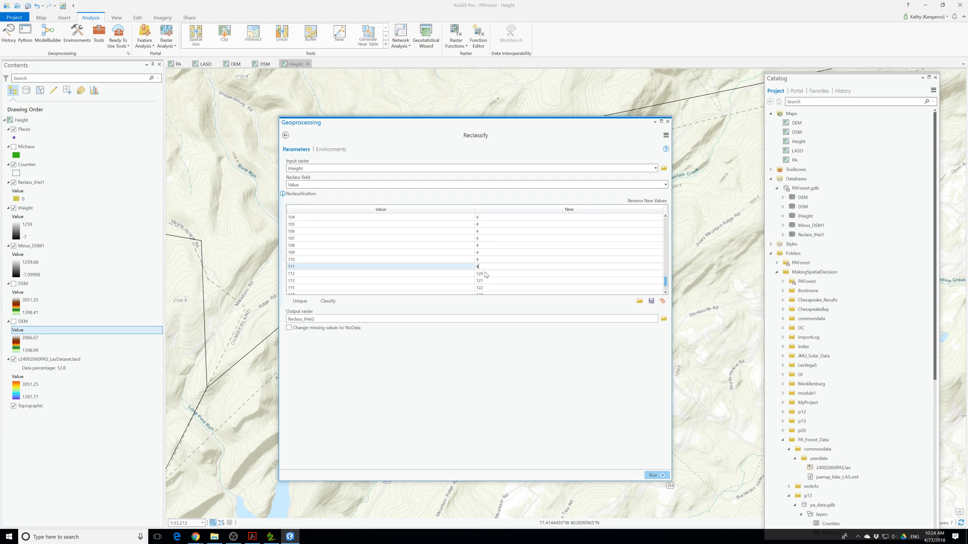
pyautogui.click(486, 274)
pyautogui.write('4')
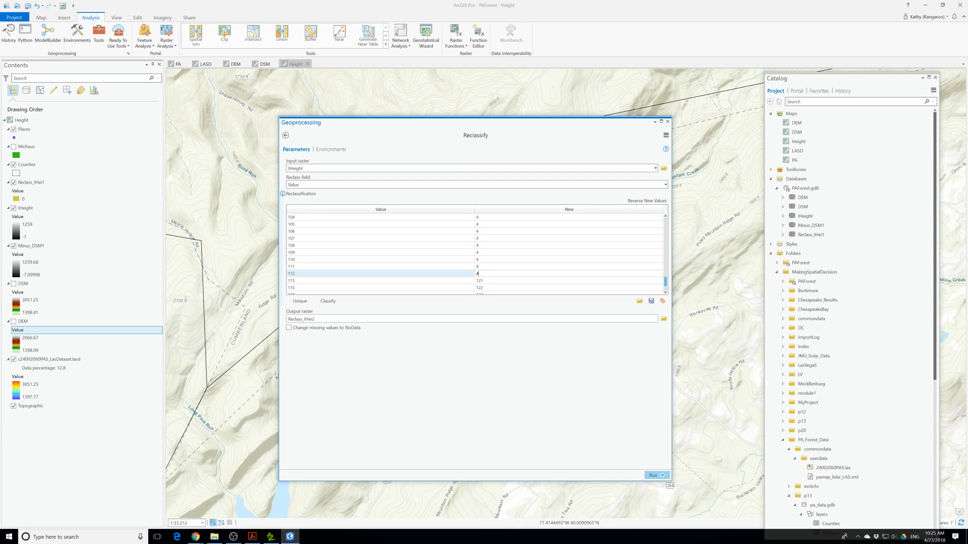
# Set the new value to 4 for the remaining values 113 through 1259, leaving NODATA as is, and run Reclassify with output Reclass_IHei2
pyautogui.scroll(-3, 488, 262)
pyautogui.click(486, 259)
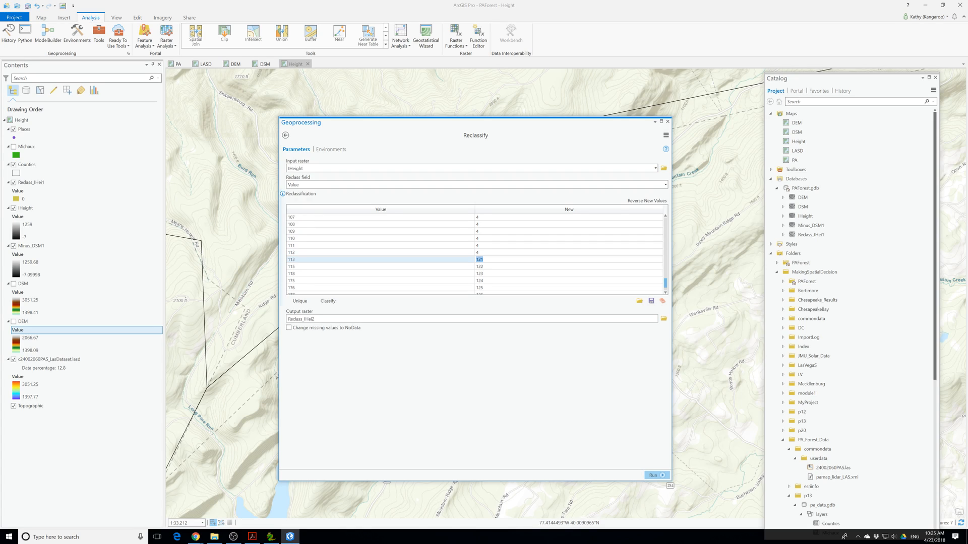
pyautogui.write('4')
pyautogui.click(485, 267)
pyautogui.write('4')
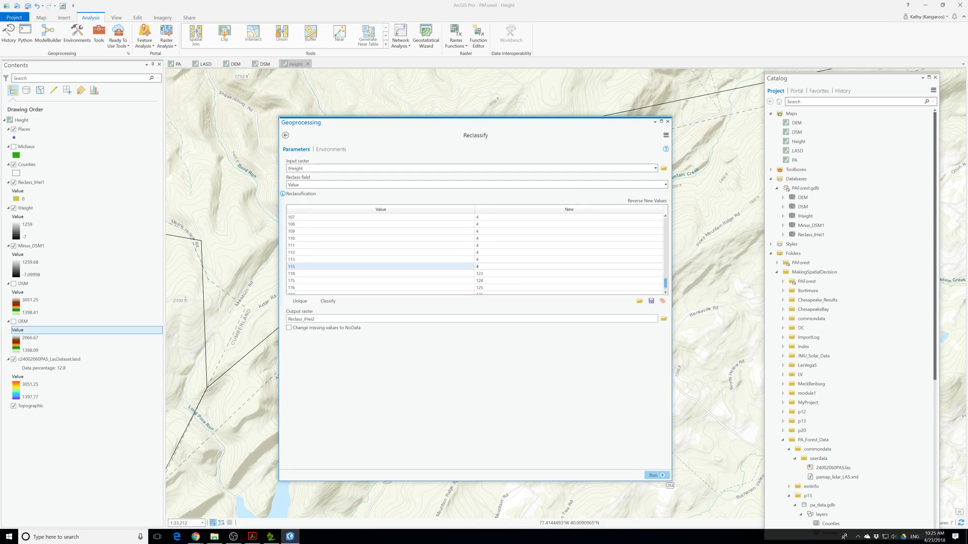
pyautogui.click(486, 274)
pyautogui.write('4')
pyautogui.click(487, 281)
pyautogui.write('4')
pyautogui.scroll(-5, 487, 280)
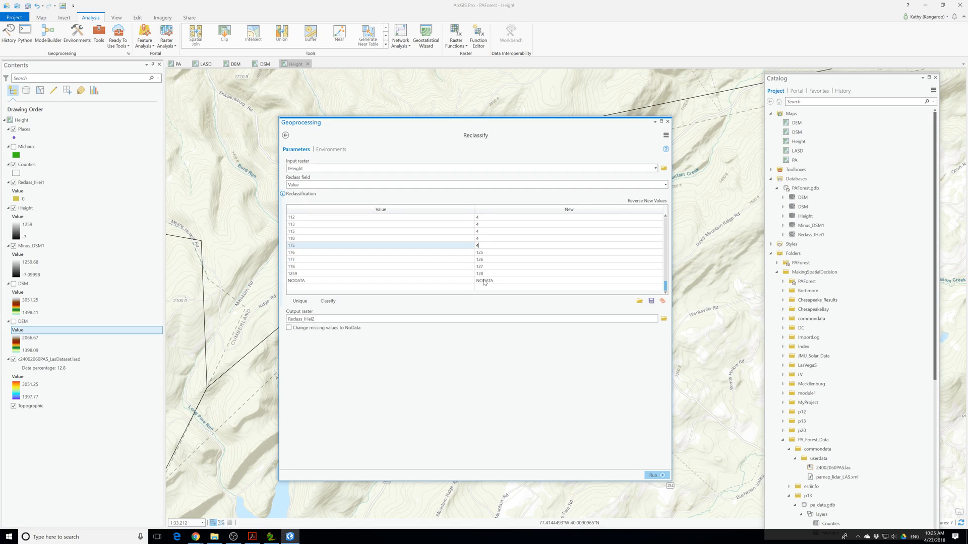
pyautogui.click(487, 254)
pyautogui.write('4')
pyautogui.click(489, 260)
pyautogui.write('4')
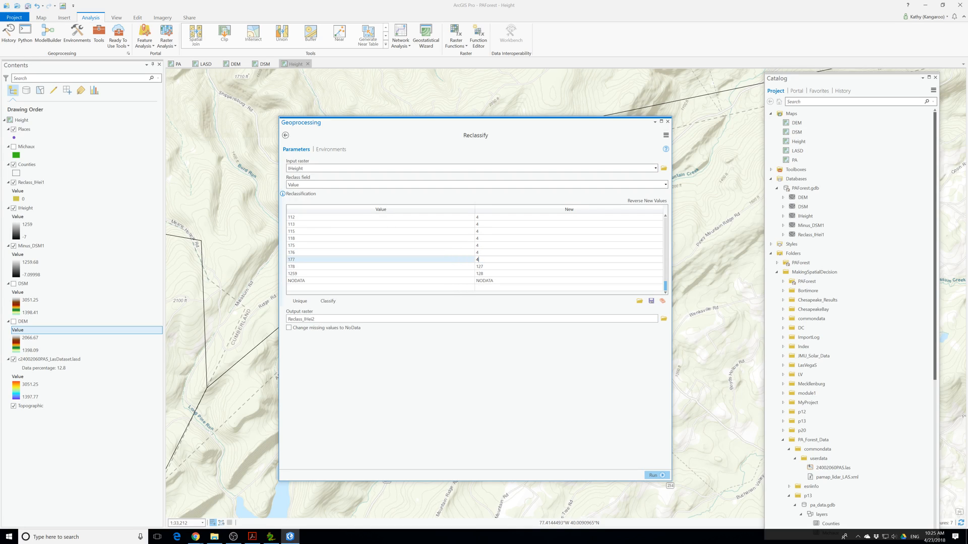
pyautogui.click(488, 267)
pyautogui.write('4')
pyautogui.click(487, 274)
pyautogui.write('4')
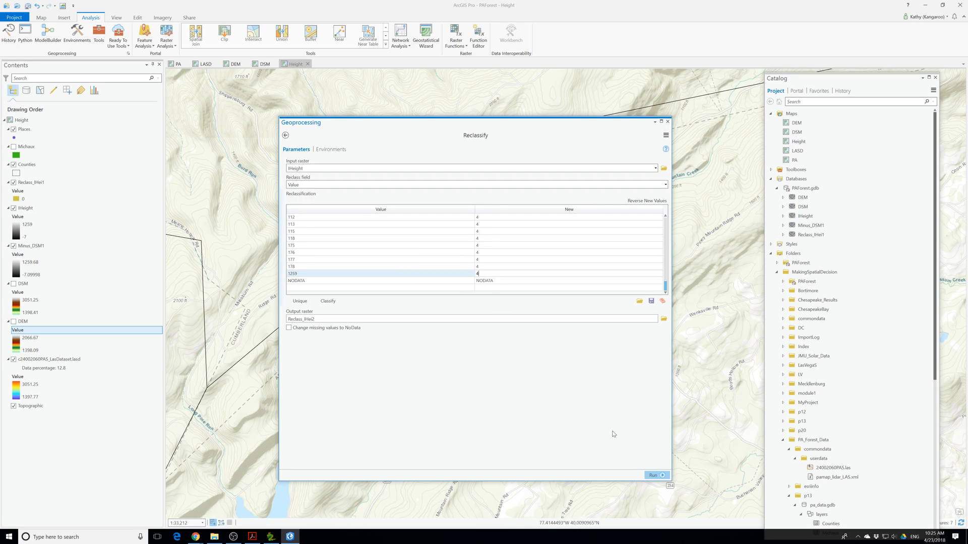
pyautogui.click(656, 475)
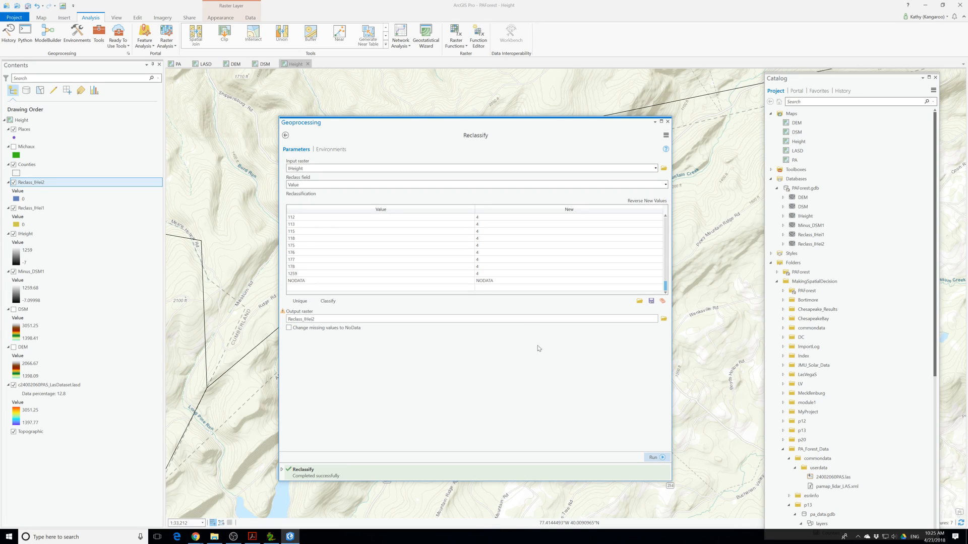
# In the Reclassify table for the height raster, set the new value to 5 for values -7 through -4
pyautogui.scroll(10, 587, 242)
pyautogui.scroll(10, 580, 241)
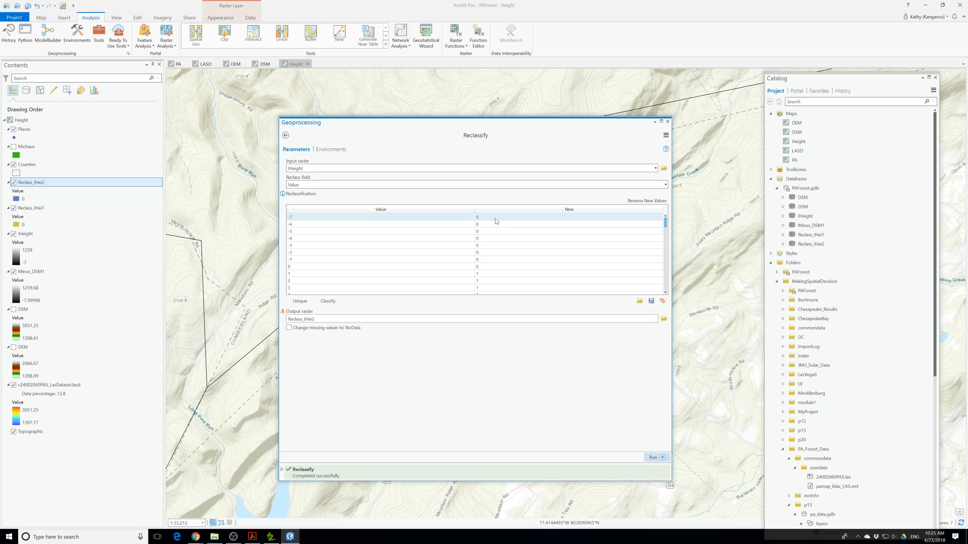
pyautogui.click(495, 219)
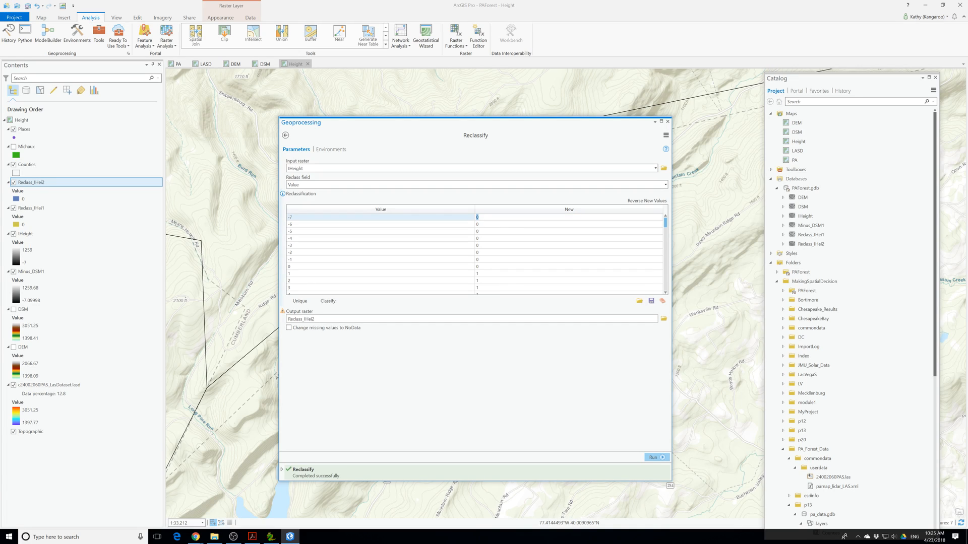
pyautogui.write('5')
pyautogui.click(484, 225)
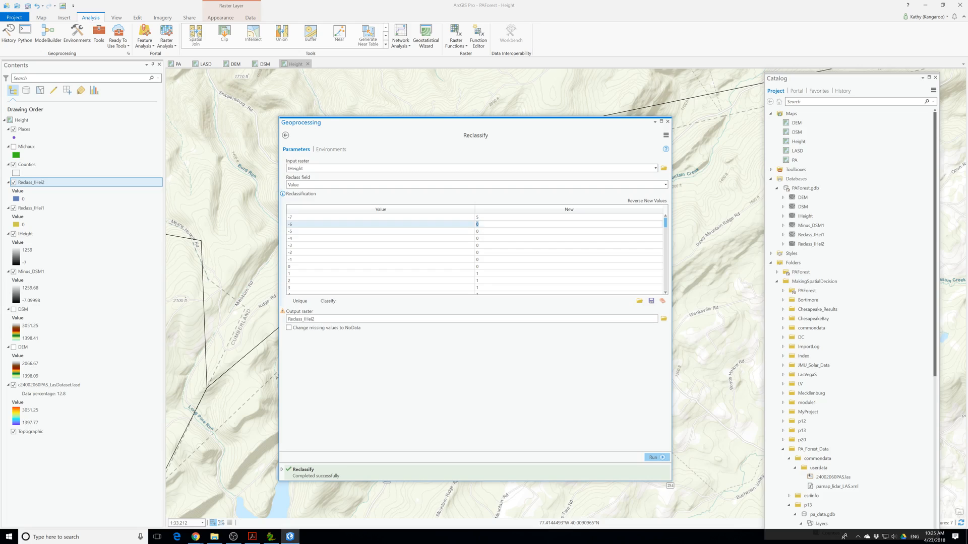
pyautogui.click(486, 232)
pyautogui.write('5')
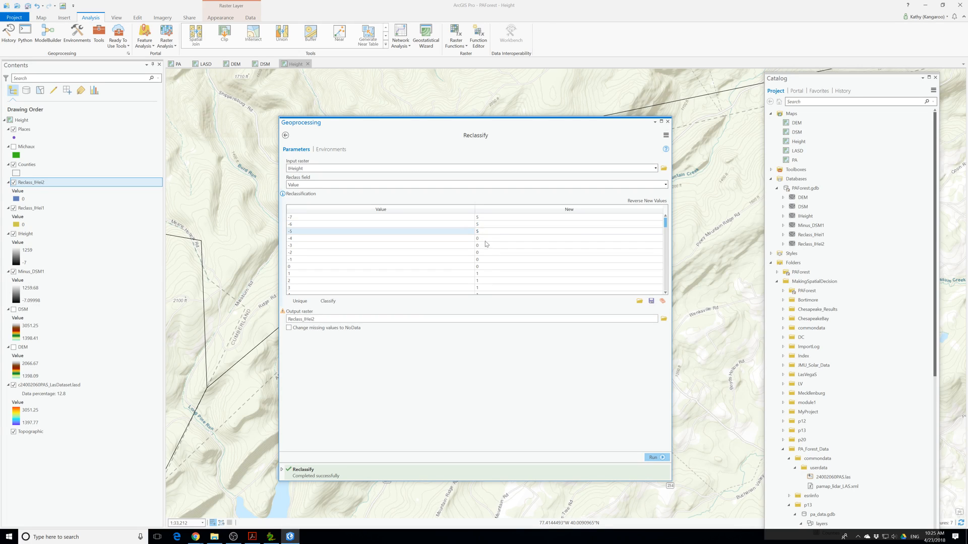
pyautogui.click(488, 239)
pyautogui.write('5')
# Set the new value to 5 for values -3 through 0 and rerun Reclassify with output Reclass_IHei2
pyautogui.click(485, 246)
pyautogui.write('5')
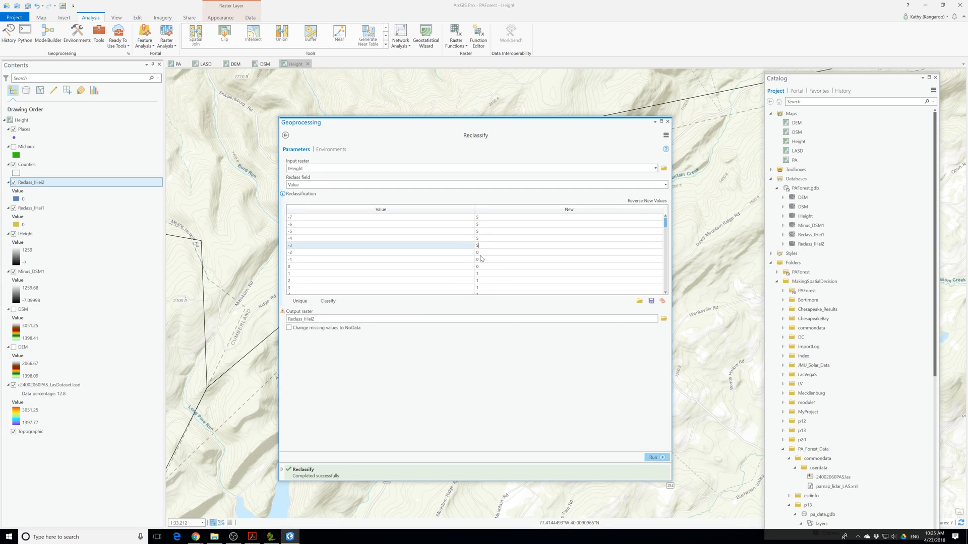
pyautogui.click(486, 253)
pyautogui.write('5')
pyautogui.click(486, 260)
pyautogui.write('5')
pyautogui.click(487, 266)
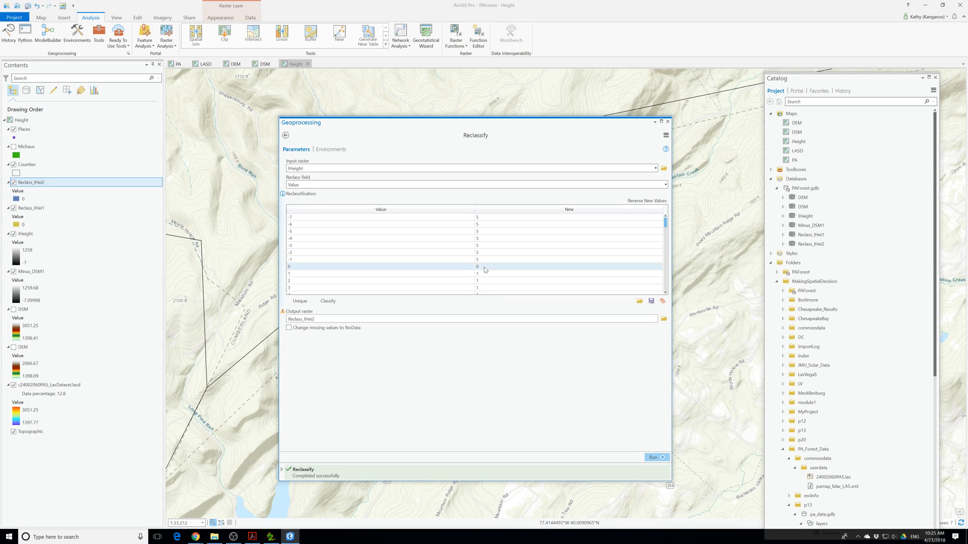
pyautogui.write('5')
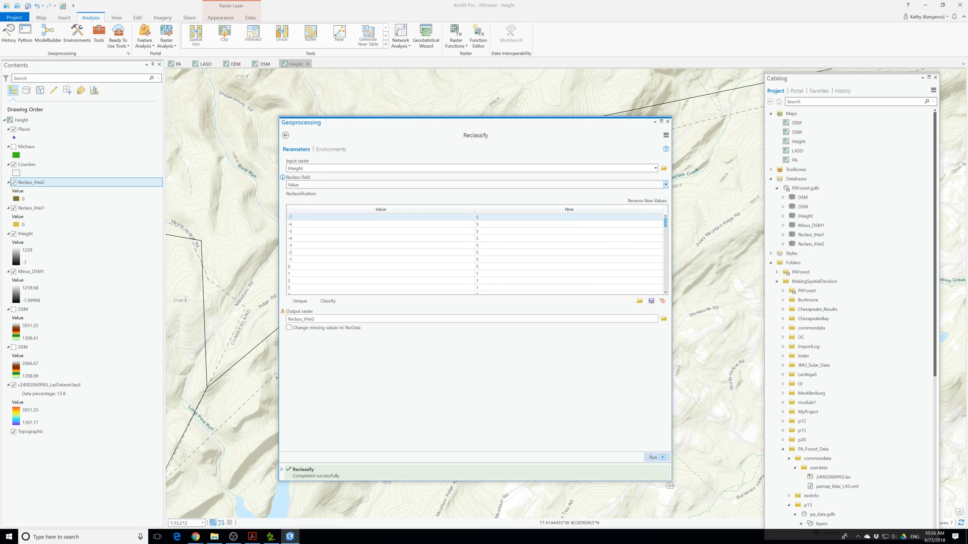
# Check the reclass field choices, keeping Value, and review the Reclassify environment settings
pyautogui.click(666, 185)
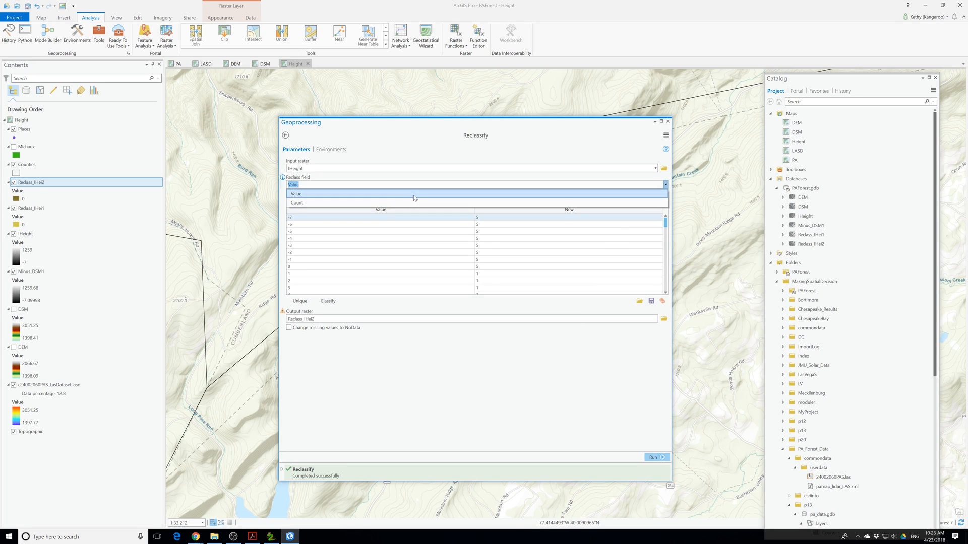
pyautogui.click(391, 194)
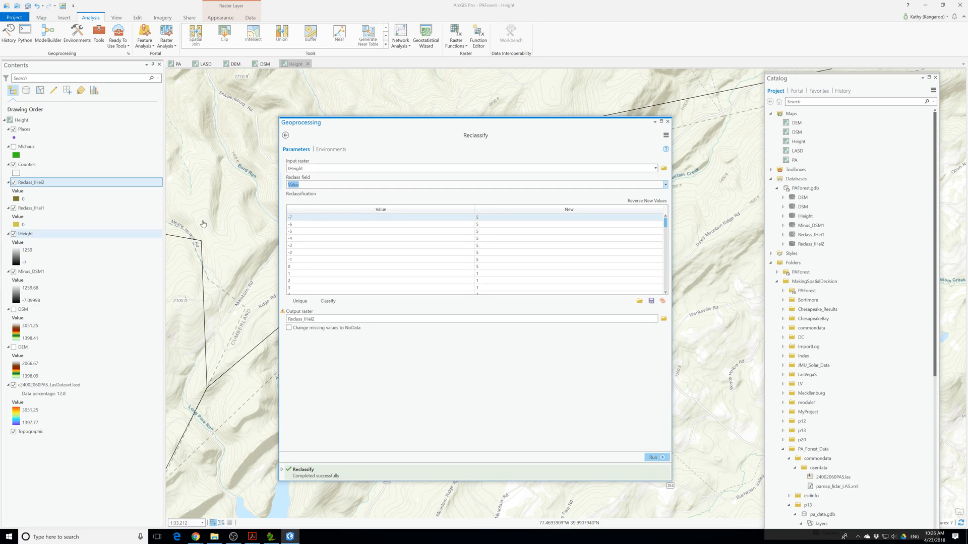
pyautogui.click(330, 150)
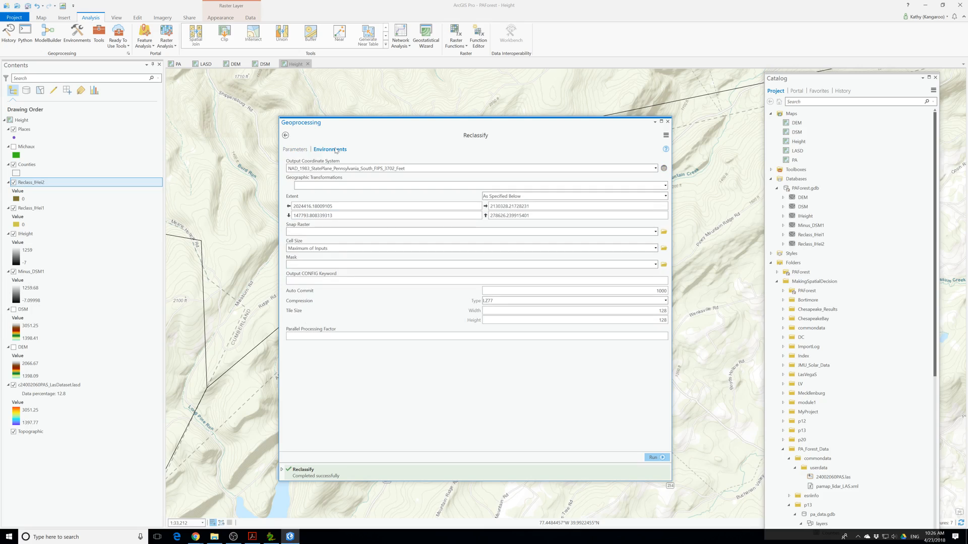
pyautogui.click(294, 149)
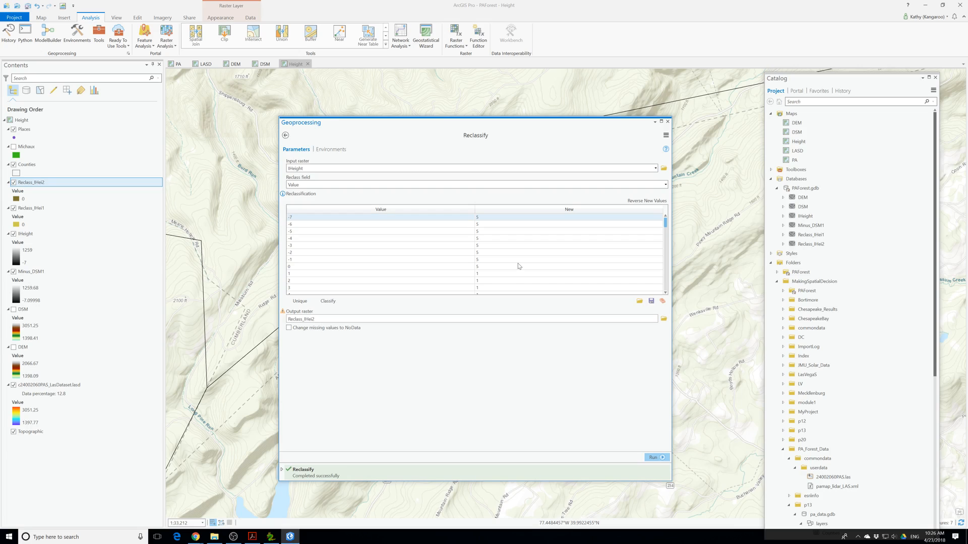
# Cancel out of the equal interval classification and regenerate the reclassification table with unique values
pyautogui.scroll(-1, 518, 263)
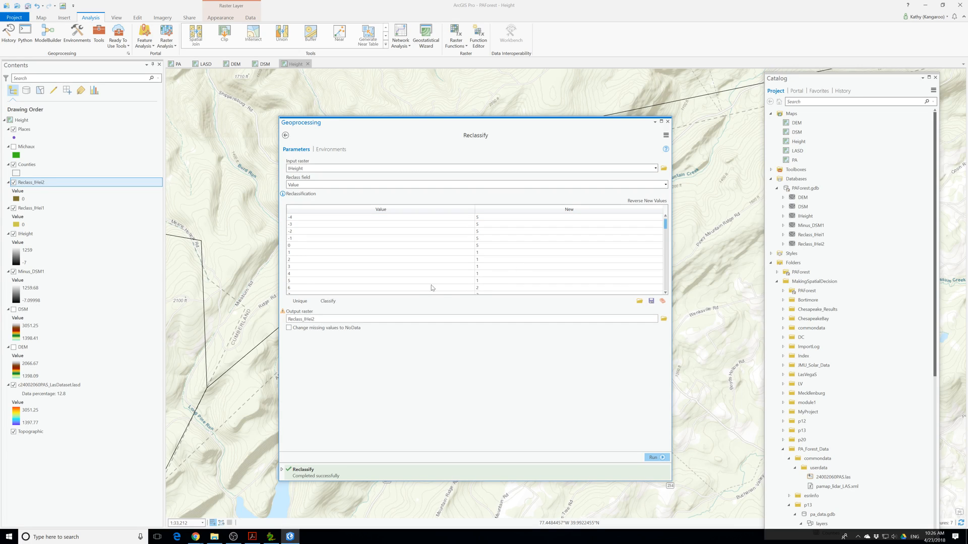
pyautogui.click(329, 302)
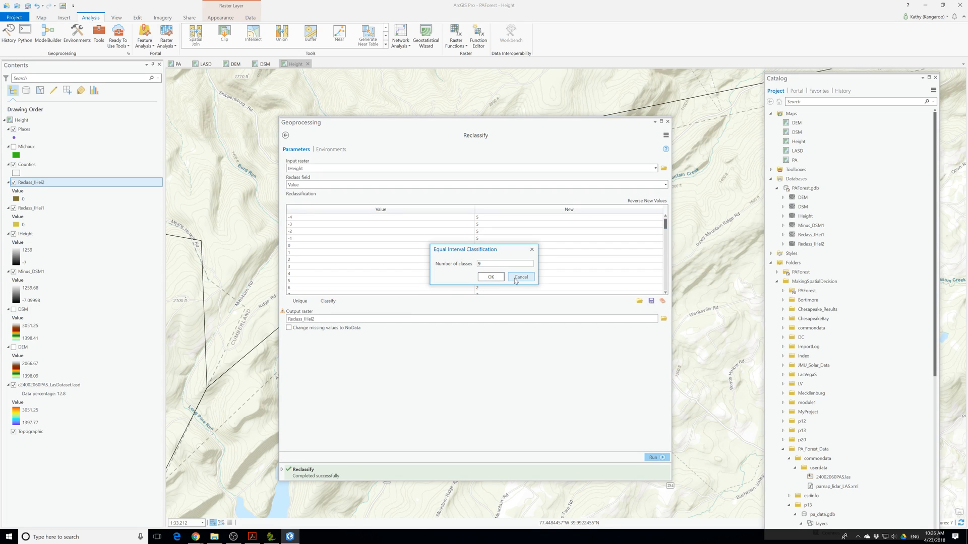
pyautogui.click(516, 279)
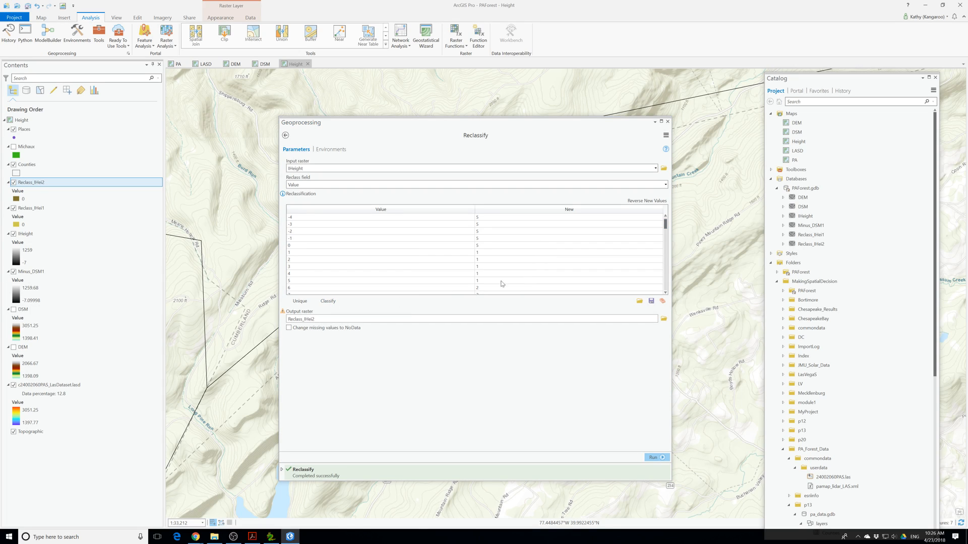
pyautogui.click(299, 302)
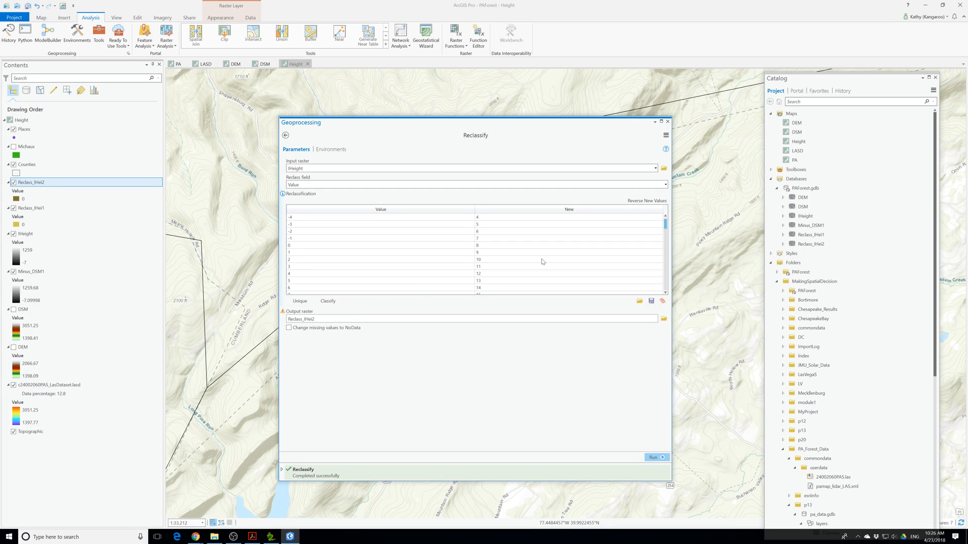
pyautogui.scroll(-1, 543, 260)
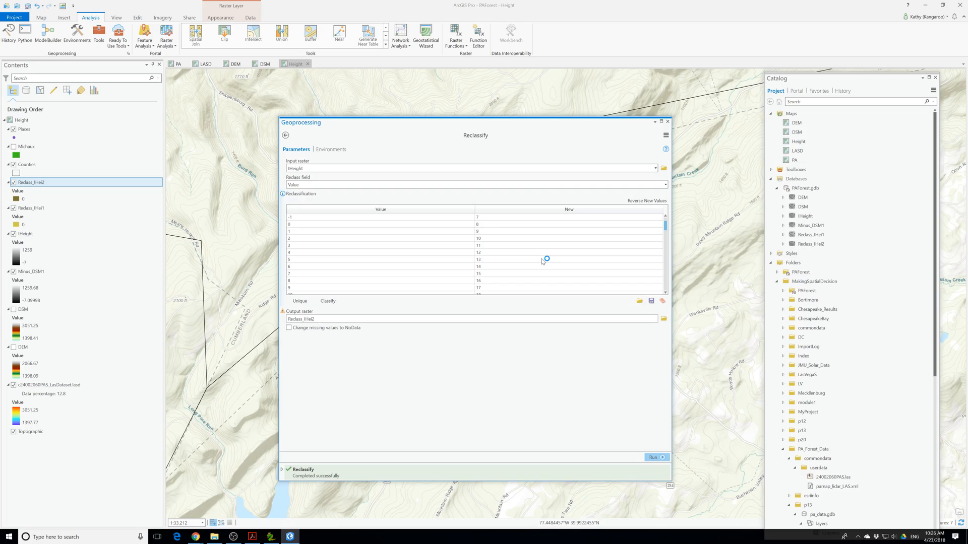
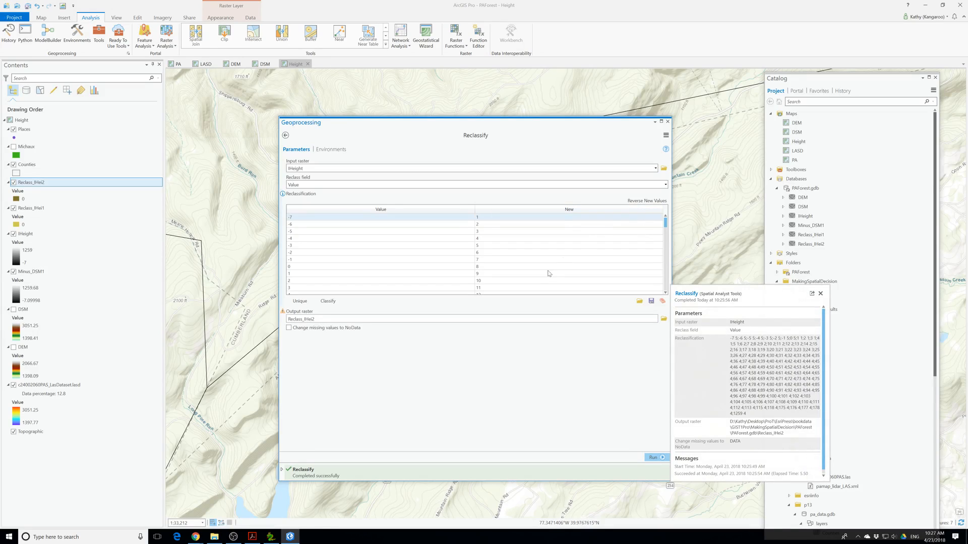
# Close the Reclassify tool, save the project and exit ArcGIS Pro
pyautogui.click(668, 122)
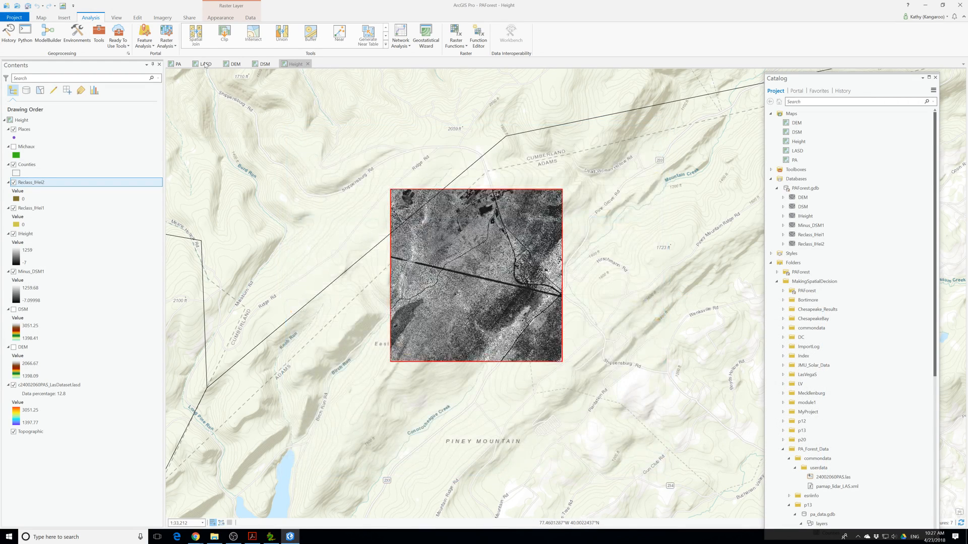
pyautogui.click(28, 6)
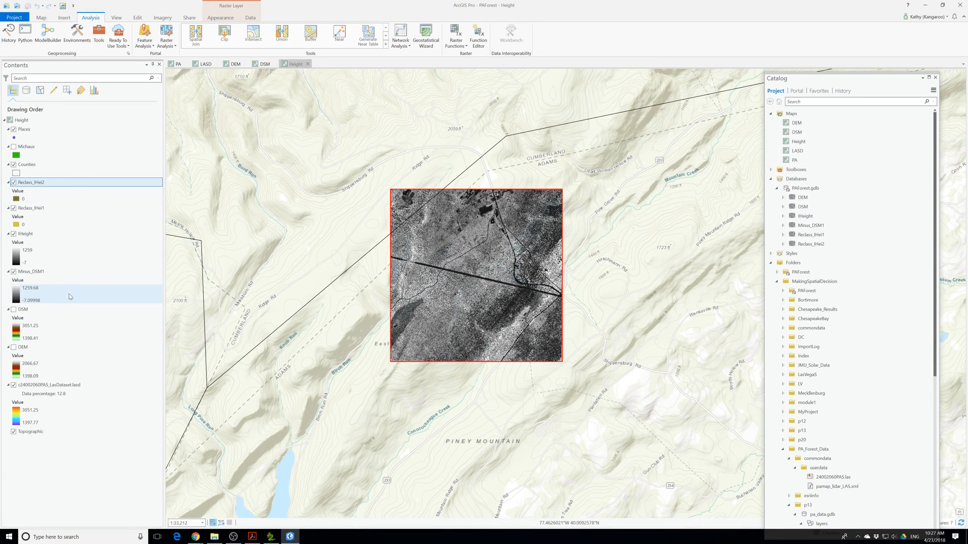
pyautogui.click(30, 234)
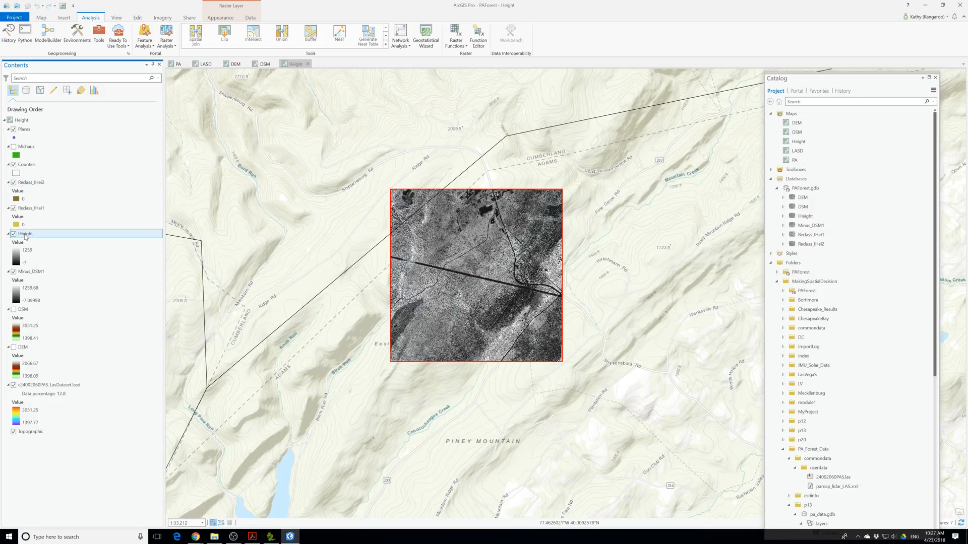
pyautogui.click(31, 208)
pyautogui.click(32, 183)
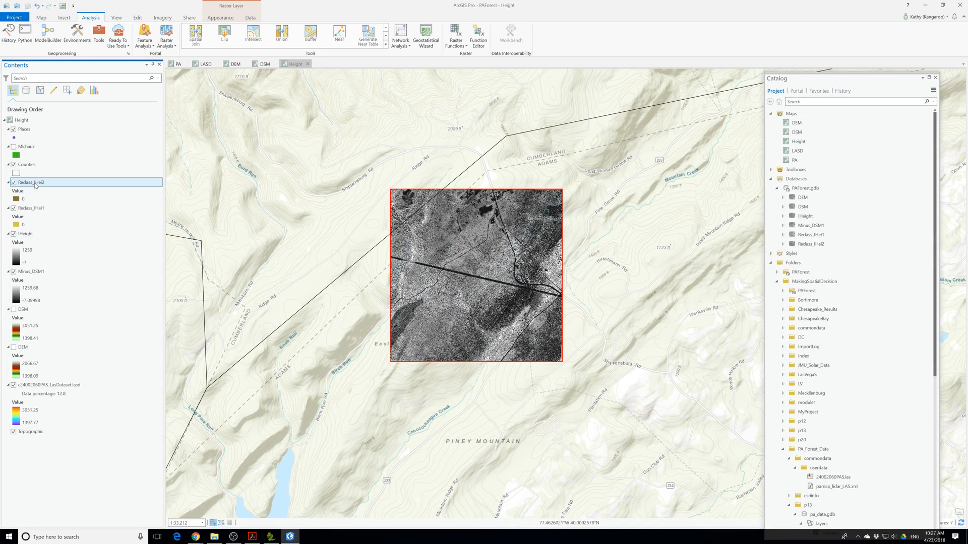
pyautogui.click(960, 5)
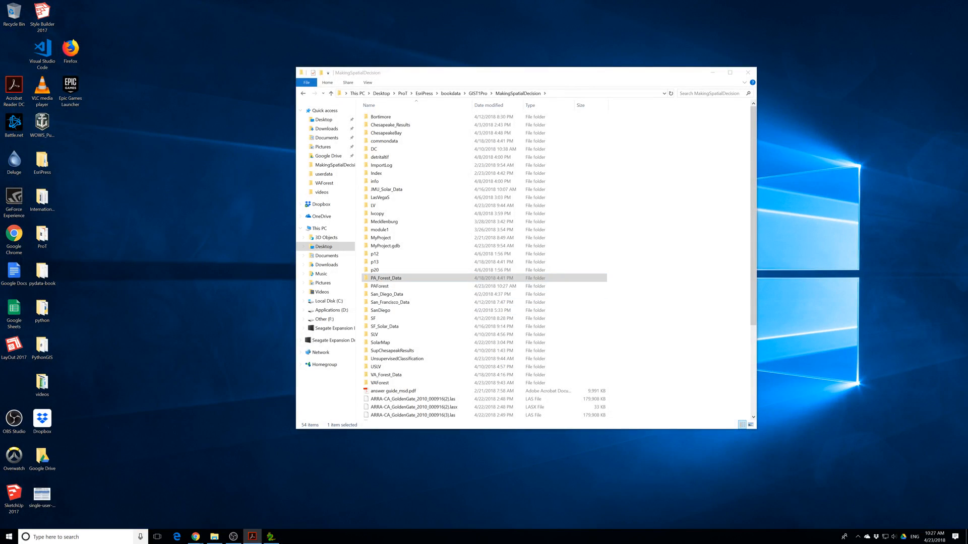
# Relaunch ArcGIS Pro and reopen the recent PAForest project
pyautogui.press('super+s')
pyautogui.write('arcg')
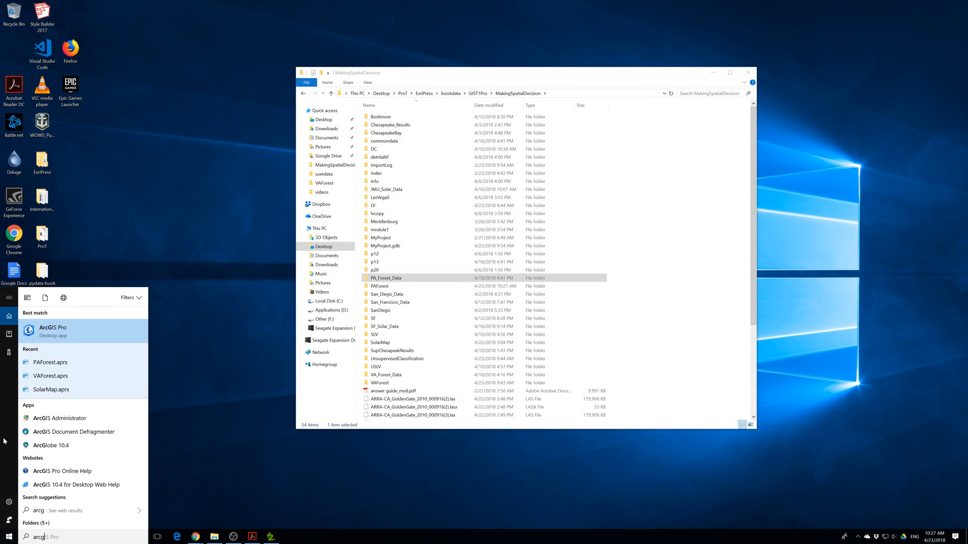
pyautogui.click(65, 331)
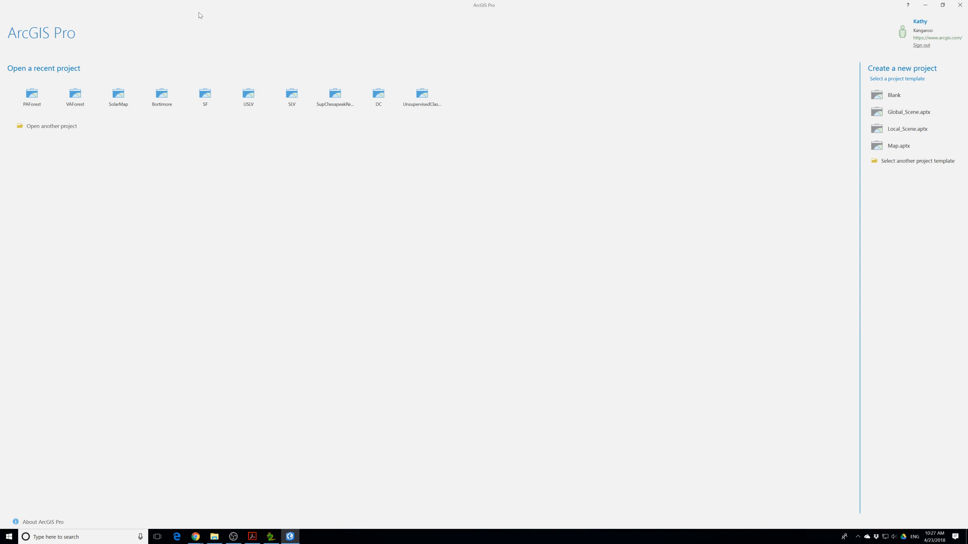
pyautogui.click(33, 100)
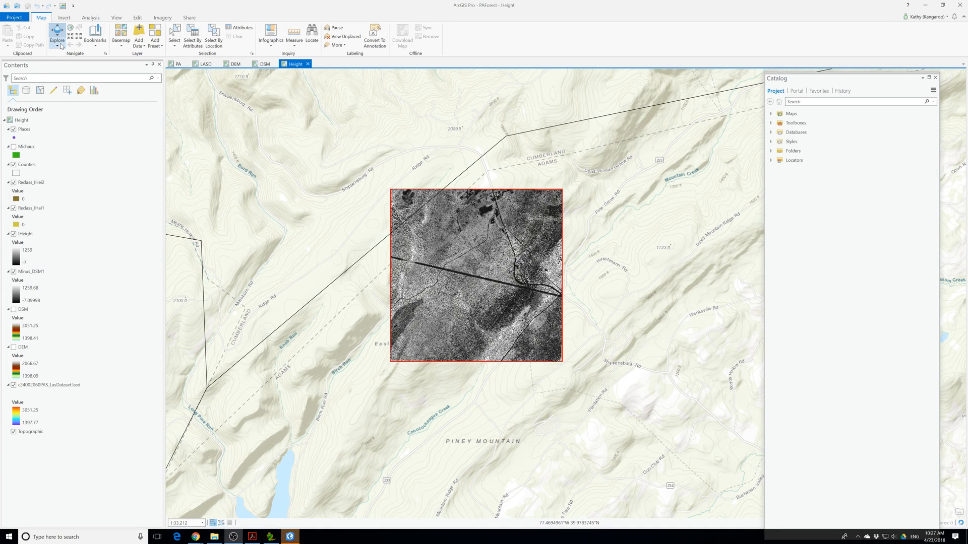
# Open Reclassify with IHeight as input raster and Value as reclass field, and fill the table with unique values
pyautogui.click(91, 19)
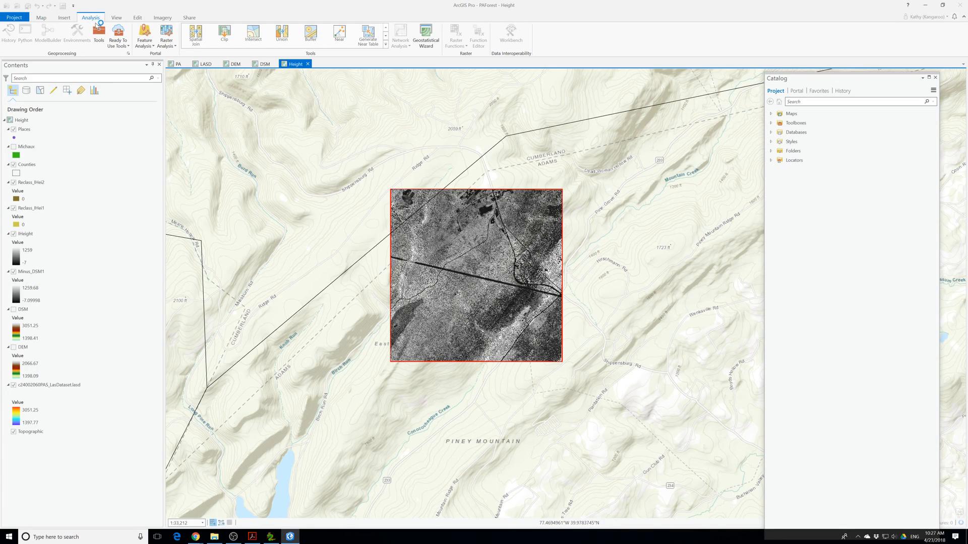
pyautogui.click(99, 33)
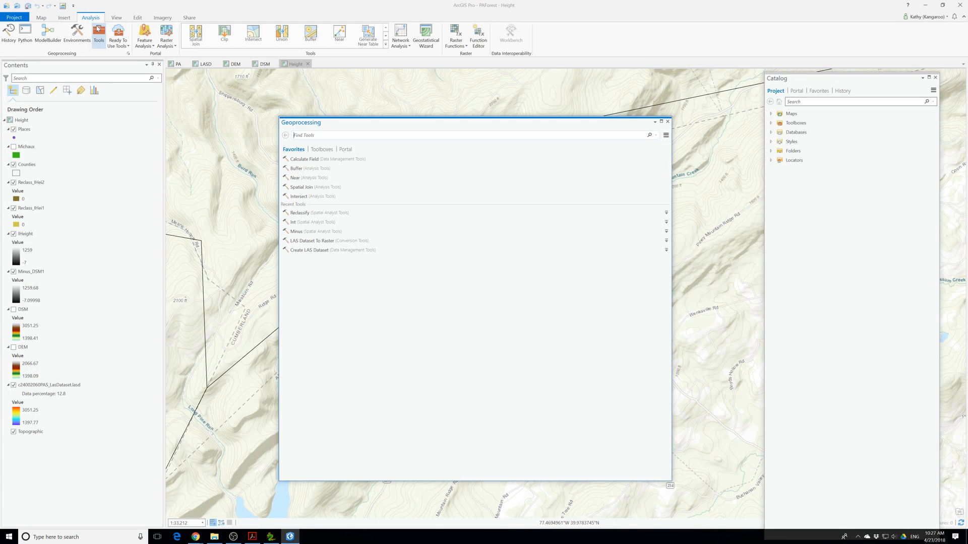
pyautogui.click(300, 214)
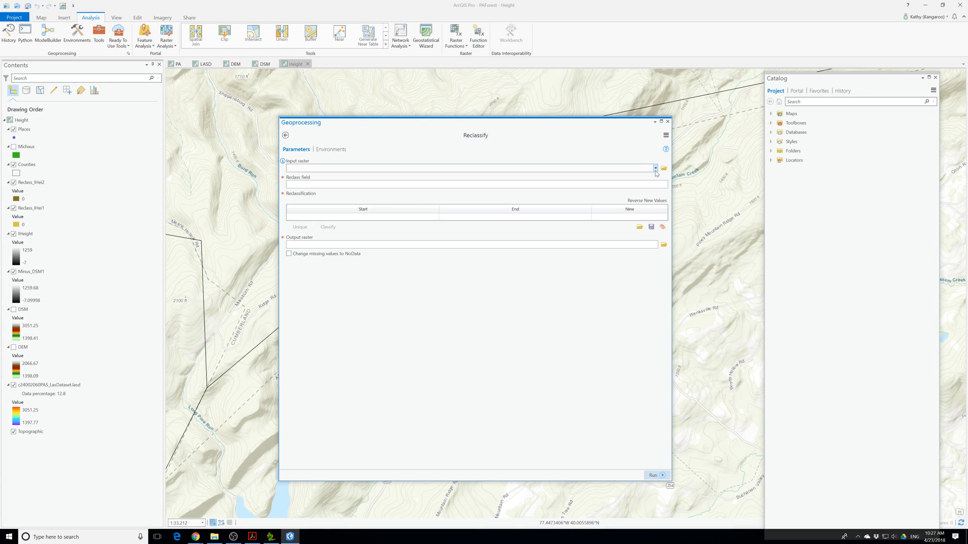
pyautogui.click(655, 168)
pyautogui.click(315, 195)
pyautogui.click(353, 185)
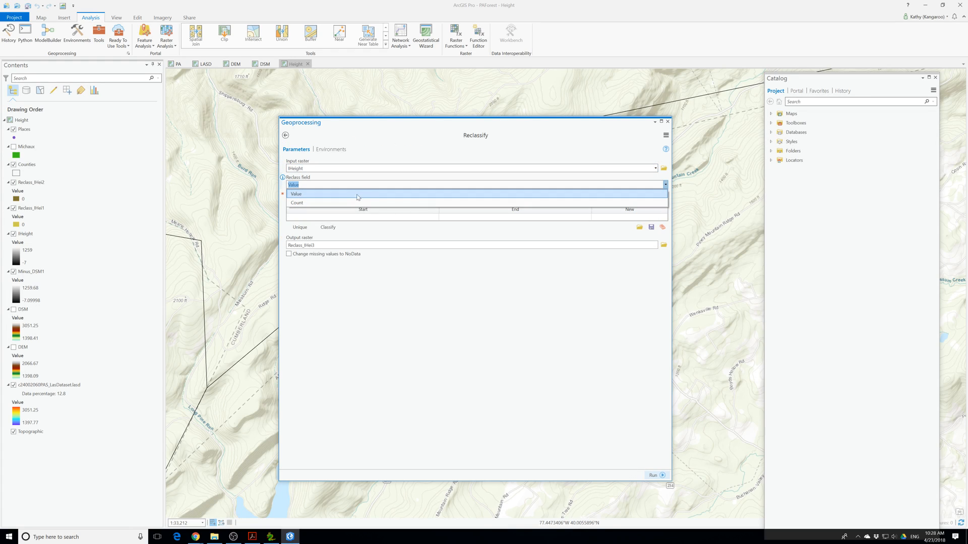
pyautogui.click(353, 195)
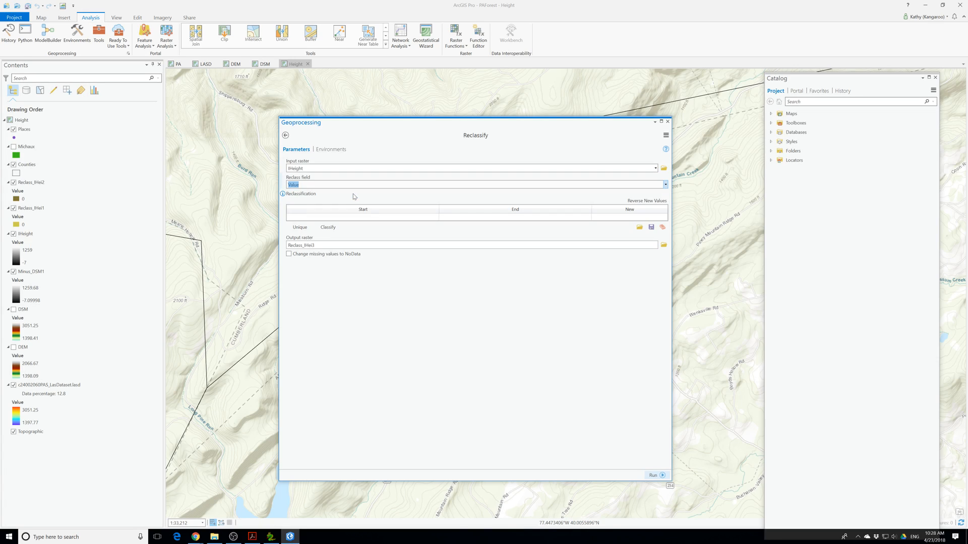
pyautogui.click(301, 227)
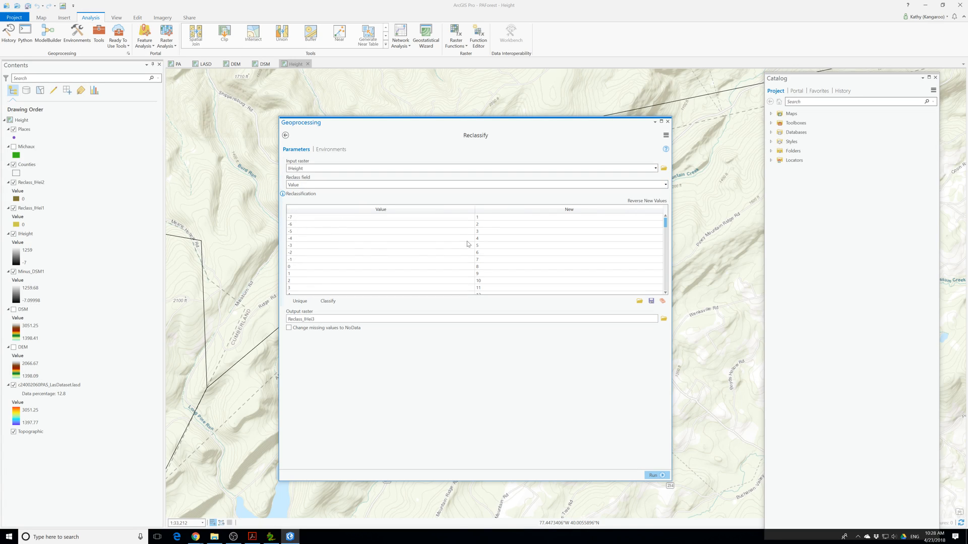
# Set the new class to 1 for the values -6 through 0 in the reclassification table
pyautogui.click(486, 220)
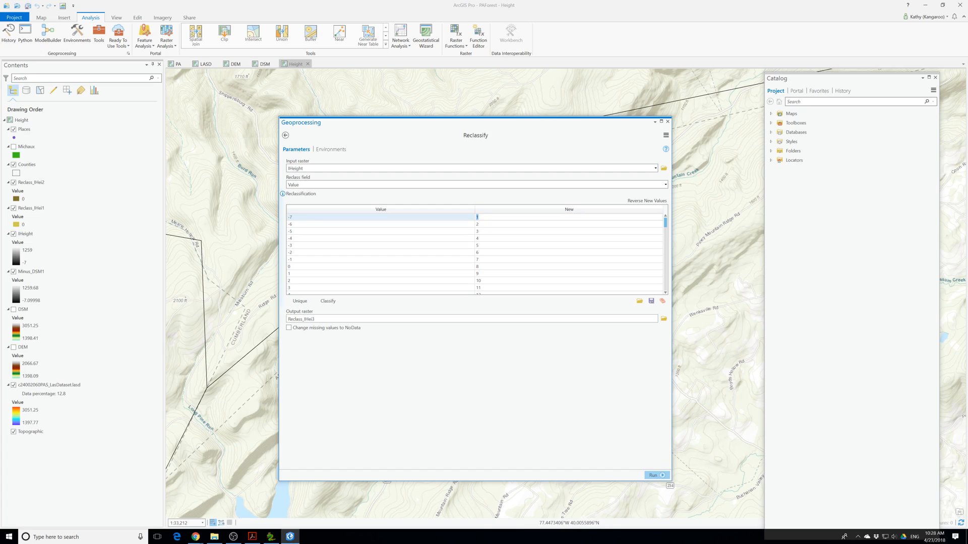
pyautogui.click(482, 226)
pyautogui.click(481, 226)
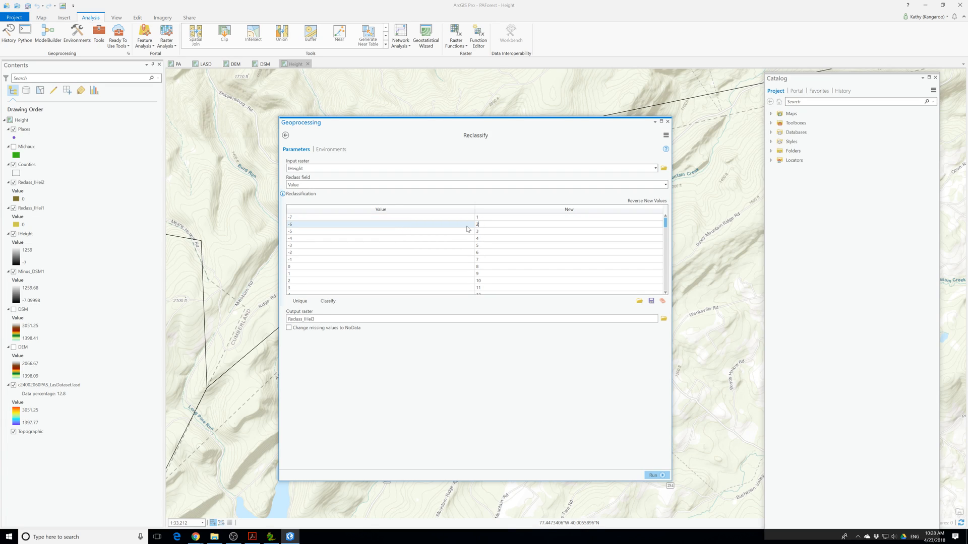
pyautogui.write('1')
pyautogui.click(485, 232)
pyautogui.write('1')
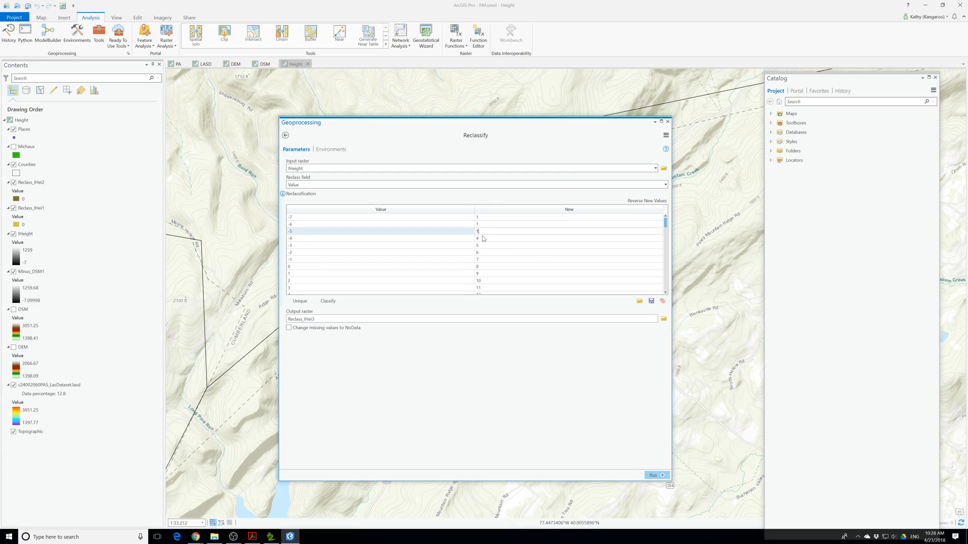
pyautogui.click(482, 238)
pyautogui.write('1')
pyautogui.click(482, 252)
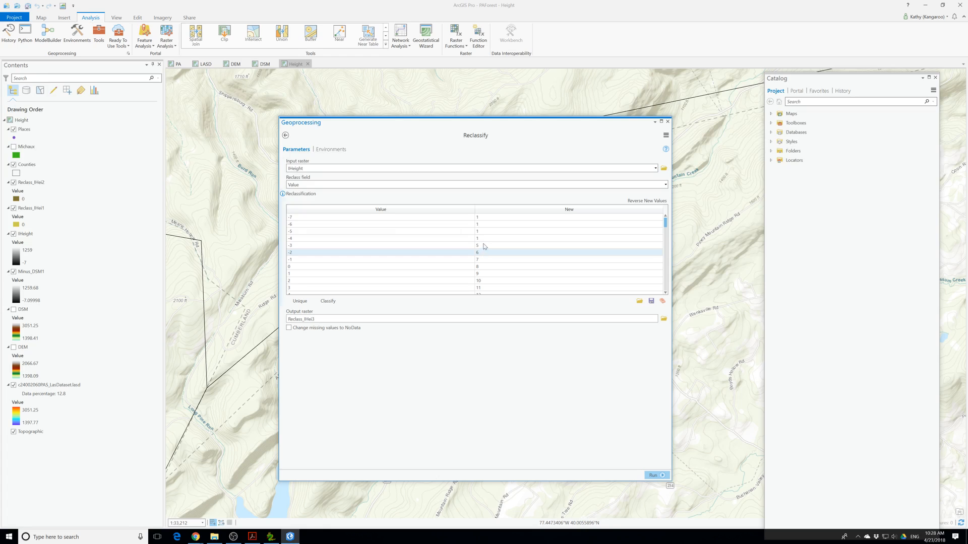
pyautogui.click(484, 247)
pyautogui.write('1')
pyautogui.press('Return')
pyautogui.click(482, 261)
pyautogui.write('1')
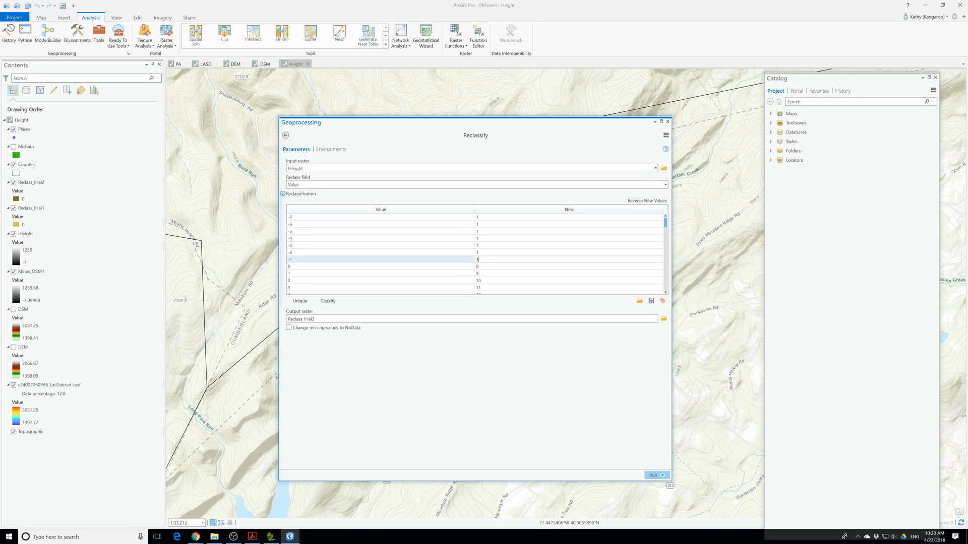
pyautogui.click(479, 266)
pyautogui.write('1')
# Set the new class to 2 for the height values 1 through 5 in the reclassification table
pyautogui.click(480, 274)
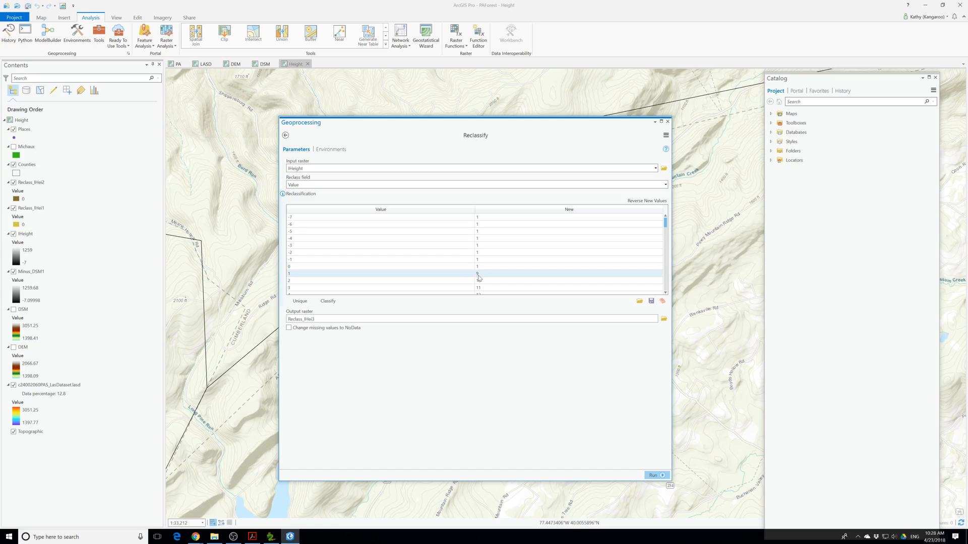
pyautogui.write('2')
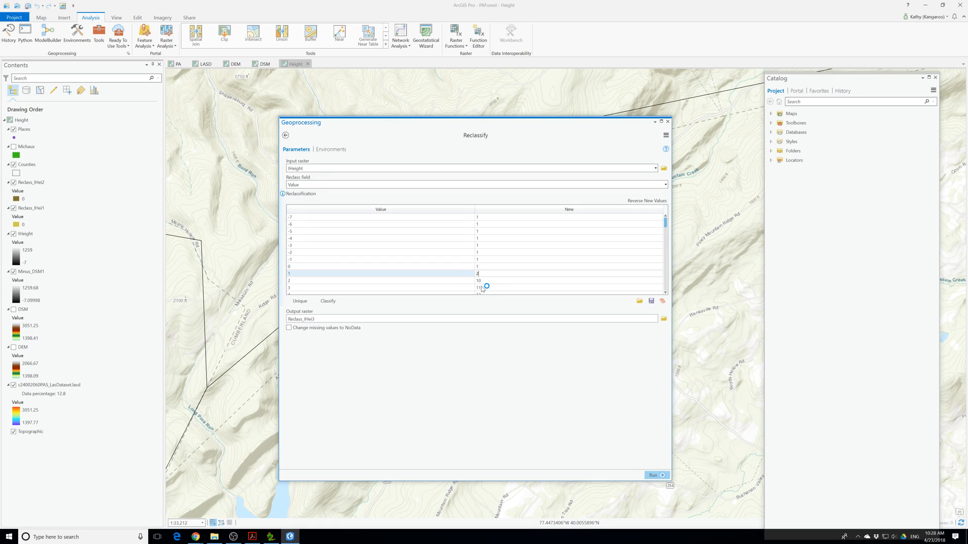
pyautogui.scroll(-1, 484, 285)
pyautogui.click(481, 259)
pyautogui.write('2')
pyautogui.click(480, 266)
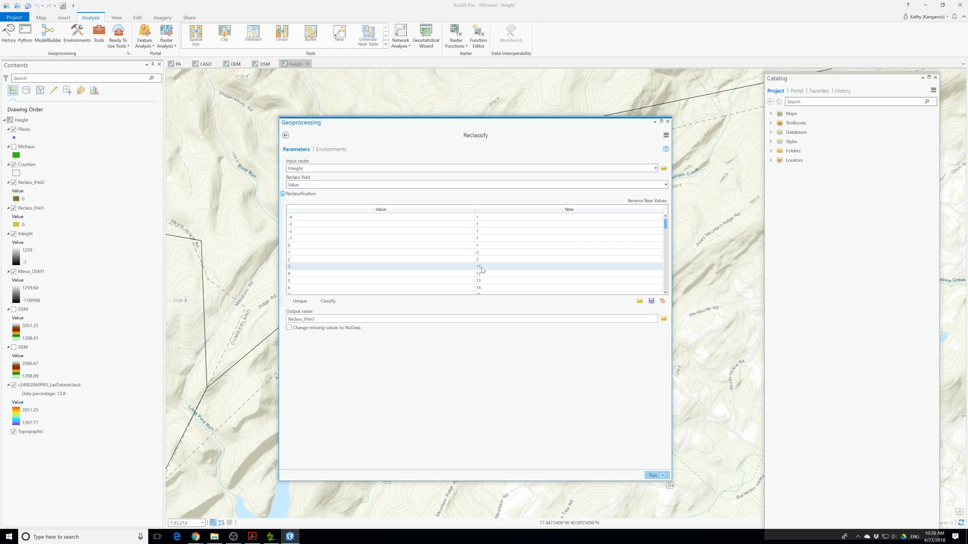
pyautogui.write('2')
pyautogui.click(483, 275)
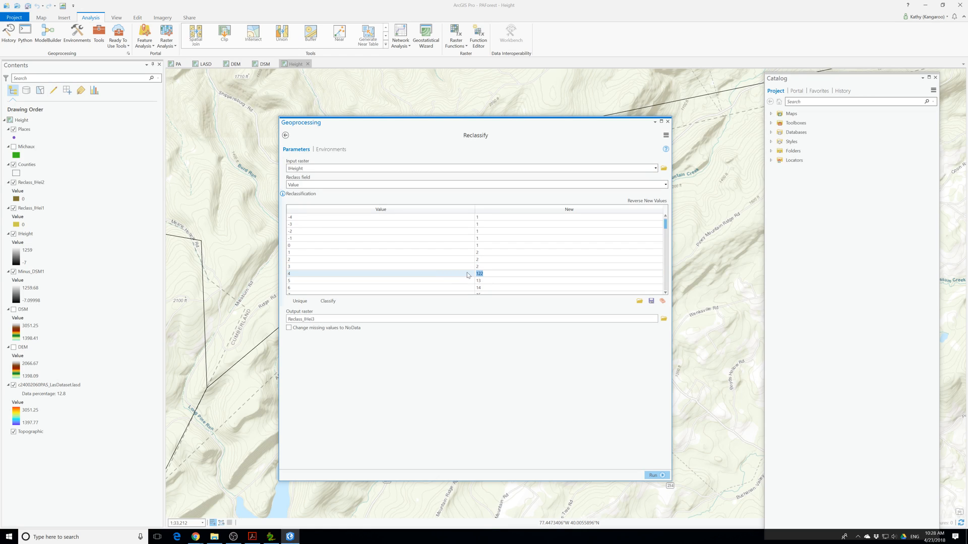
pyautogui.write('2')
pyautogui.scroll(-2, 474, 284)
pyautogui.click(482, 239)
pyautogui.write('2')
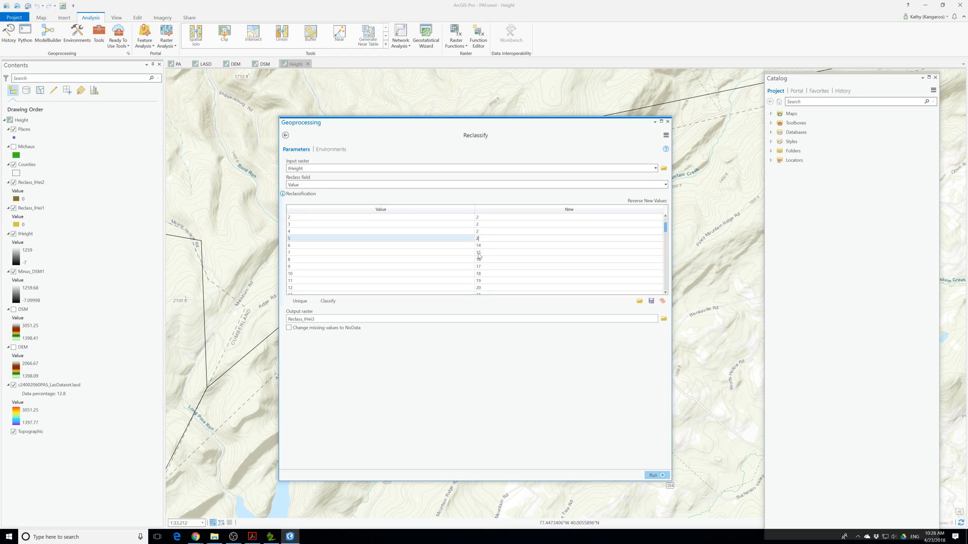
# Set the new class to 2 for the height values 6 through 15 in the reclassification table
pyautogui.click(482, 247)
pyautogui.write('2')
pyautogui.click(483, 253)
pyautogui.write('2')
pyautogui.click(481, 261)
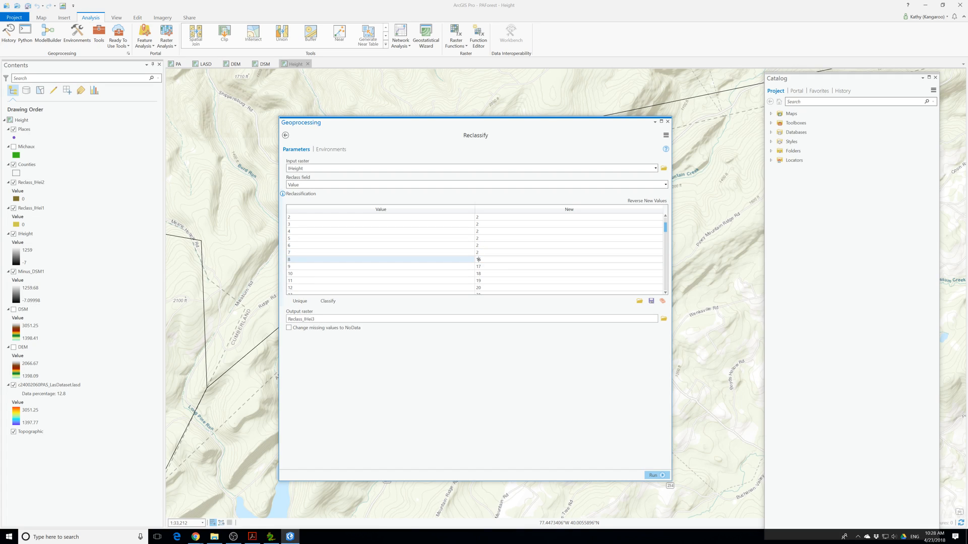
pyautogui.write('2')
pyautogui.click(479, 267)
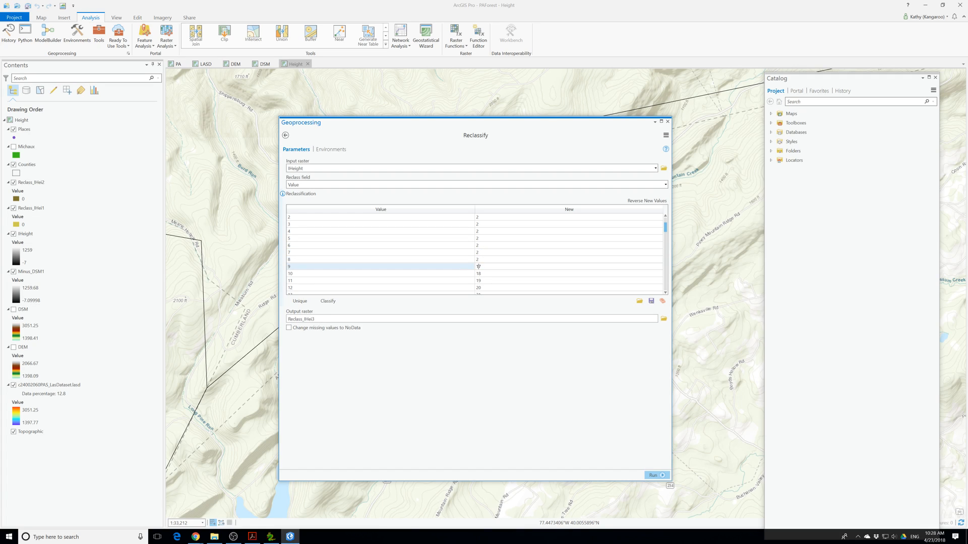
pyautogui.click(483, 274)
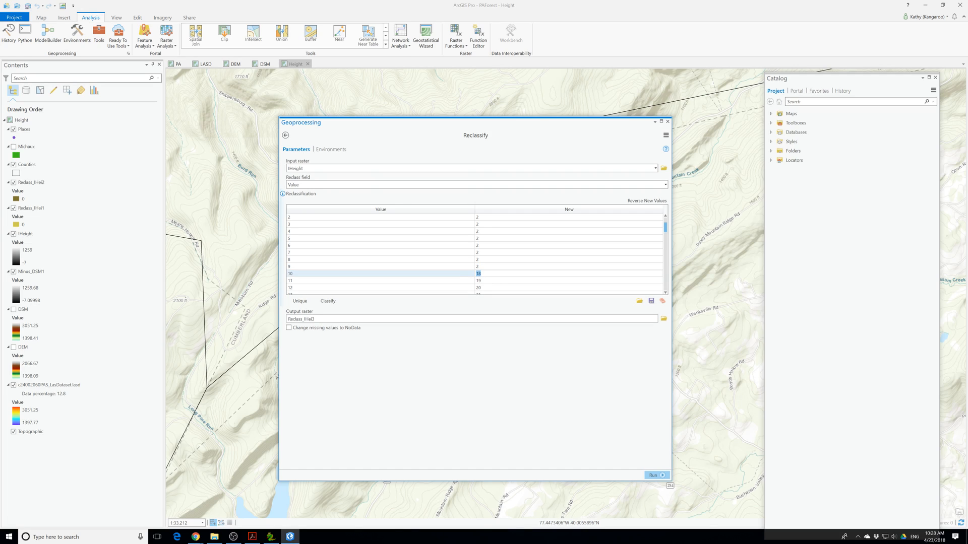
pyautogui.click(481, 281)
pyautogui.write('2')
pyautogui.click(483, 246)
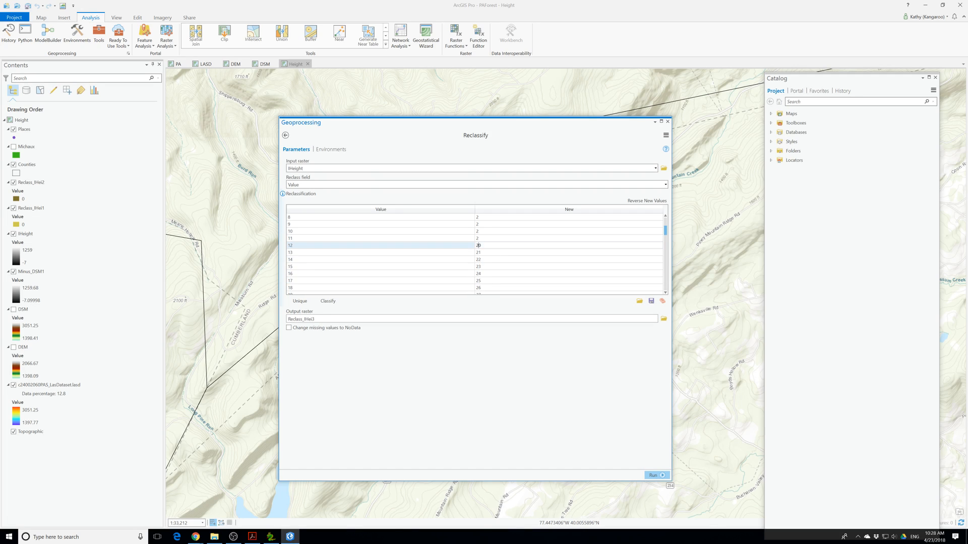
pyautogui.click(485, 252)
pyautogui.write('2')
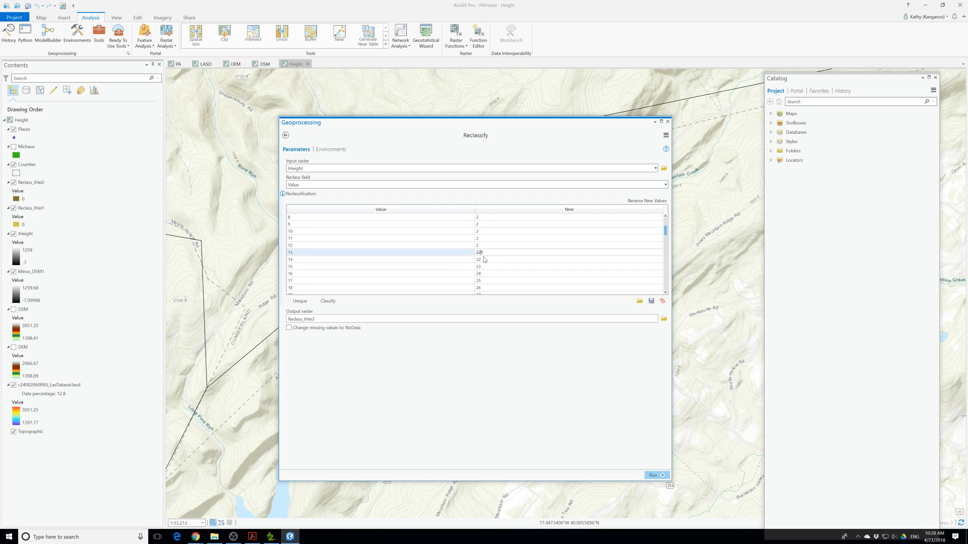
pyautogui.click(481, 260)
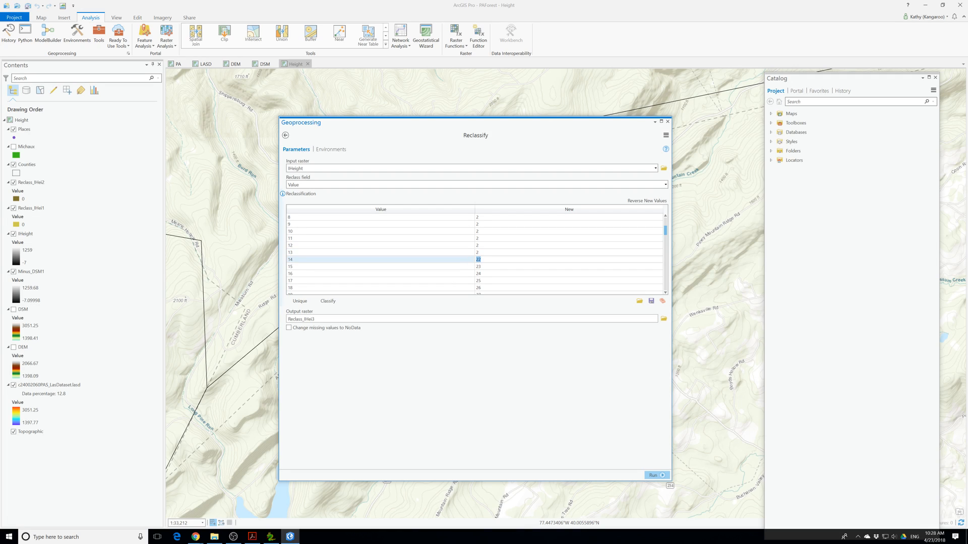
pyautogui.click(478, 267)
pyautogui.write('2')
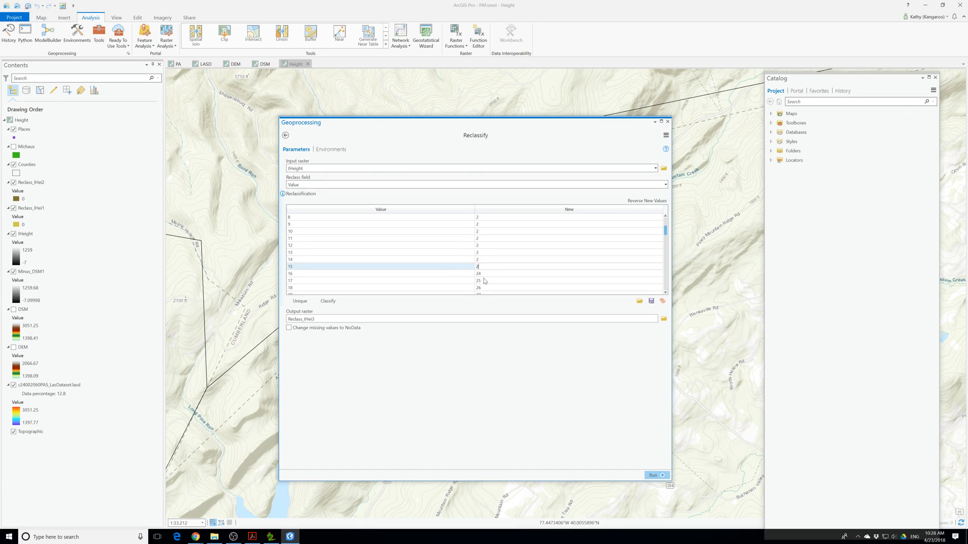
# Set the new class to 3 for the height values 16 through 25 in the reclassification table
pyautogui.click(484, 275)
pyautogui.write('3')
pyautogui.click(482, 281)
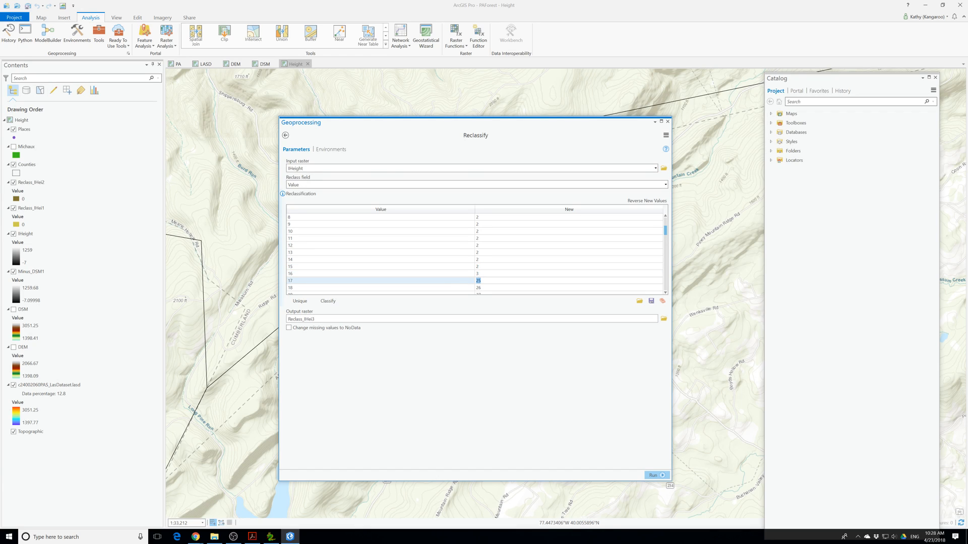
pyautogui.write('3')
pyautogui.scroll(-2, 482, 281)
pyautogui.click(479, 245)
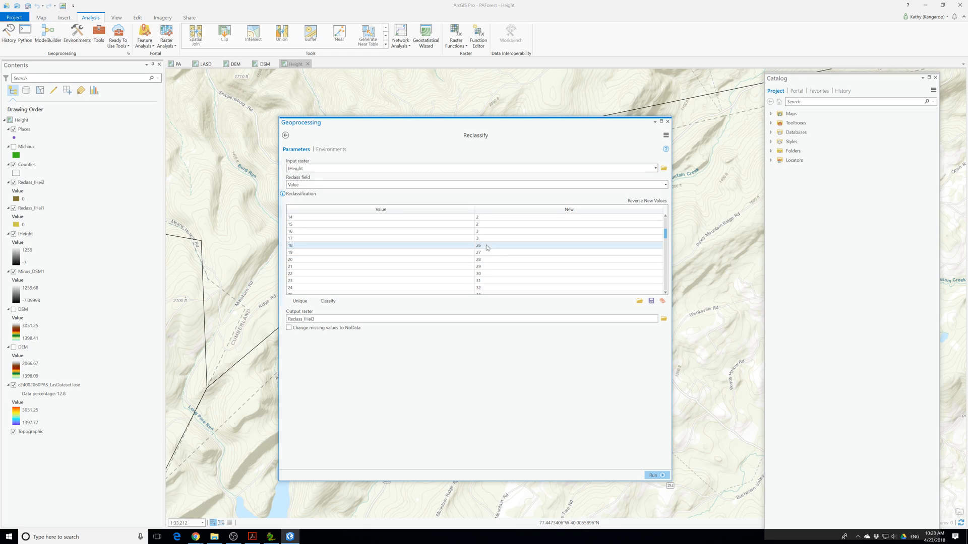
pyautogui.write('3')
pyautogui.click(483, 252)
pyautogui.write('3')
pyautogui.click(483, 260)
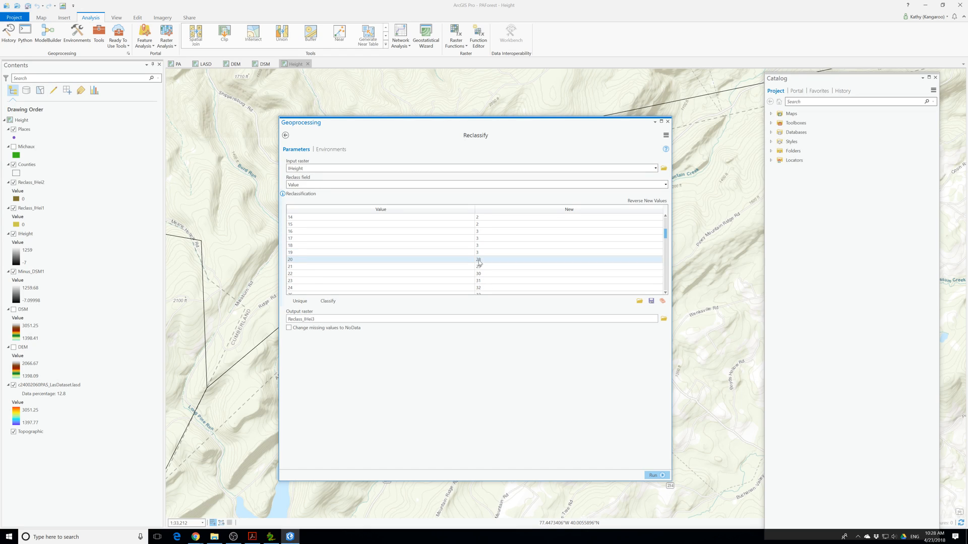
pyautogui.write('3')
pyautogui.click(484, 267)
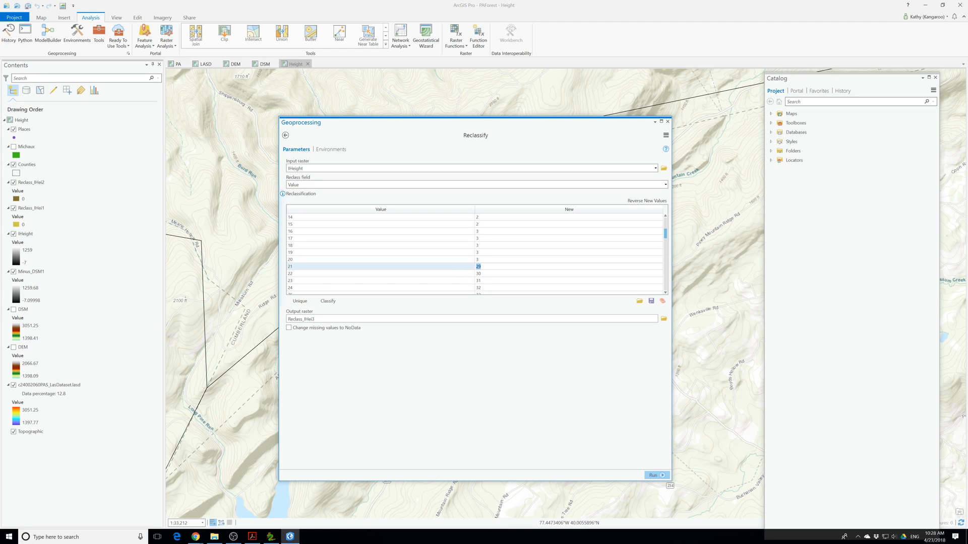
pyautogui.write('3')
pyautogui.click(486, 274)
pyautogui.write('3')
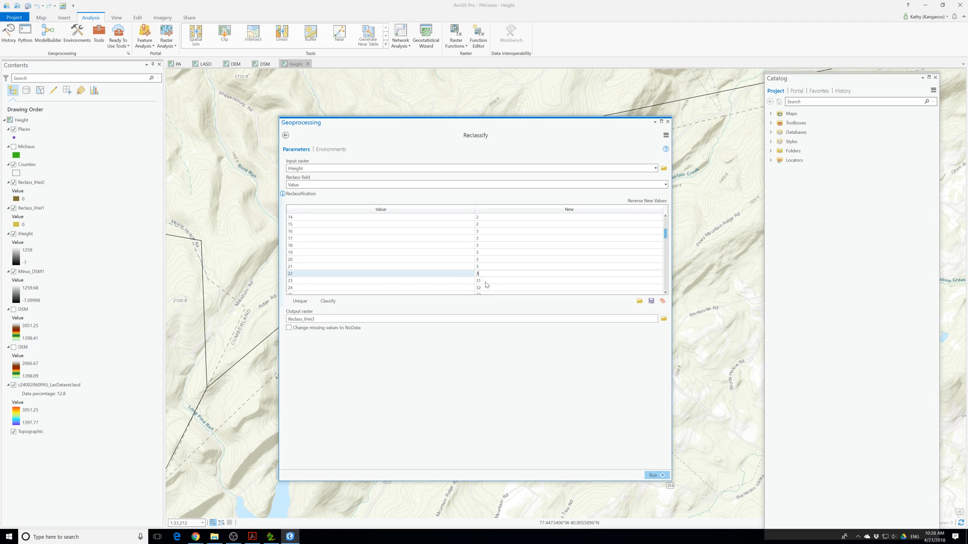
pyautogui.click(485, 281)
pyautogui.write('3')
pyautogui.scroll(-1, 487, 268)
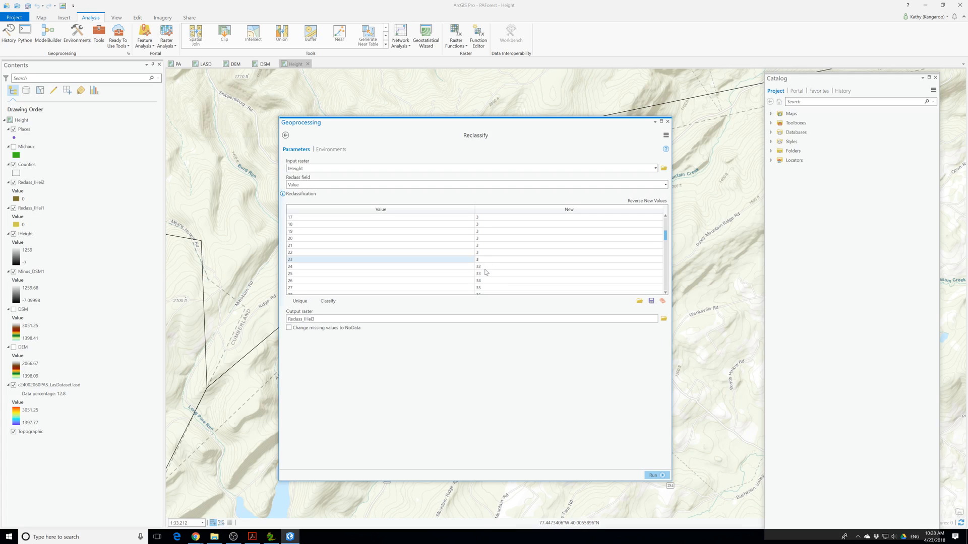
pyautogui.click(485, 267)
pyautogui.write('3')
pyautogui.click(481, 274)
pyautogui.write('3')
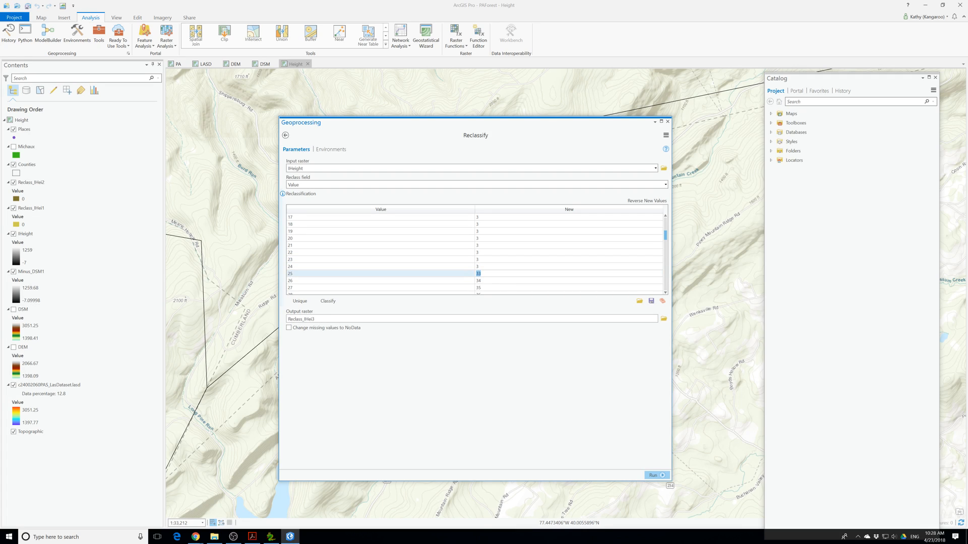
pyautogui.scroll(-1, 481, 277)
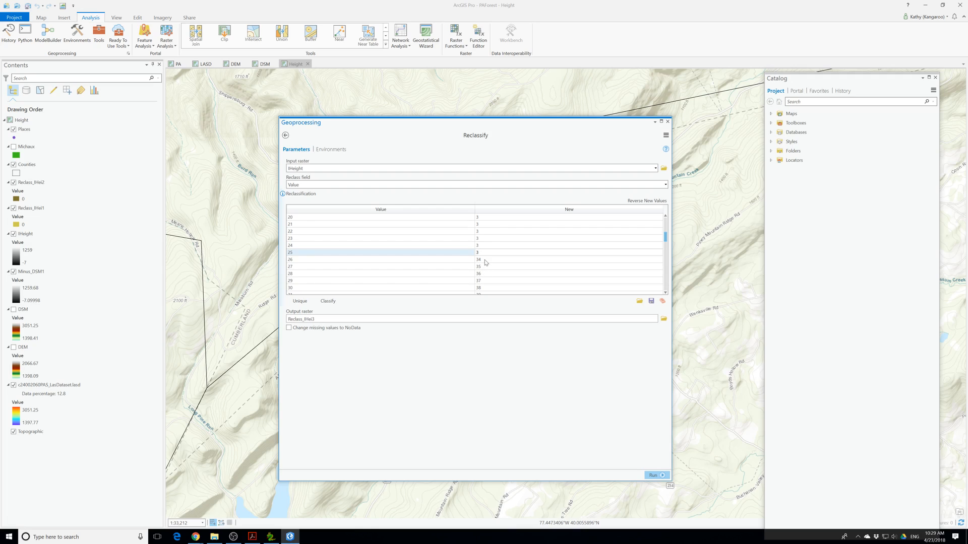
pyautogui.click(484, 260)
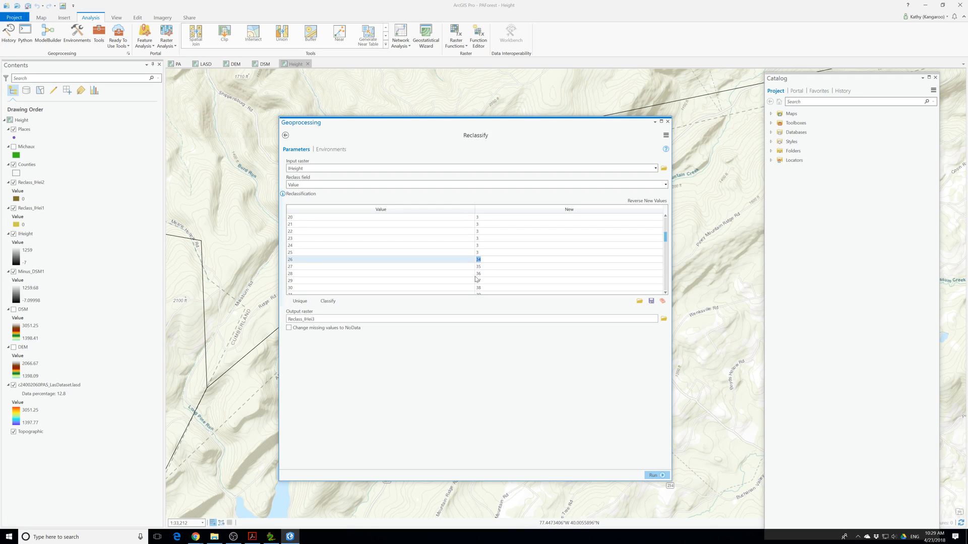
# Set the new class to 3 for the height values 6 through 11 in the reclassification table
pyautogui.scroll(3, 475, 279)
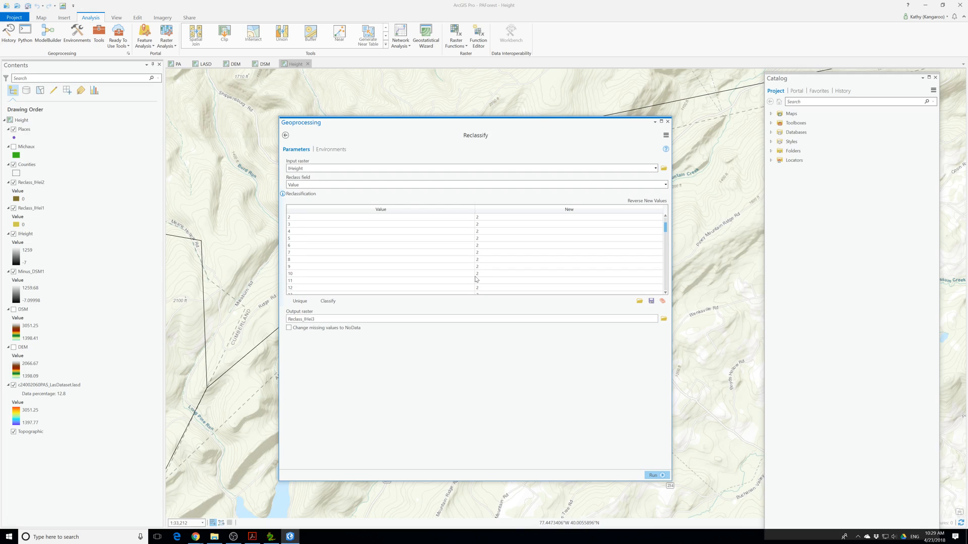
pyautogui.scroll(-2, 475, 279)
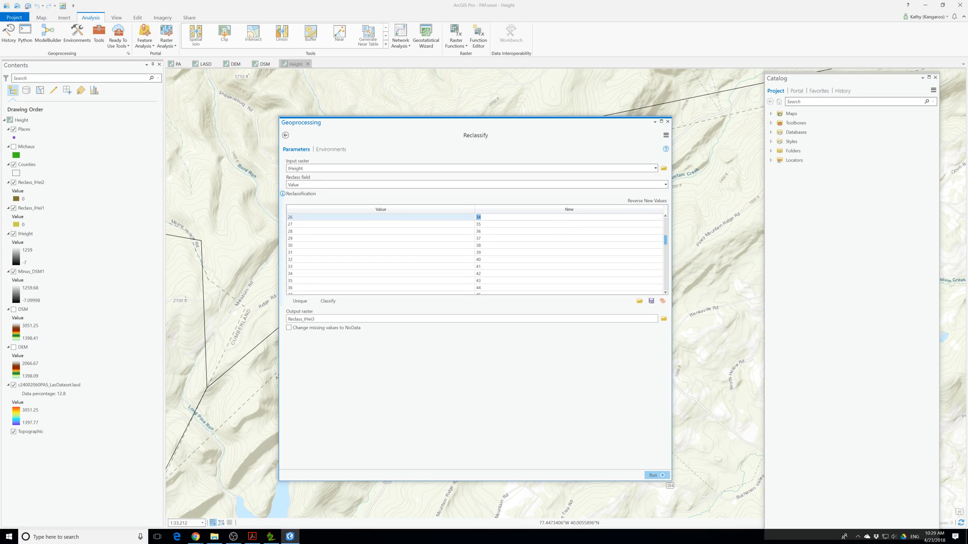
pyautogui.scroll(4, 586, 210)
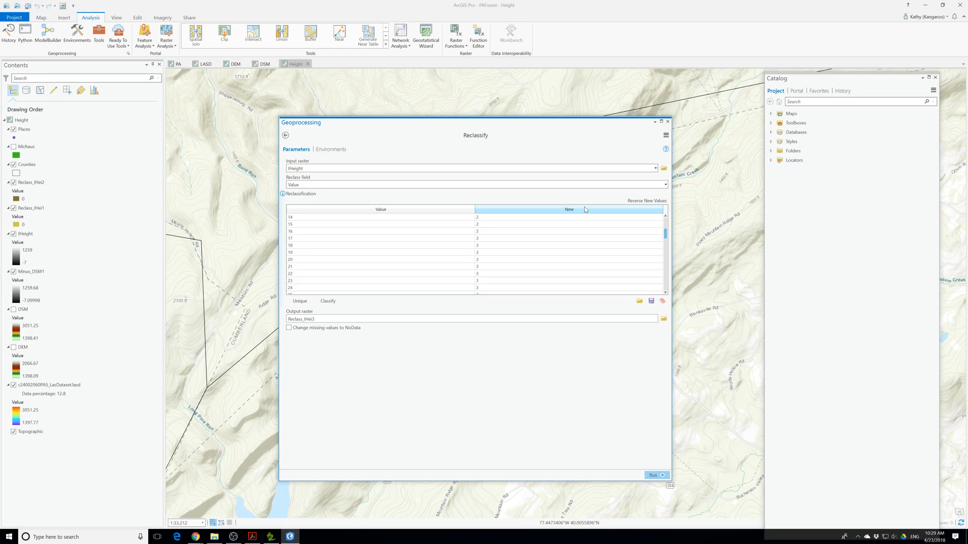
pyautogui.scroll(-2, 584, 208)
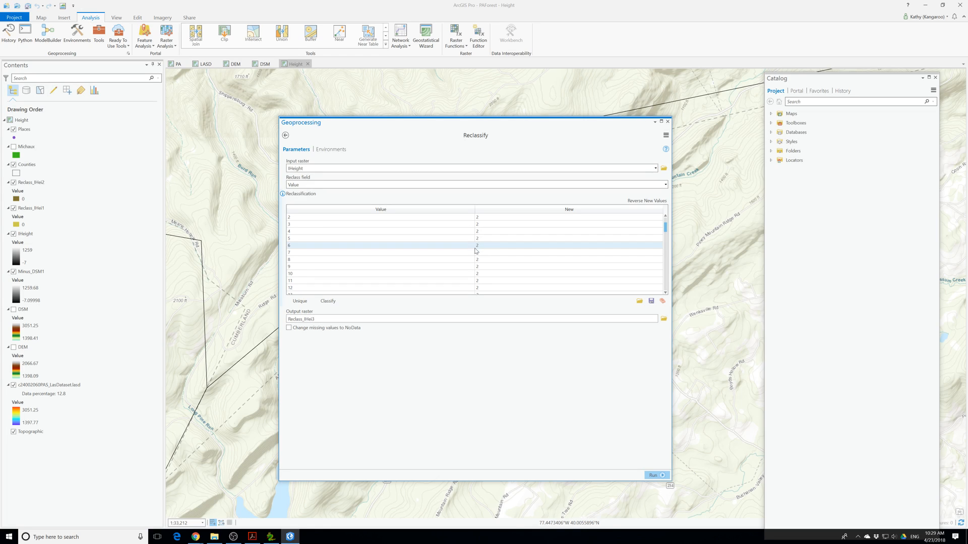
pyautogui.write('3')
pyautogui.click(476, 253)
pyautogui.write('3')
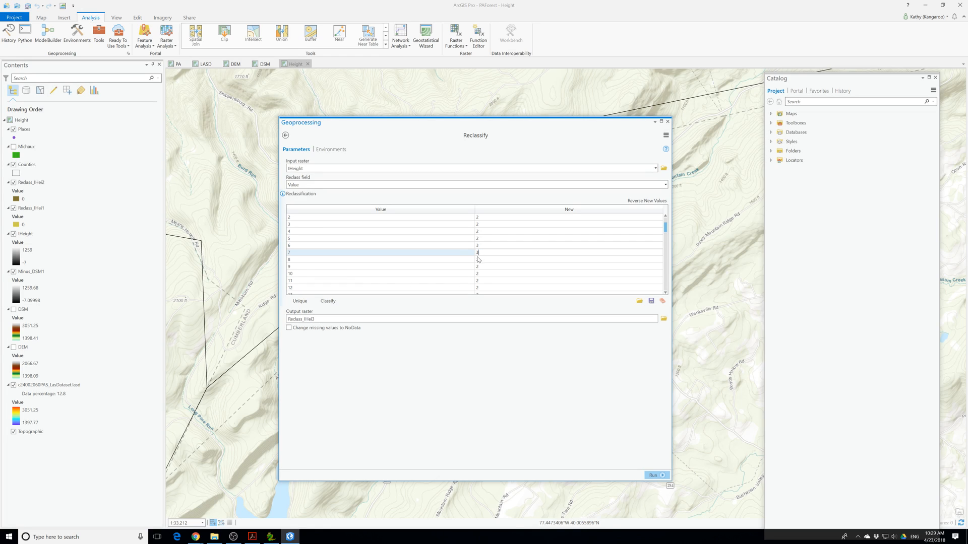
pyautogui.click(477, 260)
pyautogui.write('3')
pyautogui.click(478, 268)
pyautogui.write('3')
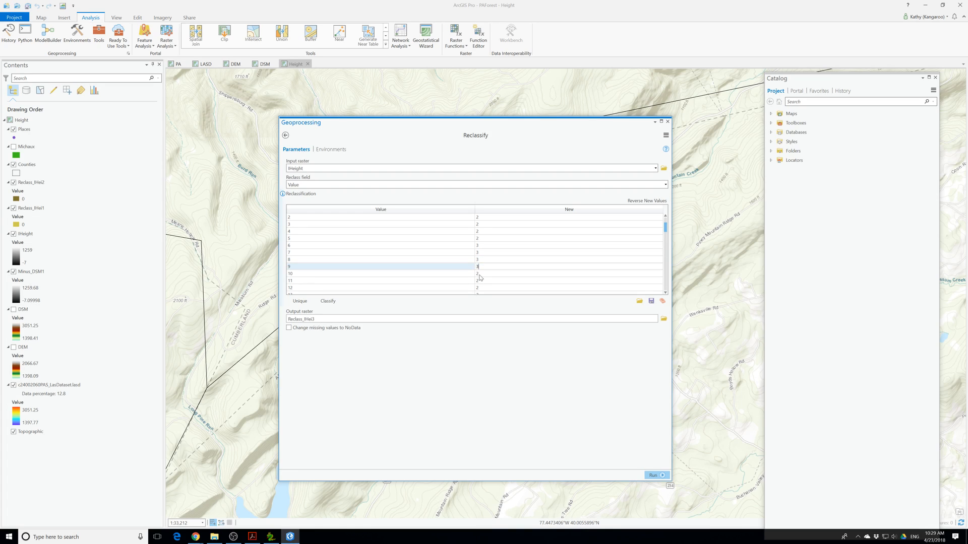
pyautogui.click(477, 275)
pyautogui.write('3')
pyautogui.click(478, 282)
pyautogui.write('3')
# Set the new class to 3 for the height values 12 through 14 in the reclassification table
pyautogui.scroll(-2, 481, 283)
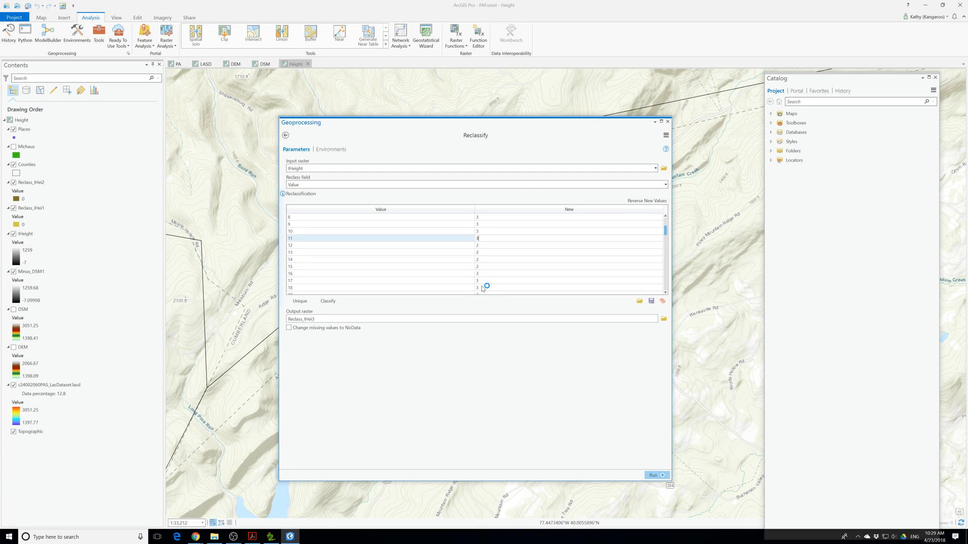
pyautogui.click(484, 246)
pyautogui.write('3')
pyautogui.click(480, 252)
pyautogui.write('3')
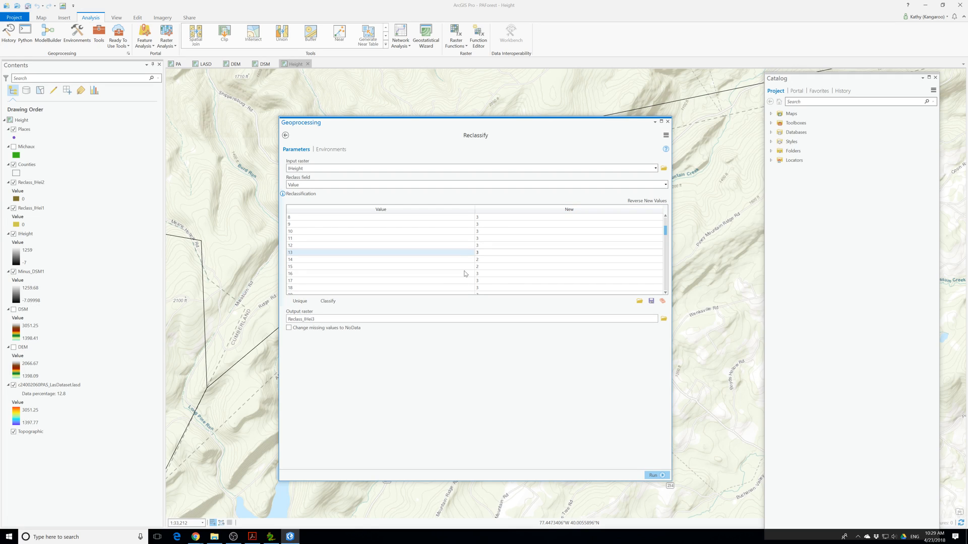
pyautogui.click(482, 260)
pyautogui.write('3')
# Set the new class to 4 for the height values 16 through 18, and to 3 for the value 15
pyautogui.click(474, 273)
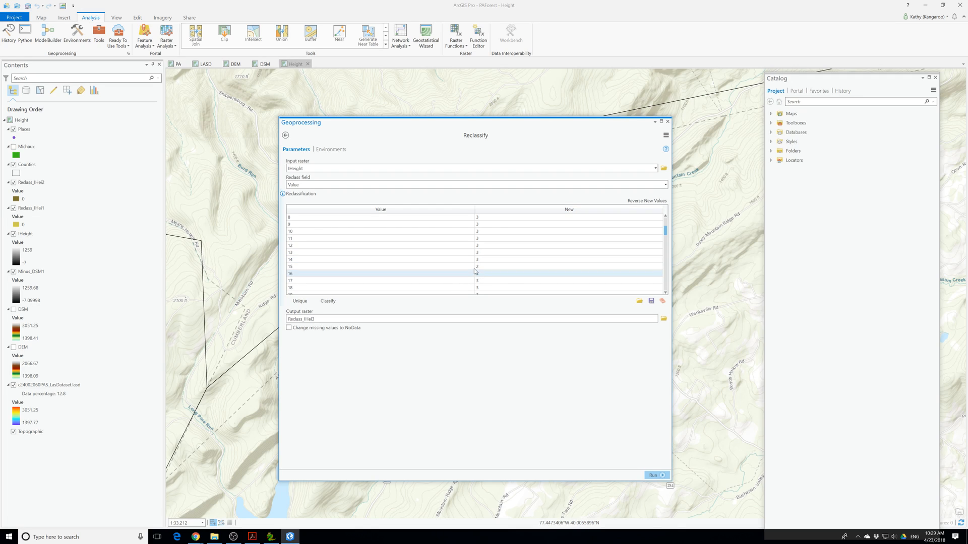
pyautogui.write('4')
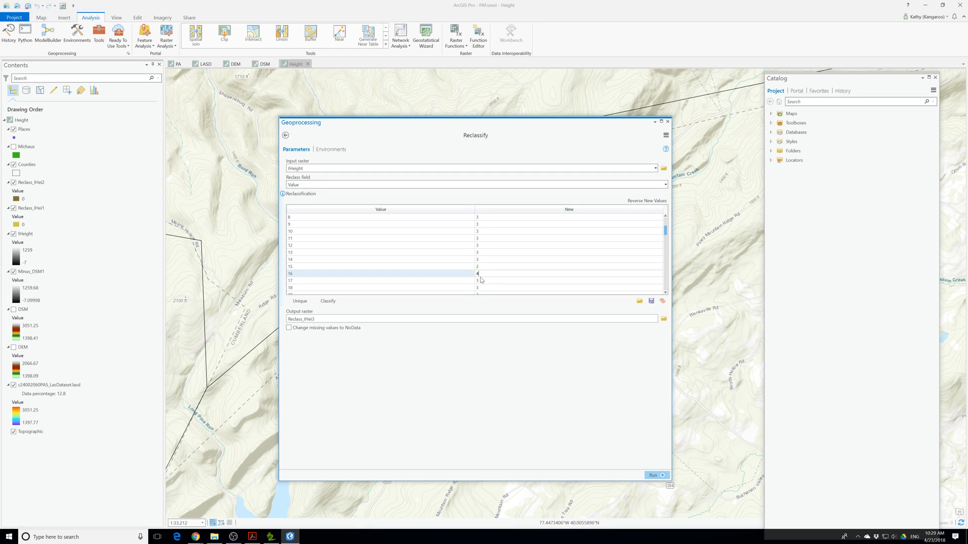
pyautogui.scroll(-1, 480, 279)
pyautogui.click(477, 260)
pyautogui.write('4')
pyautogui.click(479, 267)
pyautogui.write('4')
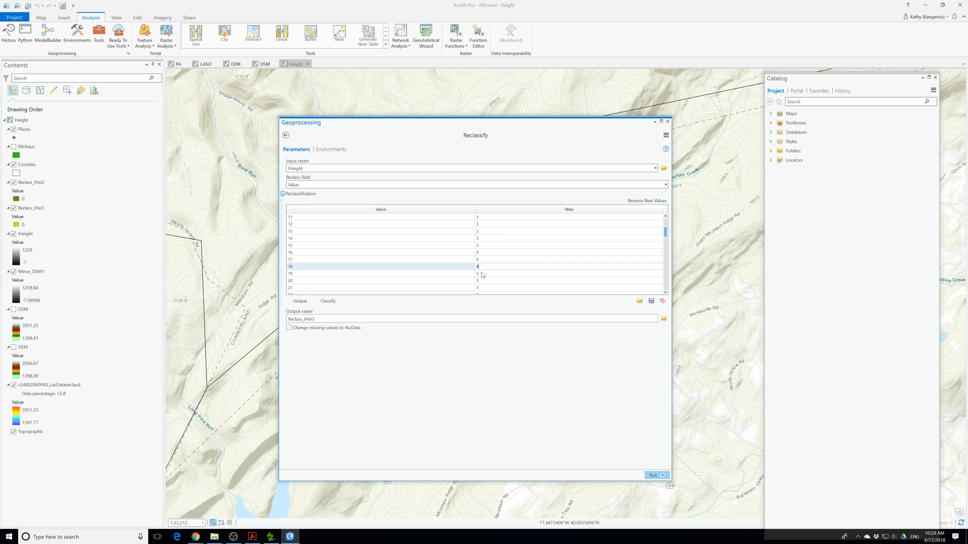
pyautogui.click(483, 247)
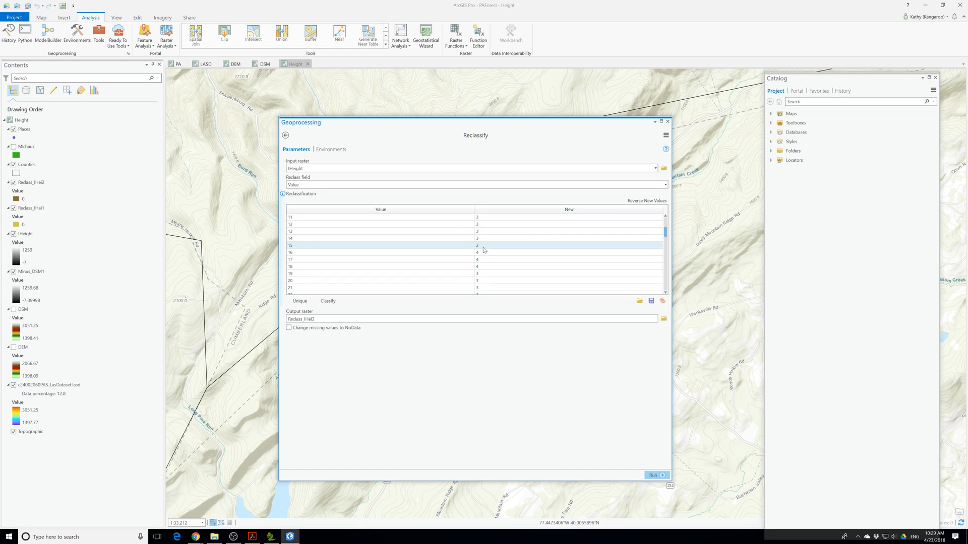
pyautogui.write('3')
# Set the new class to 4 for the height values 19 through 24 in the reclassification table
pyautogui.scroll(-1, 484, 256)
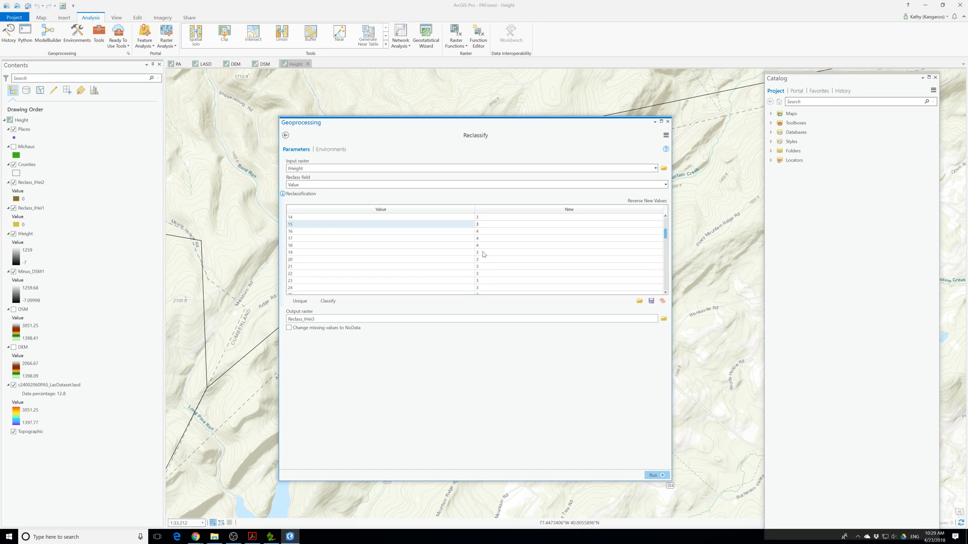
pyautogui.click(479, 255)
pyautogui.write('4')
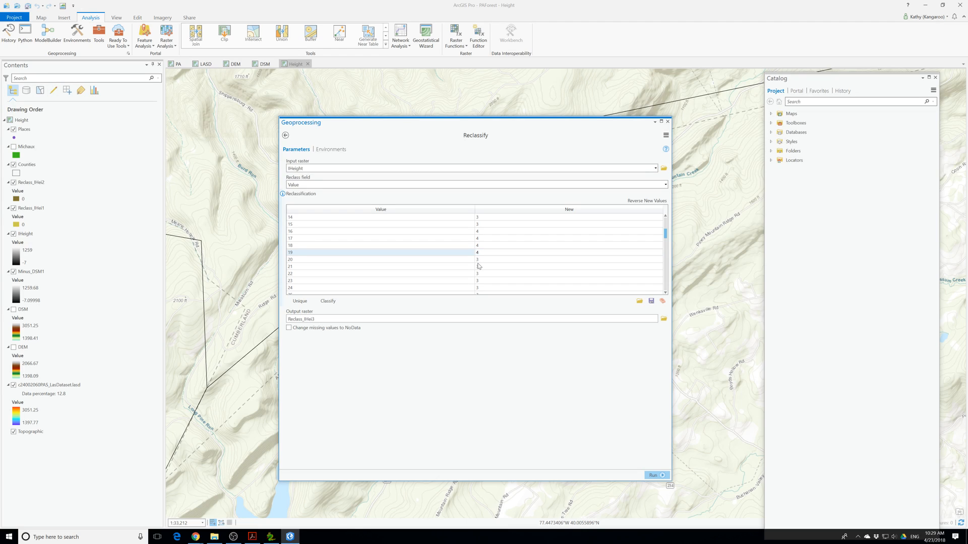
pyautogui.click(478, 260)
pyautogui.write('4')
pyautogui.click(479, 268)
pyautogui.write('4')
pyautogui.click(479, 275)
pyautogui.write('4')
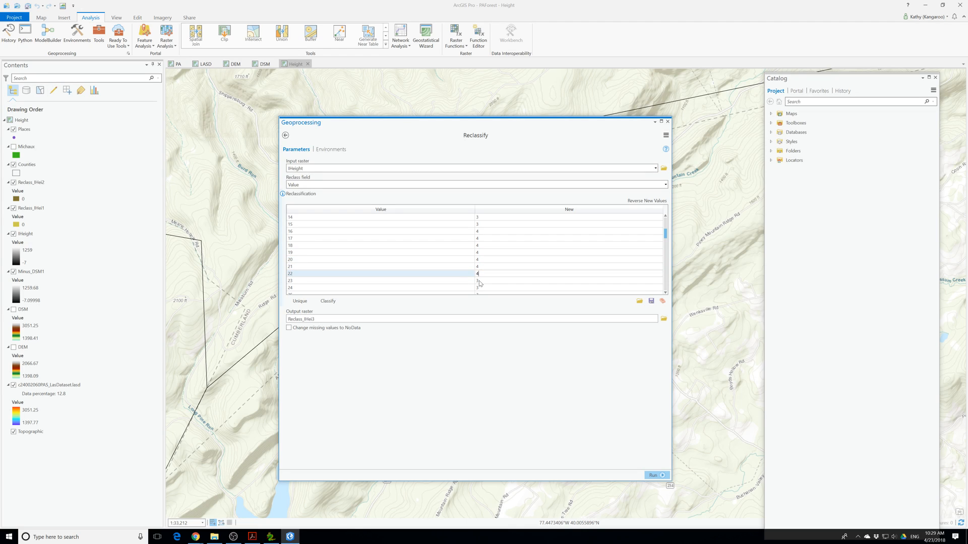
pyautogui.click(480, 281)
pyautogui.write('4')
pyautogui.click(480, 288)
pyautogui.write('4')
# Set the new class to 5 for the height values 25 through 28 in the reclassification table
pyautogui.scroll(-1, 480, 282)
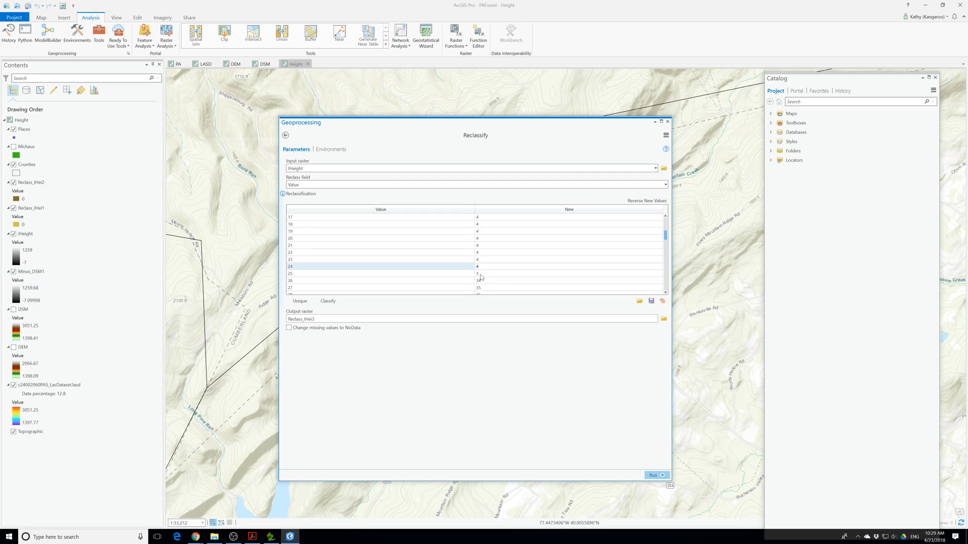
pyautogui.click(480, 275)
pyautogui.write('5')
pyautogui.click(482, 281)
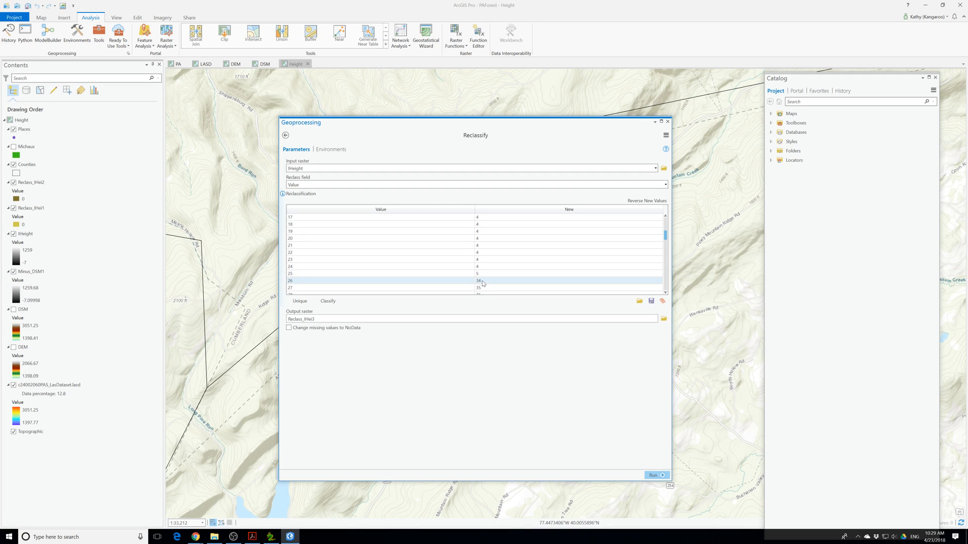
pyautogui.write('5')
pyautogui.click(482, 288)
pyautogui.scroll(-2, 482, 287)
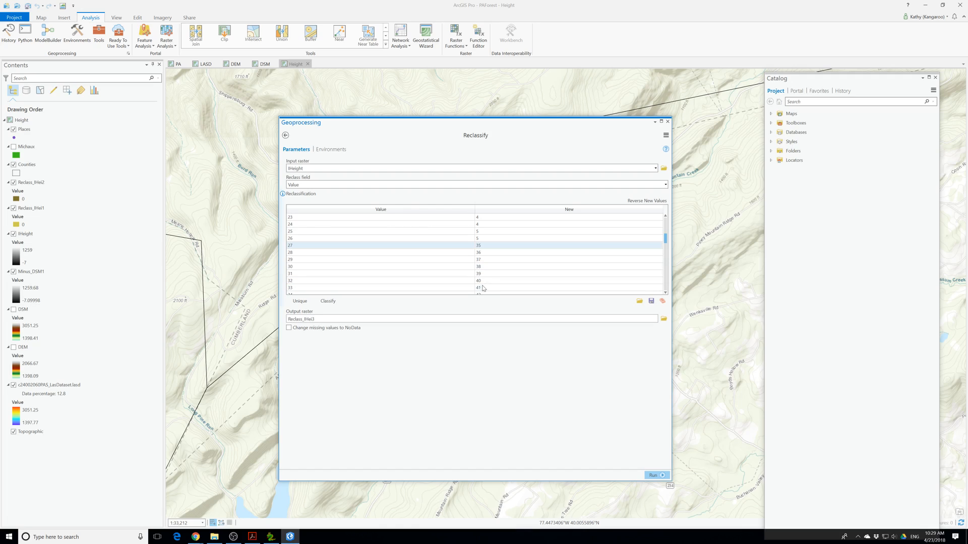
pyautogui.write('5')
pyautogui.click(486, 253)
pyautogui.write('5')
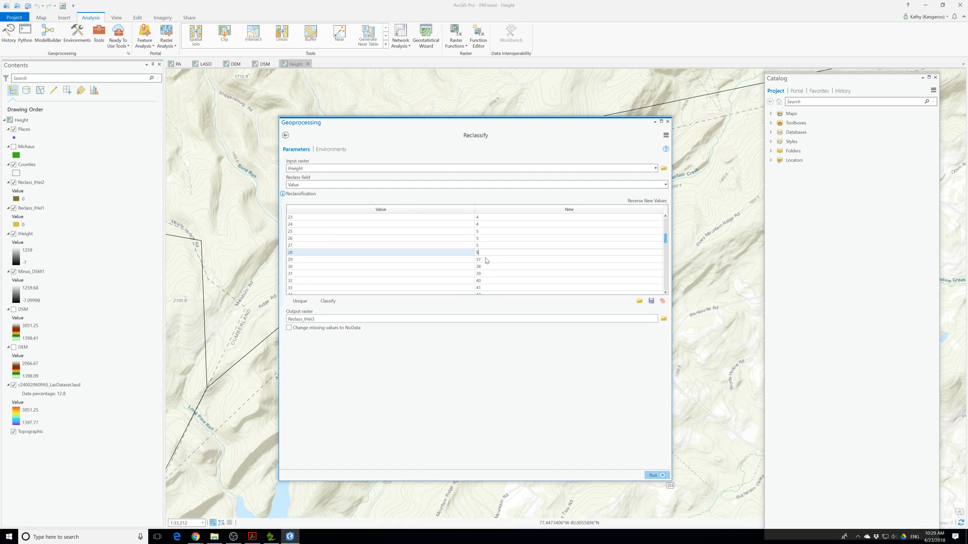
# Set the new class to 5 for the height values 29 through 32 in the reclassification table
pyautogui.click(486, 260)
pyautogui.write('5')
pyautogui.click(486, 268)
pyautogui.write('5')
pyautogui.click(484, 274)
pyautogui.write('5')
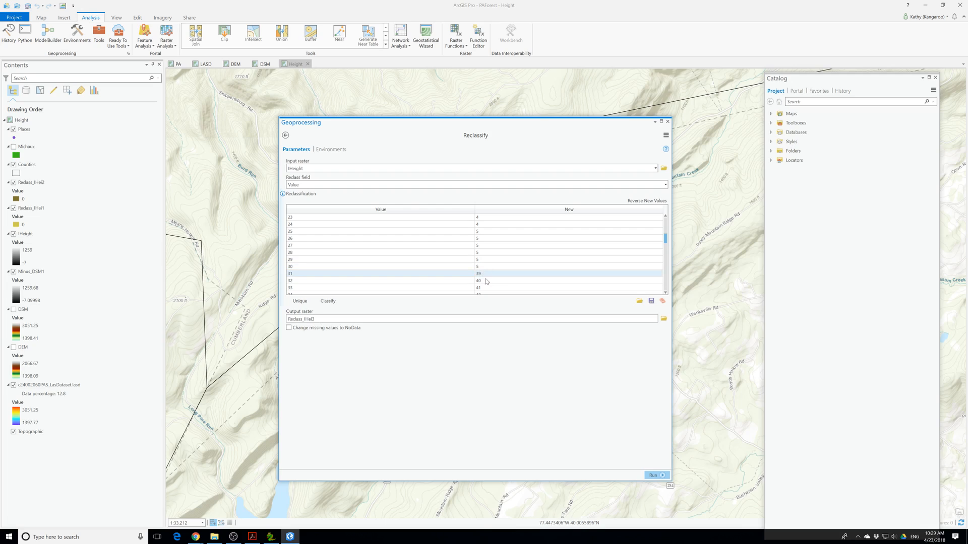
pyautogui.click(482, 281)
pyautogui.write('5')
# Set the new class to 5 for the height values 33 through 38 in the reclassification table
pyautogui.scroll(-1, 483, 284)
pyautogui.scroll(-1, 483, 285)
pyautogui.click(485, 246)
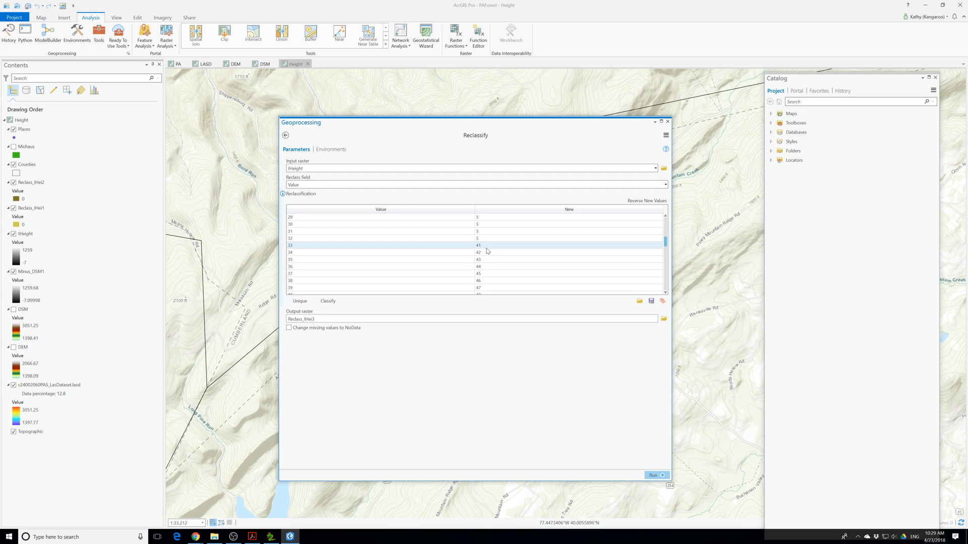
pyautogui.write('5')
pyautogui.click(486, 252)
pyautogui.write('5')
pyautogui.click(487, 259)
pyautogui.write('5')
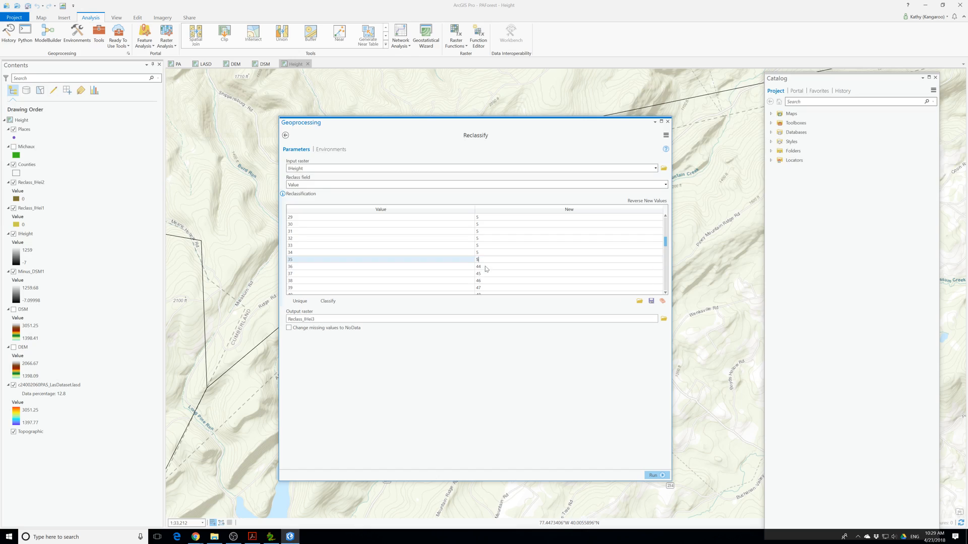
pyautogui.click(487, 267)
pyautogui.write('5')
pyautogui.click(489, 275)
pyautogui.write('5')
pyautogui.click(488, 282)
pyautogui.write('5')
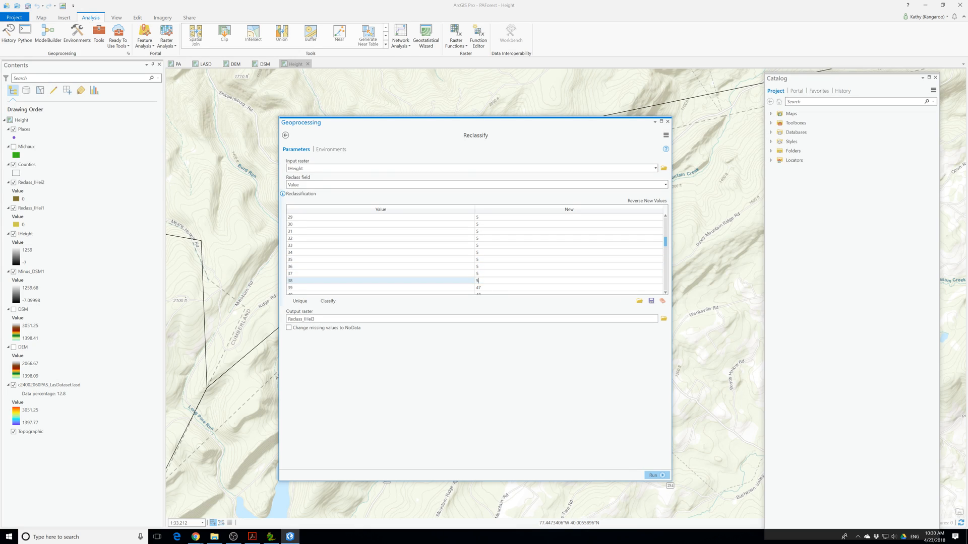
# Set the new class to 5 for the height values 39 through 45 in the reclassification table
pyautogui.scroll(-2, 487, 283)
pyautogui.click(489, 247)
pyautogui.write('5')
pyautogui.click(489, 253)
pyautogui.write('5')
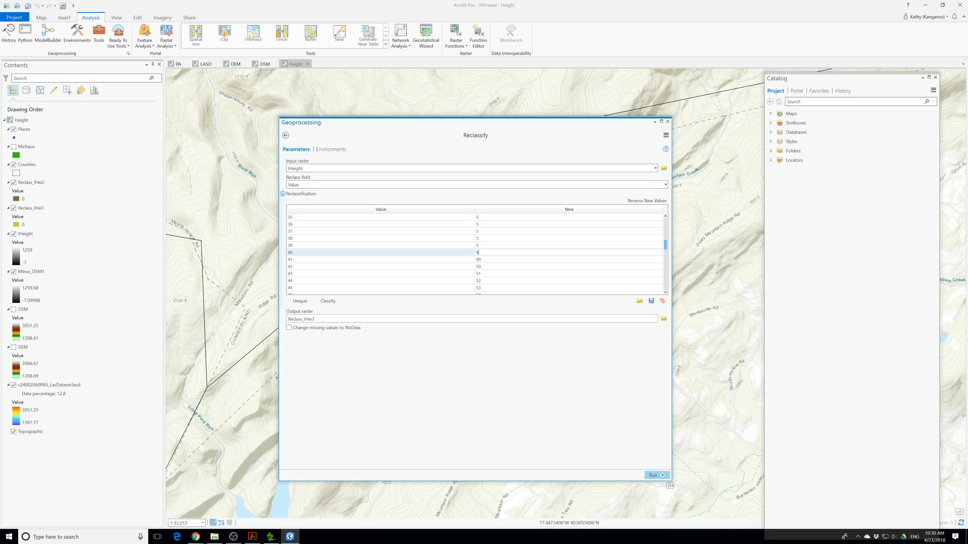
pyautogui.click(486, 259)
pyautogui.write('5')
pyautogui.click(486, 267)
pyautogui.write('5')
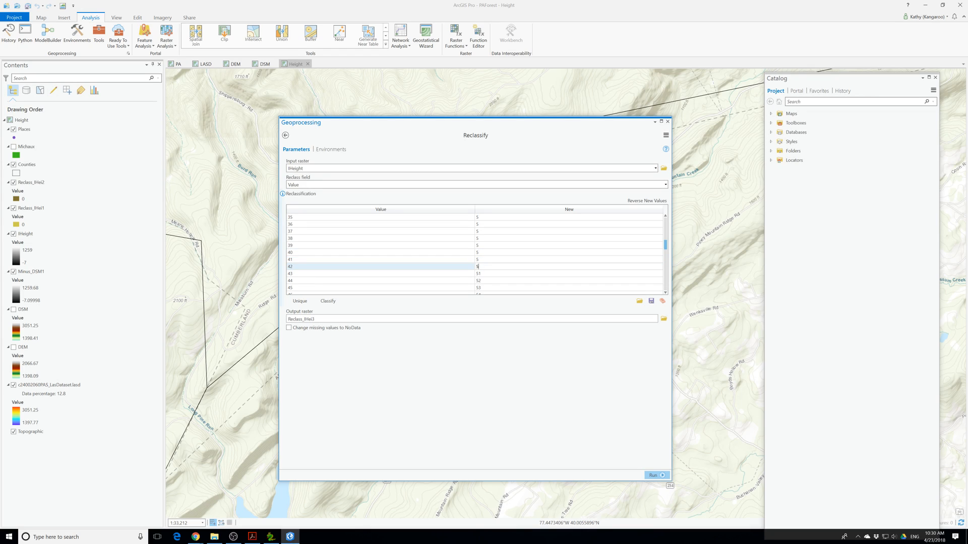
pyautogui.click(485, 274)
pyautogui.write('5')
pyautogui.click(485, 281)
pyautogui.write('5')
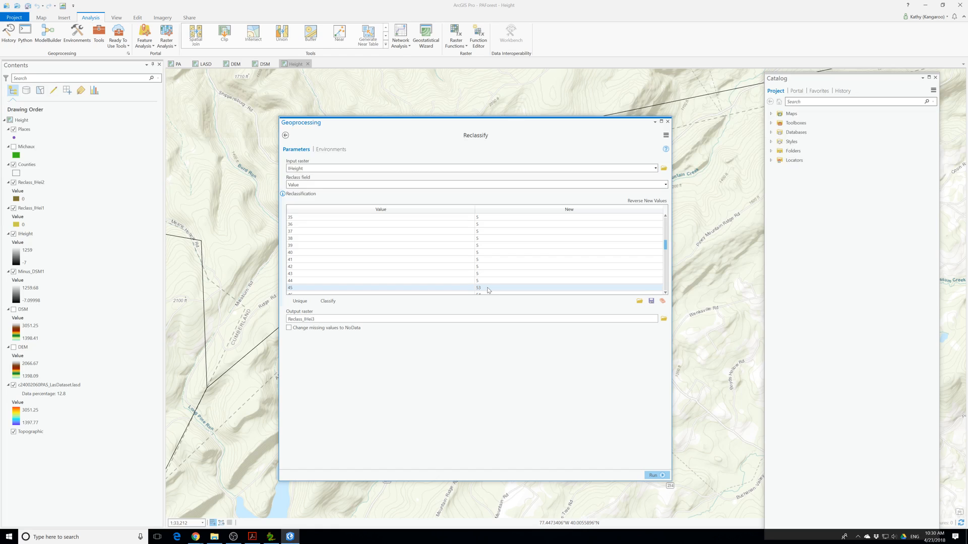
pyautogui.click(484, 289)
pyautogui.write('5')
# Set the new class to 5 for the height values 46 through 51 in the reclassification table
pyautogui.scroll(-2, 484, 291)
pyautogui.click(486, 253)
pyautogui.write('5')
pyautogui.click(486, 259)
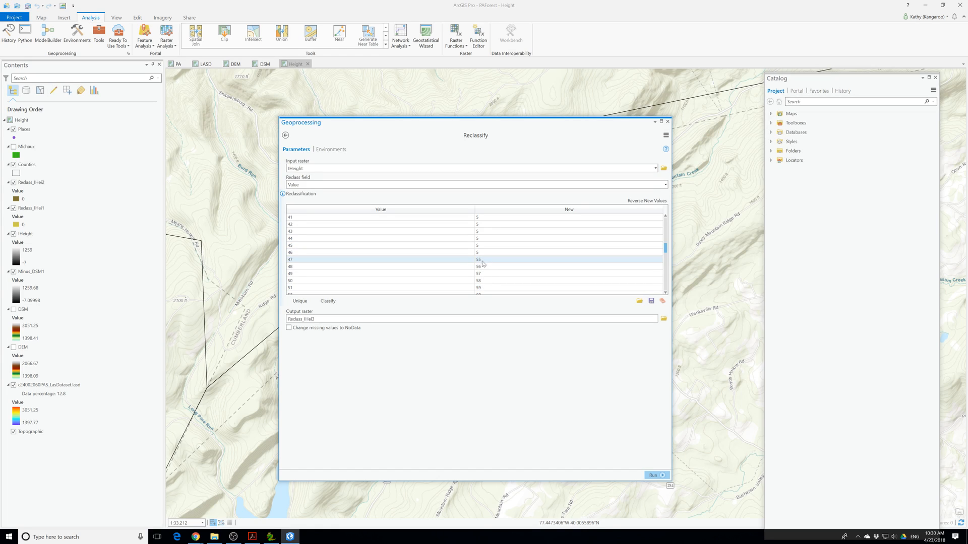
pyautogui.write('5')
pyautogui.click(485, 267)
pyautogui.write('5')
pyautogui.click(486, 274)
pyautogui.write('5')
pyautogui.click(485, 281)
pyautogui.write('5')
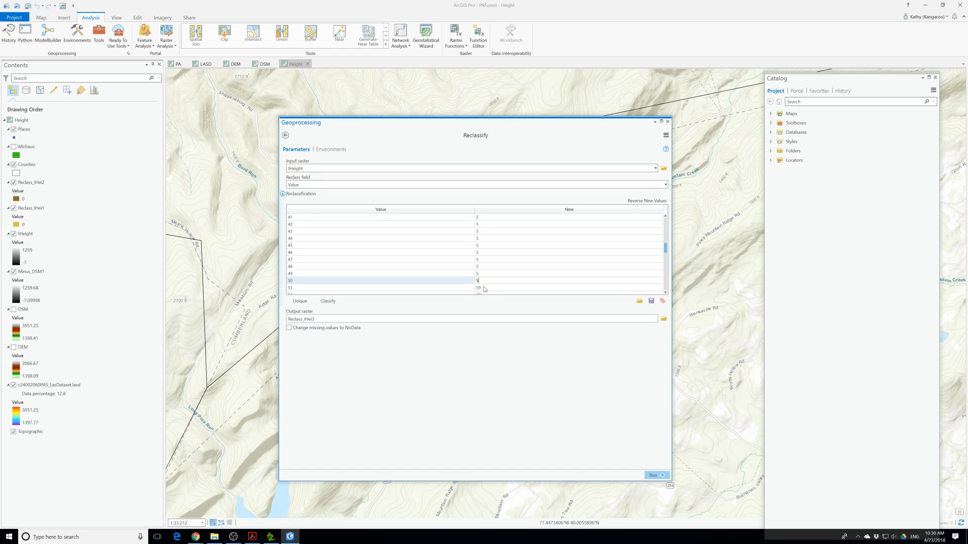
pyautogui.click(485, 288)
pyautogui.write('5')
# Set the new class to 5 for the height values 52 through 57 in the reclassification table
pyautogui.scroll(-1, 483, 292)
pyautogui.scroll(-1, 483, 292)
pyautogui.click(486, 252)
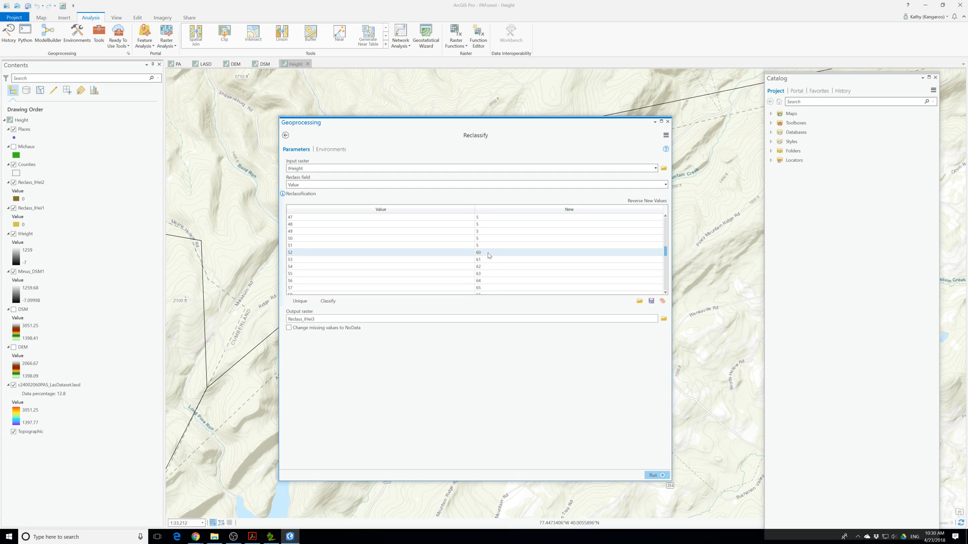
pyautogui.write('5')
pyautogui.click(486, 259)
pyautogui.write('5')
pyautogui.click(486, 267)
pyautogui.write('5')
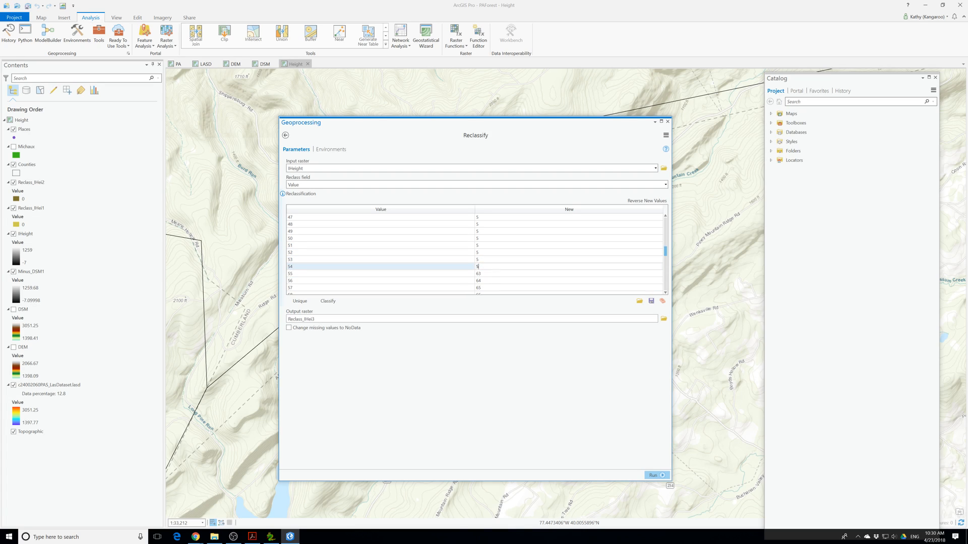
pyautogui.click(485, 273)
pyautogui.write('5')
pyautogui.click(485, 281)
pyautogui.write('5')
pyautogui.click(486, 288)
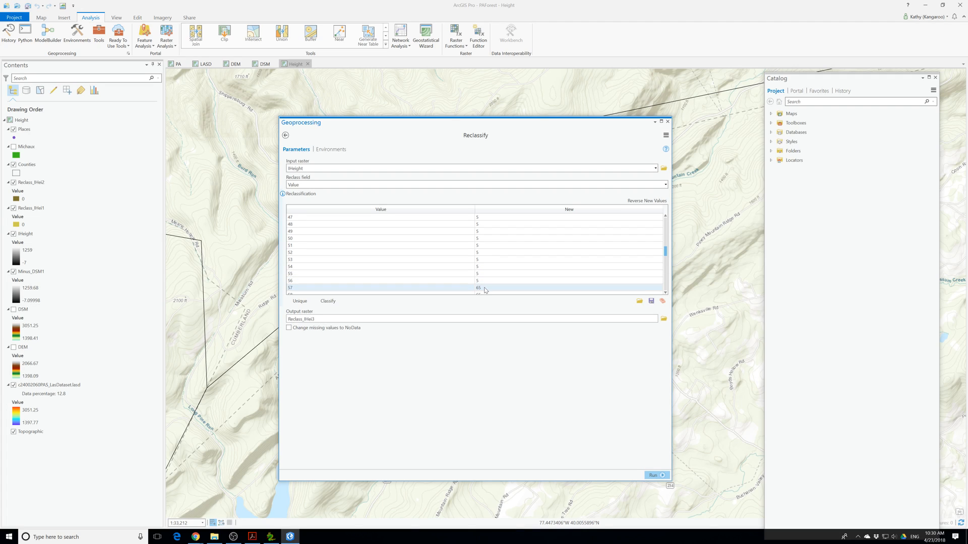
pyautogui.write('5')
# Set the new class to 5 for the height values 58 through 62 in the reclassification table
pyautogui.scroll(-2, 486, 290)
pyautogui.click(486, 253)
pyautogui.write('5')
pyautogui.click(486, 260)
pyautogui.write('5')
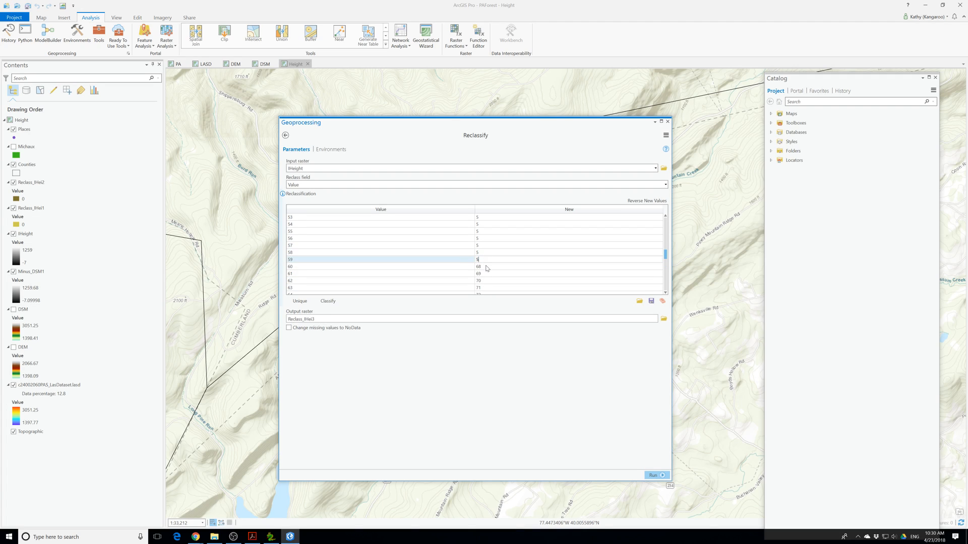
pyautogui.click(486, 267)
pyautogui.write('5')
pyautogui.click(486, 274)
pyautogui.write('5')
pyautogui.click(486, 281)
pyautogui.write('5')
# Set the new class to 5 for the height values 63 through 69 in the reclassification table
pyautogui.scroll(-2, 486, 260)
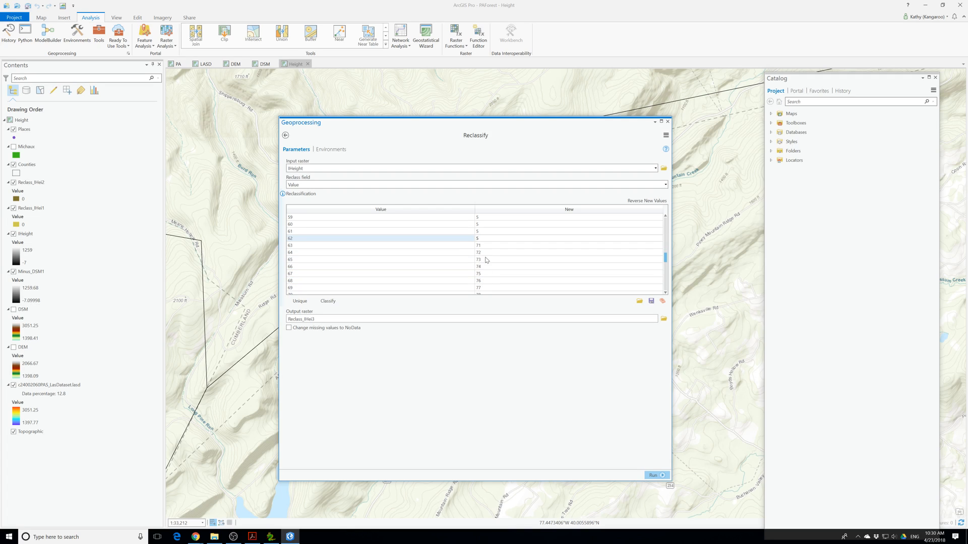
pyautogui.click(487, 245)
pyautogui.write('5')
pyautogui.click(487, 253)
pyautogui.write('5')
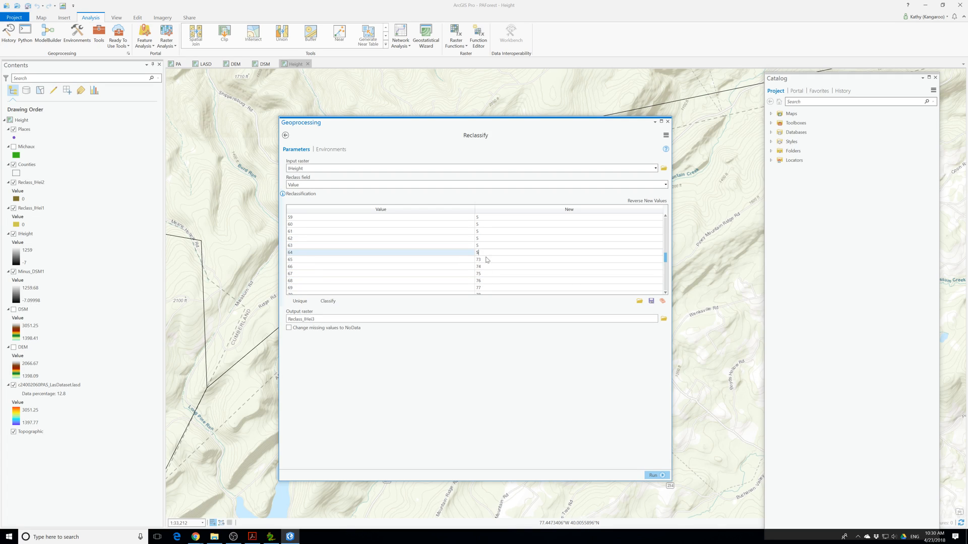
pyautogui.click(487, 260)
pyautogui.write('5')
pyautogui.click(486, 267)
pyautogui.write('5')
pyautogui.click(485, 274)
pyautogui.write('5')
pyautogui.click(484, 281)
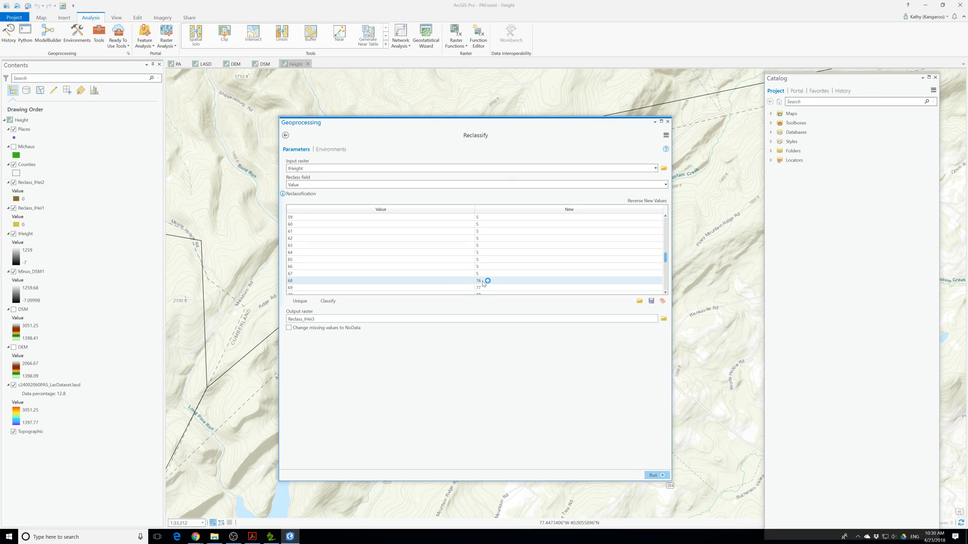
pyautogui.write('5')
pyautogui.click(487, 288)
pyautogui.write('5')
# Set the new class to 5 for the height values 70 through 75 in the reclassification table
pyautogui.scroll(-2, 486, 284)
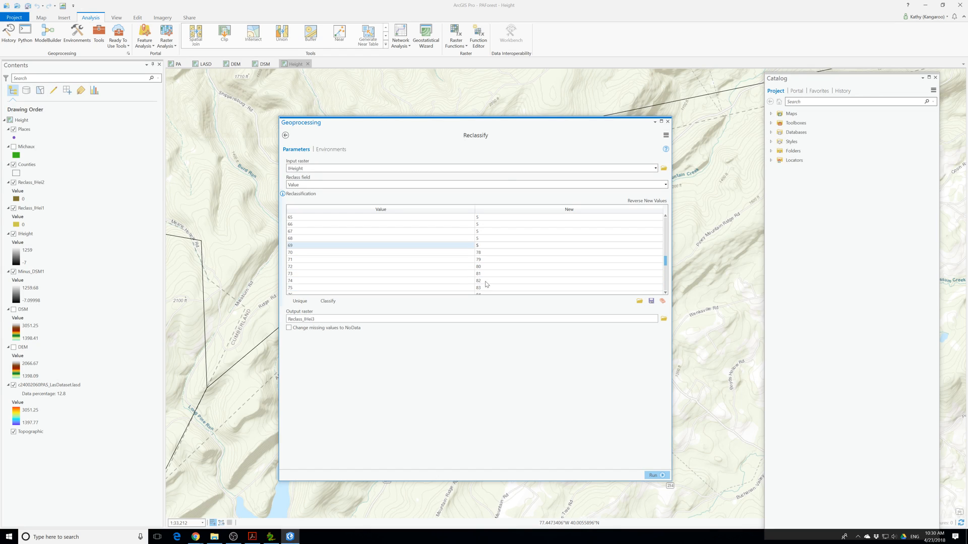
pyautogui.click(484, 253)
pyautogui.write('5')
pyautogui.click(485, 260)
pyautogui.write('5')
pyautogui.click(485, 267)
pyautogui.write('5')
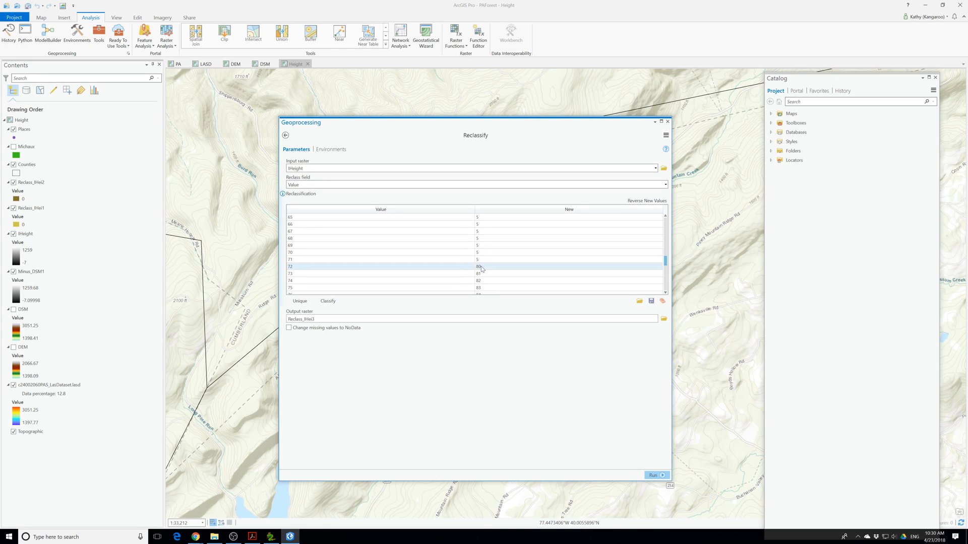
pyautogui.click(485, 274)
pyautogui.write('5')
pyautogui.click(484, 281)
pyautogui.write('5')
pyautogui.click(483, 288)
pyautogui.write('5')
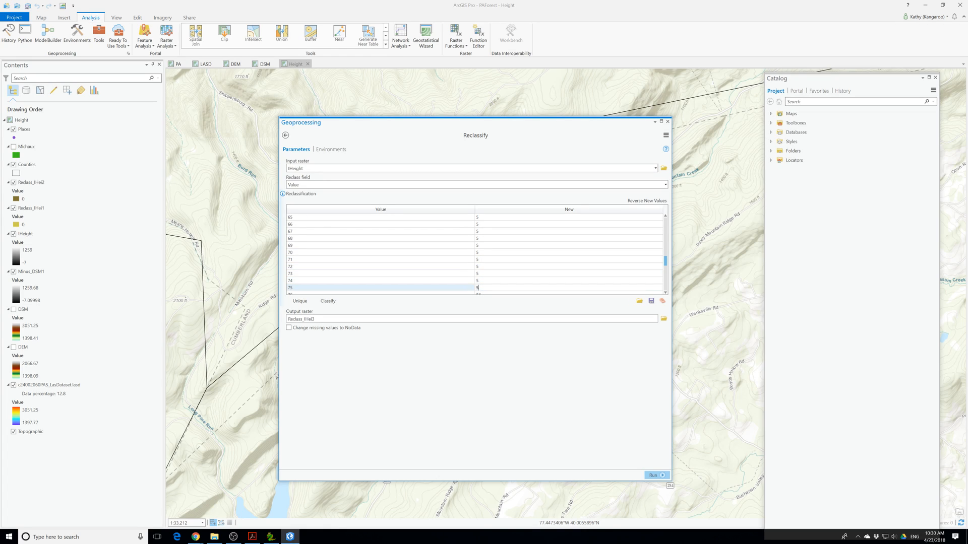
# Set the new class to 5 for the height values 76 through 81 in the reclassification table
pyautogui.scroll(-2, 483, 275)
pyautogui.click(483, 253)
pyautogui.write('5')
pyautogui.click(482, 259)
pyautogui.write('5')
pyautogui.click(482, 267)
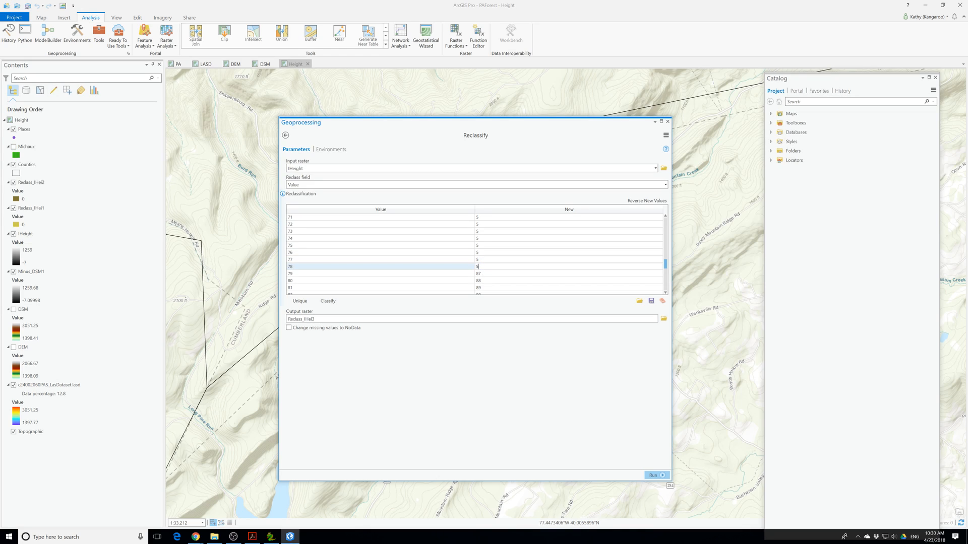
pyautogui.write('5')
pyautogui.click(480, 281)
pyautogui.click(481, 275)
pyautogui.write('5')
pyautogui.click(480, 281)
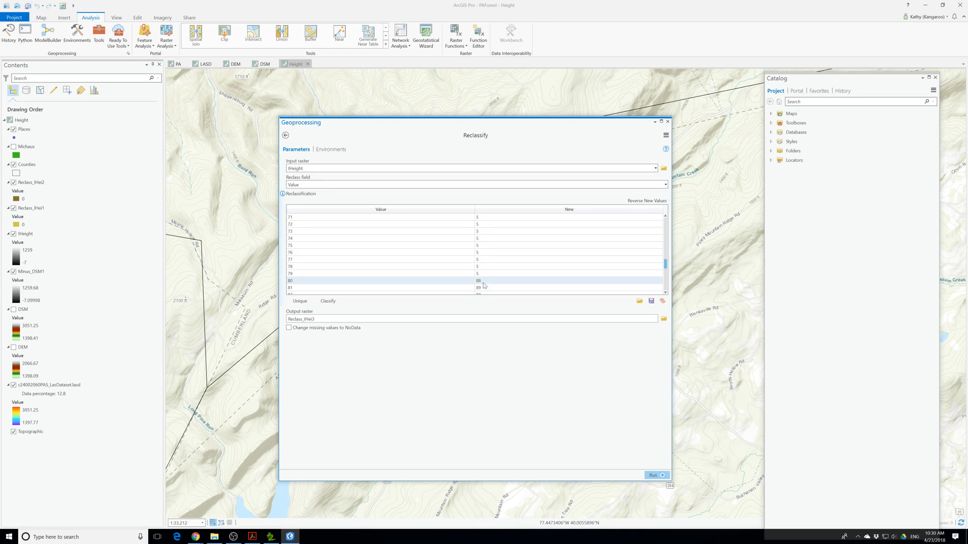
pyautogui.write('5')
pyautogui.click(478, 287)
pyautogui.write('5')
# Set the new class to 5 for the height values 82 through 86 in the reclassification table
pyautogui.scroll(-2, 486, 285)
pyautogui.click(482, 253)
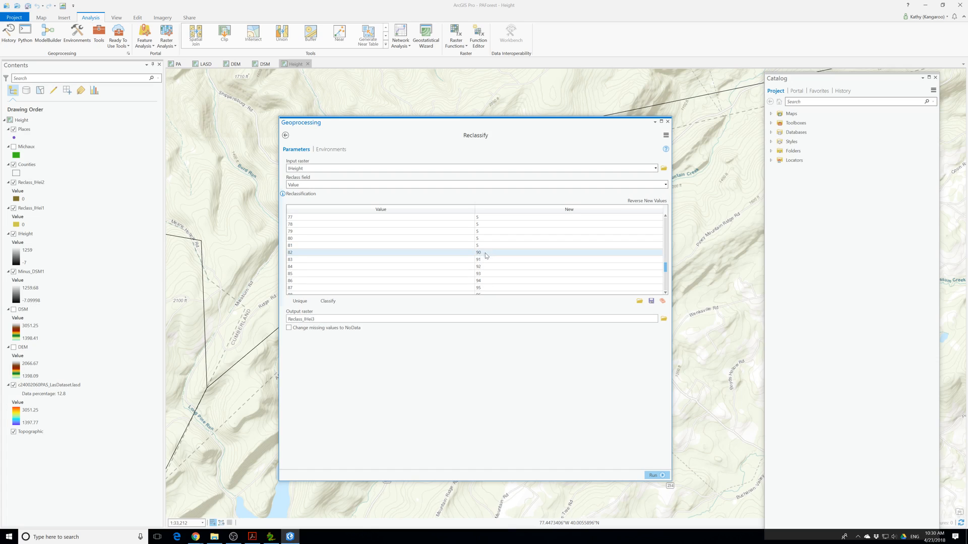
pyautogui.write('5')
pyautogui.click(482, 260)
pyautogui.write('5')
pyautogui.click(483, 267)
pyautogui.write('5')
pyautogui.click(484, 274)
pyautogui.write('5')
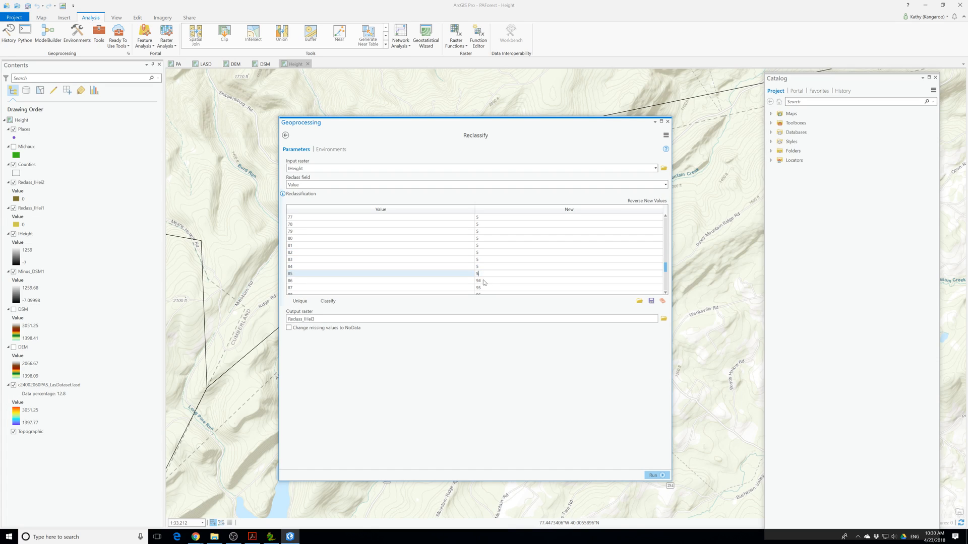
pyautogui.click(482, 280)
pyautogui.write('5')
# Set the new class to 5 for the height values 87 through 92 in the reclassification table
pyautogui.scroll(-2, 482, 288)
pyautogui.click(485, 246)
pyautogui.write('5')
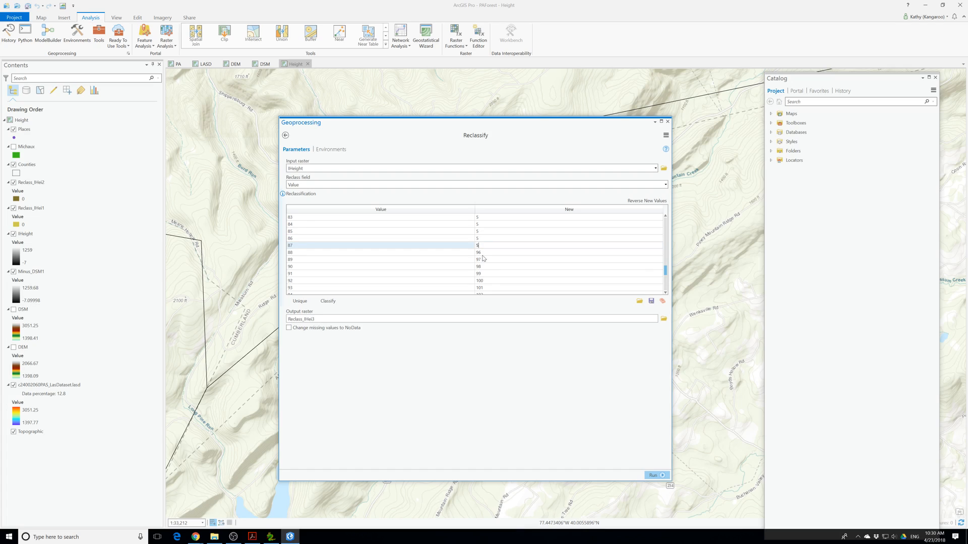
pyautogui.click(485, 253)
pyautogui.write('5')
pyautogui.click(484, 260)
pyautogui.write('5')
pyautogui.click(484, 267)
pyautogui.write('5')
pyautogui.click(484, 274)
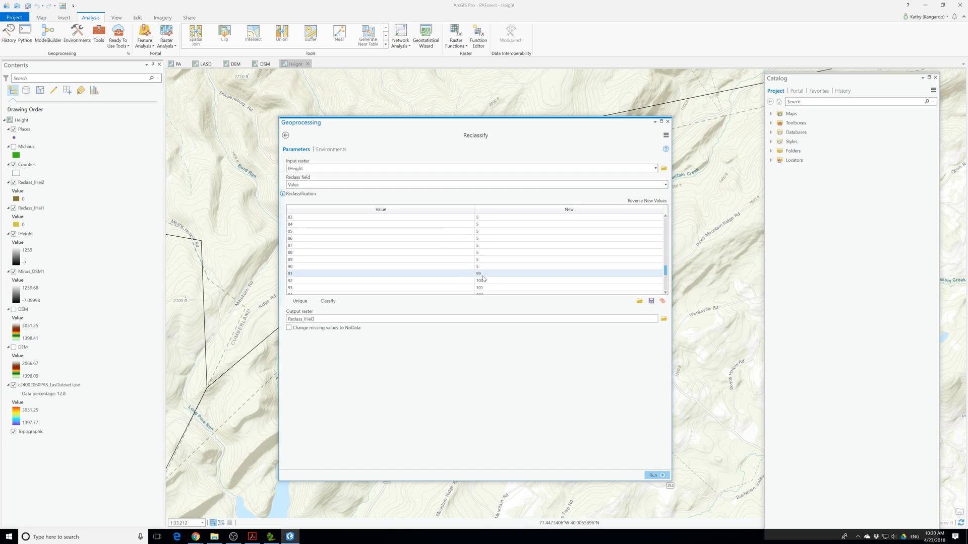
pyautogui.write('5')
pyautogui.click(484, 281)
pyautogui.write('5')
# Set the new class to 5 for the height values 93 through 98 in the reclassification table
pyautogui.scroll(-2, 486, 267)
pyautogui.click(484, 246)
pyautogui.write('5')
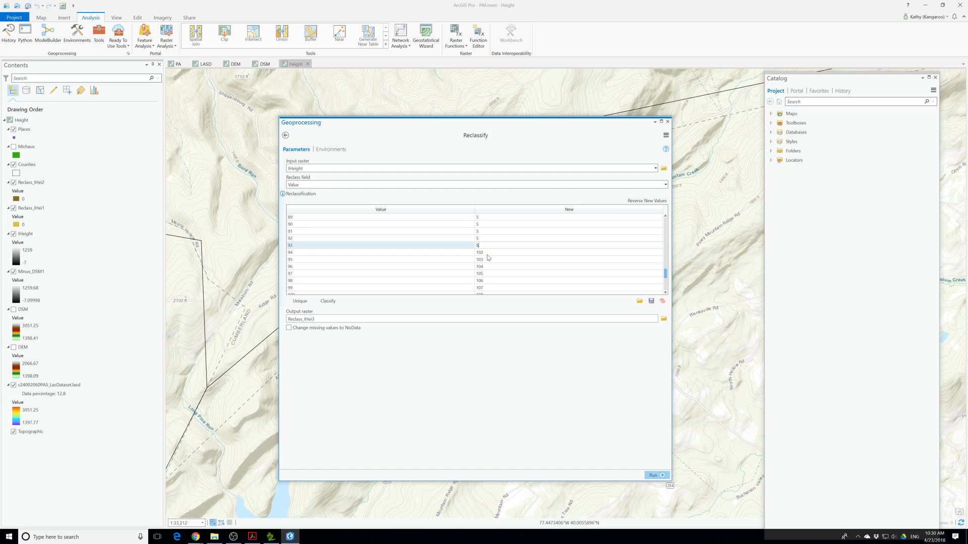
pyautogui.click(484, 252)
pyautogui.write('5')
pyautogui.click(484, 259)
pyautogui.write('5')
pyautogui.click(483, 267)
pyautogui.write('5')
pyautogui.click(484, 274)
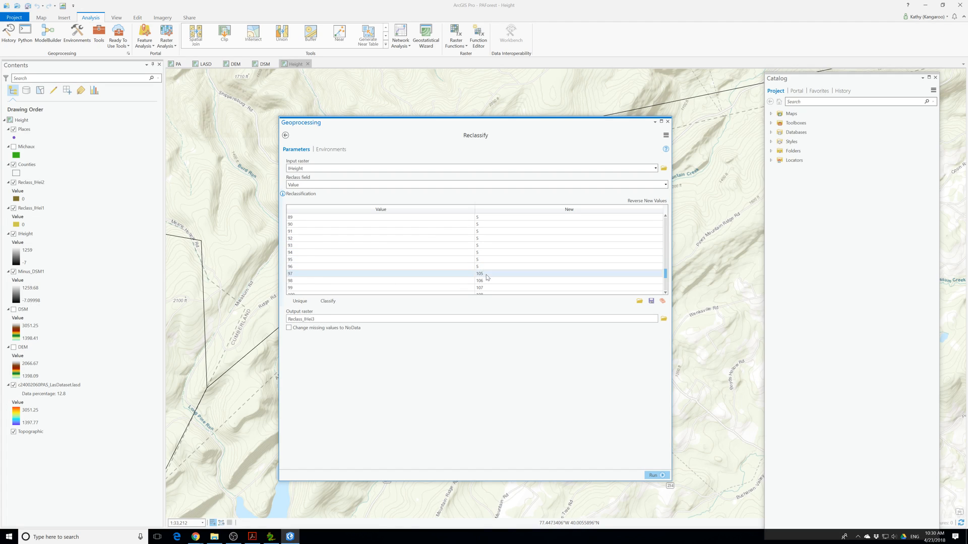
pyautogui.write('5')
pyautogui.click(484, 281)
pyautogui.write('5')
# Set the new class to 5 for the height values 99 through 104 in the reclassification table
pyautogui.scroll(-2, 490, 255)
pyautogui.click(488, 253)
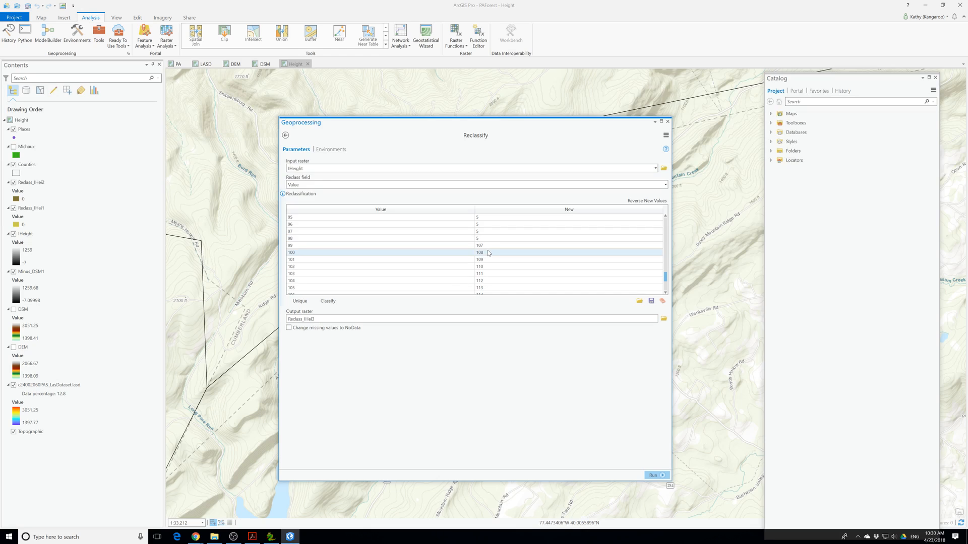
pyautogui.click(487, 246)
pyautogui.write('5')
pyautogui.click(486, 252)
pyautogui.write('5')
pyautogui.click(485, 259)
pyautogui.write('5')
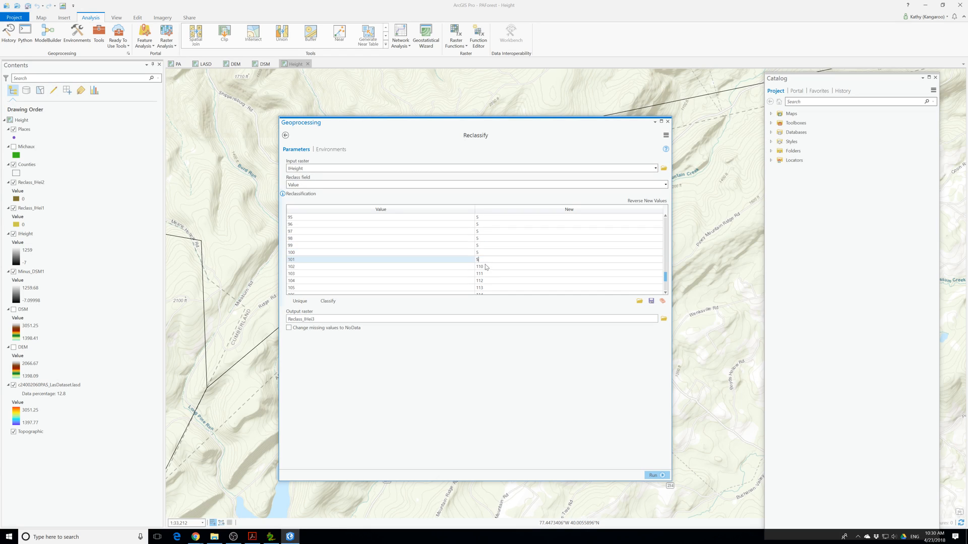
pyautogui.click(484, 266)
pyautogui.write('5')
pyautogui.click(484, 274)
pyautogui.write('5')
pyautogui.click(485, 281)
pyautogui.write('5')
# Set the new class to 5 for the height values 105 through 110 in the reclassification table
pyautogui.scroll(-2, 489, 271)
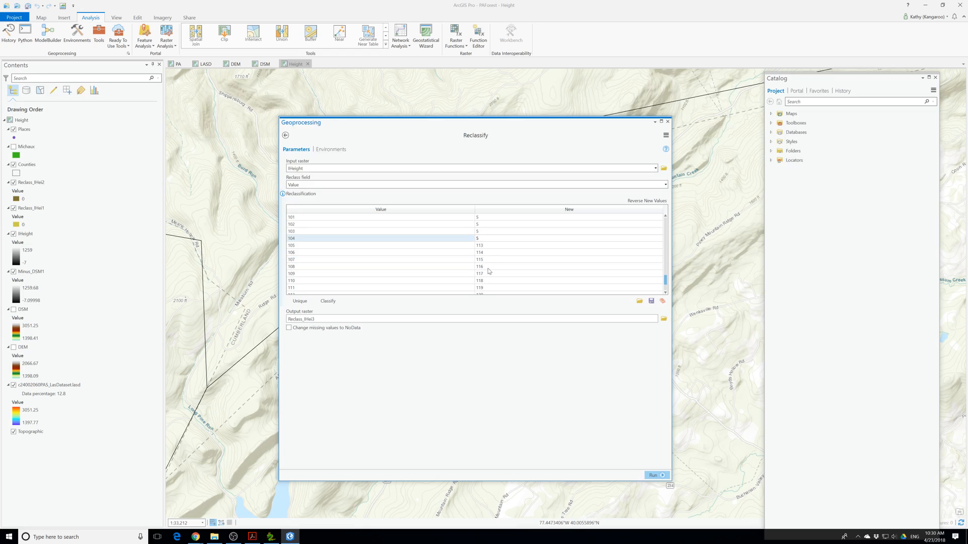
pyautogui.click(486, 245)
pyautogui.write('5')
pyautogui.click(485, 252)
pyautogui.write('5')
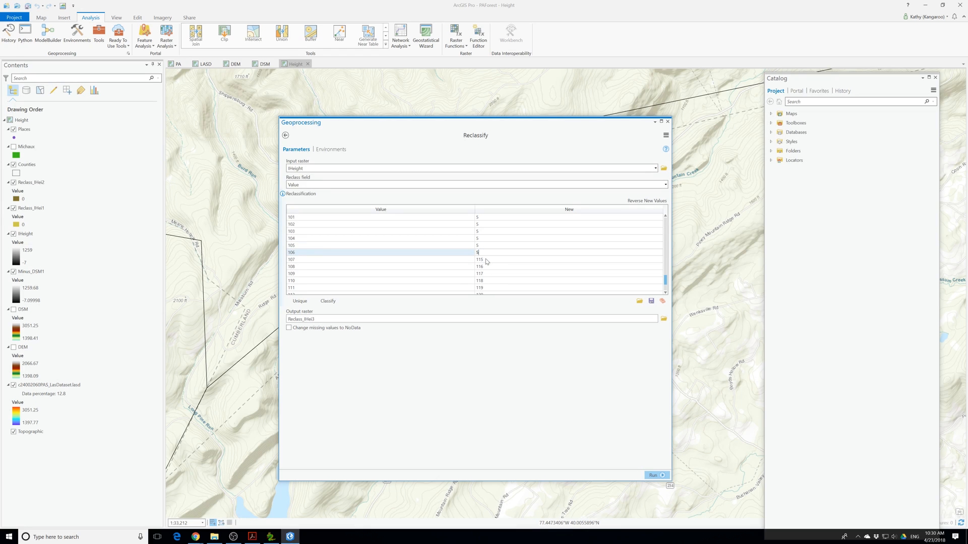
pyautogui.click(484, 259)
pyautogui.write('5')
pyautogui.click(484, 267)
pyautogui.write('5')
pyautogui.click(484, 274)
pyautogui.write('5')
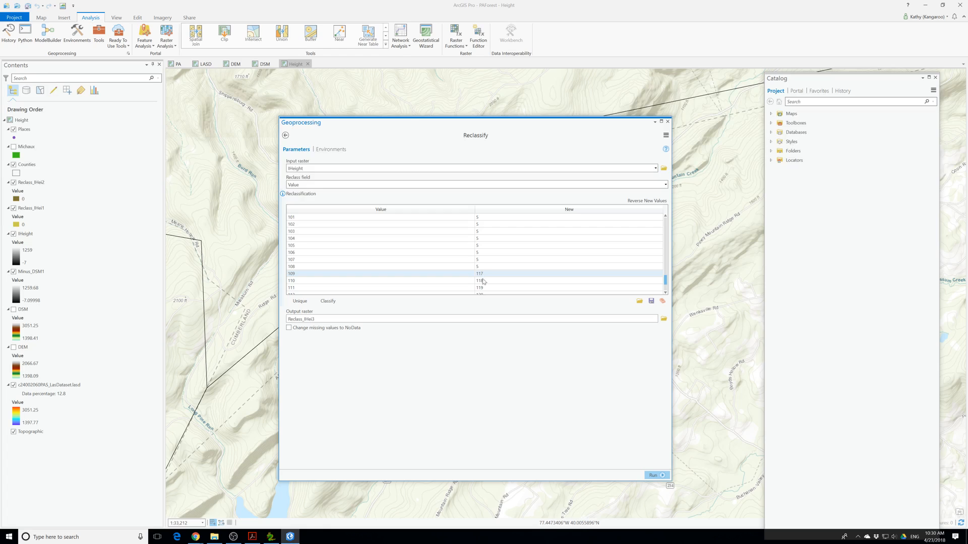
pyautogui.click(484, 281)
pyautogui.write('5')
# Set the new class to 5 for the height values 111, 112, 113, 115, 118, 175 and 176
pyautogui.scroll(-2, 484, 267)
pyautogui.click(484, 245)
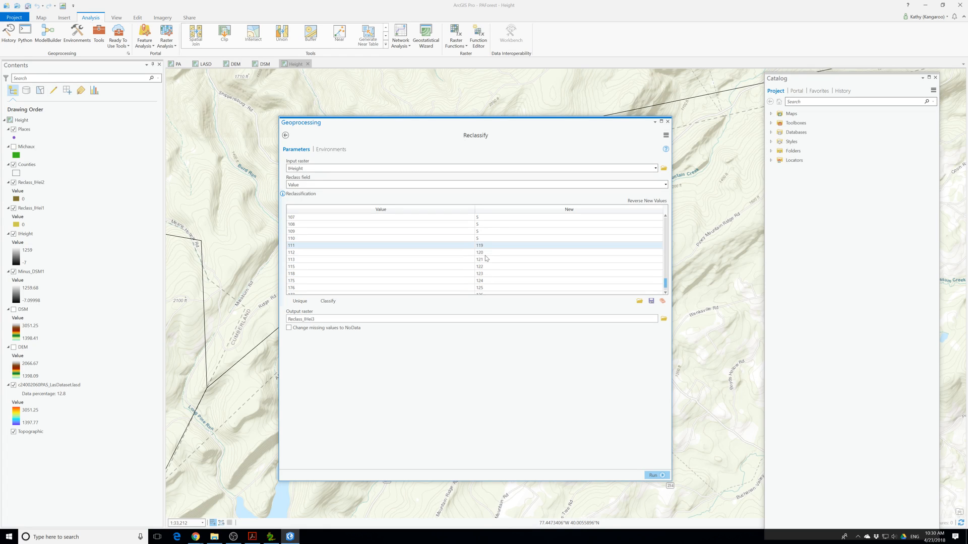
pyautogui.write('5')
pyautogui.click(482, 253)
pyautogui.write('5')
pyautogui.click(483, 259)
pyautogui.write('5')
pyautogui.click(484, 266)
pyautogui.write('5')
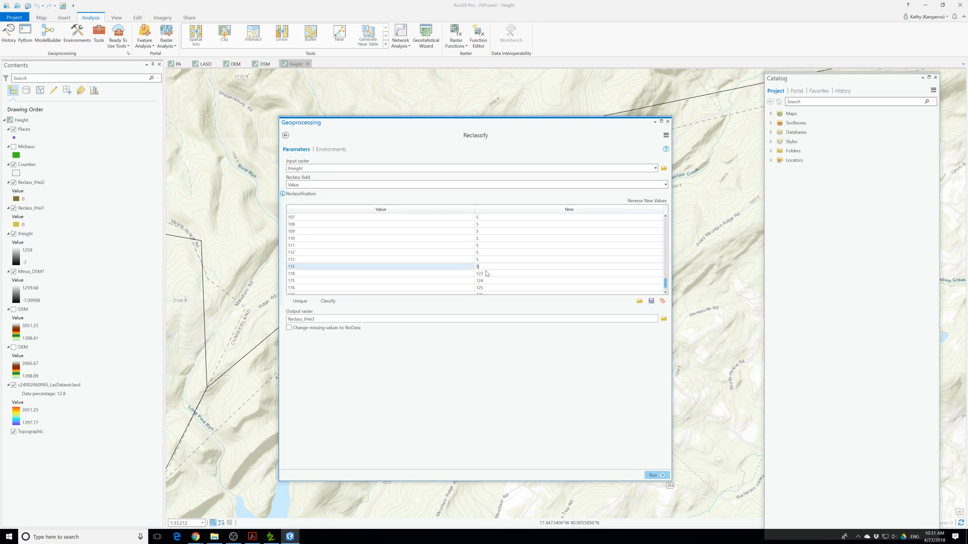
pyautogui.click(485, 274)
pyautogui.write('5')
pyautogui.click(484, 281)
pyautogui.write('5')
pyautogui.click(481, 288)
pyautogui.write('5')
# Set the new class to 5 for the height values 177, 178 and 1259, and run the Reclassify tool
pyautogui.scroll(-2, 481, 288)
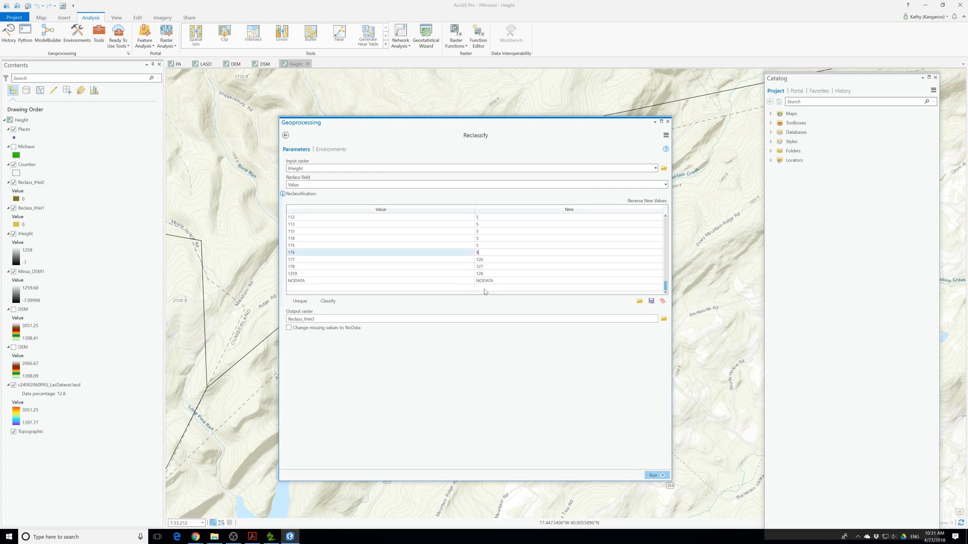
pyautogui.click(489, 260)
pyautogui.write('5')
pyautogui.click(485, 267)
pyautogui.write('5')
pyautogui.click(485, 274)
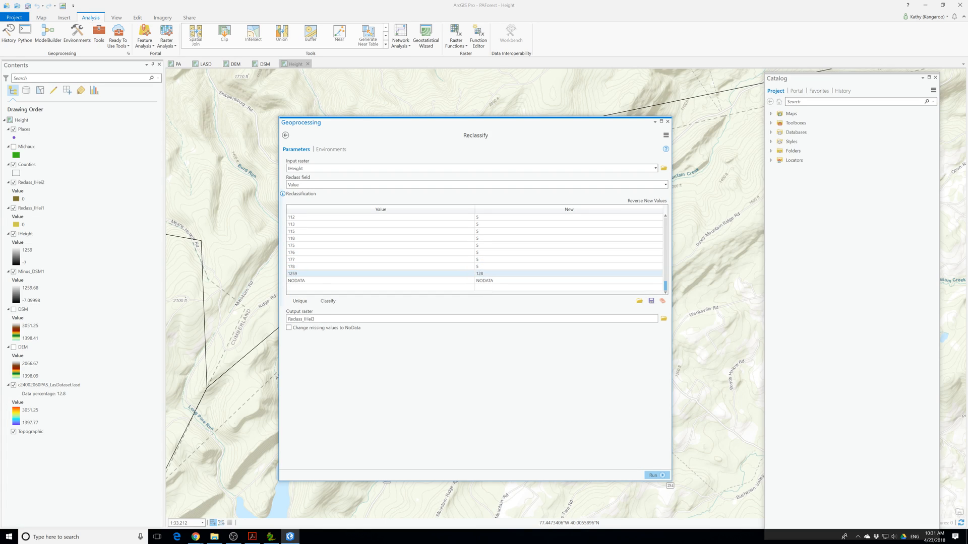
pyautogui.write('5')
pyautogui.click(653, 475)
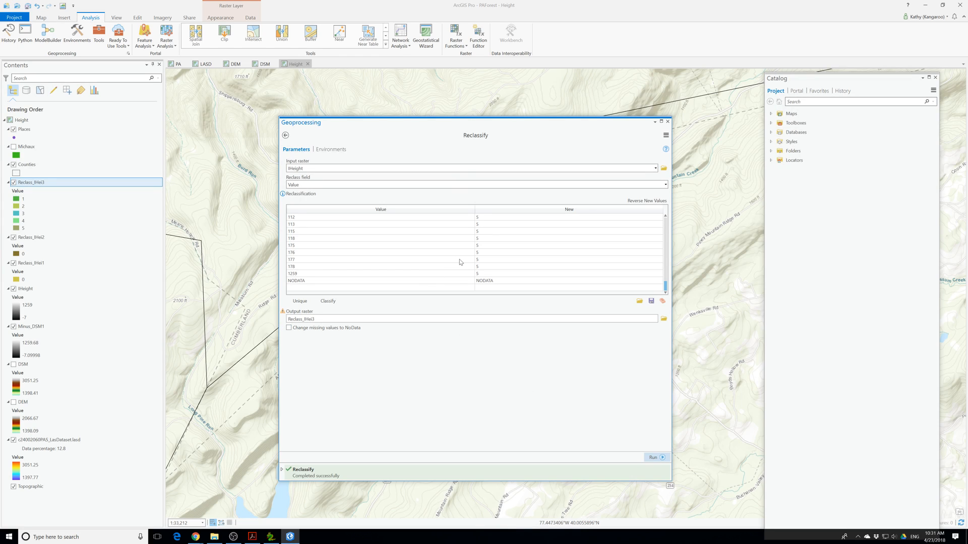
pyautogui.click(668, 122)
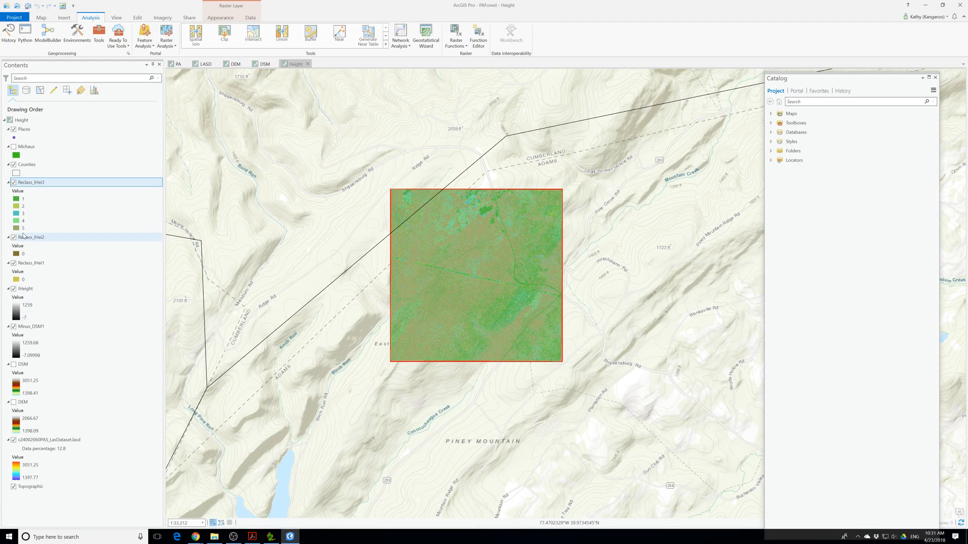
# Remove the layers Reclass_IHei2 and Reclass_IHei1 from the Height map and save the project
pyautogui.rightClick(32, 237)
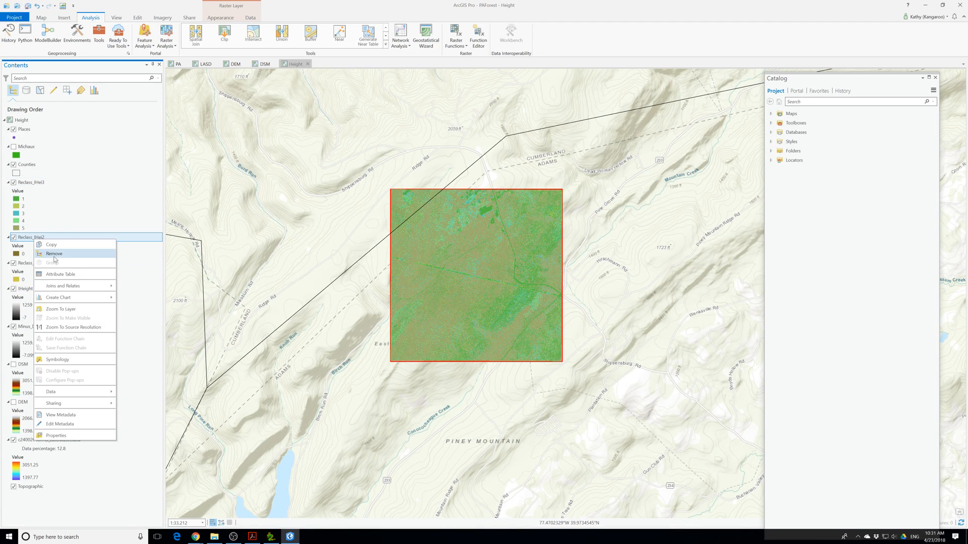
pyautogui.click(48, 255)
pyautogui.rightClick(33, 242)
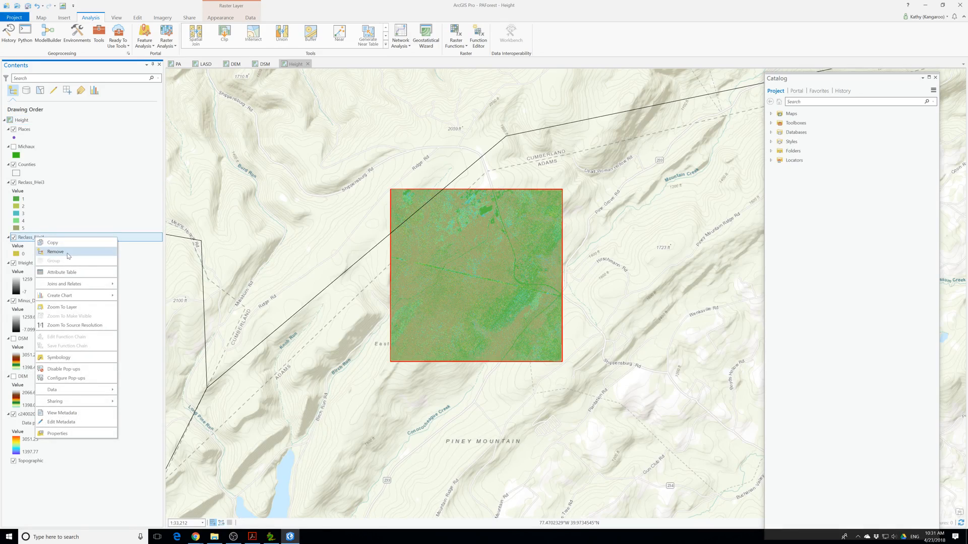
pyautogui.click(51, 255)
pyautogui.click(28, 6)
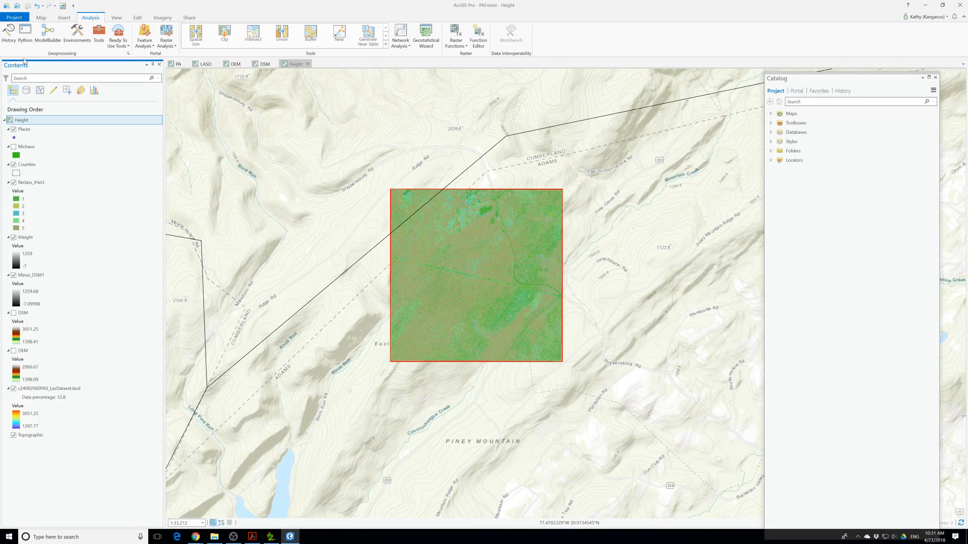
# Open the symbology of the Reclass_IHei3 layer in an enlarged window and set value 1 to No color
pyautogui.rightClick(31, 182)
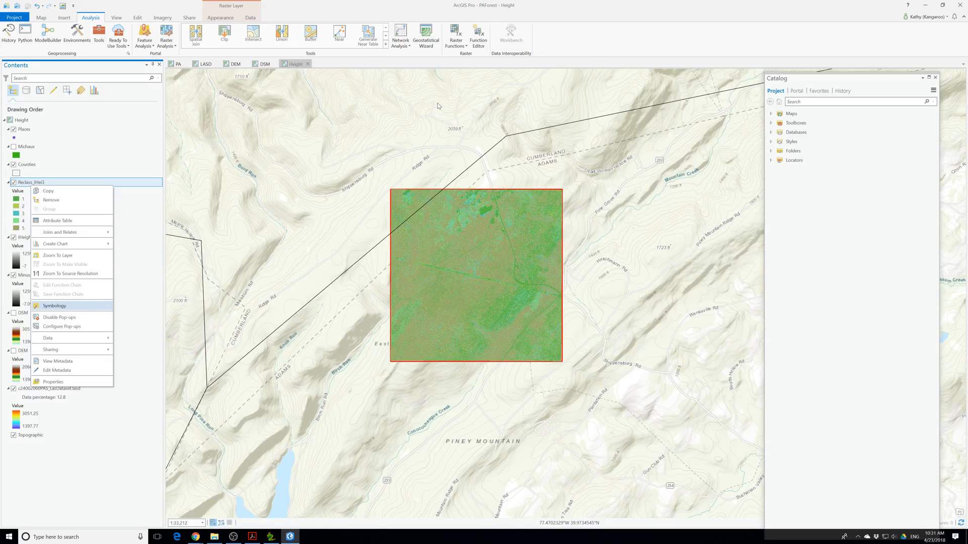
pyautogui.click(55, 306)
pyautogui.moveTo(196, 132); pyautogui.dragTo(465, 147)
pyautogui.moveTo(662, 460); pyautogui.dragTo(806, 461)
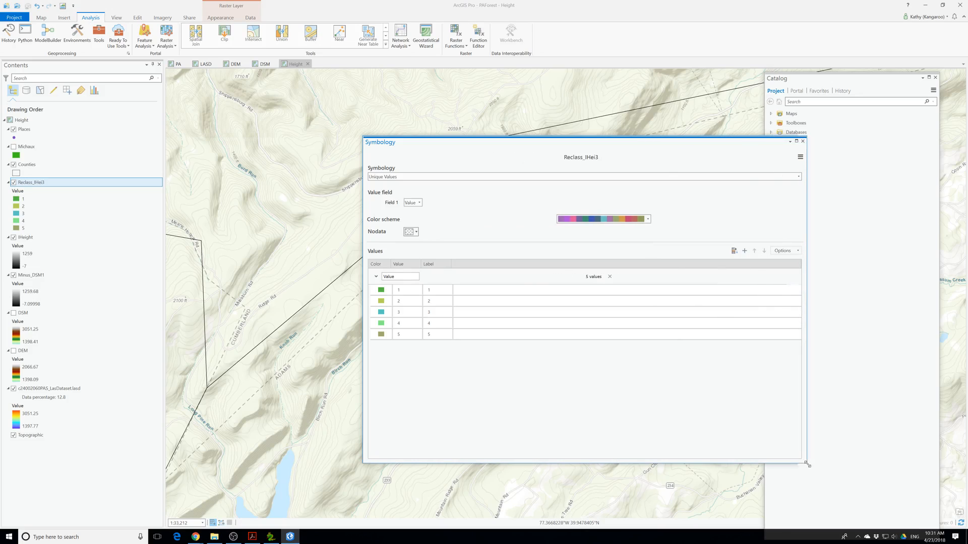
pyautogui.click(382, 291)
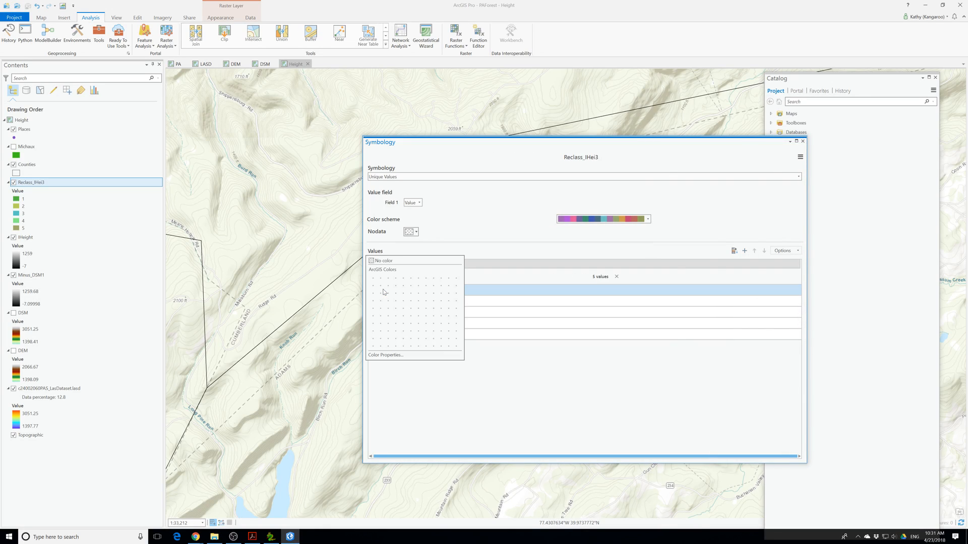
pyautogui.click(382, 260)
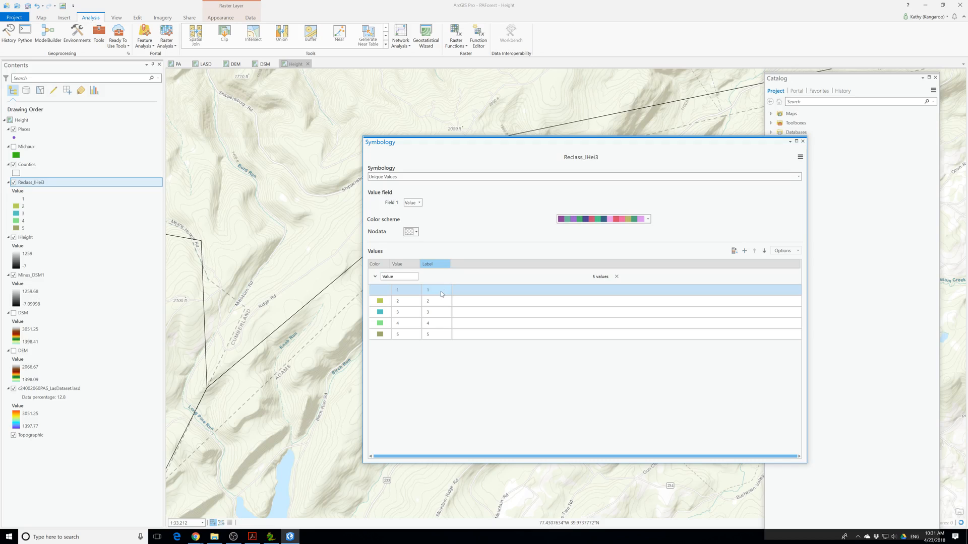
# Widen the label column and label value 1 as Errors and value 2 as Shrub
pyautogui.moveTo(448, 263); pyautogui.dragTo(486, 267)
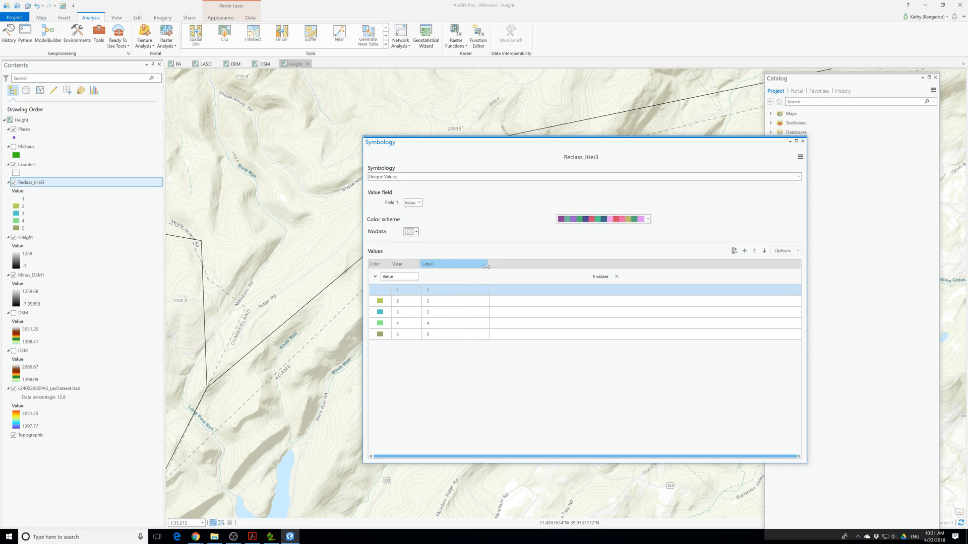
pyautogui.click(436, 293)
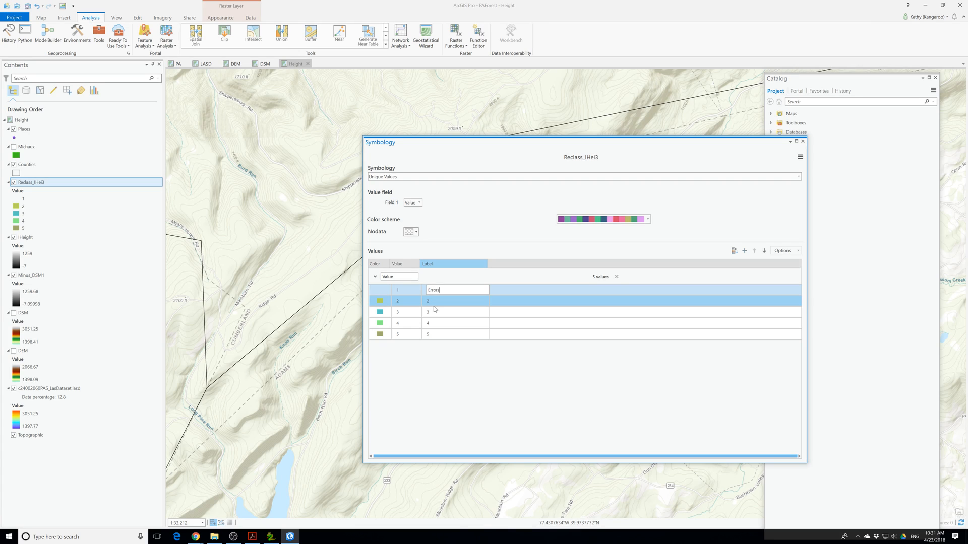
pyautogui.click(436, 304)
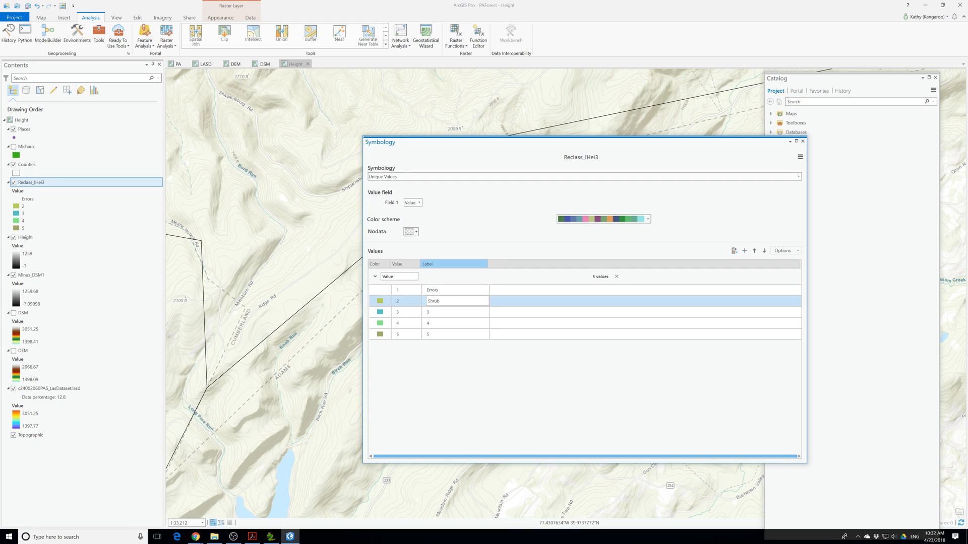
# Set the colour of the Shrub class to light yellow
pyautogui.click(380, 302)
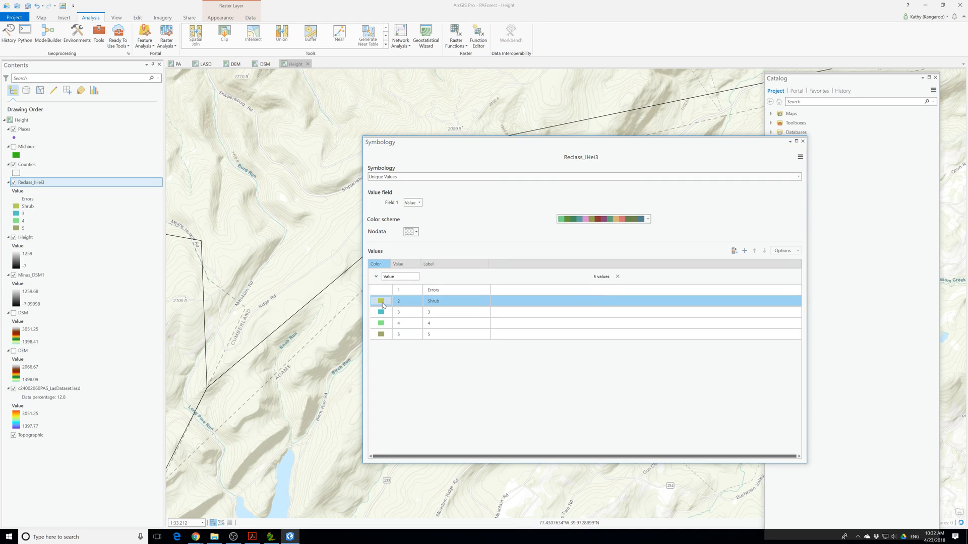
pyautogui.click(382, 302)
pyautogui.click(405, 279)
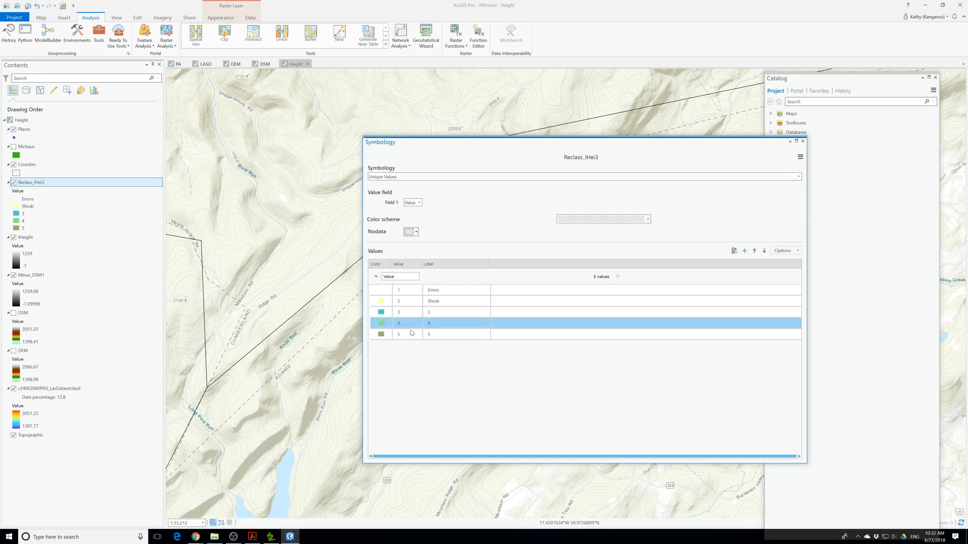
# Label value 3 as Small Regen (regenerative growth), widening the label column to fit the full text
pyautogui.click(428, 312)
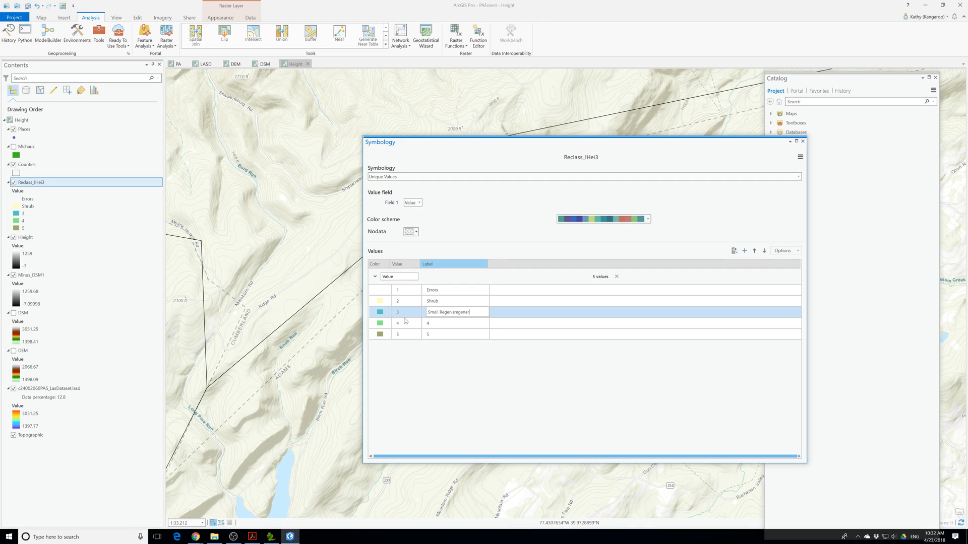
pyautogui.write('rowth)')
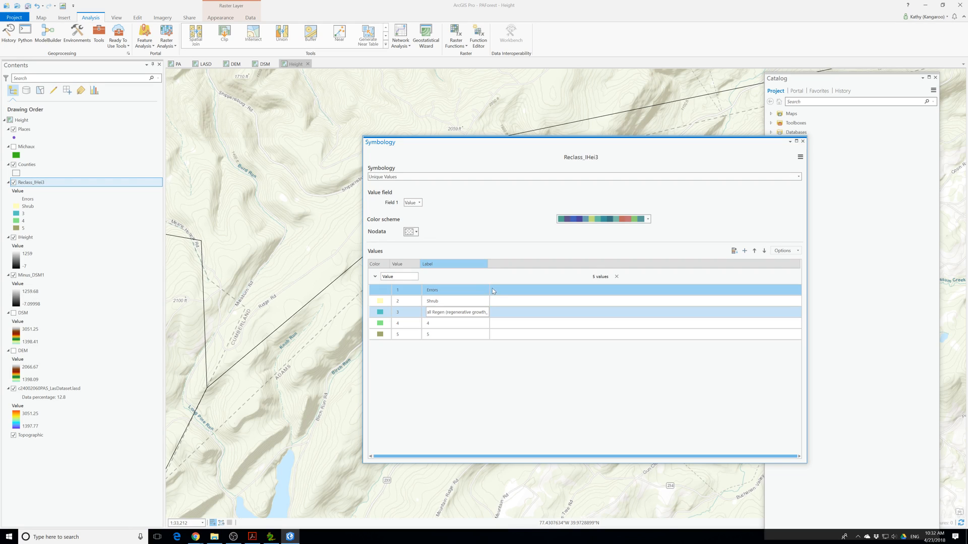
pyautogui.moveTo(489, 267); pyautogui.dragTo(645, 266)
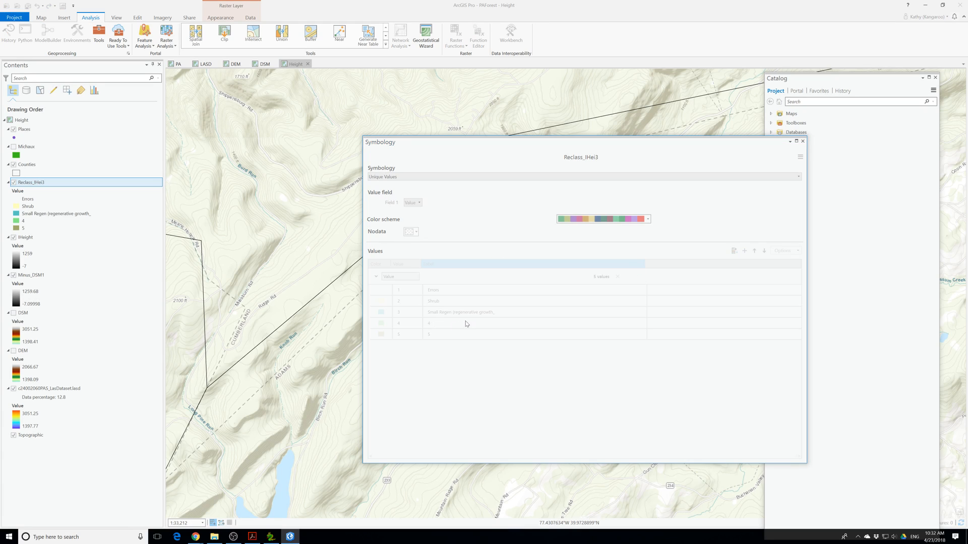
pyautogui.click(484, 313)
pyautogui.click(499, 313)
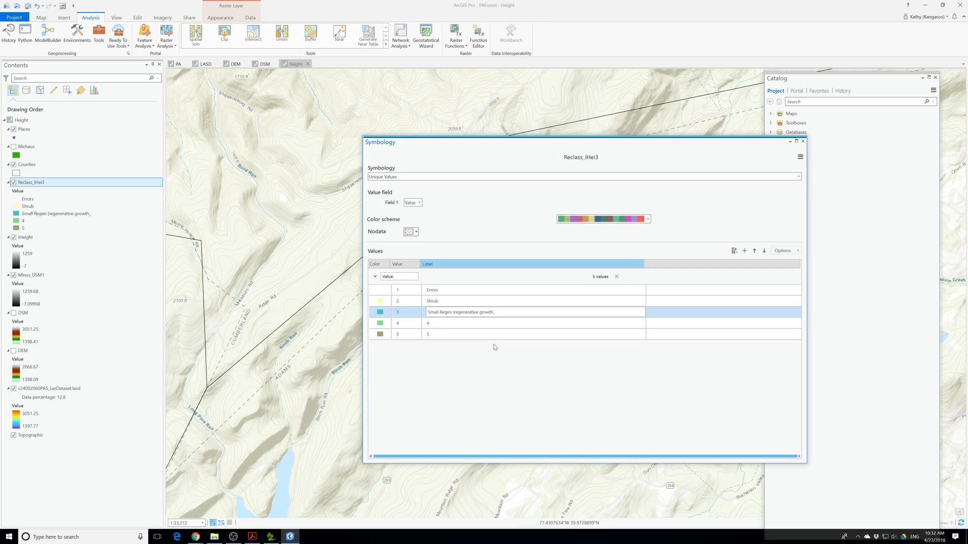
pyautogui.click(448, 325)
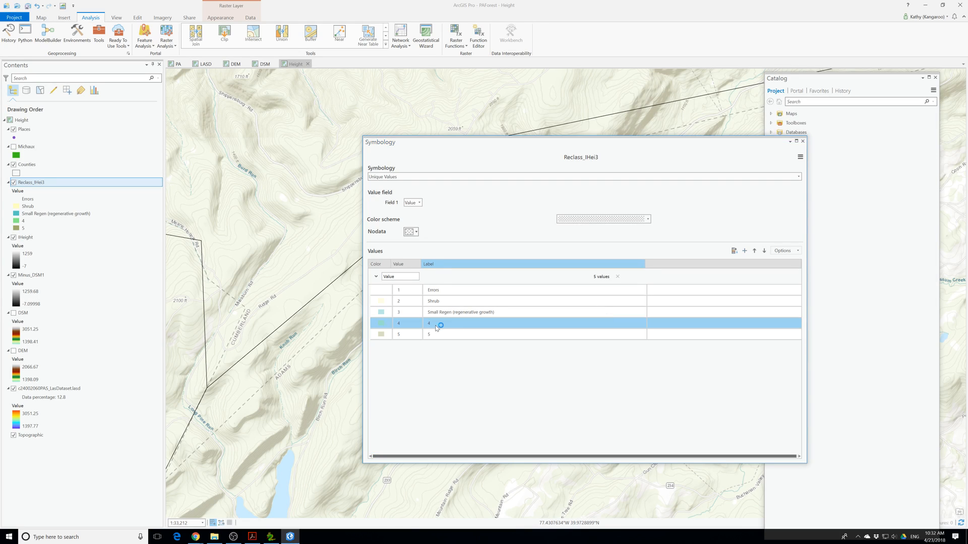
# Label value 4 as Large Regen (regenerative growth) and value 5 as Tree
pyautogui.click(430, 323)
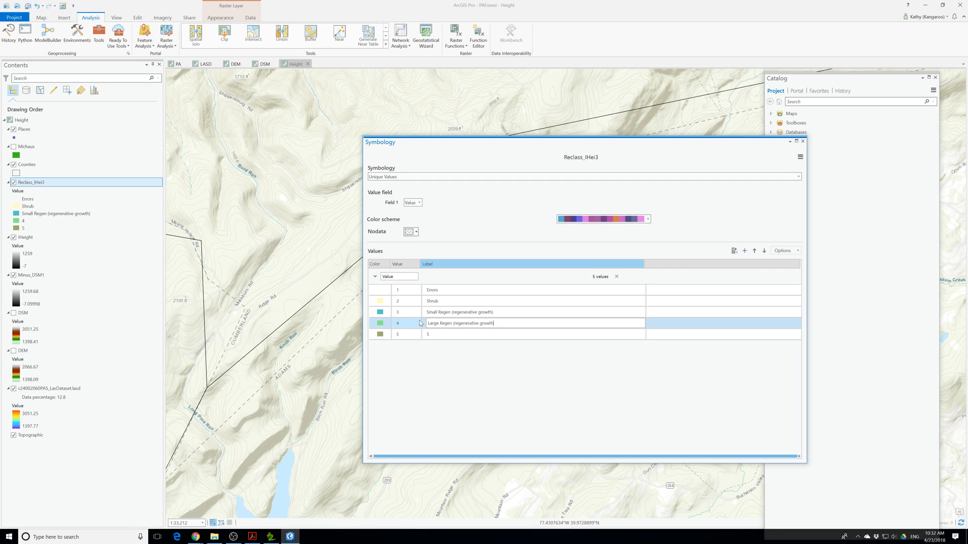
pyautogui.click(441, 334)
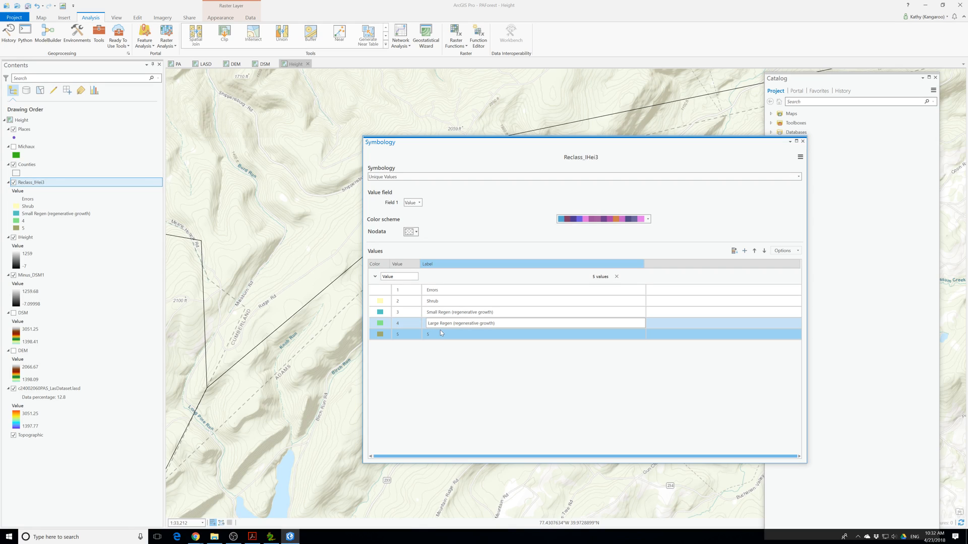
pyautogui.click(436, 334)
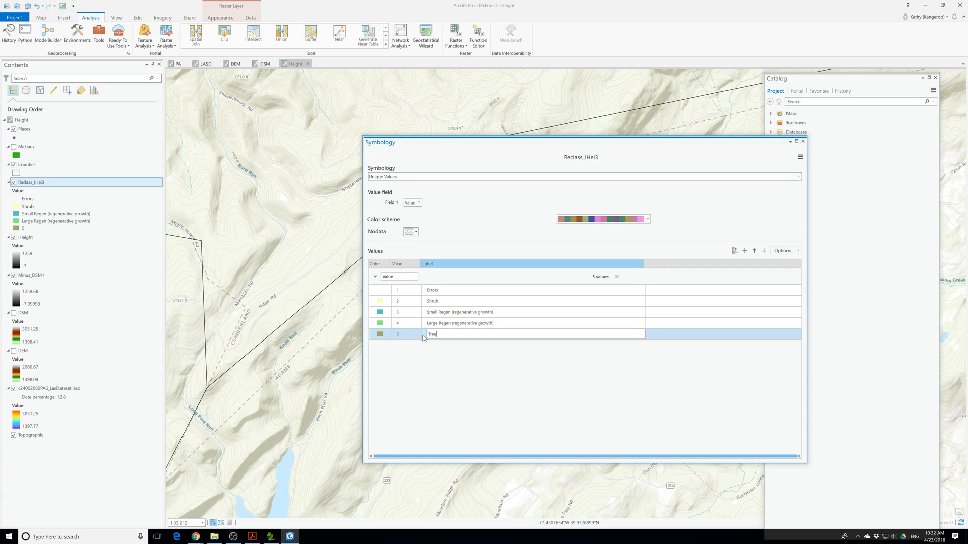
# Set the colour of the Tree class to dark blue
pyautogui.click(380, 337)
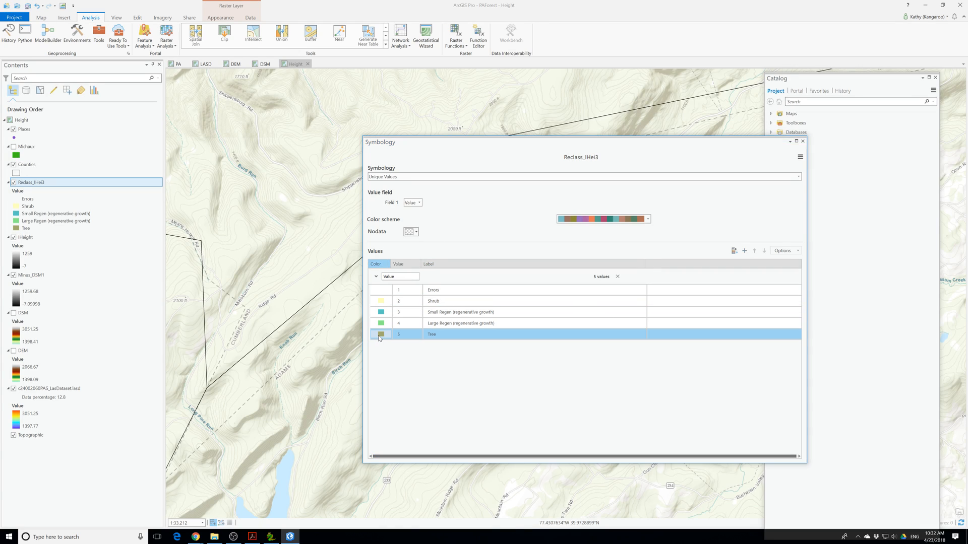
pyautogui.click(380, 336)
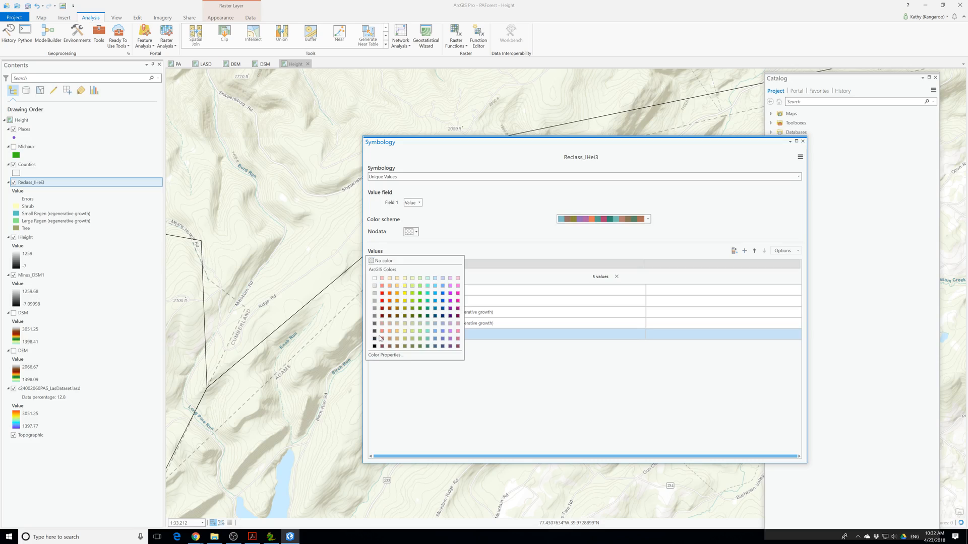
pyautogui.click(424, 318)
# Colour the Large Regen class dark green and the Small Regen class light green, and close the symbology settings
pyautogui.click(382, 326)
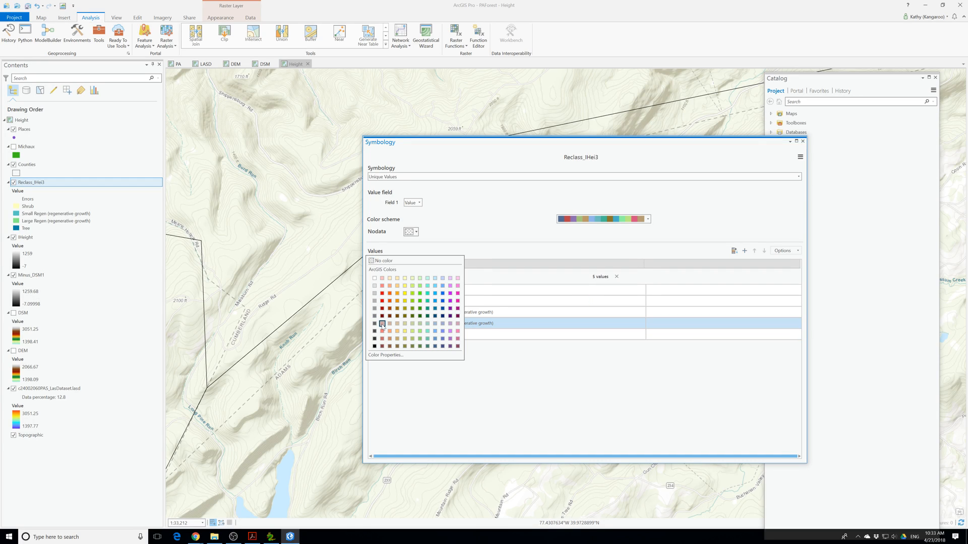
pyautogui.click(427, 302)
pyautogui.click(382, 312)
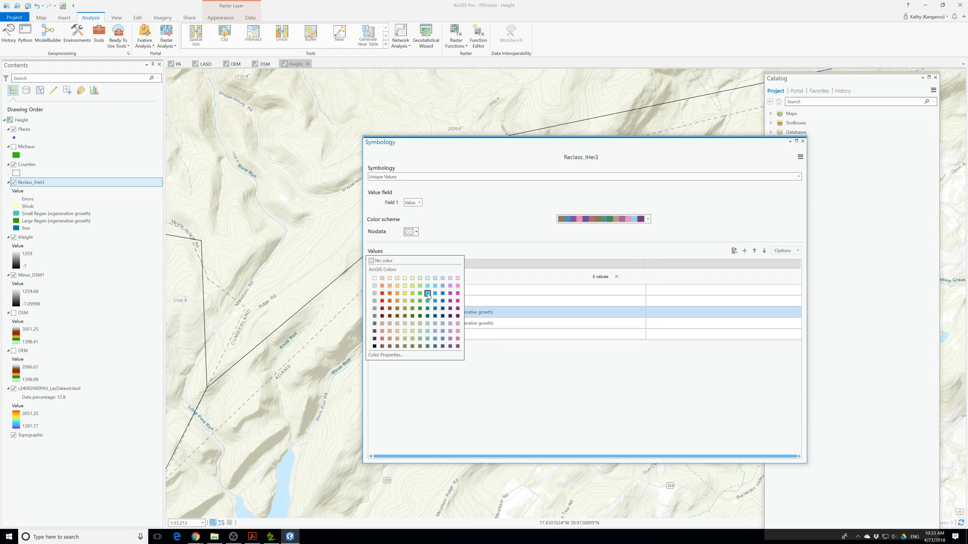
pyautogui.click(420, 287)
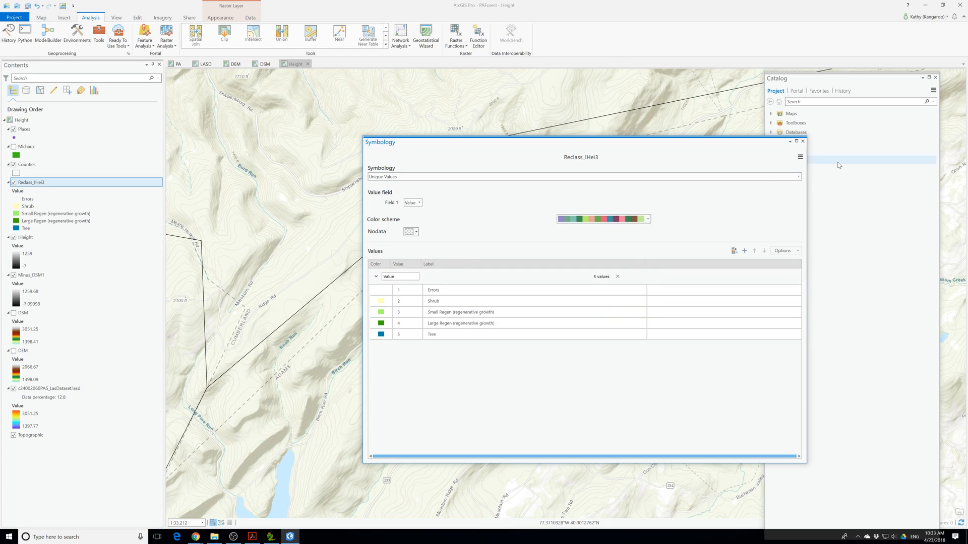
pyautogui.click(803, 142)
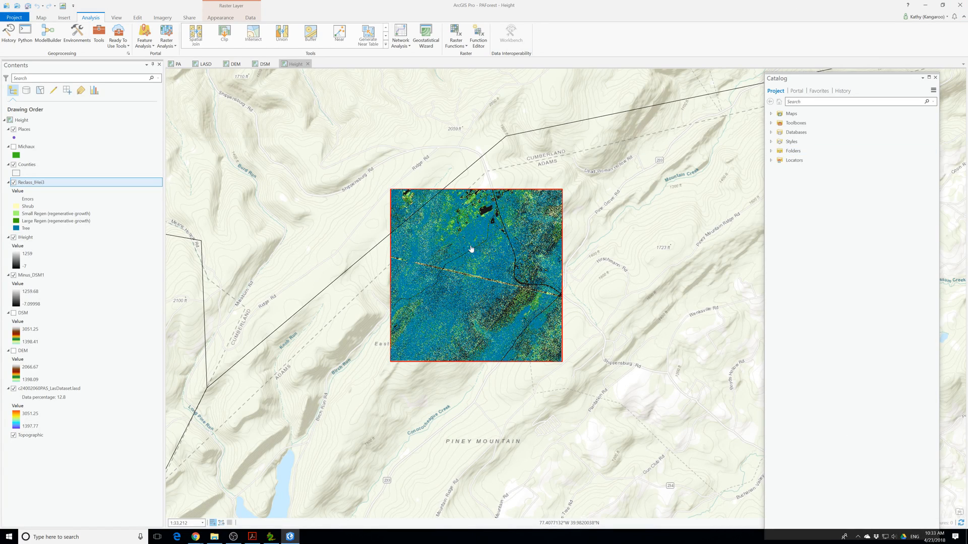
# Turn off the IHeight and Minus_DSM1 layers beneath the reclassified raster
pyautogui.click(14, 237)
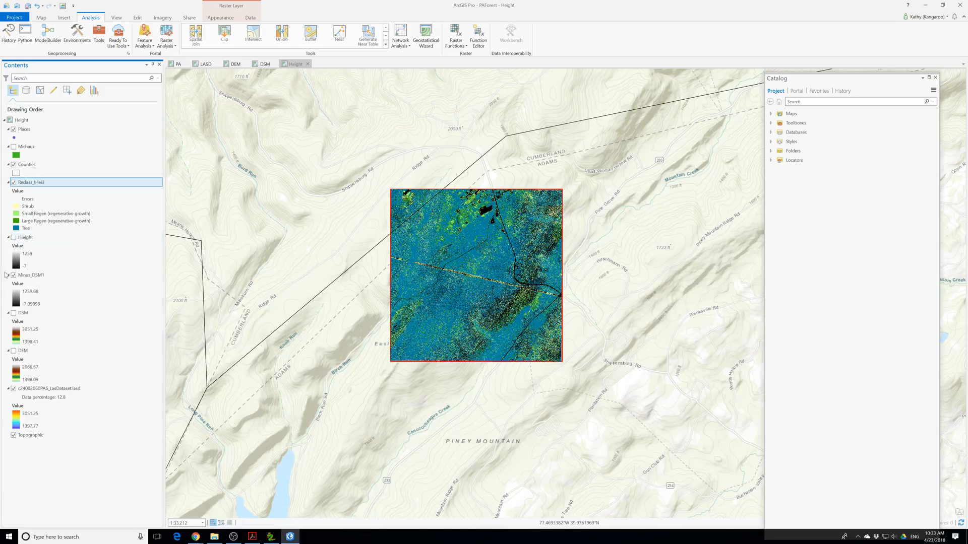
pyautogui.click(13, 277)
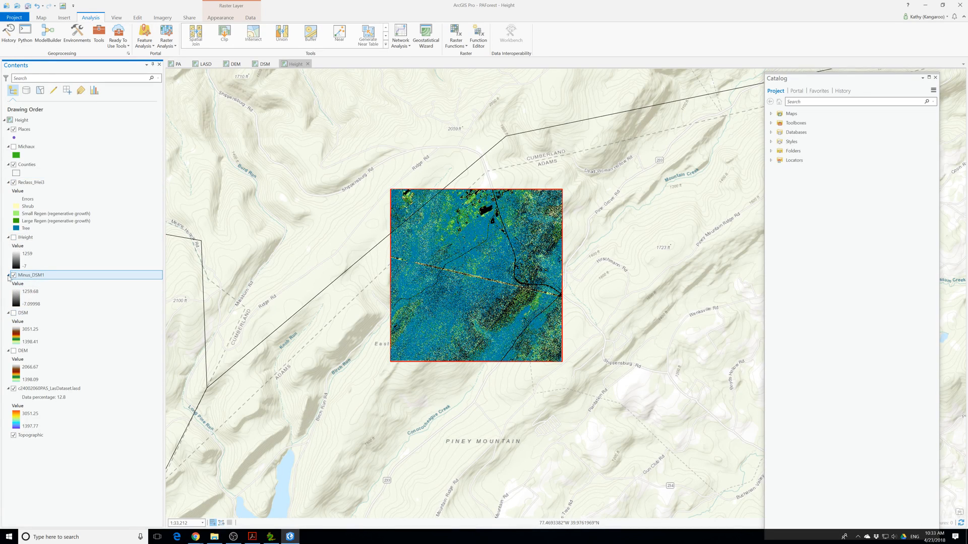
pyautogui.click(13, 275)
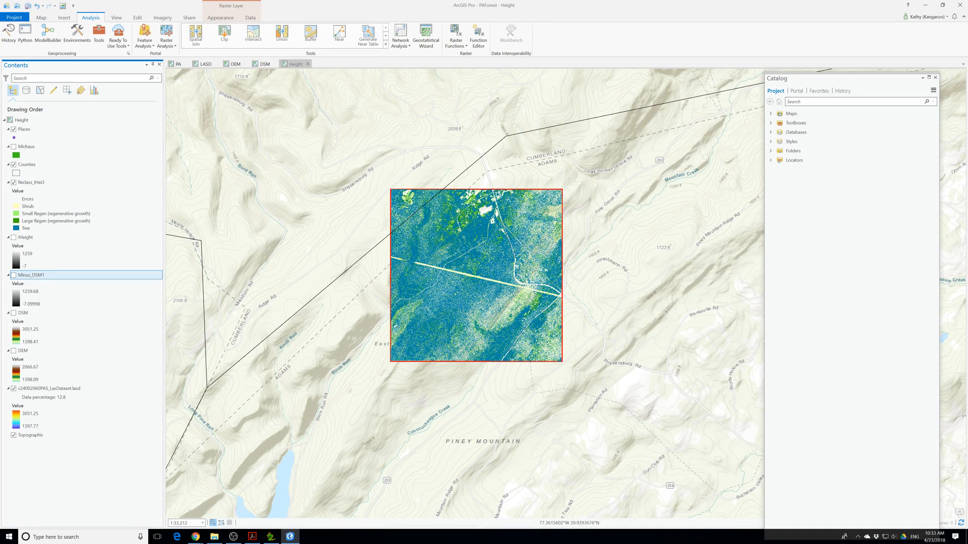
pyautogui.hotkey('alt', 'Tab')
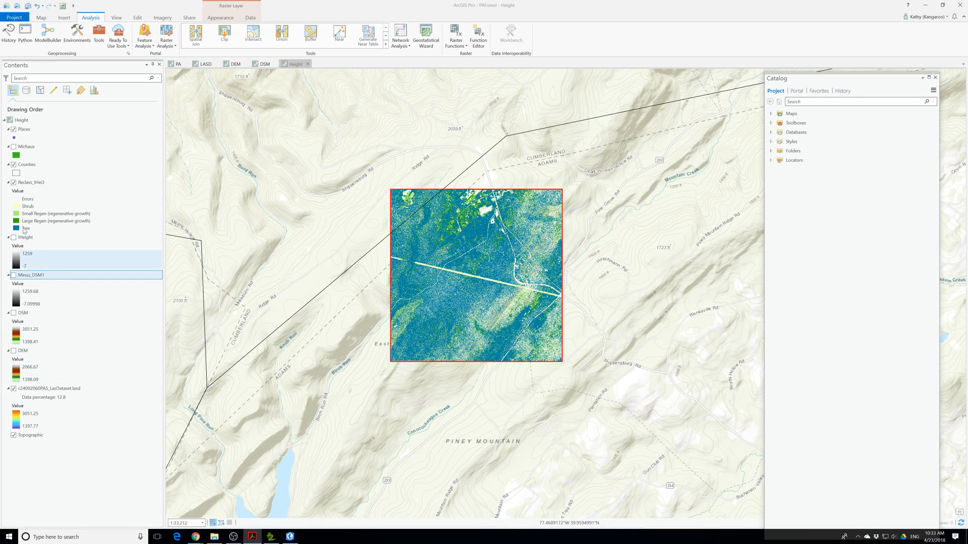
# Reopen the symbology of Reclass_IHei3, change the Tree class colour to teal and close the settings
pyautogui.rightClick(25, 182)
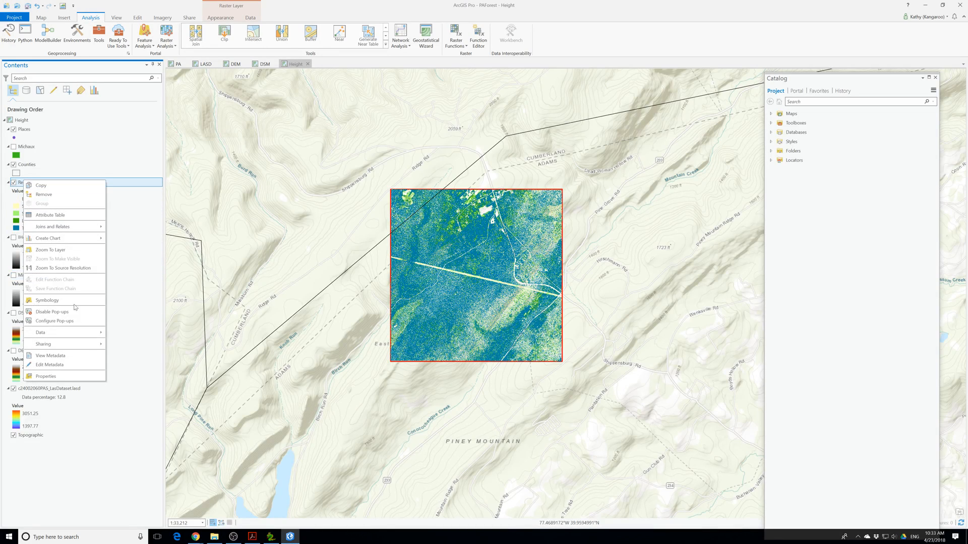
pyautogui.click(46, 300)
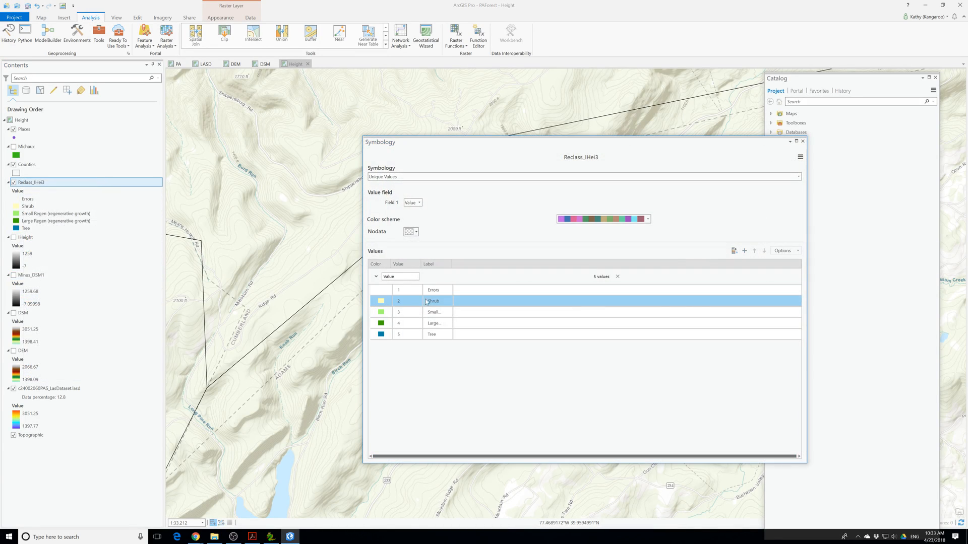
pyautogui.click(380, 336)
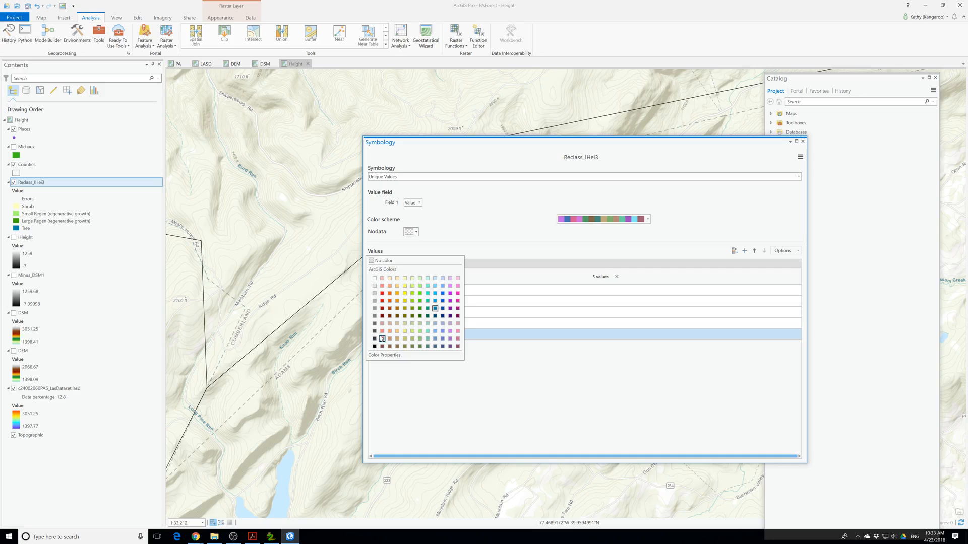
pyautogui.click(429, 315)
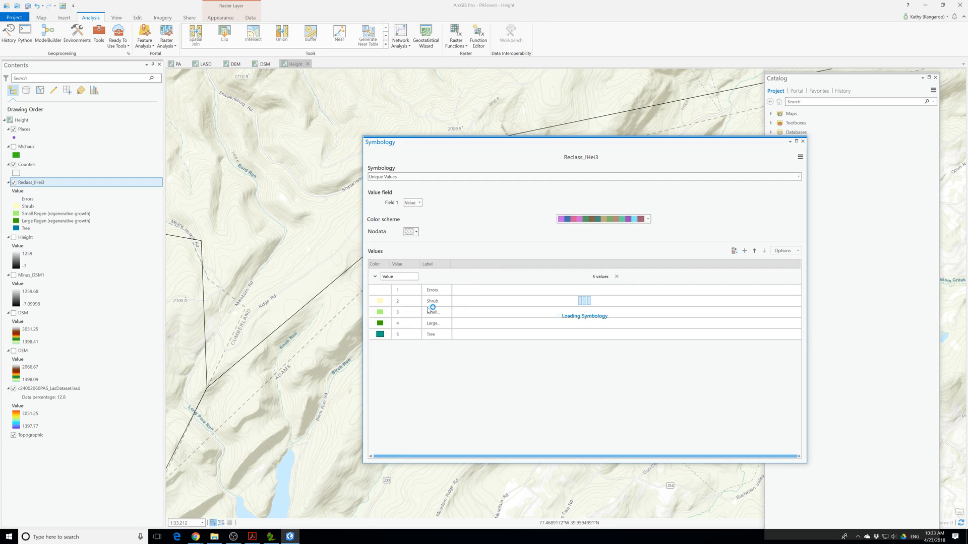
pyautogui.click(802, 142)
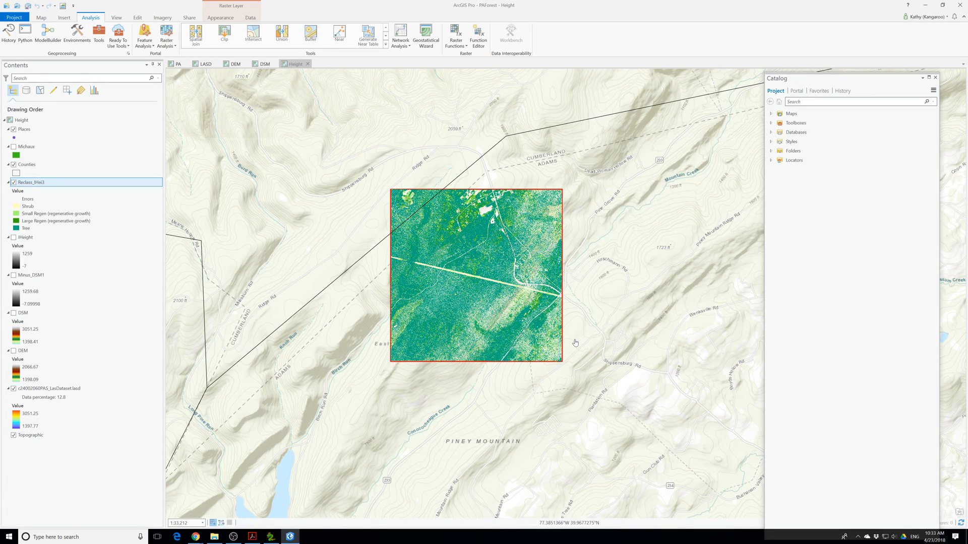
# Inspect the reclassified raster up close and turn off the c24002060PAS_LasDataset.lasd layer
pyautogui.scroll(4, 523, 323)
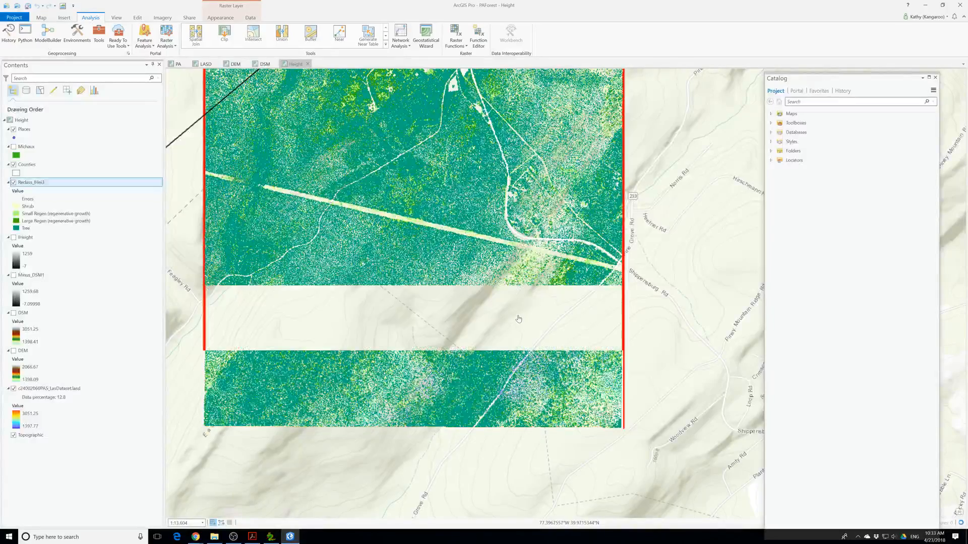
pyautogui.scroll(-2, 519, 319)
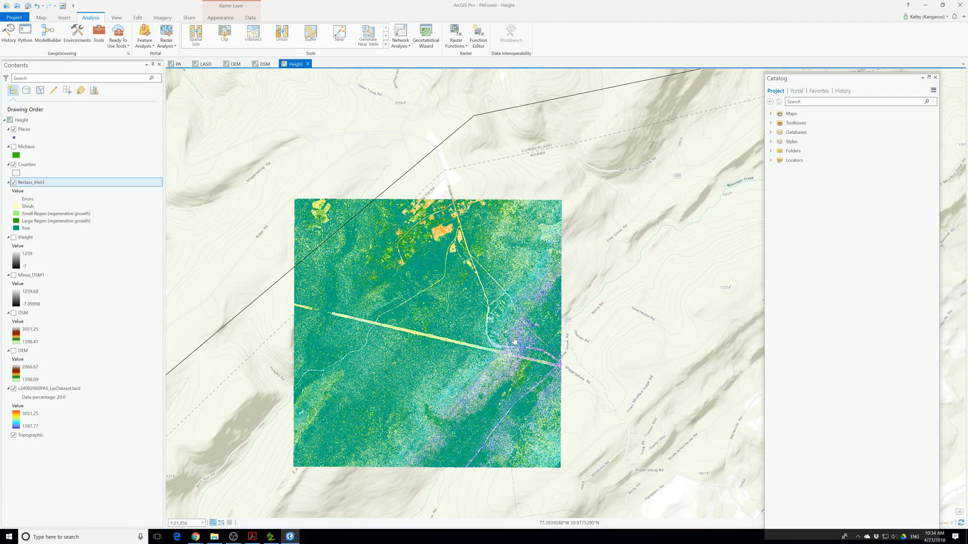
pyautogui.scroll(4, 444, 246)
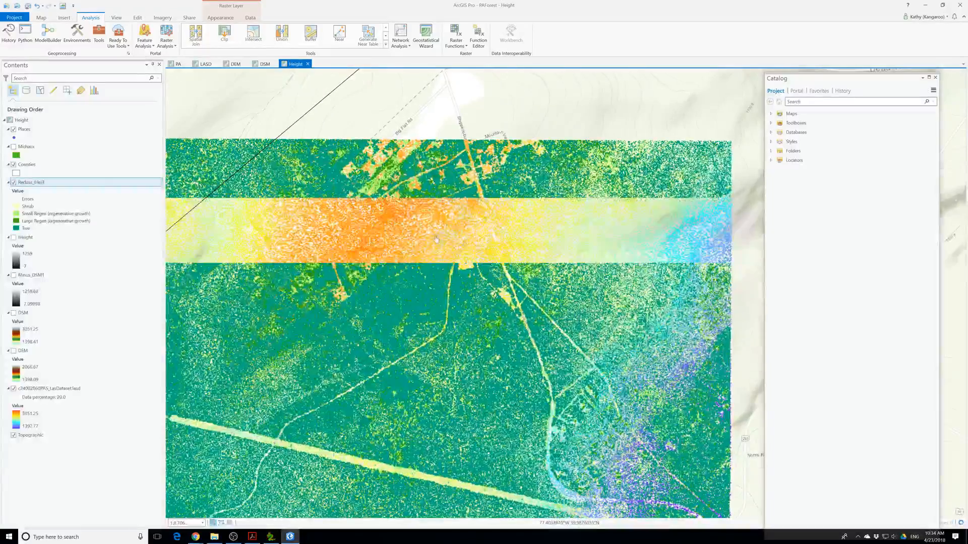
pyautogui.scroll(-4, 437, 240)
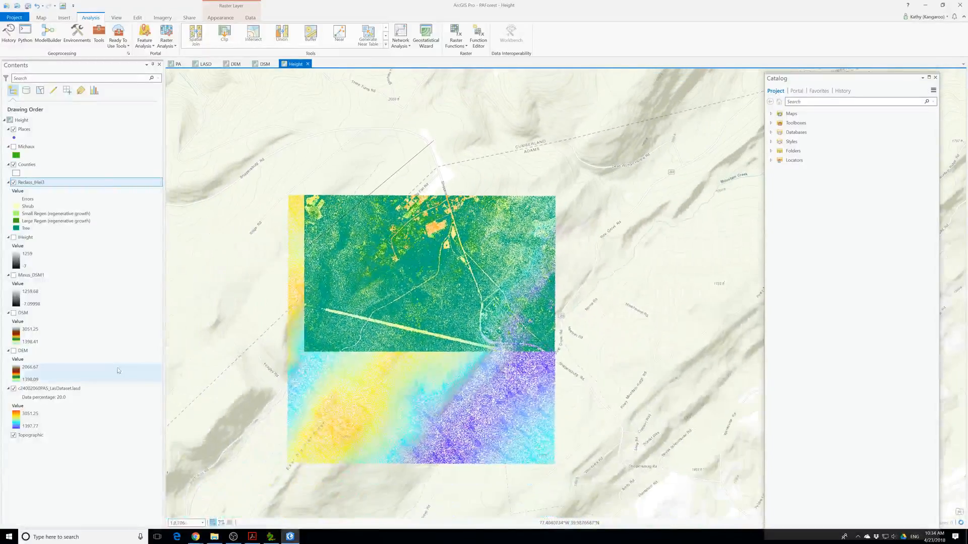
pyautogui.click(13, 389)
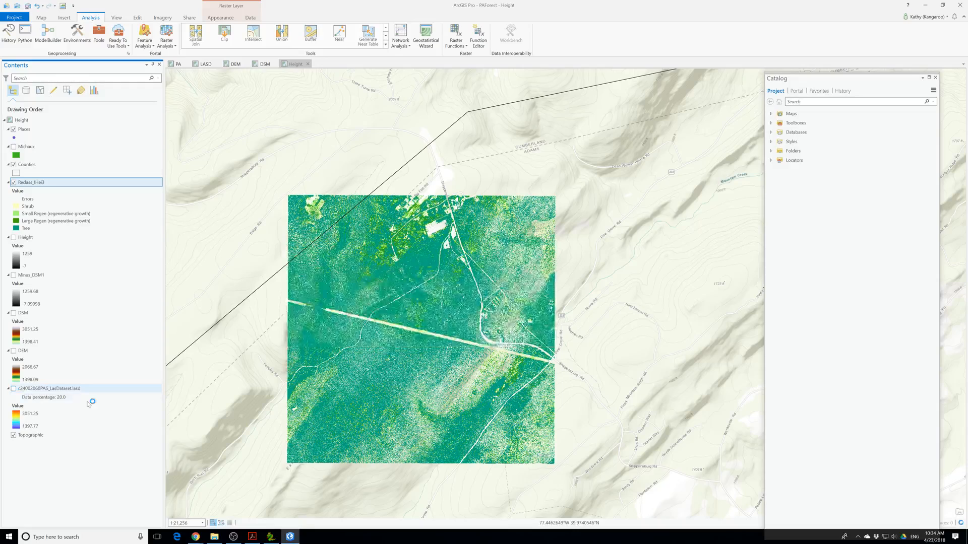
pyautogui.moveTo(445, 347); pyautogui.dragTo(510, 309)
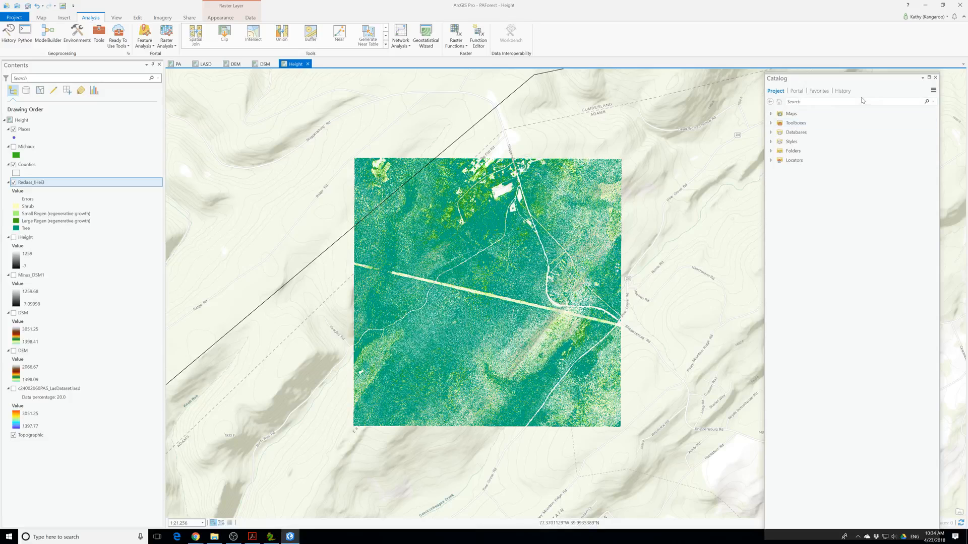
# Remove the Places, Michaux and Counties layers from the Height map
pyautogui.click(771, 114)
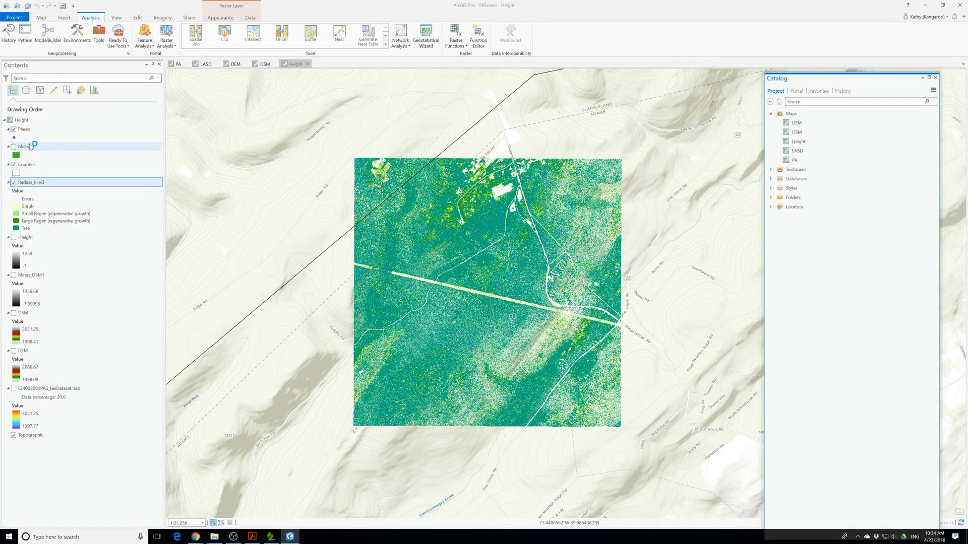
pyautogui.rightClick(22, 129)
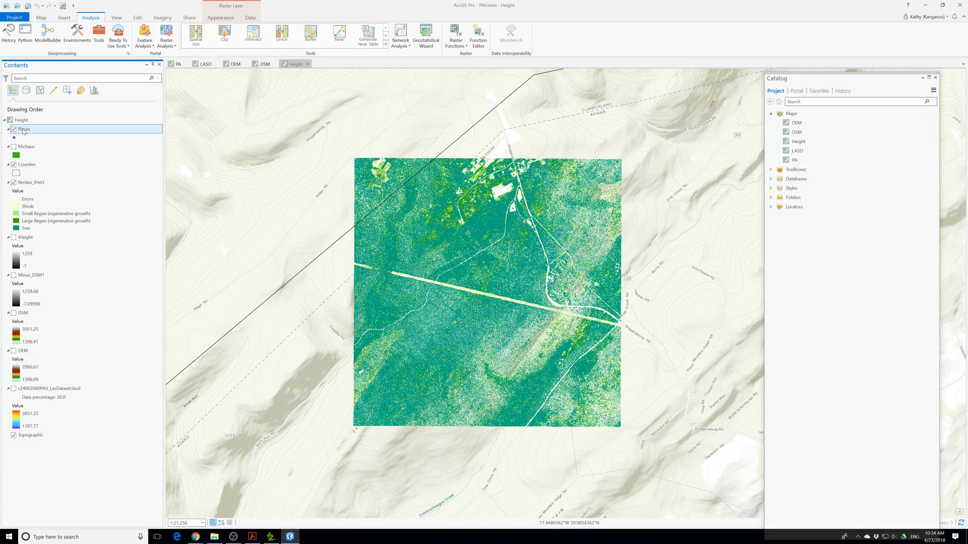
pyautogui.click(51, 143)
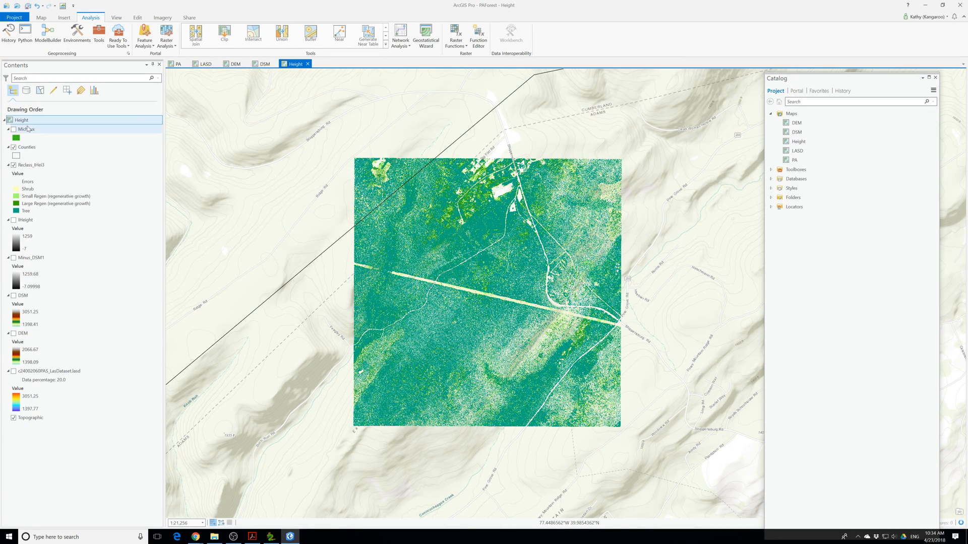
pyautogui.rightClick(27, 129)
pyautogui.click(52, 142)
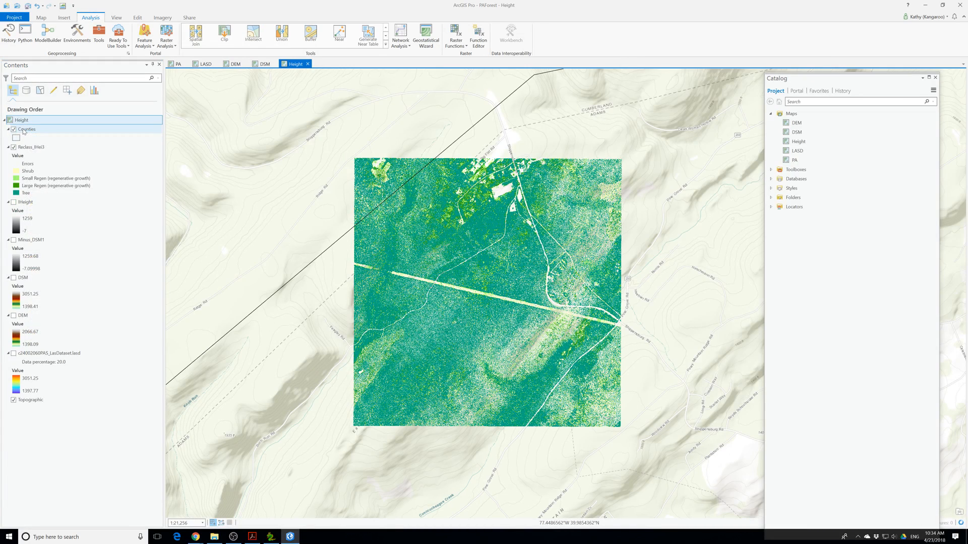
pyautogui.rightClick(22, 130)
pyautogui.click(44, 143)
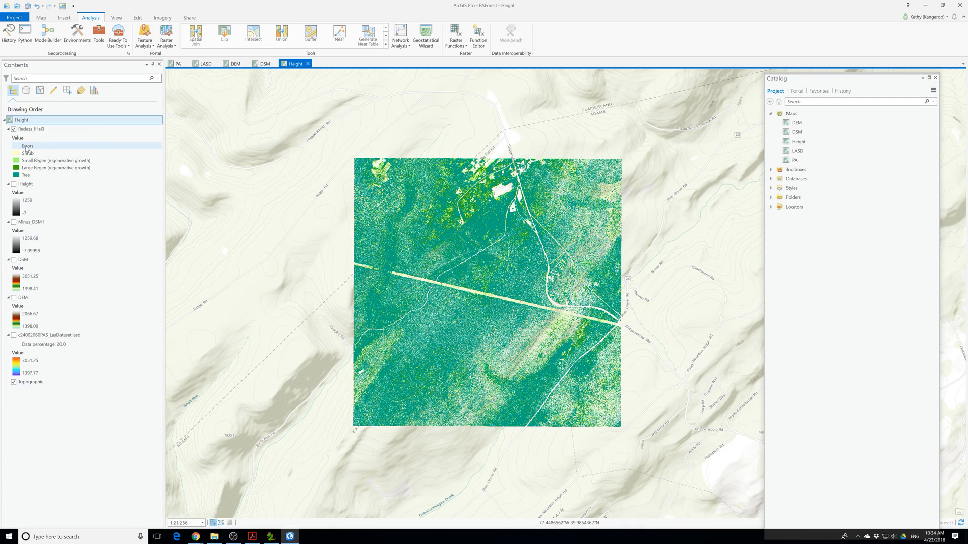
# Remove the IHeight, Minus_DSM1, DSM, DEM and c24002060PAS_LasDataset.lasd layers from the Height map
pyautogui.rightClick(23, 187)
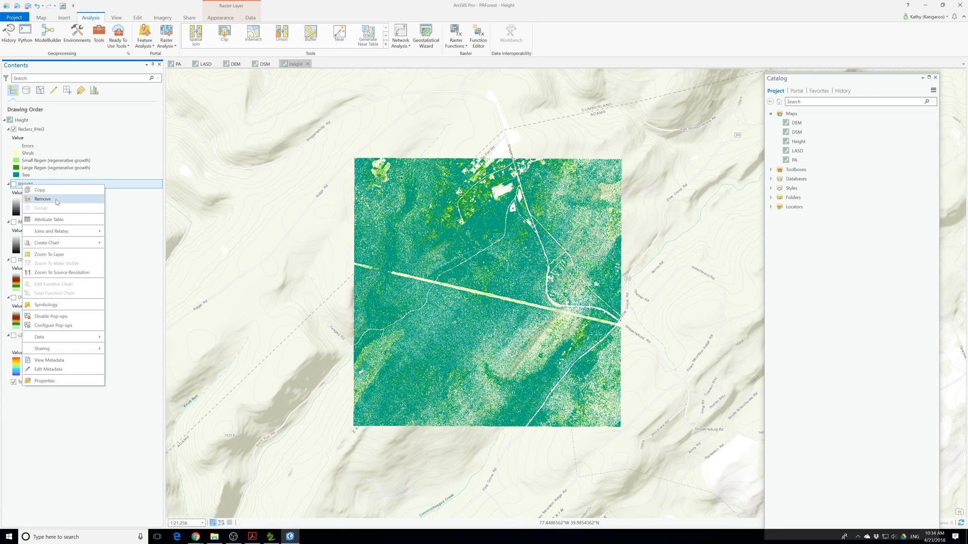
pyautogui.click(46, 199)
pyautogui.rightClick(31, 188)
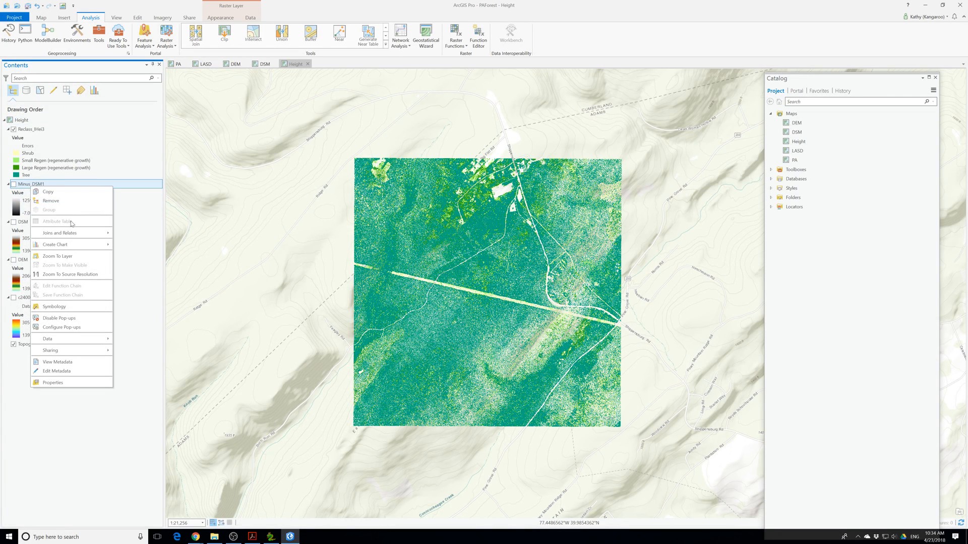
pyautogui.click(50, 200)
pyautogui.rightClick(25, 186)
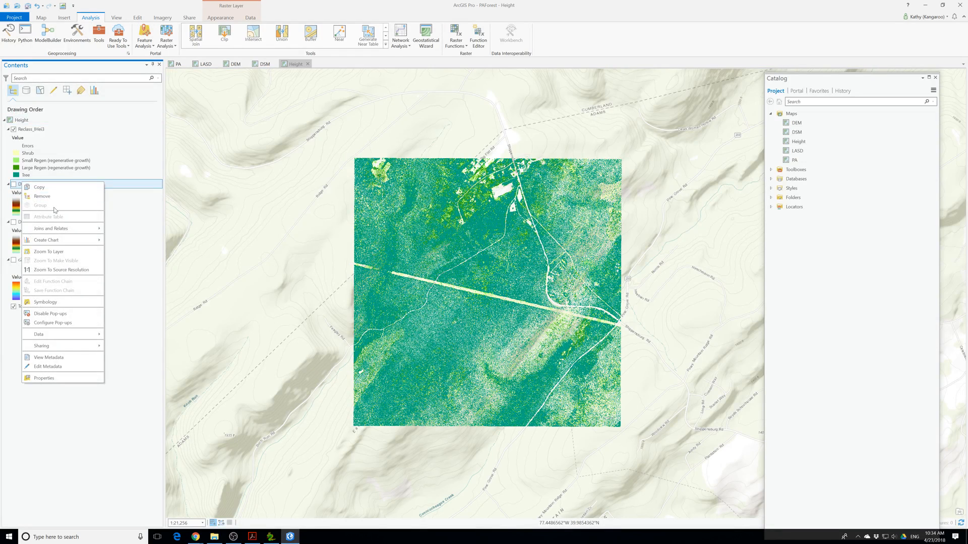
pyautogui.click(51, 197)
pyautogui.rightClick(24, 184)
pyautogui.click(50, 199)
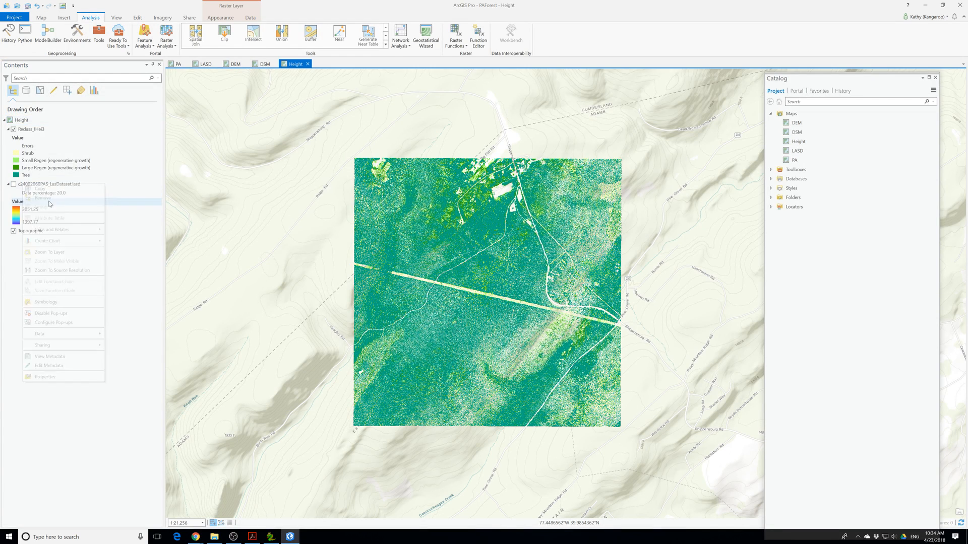
pyautogui.rightClick(29, 185)
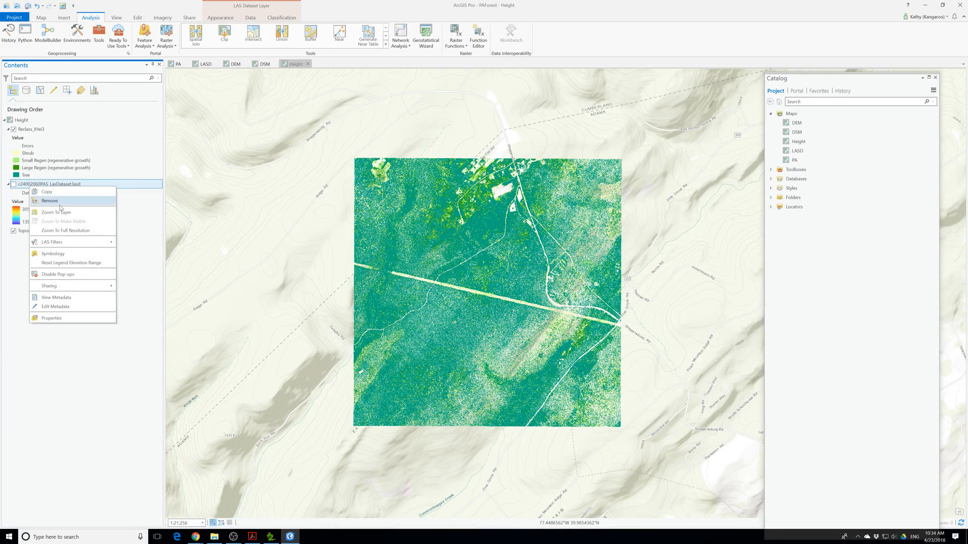
pyautogui.click(50, 201)
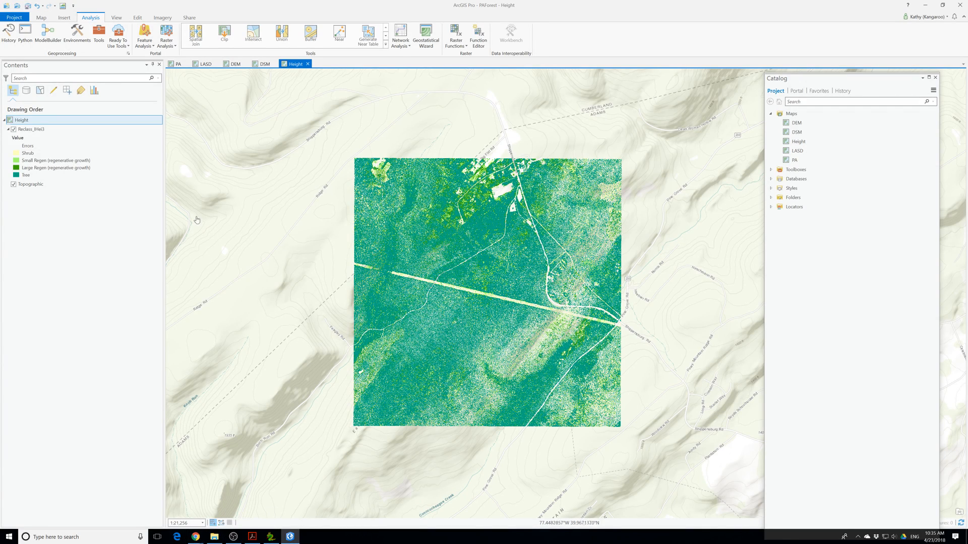
# Create a new ANSI Landscape Letter layout and move the floating Catalog away from the page
pyautogui.click(68, 19)
pyautogui.click(34, 27)
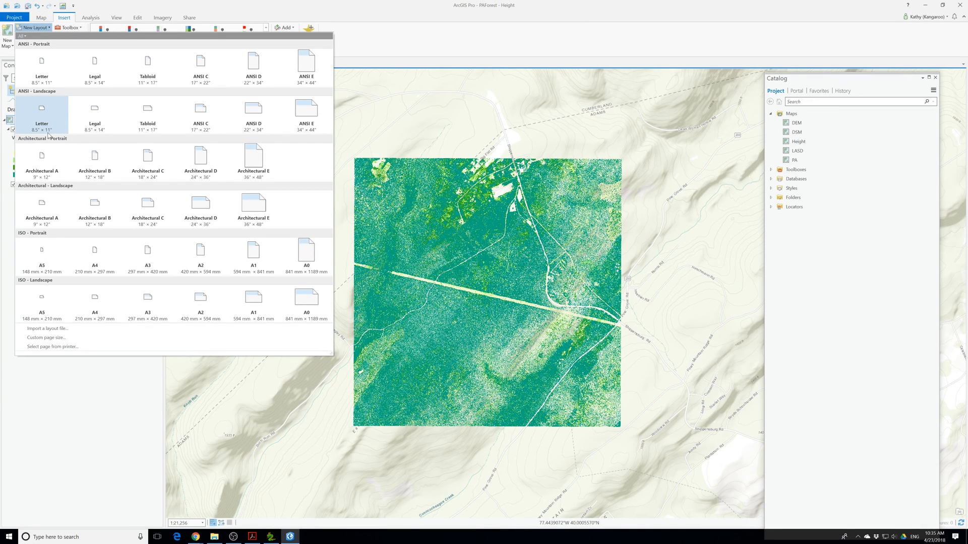
pyautogui.click(42, 68)
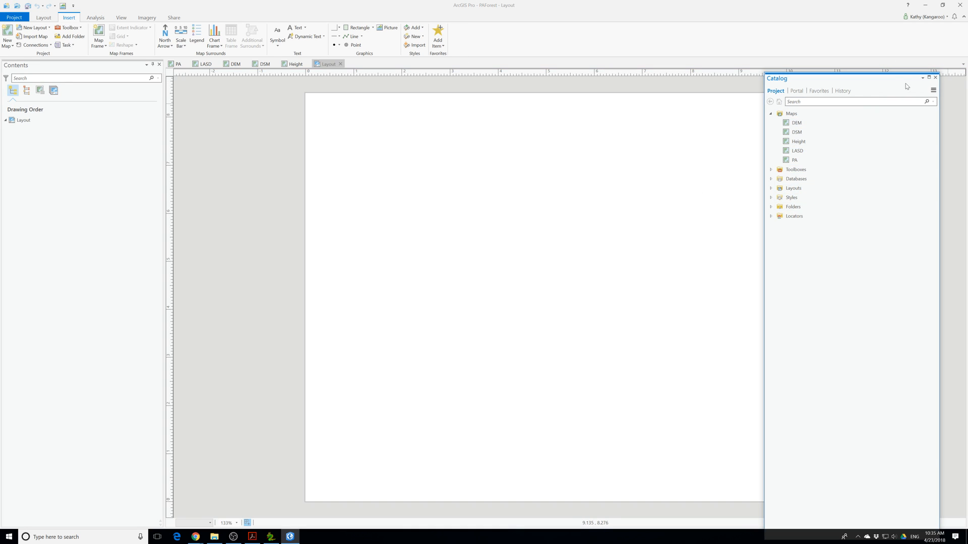
pyautogui.moveTo(905, 82)
pyautogui.mouseDown()
pyautogui.moveTo(937, 75)
pyautogui.moveTo(915, 98)
pyautogui.mouseUp()
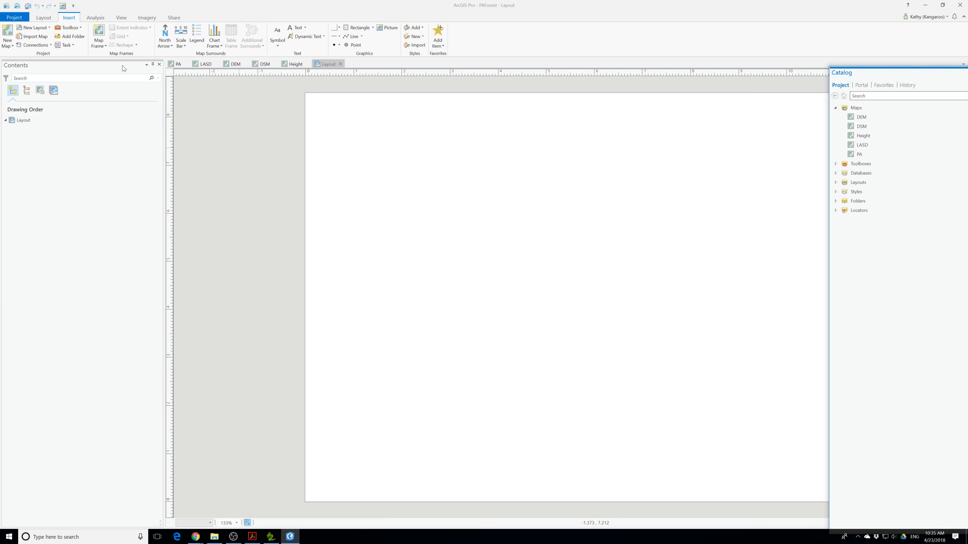
# Insert a map frame of the Height map at its current extent, shrink it and place it in the page's upper-right corner
pyautogui.click(99, 45)
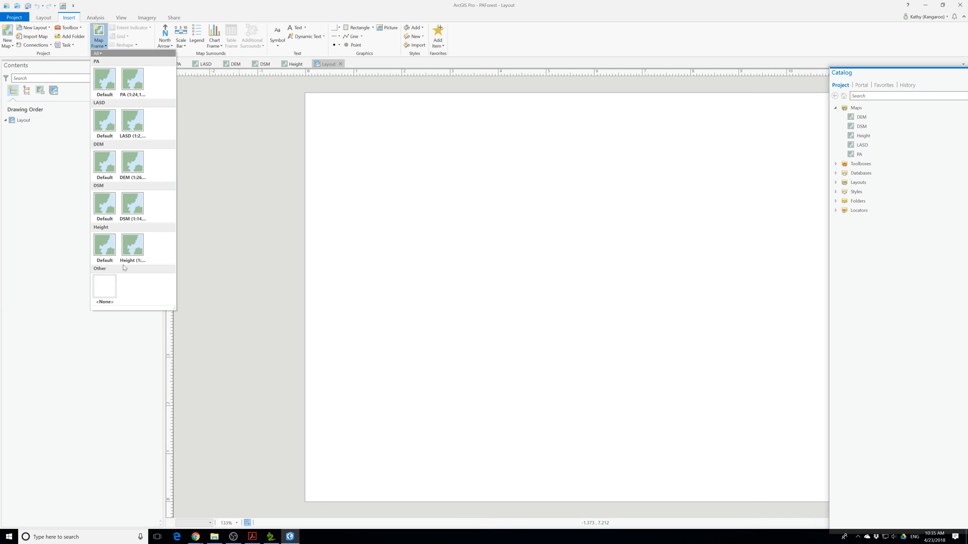
pyautogui.click(132, 246)
pyautogui.click(353, 142)
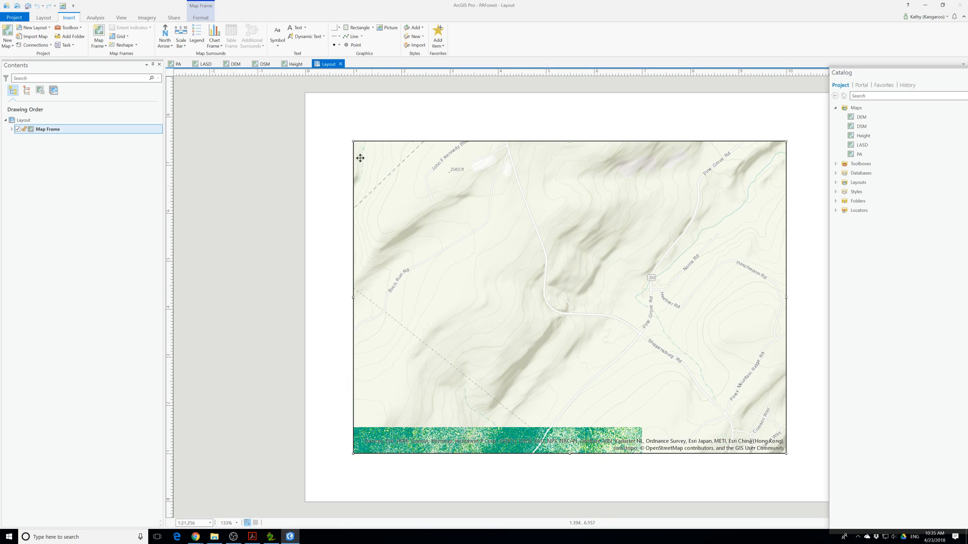
pyautogui.moveTo(353, 141); pyautogui.dragTo(560, 242)
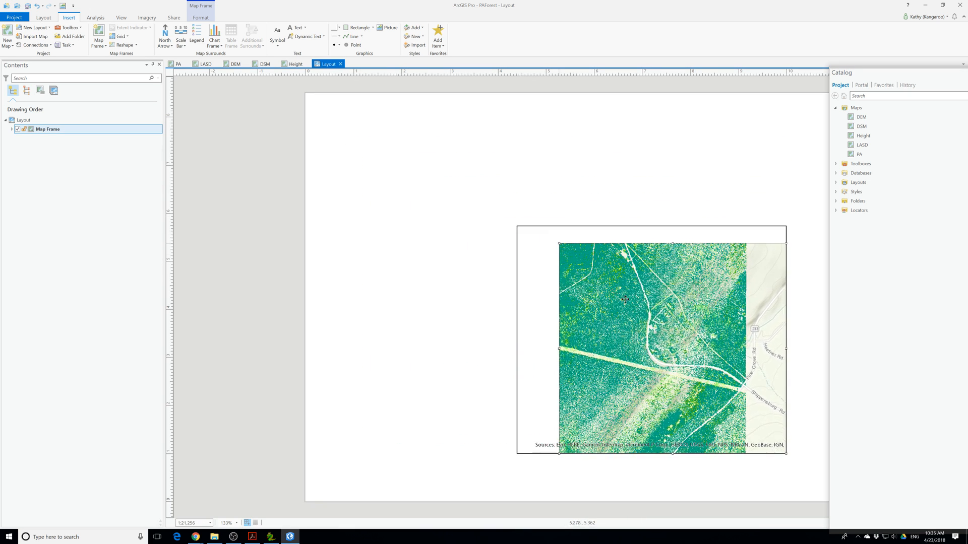
pyautogui.moveTo(671, 341); pyautogui.dragTo(701, 198)
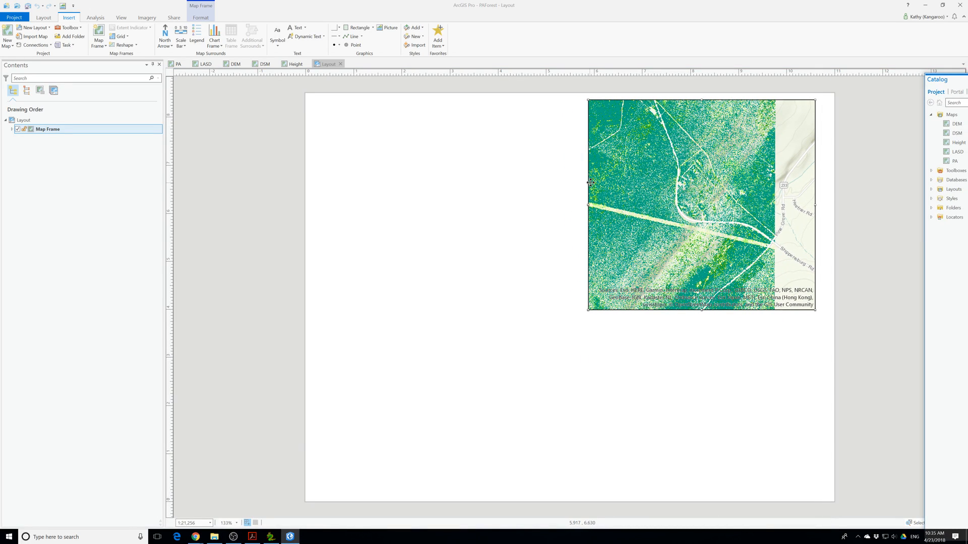
pyautogui.moveTo(651, 180); pyautogui.dragTo(665, 176)
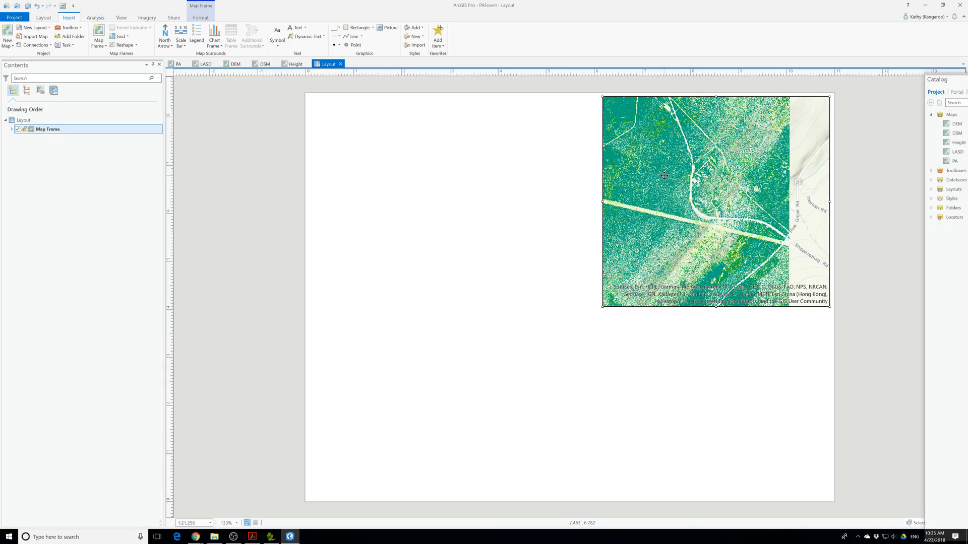
# Delete the extra map frame and rename the remaining one as Height
pyautogui.click(98, 32)
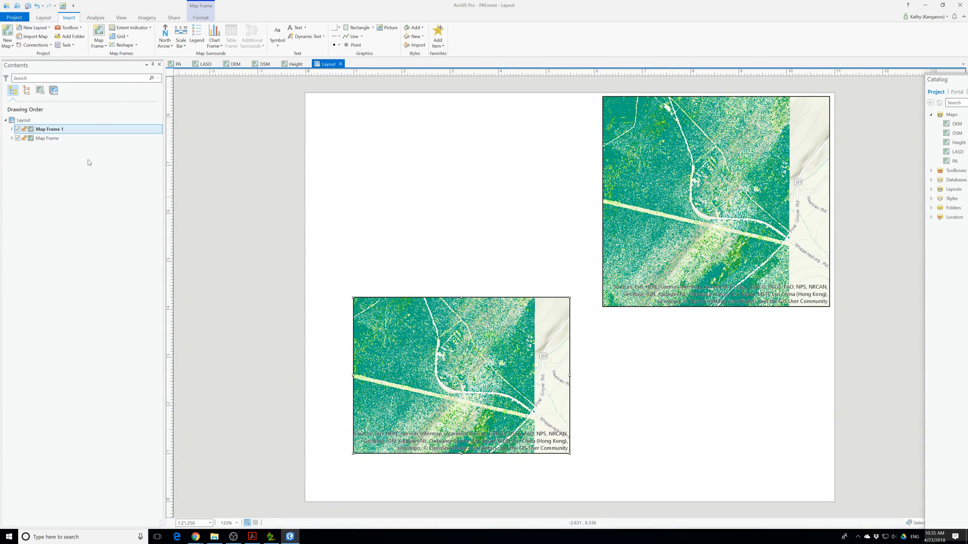
pyautogui.rightClick(44, 131)
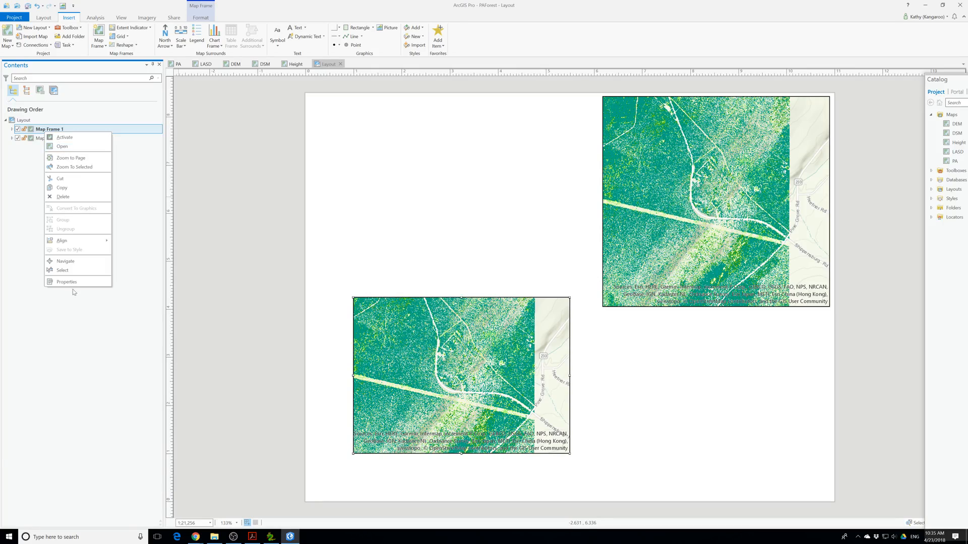
pyautogui.doubleClick(44, 130)
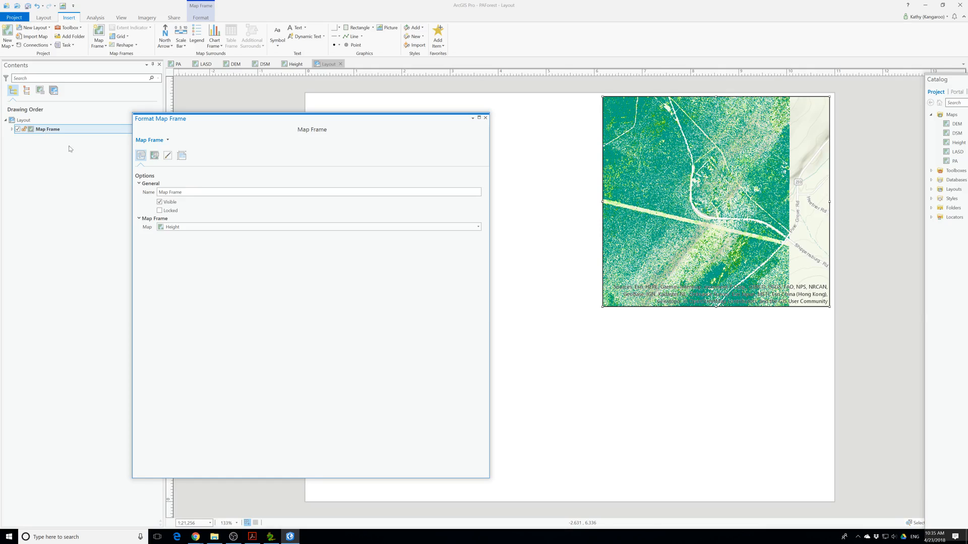
pyautogui.write('Height')
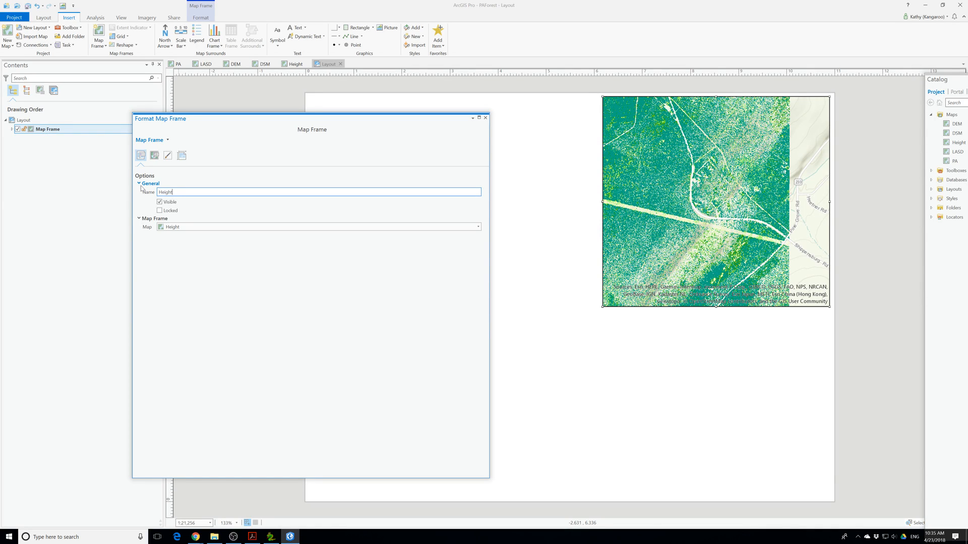
pyautogui.press('Return')
pyautogui.click(486, 118)
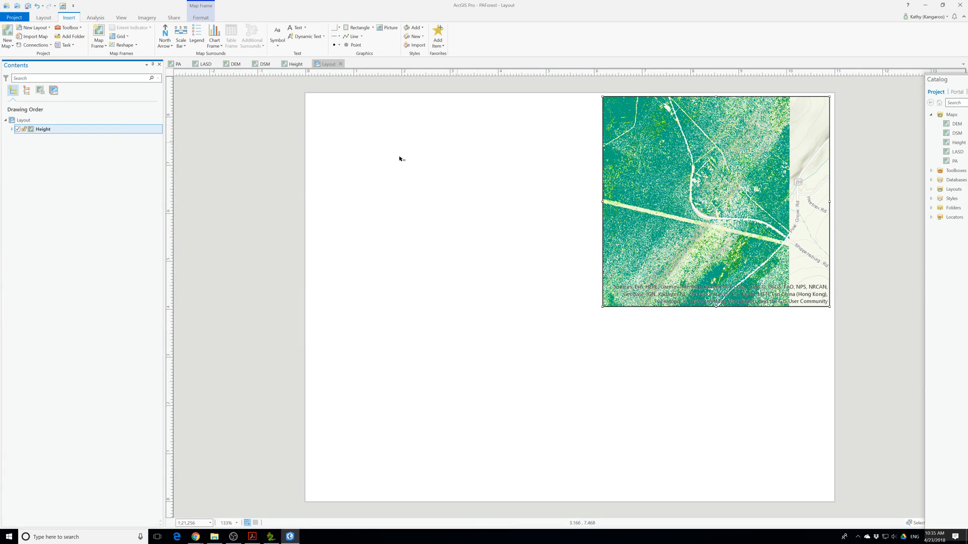
pyautogui.click(99, 43)
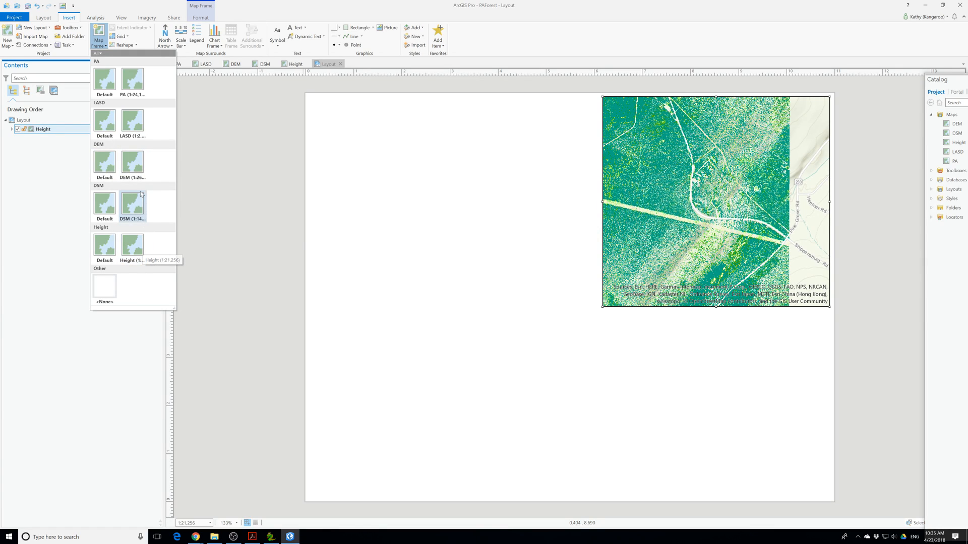
pyautogui.click(132, 124)
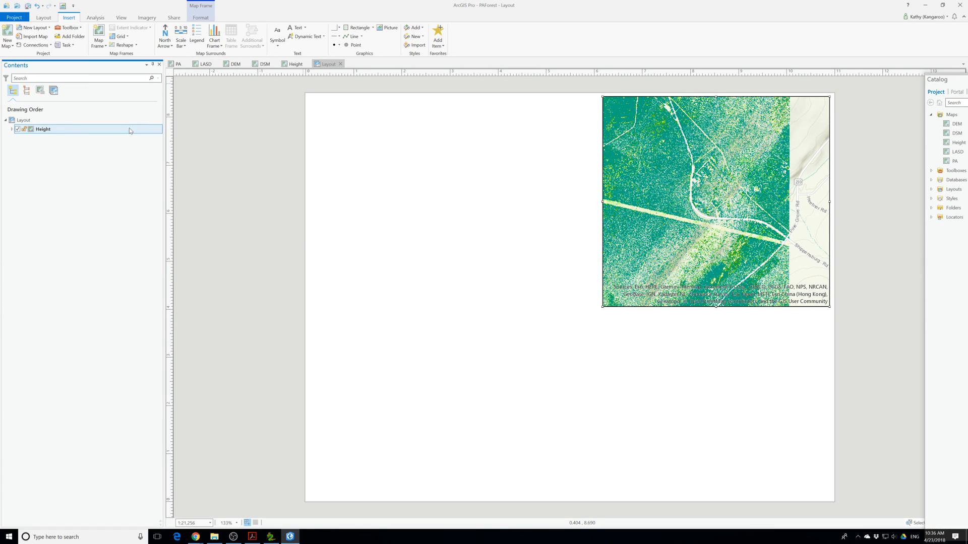
pyautogui.click(377, 321)
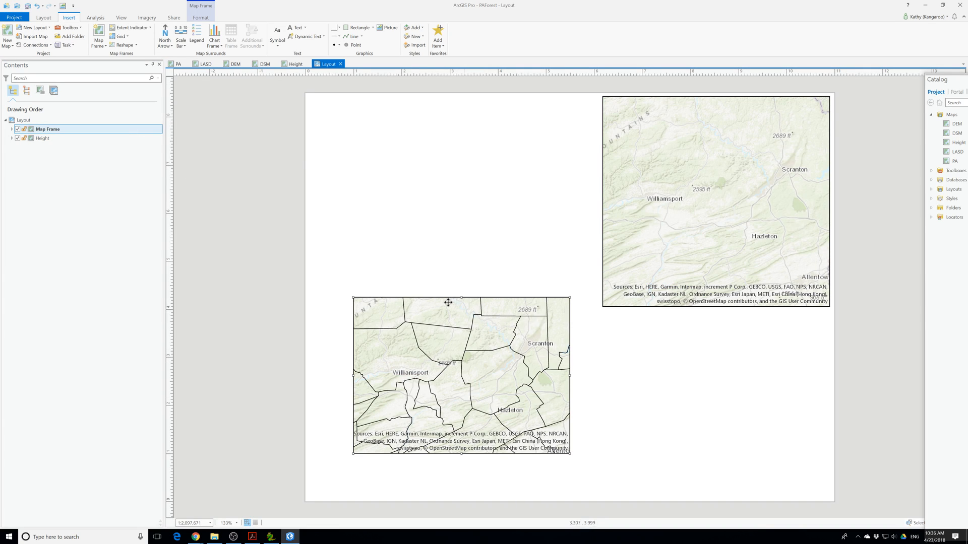
pyautogui.press('Delete')
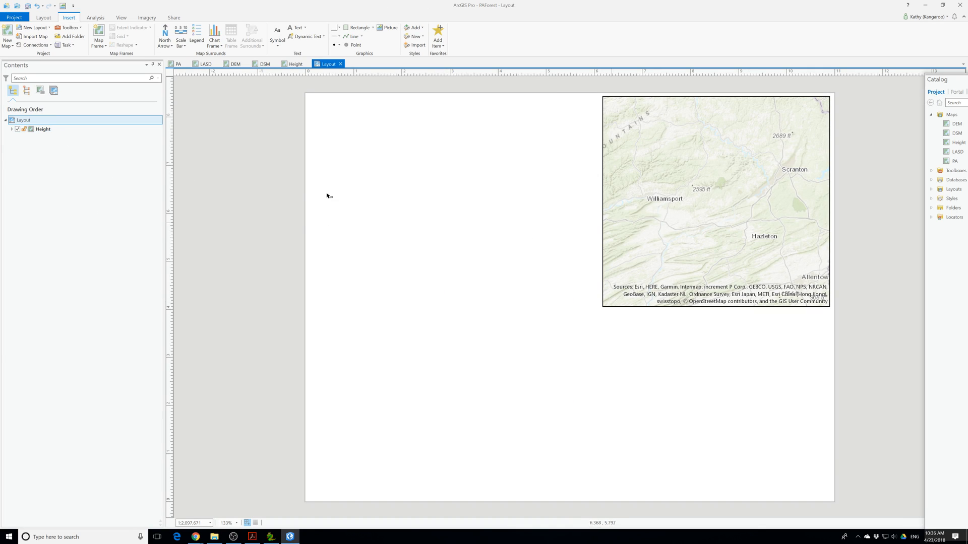
# Zoom the Height map frame to the extent of the Reclass_IHei3 layer
pyautogui.click(12, 129)
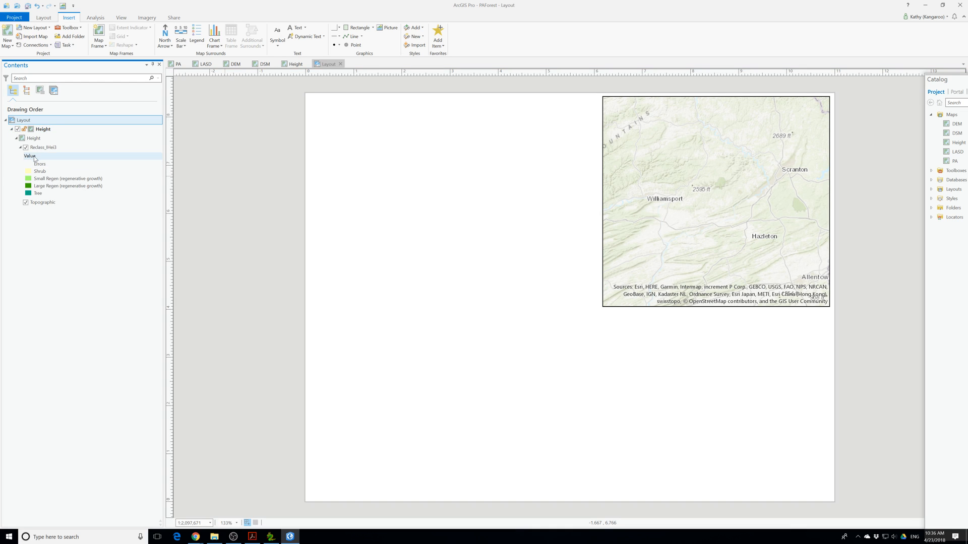
pyautogui.rightClick(40, 147)
pyautogui.click(83, 220)
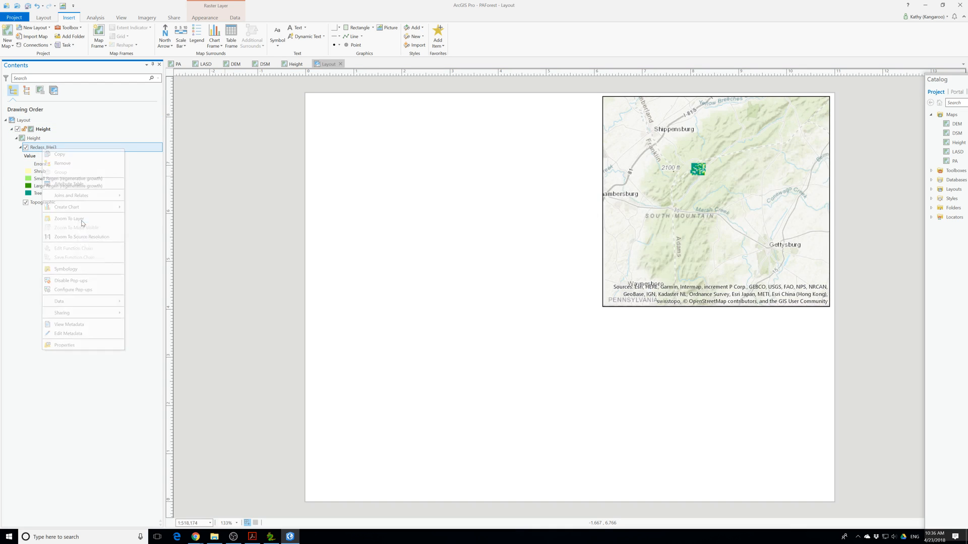
pyautogui.scroll(3, 701, 179)
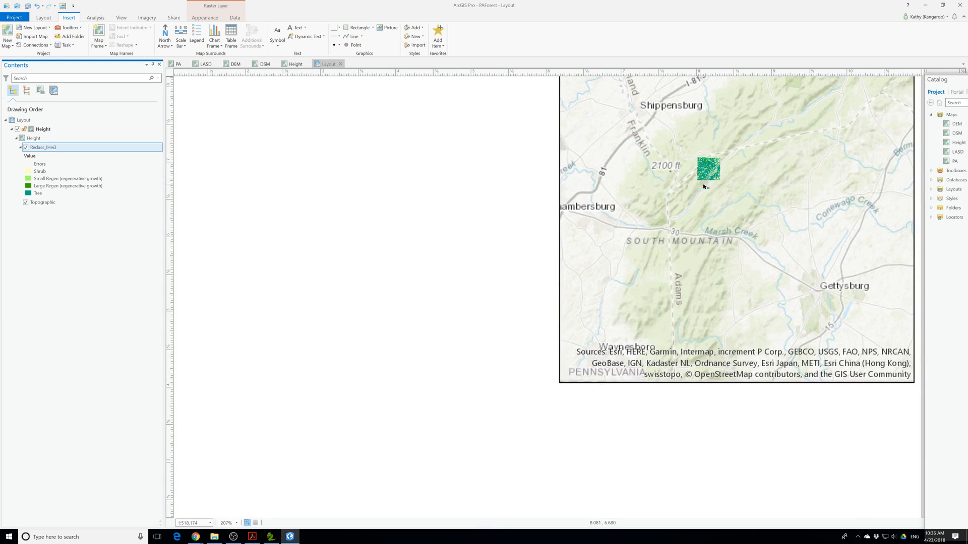
pyautogui.scroll(-3, 704, 186)
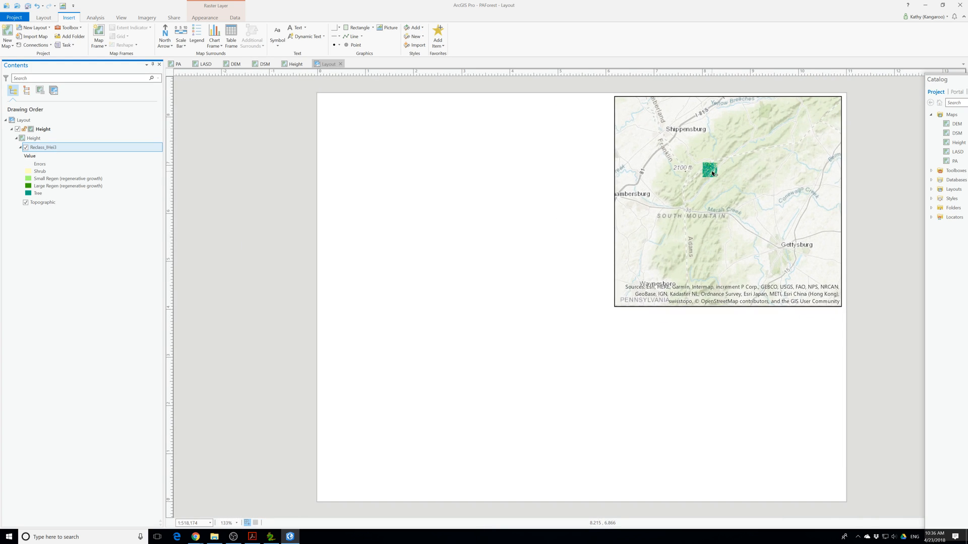
# Activate the Height map frame, zoom in until the vegetation raster fills it, close the activation and enlarge the frame toward the page's lower left
pyautogui.rightClick(40, 132)
pyautogui.click(55, 136)
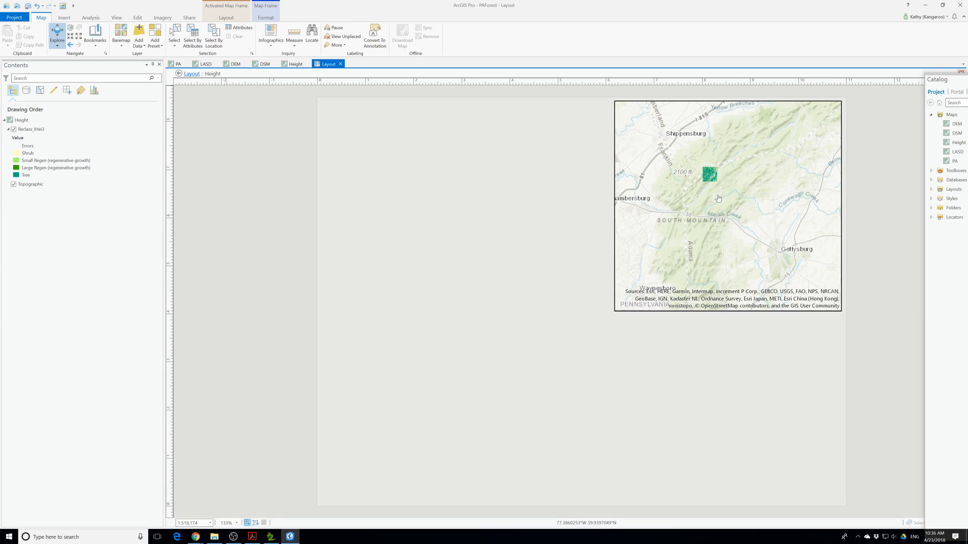
pyautogui.scroll(8, 718, 198)
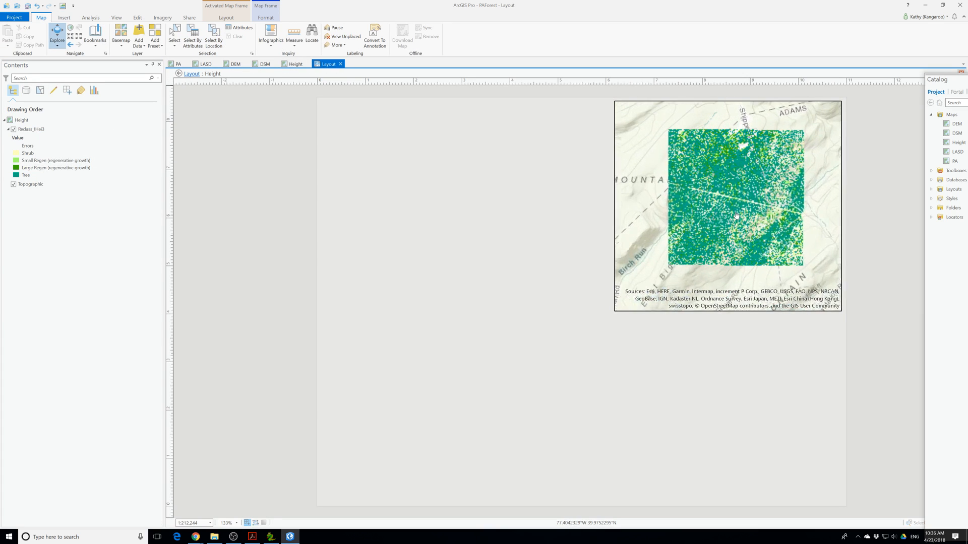
pyautogui.scroll(5, 736, 216)
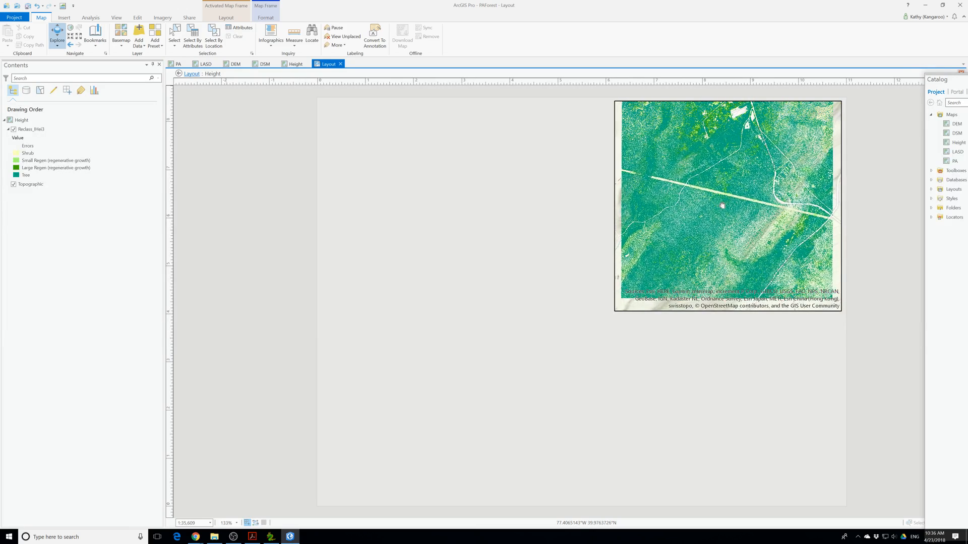
pyautogui.moveTo(722, 205); pyautogui.dragTo(724, 218)
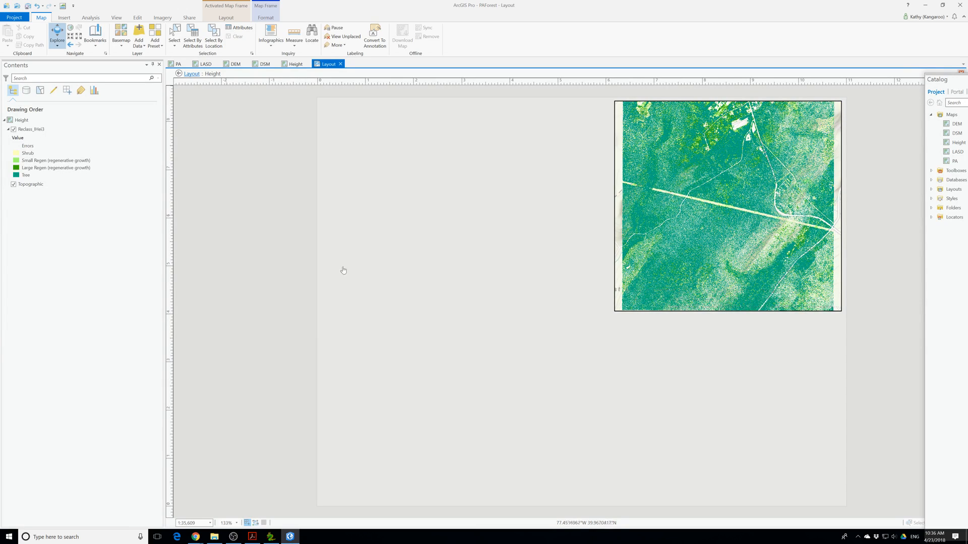
pyautogui.click(192, 74)
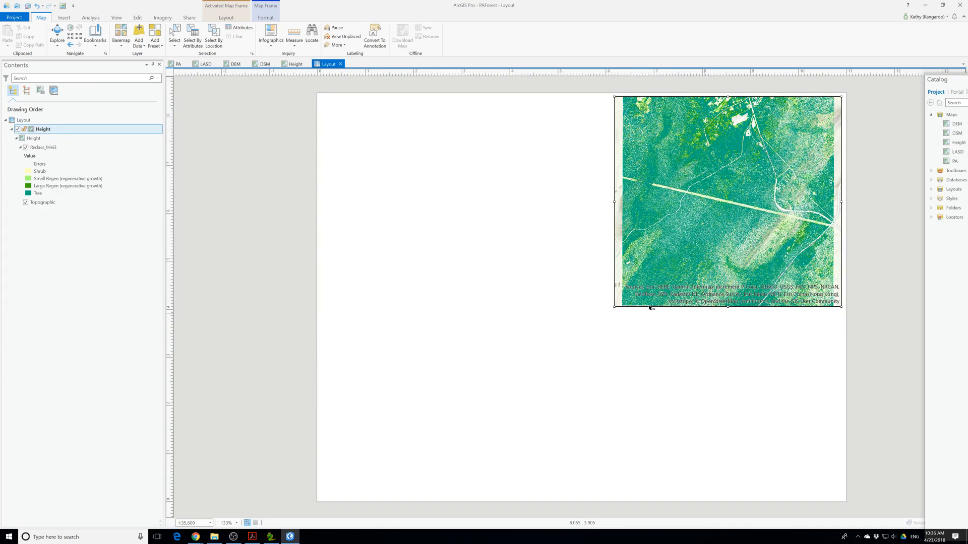
pyautogui.moveTo(615, 307); pyautogui.dragTo(561, 321)
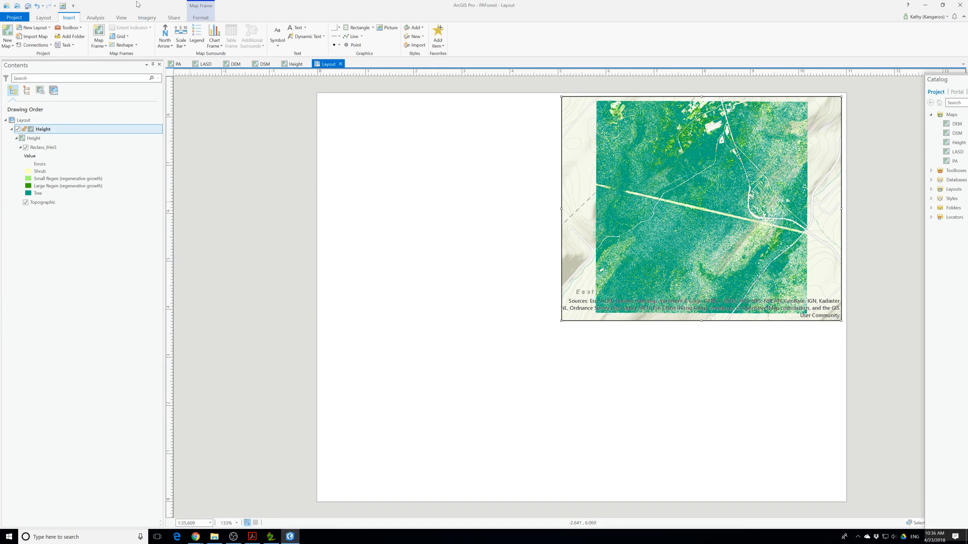
# Try a 50% transparency on the Reclass_IHei3 layer and reset it to 0%
pyautogui.click(41, 148)
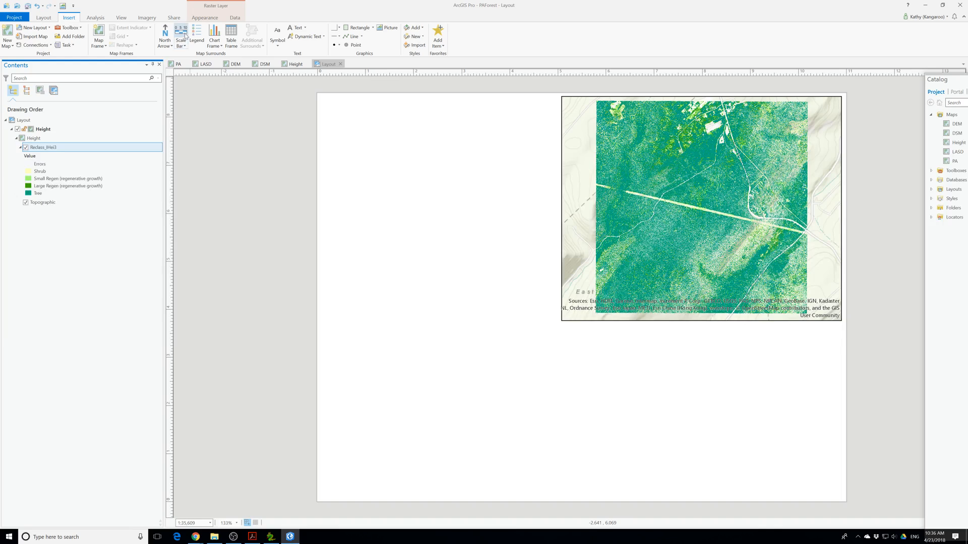
pyautogui.click(203, 19)
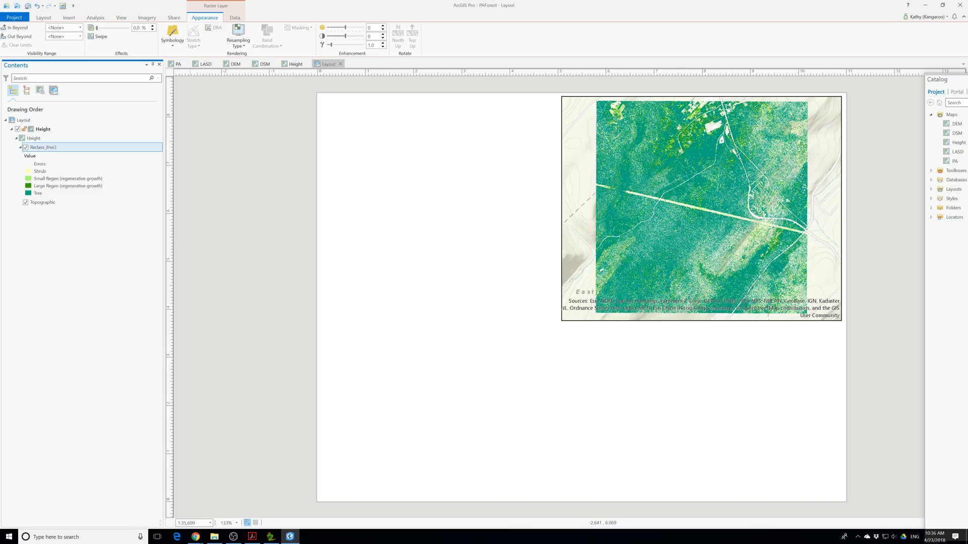
pyautogui.write('7')
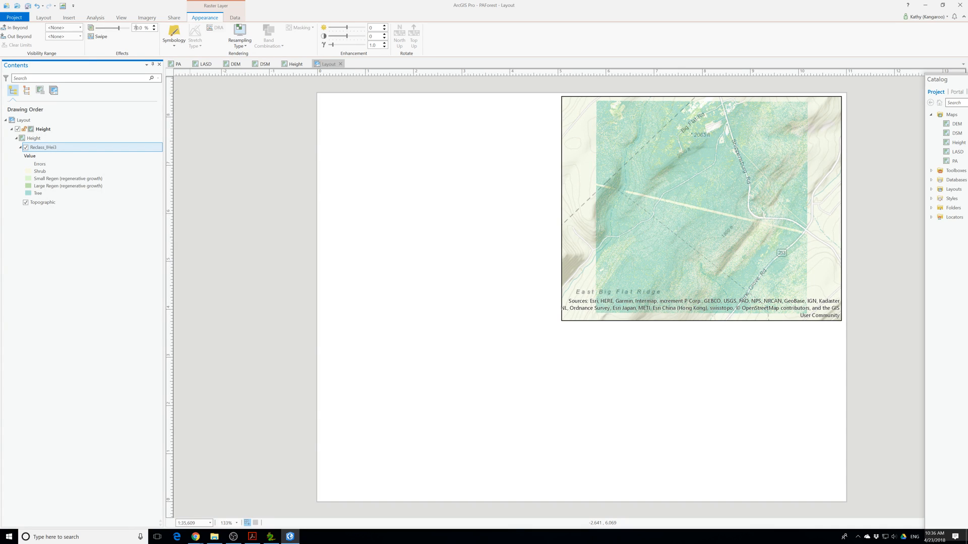
pyautogui.press('BackSpace')
pyautogui.write('50')
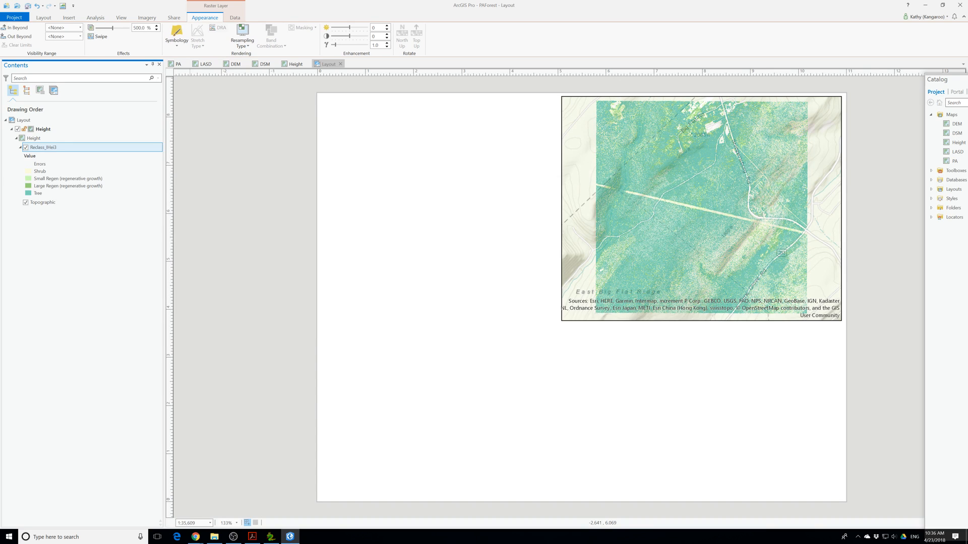
pyautogui.press('BackSpace')
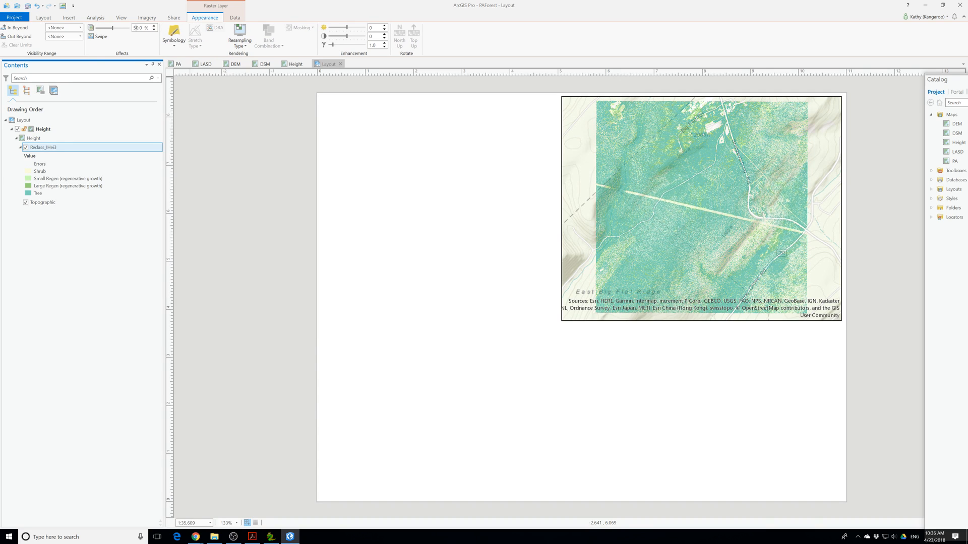
pyautogui.click(519, 164)
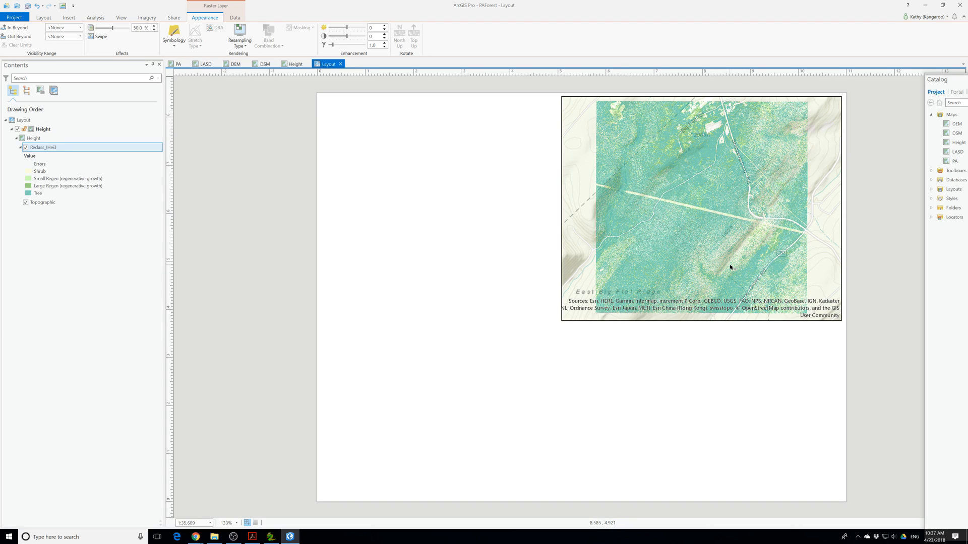
pyautogui.click(153, 30)
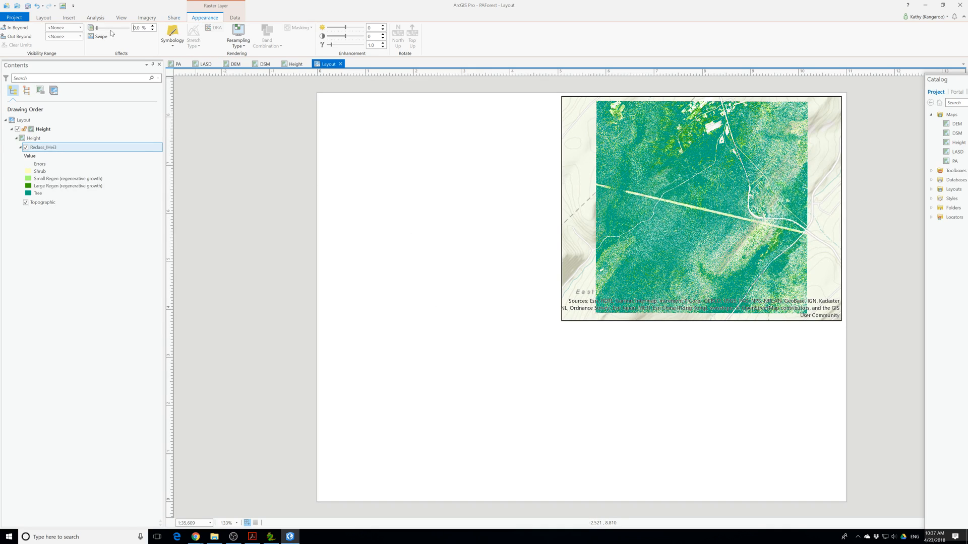
# Switch to the LASD map and remove its Places, Michaux and Counties layers
pyautogui.click(276, 65)
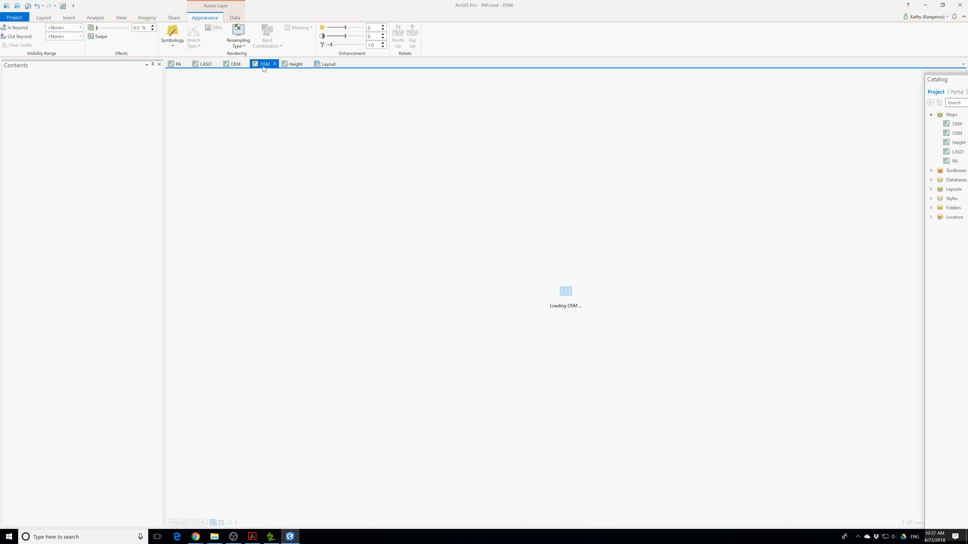
pyautogui.click(205, 64)
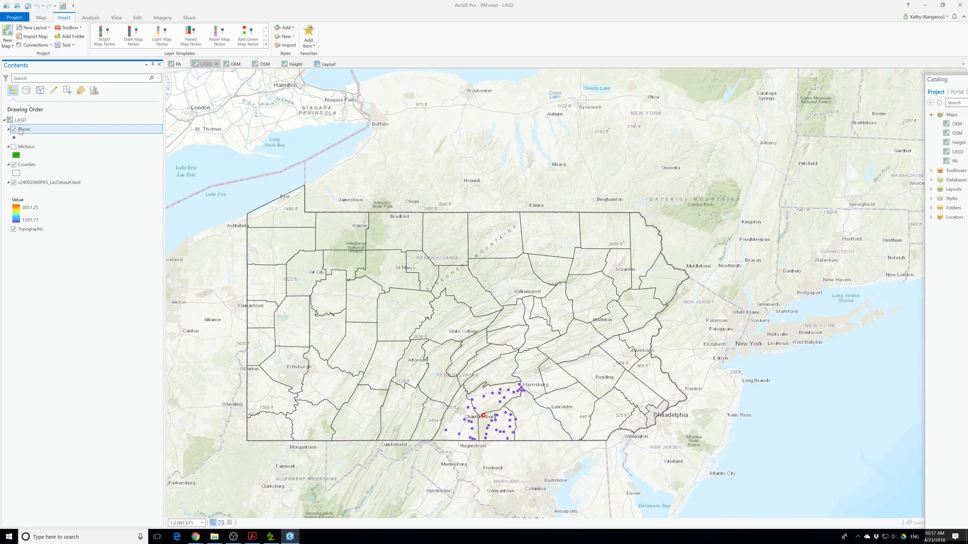
pyautogui.rightClick(20, 131)
pyautogui.click(31, 140)
pyautogui.rightClick(29, 129)
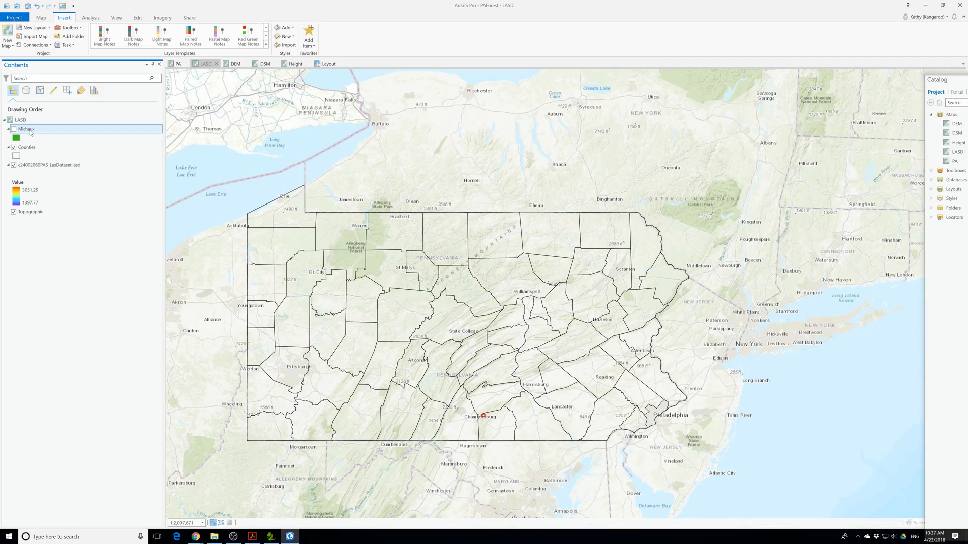
pyautogui.click(43, 147)
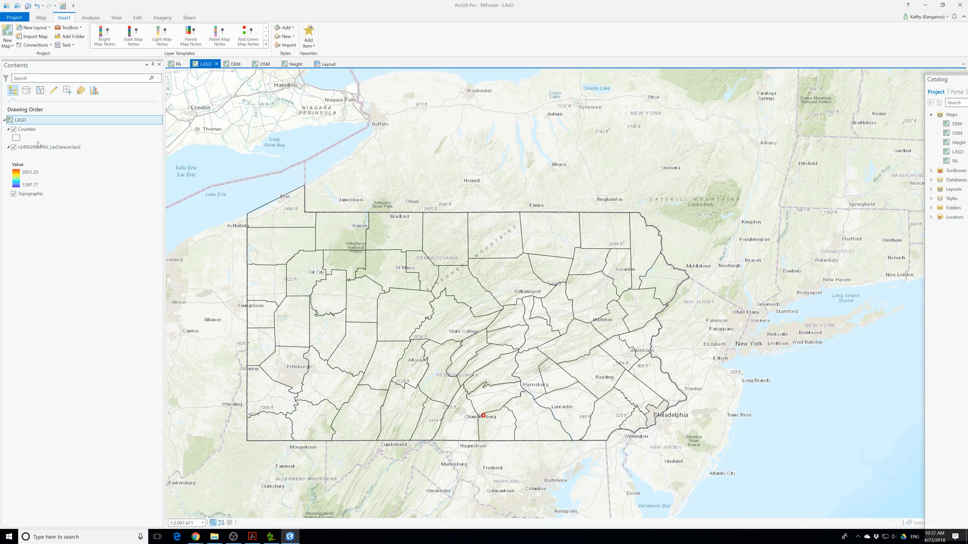
pyautogui.rightClick(30, 129)
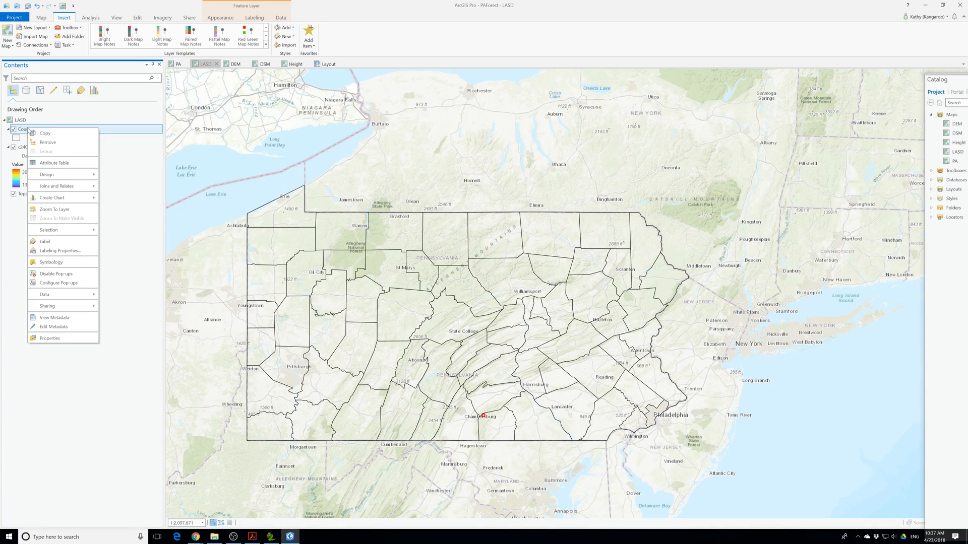
pyautogui.click(47, 143)
# Export the LASD map, framed closely on the LAS dataset square, as the JPEG PAForestLASD.jpg in the Dropbox folder
pyautogui.scroll(5, 493, 425)
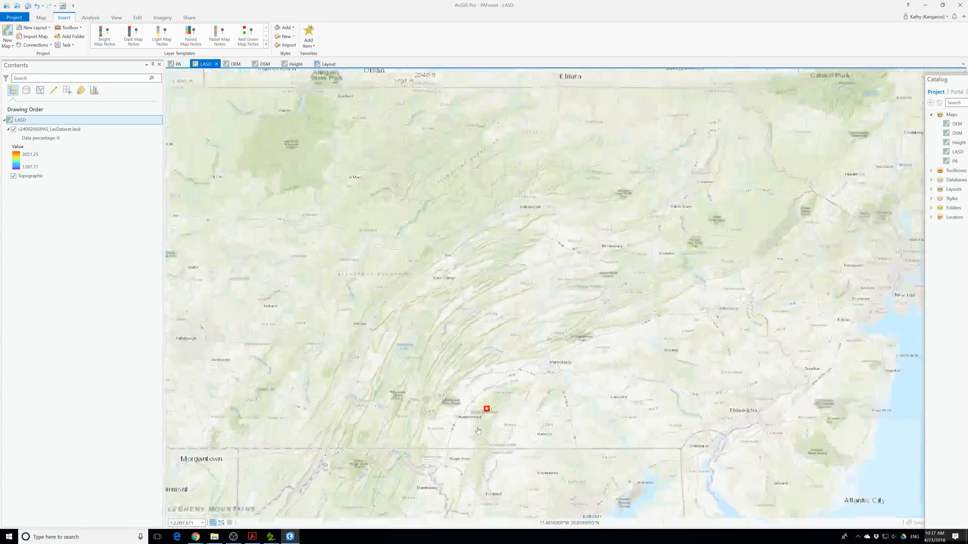
pyautogui.scroll(6, 514, 353)
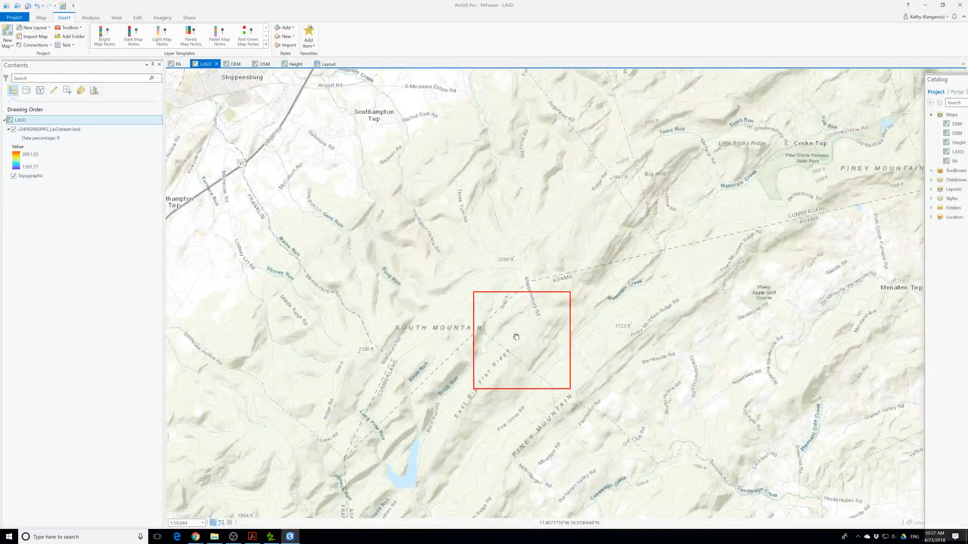
pyautogui.scroll(3, 518, 342)
pyautogui.scroll(-2, 524, 346)
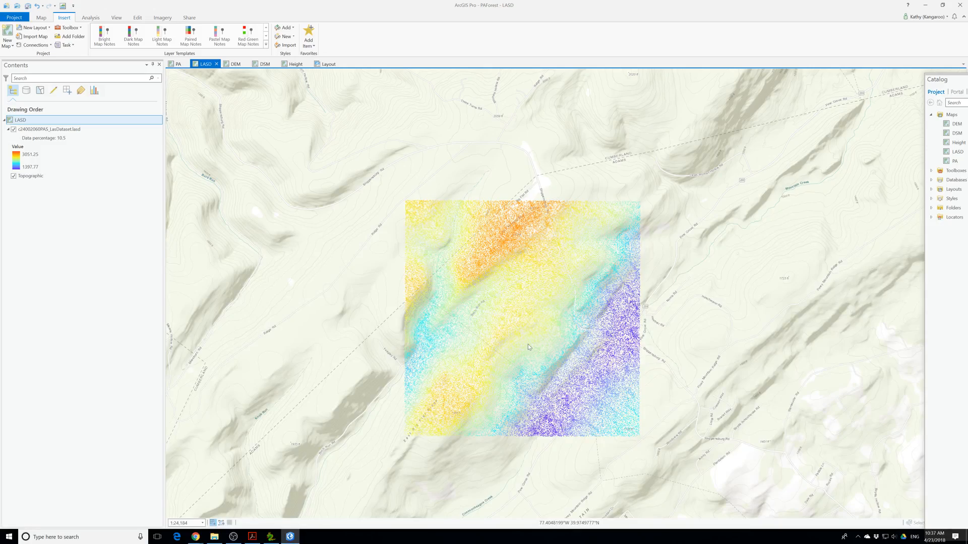
pyautogui.scroll(2, 529, 348)
pyautogui.moveTo(531, 353)
pyautogui.mouseDown()
pyautogui.moveTo(529, 344)
pyautogui.moveTo(549, 357)
pyautogui.mouseUp()
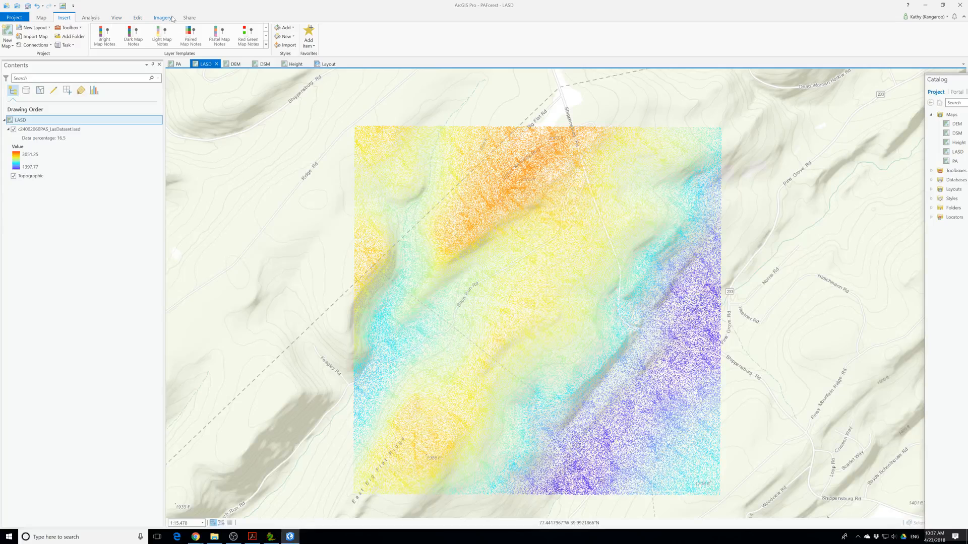
pyautogui.click(189, 18)
pyautogui.click(289, 36)
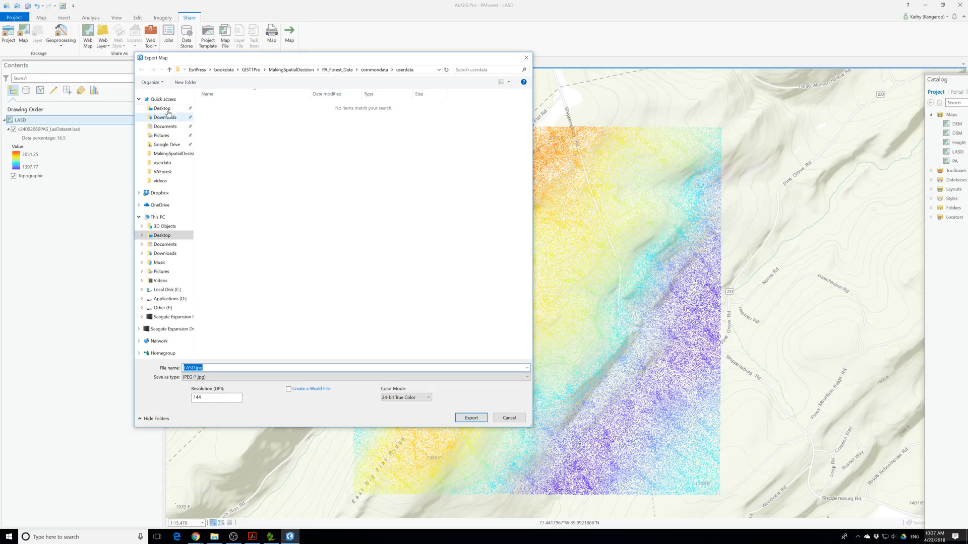
pyautogui.click(160, 193)
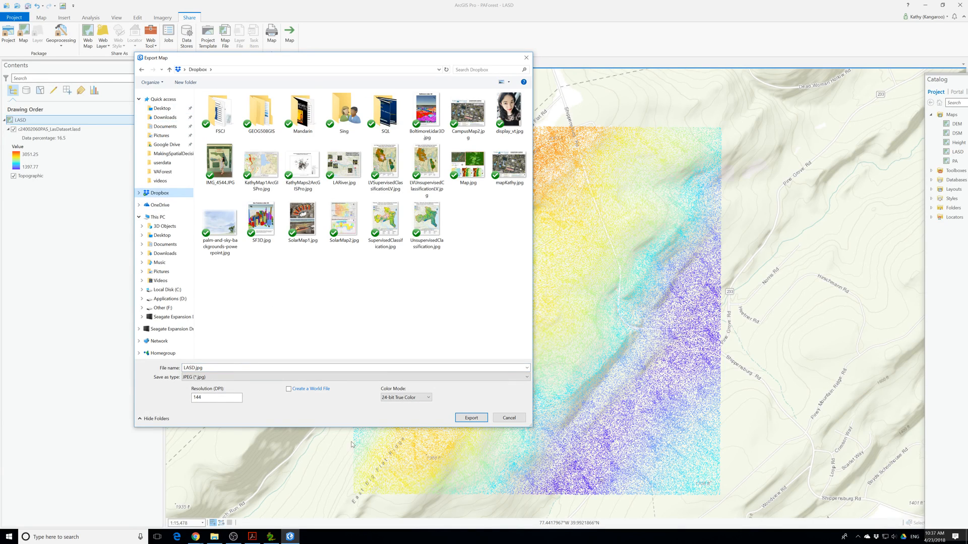
pyautogui.click(190, 368)
pyautogui.click(189, 368)
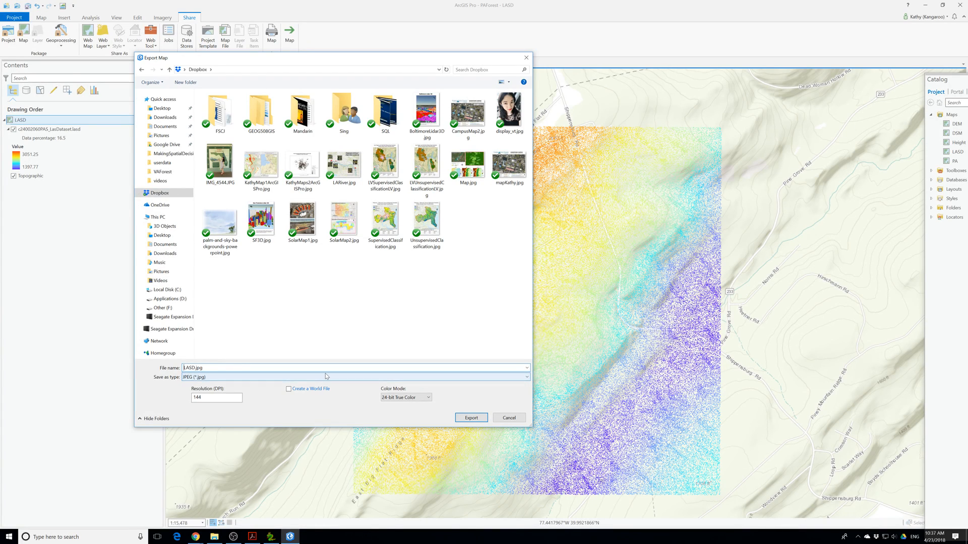
pyautogui.write('PAForest')
pyautogui.press('Return')
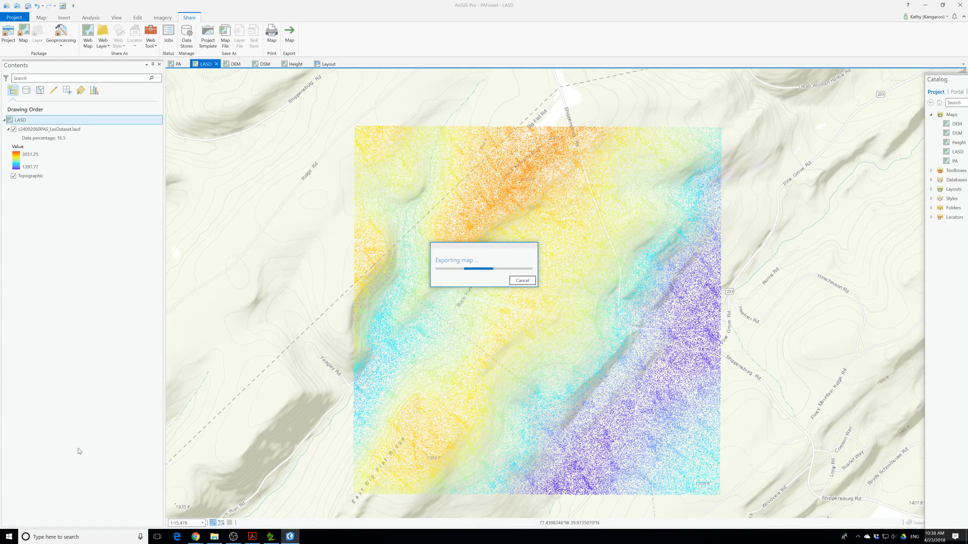
pyautogui.click(925, 5)
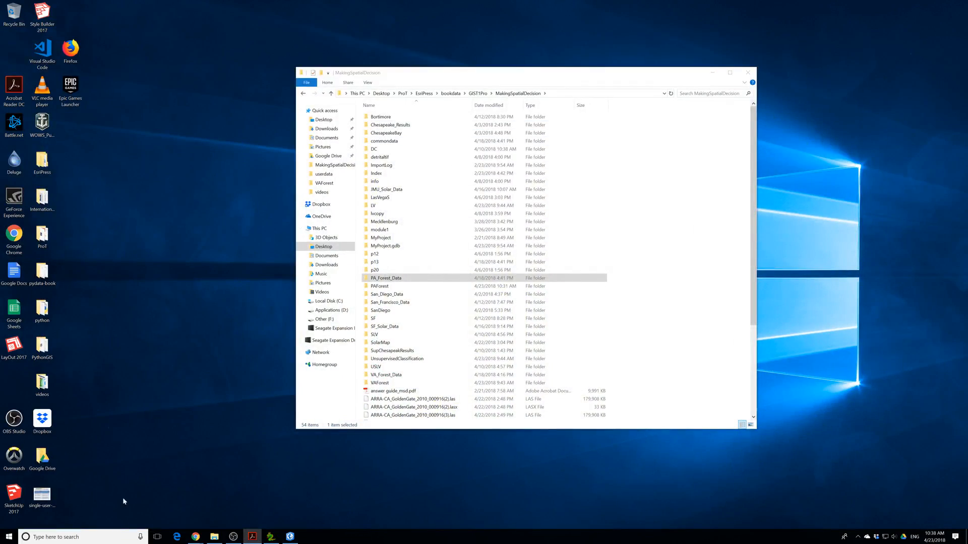
pyautogui.click(296, 539)
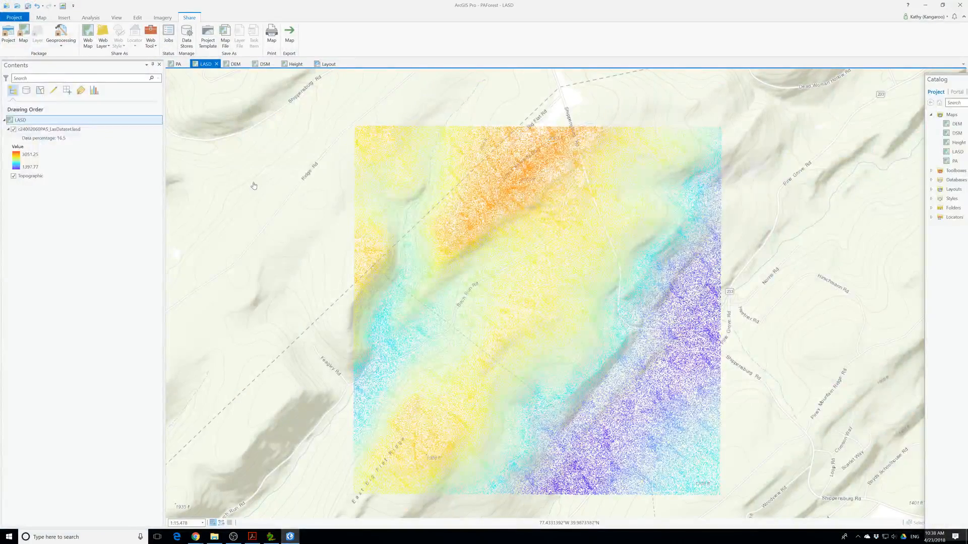
# Insert the picture PAForestLASD.jpg into the layout and place it near the page's lower-left corner
pyautogui.click(330, 65)
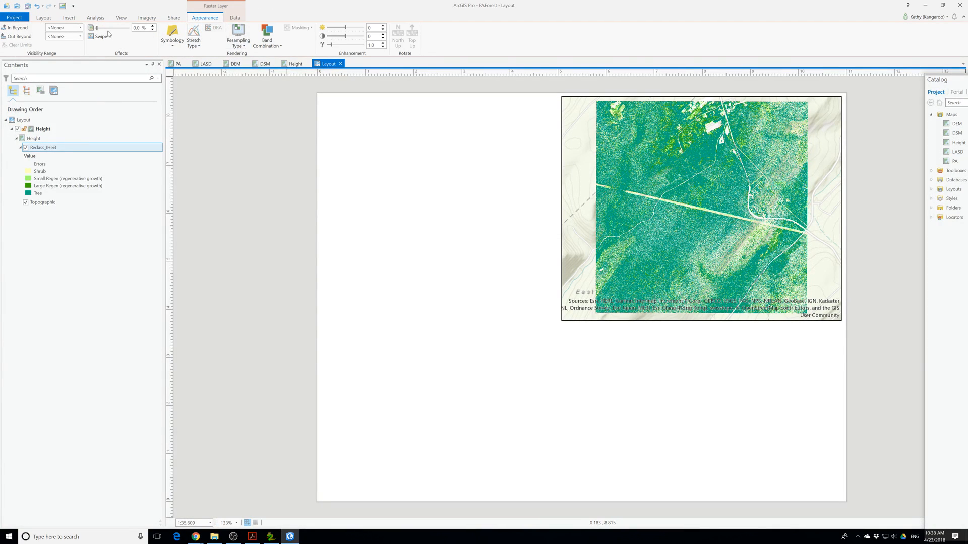
pyautogui.click(69, 18)
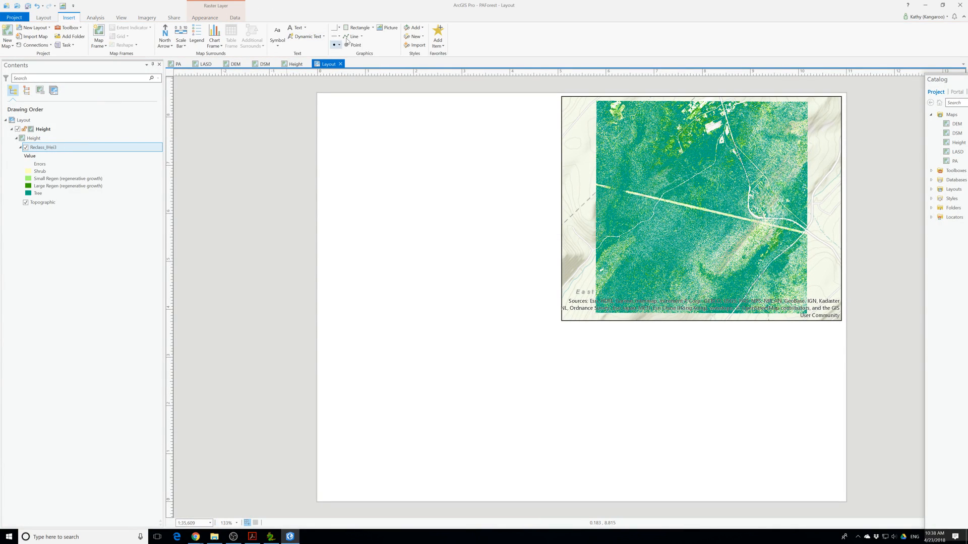
pyautogui.click(394, 29)
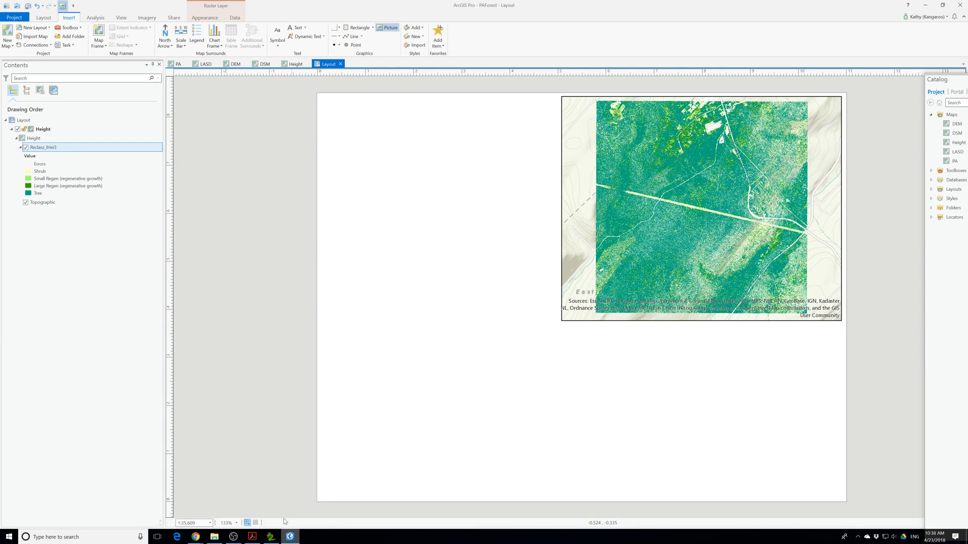
pyautogui.moveTo(329, 371); pyautogui.dragTo(473, 496)
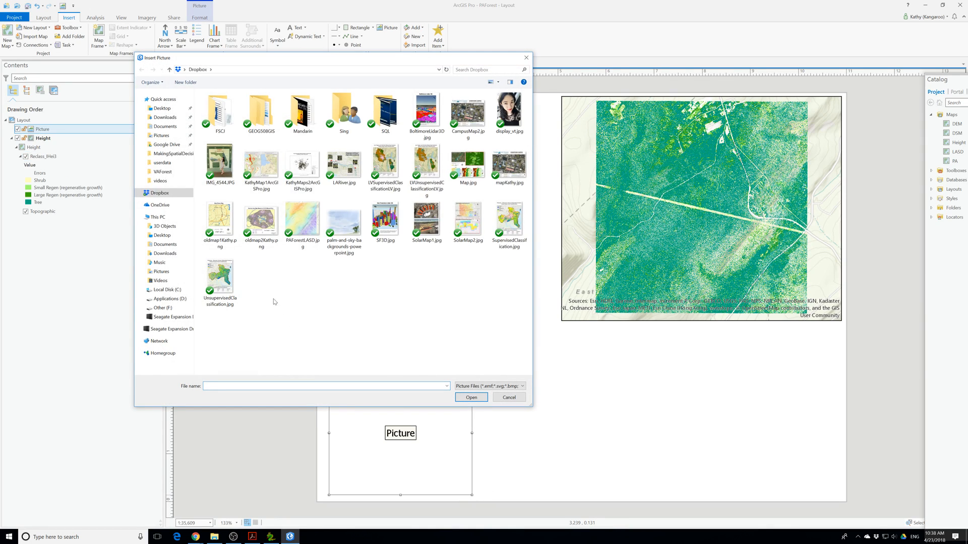
pyautogui.click(310, 220)
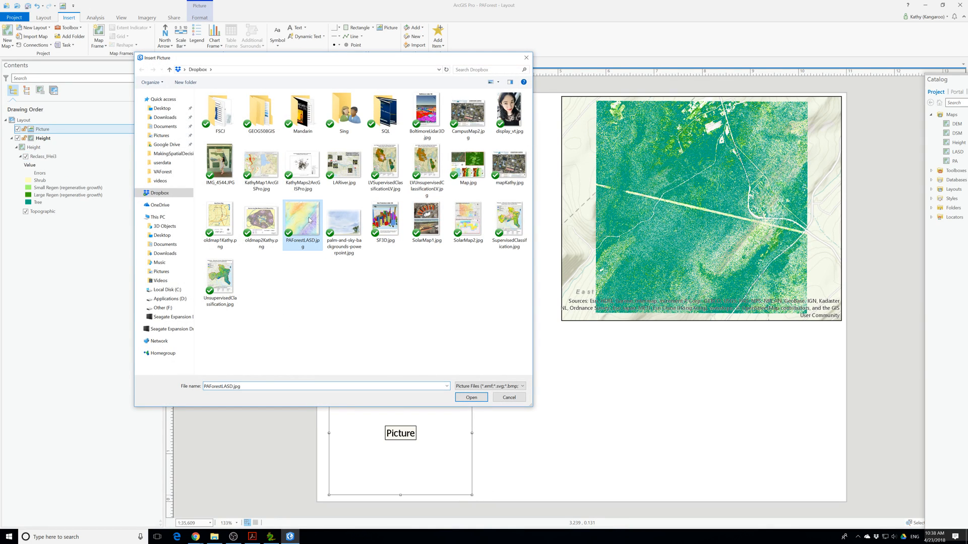
pyautogui.click(472, 397)
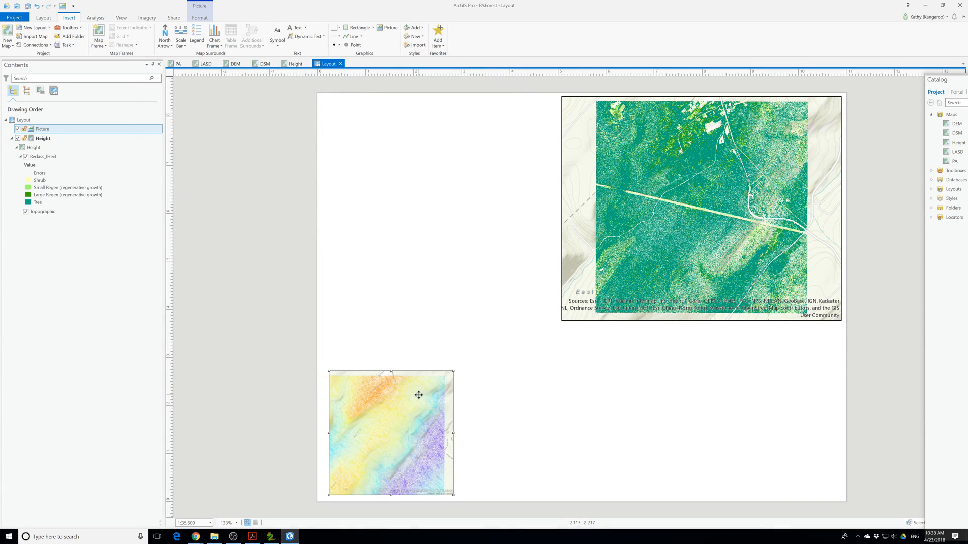
pyautogui.moveTo(419, 396); pyautogui.dragTo(433, 383)
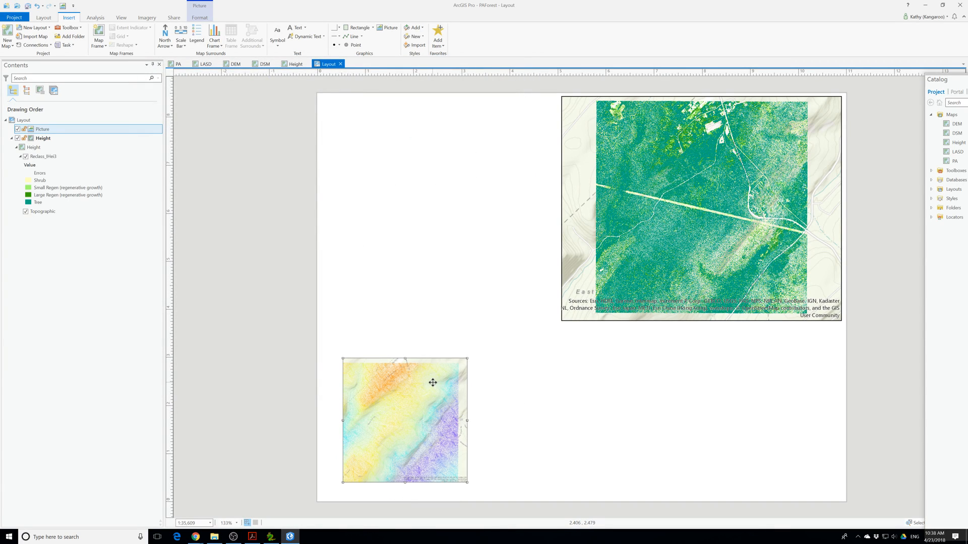
# Delete the LAS dataset picture from the layout and switch back to the LASD map
pyautogui.rightClick(410, 410)
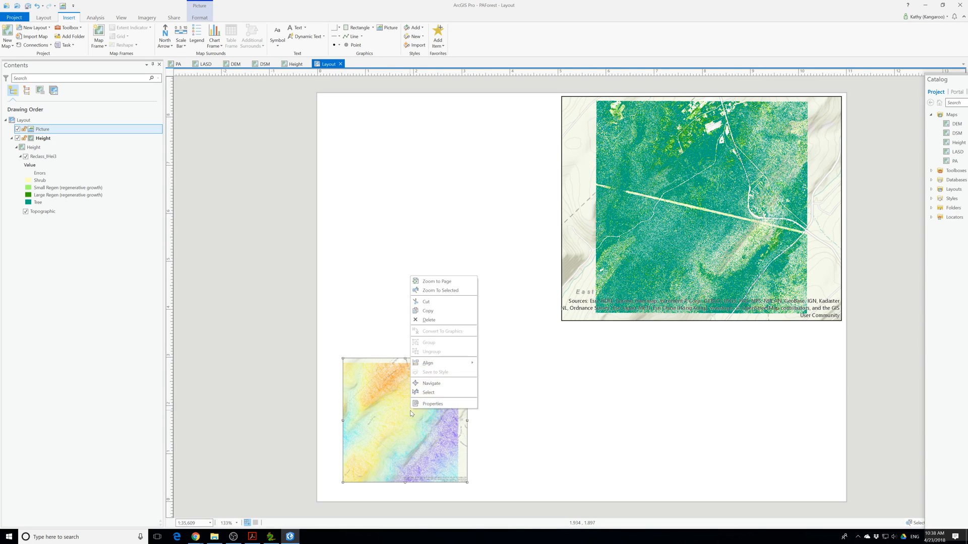
pyautogui.click(439, 321)
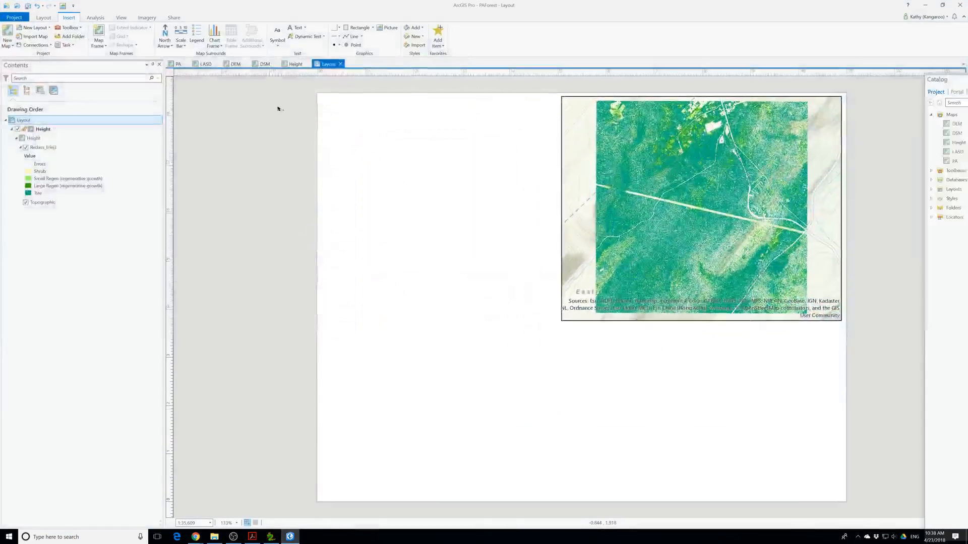
pyautogui.click(264, 65)
pyautogui.click(205, 64)
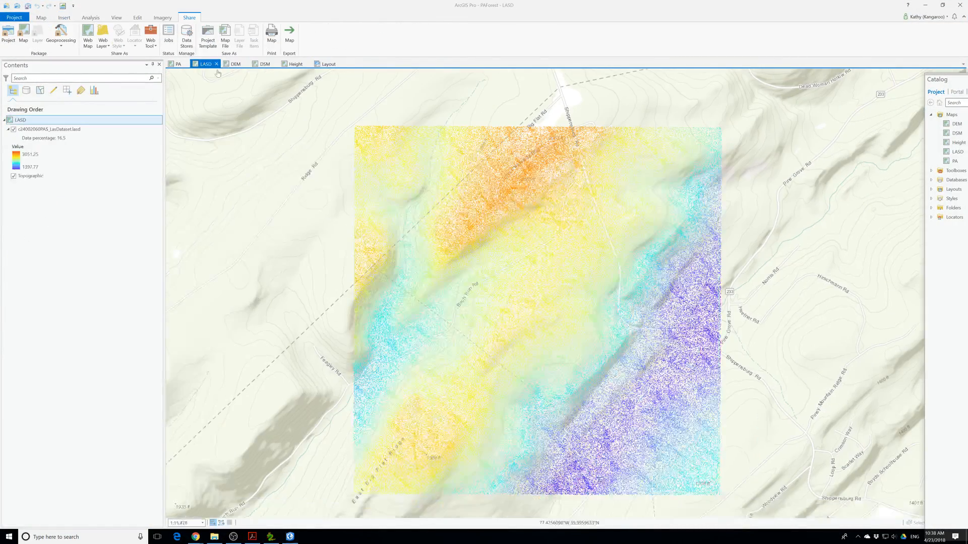
# Export the repositioned LASD map again as a JPEG, replacing the existing PAForestLASD.jpg in the Dropbox folder
pyautogui.moveTo(509, 296); pyautogui.dragTo(525, 275)
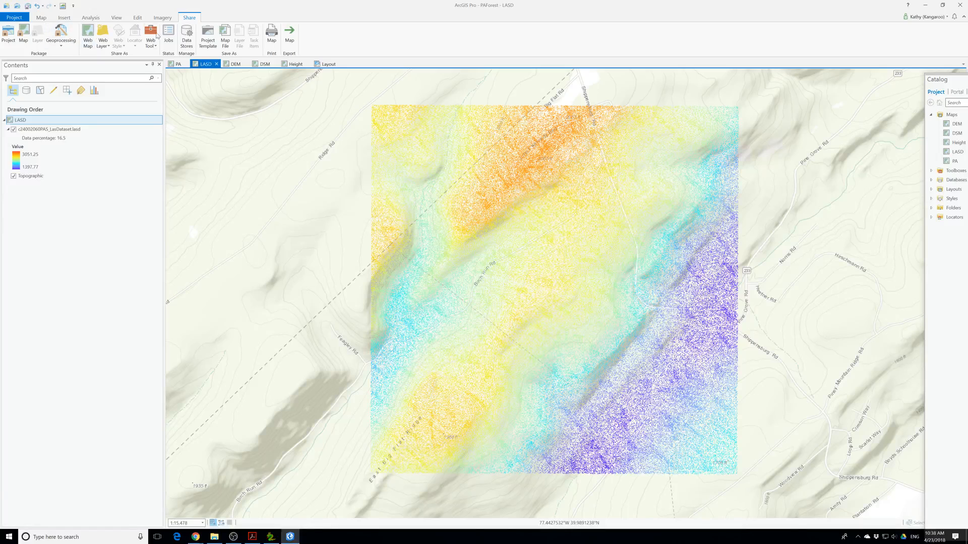
pyautogui.click(283, 40)
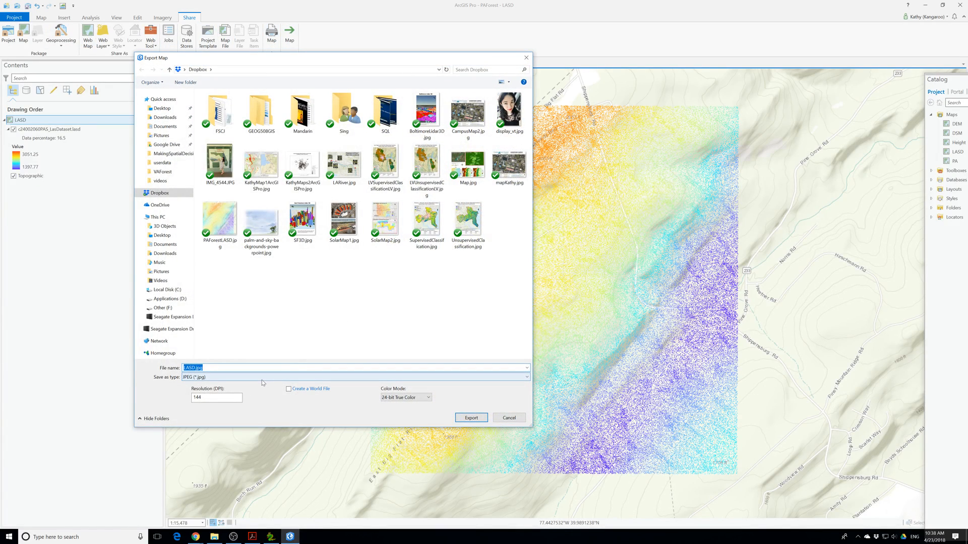
pyautogui.click(237, 228)
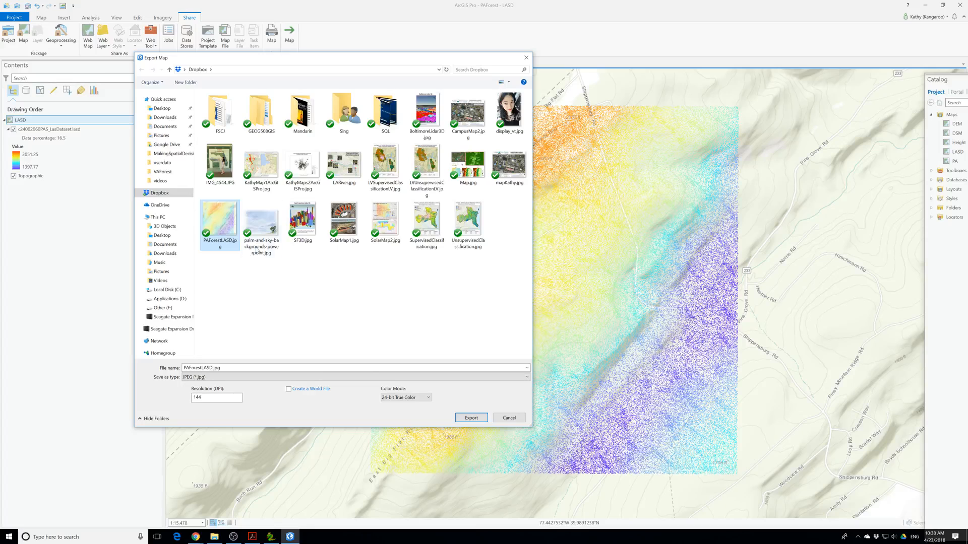
pyautogui.click(482, 419)
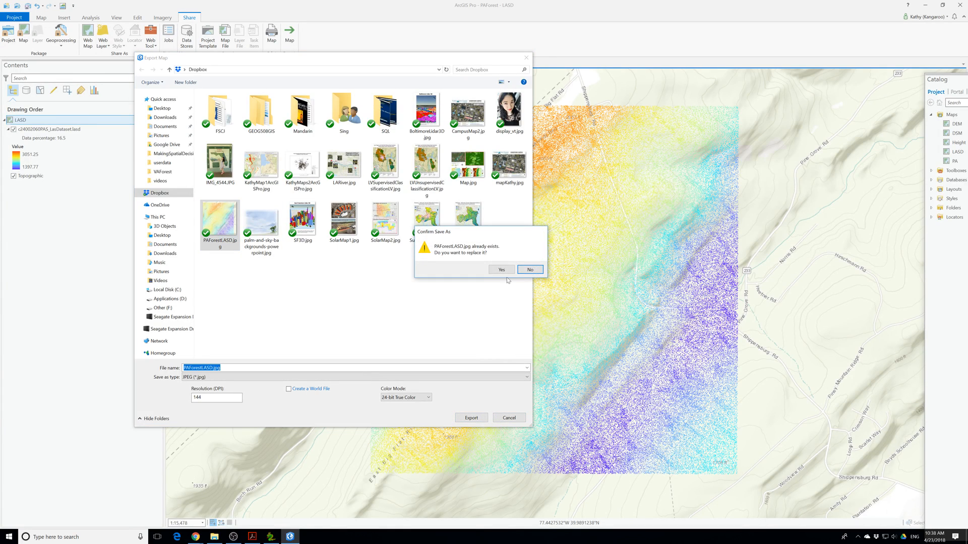
pyautogui.click(503, 270)
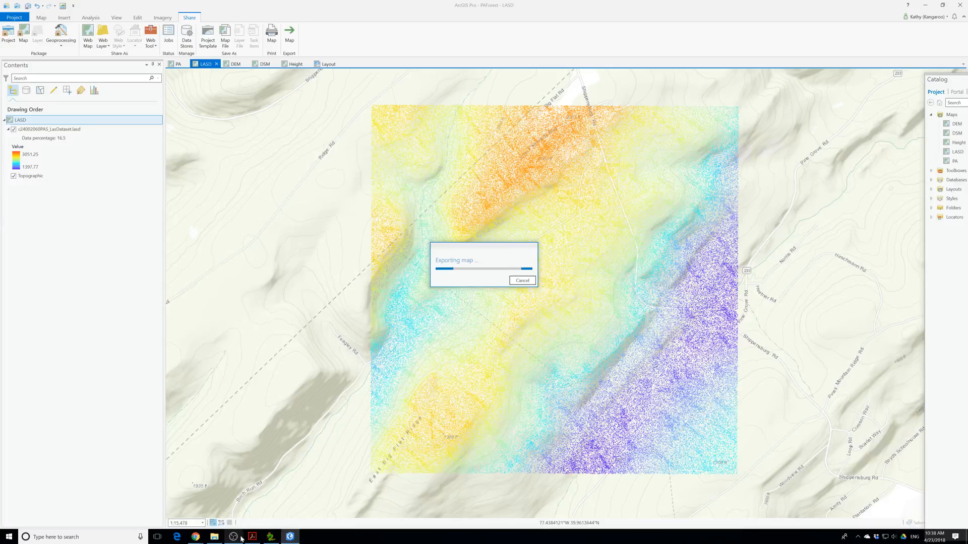
# Return to the layout and start inserting the re-exported LASD map picture
pyautogui.click(328, 64)
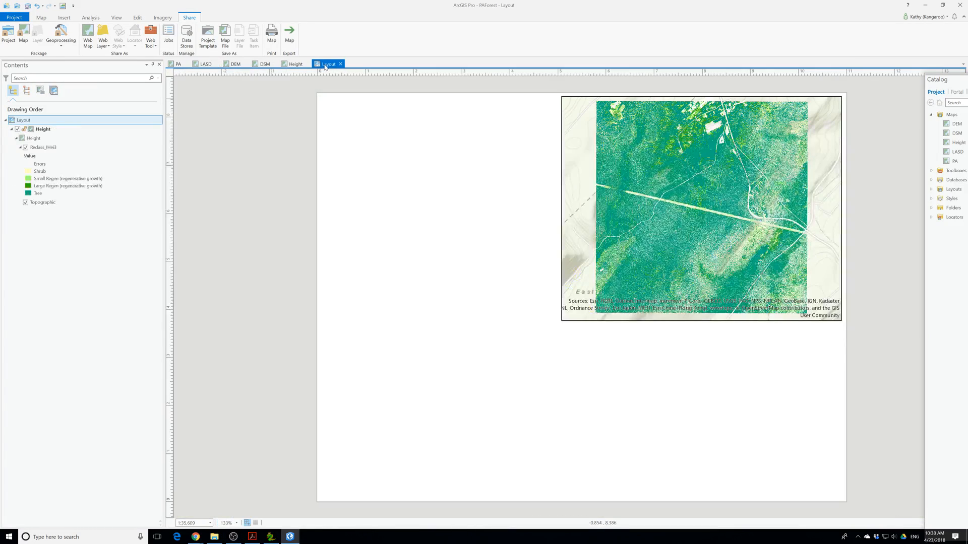
pyautogui.click(69, 17)
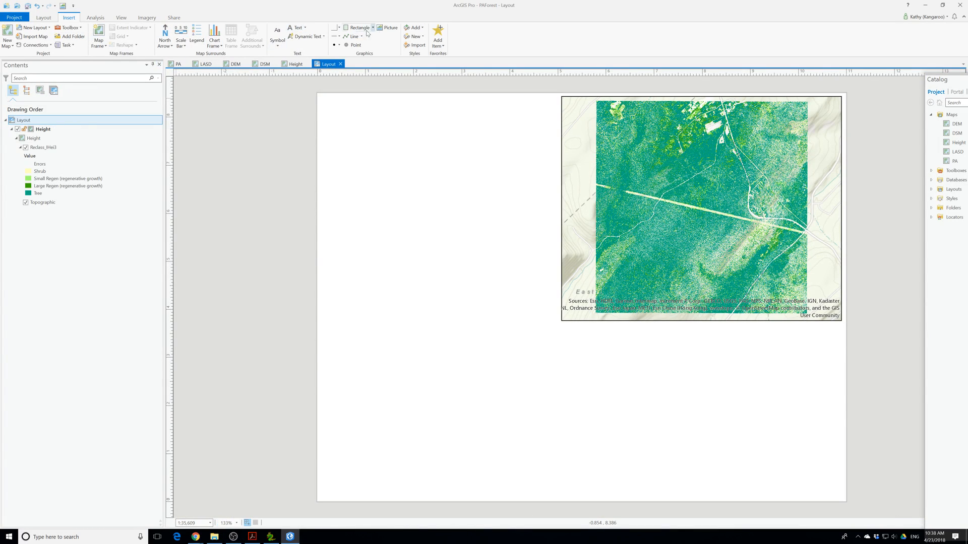
# Insert the picture PAForestLASD.jpg into a frame in the lower-left part of the layout page
pyautogui.click(387, 28)
pyautogui.moveTo(336, 338); pyautogui.dragTo(508, 498)
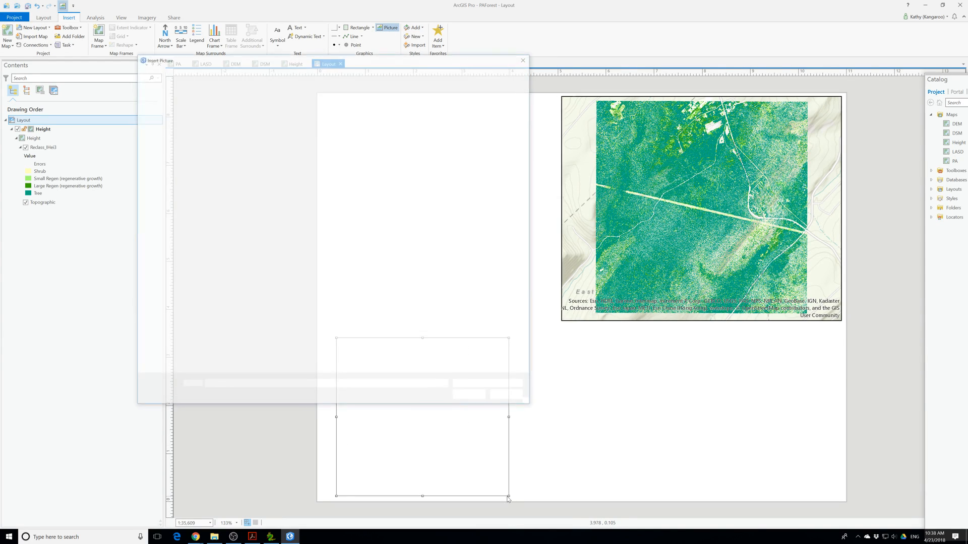
pyautogui.click(304, 217)
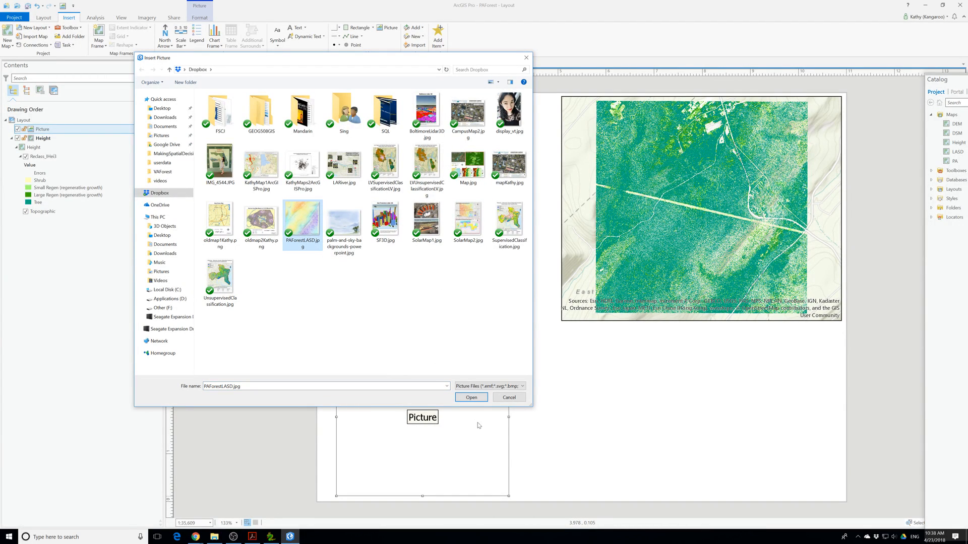
pyautogui.click(471, 399)
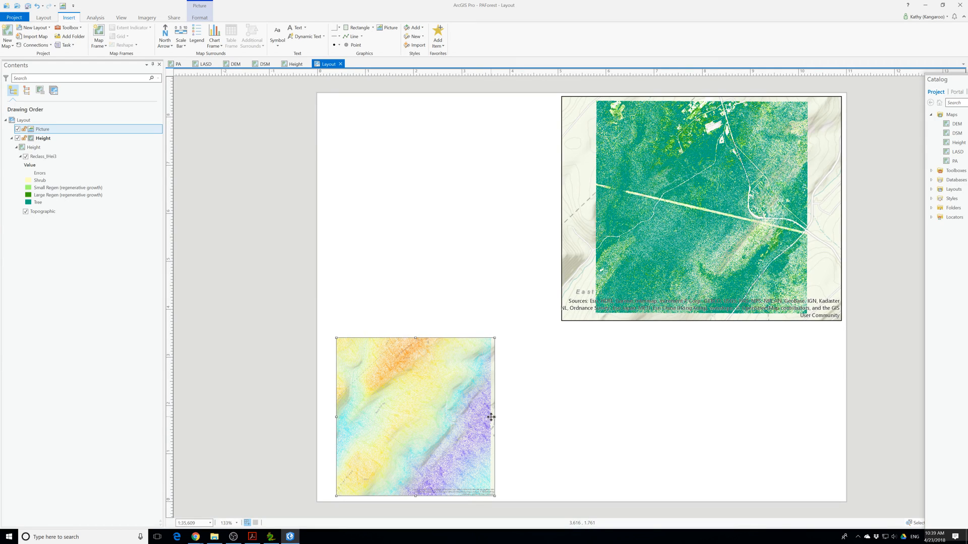
# Try resizing and repositioning the inserted LASD picture, then delete it from the layout
pyautogui.moveTo(494, 417); pyautogui.dragTo(488, 419)
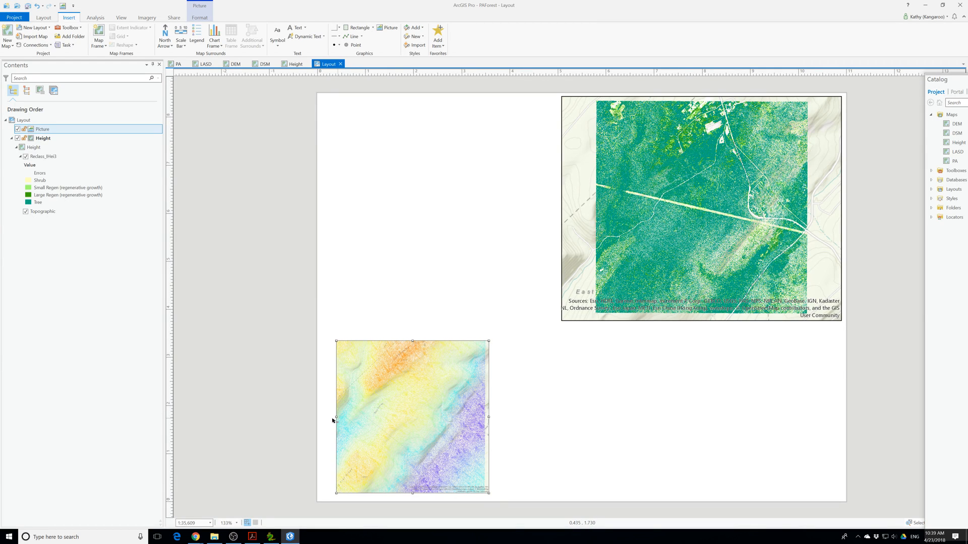
pyautogui.moveTo(337, 418); pyautogui.dragTo(310, 419)
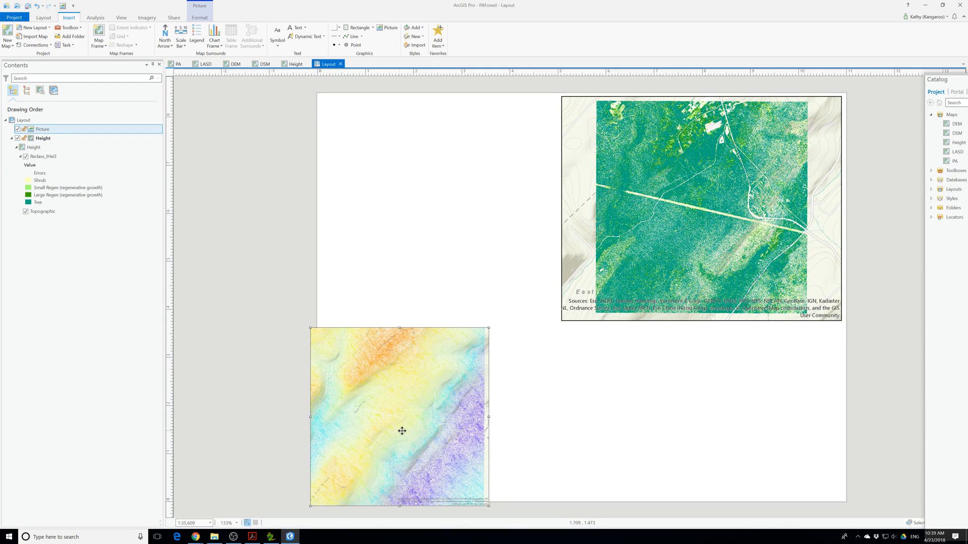
pyautogui.moveTo(402, 430); pyautogui.dragTo(435, 424)
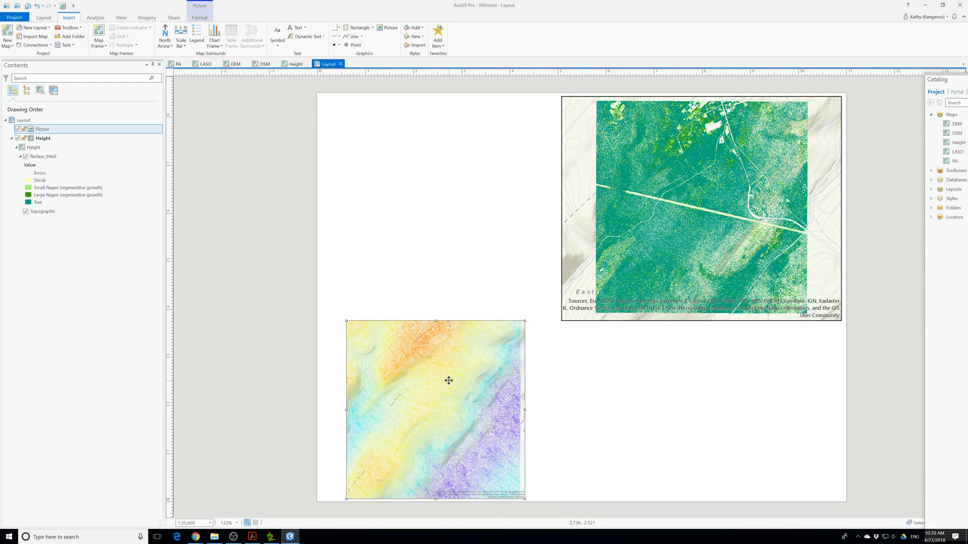
pyautogui.press('Escape')
pyautogui.press('Delete')
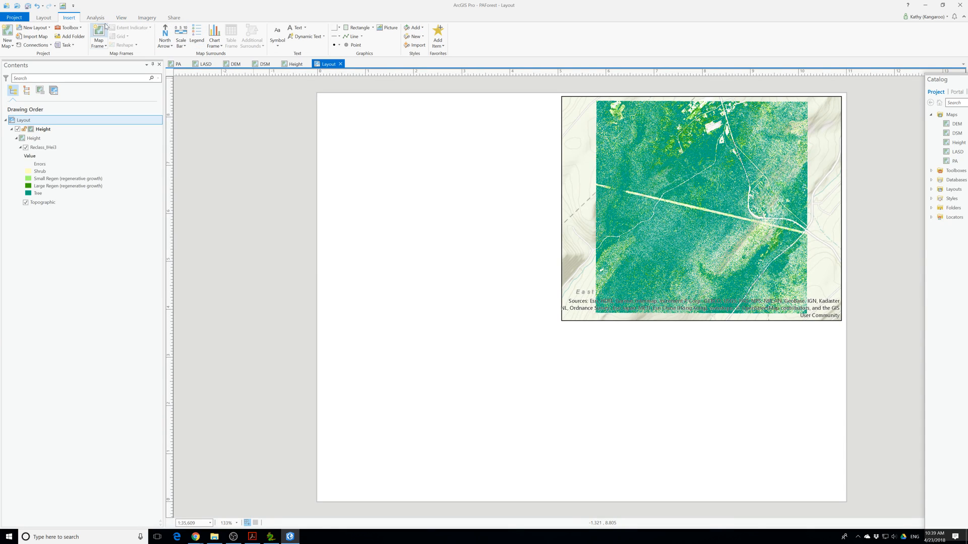
# Export the LASD map as a JPEG over the existing PAForestLASD.jpg in the Dropbox folder
pyautogui.click(206, 64)
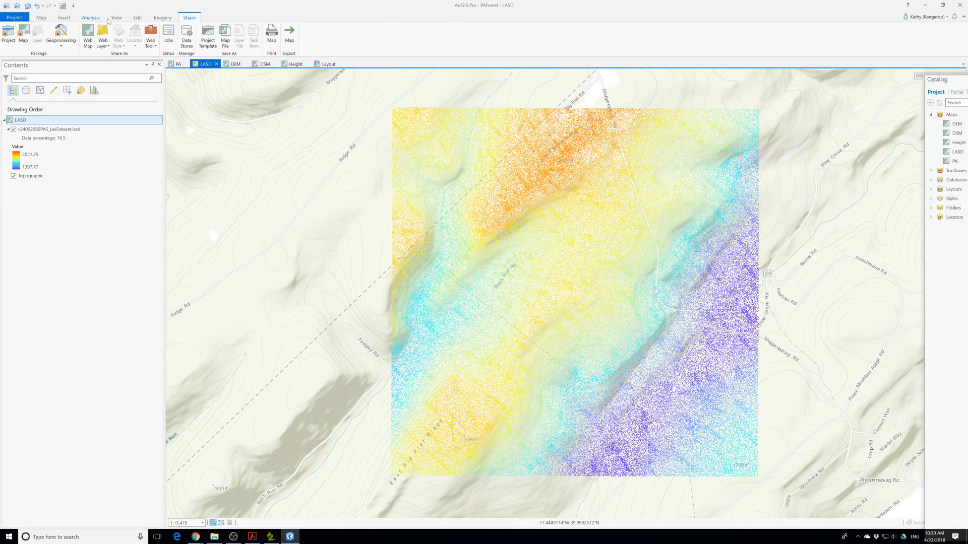
pyautogui.click(290, 35)
pyautogui.click(220, 222)
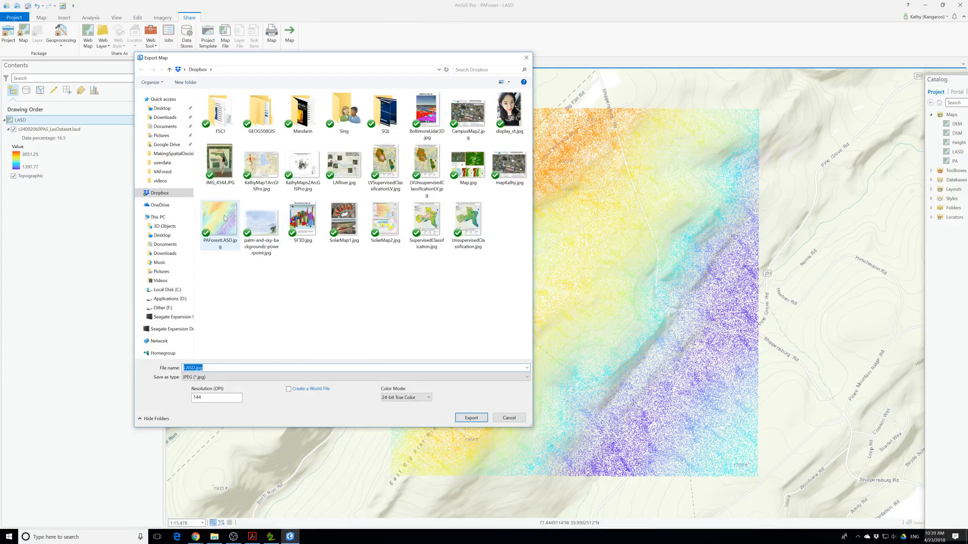
pyautogui.click(474, 421)
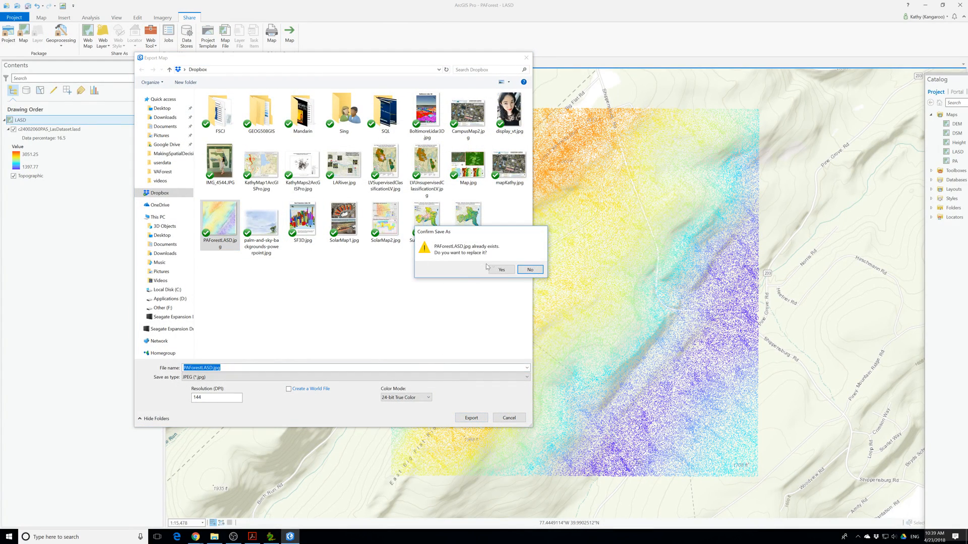
pyautogui.click(495, 271)
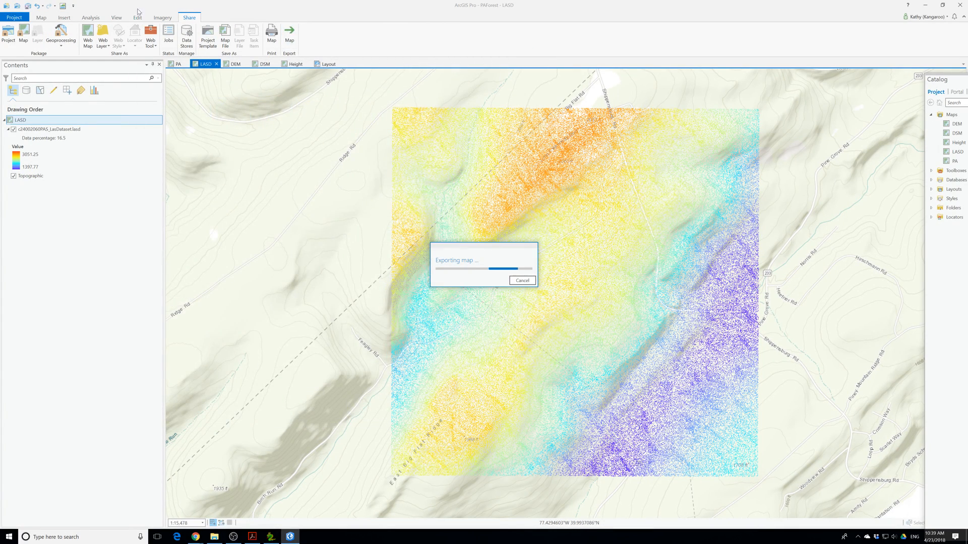
# Return to the layout and insert the re-exported PAForestLASD.jpg in the lower-left part of the page
pyautogui.click(328, 64)
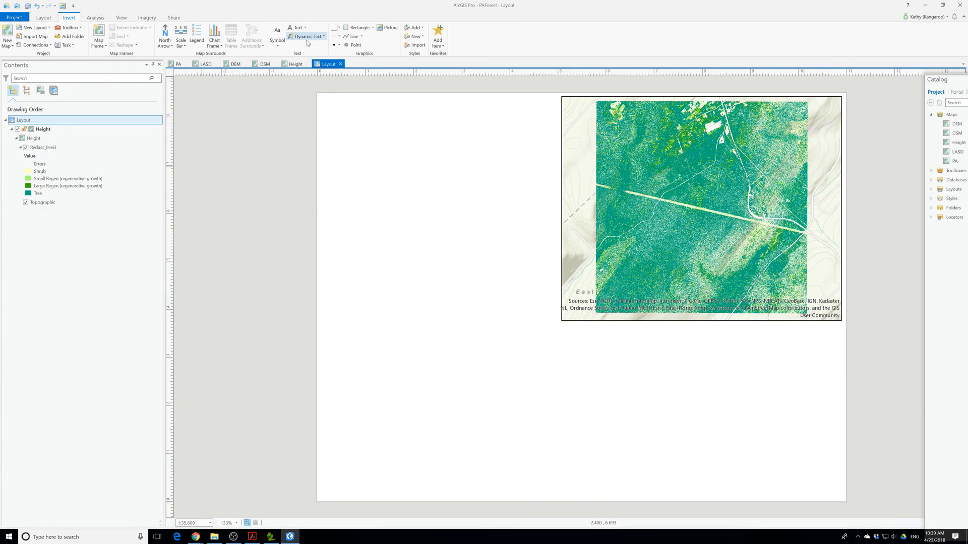
pyautogui.click(387, 28)
pyautogui.moveTo(336, 326); pyautogui.dragTo(517, 501)
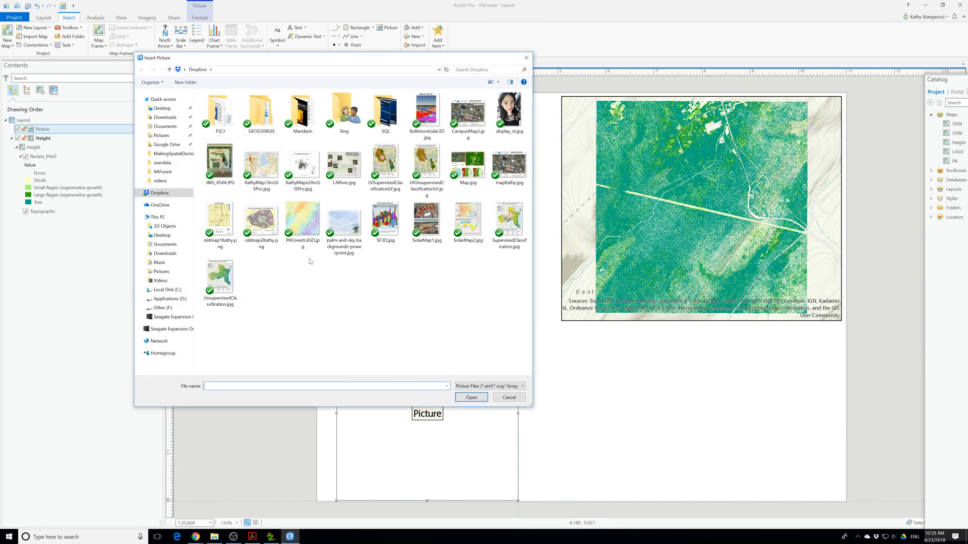
pyautogui.click(301, 221)
pyautogui.click(471, 400)
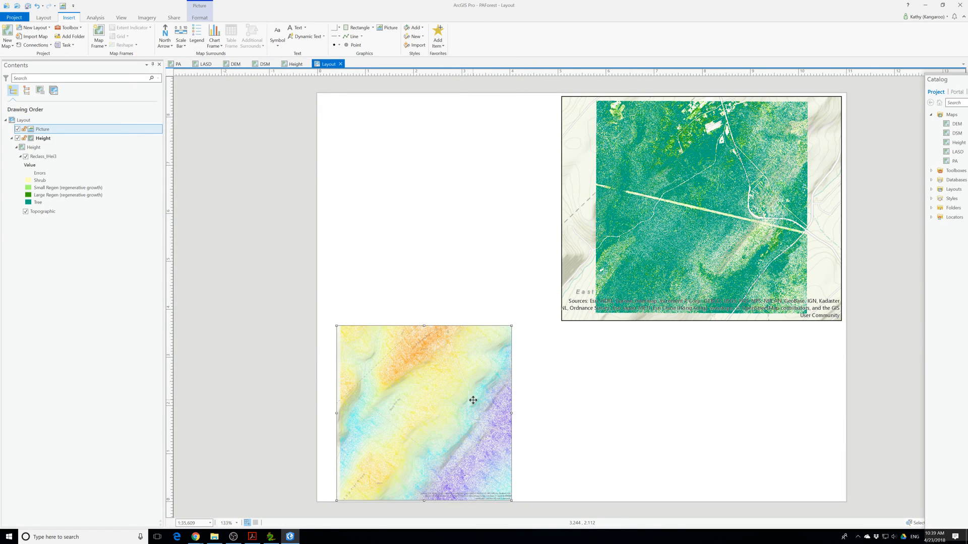
# Reposition the LASD picture closer to the page's left edge and shrink it slightly
pyautogui.moveTo(473, 399); pyautogui.dragTo(441, 411)
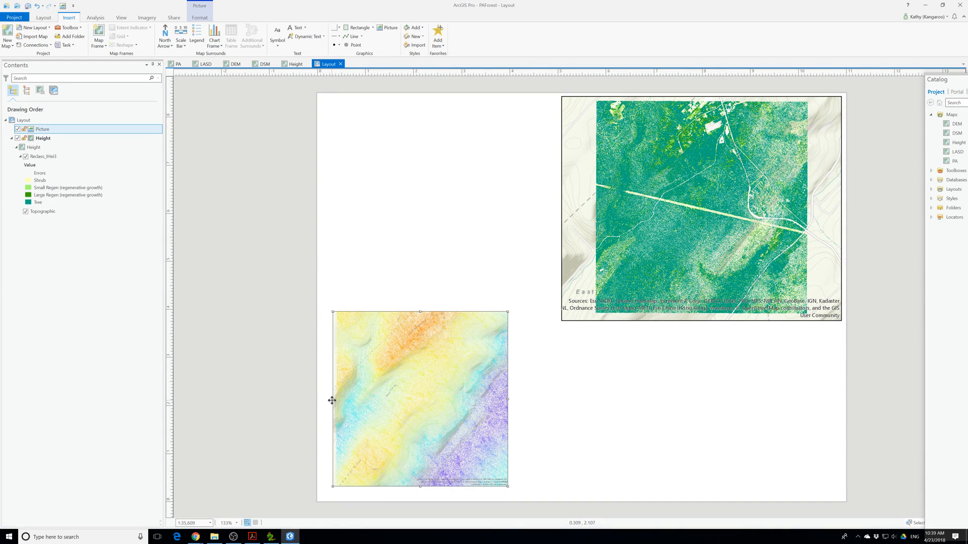
pyautogui.moveTo(332, 400); pyautogui.dragTo(334, 400)
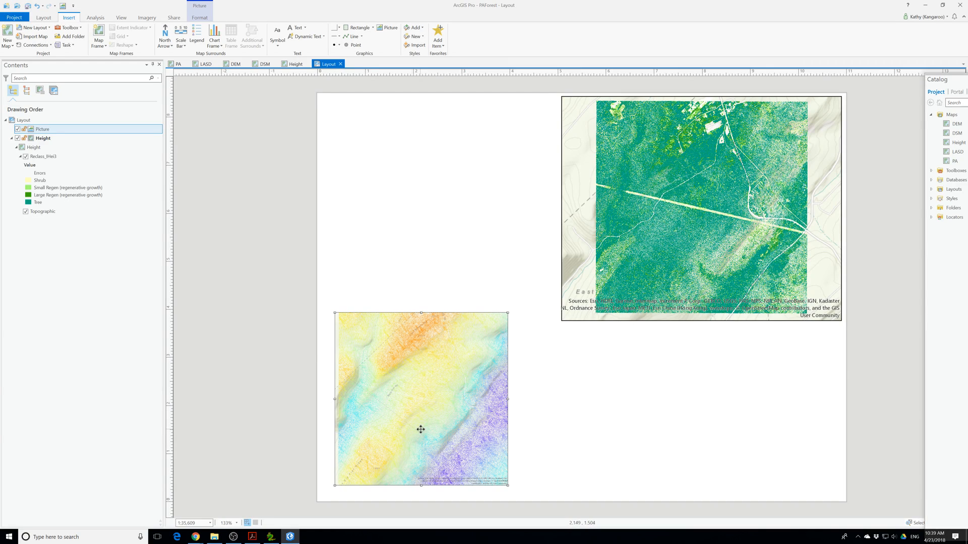
pyautogui.moveTo(454, 432); pyautogui.dragTo(444, 432)
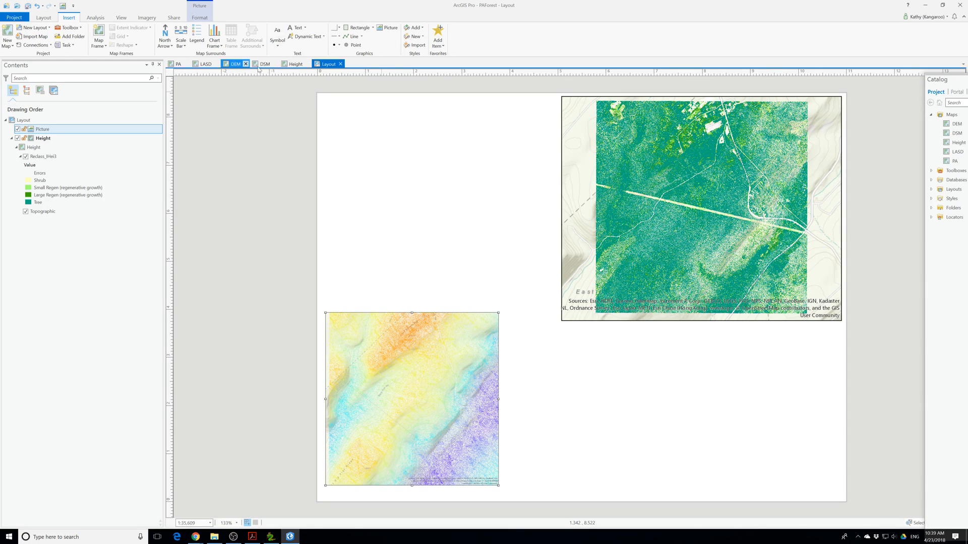
# Shift the LASD map slightly westward in its view and export it again, replacing PAForestLASD.jpg in the Dropbox folder
pyautogui.click(205, 64)
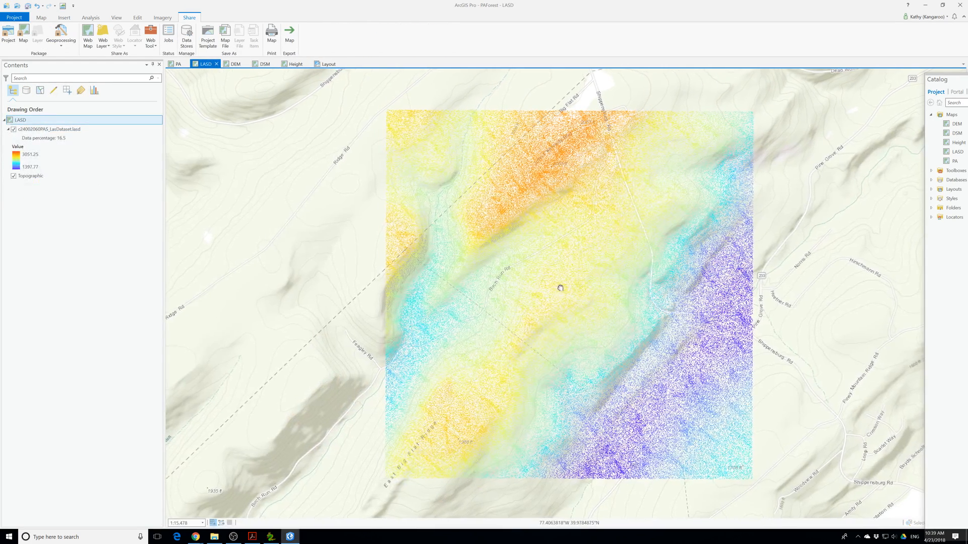
pyautogui.click(289, 36)
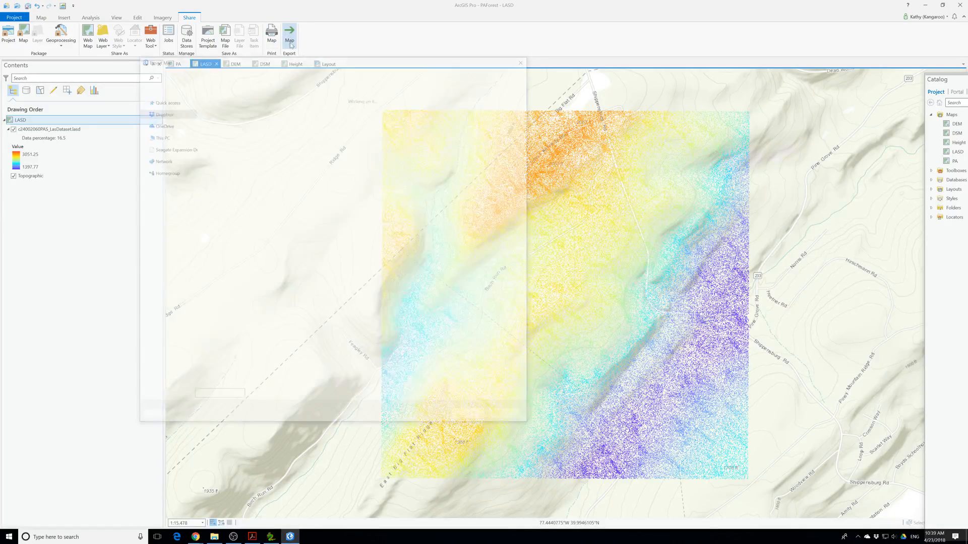
pyautogui.click(232, 222)
pyautogui.click(468, 423)
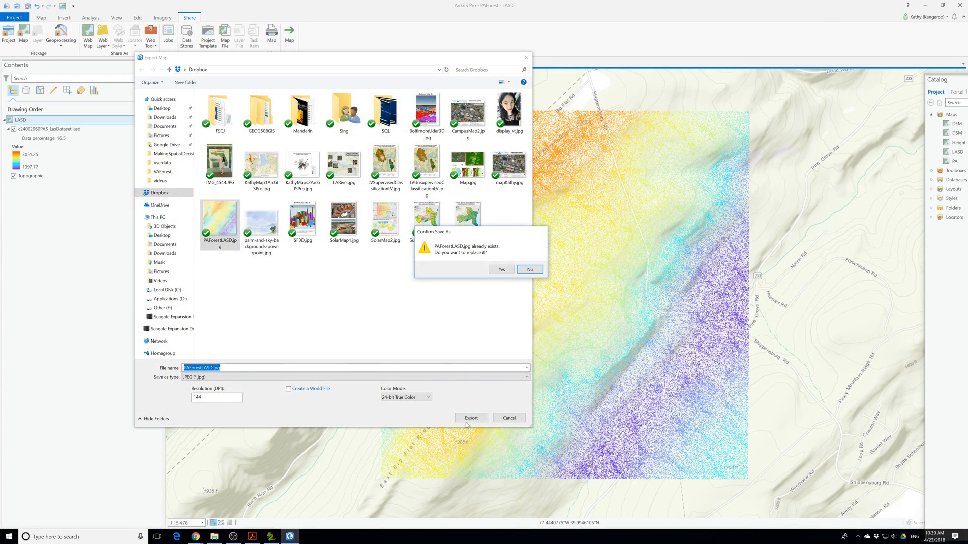
pyautogui.click(500, 270)
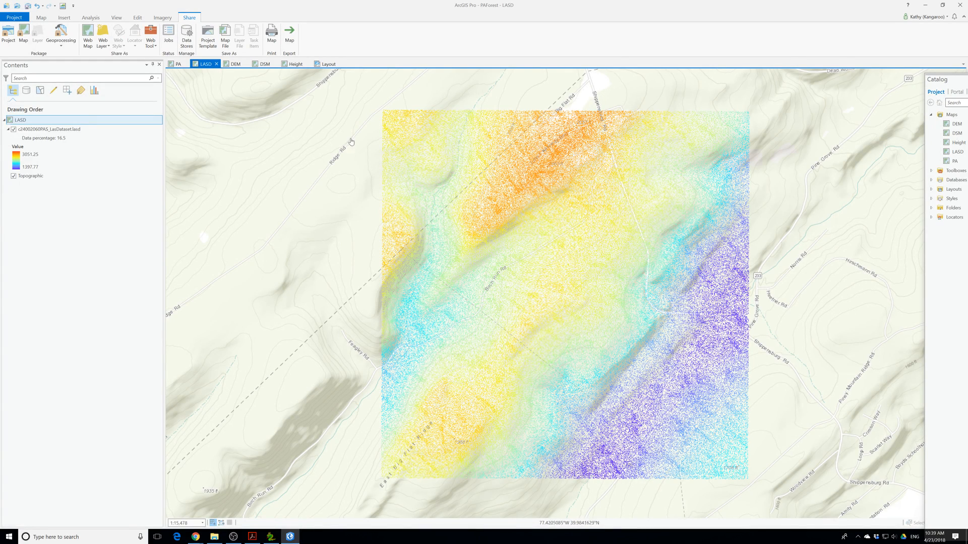
# Replace the layout's LASD picture with the newly exported PAForestLASD.jpg in a frame about 3 inches square
pyautogui.click(328, 64)
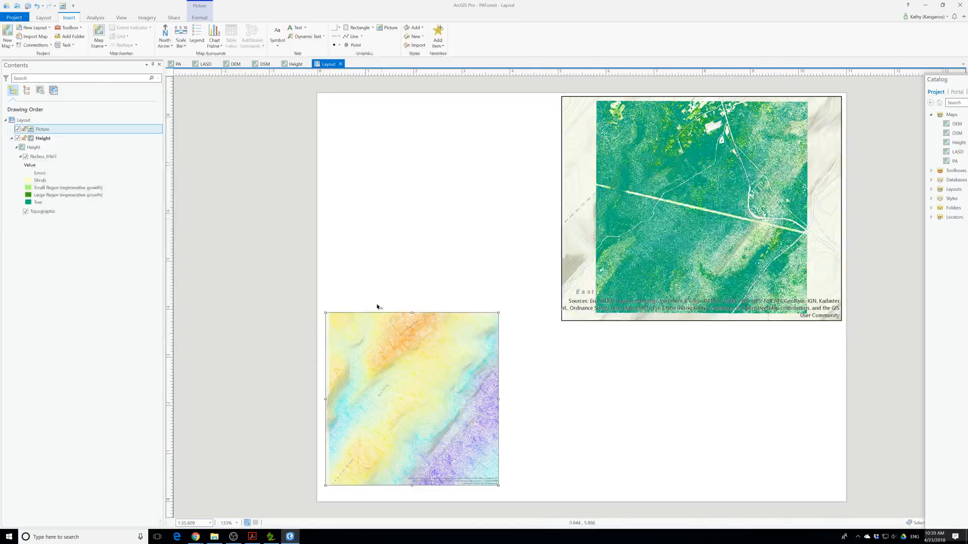
pyautogui.press('Delete')
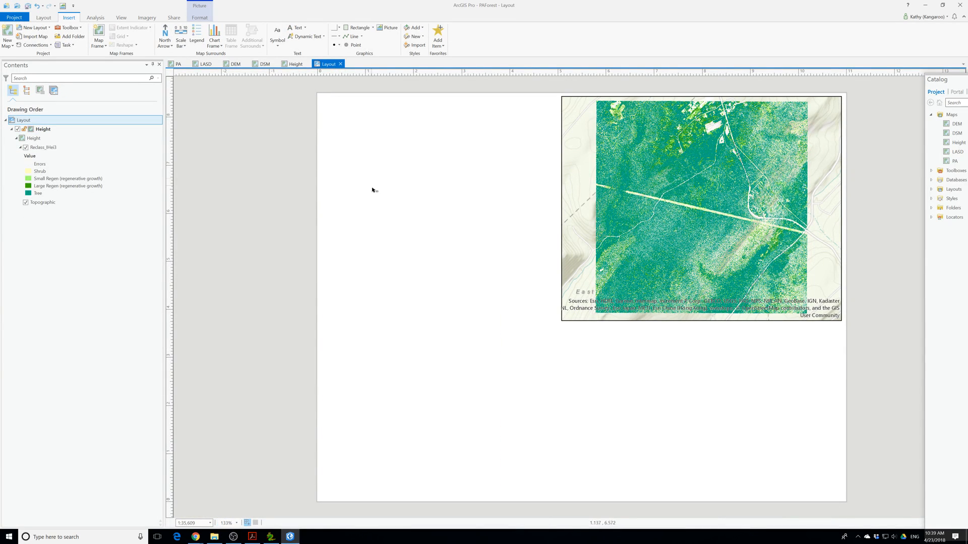
pyautogui.click(387, 28)
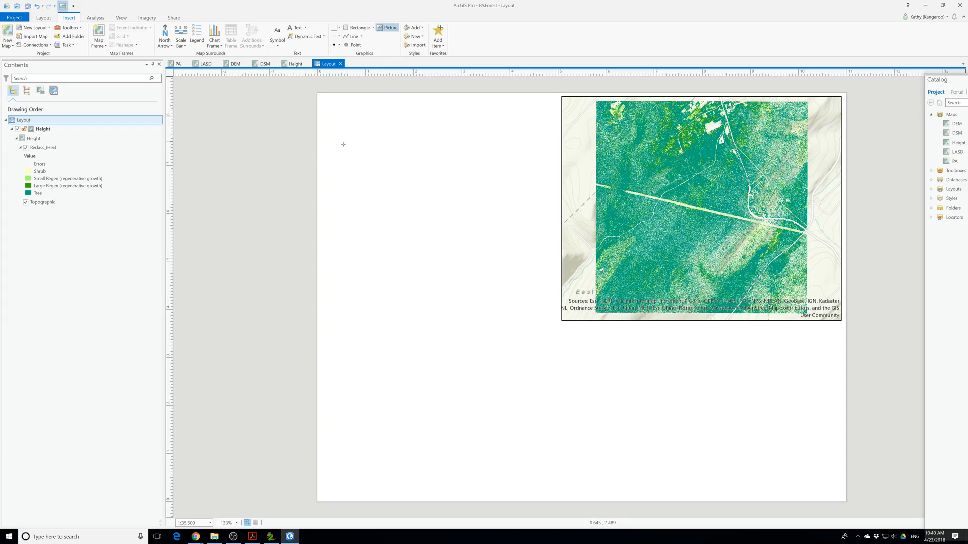
pyautogui.moveTo(339, 332); pyautogui.dragTo(483, 480)
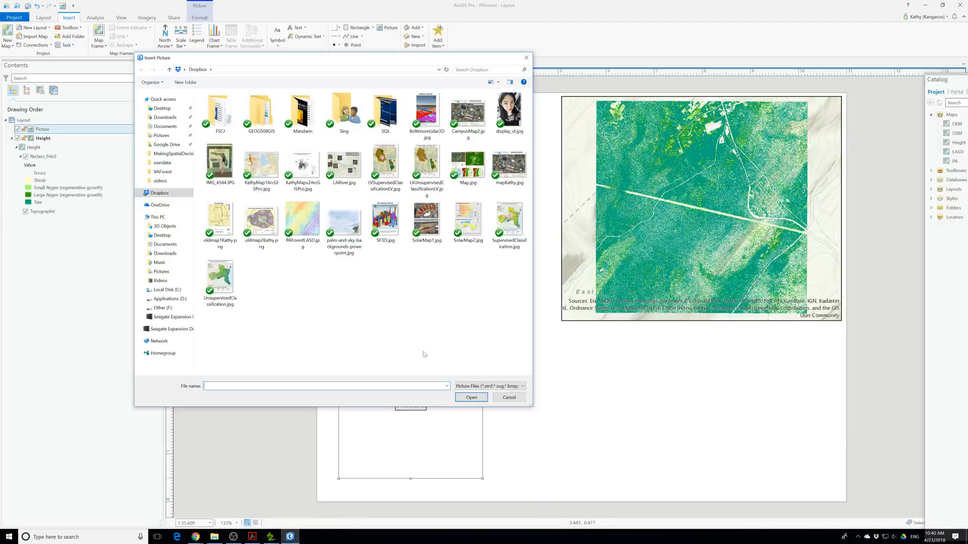
pyautogui.click(306, 212)
pyautogui.click(471, 398)
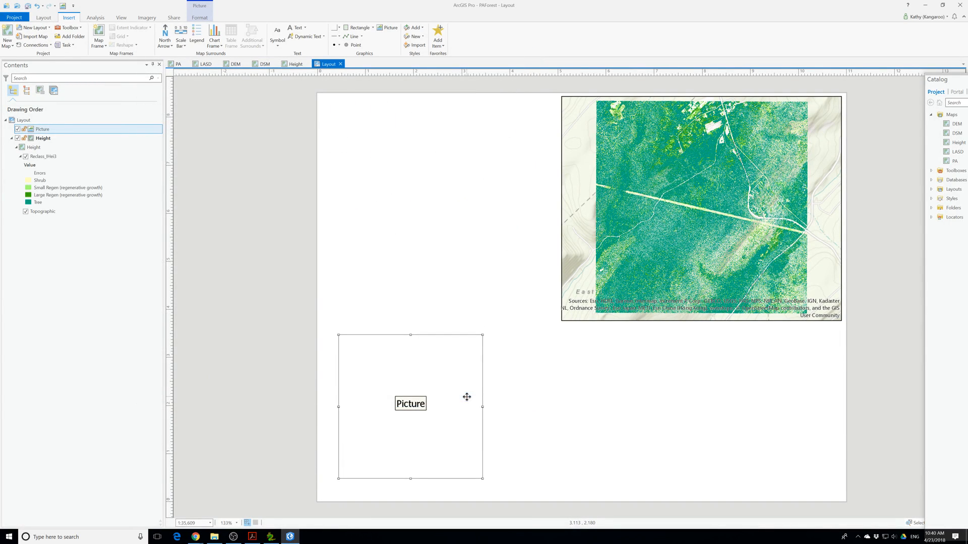
# Move the LASD picture near the page's lower-left corner, leaving a small margin on both sides
pyautogui.moveTo(421, 393); pyautogui.dragTo(411, 411)
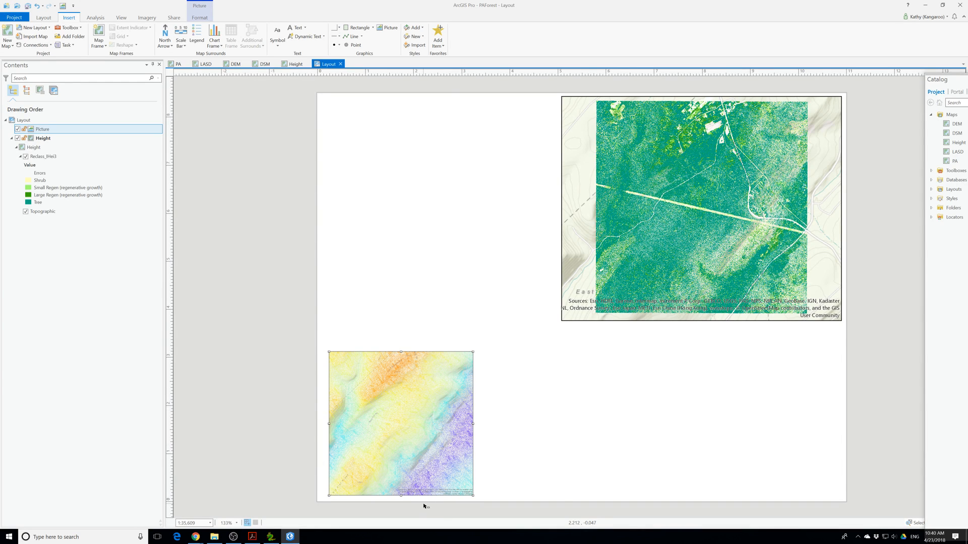
pyautogui.scroll(5, 424, 505)
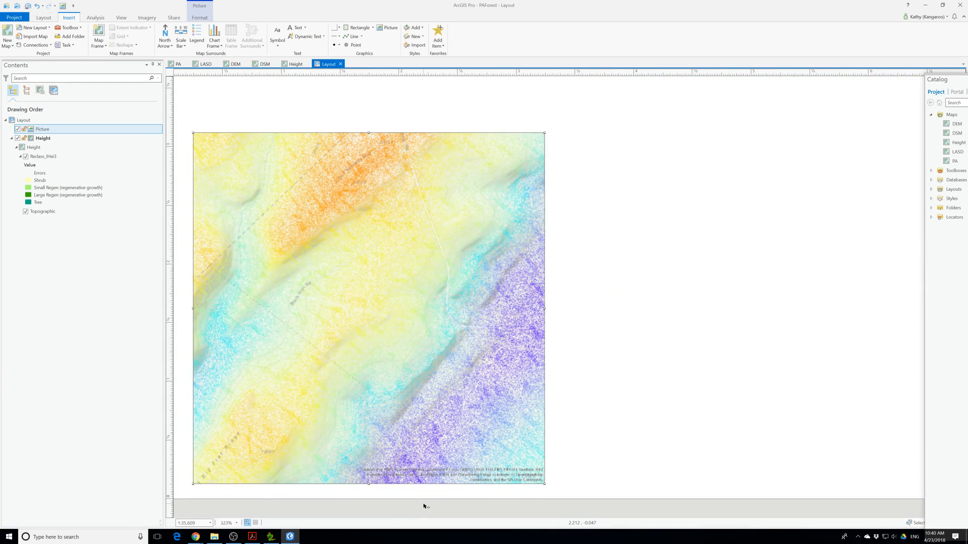
pyautogui.scroll(-3, 423, 506)
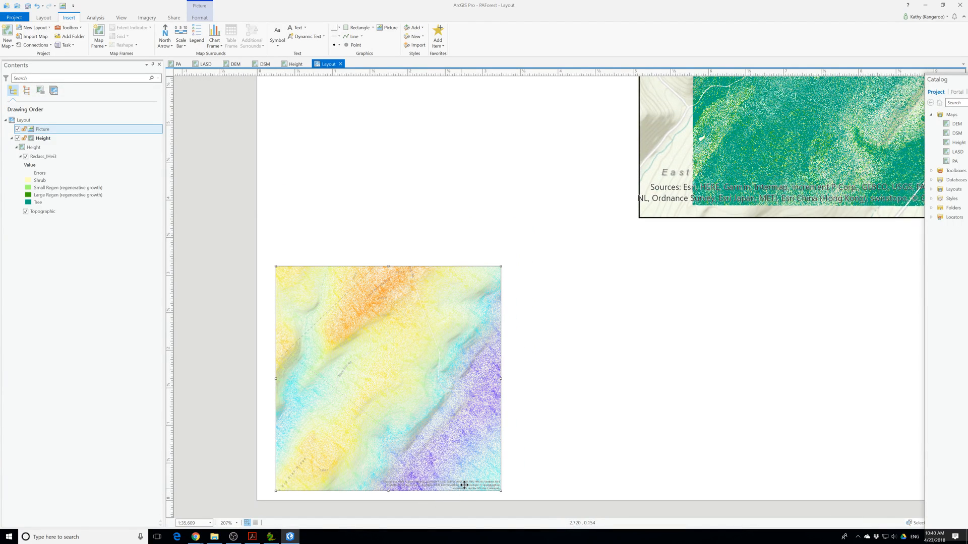
pyautogui.scroll(-2, 464, 486)
pyautogui.moveTo(440, 441); pyautogui.dragTo(441, 434)
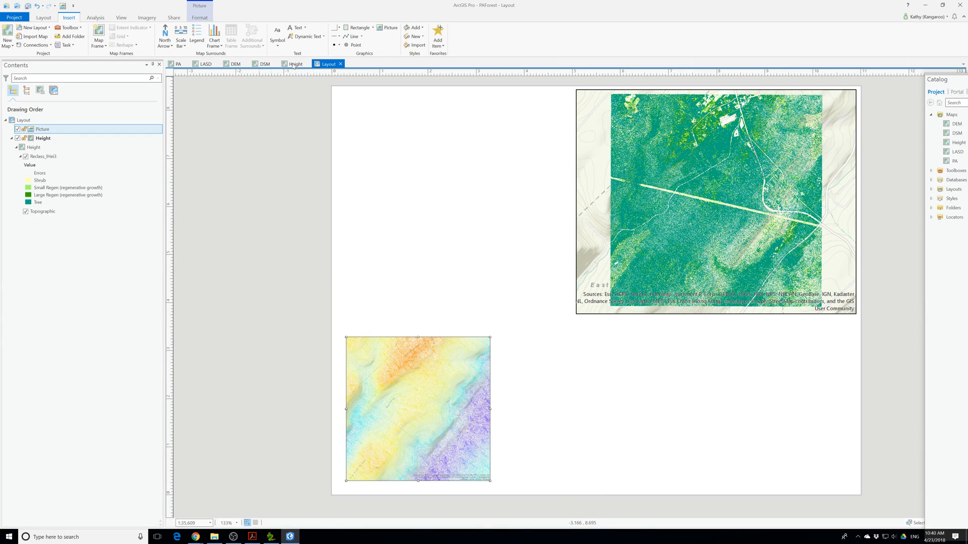
# Insert the layout's service layer credits as dynamic text and set its font size to 6 pt
pyautogui.click(305, 37)
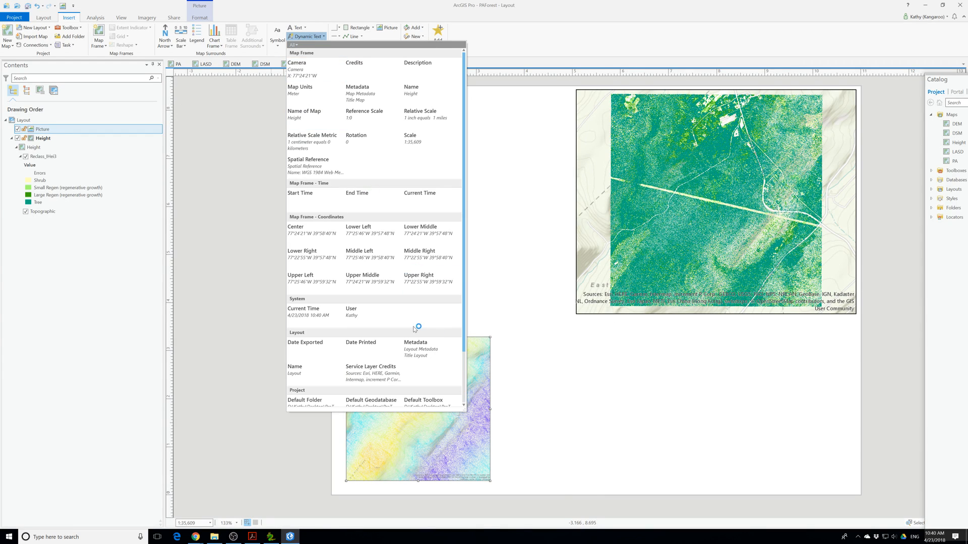
pyautogui.click(370, 373)
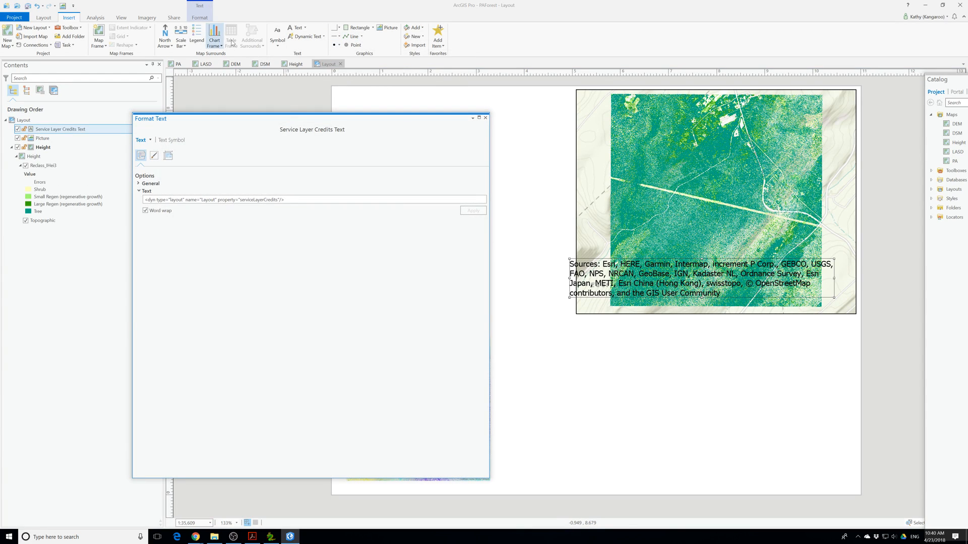
pyautogui.click(200, 18)
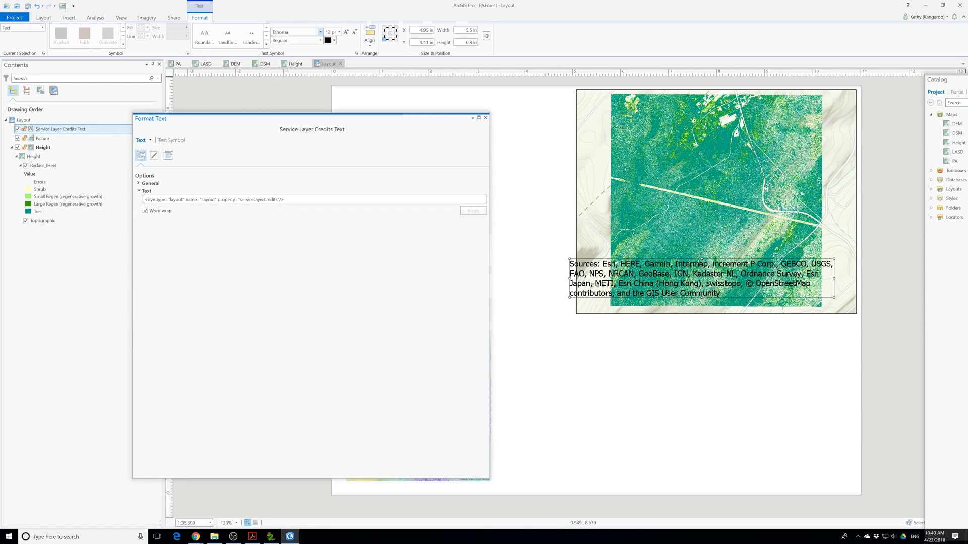
pyautogui.click(339, 32)
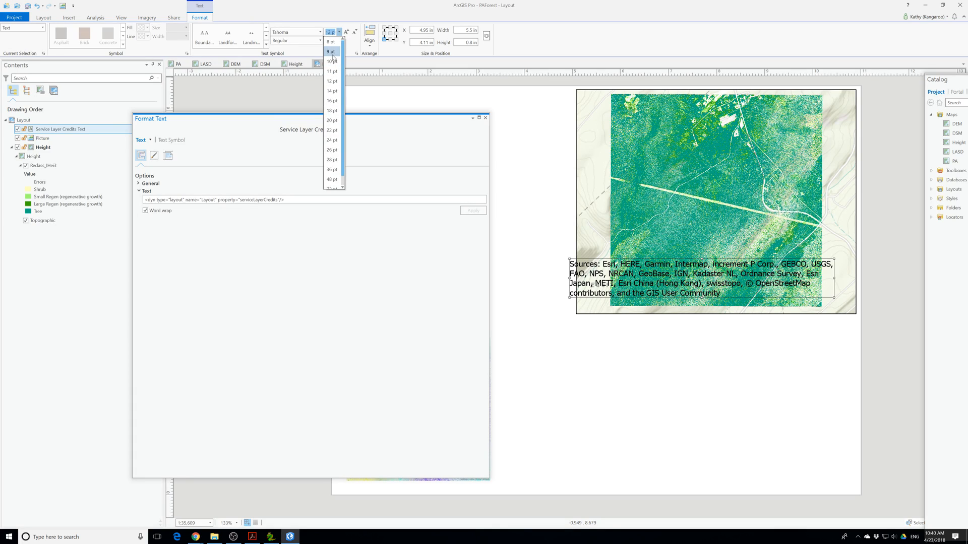
pyautogui.click(330, 32)
pyautogui.write('6')
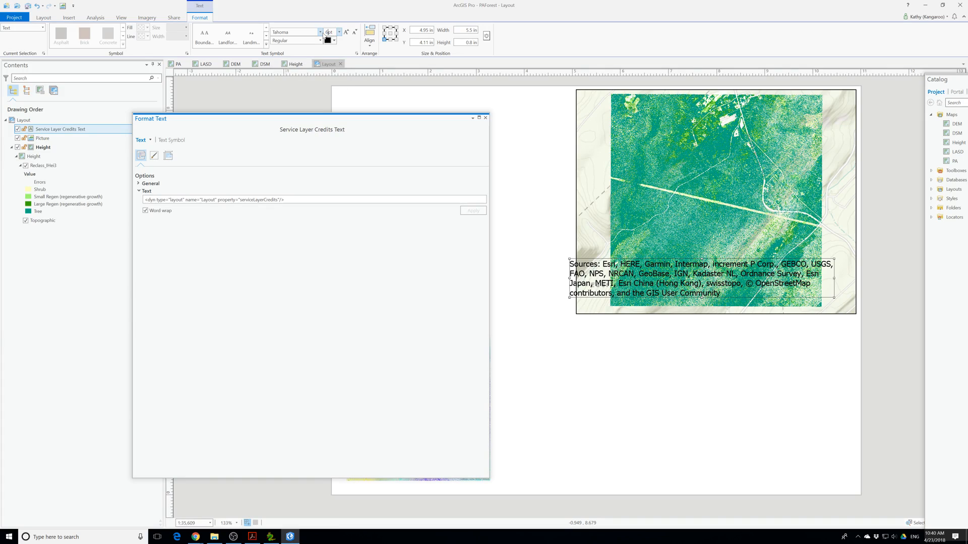
pyautogui.press('Return')
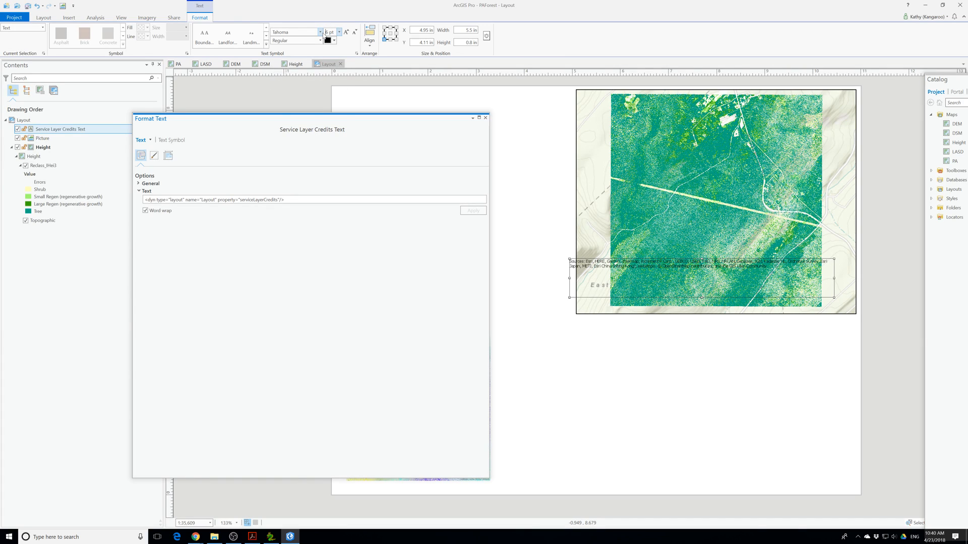
pyautogui.click(486, 117)
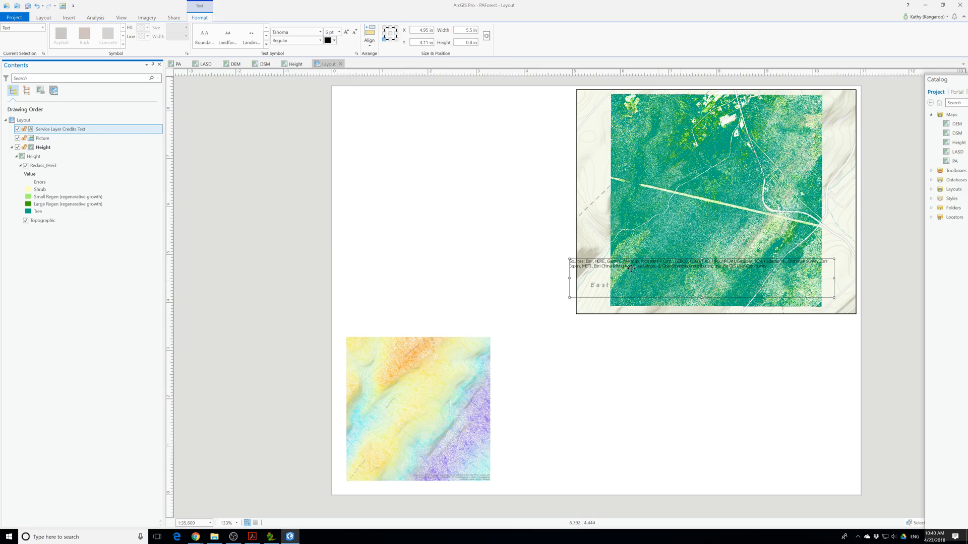
# Move the service layer credits text onto the lower edge of the Height map frame and deselect it
pyautogui.moveTo(630, 258); pyautogui.dragTo(648, 301)
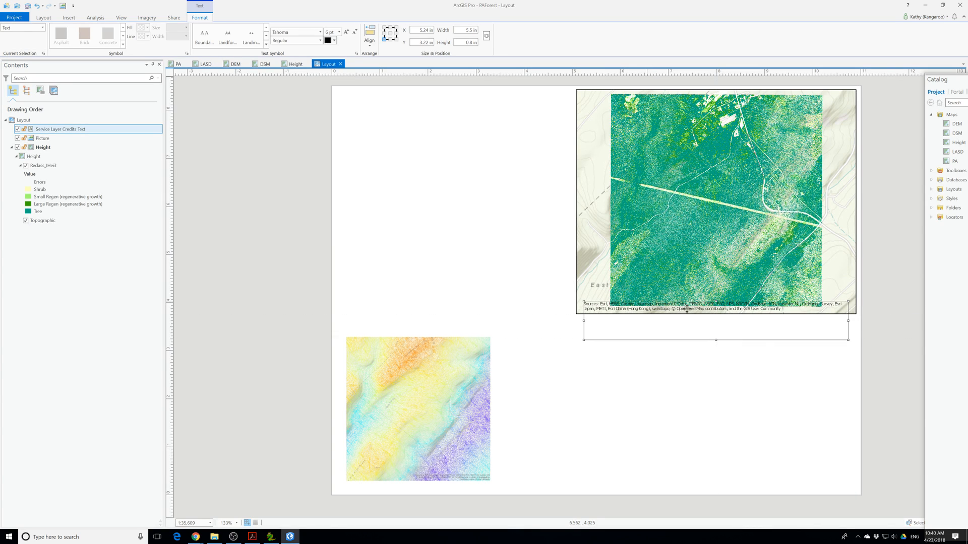
pyautogui.click(877, 387)
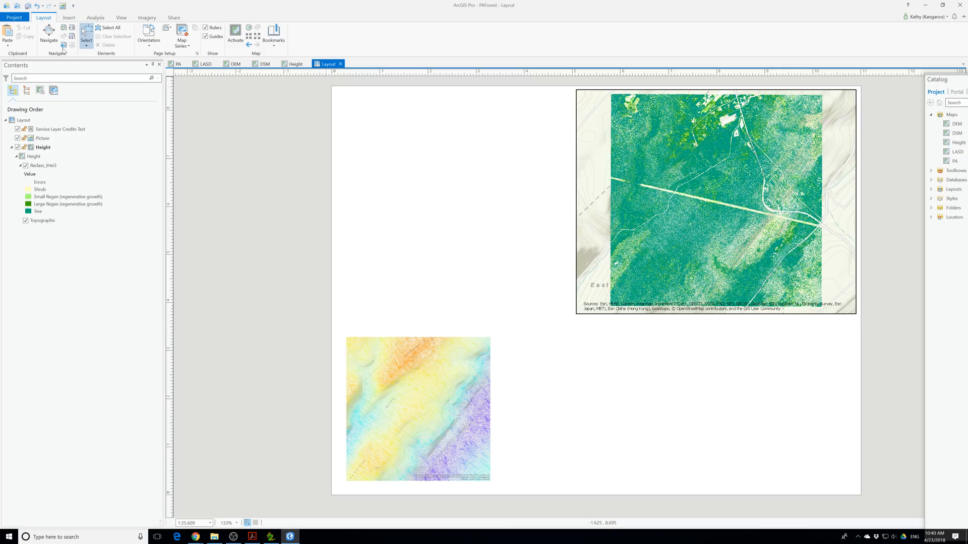
# Add a DSM map frame and a DEM map frame to the layout, side by side below the Height map
pyautogui.click(67, 20)
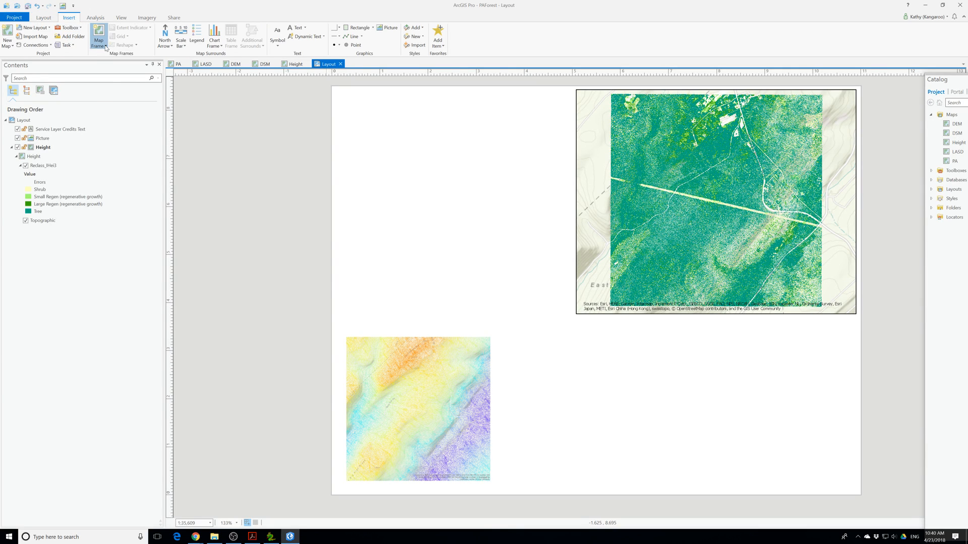
pyautogui.click(99, 38)
pyautogui.click(131, 211)
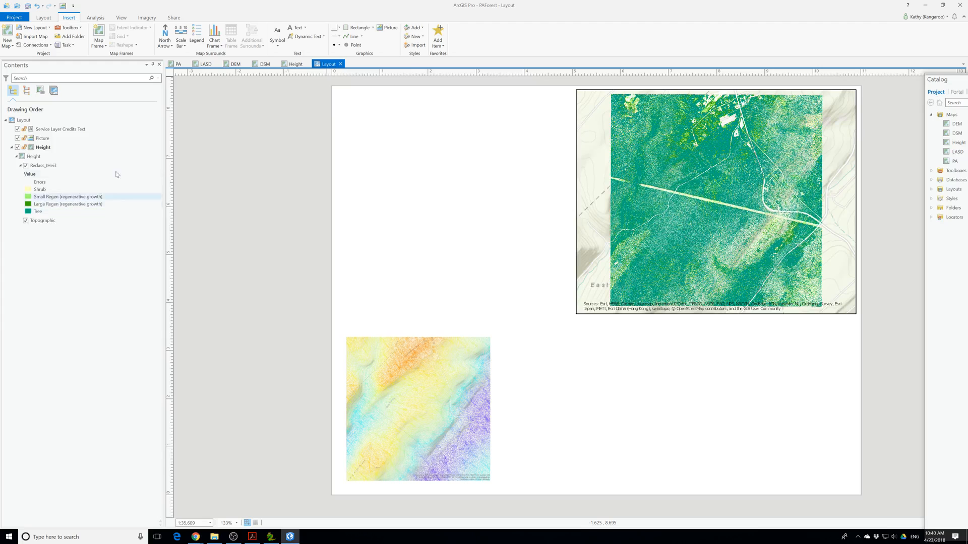
pyautogui.moveTo(380, 291); pyautogui.dragTo(596, 447)
pyautogui.click(106, 46)
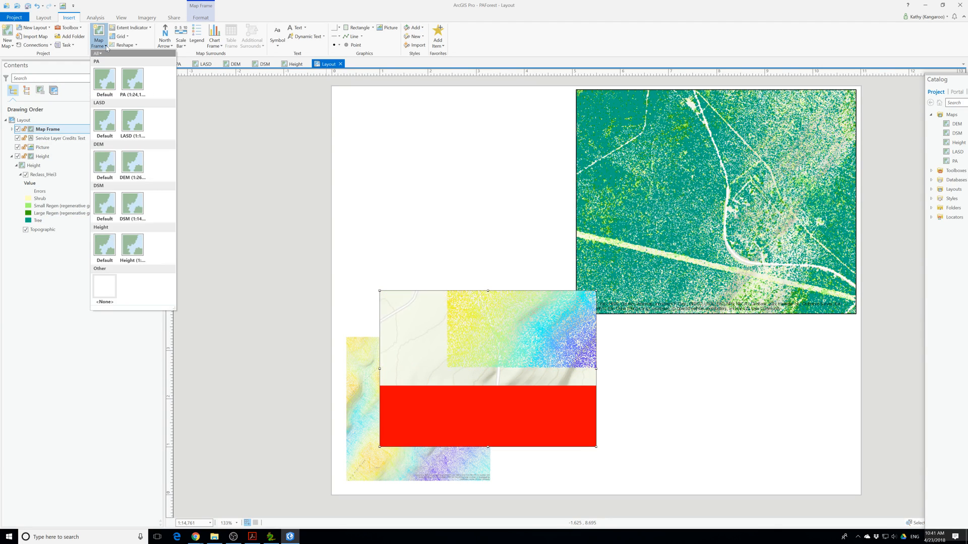
pyautogui.click(131, 169)
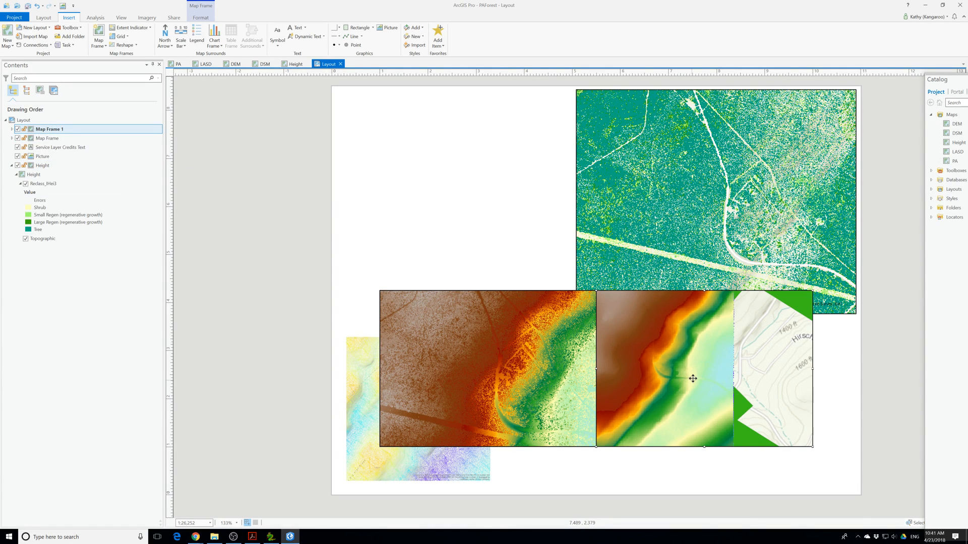
# Move the DEM frame clear of the DSM frame, and place the DSM frame in the page's lower-right corner, shrunk to about 3.1 by 2.97 inches
pyautogui.moveTo(692, 379); pyautogui.dragTo(394, 226)
pyautogui.click(495, 391)
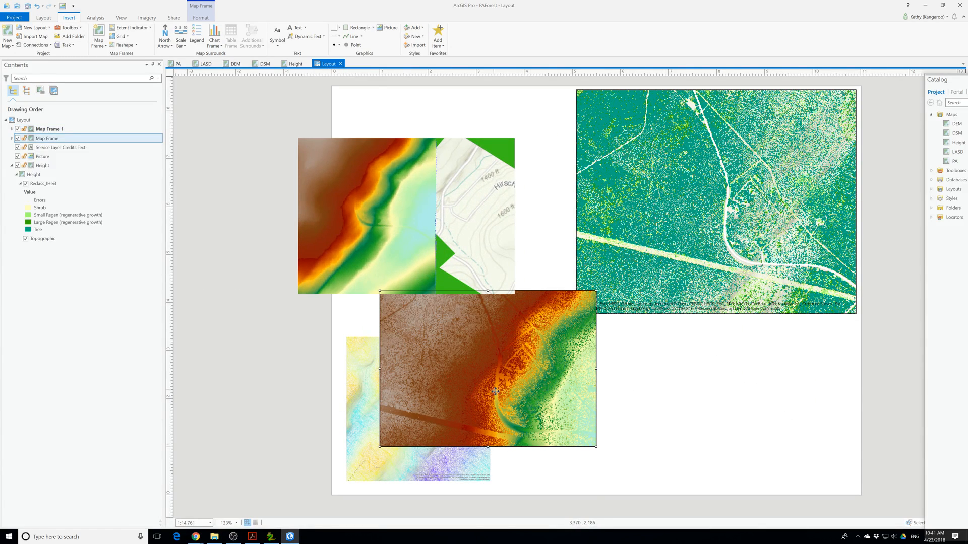
pyautogui.moveTo(495, 392); pyautogui.dragTo(737, 411)
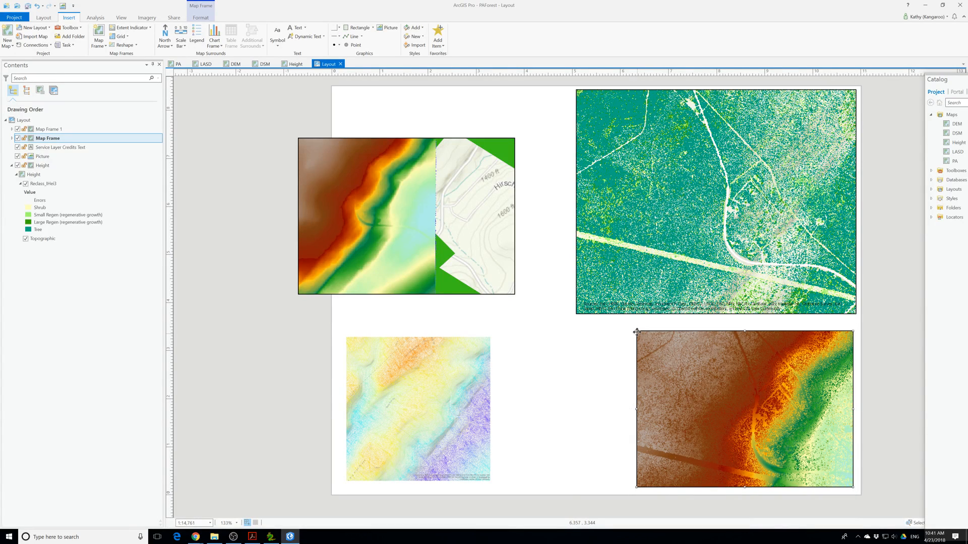
pyautogui.moveTo(639, 331); pyautogui.dragTo(705, 346)
# Shrink the DEM map frame to about 2.97 by 2.66 inches and place it between the LASD picture and the DSM frame
pyautogui.click(299, 139)
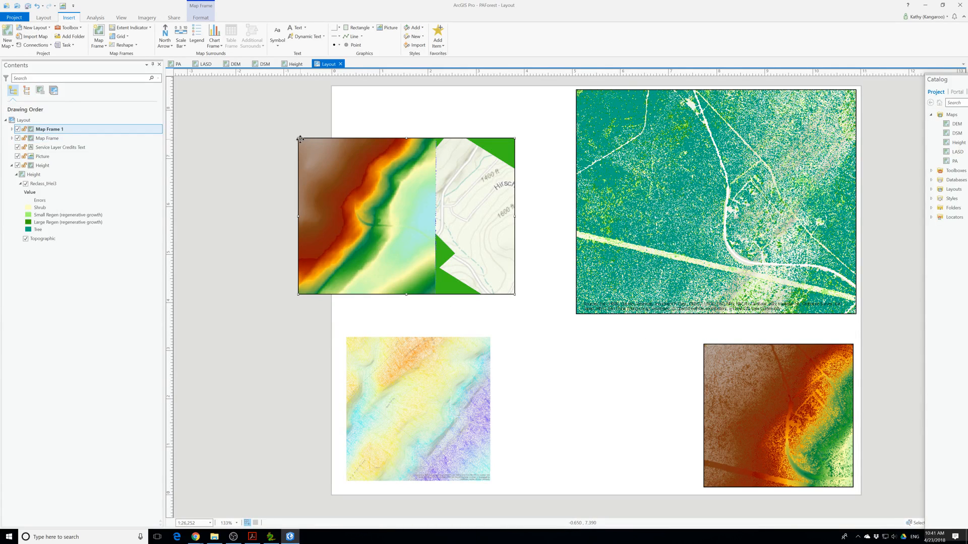
pyautogui.moveTo(299, 139); pyautogui.dragTo(372, 166)
pyautogui.moveTo(429, 201); pyautogui.dragTo(582, 379)
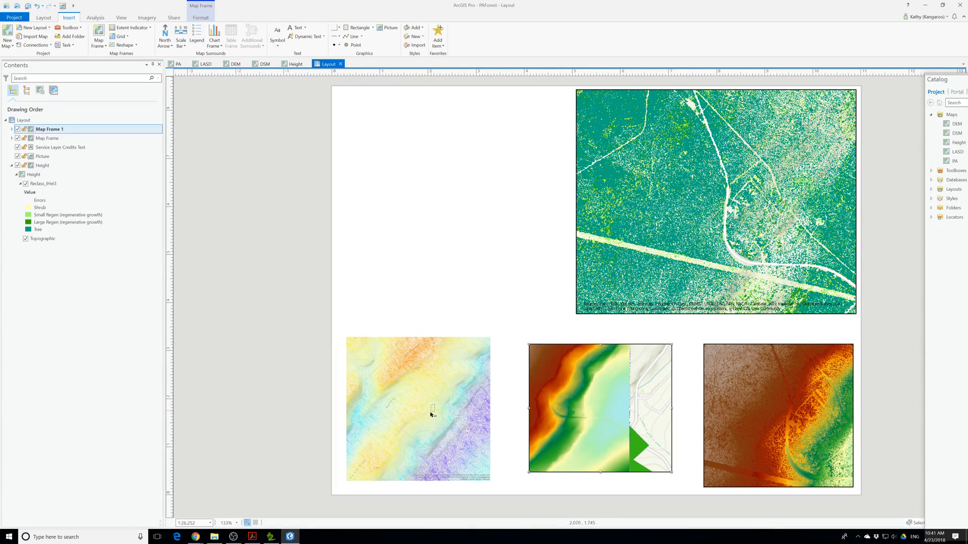
# Move the LASD picture closer to the page's lower-left corner and set its width and height to 3 inches
pyautogui.click(410, 415)
pyautogui.moveTo(410, 415); pyautogui.dragTo(401, 424)
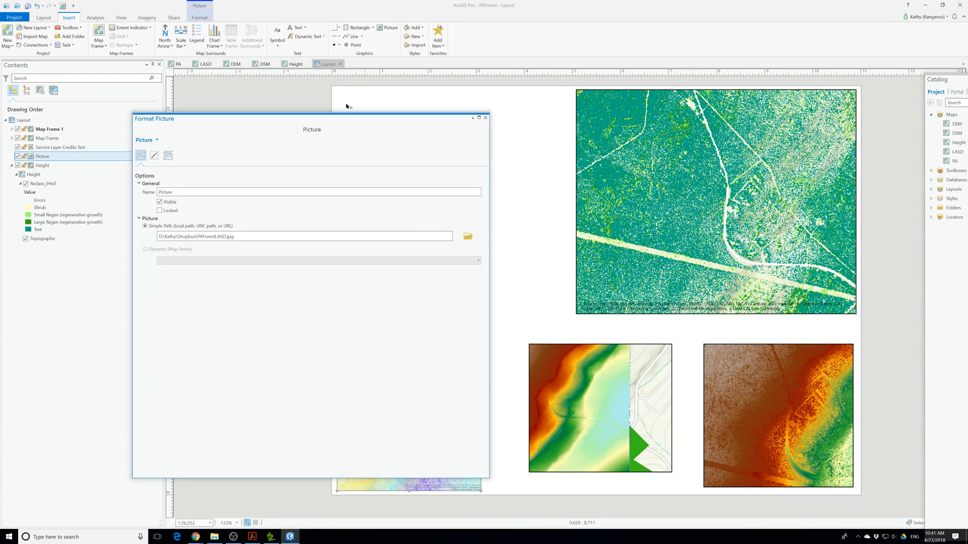
pyautogui.click(485, 118)
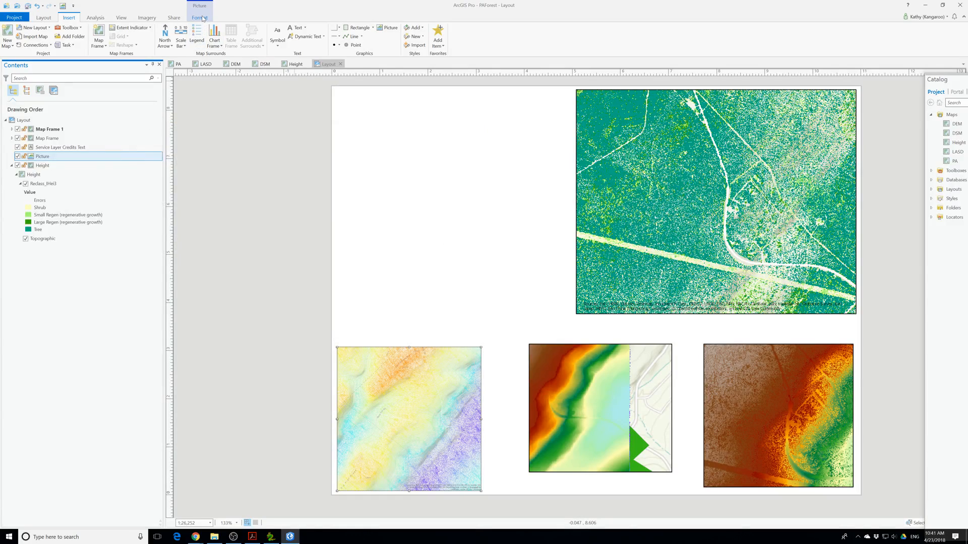
pyautogui.click(200, 17)
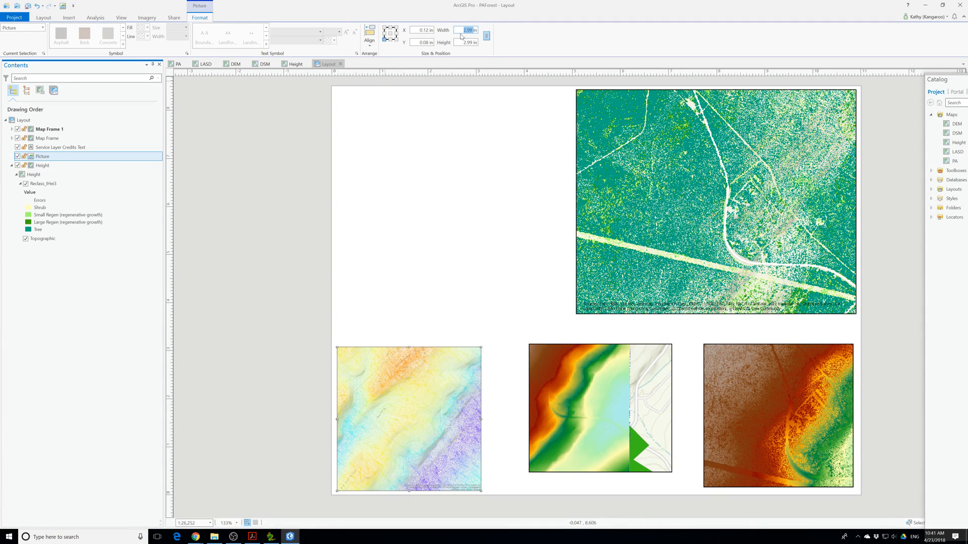
pyautogui.write('3')
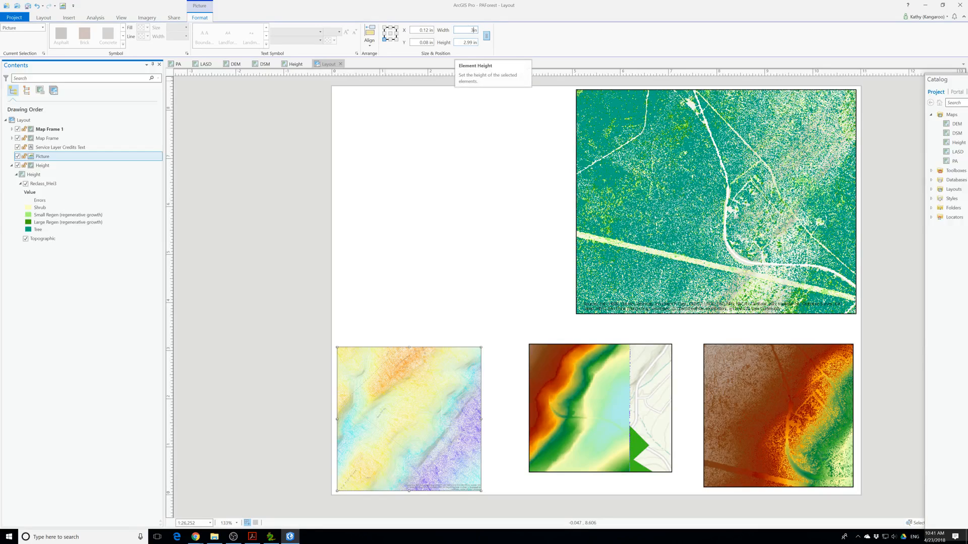
pyautogui.click(468, 42)
pyautogui.click(455, 123)
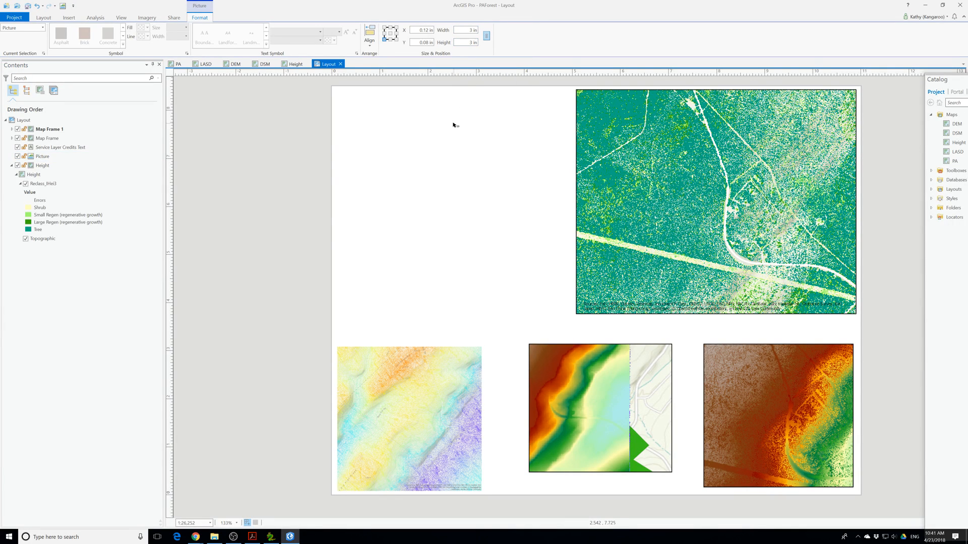
# Move the DEM map frame closer to the LASD picture and set its width and height to 3 inches
pyautogui.moveTo(562, 383); pyautogui.dragTo(549, 403)
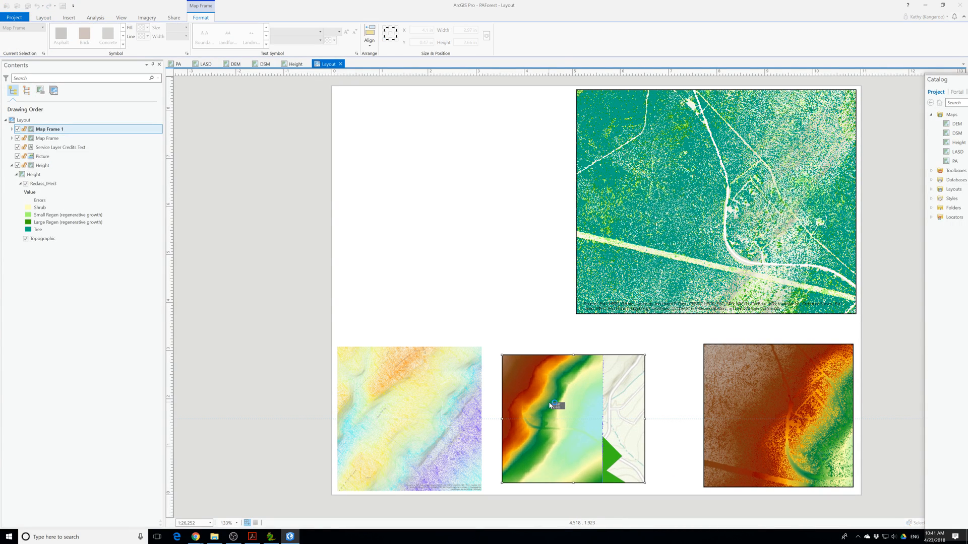
pyautogui.doubleClick(549, 402)
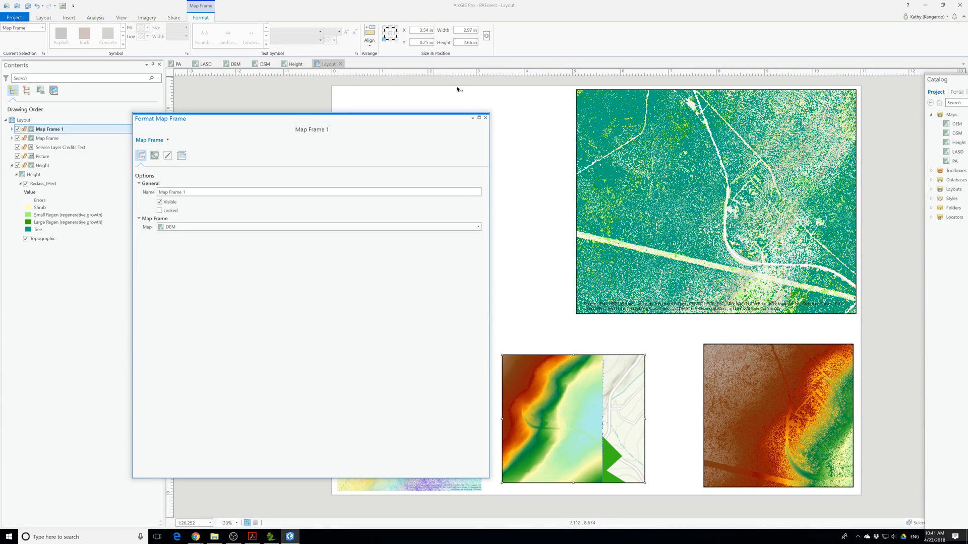
pyautogui.click(485, 117)
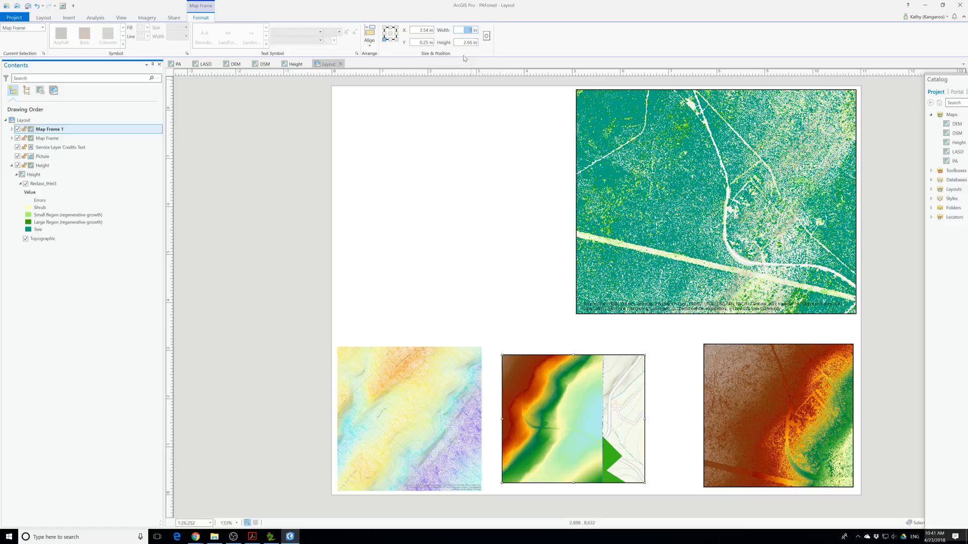
pyautogui.write('3')
pyautogui.click(472, 42)
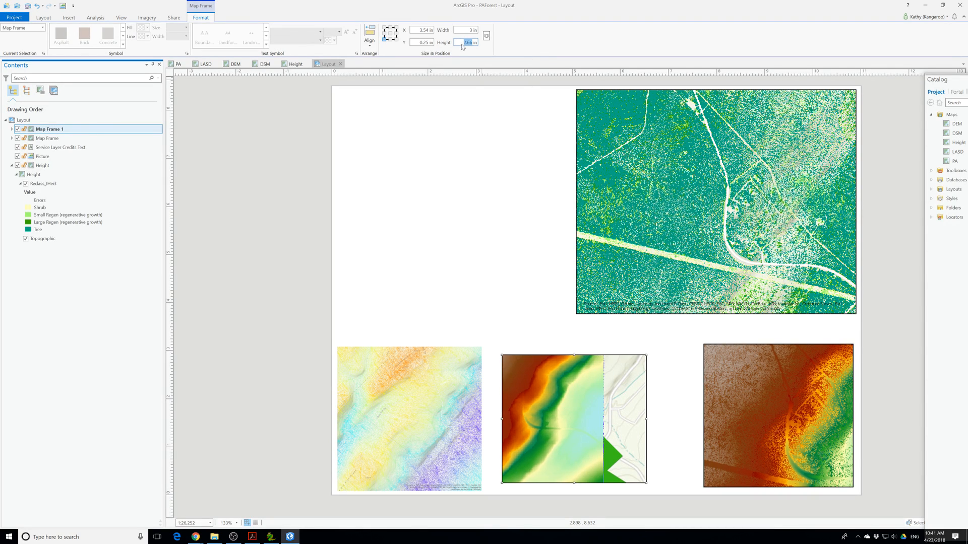
pyautogui.write('3')
pyautogui.press('Return')
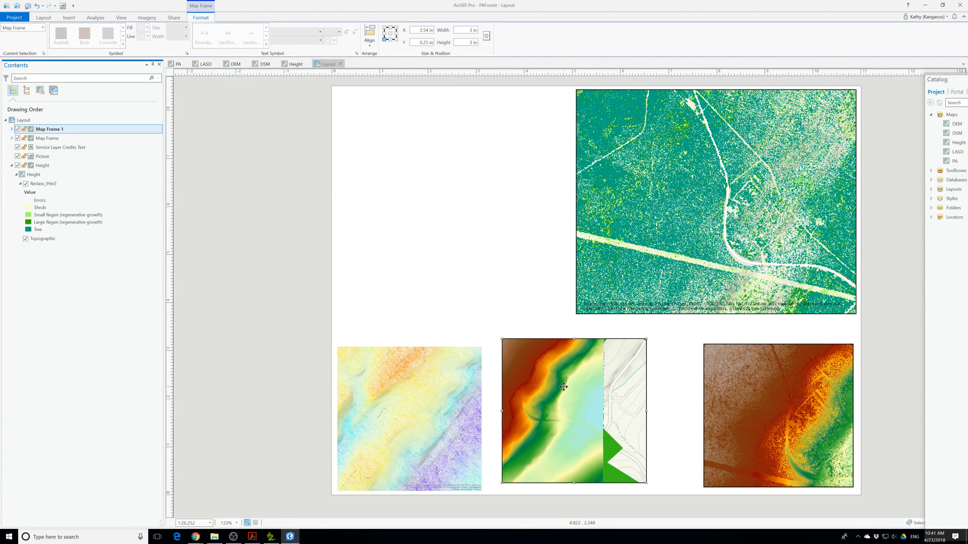
# Compare the LASD picture's position with the DEM map frame's and set the DEM frame's Y position to 0.08 inches
pyautogui.click(450, 391)
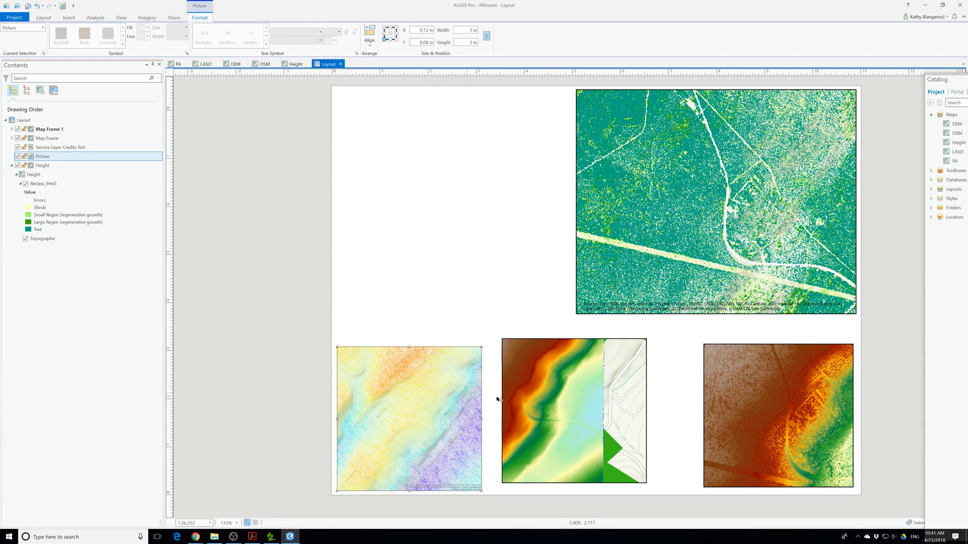
pyautogui.click(544, 399)
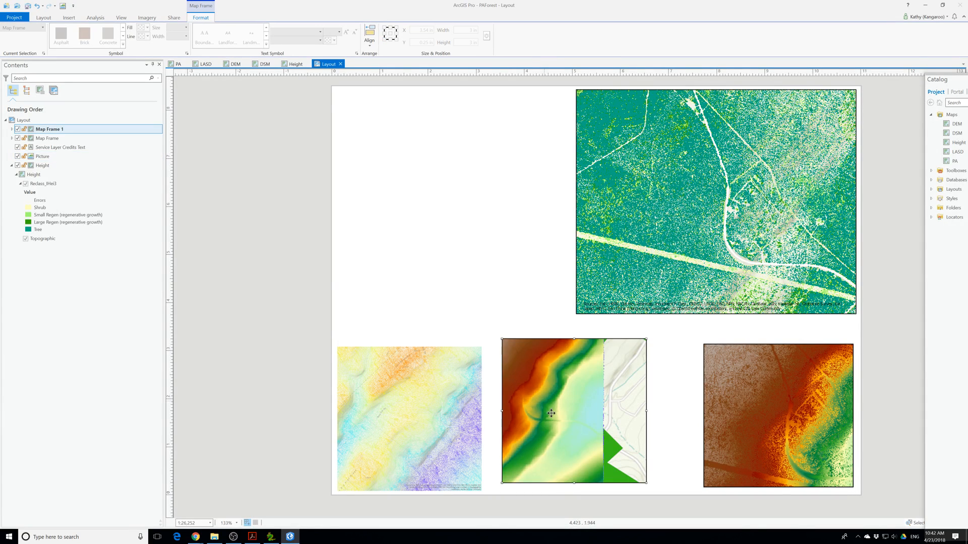
pyautogui.click(398, 413)
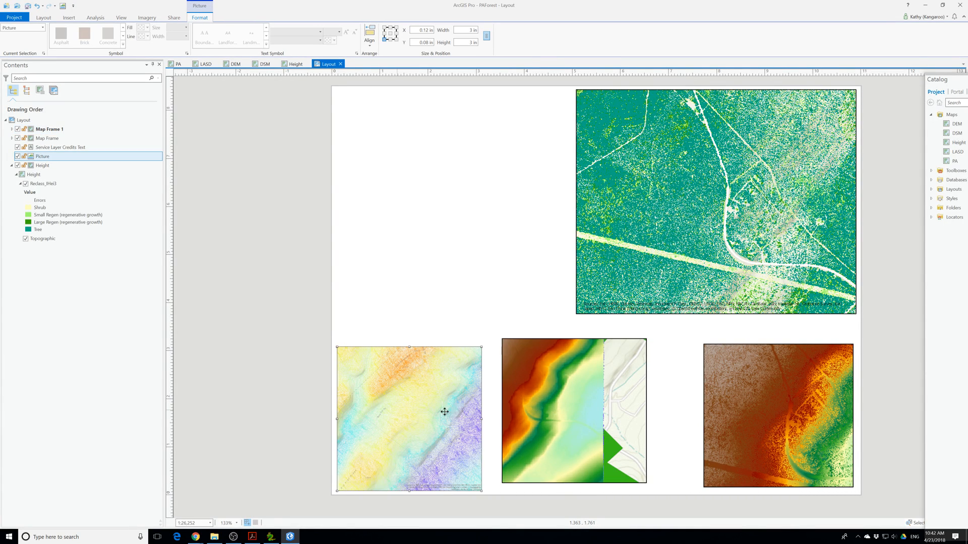
pyautogui.click(520, 415)
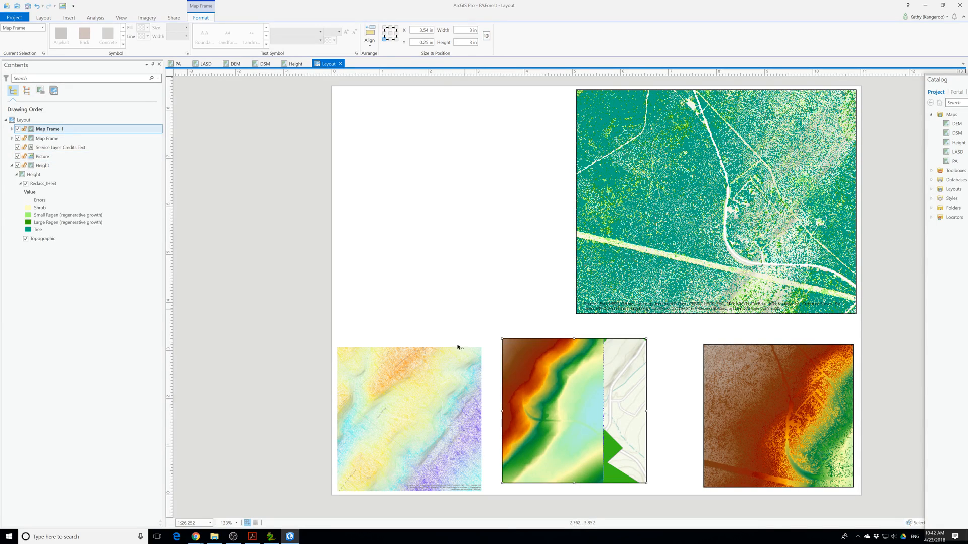
pyautogui.click(446, 382)
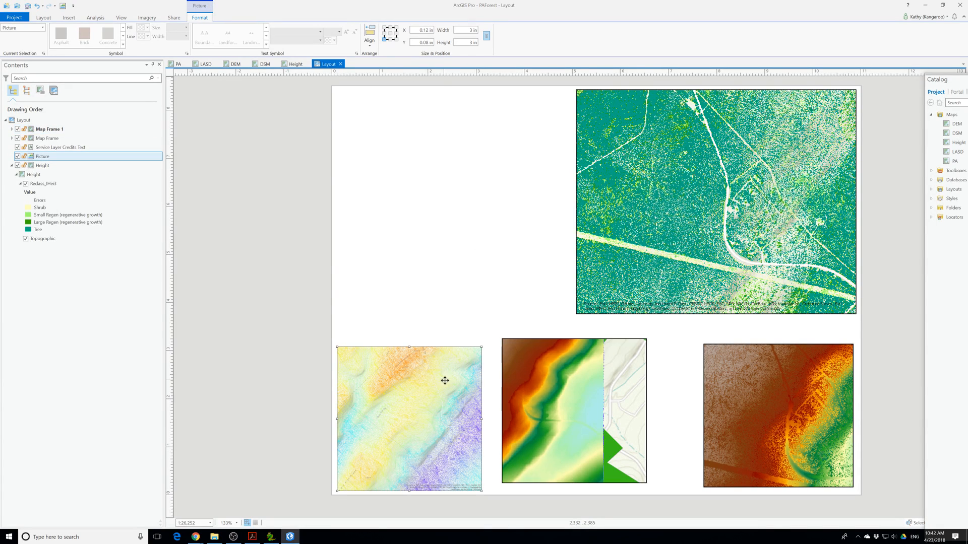
pyautogui.click(536, 394)
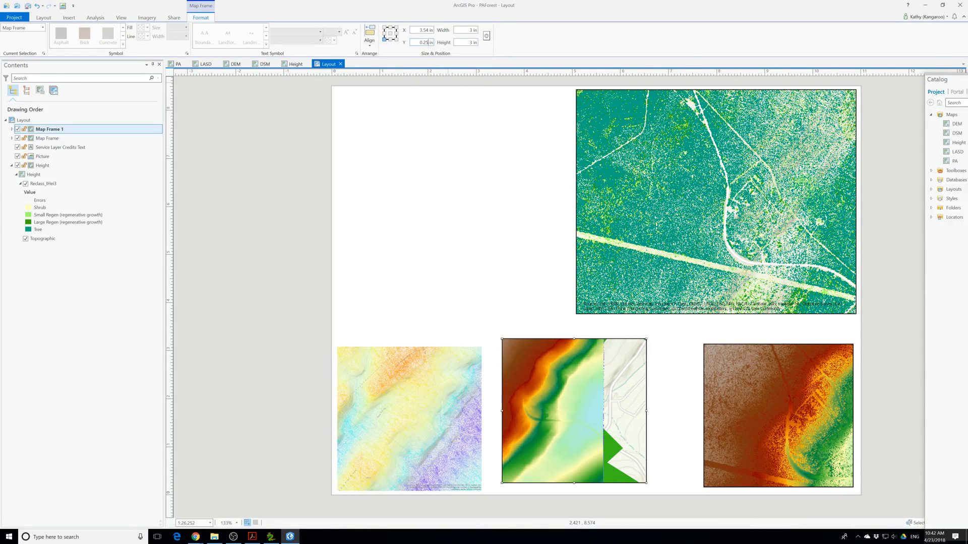
pyautogui.press('BackSpace')
pyautogui.press('BackSpace')
pyautogui.write('08')
pyautogui.press('Tab')
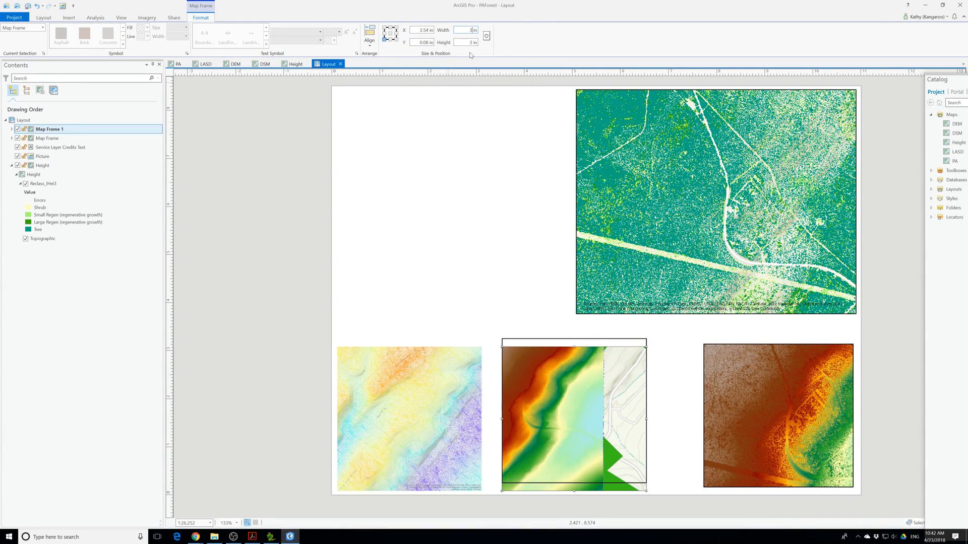
# Set the DSM map frame's width and height to 3 inches and its Y position to 0.08 inches
pyautogui.click(736, 411)
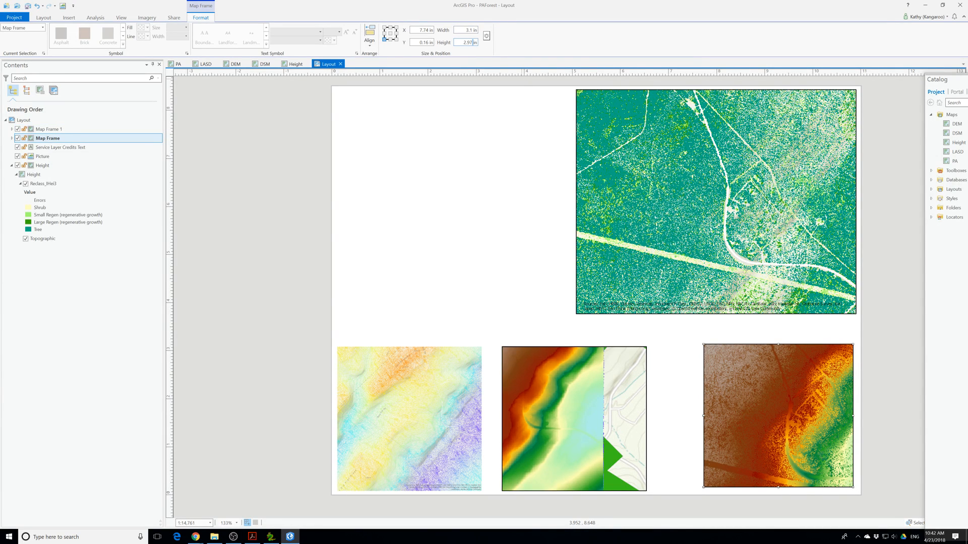
pyautogui.hotkey('ctrl', 'a')
pyautogui.write('3in')
pyautogui.press('Return')
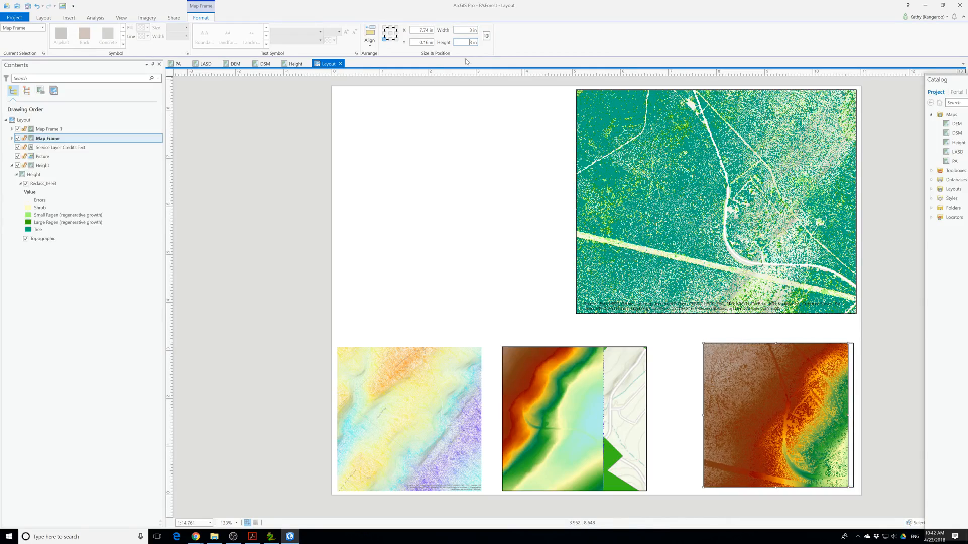
pyautogui.press('Tab')
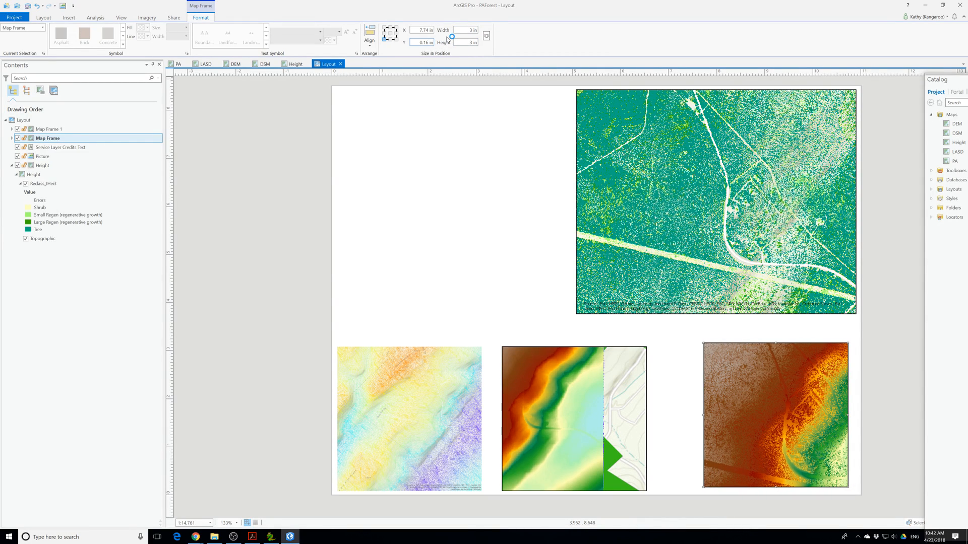
pyautogui.press('BackSpace')
pyautogui.press('Tab')
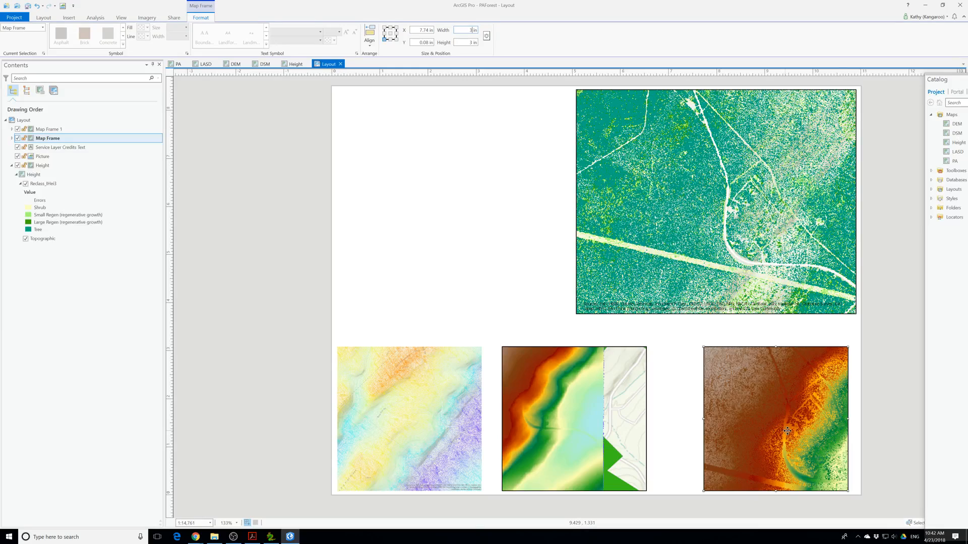
# Space the DEM and DSM map frames evenly along the bottom row, with the DEM frame at about X 3.74 inches
pyautogui.click(590, 420)
pyautogui.moveTo(580, 417); pyautogui.dragTo(589, 416)
pyautogui.click(785, 434)
pyautogui.moveTo(767, 432); pyautogui.dragTo(758, 432)
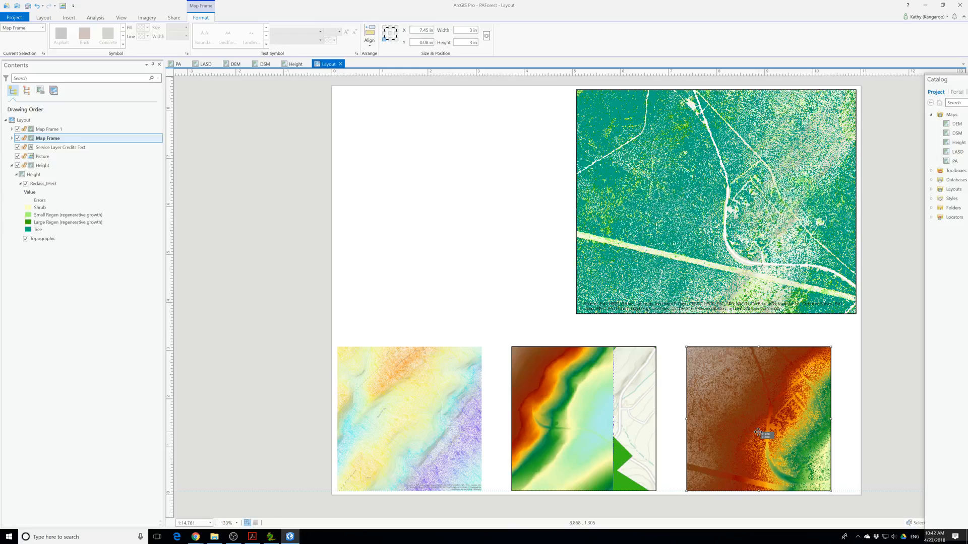
pyautogui.moveTo(599, 424); pyautogui.dragTo(594, 424)
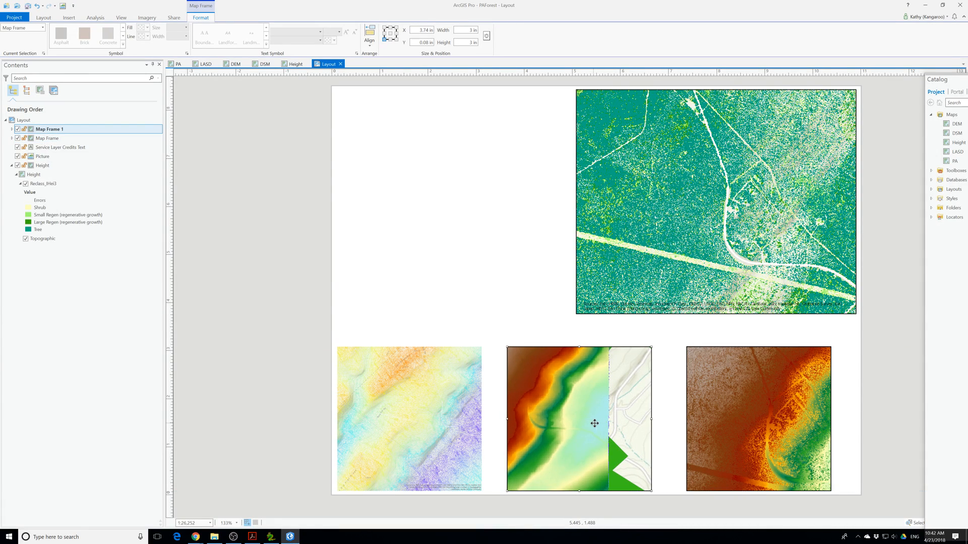
pyautogui.moveTo(754, 434); pyautogui.dragTo(748, 434)
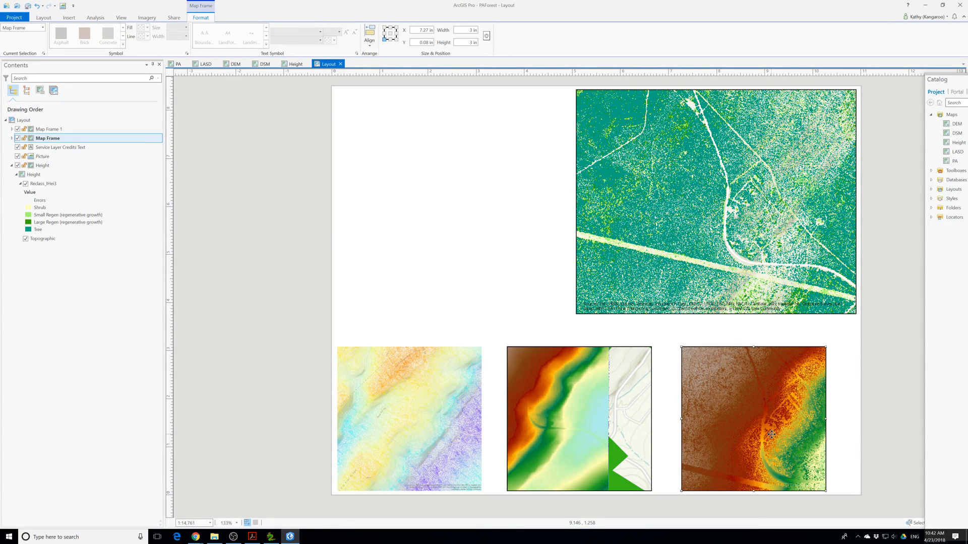
pyautogui.moveTo(783, 438); pyautogui.dragTo(789, 438)
pyautogui.moveTo(614, 438); pyautogui.dragTo(618, 437)
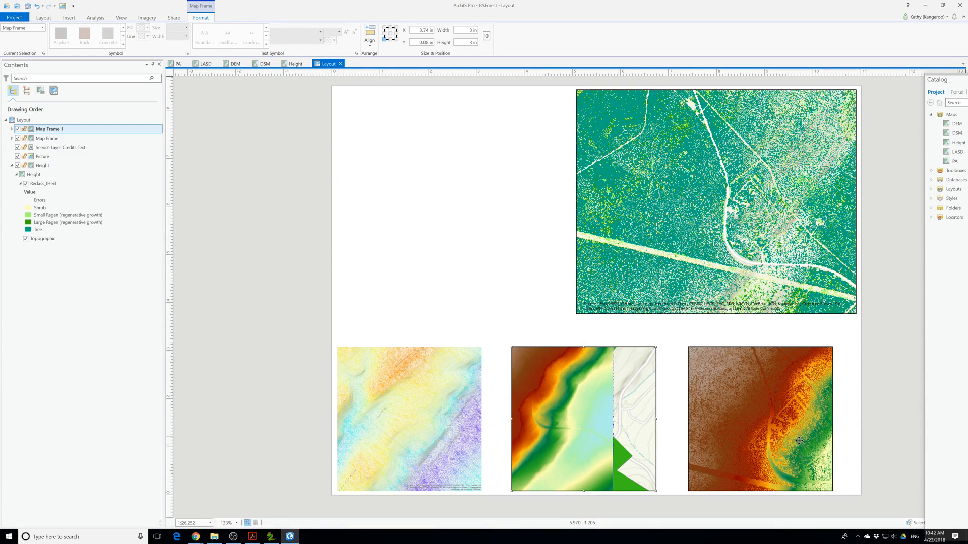
pyautogui.click(880, 424)
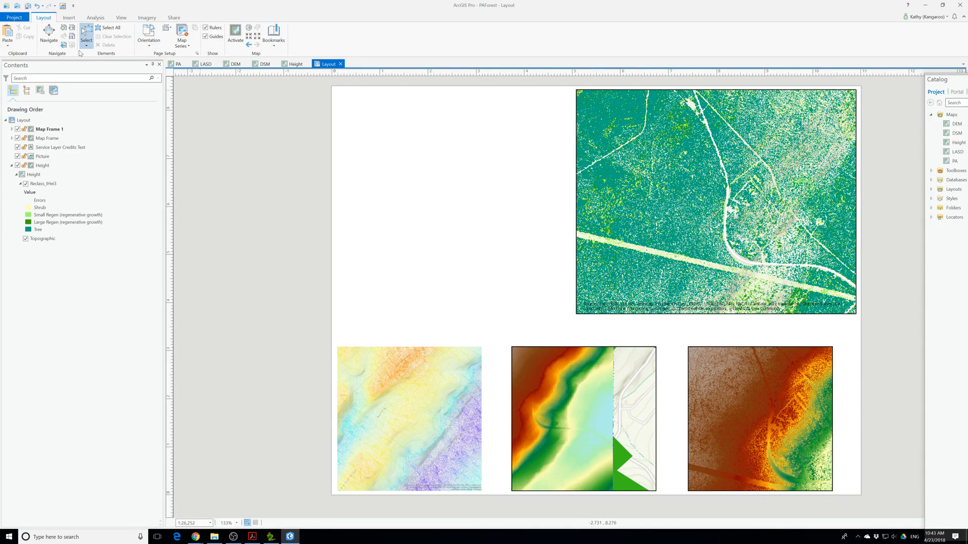
# Insert a map frame of the PA map's saved view at the page's upper-left corner and widen it toward the Height frame
pyautogui.click(70, 17)
pyautogui.click(105, 45)
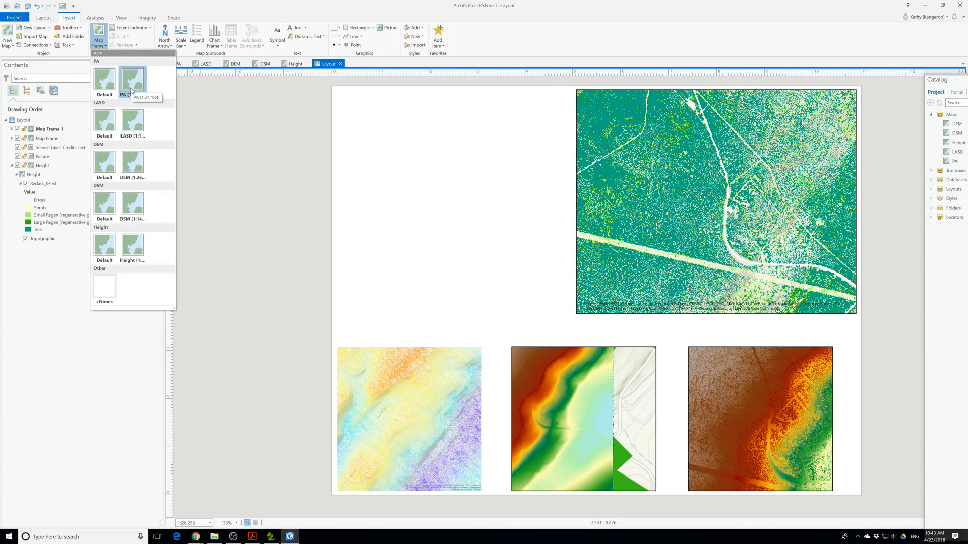
pyautogui.click(132, 79)
pyautogui.click(415, 199)
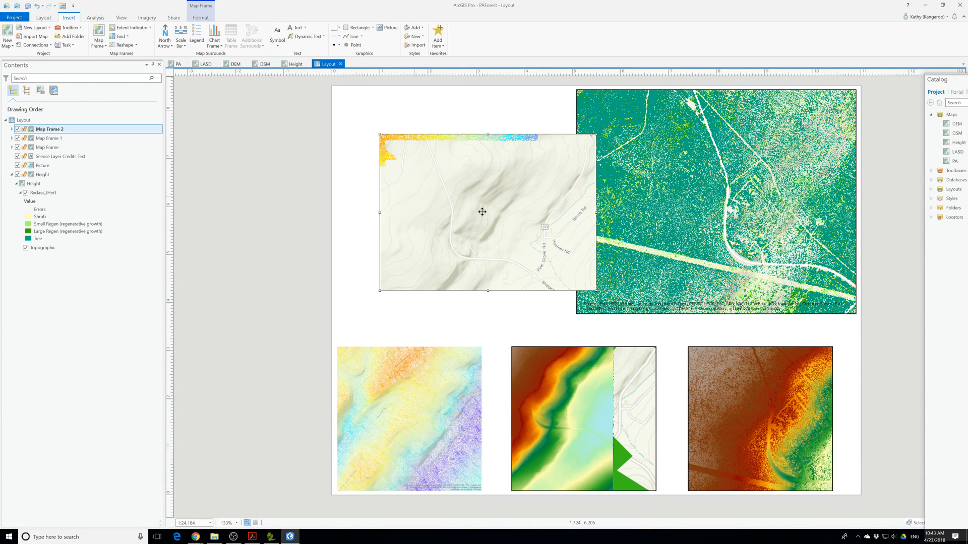
pyautogui.moveTo(459, 135); pyautogui.dragTo(416, 93)
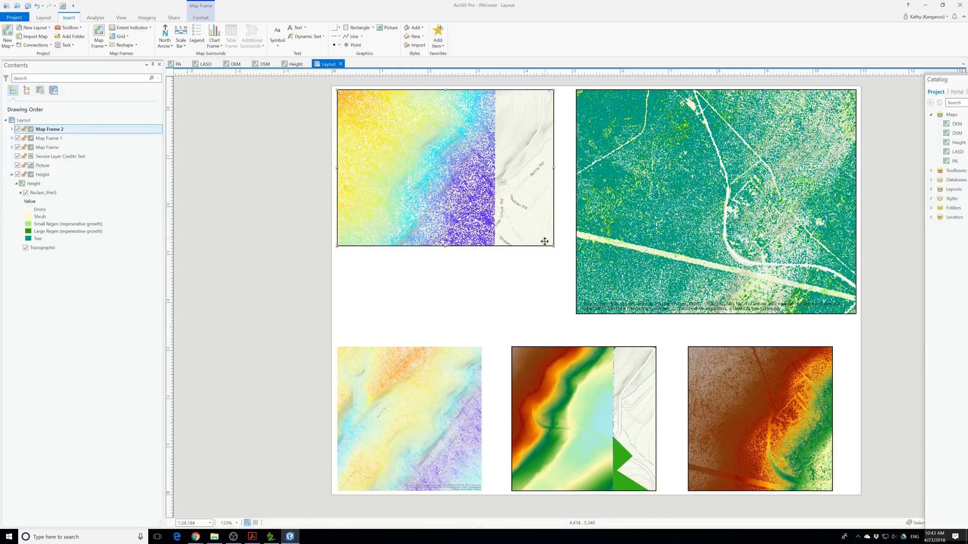
pyautogui.moveTo(553, 246); pyautogui.dragTo(568, 246)
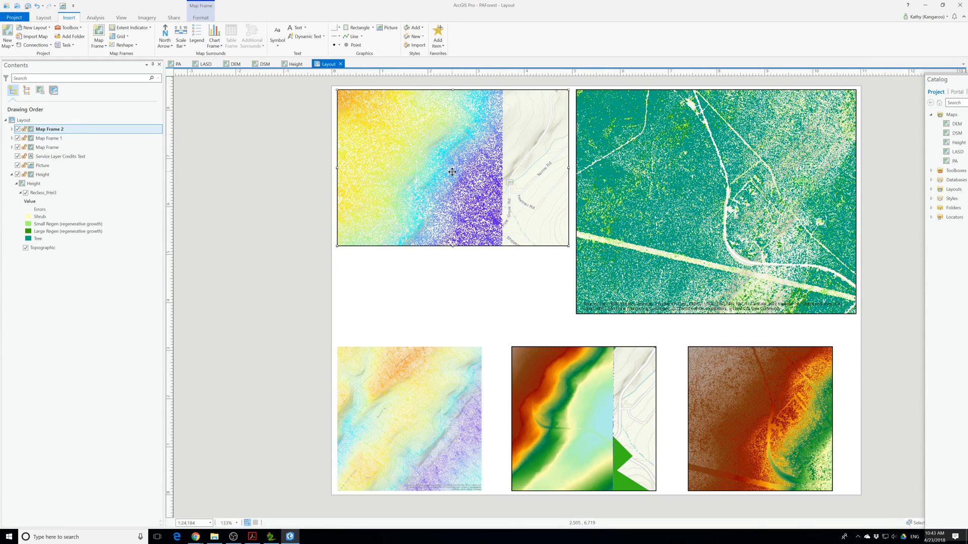
# Activate the PA map frame and zoom its map out to 1:859,206 around the LAS extent square
pyautogui.rightClick(452, 172)
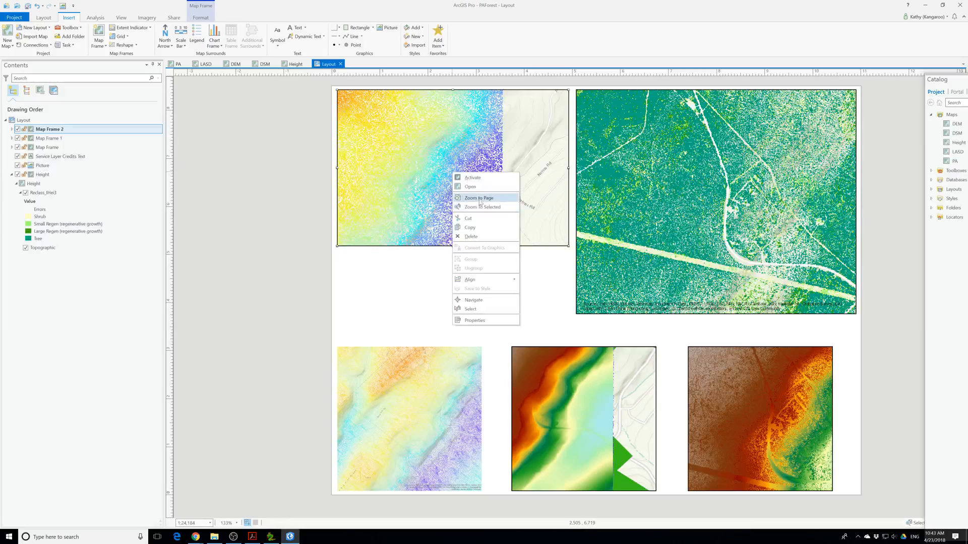
pyautogui.click(474, 178)
pyautogui.scroll(-3, 458, 174)
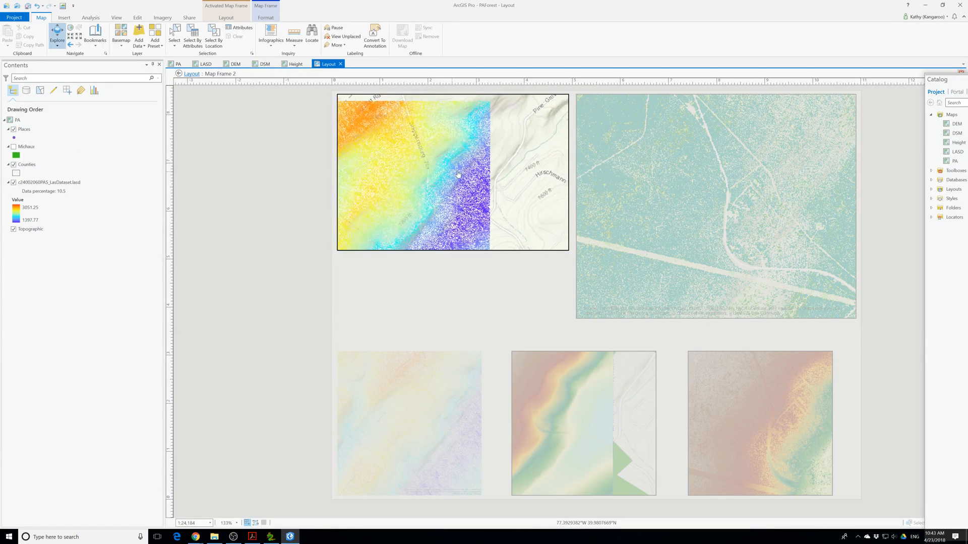
pyautogui.scroll(-1, 458, 174)
pyautogui.moveTo(432, 171); pyautogui.dragTo(472, 173)
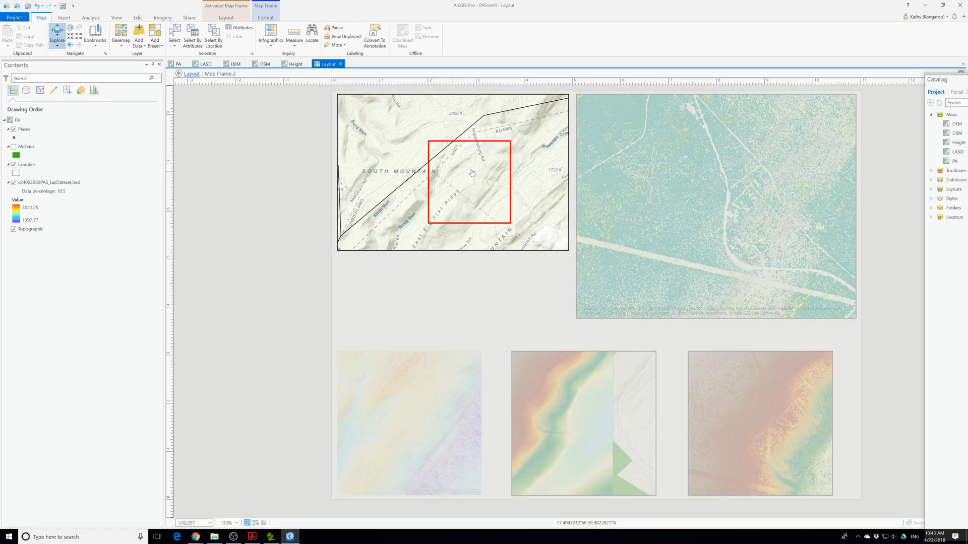
pyautogui.scroll(-3, 472, 172)
pyautogui.scroll(-6, 472, 172)
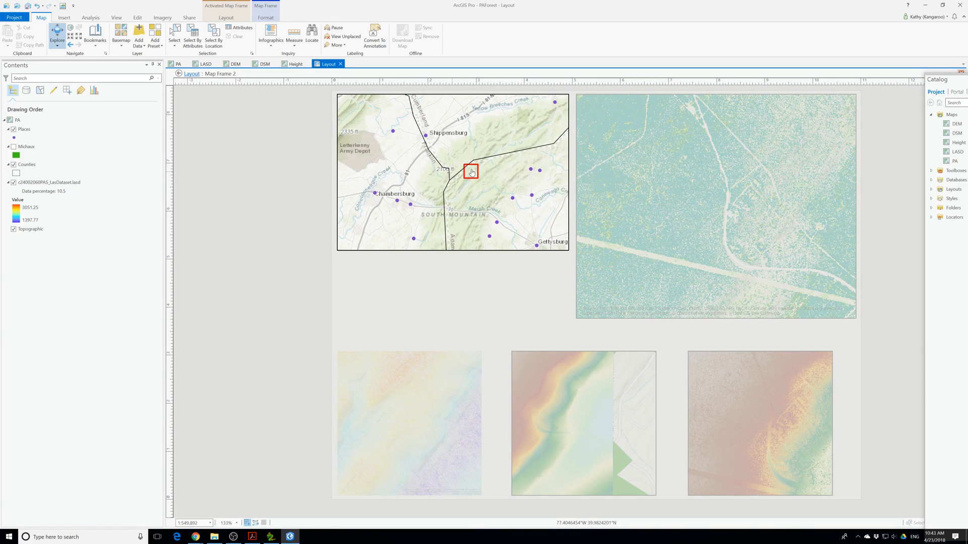
pyautogui.scroll(-2, 472, 172)
# Remove the Places layer from the PA map and make the Michaux layer visible
pyautogui.rightClick(20, 130)
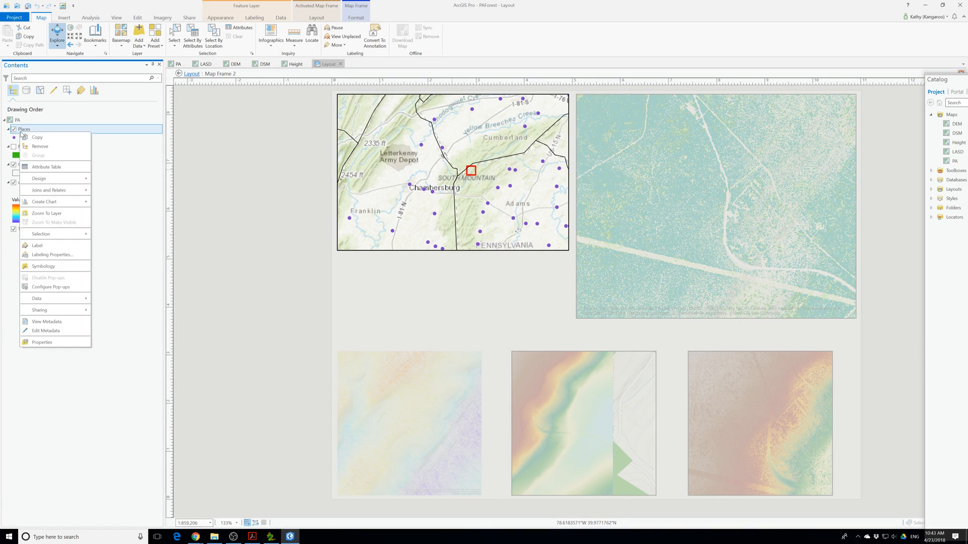
pyautogui.click(40, 146)
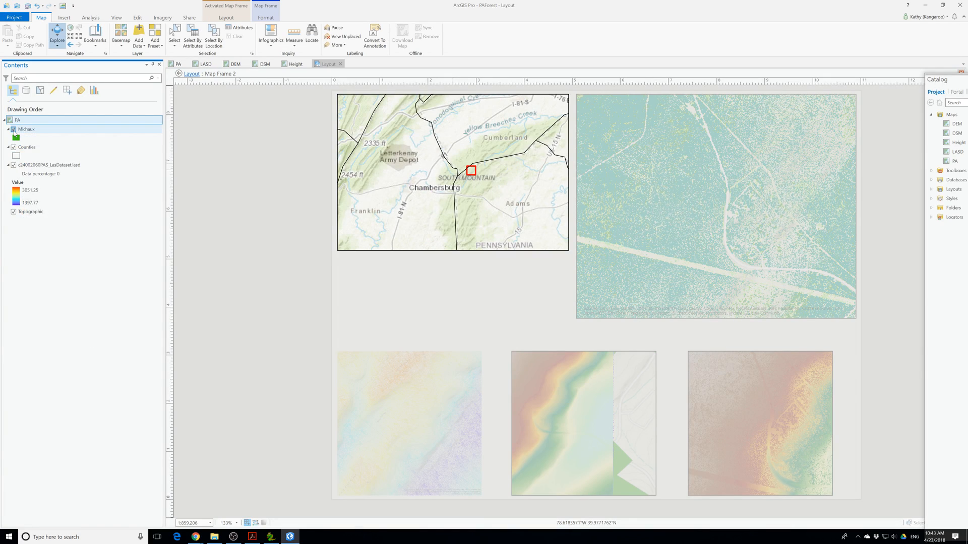
pyautogui.click(14, 129)
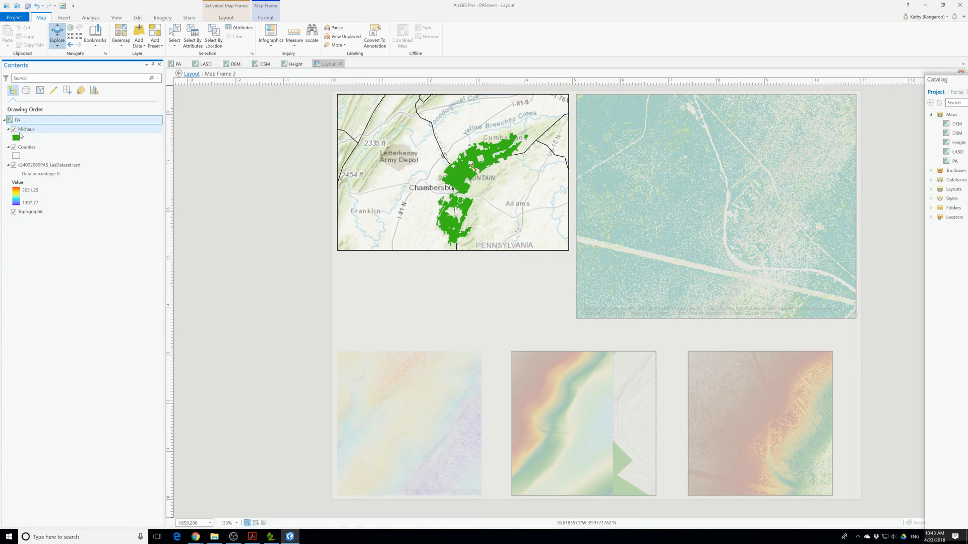
# Set the Michaux layer's transparency to 60% and move the LAS dataset layer above it in the drawing order
pyautogui.click(32, 129)
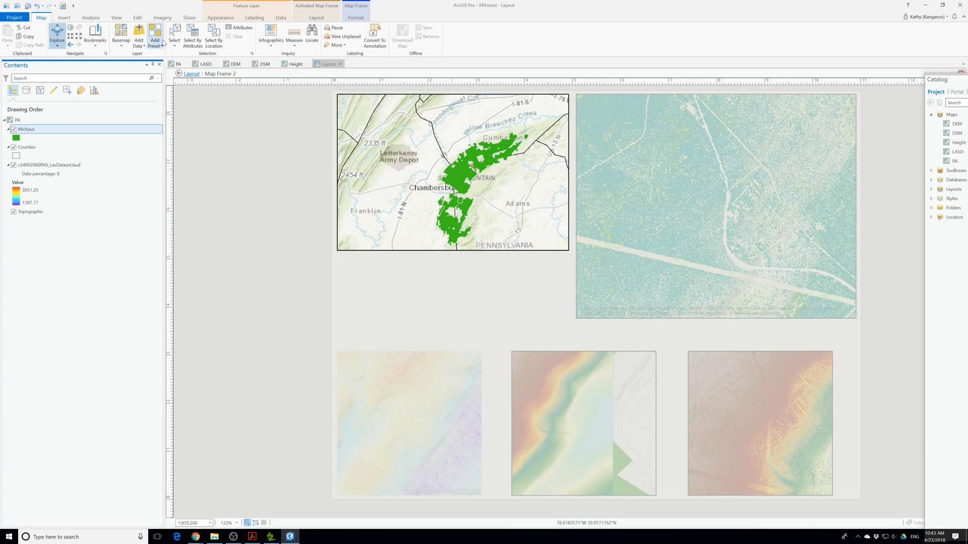
pyautogui.click(220, 19)
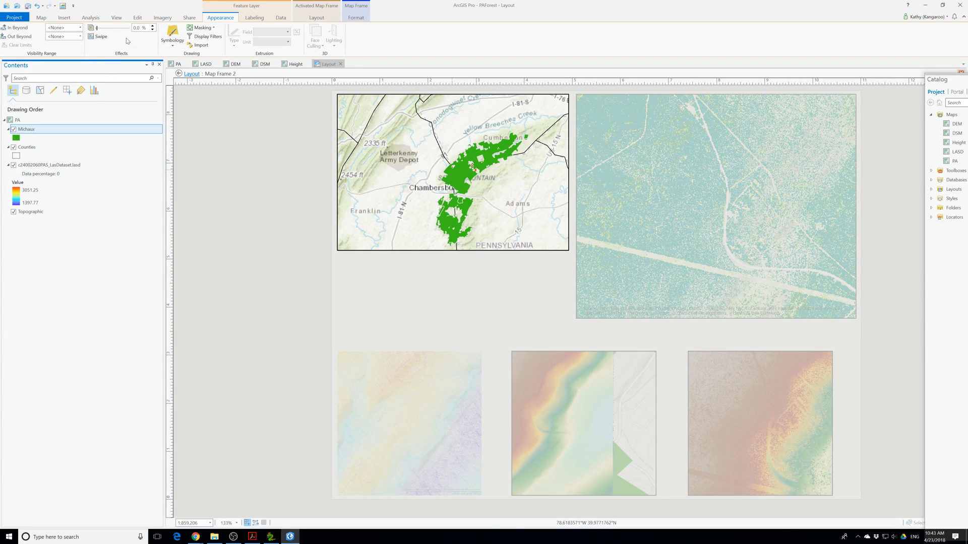
pyautogui.write('6')
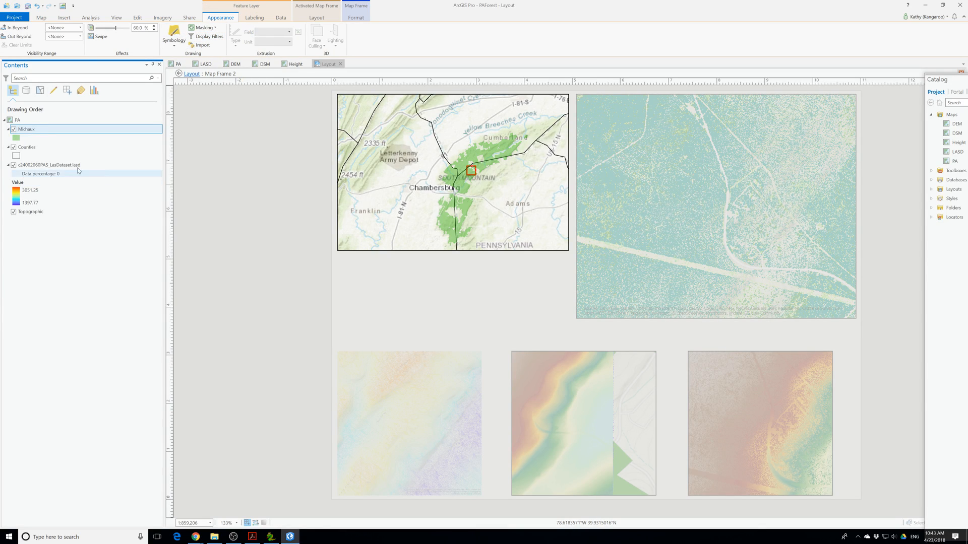
pyautogui.moveTo(40, 167); pyautogui.dragTo(33, 127)
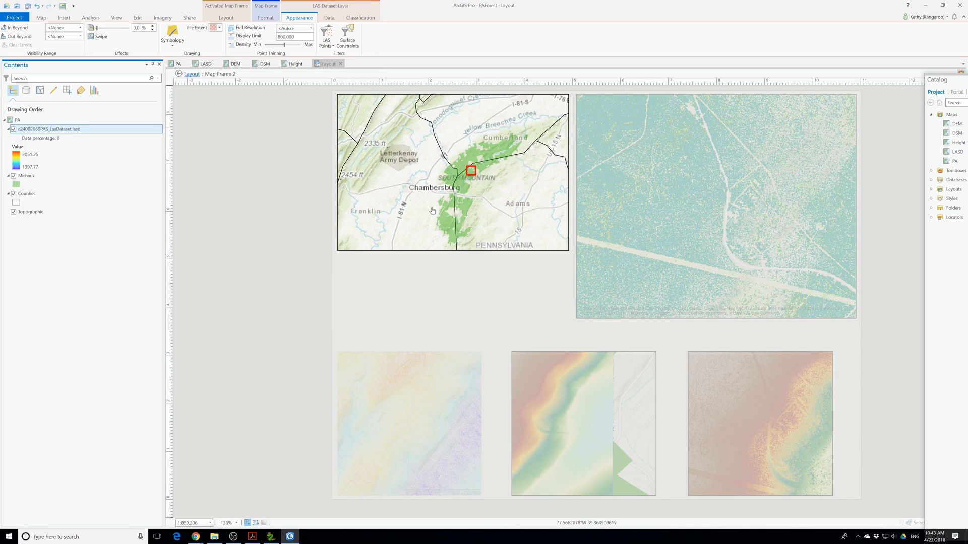
# Zoom the PA map out to 1:1,342,509 and change its basemap to Imagery with Labels
pyautogui.scroll(-2, 431, 208)
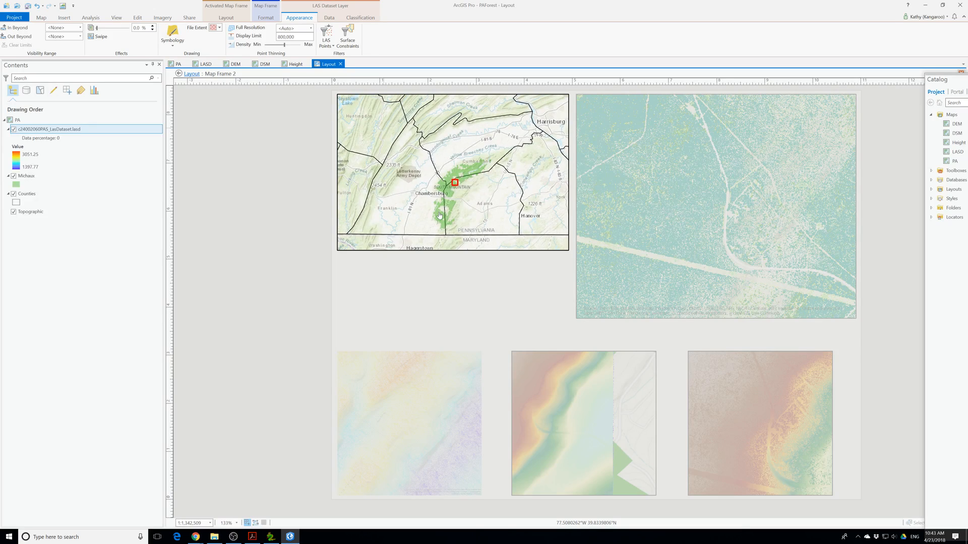
pyautogui.click(31, 212)
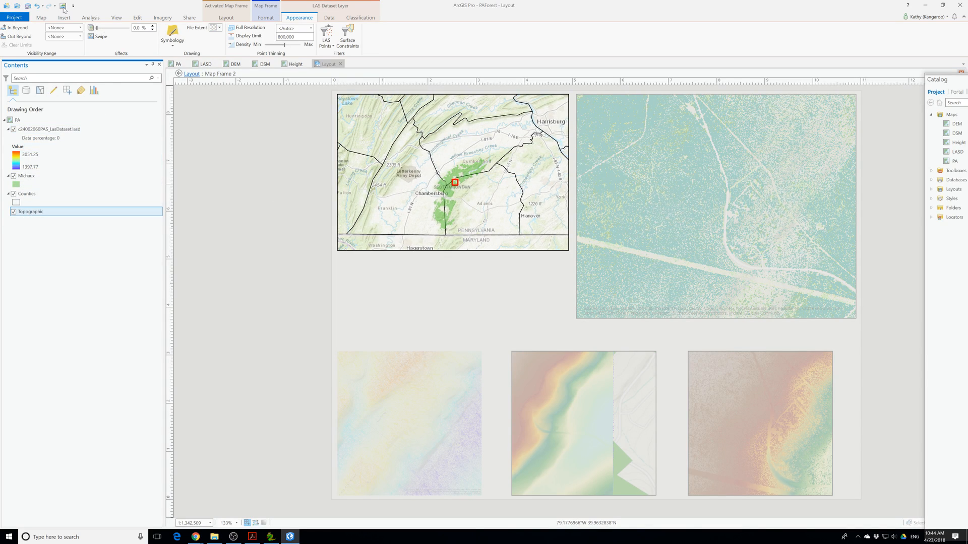
pyautogui.click(42, 18)
pyautogui.click(121, 35)
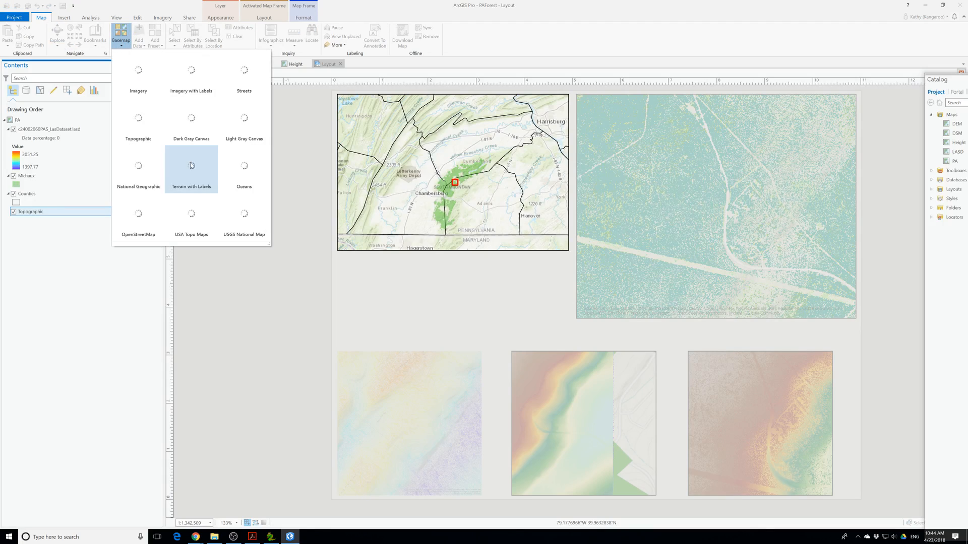
pyautogui.click(191, 165)
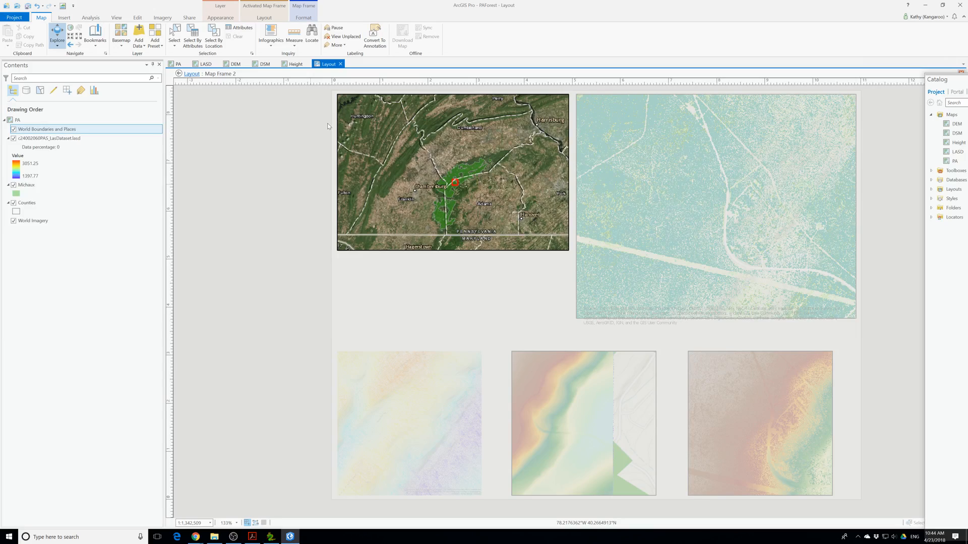
# Reposition the PA map in its frame at 1:1,342,509, with the Michaux forest right of centre and the Pennsylvania–Maryland border included
pyautogui.scroll(-2, 471, 167)
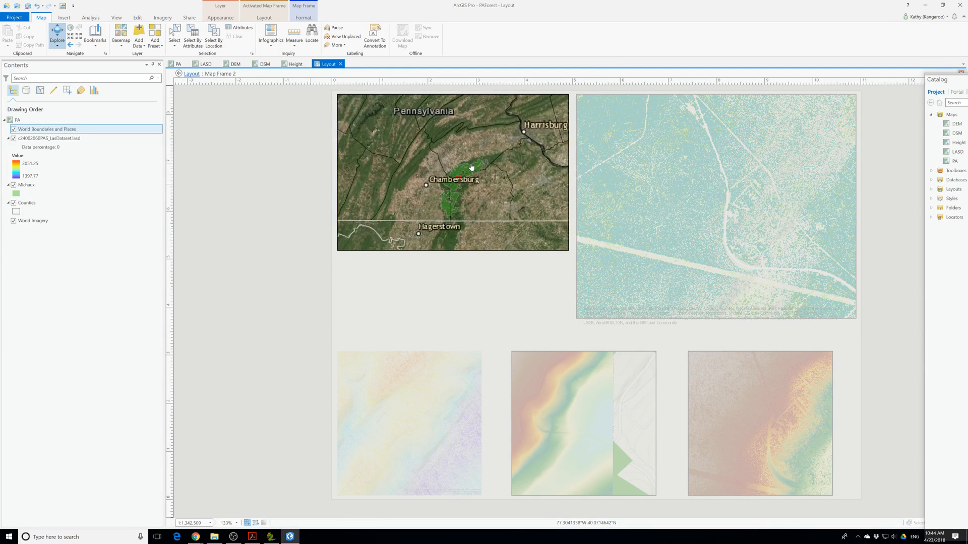
pyautogui.scroll(2, 469, 193)
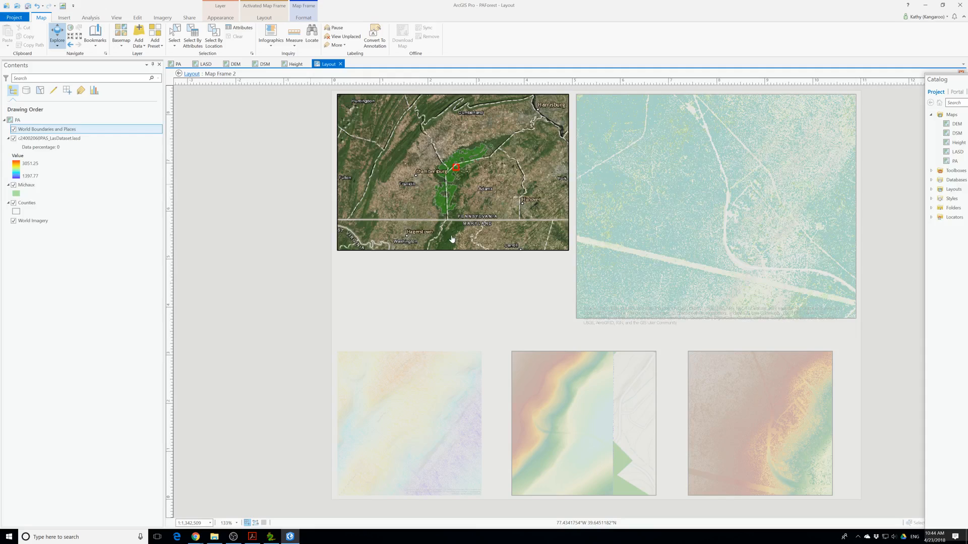
pyautogui.moveTo(432, 227); pyautogui.dragTo(441, 222)
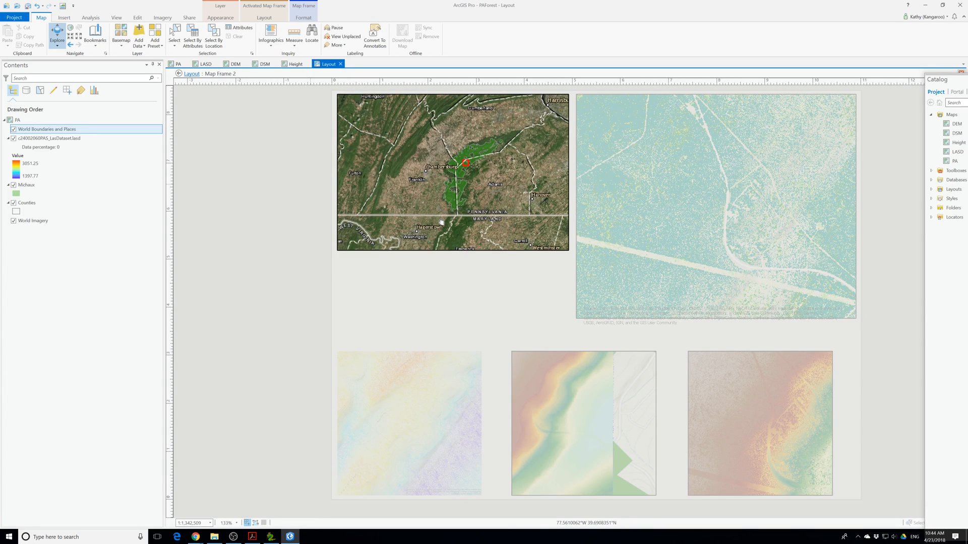
pyautogui.scroll(-2, 442, 224)
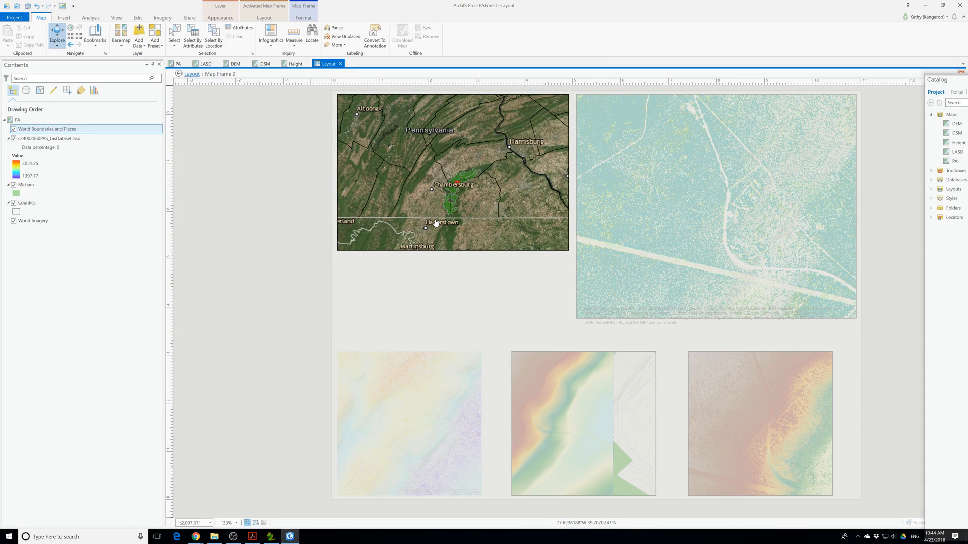
pyautogui.scroll(2, 436, 223)
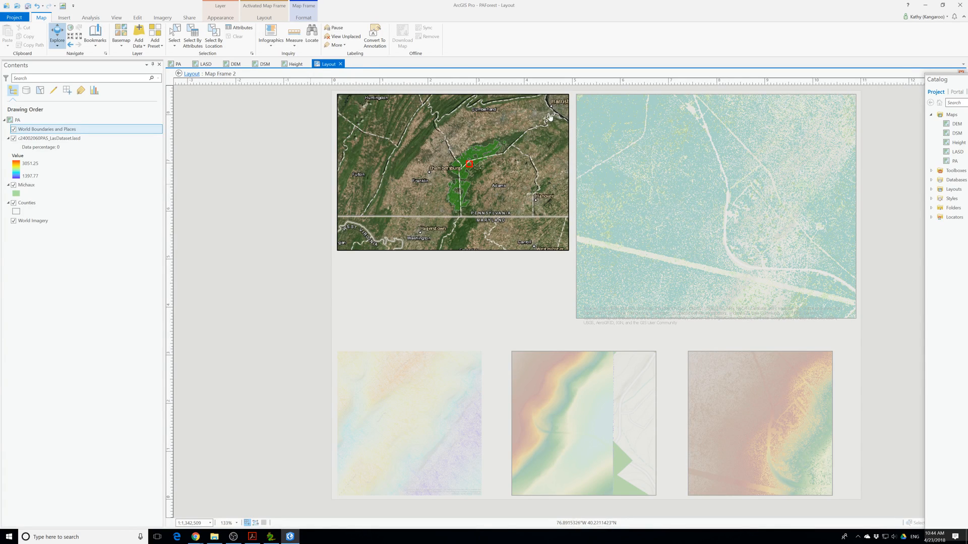
pyautogui.moveTo(538, 124)
pyautogui.mouseDown()
pyautogui.moveTo(528, 133)
pyautogui.moveTo(540, 135)
pyautogui.mouseUp()
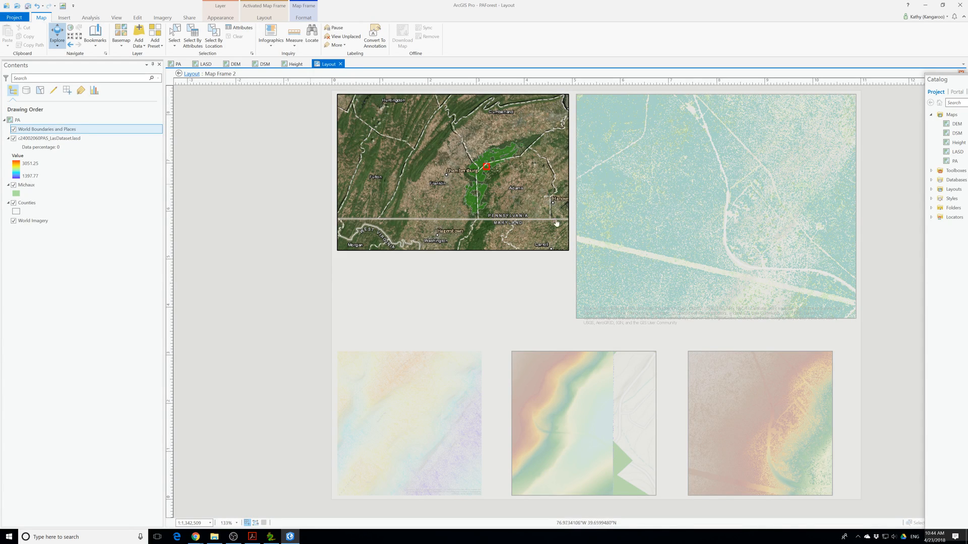
pyautogui.moveTo(547, 196); pyautogui.dragTo(545, 196)
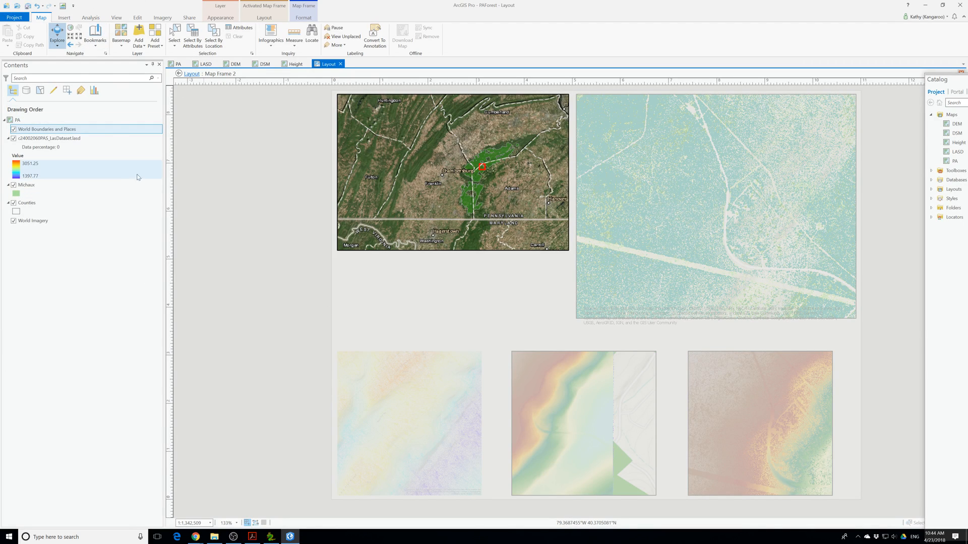
# Activate the Height map frame, zoom its map out to 1:36,038 and centre the classified raster in the frame
pyautogui.click(192, 74)
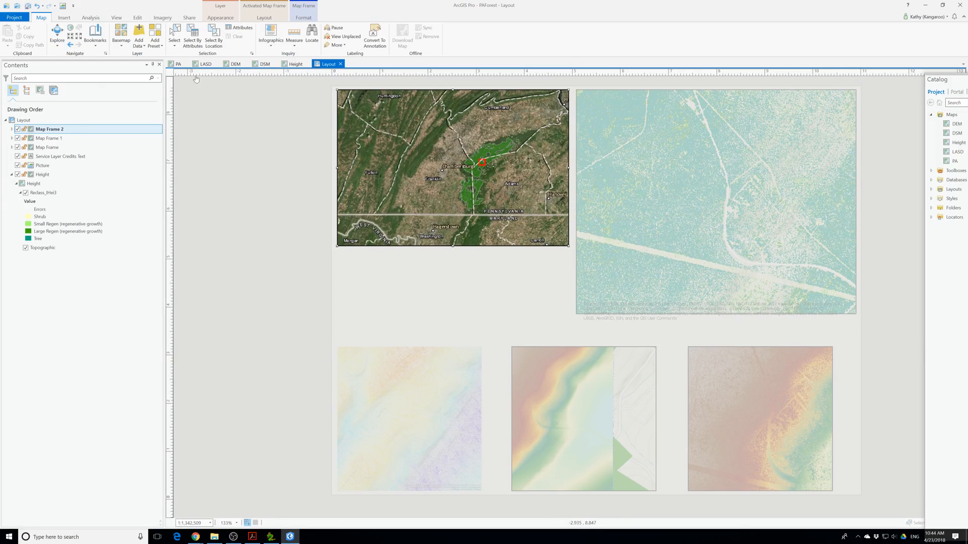
pyautogui.click(710, 220)
pyautogui.rightClick(681, 274)
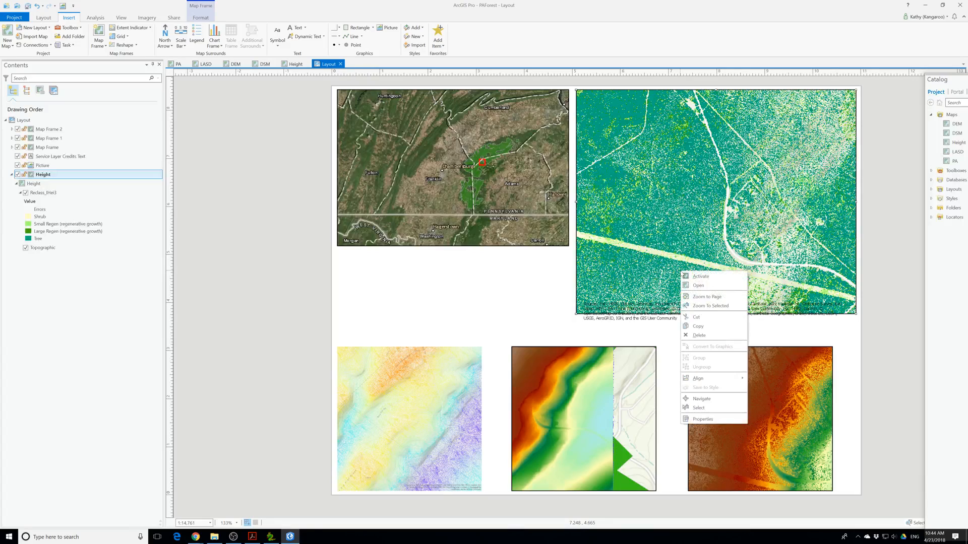
pyautogui.click(712, 277)
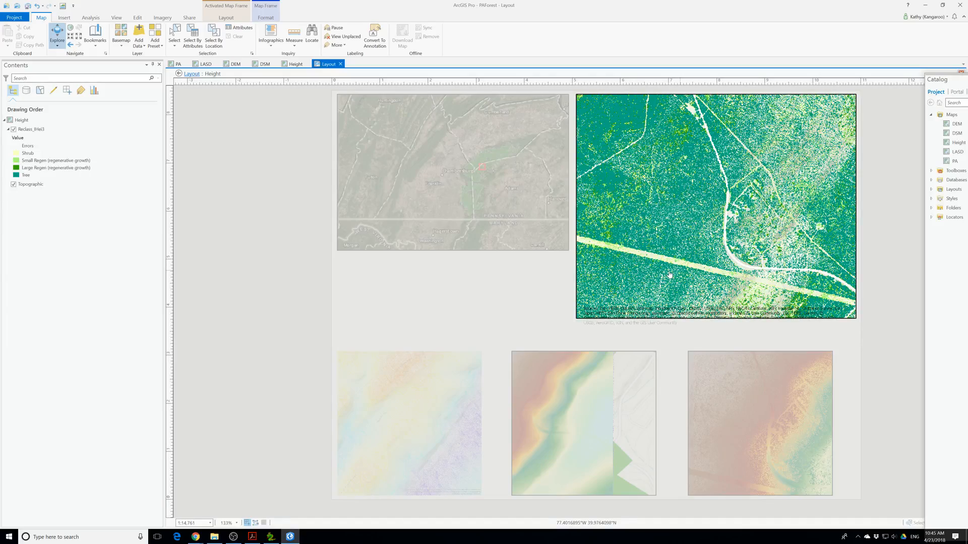
pyautogui.scroll(-2, 670, 278)
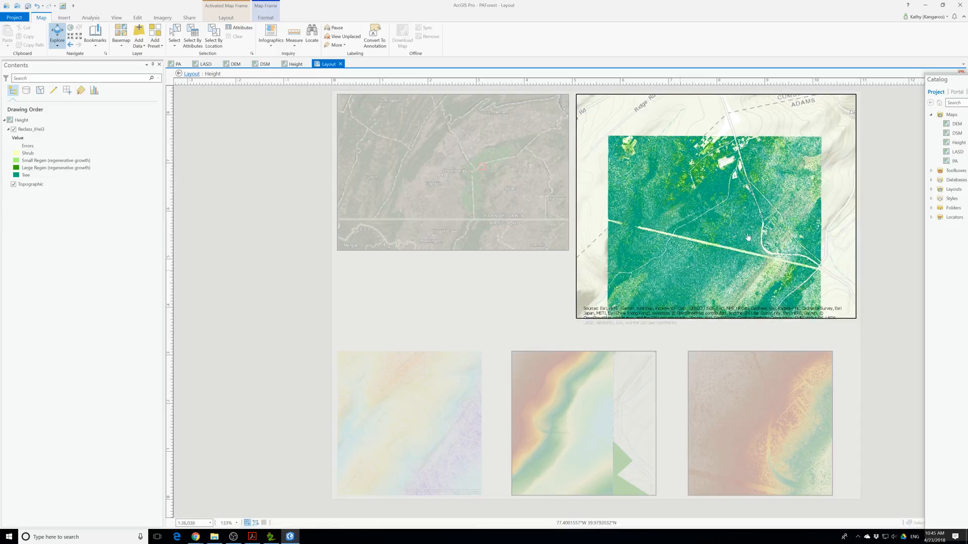
pyautogui.scroll(-2, 736, 229)
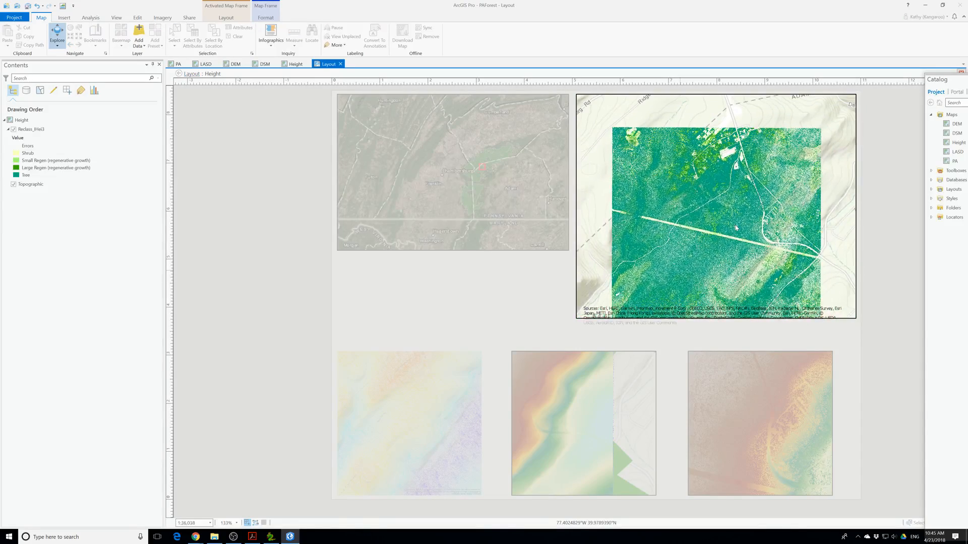
pyautogui.moveTo(734, 193); pyautogui.dragTo(734, 198)
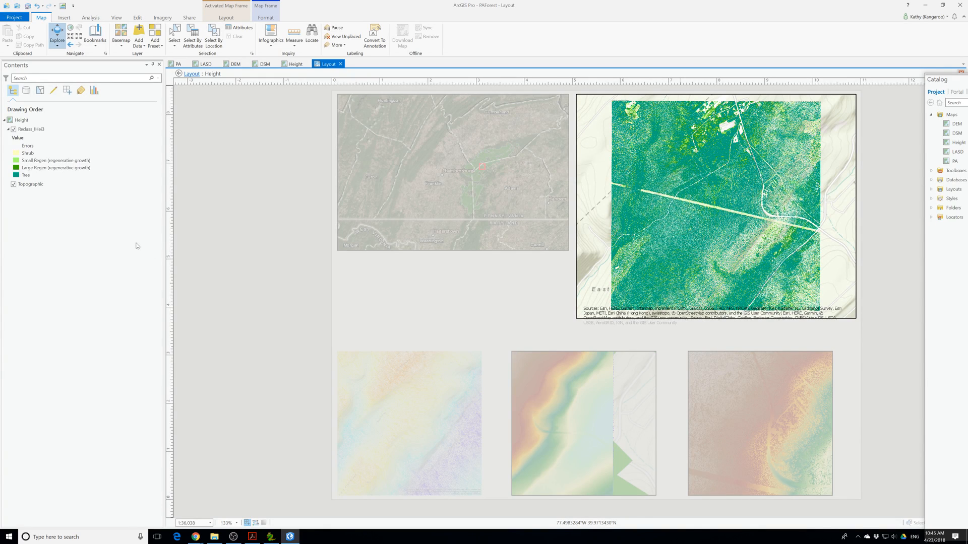
# Change the Height map's basemap to Imagery with Labels and return to the layout
pyautogui.click(31, 184)
pyautogui.click(121, 35)
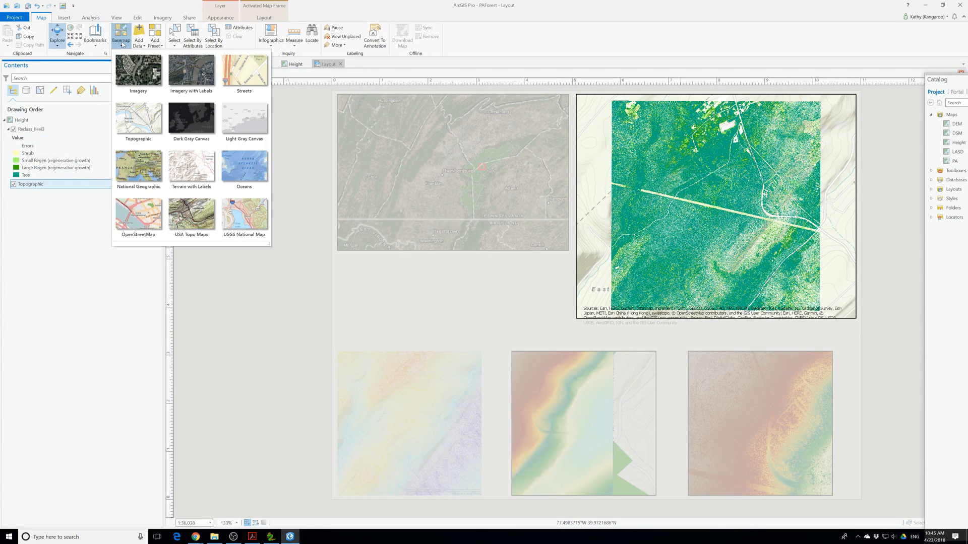
pyautogui.click(175, 91)
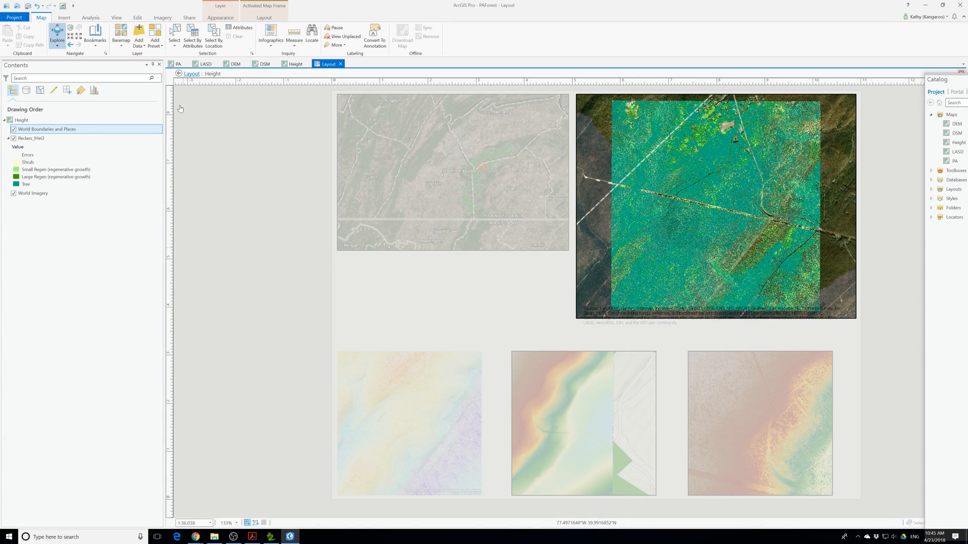
pyautogui.click(192, 74)
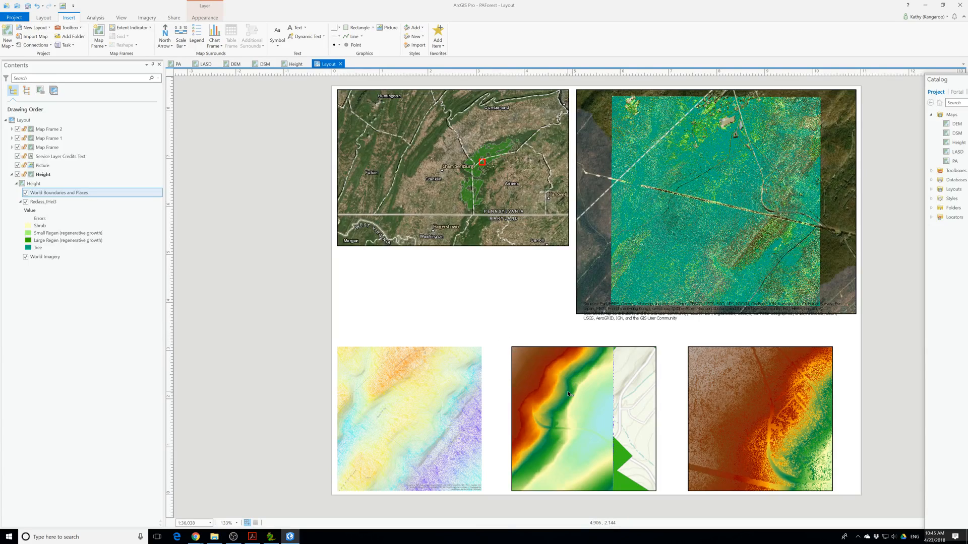
# Move the service layer credits text onto the lower edge of the Height frame and widen it to match the frame's width
pyautogui.click(625, 314)
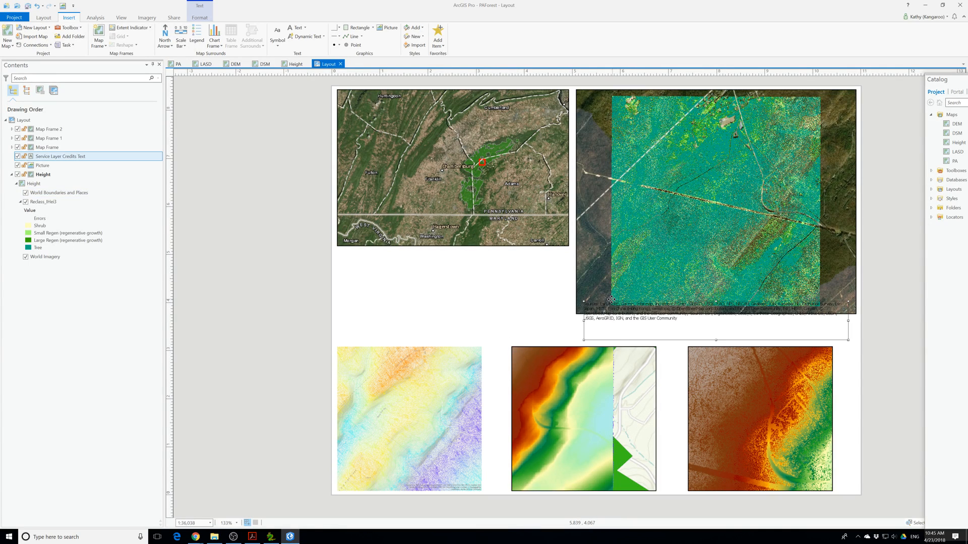
pyautogui.moveTo(610, 299); pyautogui.dragTo(563, 433)
pyautogui.moveTo(453, 422); pyautogui.dragTo(602, 294)
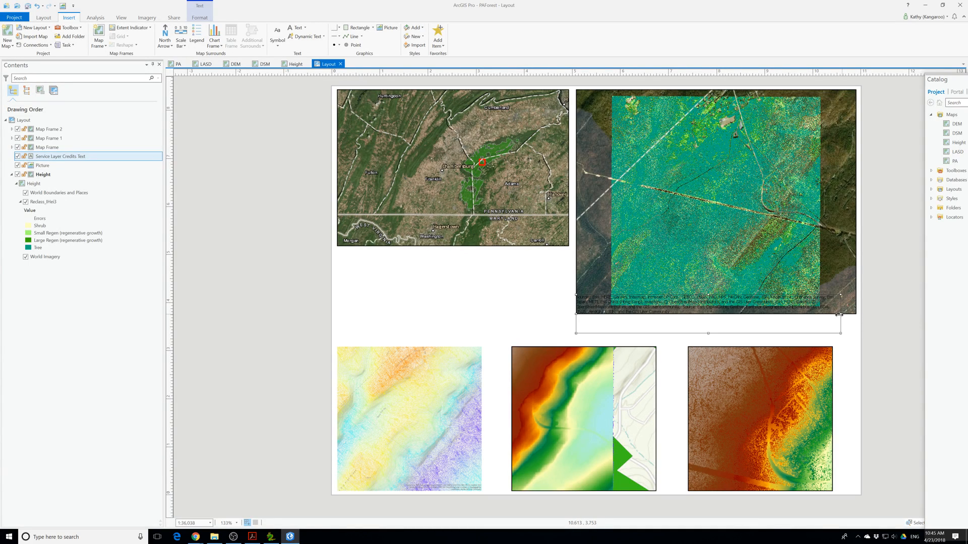
pyautogui.moveTo(841, 314); pyautogui.dragTo(855, 314)
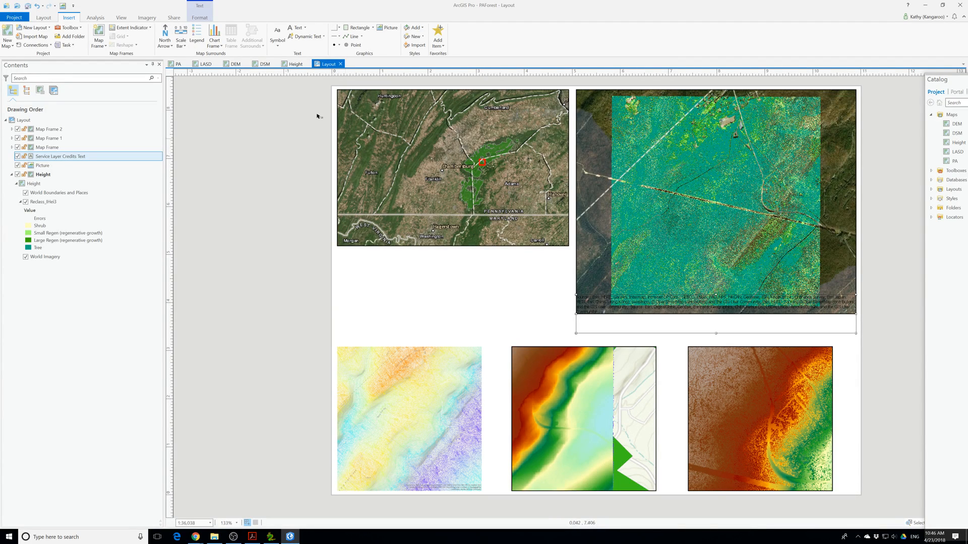
# Set the service layer credits text size to 3 pt
pyautogui.click(199, 17)
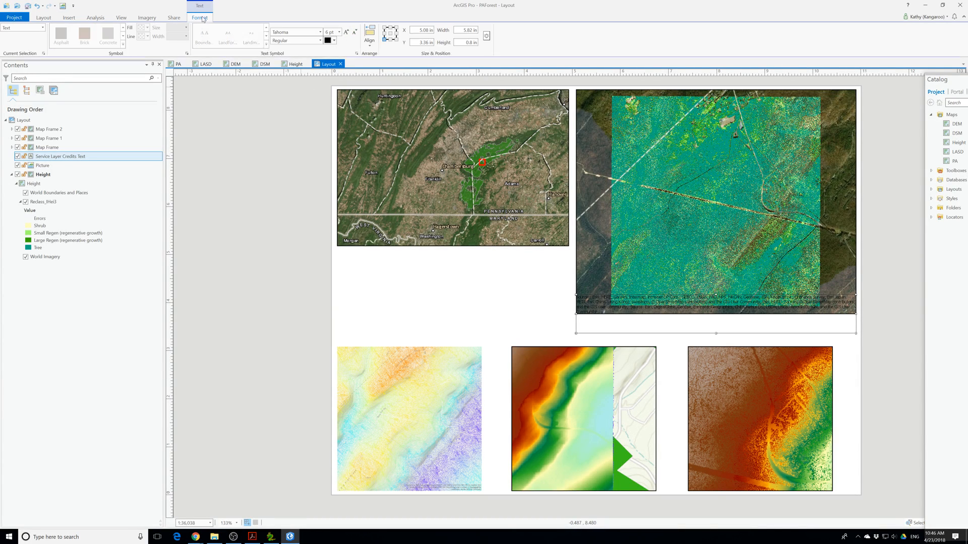
pyautogui.click(324, 32)
pyautogui.write('4')
pyautogui.press('Return')
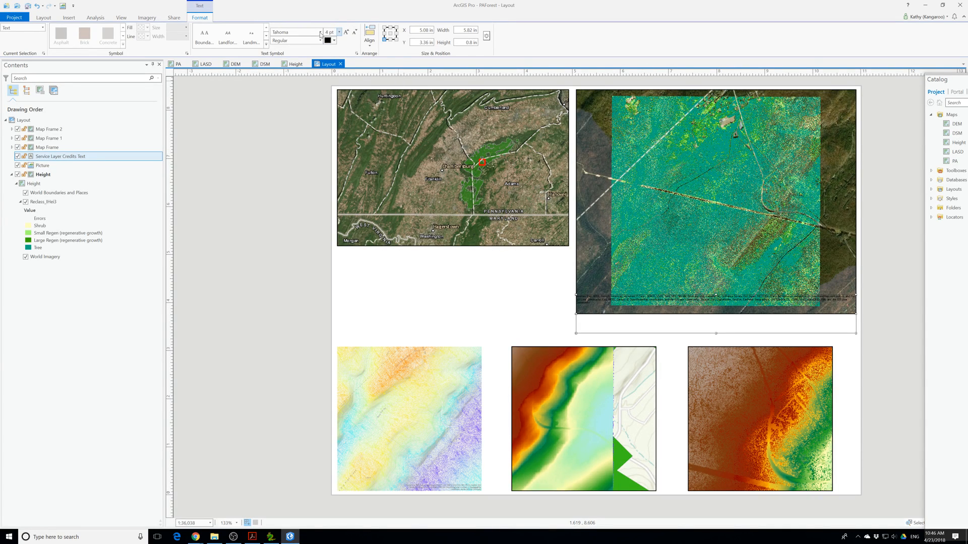
pyautogui.write('3')
pyautogui.press('Return')
# Apply a white polygon halo to the service layer credits text
pyautogui.click(357, 53)
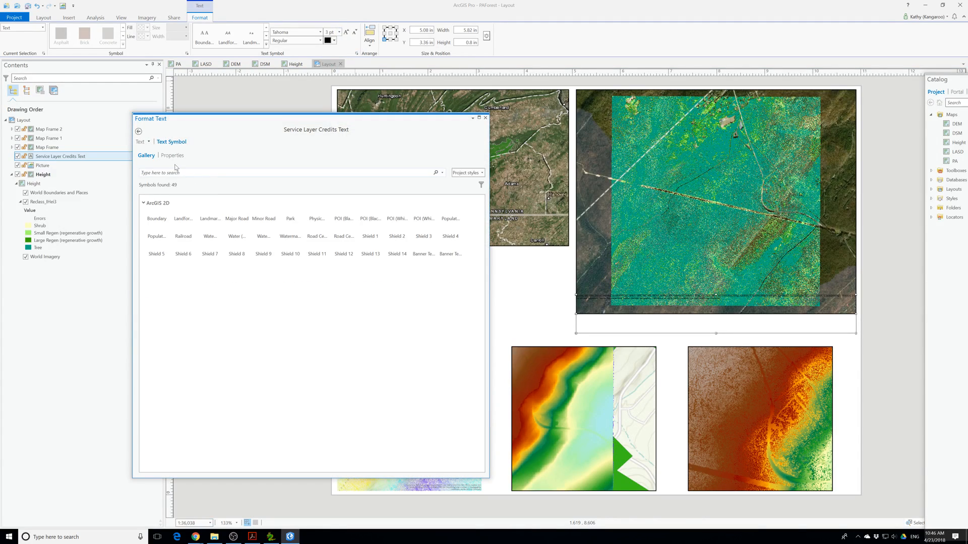
pyautogui.click(173, 156)
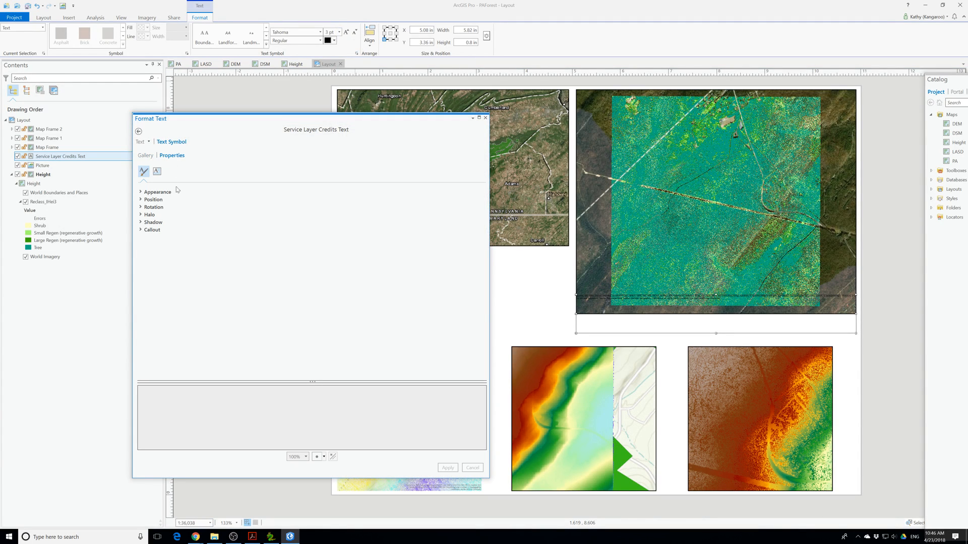
pyautogui.click(150, 215)
pyautogui.click(482, 223)
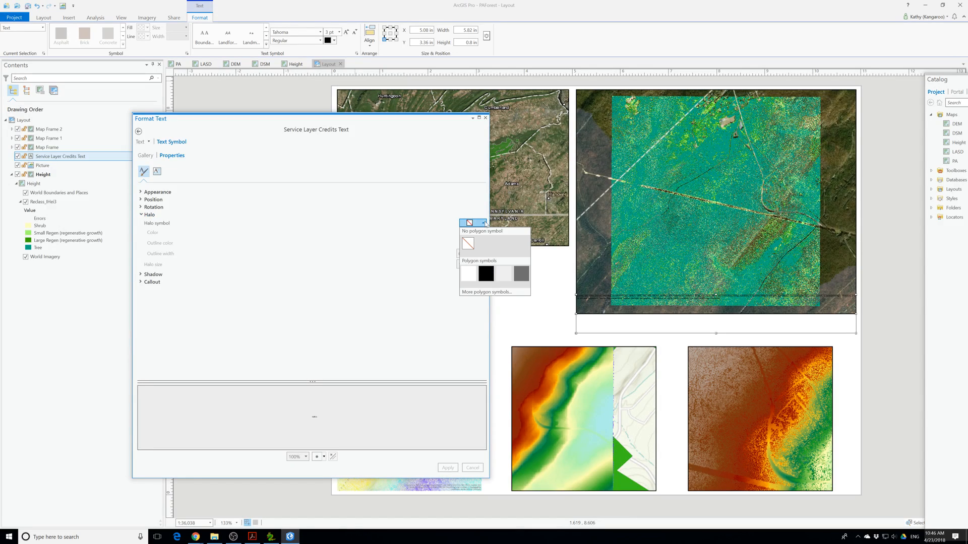
pyautogui.click(470, 273)
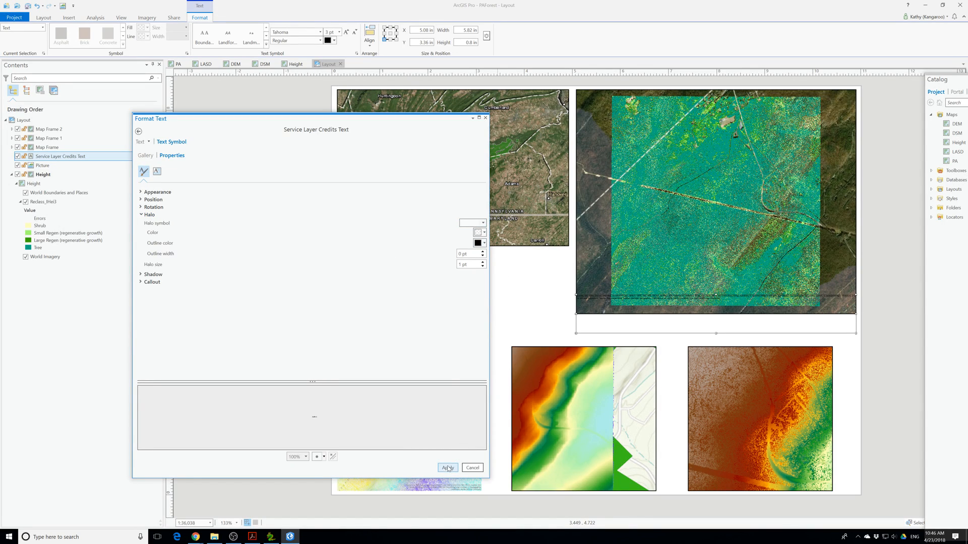
pyautogui.click(485, 118)
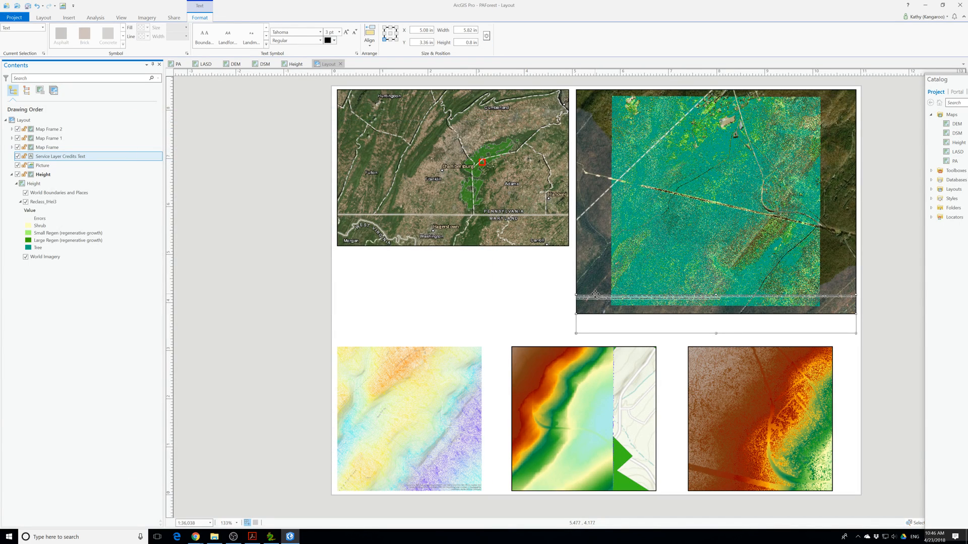
# Narrow the credits text box and fit it inside the lower-right corner of the Height map frame
pyautogui.moveTo(595, 293); pyautogui.dragTo(598, 307)
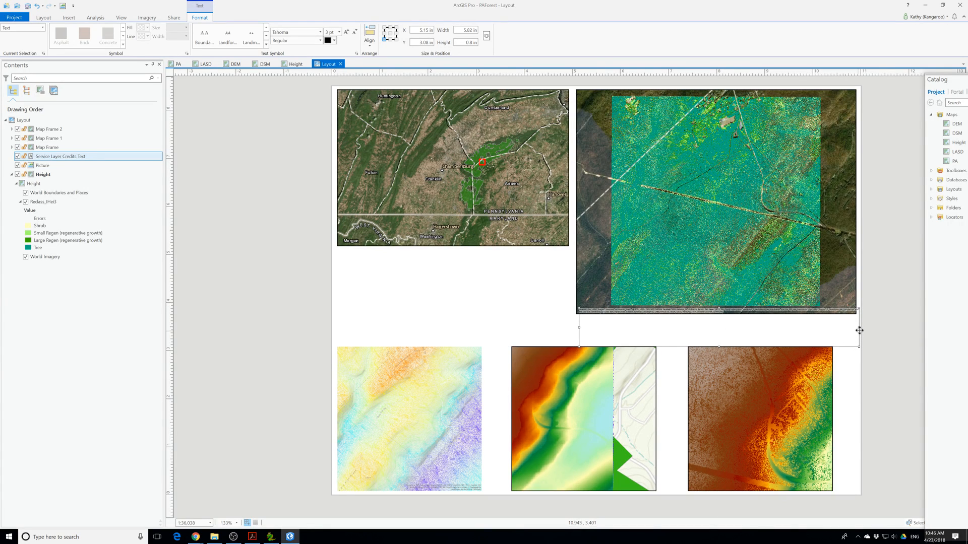
pyautogui.moveTo(860, 328); pyautogui.dragTo(828, 328)
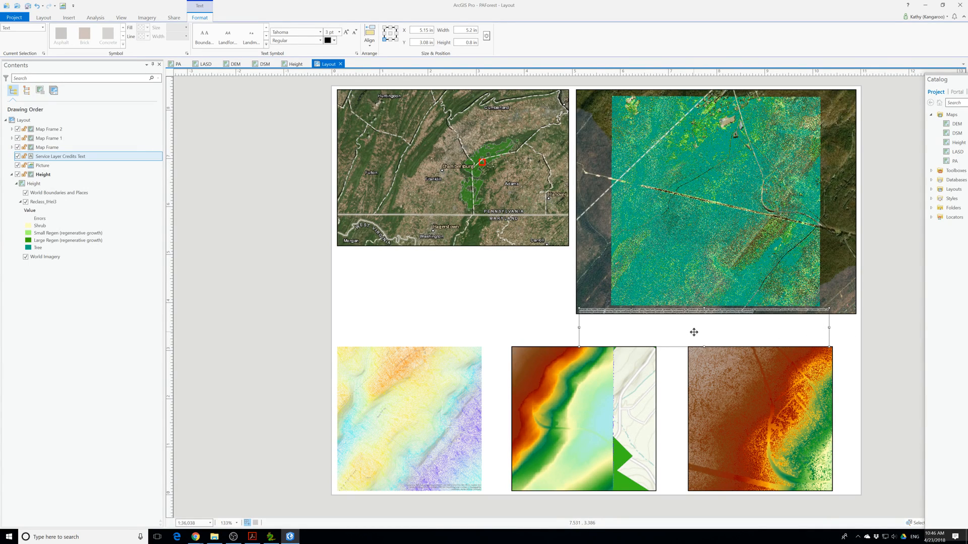
pyautogui.moveTo(605, 306); pyautogui.dragTo(632, 308)
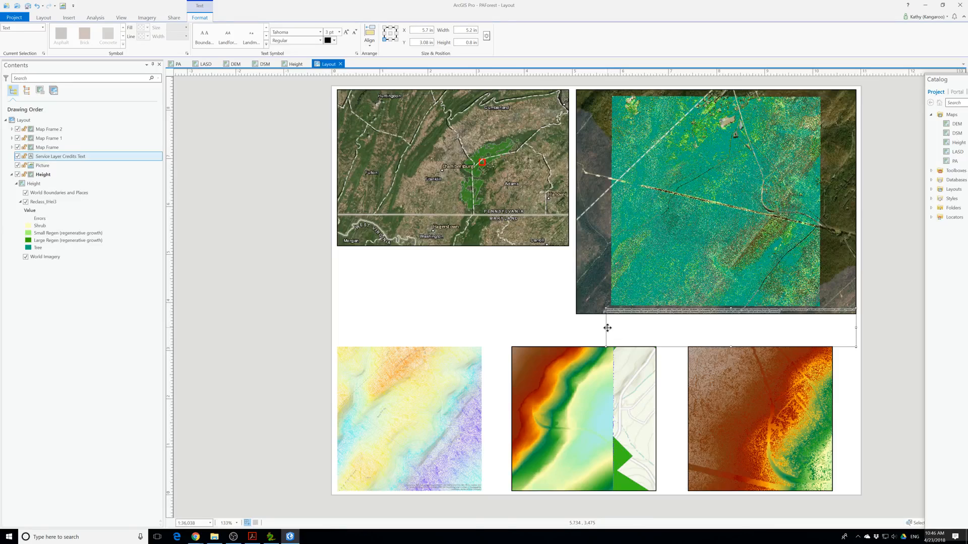
pyautogui.moveTo(606, 327); pyautogui.dragTo(653, 326)
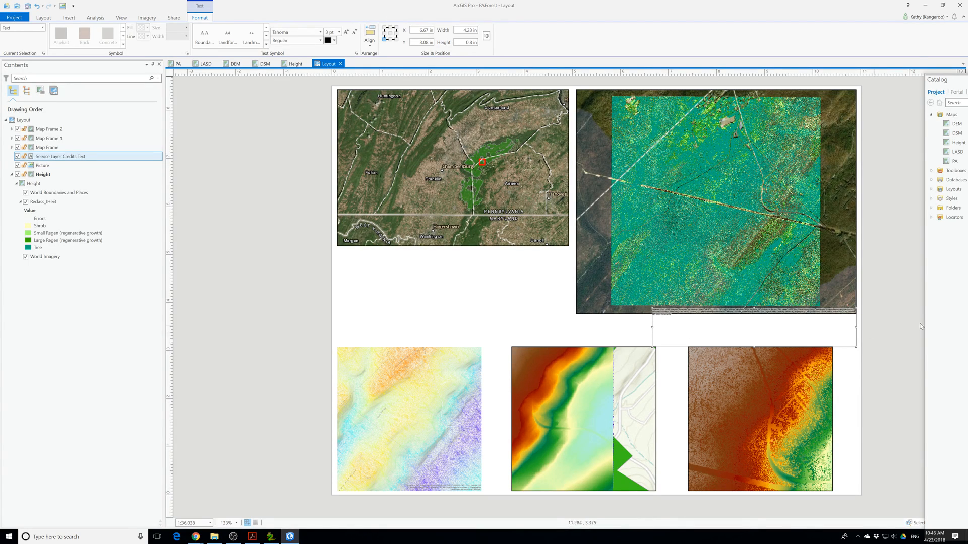
pyautogui.click(894, 316)
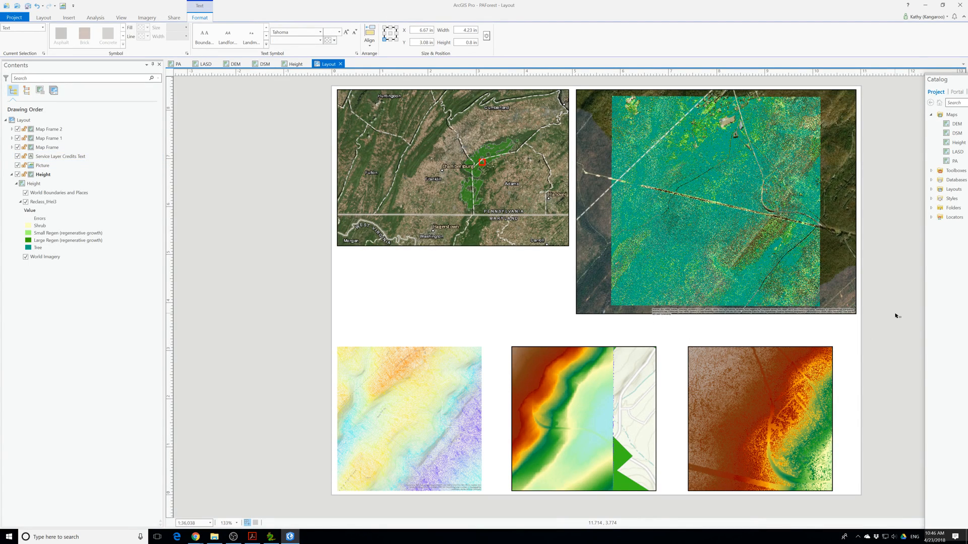
pyautogui.click(669, 313)
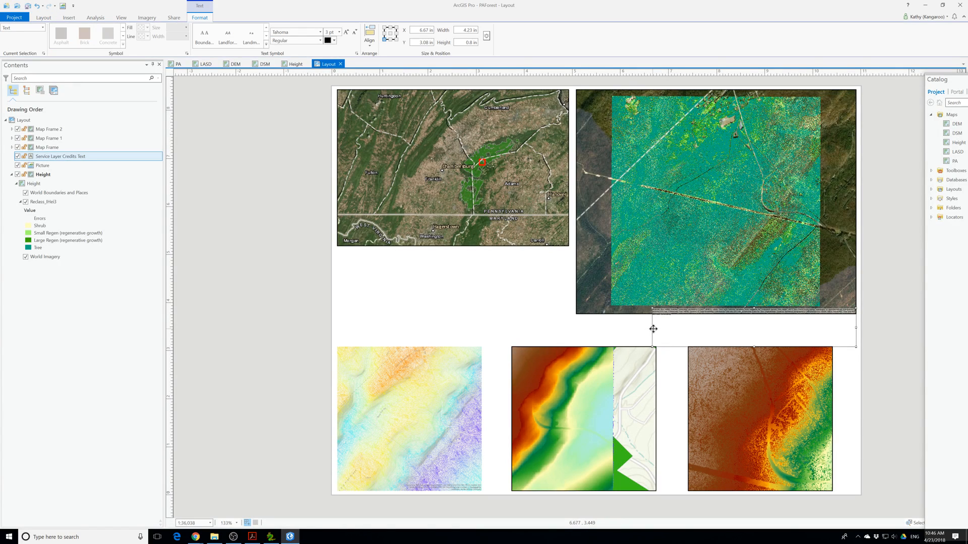
pyautogui.moveTo(652, 329); pyautogui.dragTo(637, 328)
pyautogui.click(901, 328)
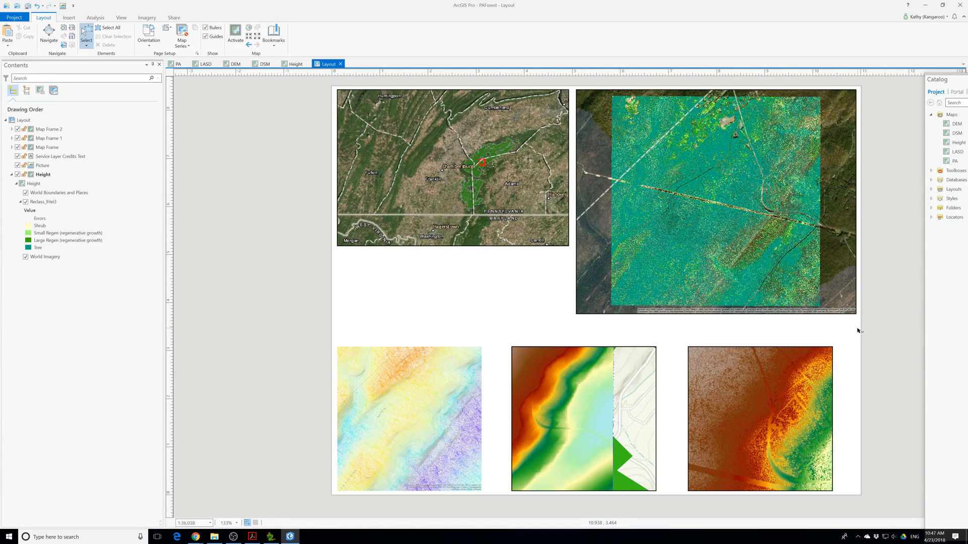
pyautogui.click(468, 129)
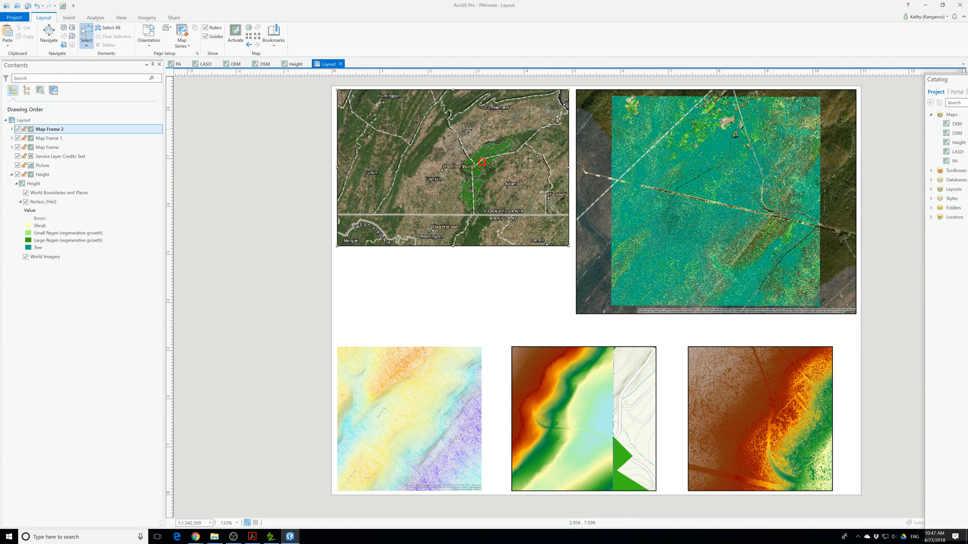
pyautogui.moveTo(468, 130); pyautogui.dragTo(468, 131)
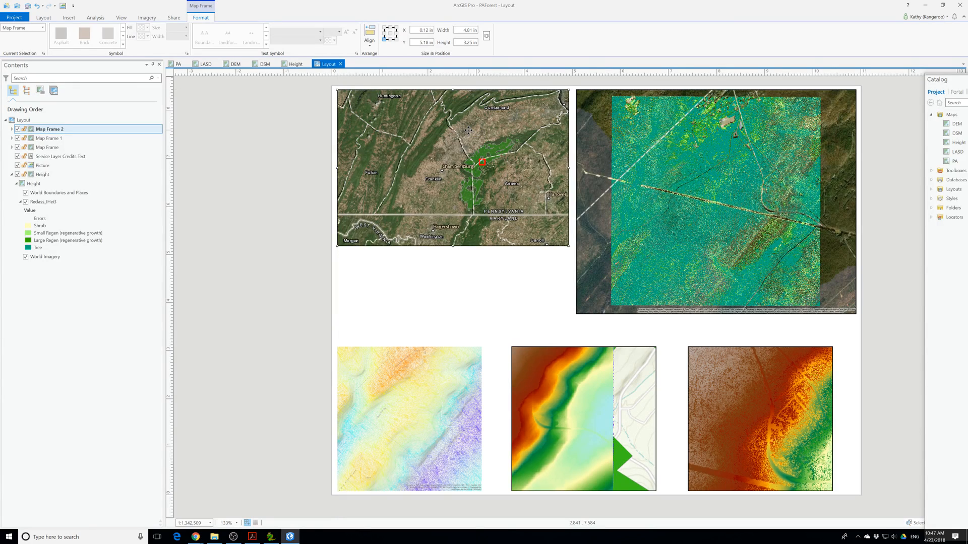
pyautogui.click(891, 217)
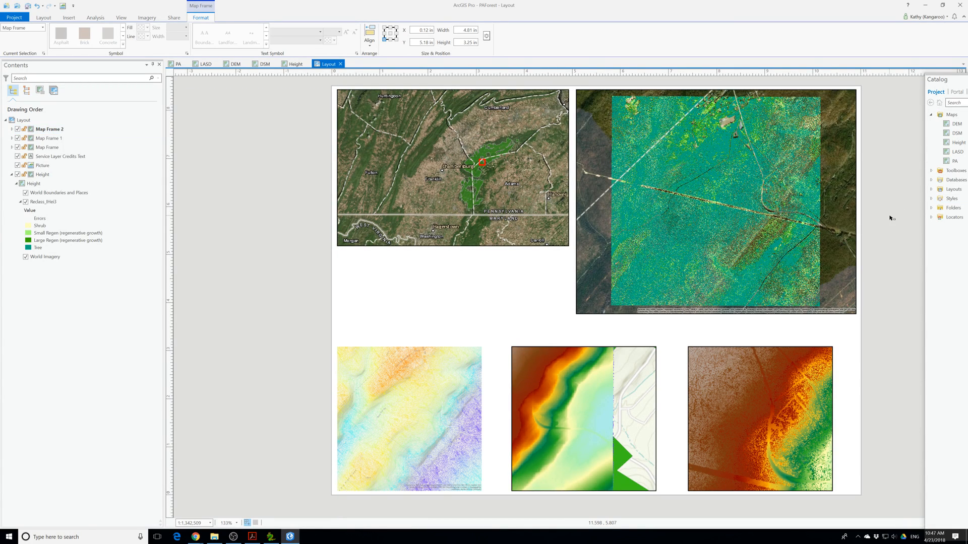
# Activate the DEM map frame, pan the map so the DEM fills the frame, and set its scale to 1:36,000
pyautogui.click(623, 418)
pyautogui.rightClick(623, 417)
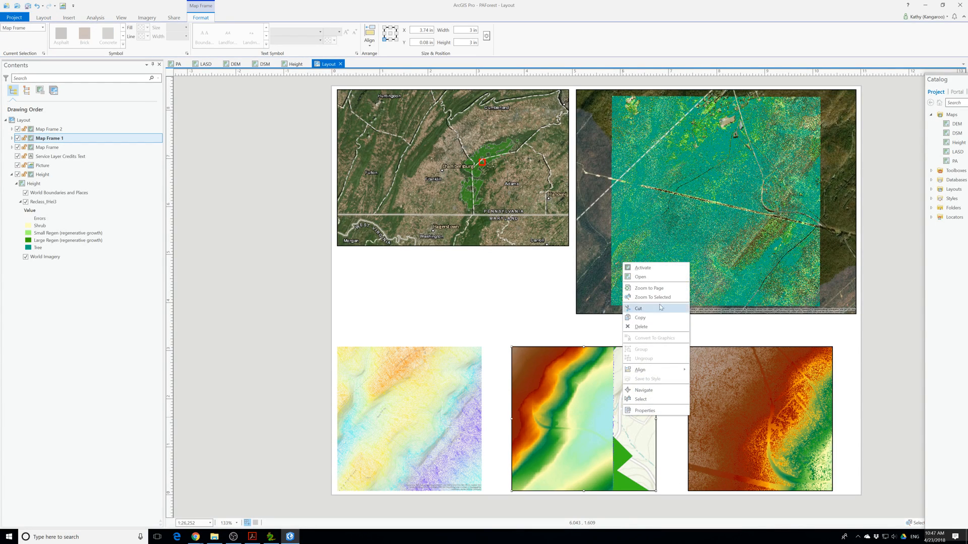
pyautogui.click(657, 271)
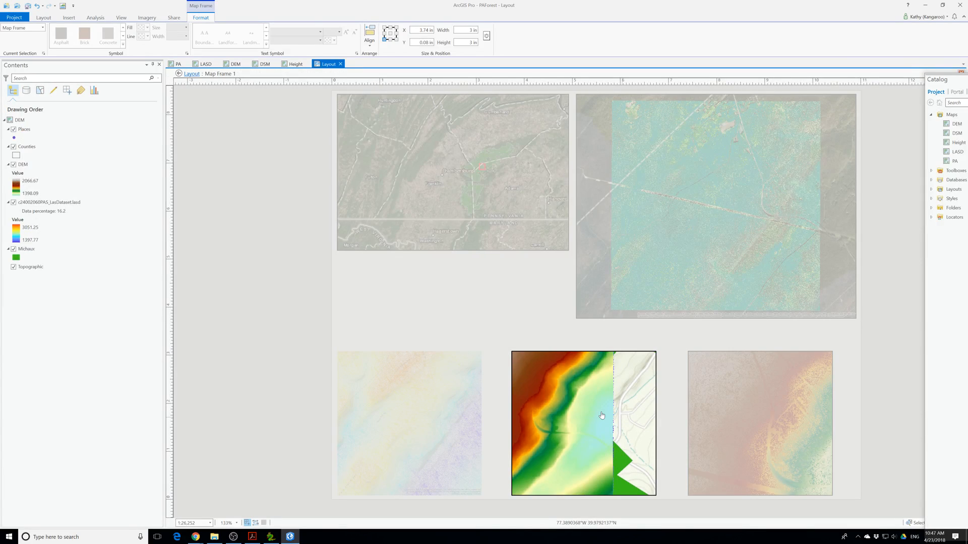
pyautogui.moveTo(549, 426); pyautogui.dragTo(581, 415)
pyautogui.scroll(-4, 607, 418)
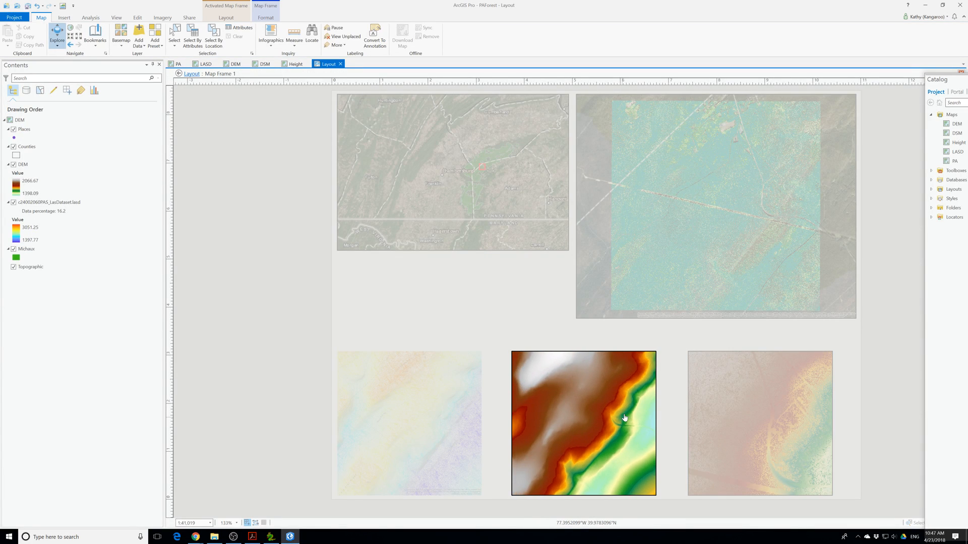
pyautogui.scroll(3, 607, 418)
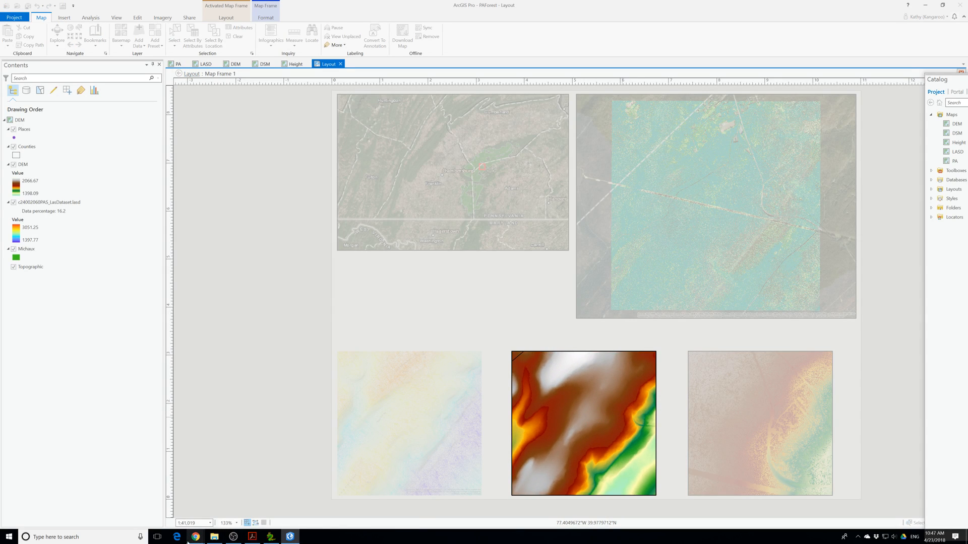
pyautogui.click(189, 523)
pyautogui.click(196, 524)
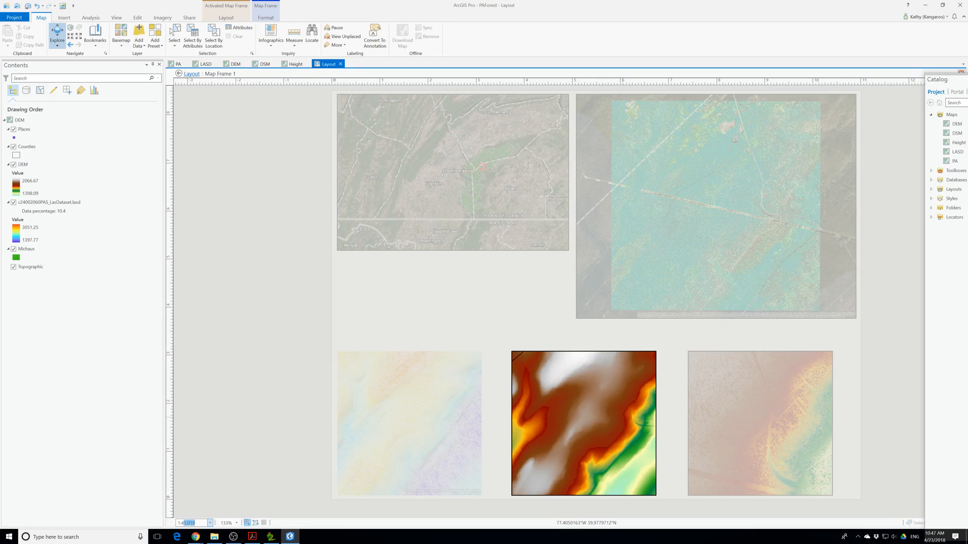
pyautogui.write('36,')
pyautogui.write('000')
pyautogui.press('Return')
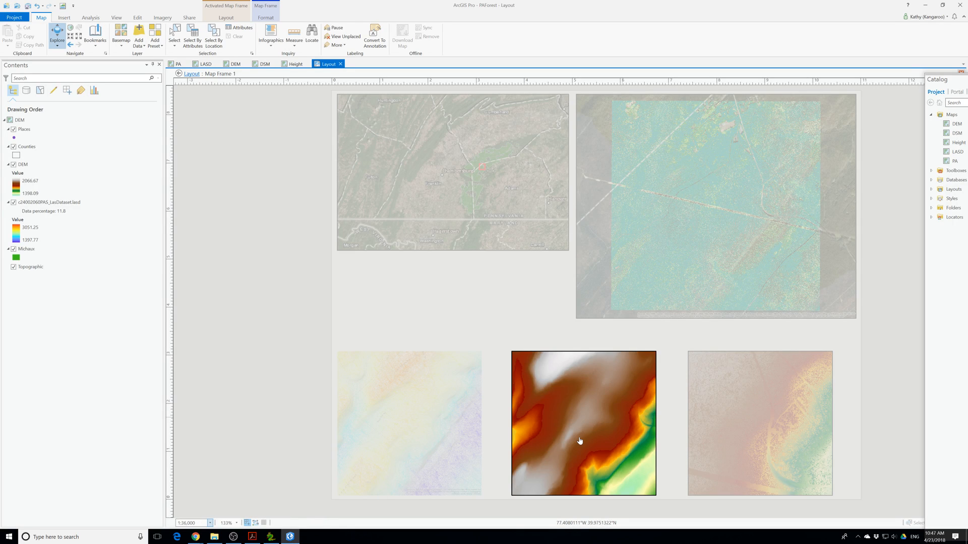
# Remove the LAS dataset, Michaux and Topographic layers from the DEM map
pyautogui.scroll(-2, 579, 443)
pyautogui.moveTo(561, 442); pyautogui.dragTo(571, 442)
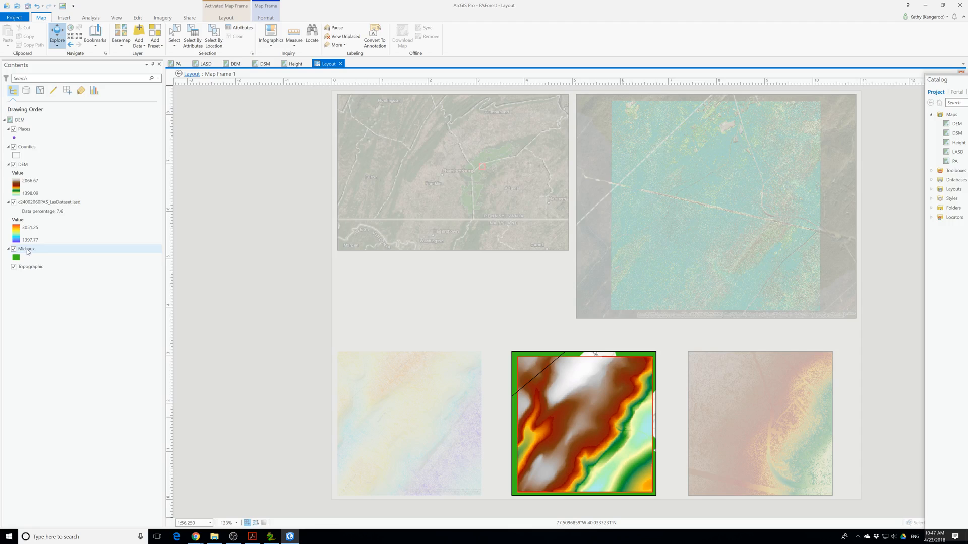
pyautogui.click(37, 202)
pyautogui.rightClick(37, 204)
pyautogui.click(47, 216)
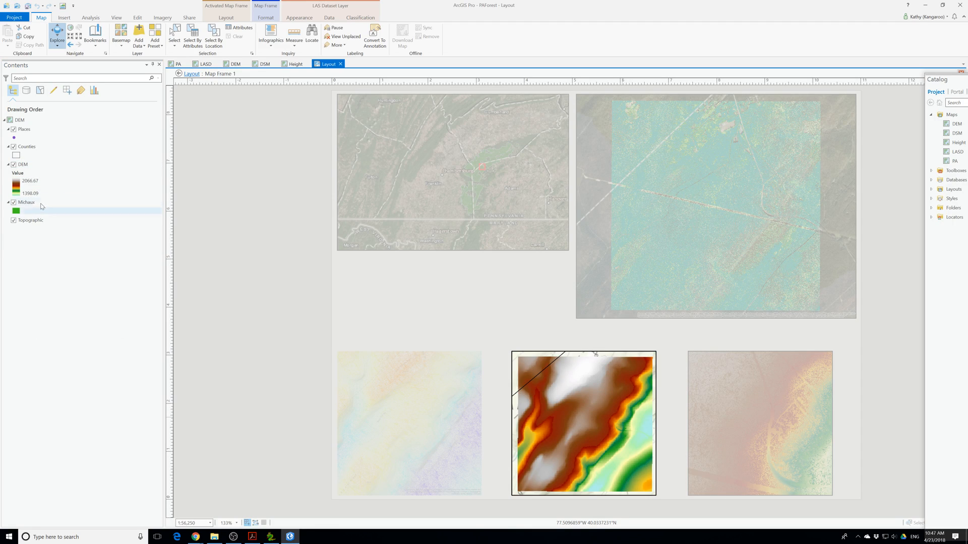
pyautogui.rightClick(29, 203)
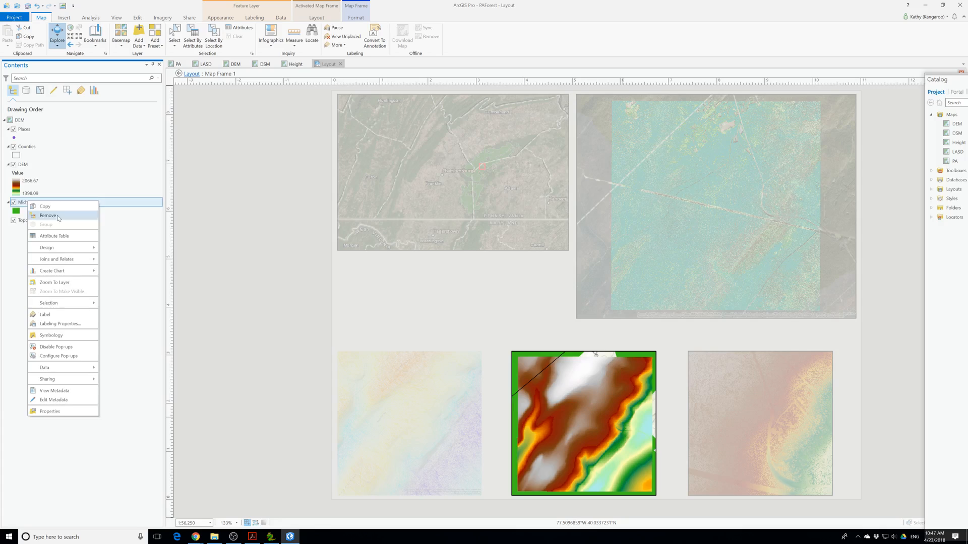
pyautogui.click(48, 215)
pyautogui.rightClick(36, 205)
pyautogui.click(48, 215)
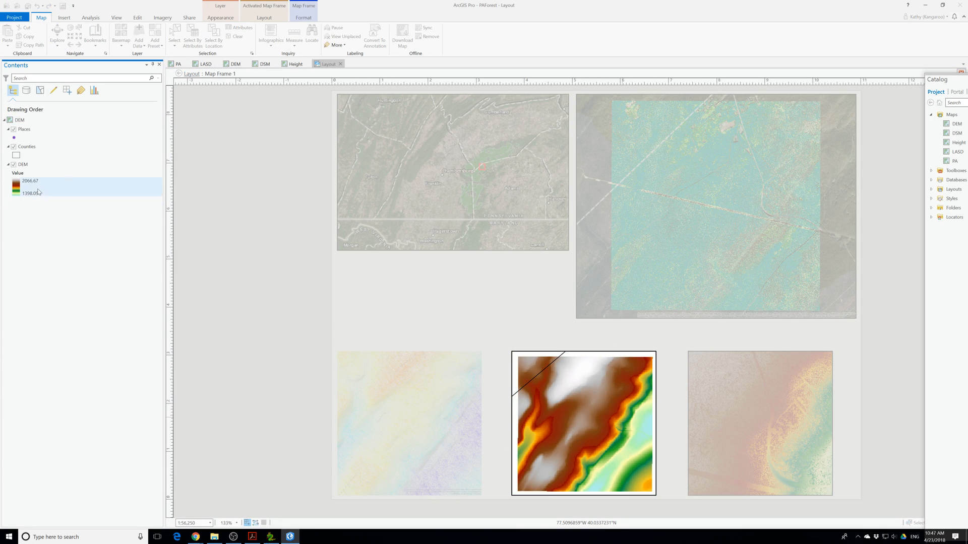
# Remove the Counties and Places layers from the DEM map, leaving only the DEM raster
pyautogui.rightClick(31, 148)
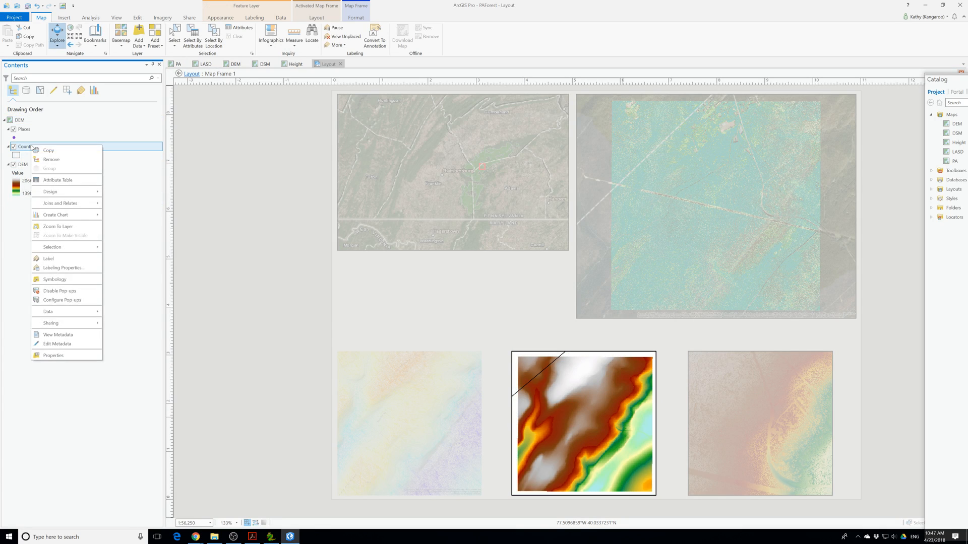
pyautogui.click(51, 159)
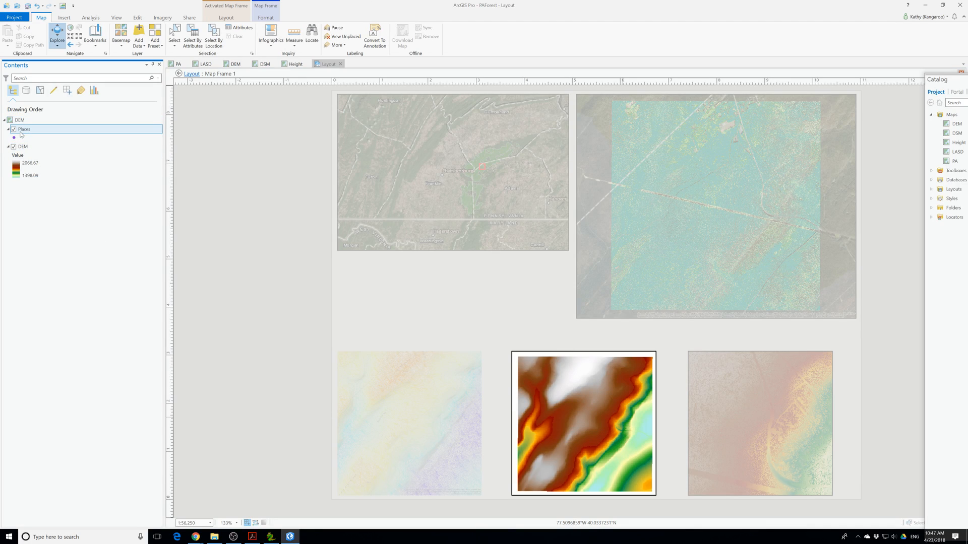
pyautogui.rightClick(22, 130)
pyautogui.click(41, 147)
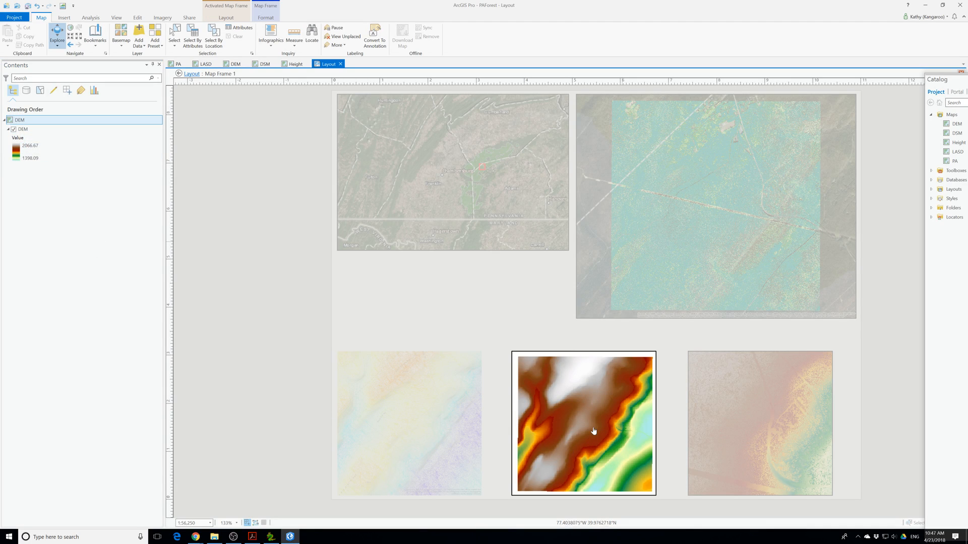
# Center the DEM in its map frame, try a scale of 1:55,000, settle on 1:53,000, and return to the layout
pyautogui.moveTo(594, 431)
pyautogui.mouseDown()
pyautogui.moveTo(583, 395)
pyautogui.moveTo(592, 428)
pyautogui.moveTo(583, 430)
pyautogui.moveTo(593, 422)
pyautogui.mouseUp()
pyautogui.click(197, 523)
pyautogui.click(197, 524)
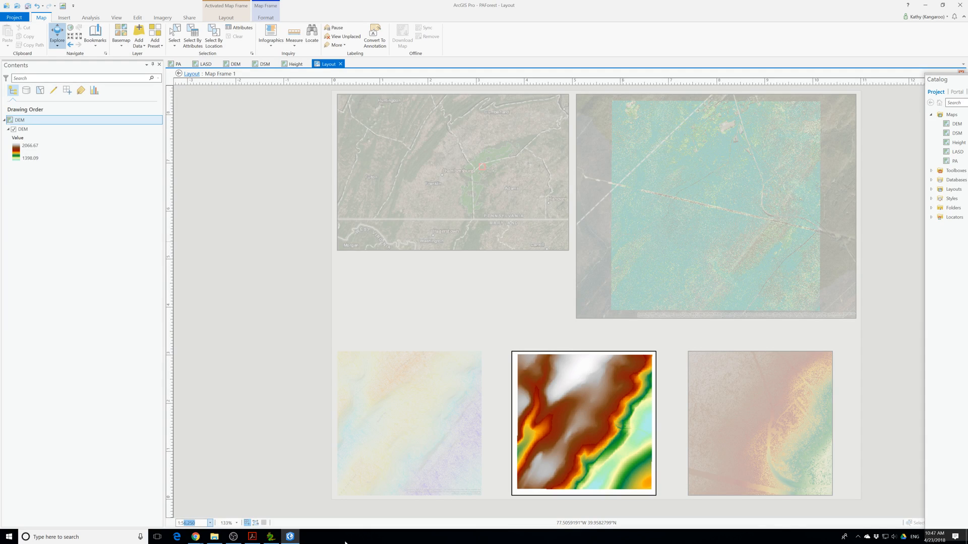
pyautogui.write('55,000')
pyautogui.press('Return')
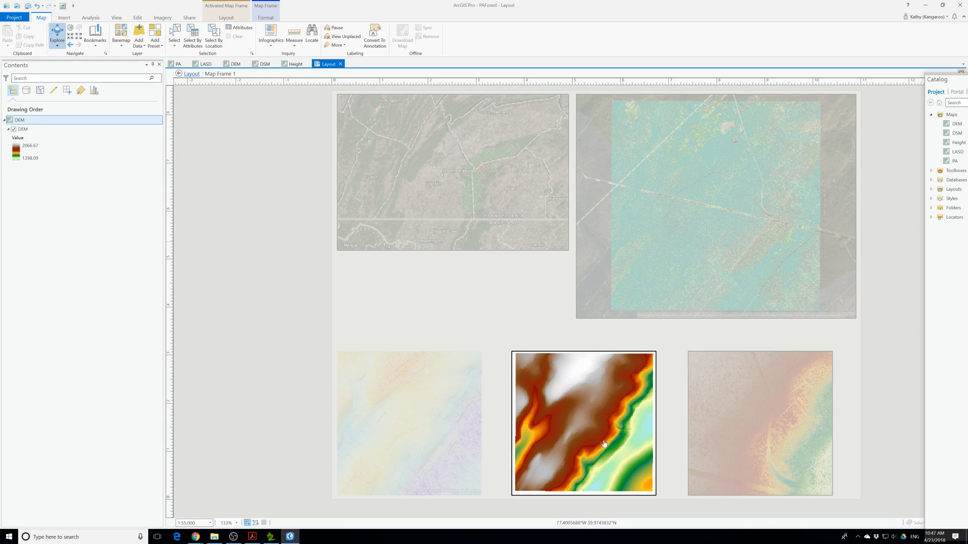
pyautogui.click(187, 524)
pyautogui.click(187, 524)
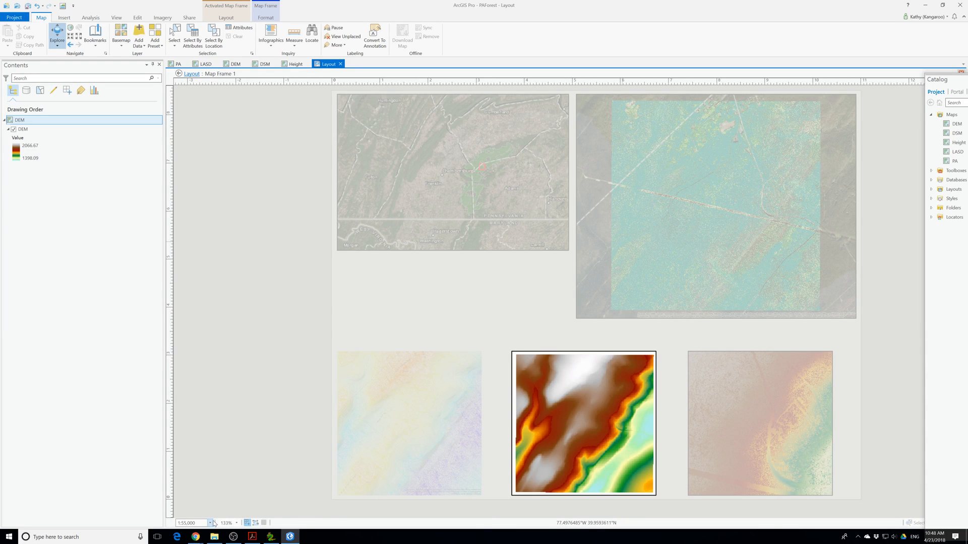
pyautogui.write('3')
pyautogui.press('Return')
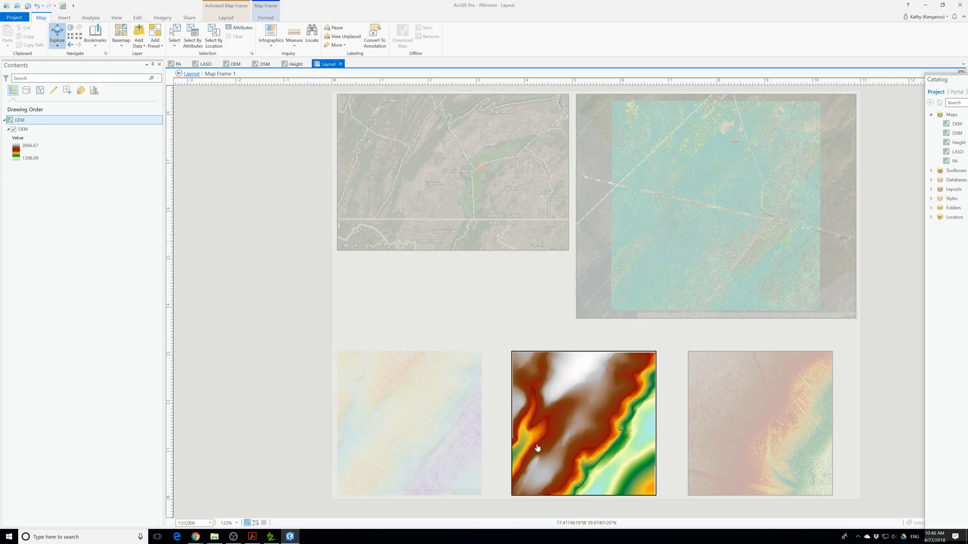
pyautogui.click(191, 74)
# Activate the DSM map frame and remove the LAS dataset layer from its map
pyautogui.rightClick(767, 401)
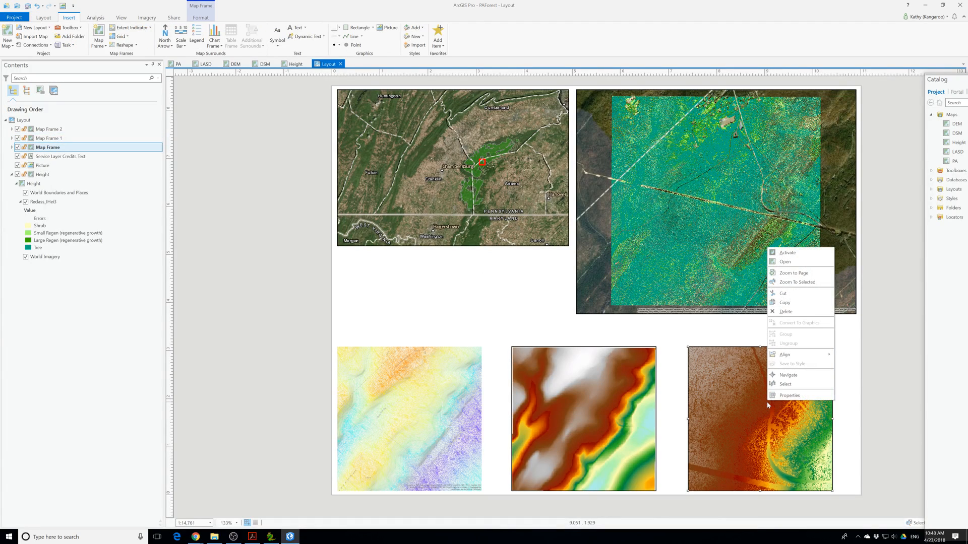
pyautogui.click(787, 252)
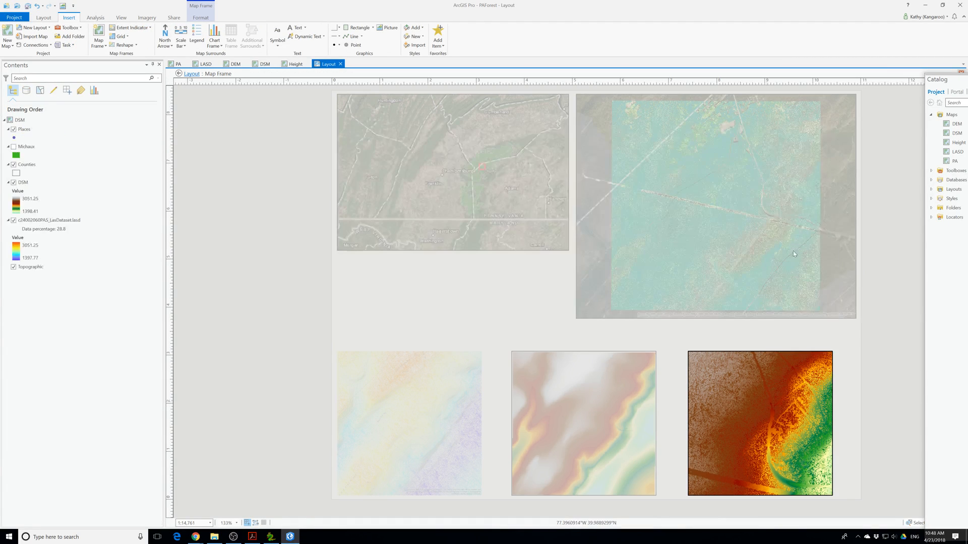
pyautogui.click(30, 222)
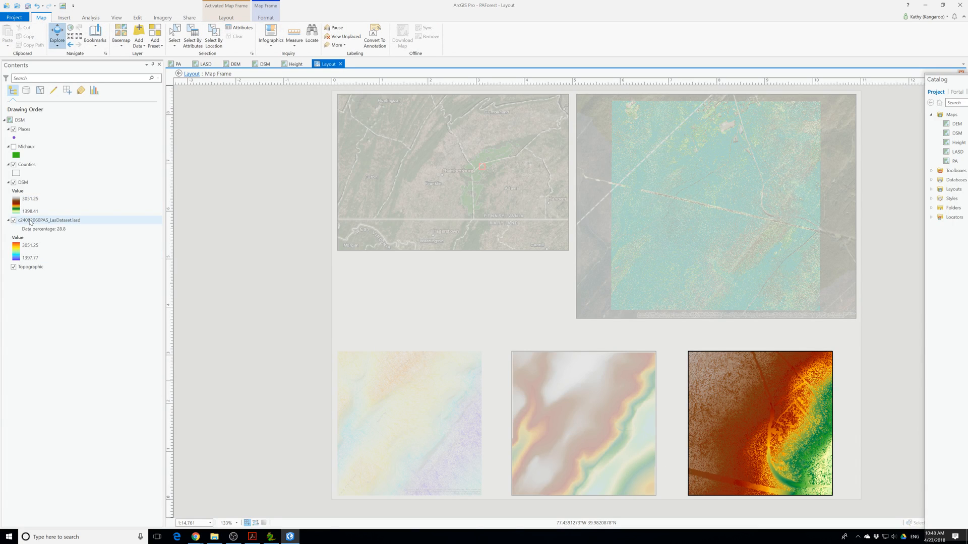
pyautogui.rightClick(31, 221)
pyautogui.click(43, 237)
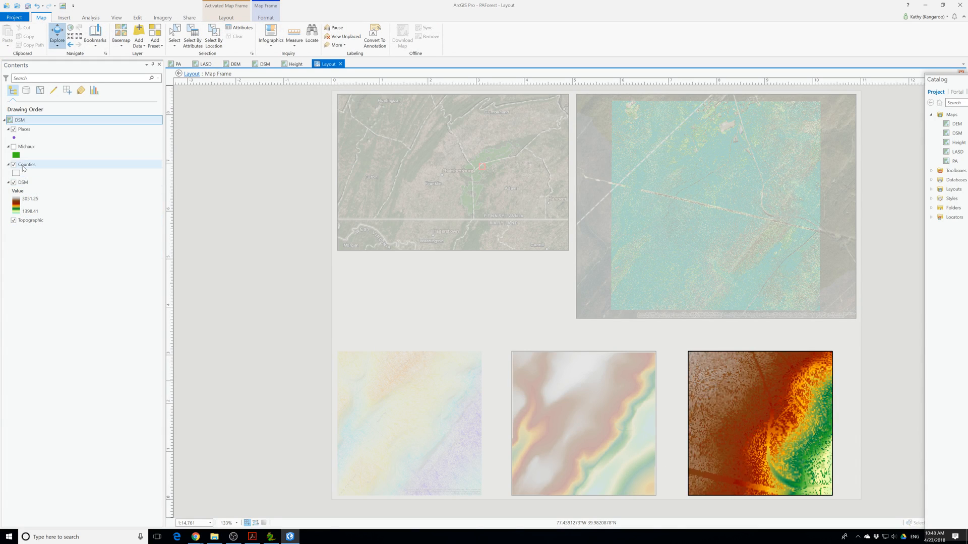
# Remove the Counties, Michaux and Places layers from the DSM map
pyautogui.rightClick(36, 165)
pyautogui.click(42, 180)
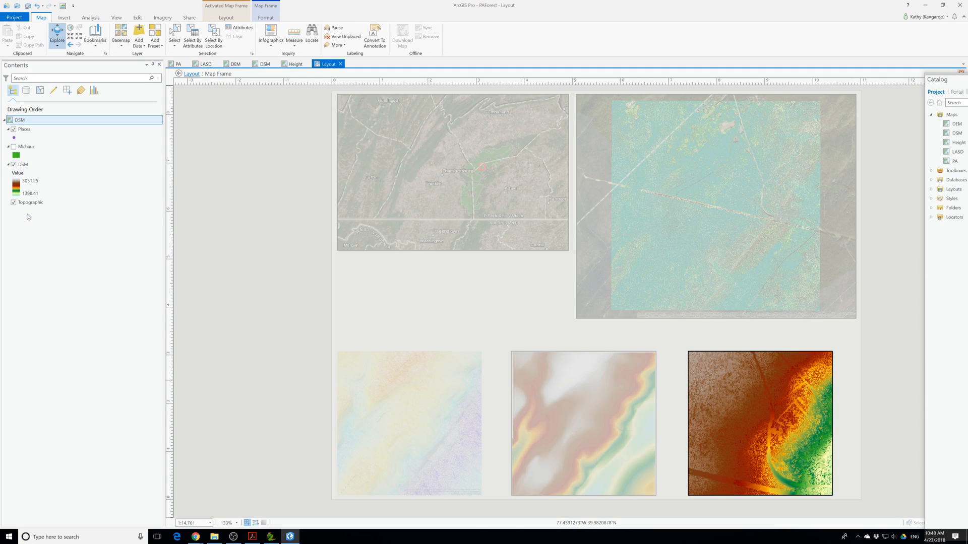
pyautogui.click(30, 204)
pyautogui.rightClick(30, 205)
pyautogui.click(30, 186)
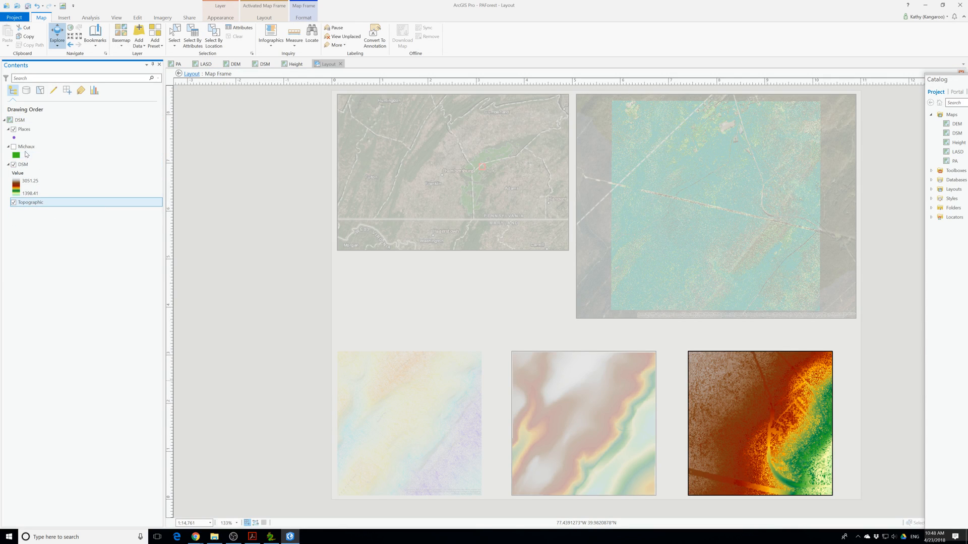
pyautogui.click(25, 147)
pyautogui.rightClick(24, 147)
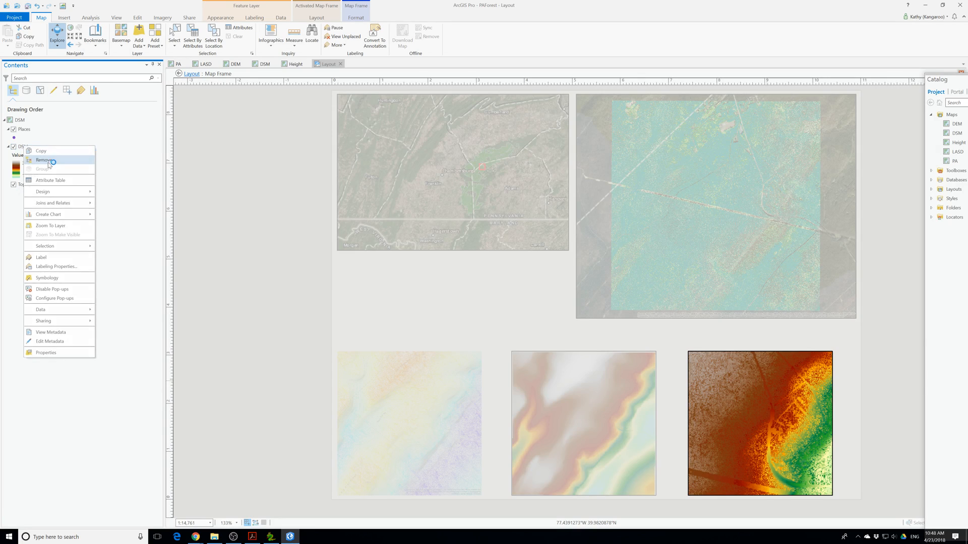
pyautogui.click(44, 162)
pyautogui.rightClick(23, 133)
pyautogui.click(43, 146)
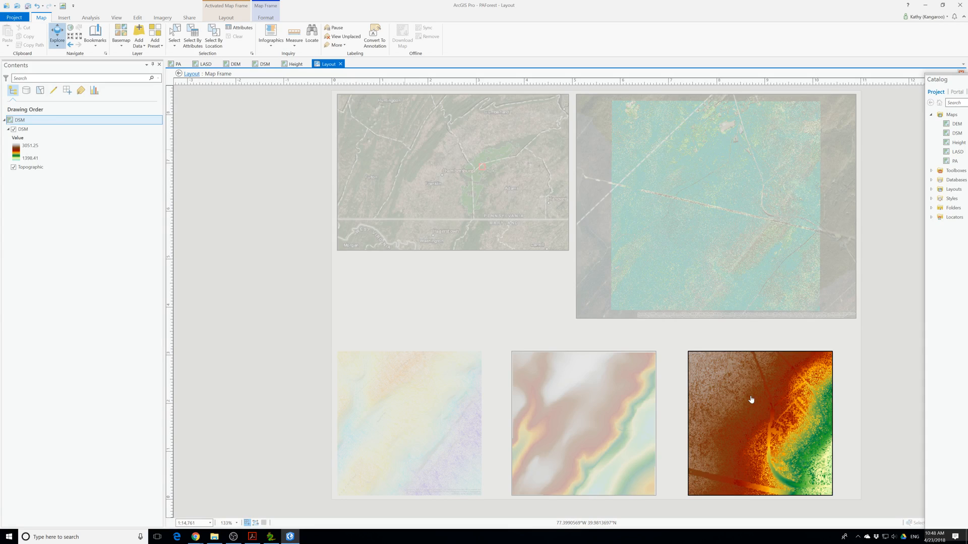
# Set the DSM map frame's scale to 1:53,000 and position the DSM raster to fill the frame
pyautogui.scroll(-2, 766, 400)
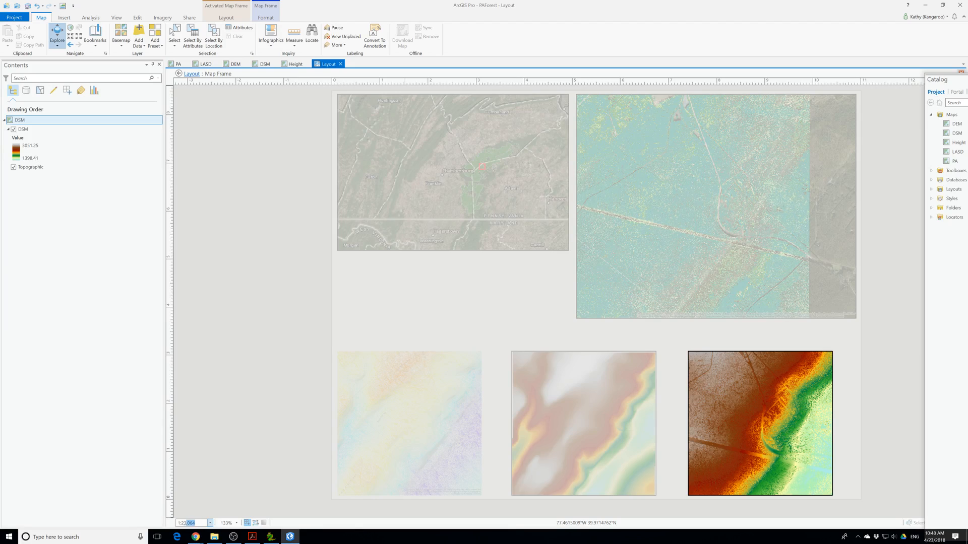
pyautogui.write('53000')
pyautogui.press('Return')
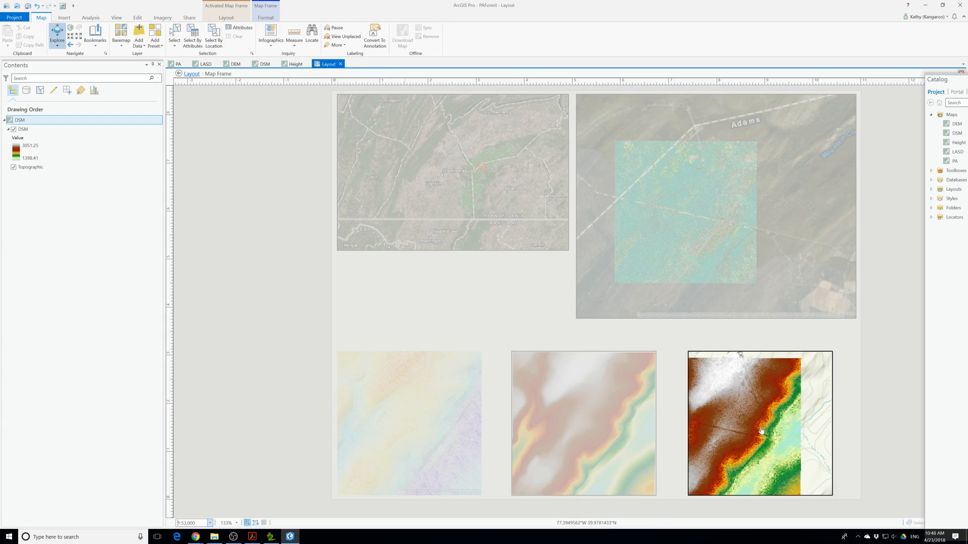
# Remove the Topographic basemap from the DSM map, save the project, and return to the layout
pyautogui.rightClick(29, 167)
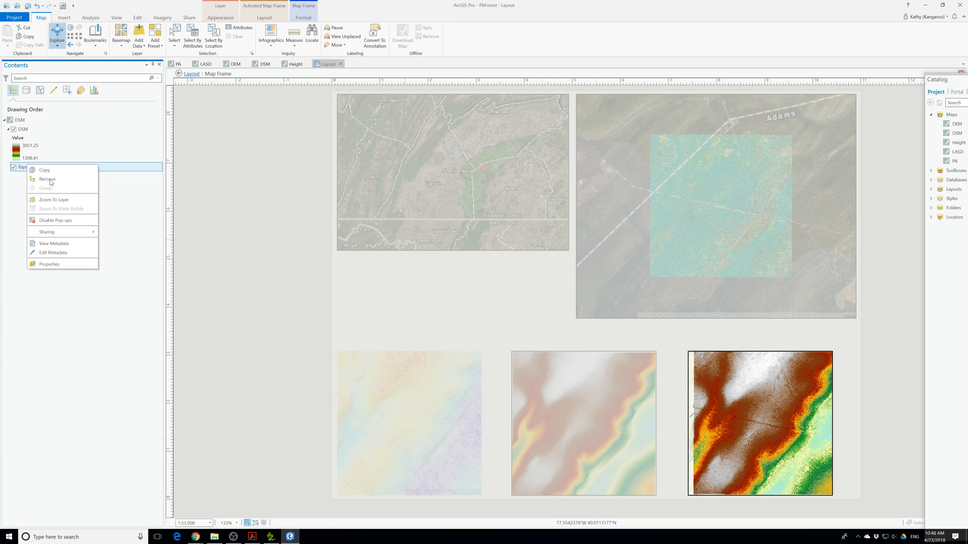
pyautogui.click(44, 179)
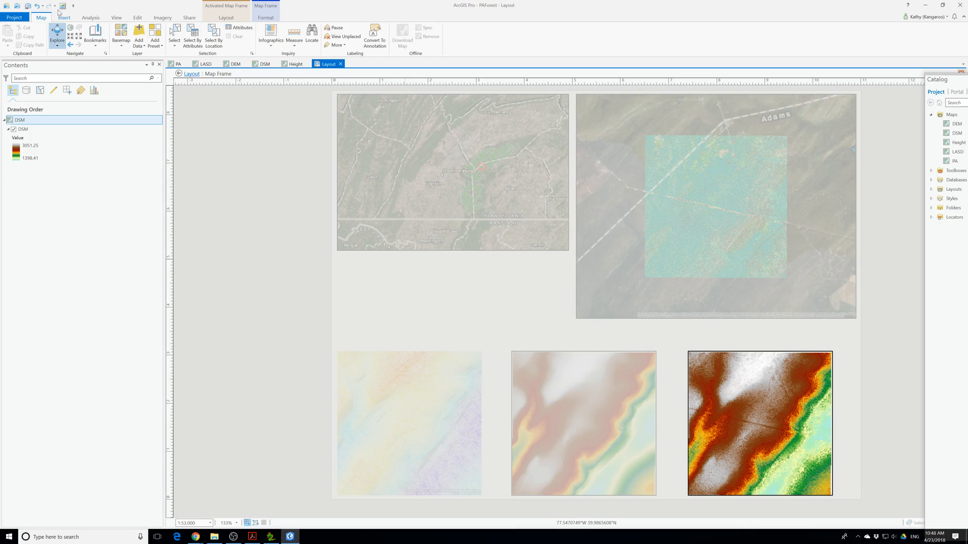
pyautogui.click(28, 7)
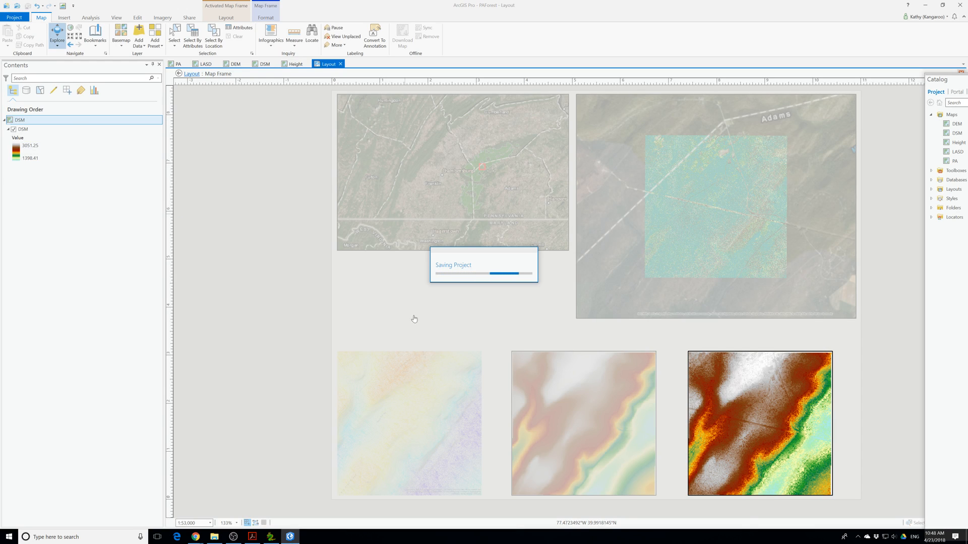
pyautogui.click(190, 74)
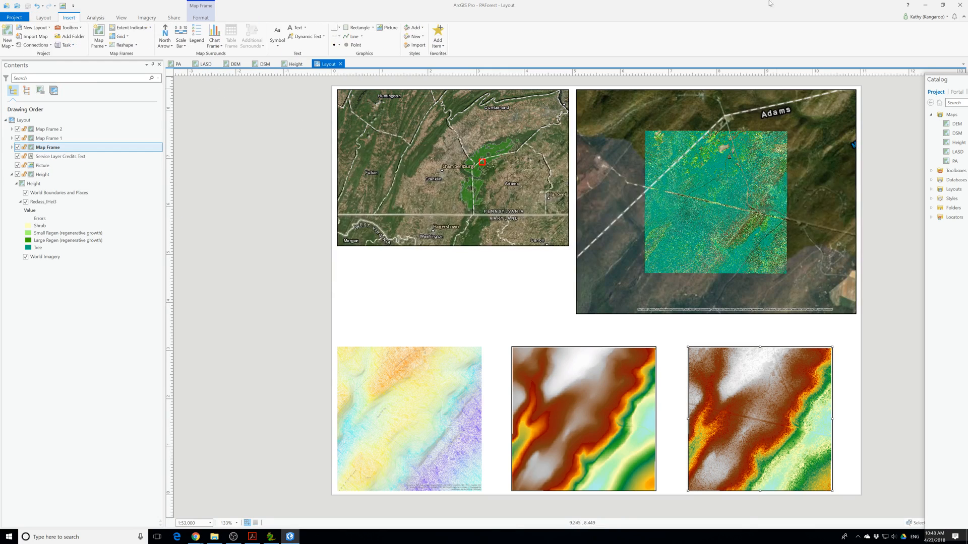
# Select the Height map frame on the layout and activate it
pyautogui.click(706, 213)
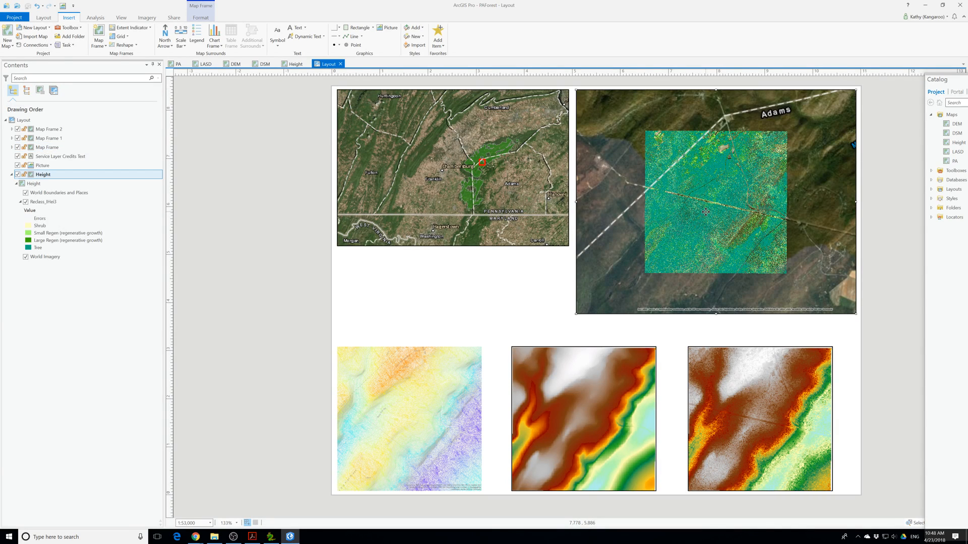
pyautogui.rightClick(707, 214)
pyautogui.click(623, 215)
pyautogui.doubleClick(599, 215)
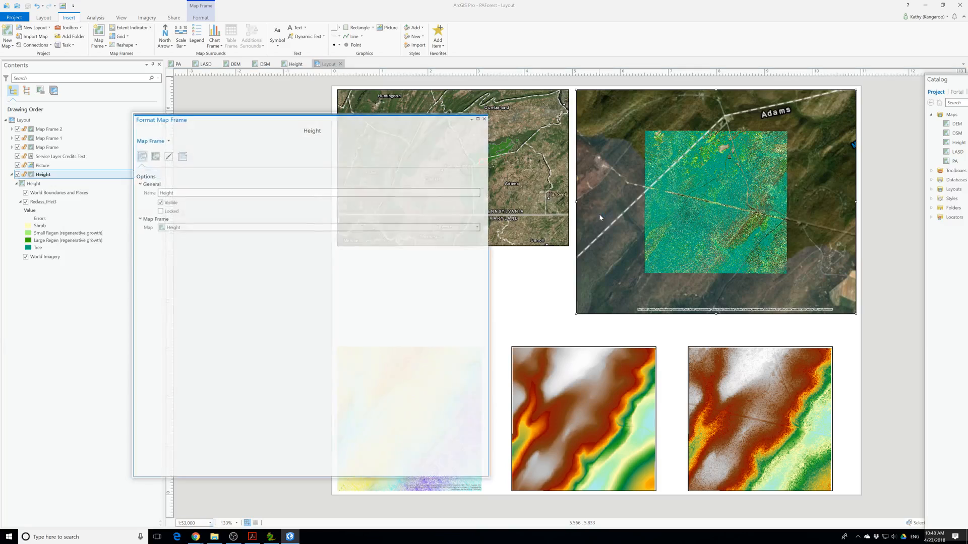
pyautogui.click(485, 118)
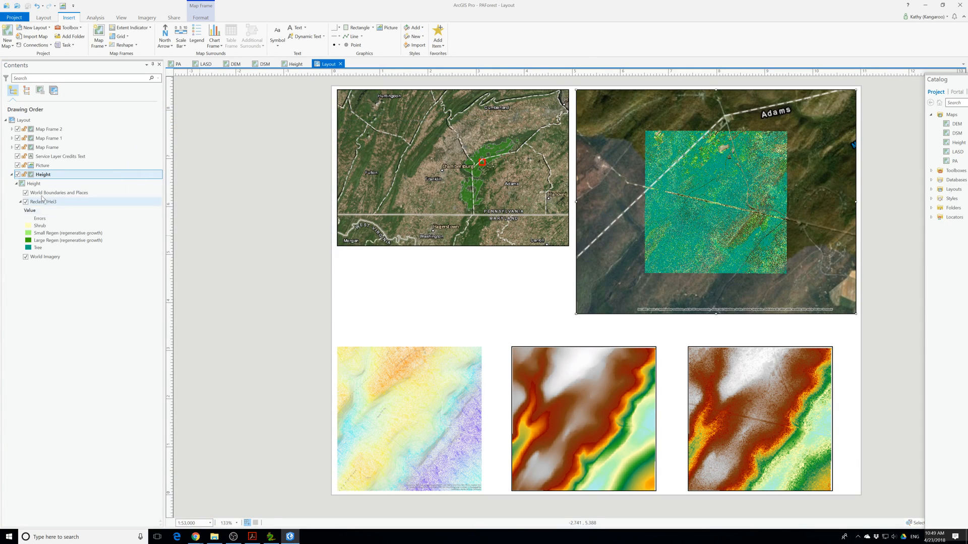
pyautogui.rightClick(47, 175)
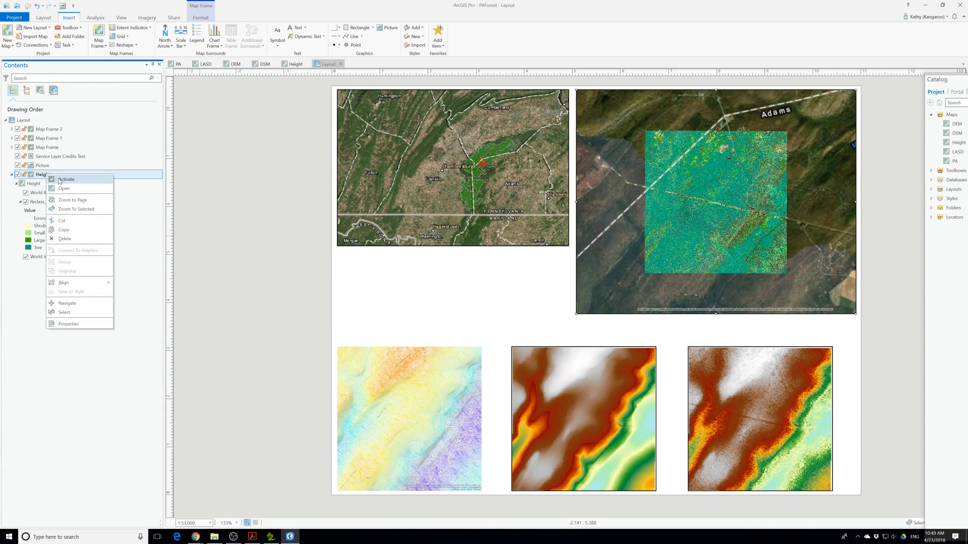
pyautogui.click(63, 180)
# Enlarge the Height map to a scale of 1:33,920 and center the reclassified raster in its frame
pyautogui.scroll(3, 679, 223)
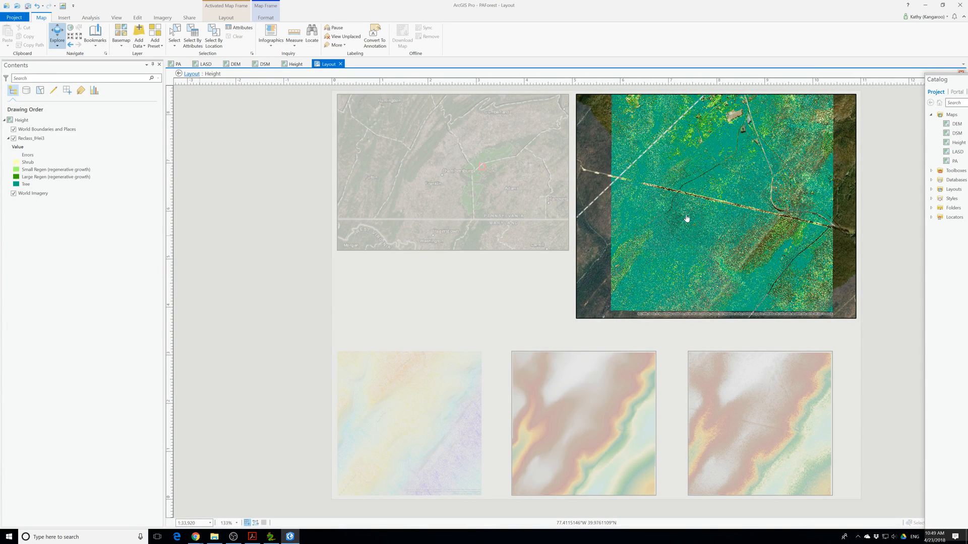
pyautogui.scroll(-3, 686, 218)
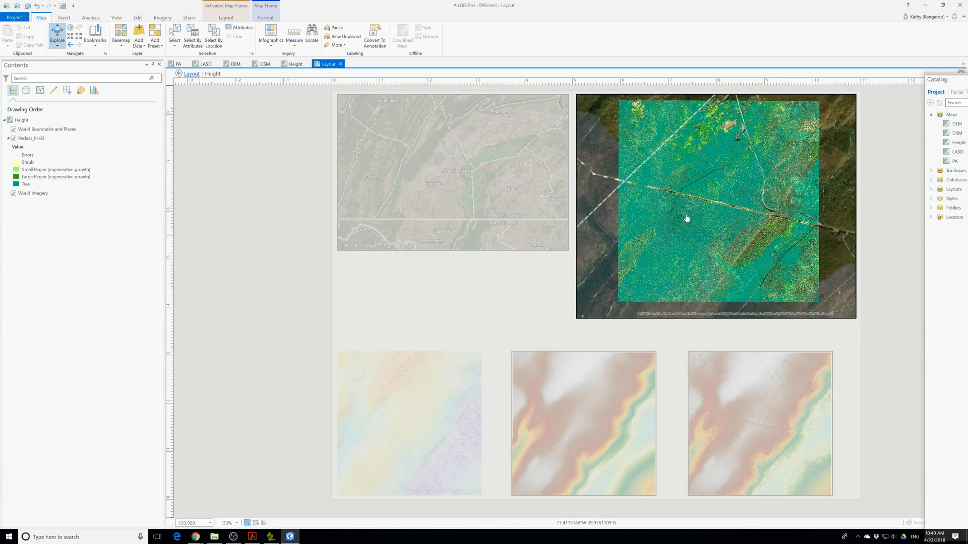
pyautogui.click(818, 319)
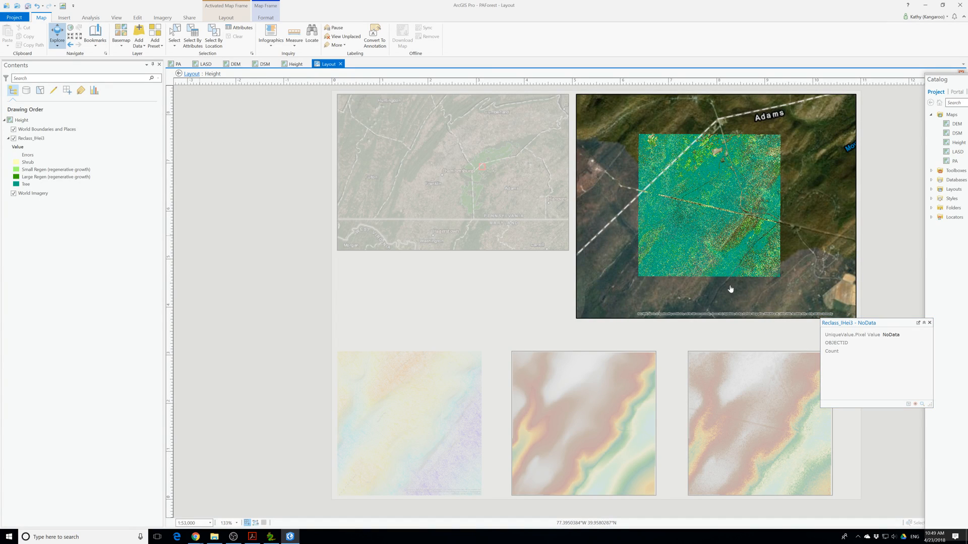
pyautogui.scroll(3, 702, 259)
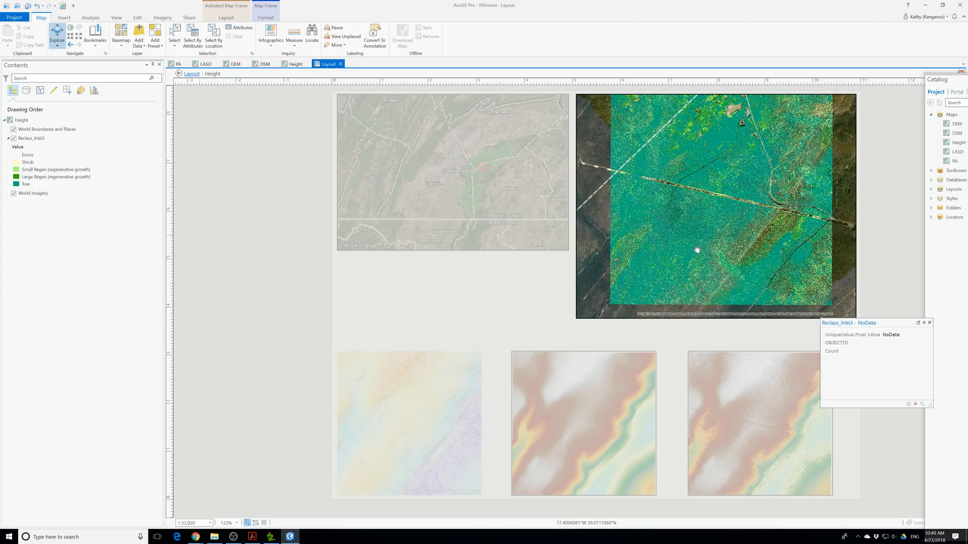
pyautogui.moveTo(698, 250); pyautogui.dragTo(701, 255)
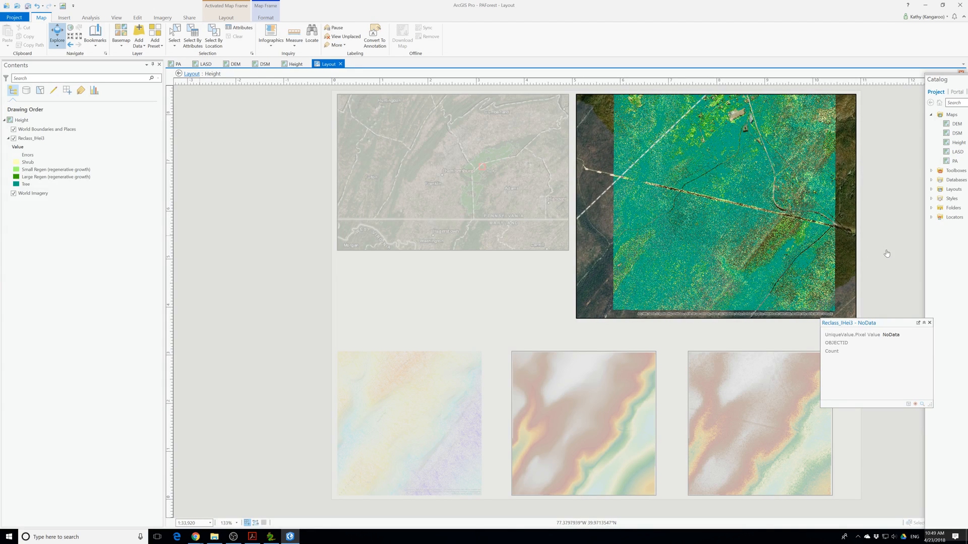
pyautogui.click(930, 322)
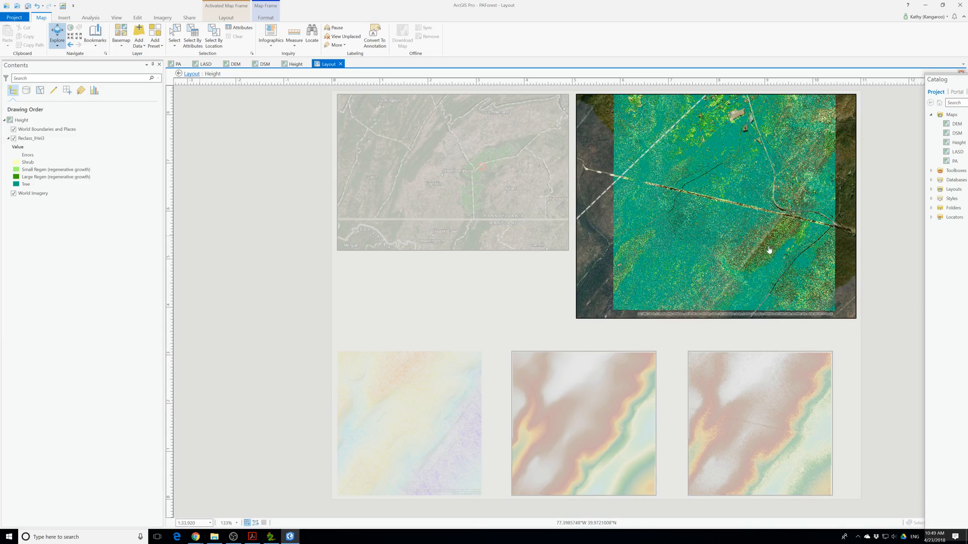
# Shift the Height map slightly so the raster meets the lower frame edge, save the project, and return to the layout
pyautogui.moveTo(769, 248); pyautogui.dragTo(762, 256)
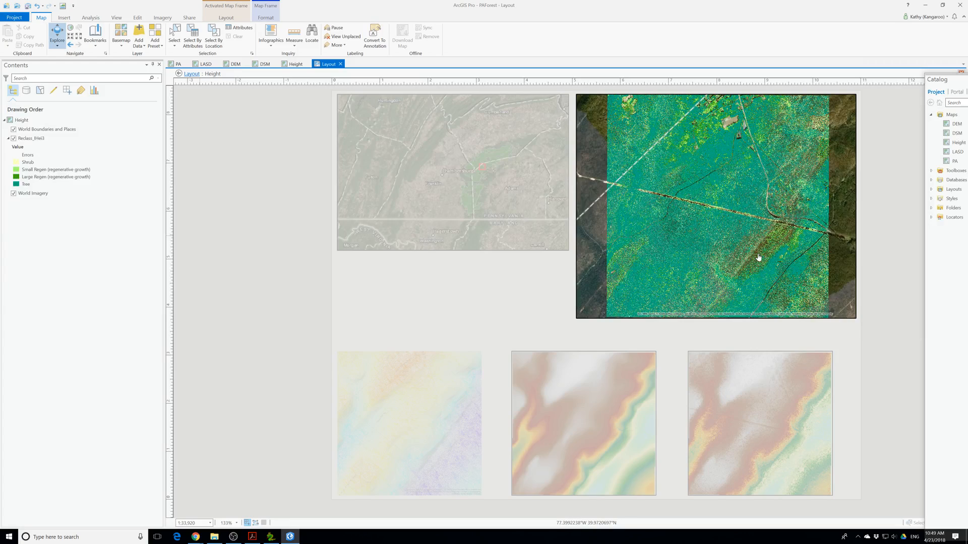
pyautogui.click(28, 6)
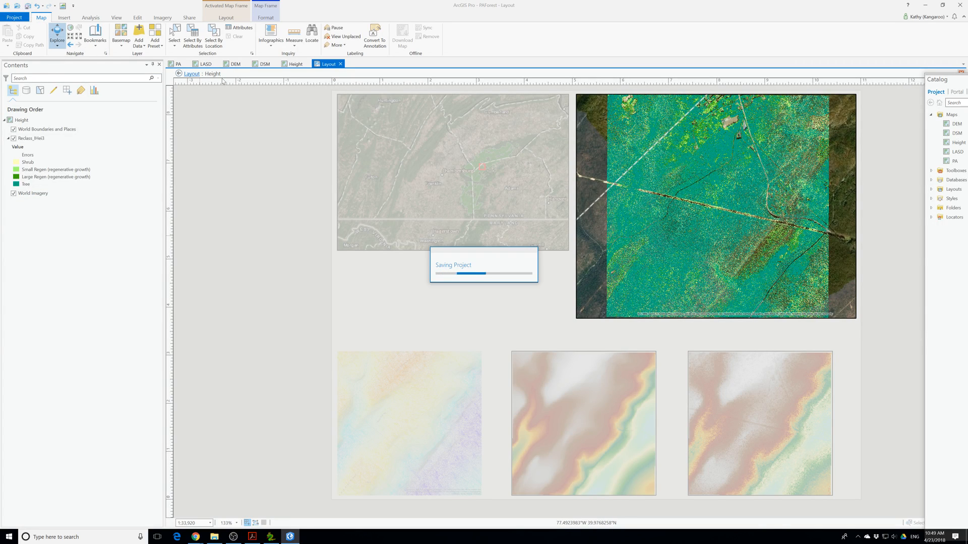
pyautogui.click(189, 74)
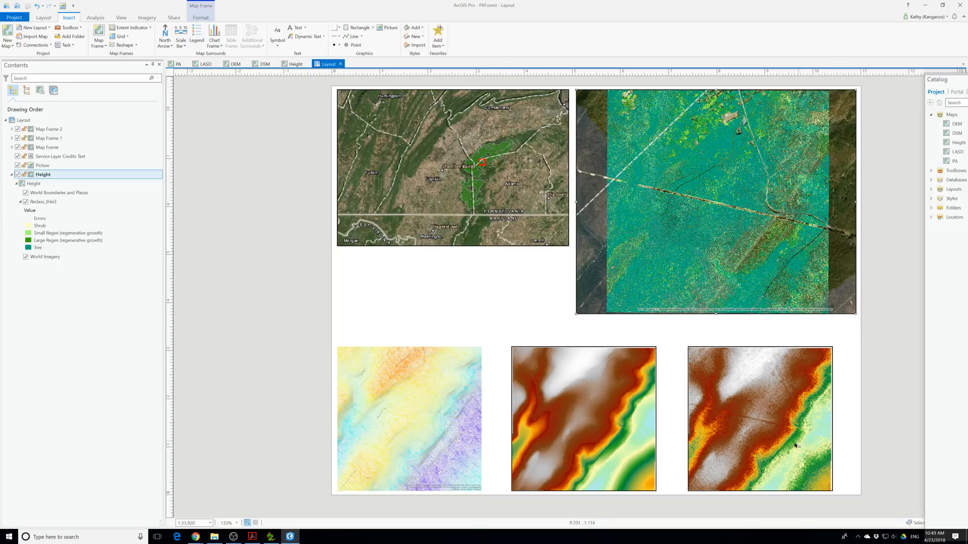
pyautogui.scroll(-2, 858, 374)
pyautogui.scroll(2, 858, 374)
pyautogui.click(355, 37)
pyautogui.click(856, 90)
pyautogui.click(478, 159)
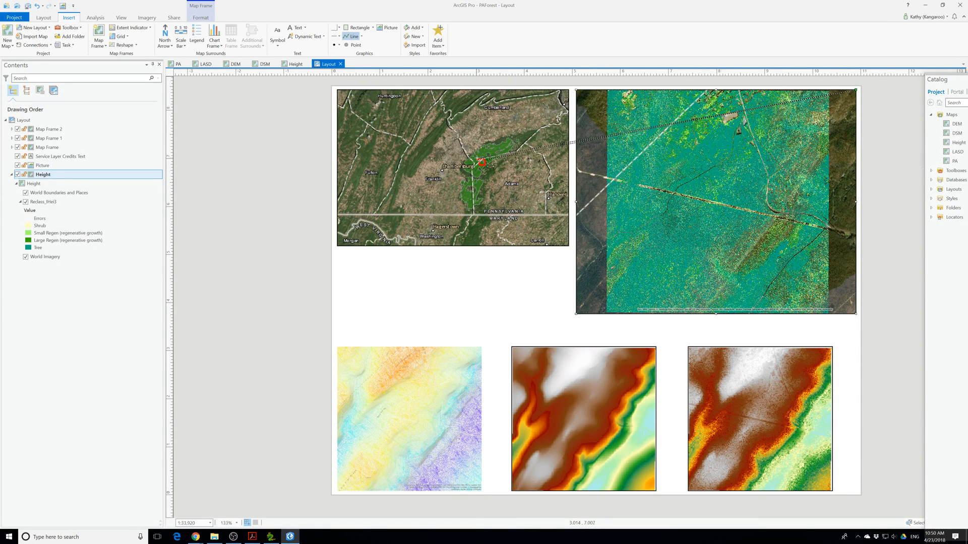
pyautogui.doubleClick(478, 159)
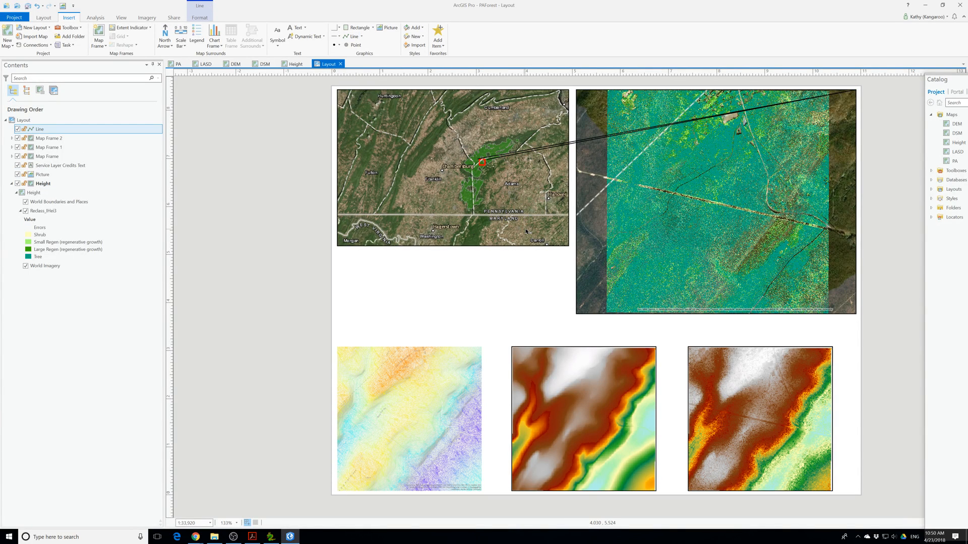
pyautogui.press('Delete')
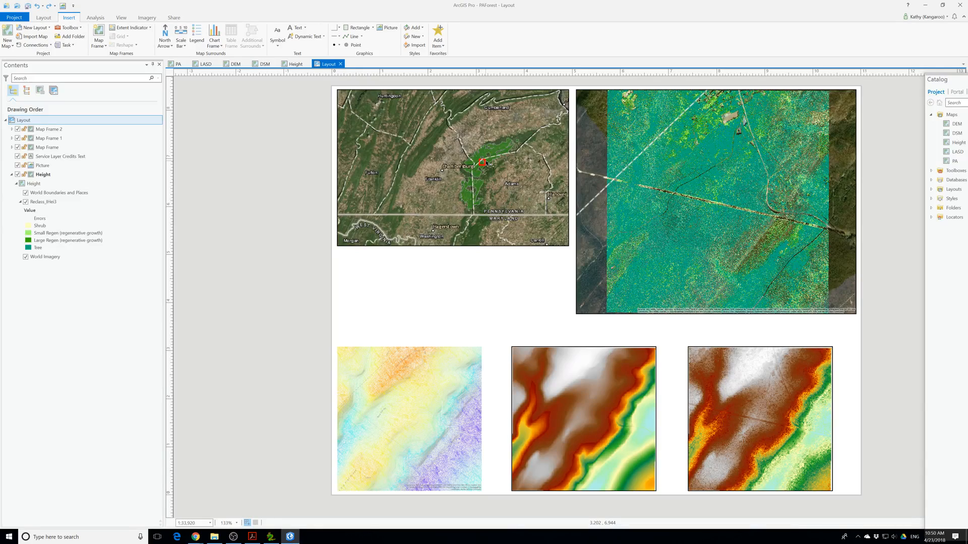
# Draw two lines connecting the red extent marker on the locator map to the Height map frame's upper-left and upper-right corners
pyautogui.click(351, 36)
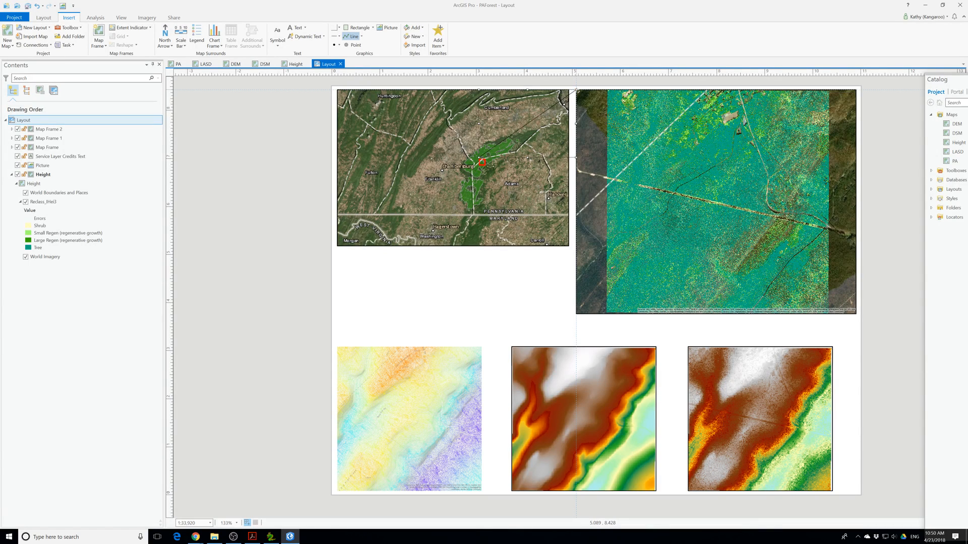
pyautogui.doubleClick(576, 91)
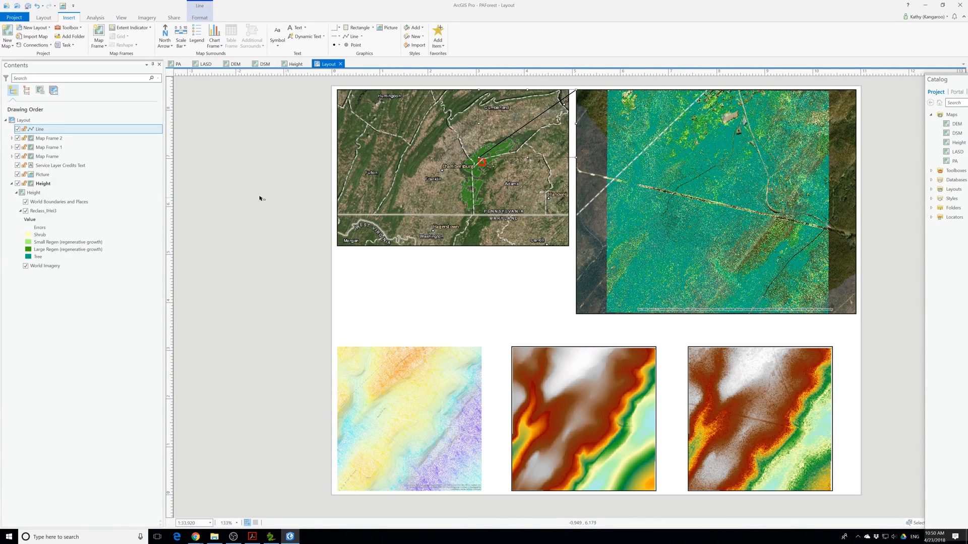
pyautogui.click(353, 37)
pyautogui.click(483, 161)
pyautogui.doubleClick(856, 91)
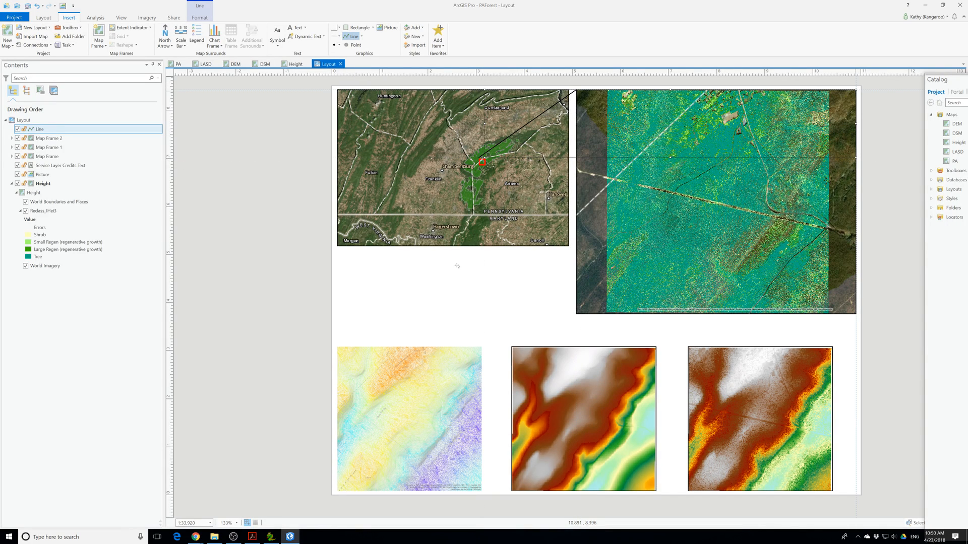
pyautogui.click(477, 159)
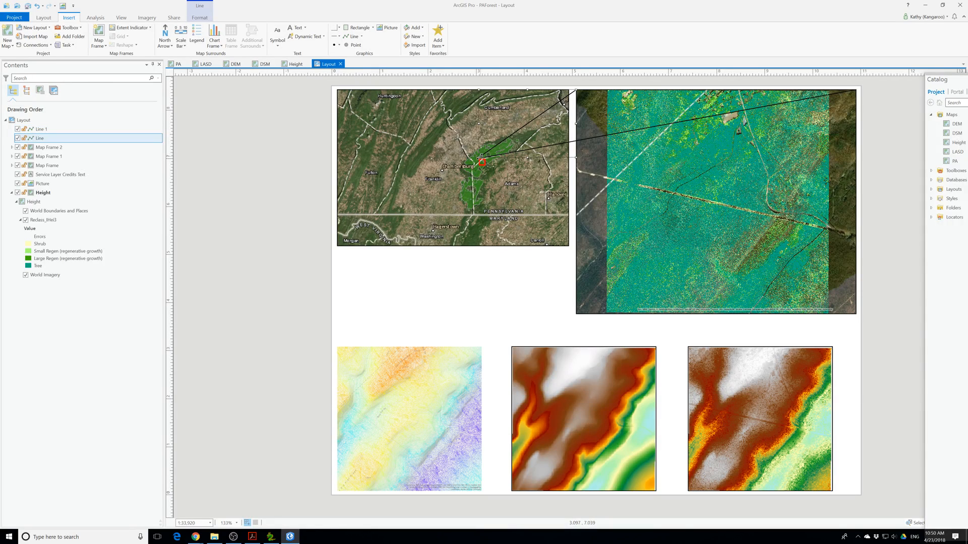
pyautogui.moveTo(480, 158); pyautogui.dragTo(482, 161)
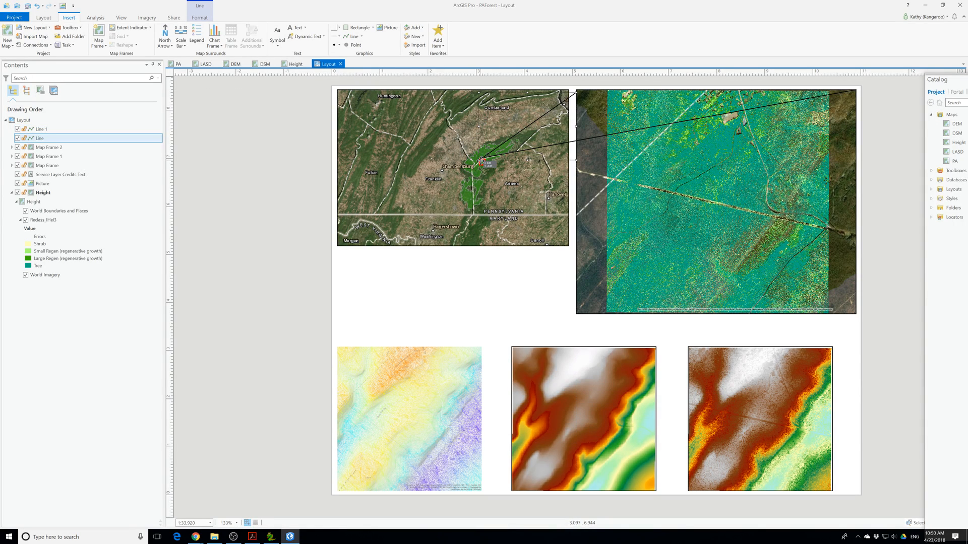
# Draw two lines connecting the red extent marker to the Height map frame's lower-right and lower-left corners
pyautogui.click(353, 36)
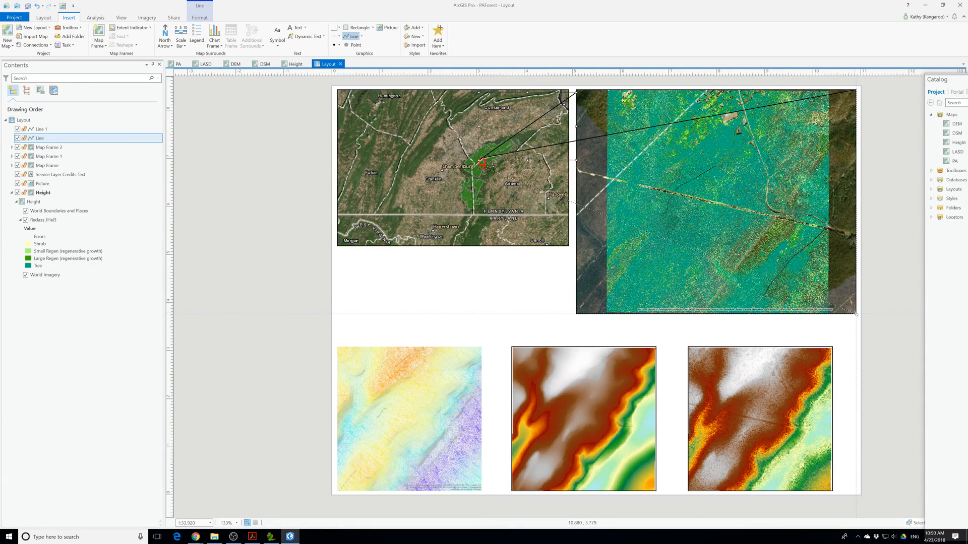
pyautogui.doubleClick(856, 313)
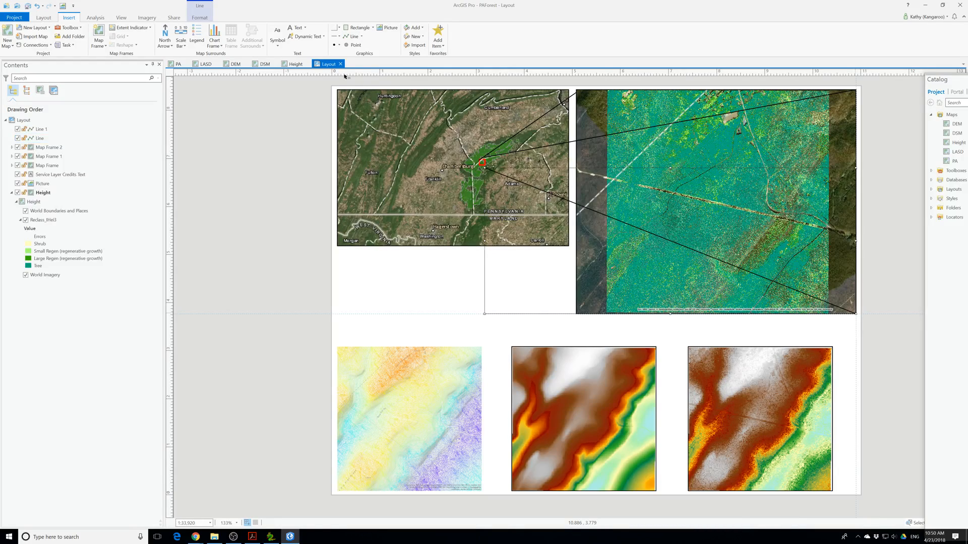
pyautogui.click(355, 37)
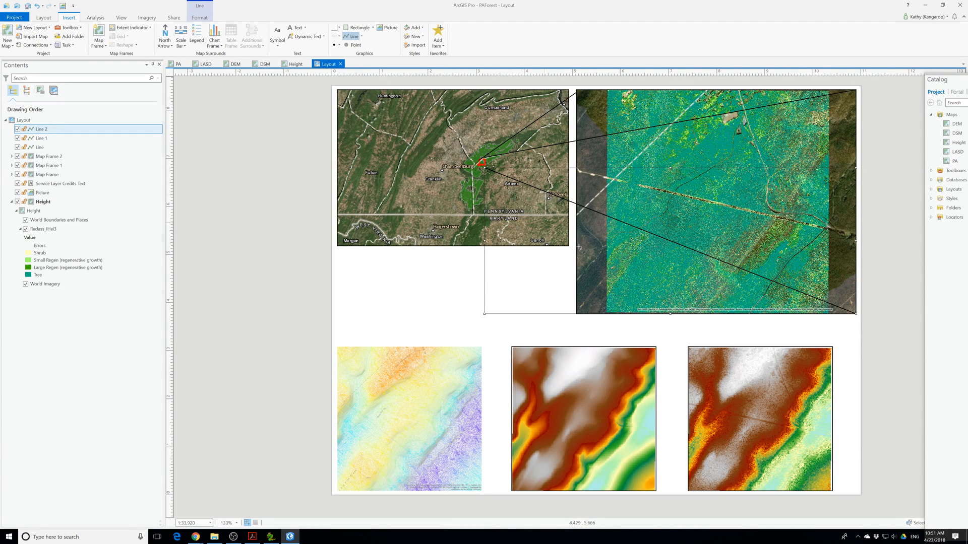
pyautogui.click(576, 314)
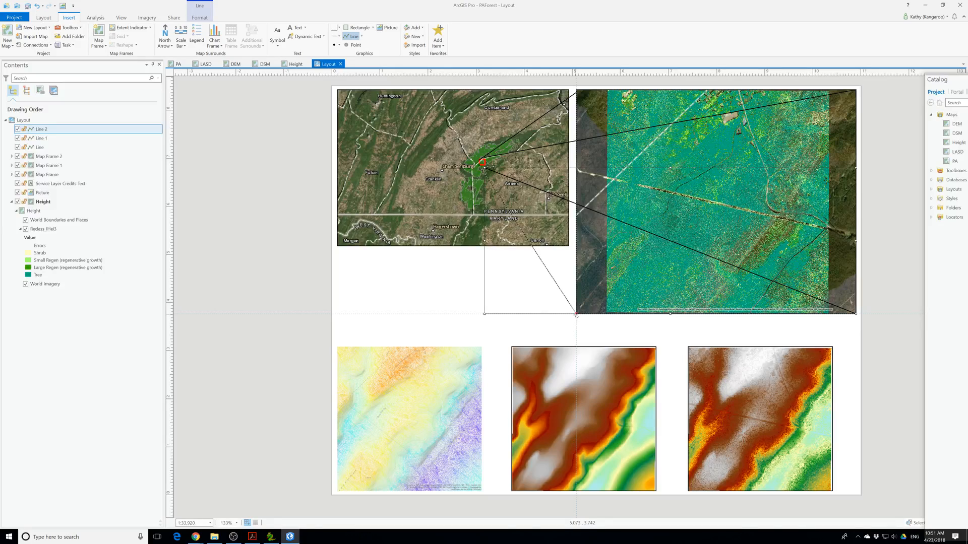
pyautogui.doubleClick(577, 314)
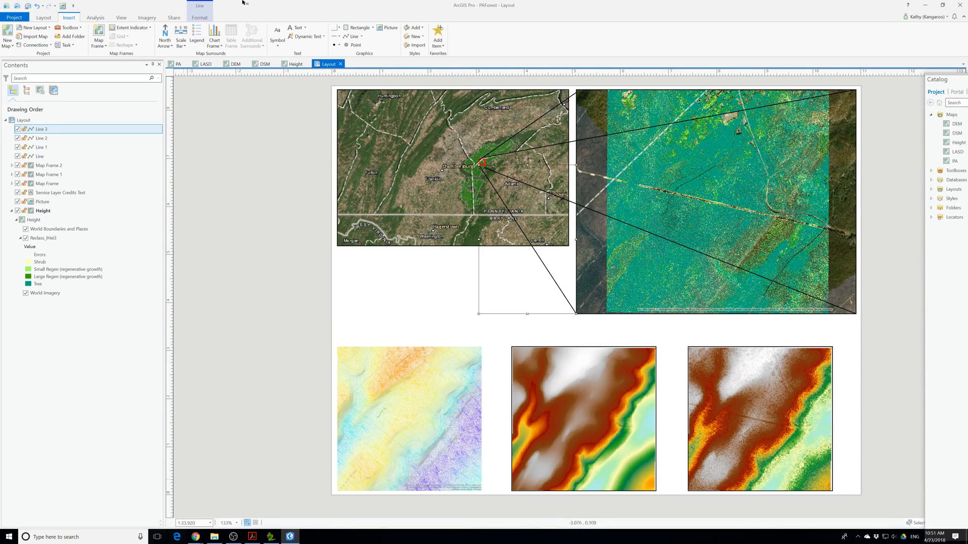
# Try moving Line 2 down the drawing order to directly above the Height map frame
pyautogui.click(526, 126)
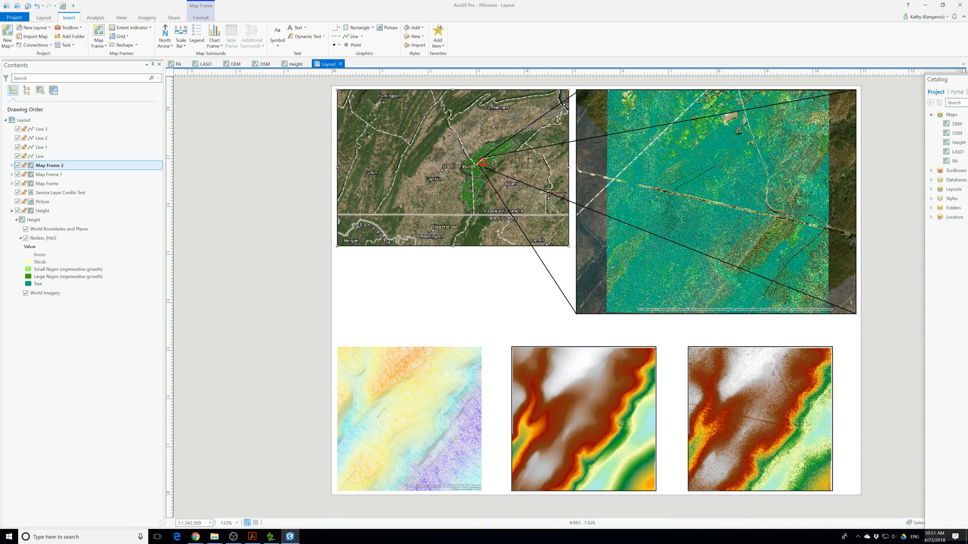
pyautogui.click(42, 156)
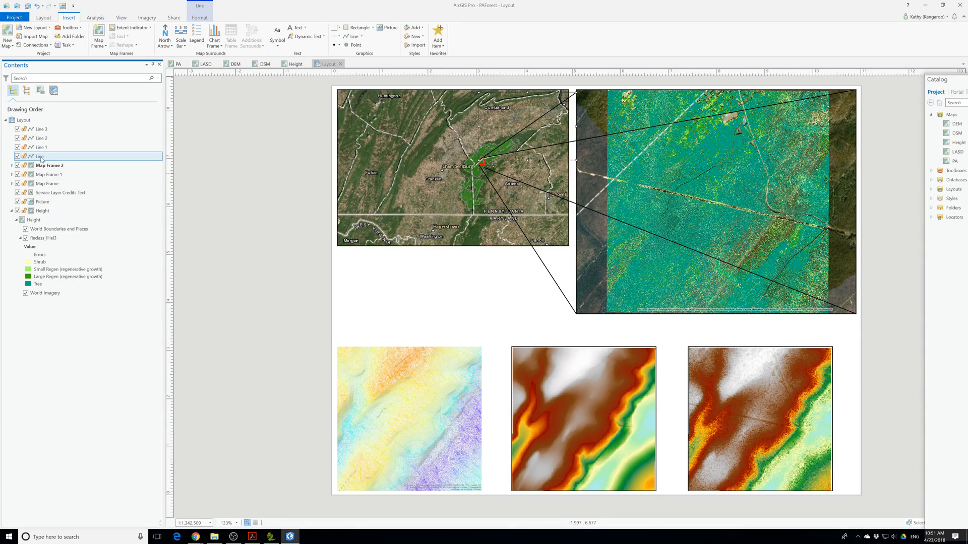
pyautogui.click(41, 141)
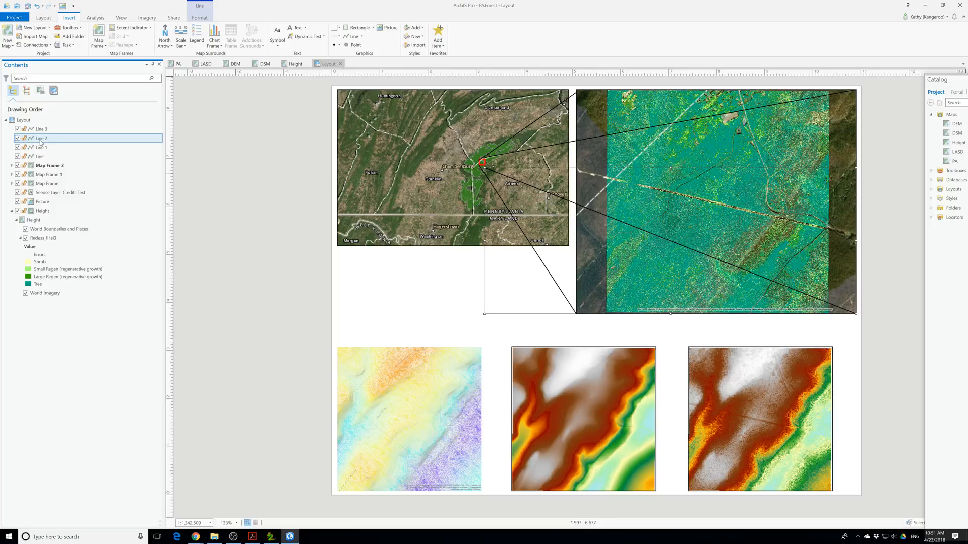
pyautogui.moveTo(41, 141); pyautogui.dragTo(39, 214)
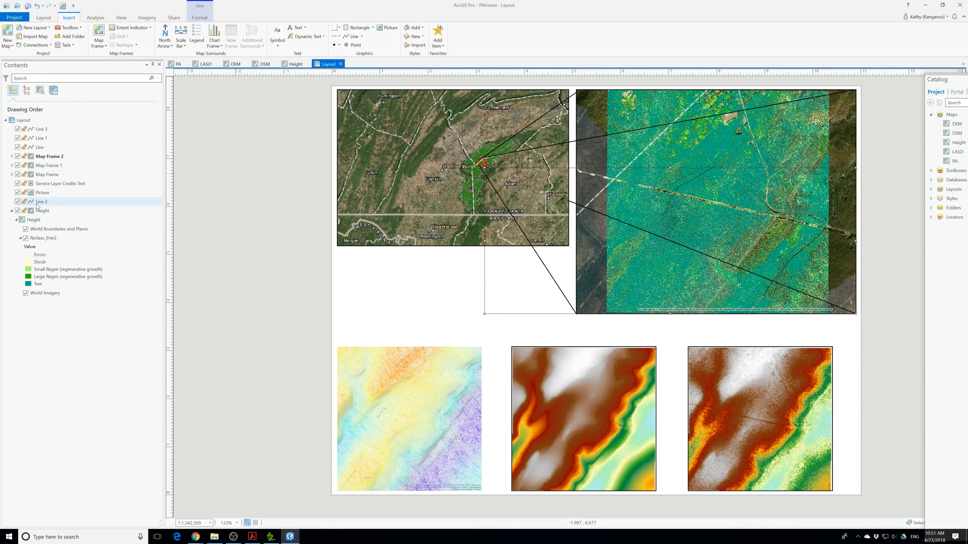
# Move the Height map frame to the top of the drawing order and place Line 2 between Line 1 and Line
pyautogui.click(40, 211)
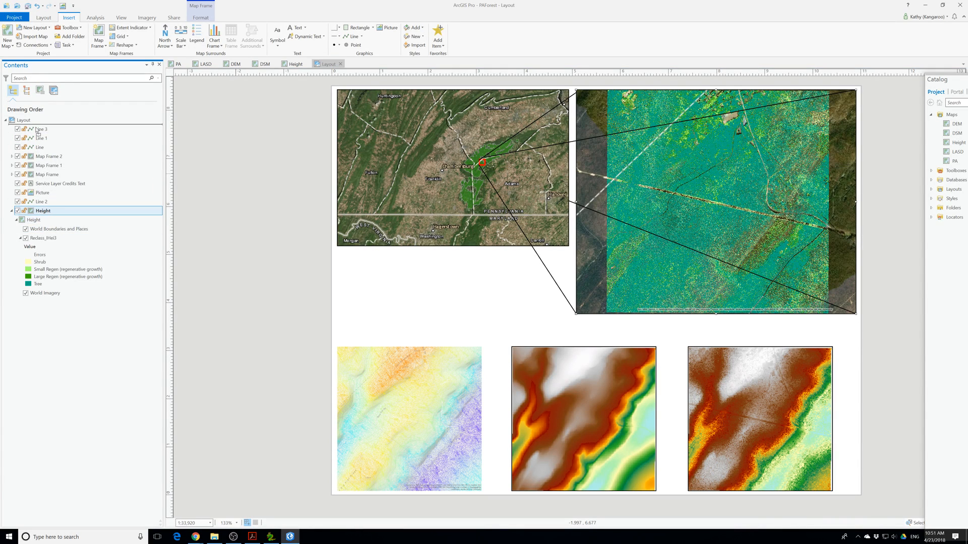
pyautogui.moveTo(39, 130); pyautogui.dragTo(39, 126)
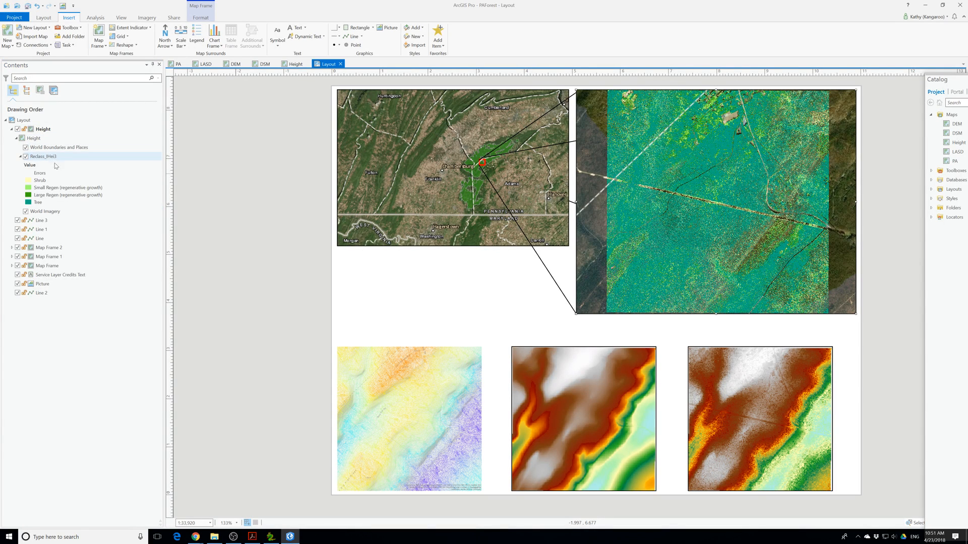
pyautogui.click(42, 293)
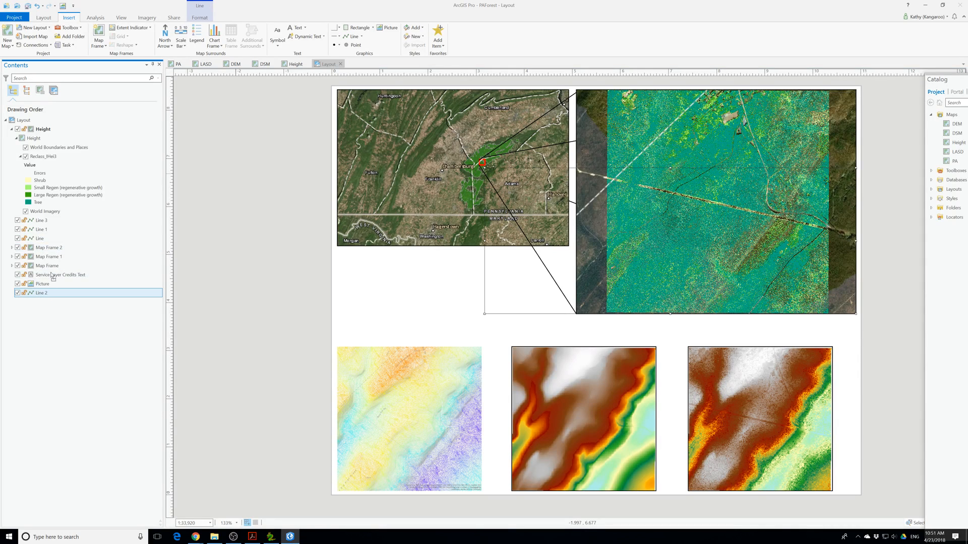
pyautogui.moveTo(52, 276); pyautogui.dragTo(48, 241)
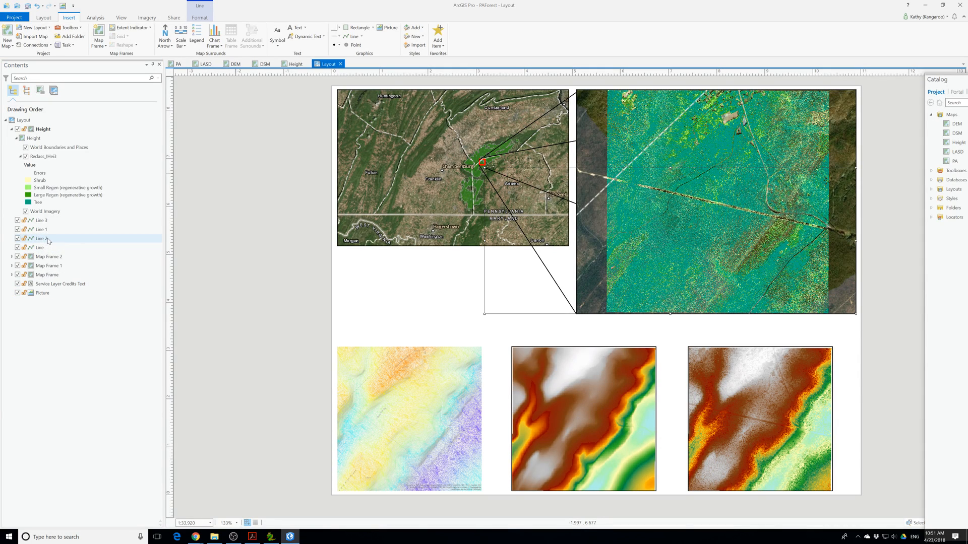
# Change the symbol color of the connector named Line to red, apply it, and close its formatting window
pyautogui.click(41, 253)
pyautogui.rightClick(42, 251)
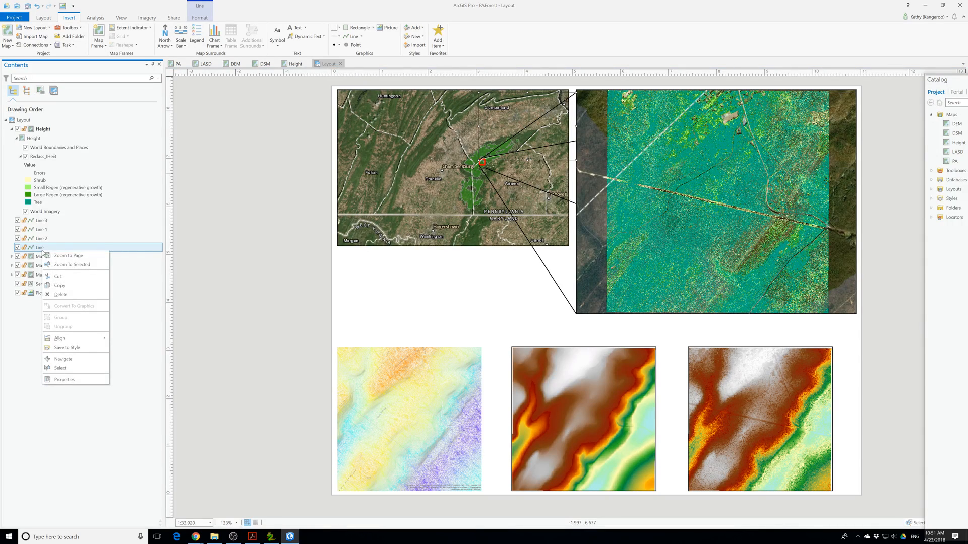
pyautogui.click(65, 381)
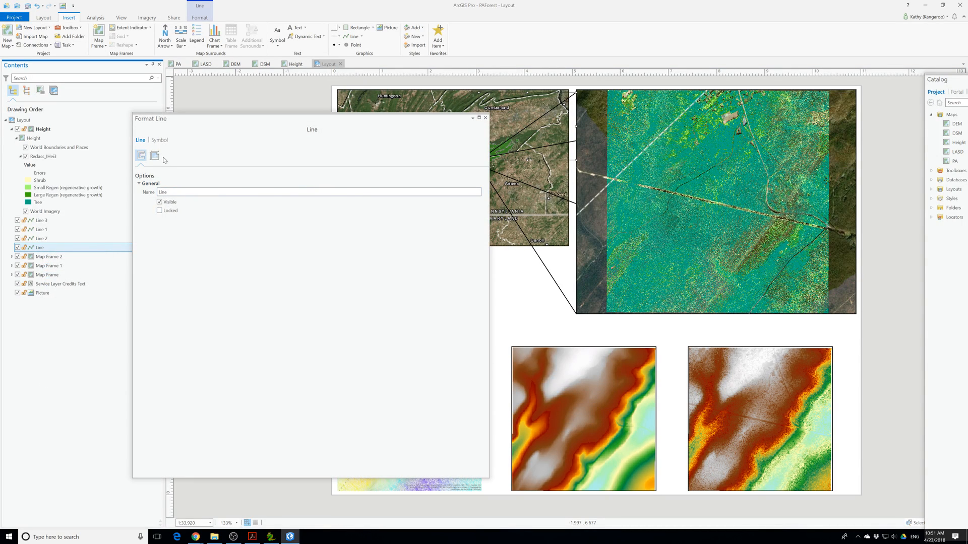
pyautogui.click(159, 141)
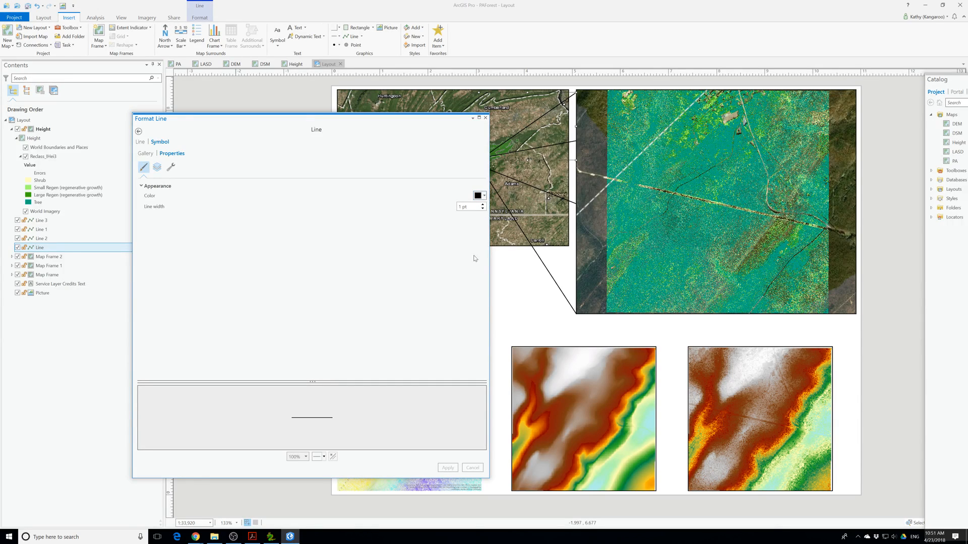
pyautogui.click(486, 197)
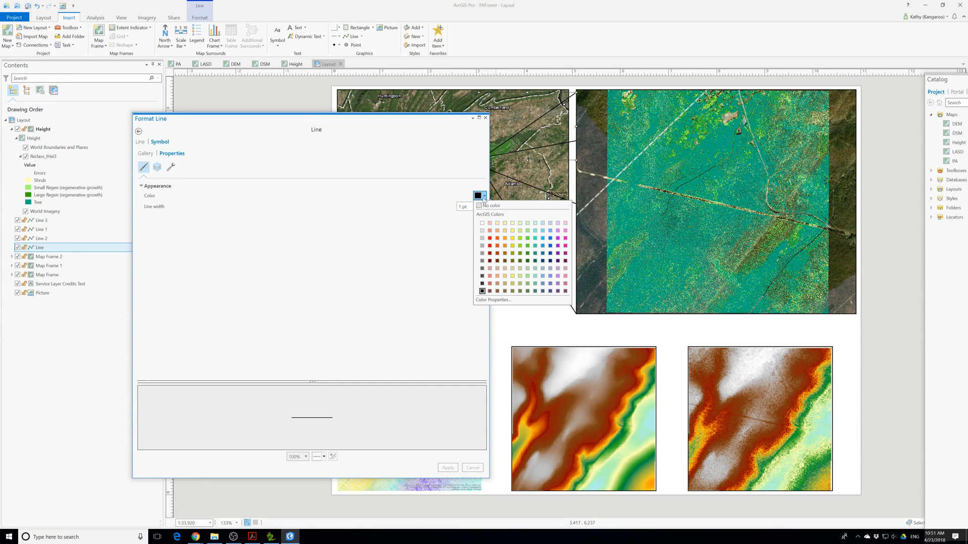
pyautogui.click(488, 247)
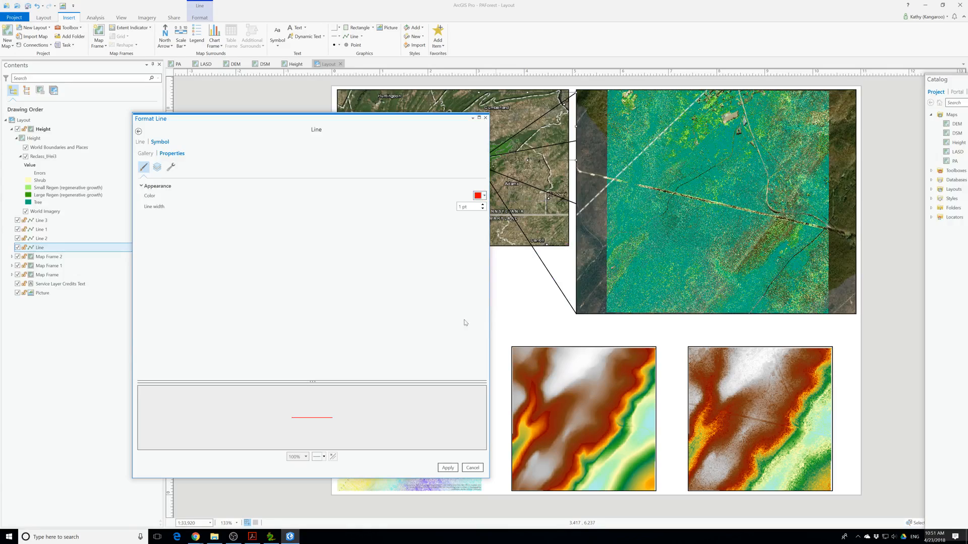
pyautogui.click(447, 468)
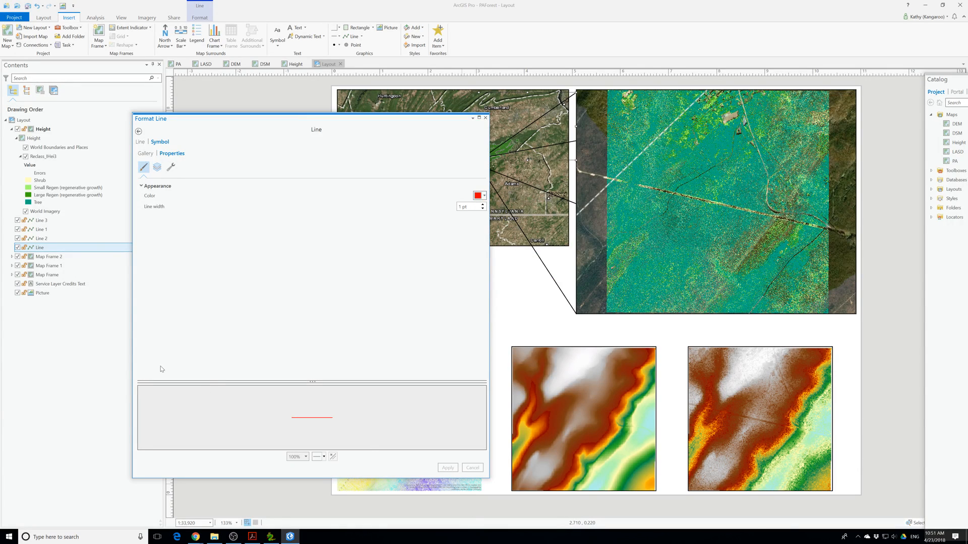
pyautogui.click(485, 117)
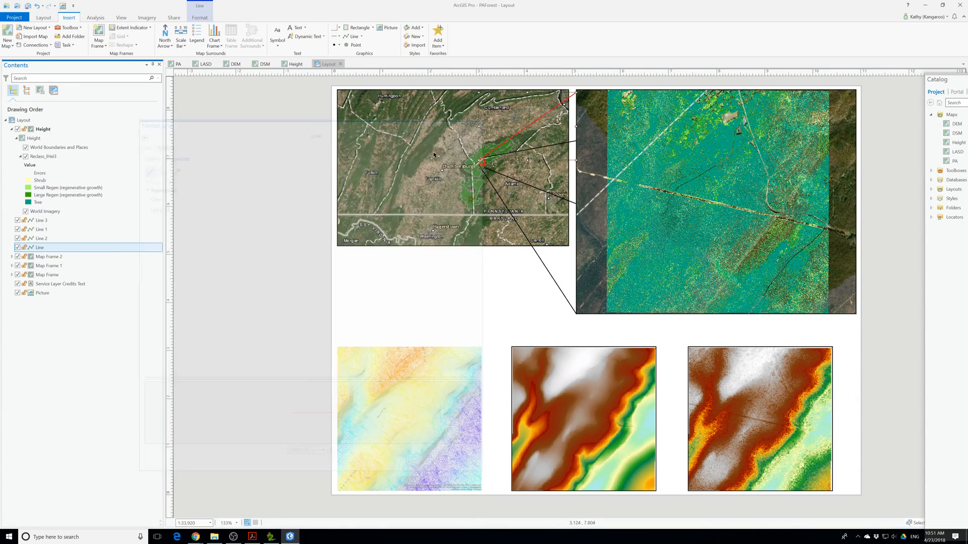
# Change the symbol color of the Line 2 connector to red and apply it
pyautogui.click(41, 239)
pyautogui.rightClick(38, 238)
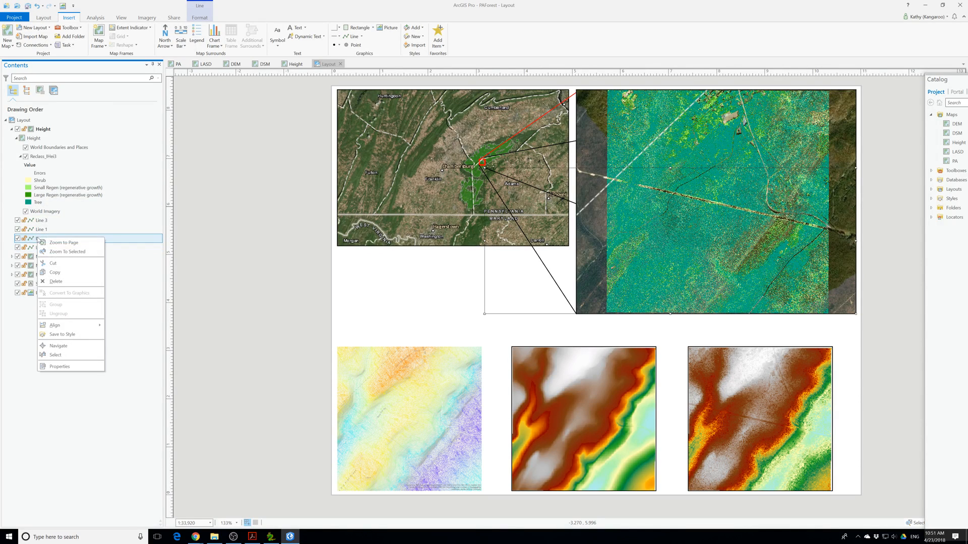
pyautogui.click(81, 367)
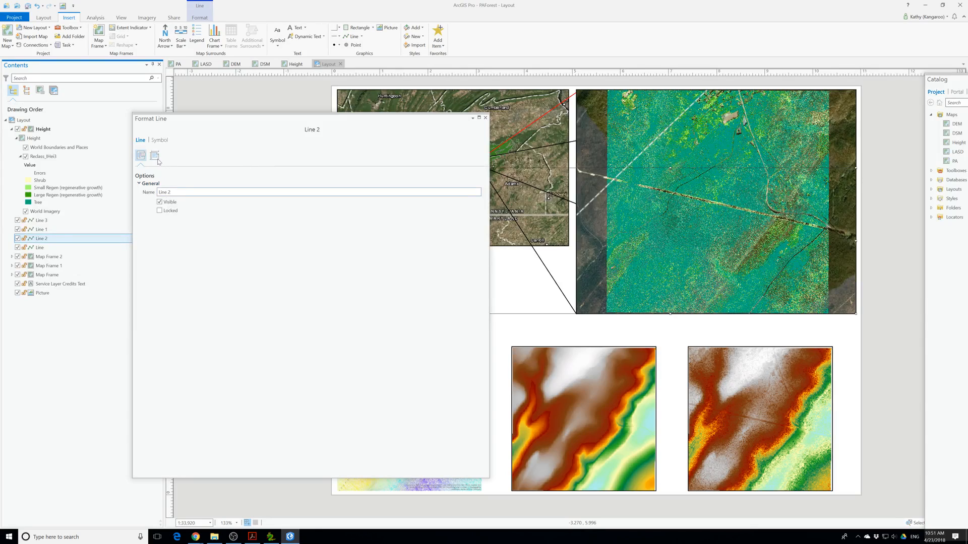
pyautogui.click(159, 140)
pyautogui.click(482, 196)
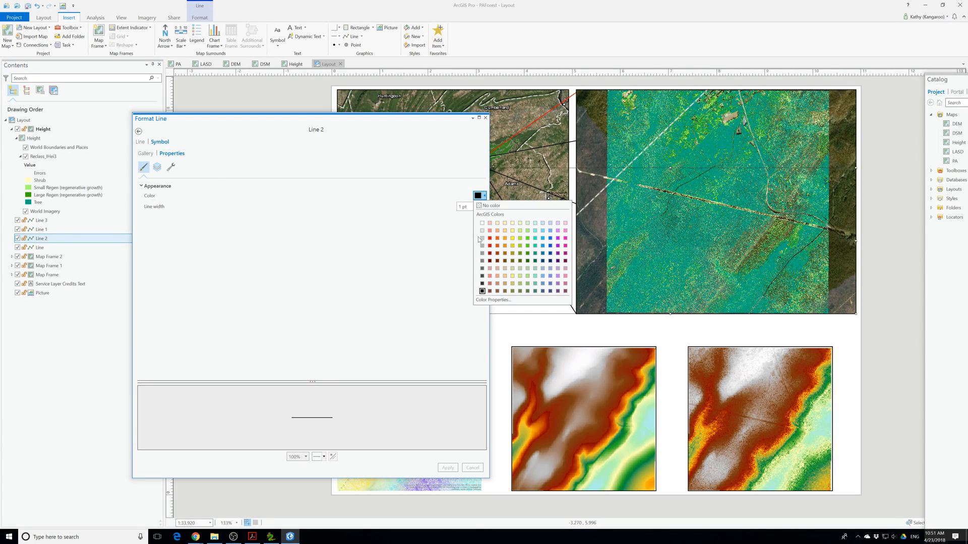
pyautogui.click(490, 238)
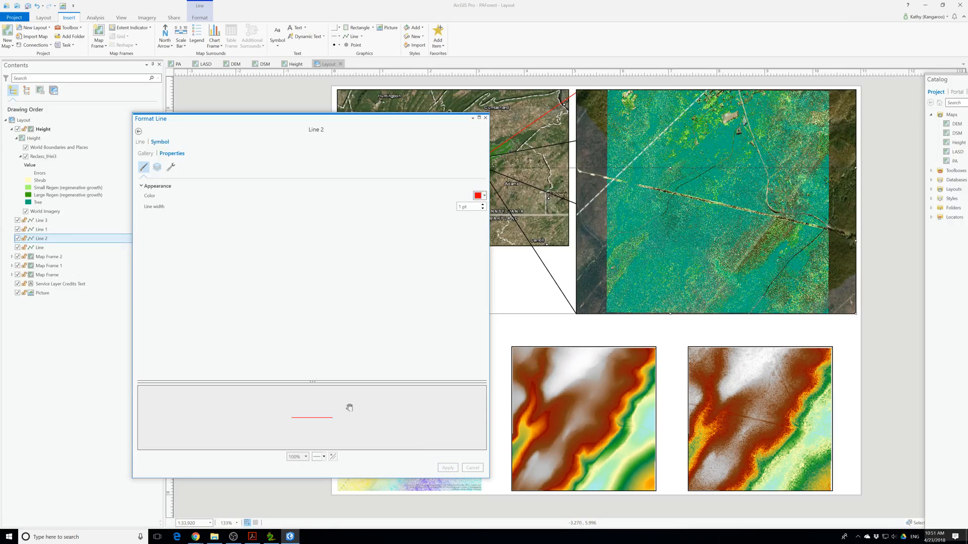
# Close the Line 2 formatting, then change the Line 1 connector's symbol color to red and apply it
pyautogui.click(485, 117)
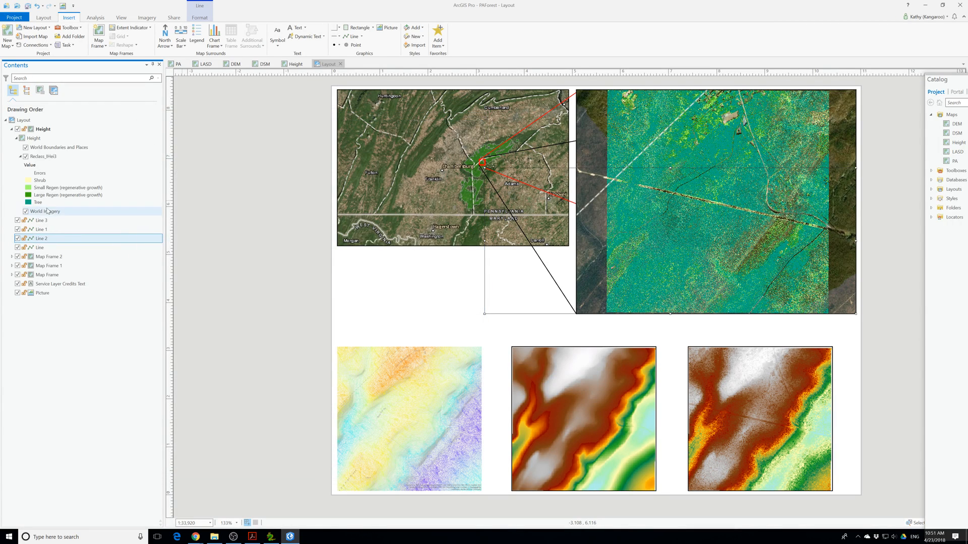
pyautogui.click(41, 230)
pyautogui.rightClick(42, 230)
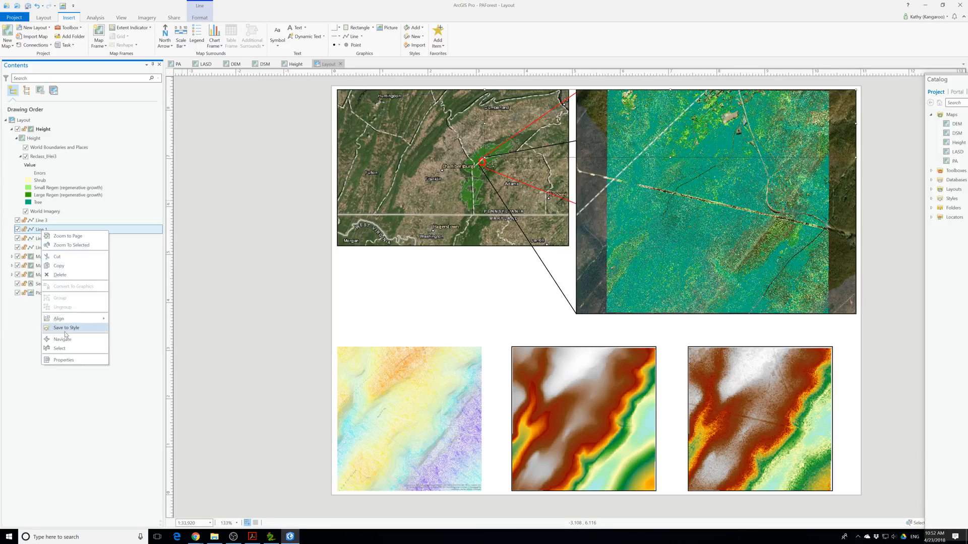
pyautogui.click(64, 360)
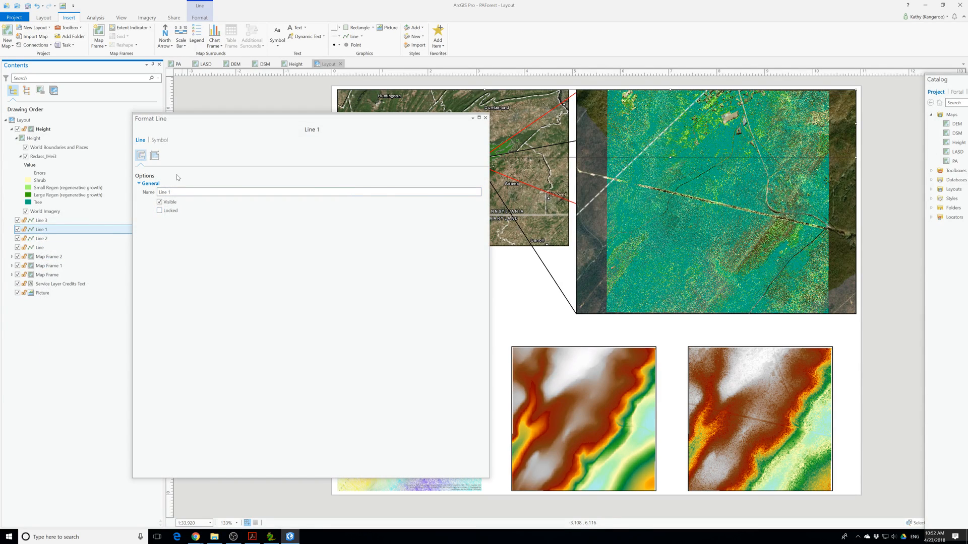
pyautogui.click(161, 141)
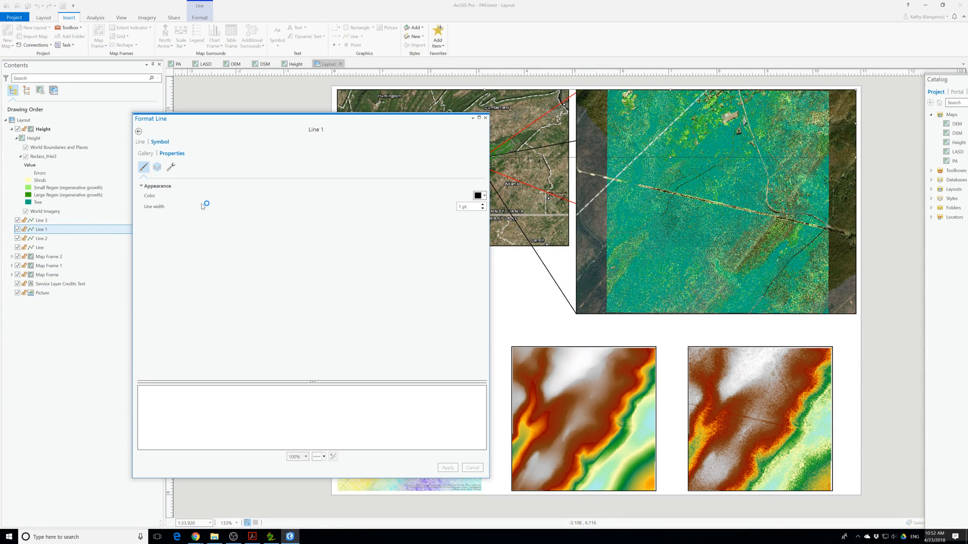
pyautogui.click(484, 196)
pyautogui.click(492, 243)
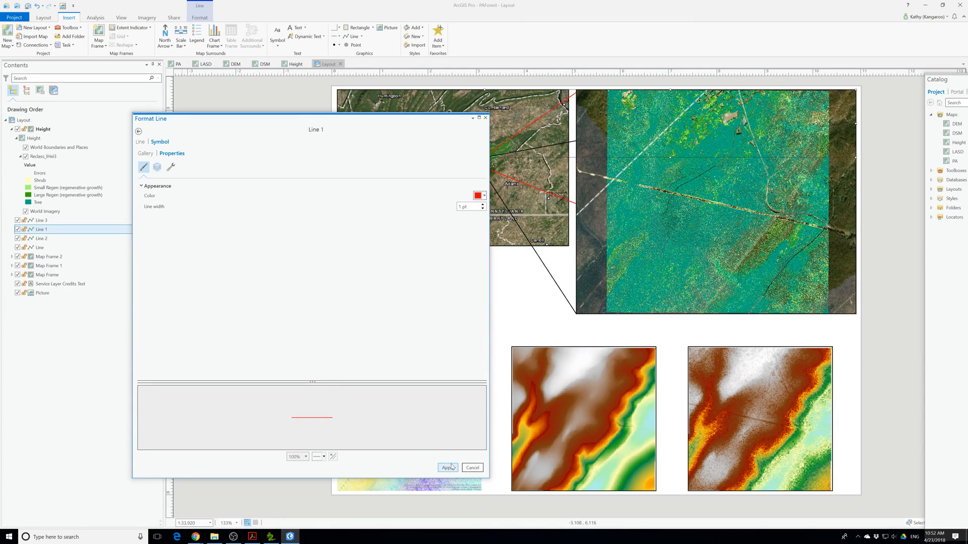
pyautogui.click(452, 467)
pyautogui.click(486, 118)
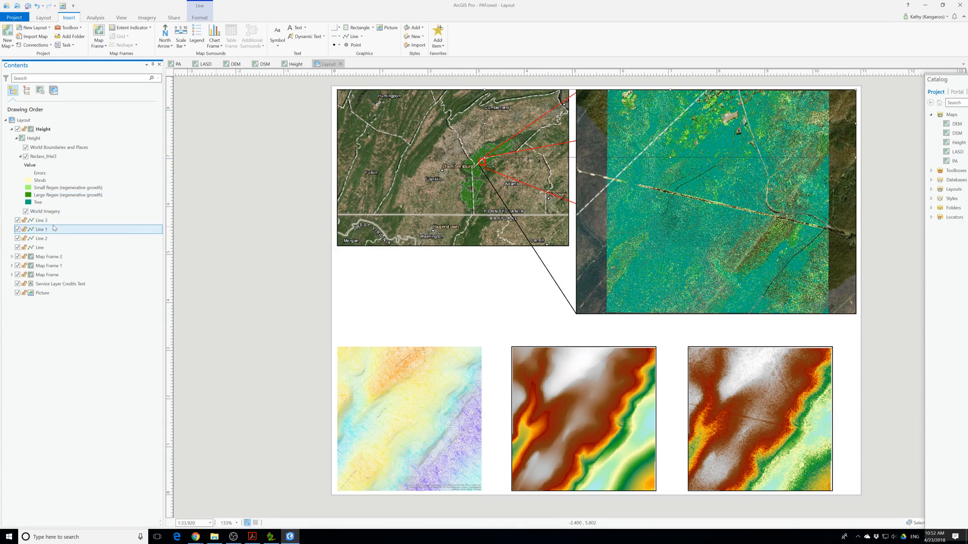
# Change the symbol color of the Line 3 connector to red, apply it, and close its formatting window
pyautogui.click(42, 221)
pyautogui.rightClick(43, 224)
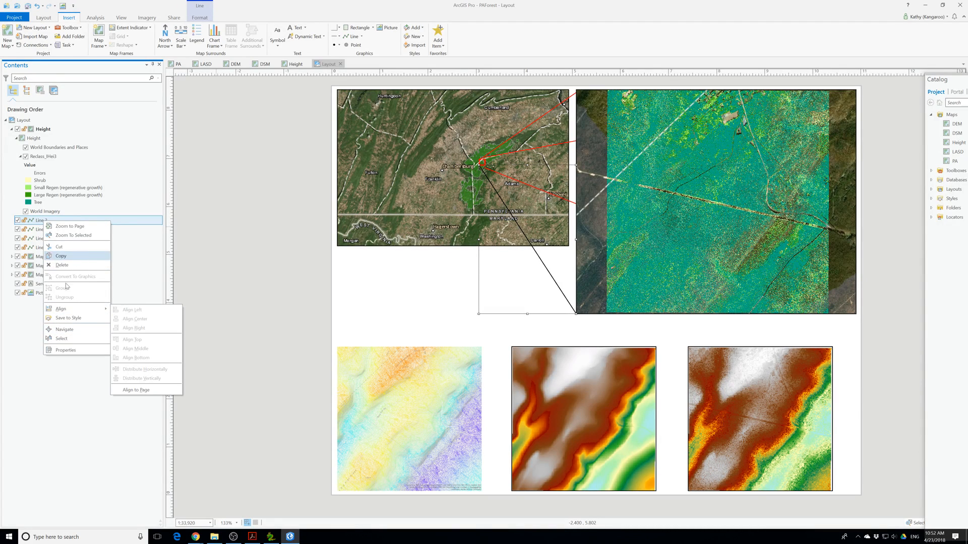
pyautogui.click(66, 351)
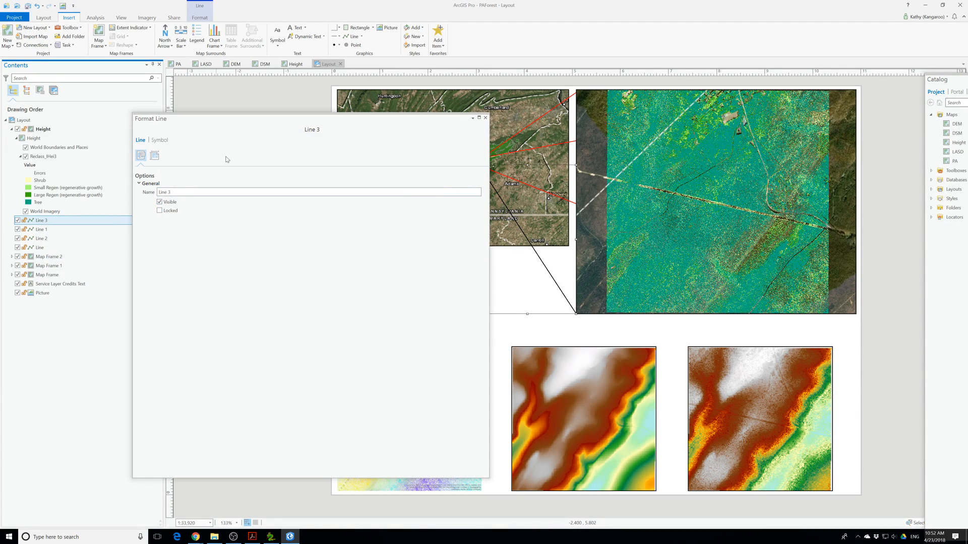
pyautogui.click(160, 140)
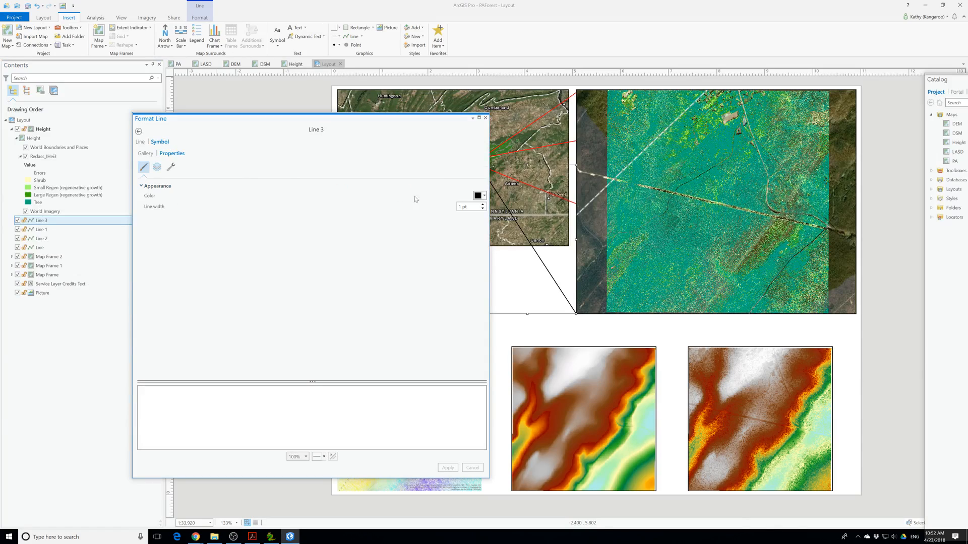
pyautogui.click(485, 196)
pyautogui.click(489, 244)
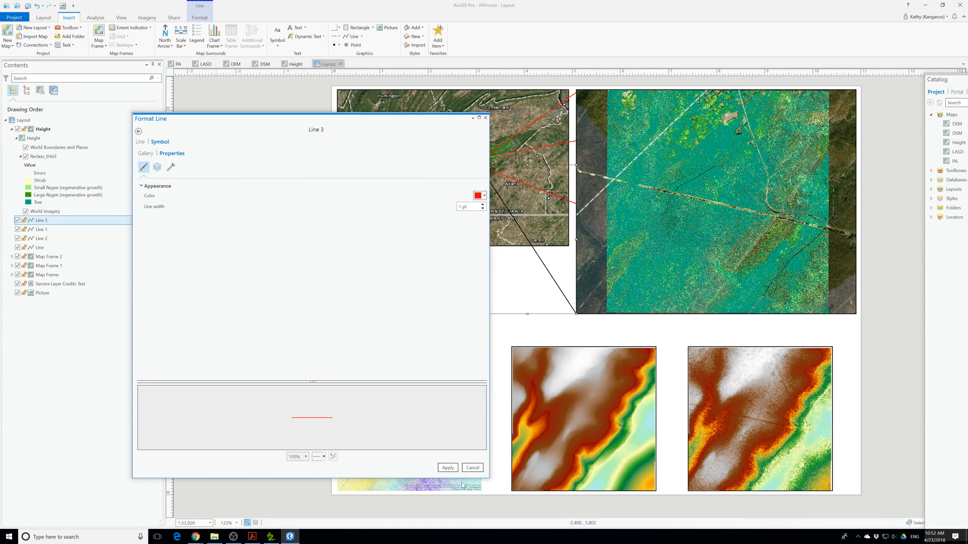
pyautogui.click(448, 468)
pyautogui.click(485, 118)
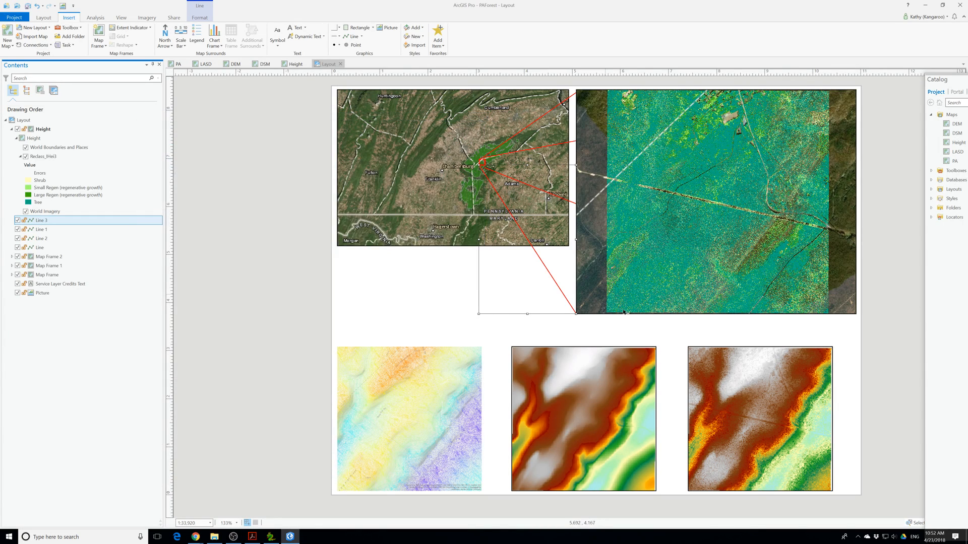
pyautogui.click(576, 267)
pyautogui.rightClick(577, 268)
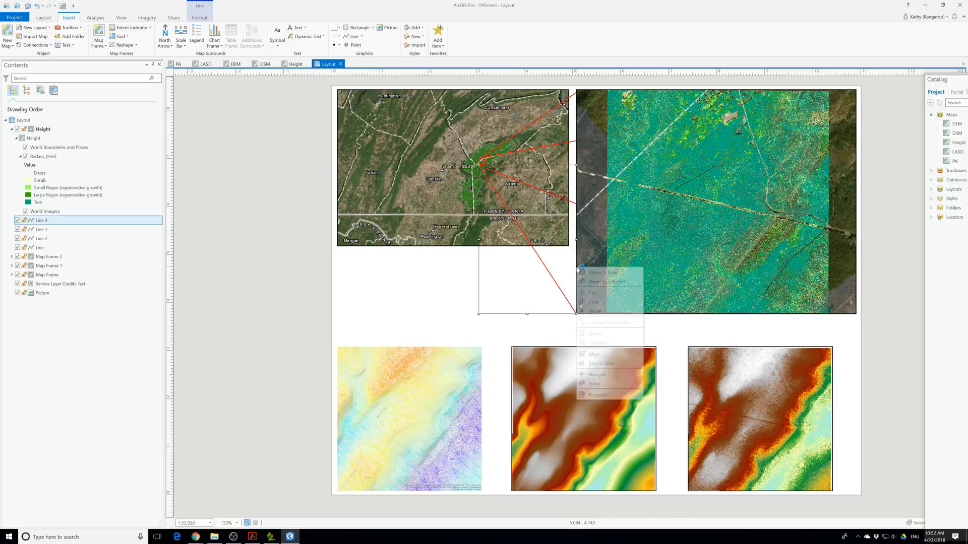
pyautogui.click(599, 395)
pyautogui.click(160, 140)
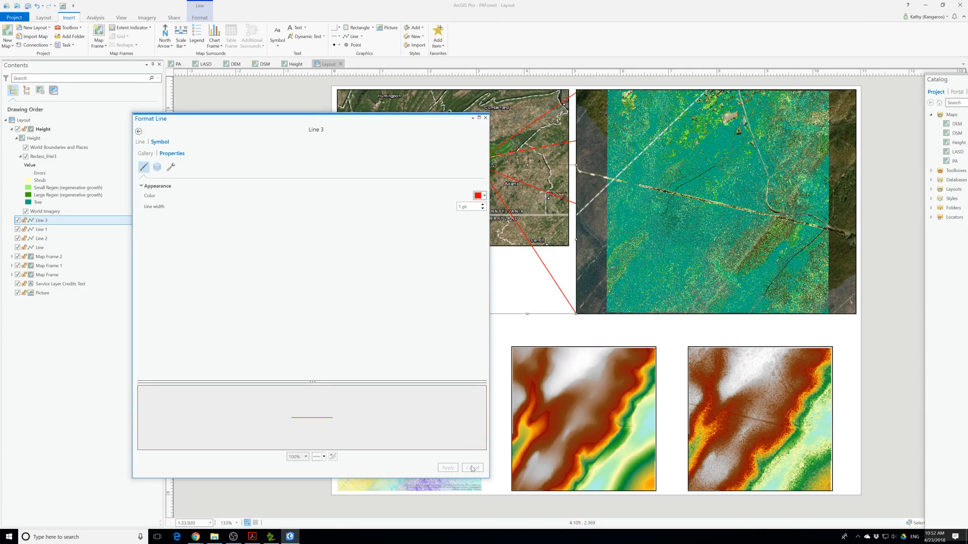
pyautogui.click(485, 118)
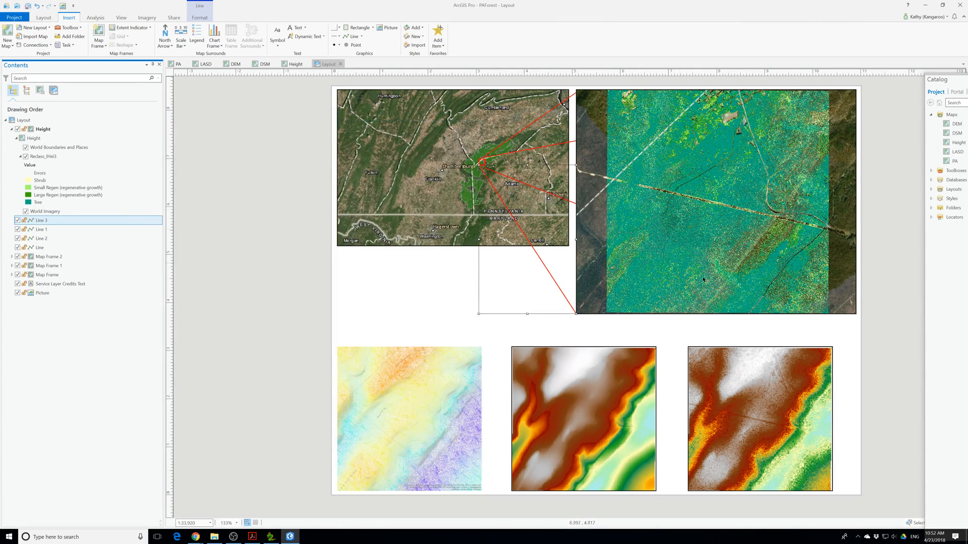
pyautogui.click(848, 316)
pyautogui.rightClick(849, 316)
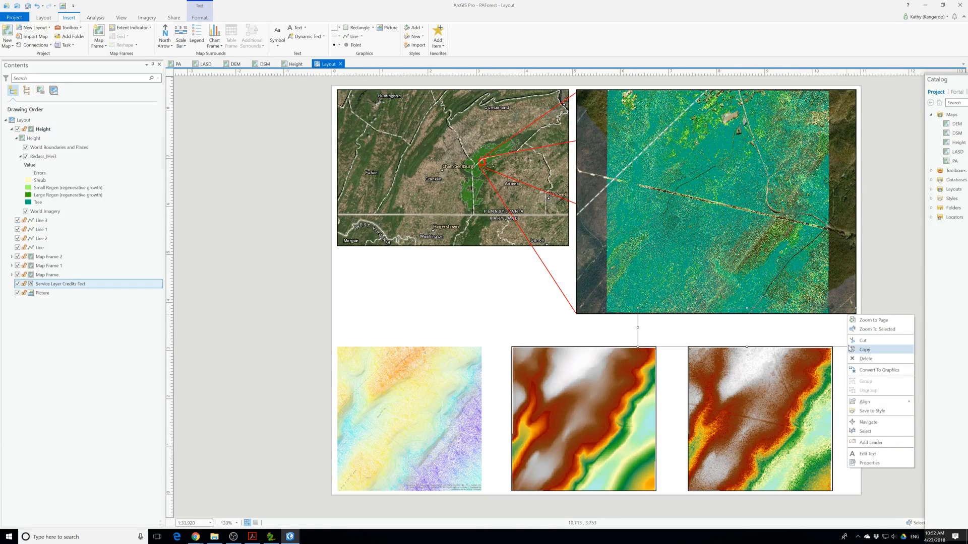
pyautogui.click(608, 317)
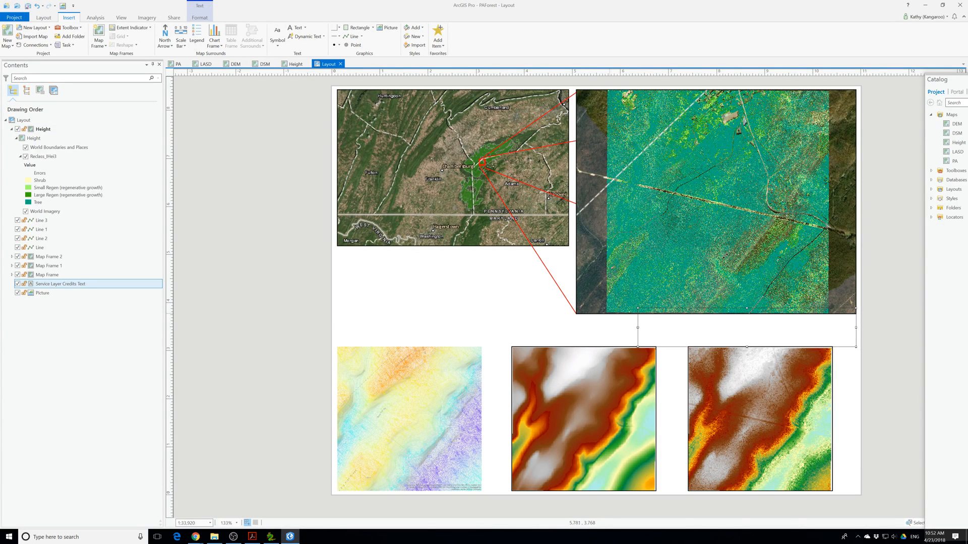
# Give the Height map frame a thicker red border, close its formatting window, and clear the selection
pyautogui.click(811, 91)
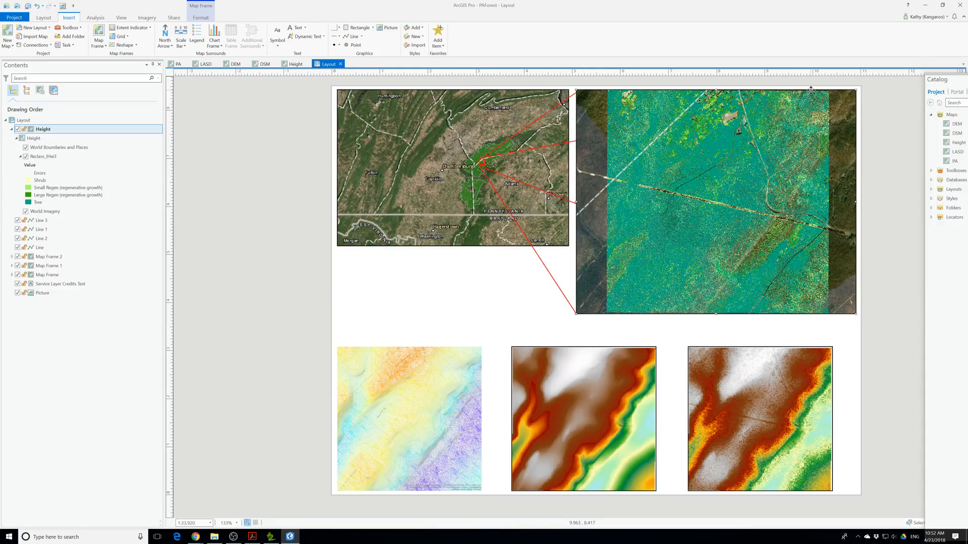
pyautogui.rightClick(811, 91)
pyautogui.click(839, 227)
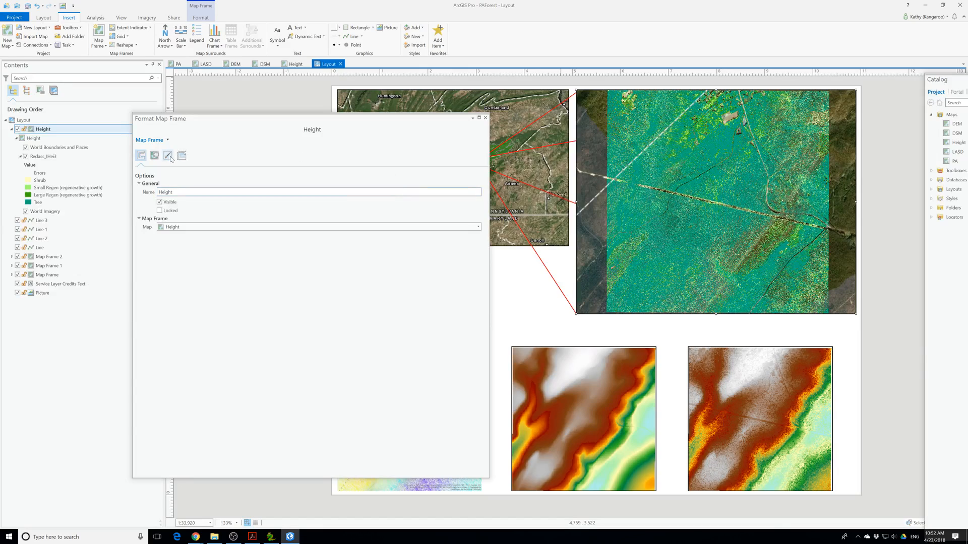
pyautogui.click(168, 156)
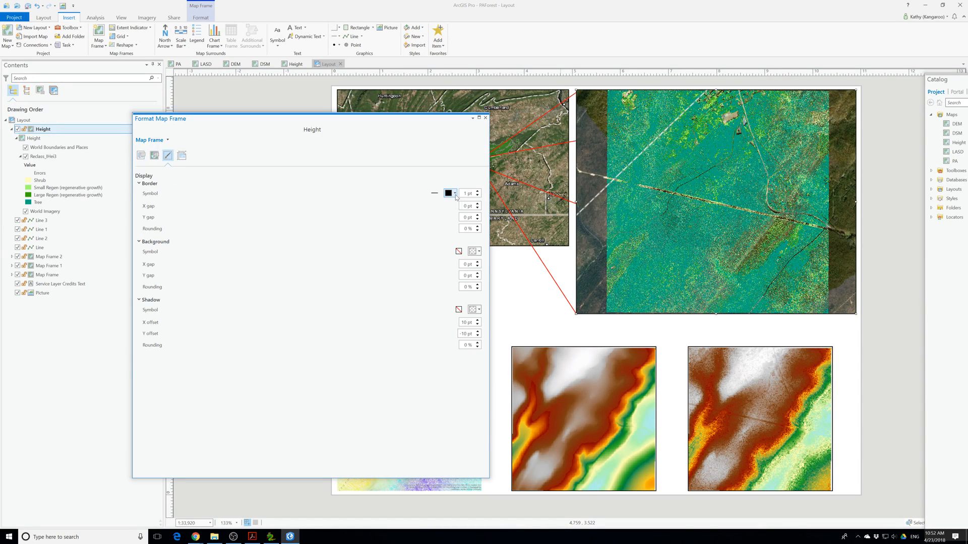
pyautogui.click(453, 195)
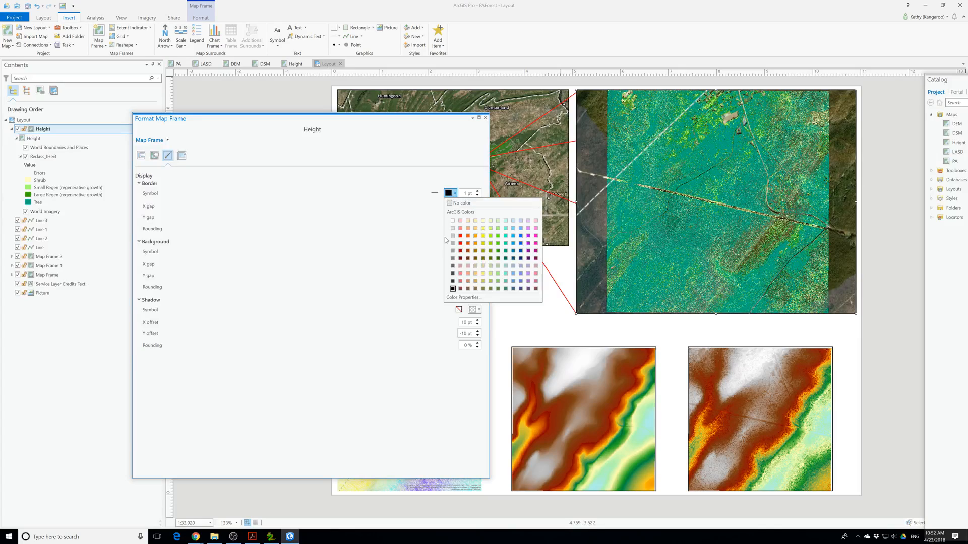
pyautogui.click(462, 241)
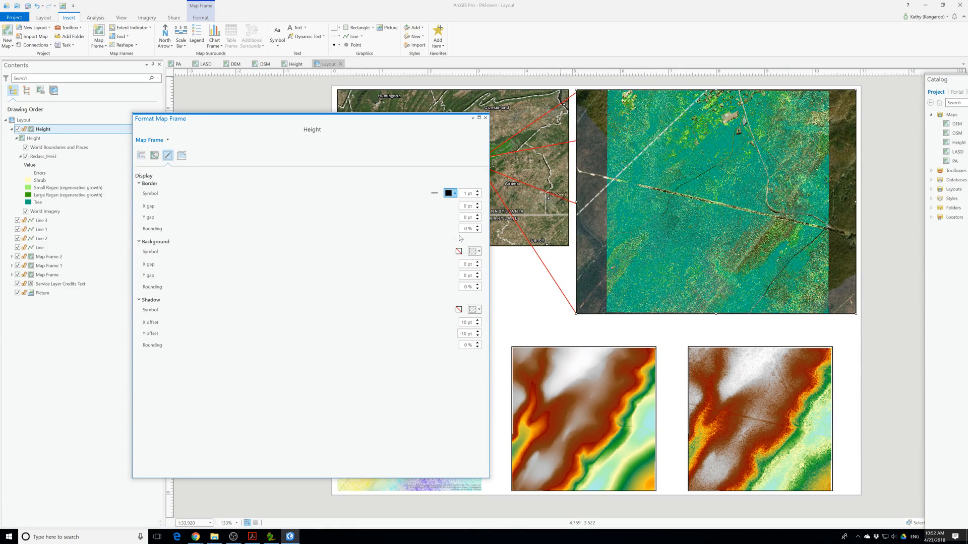
pyautogui.click(478, 191)
pyautogui.click(477, 191)
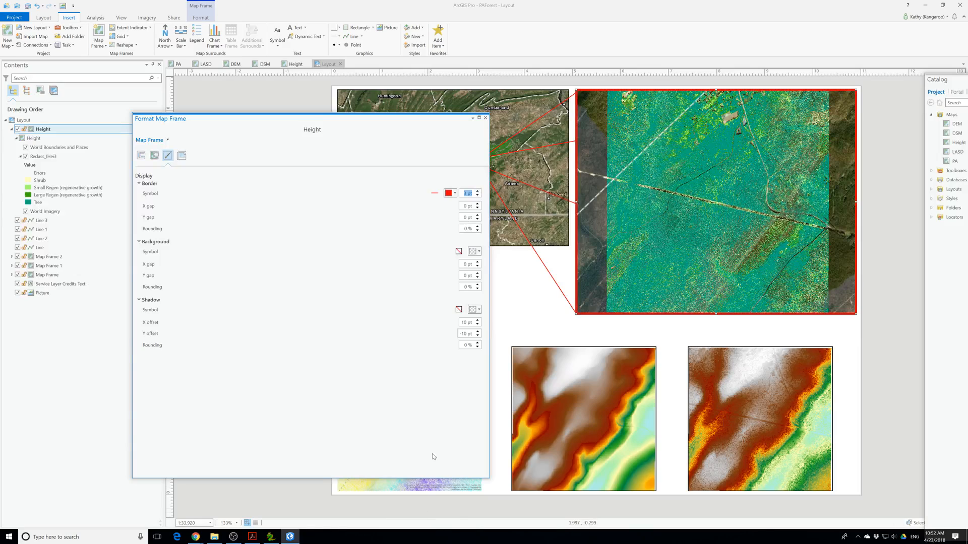
pyautogui.click(485, 118)
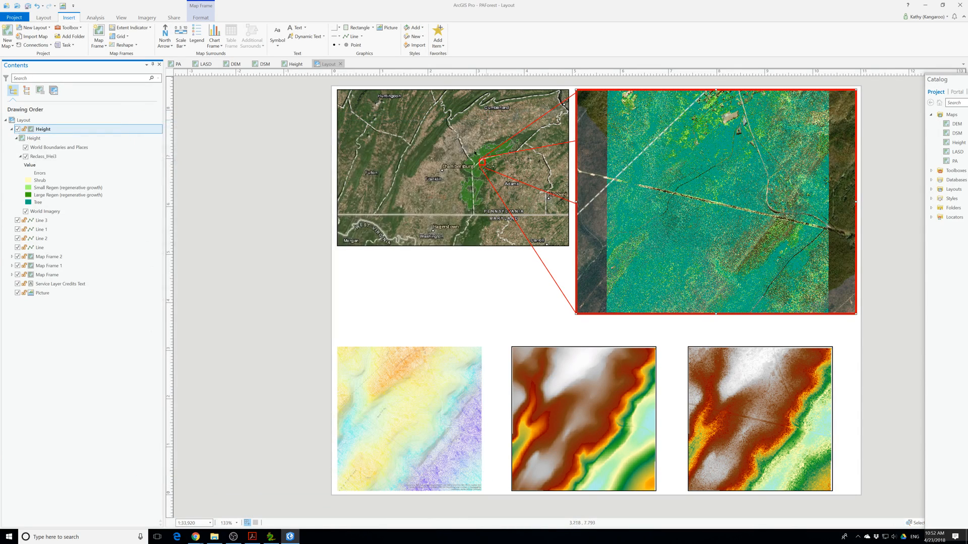
pyautogui.click(448, 287)
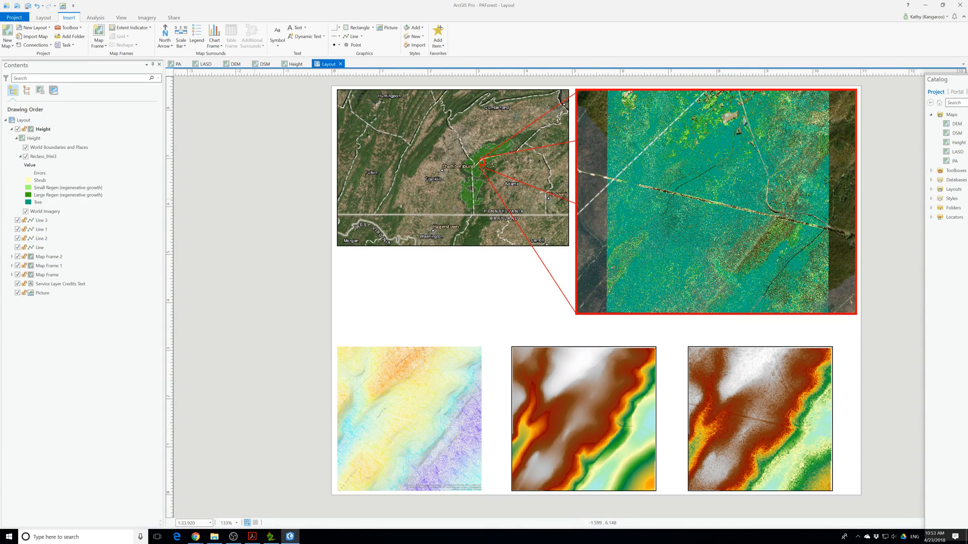
# Launch a second ArcGIS Pro session, open the recent VAForest project, and restore its window to a smaller size
pyautogui.click(70, 539)
pyautogui.write('arcg')
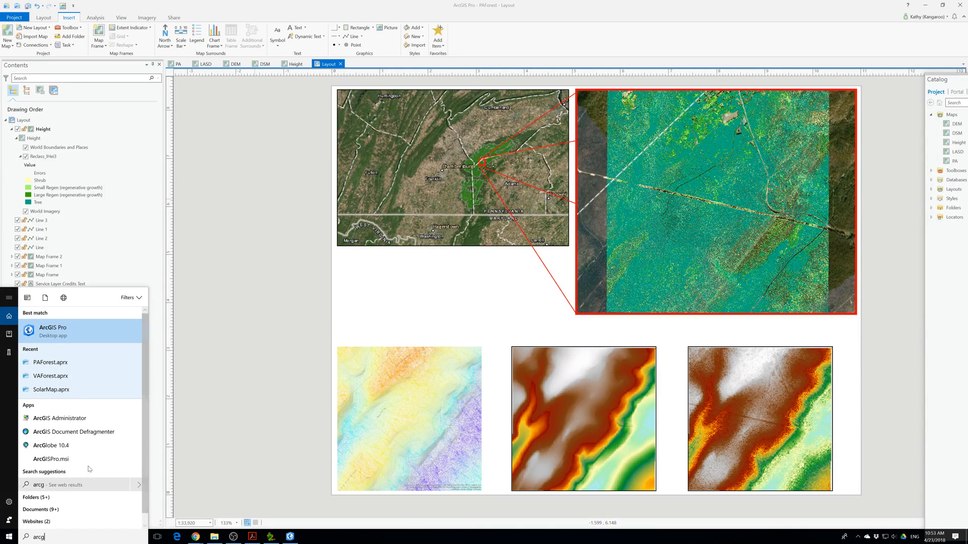
pyautogui.click(79, 334)
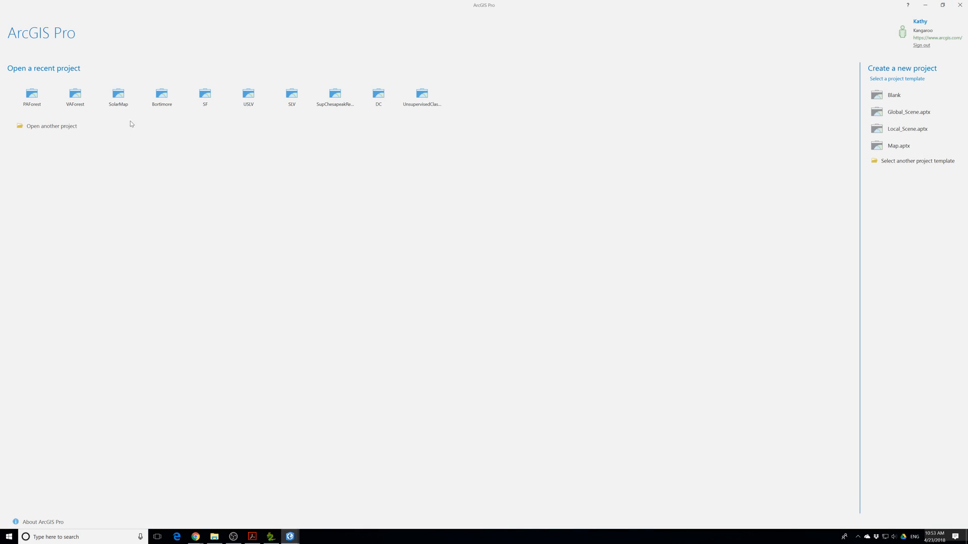
pyautogui.click(77, 96)
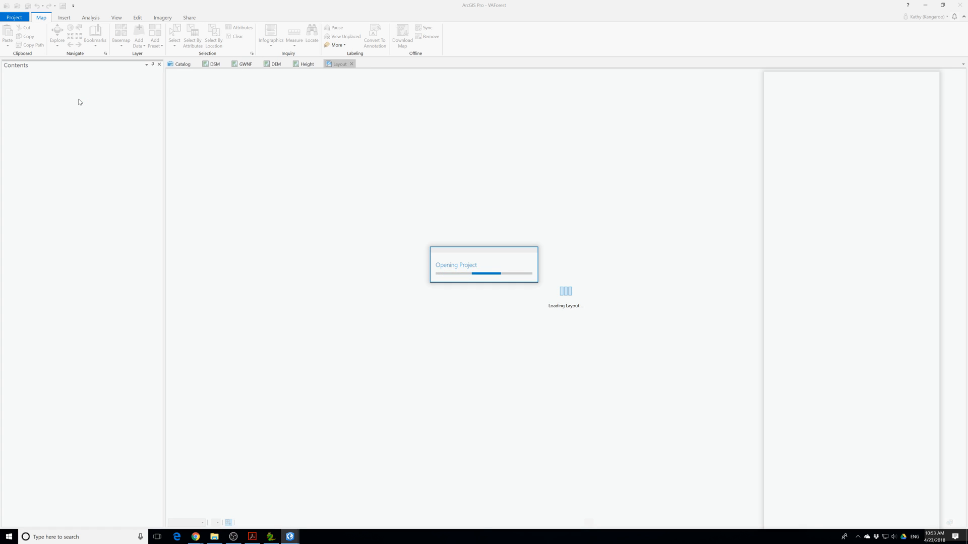
pyautogui.click(942, 5)
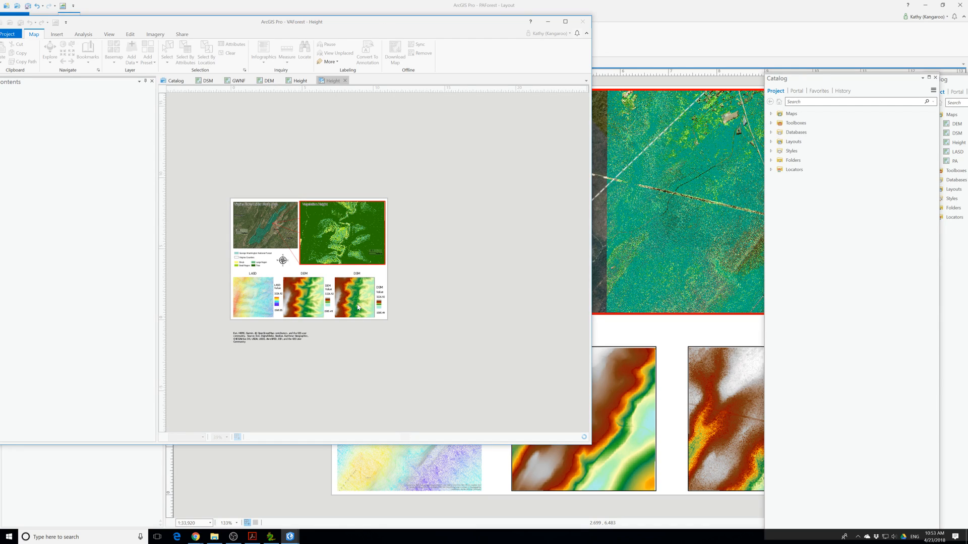
# Copy the LASD, DEM and DSM text labels from the VAForest layout and paste them into the PAForest layout
pyautogui.click(253, 273)
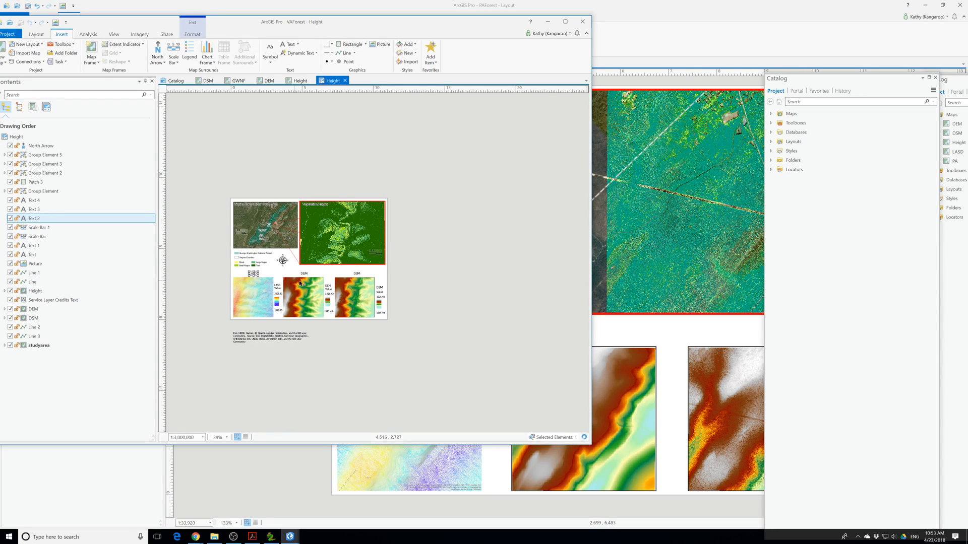
pyautogui.click(305, 273)
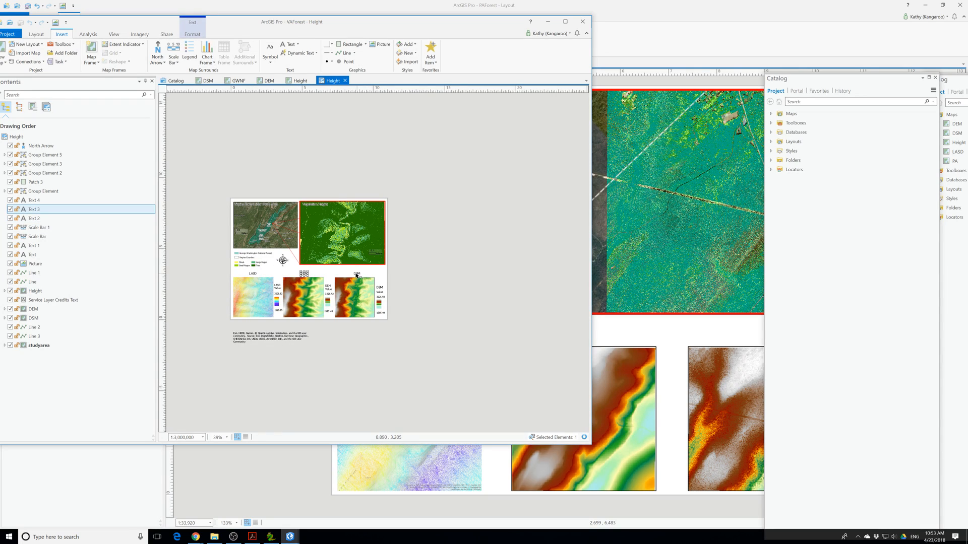
pyautogui.keyDown('shift'); pyautogui.click(357, 275); pyautogui.keyUp('shift')
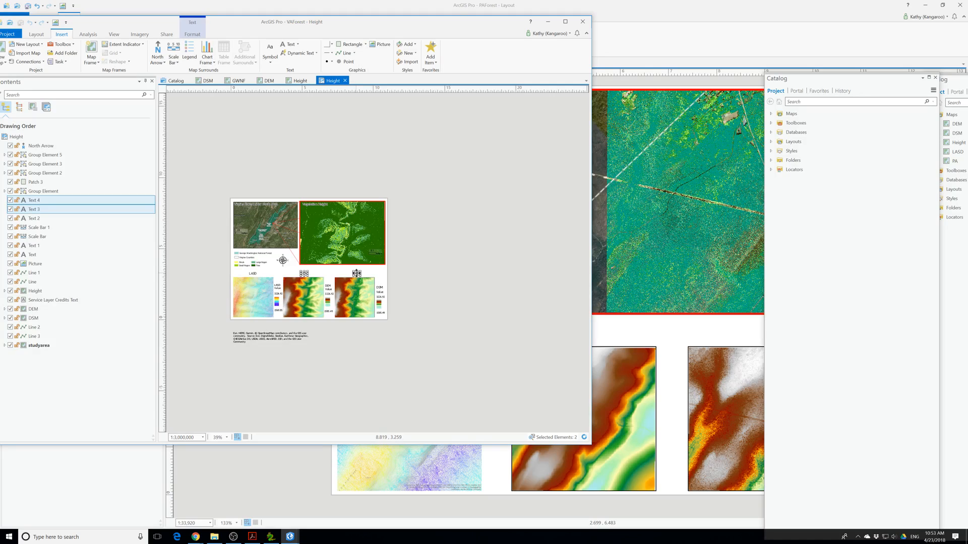
pyautogui.keyDown('shift'); pyautogui.click(253, 274); pyautogui.keyUp('shift')
pyautogui.rightClick(256, 275)
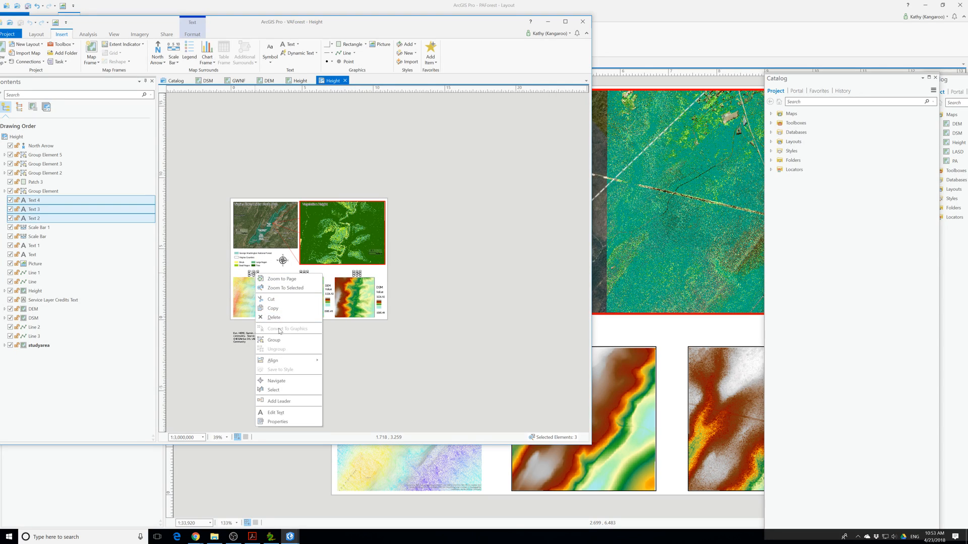
pyautogui.click(282, 309)
pyautogui.click(676, 344)
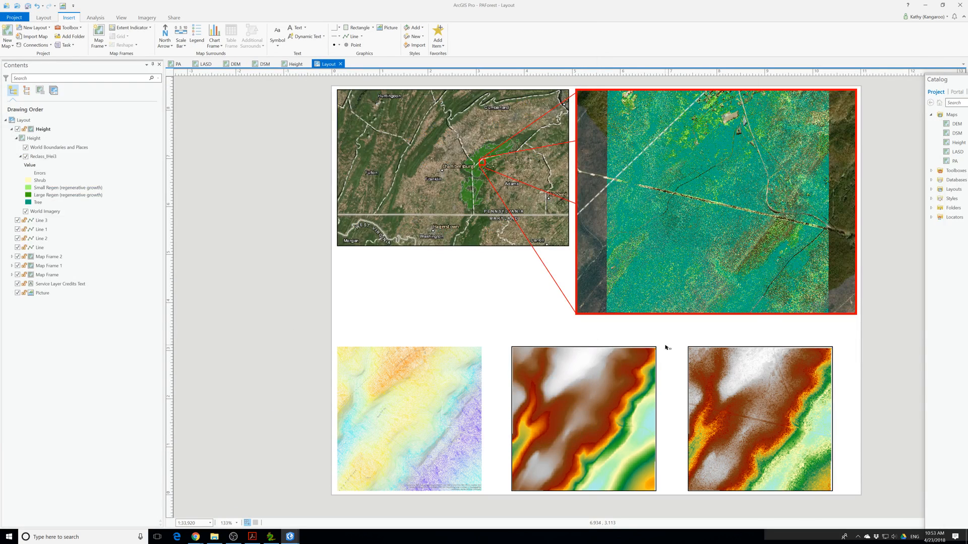
pyautogui.hotkey('ctrl', 'v')
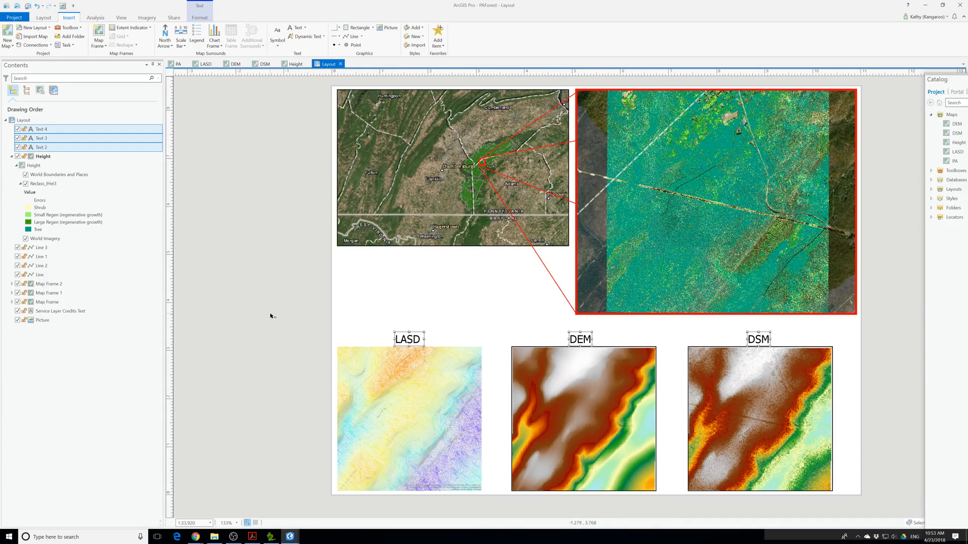
# Copy the study area and Vegetation Height titles from the VAForest layout and paste them into the PAForest layout
pyautogui.moveTo(291, 539)
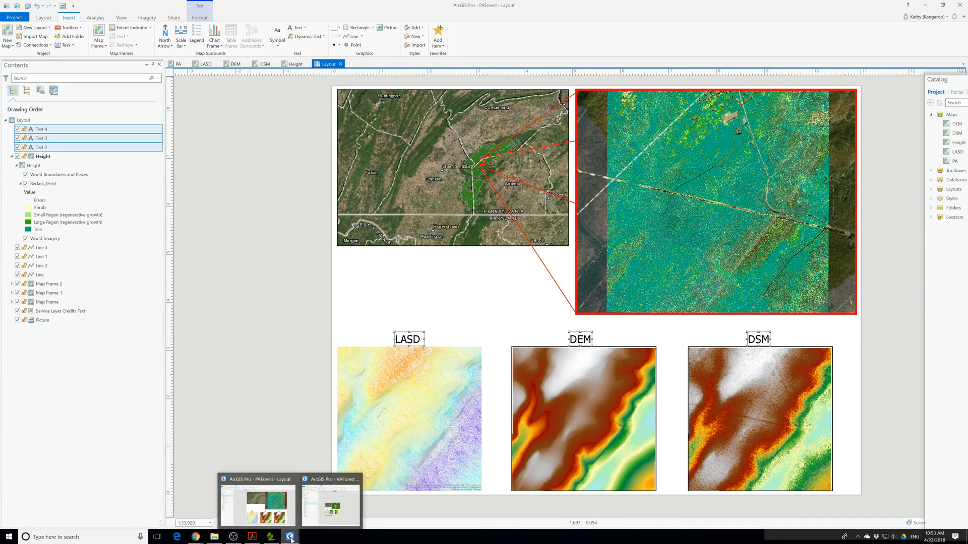
pyautogui.click(317, 513)
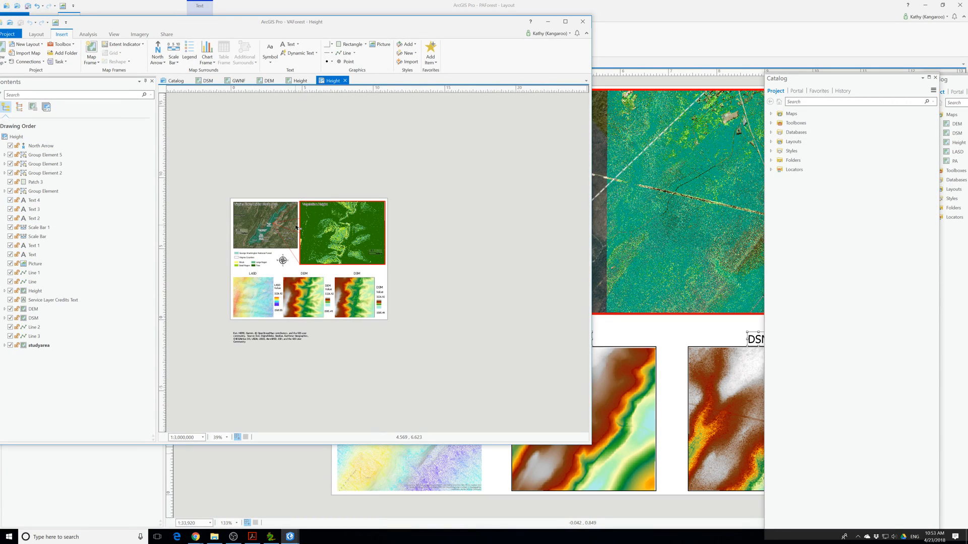
pyautogui.click(268, 207)
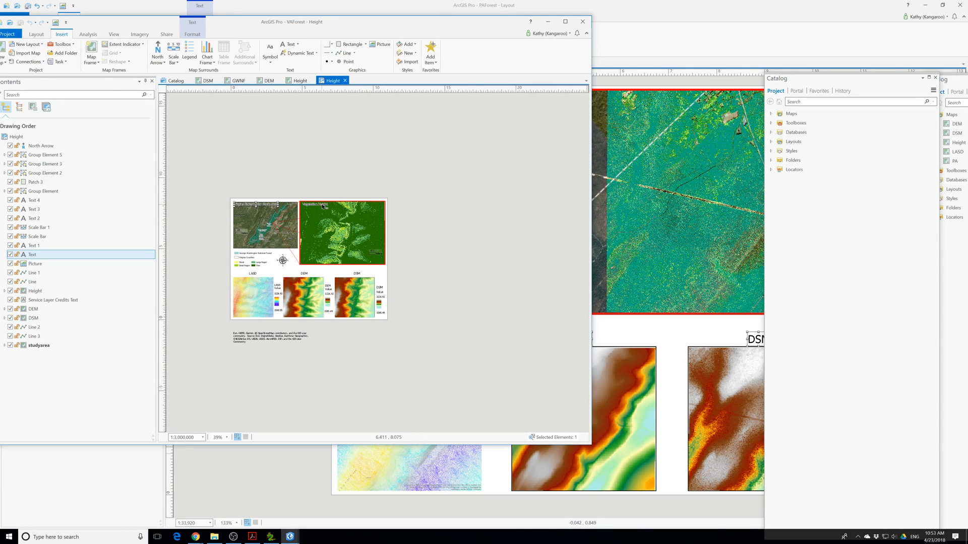
pyautogui.click(323, 206)
pyautogui.scroll(4, 323, 206)
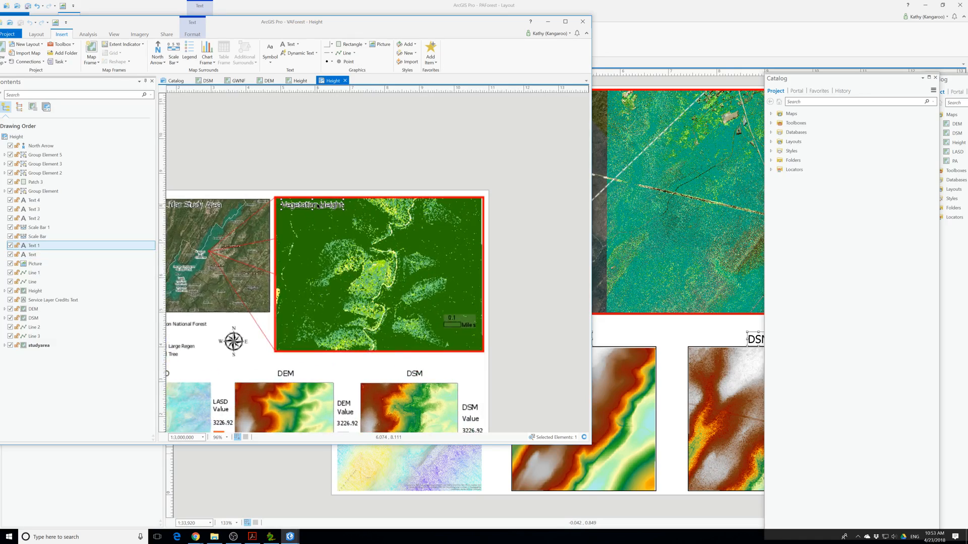
pyautogui.keyDown('shift'); pyautogui.click(218, 206); pyautogui.keyUp('shift')
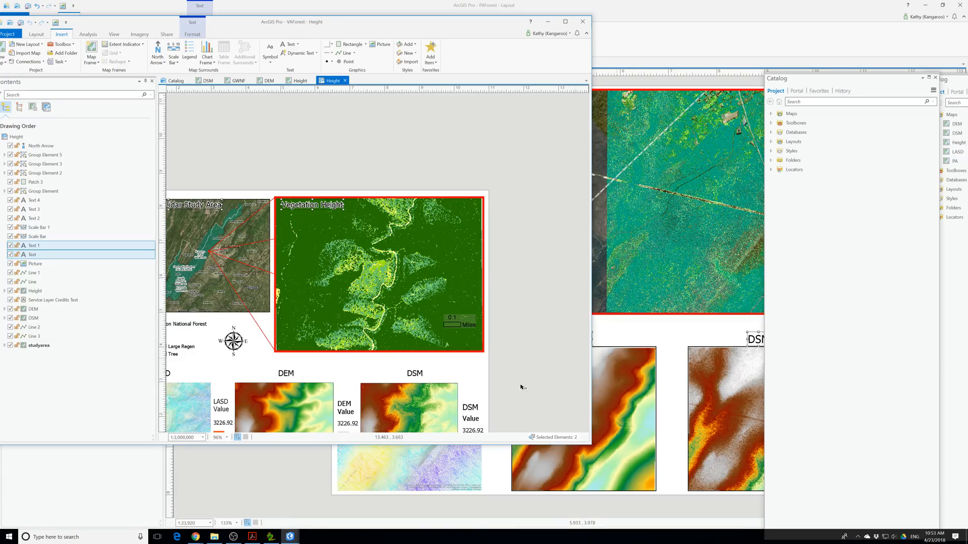
pyautogui.click(271, 492)
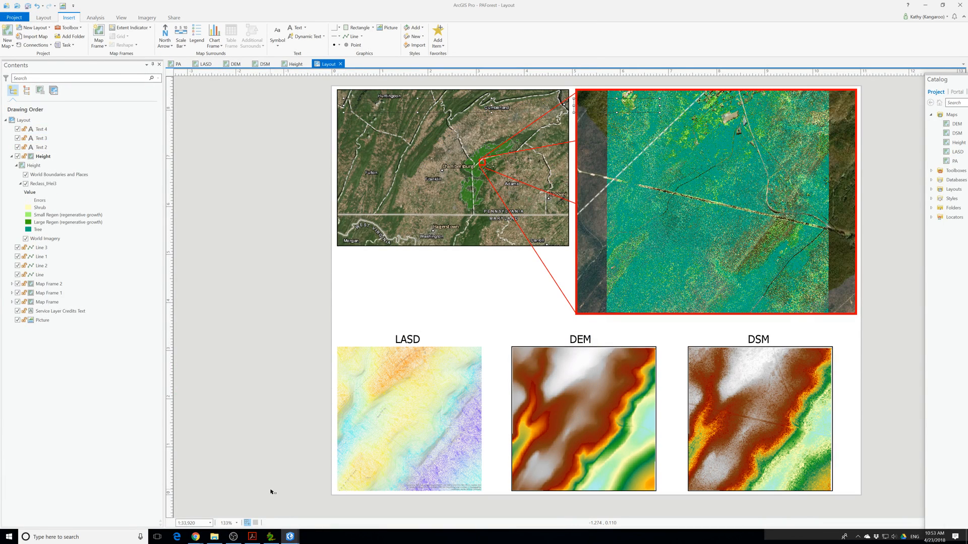
pyautogui.hotkey('ctrl', 'v')
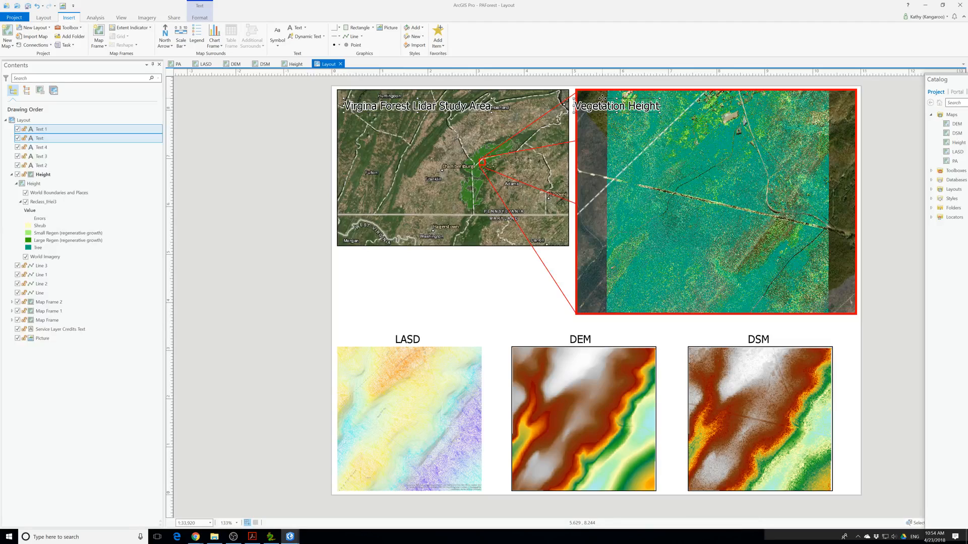
# Shift both pasted titles slightly, and move the study area title lower within the locator map
pyautogui.moveTo(603, 97); pyautogui.dragTo(609, 99)
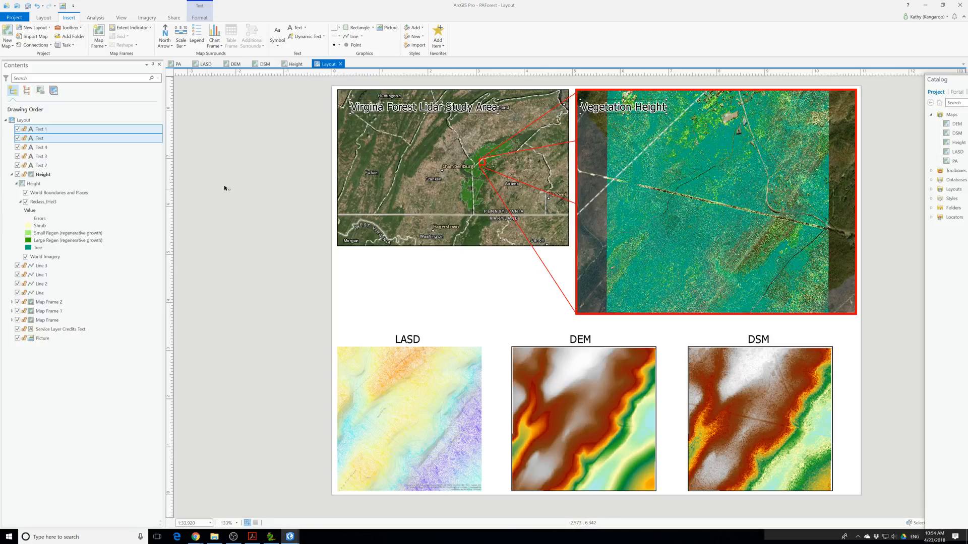
pyautogui.click(243, 176)
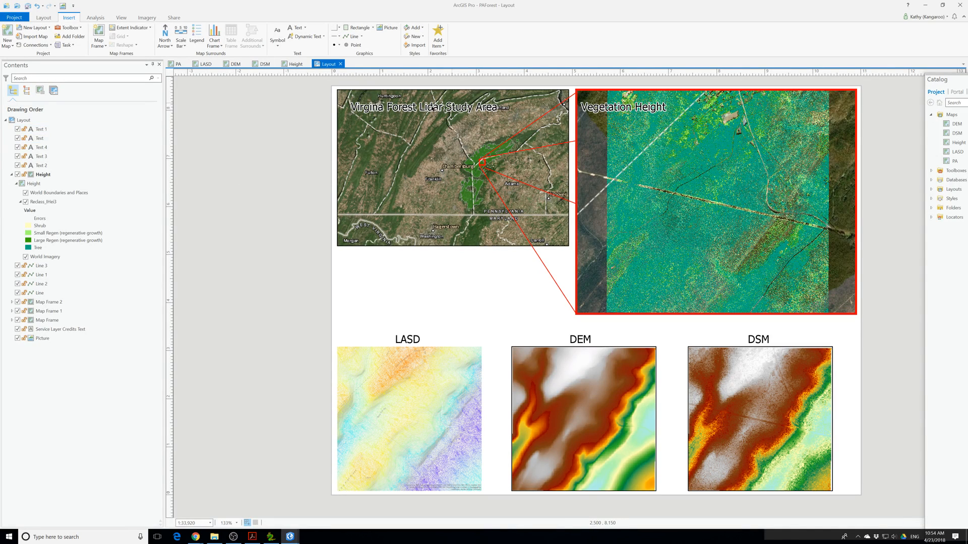
pyautogui.click(387, 108)
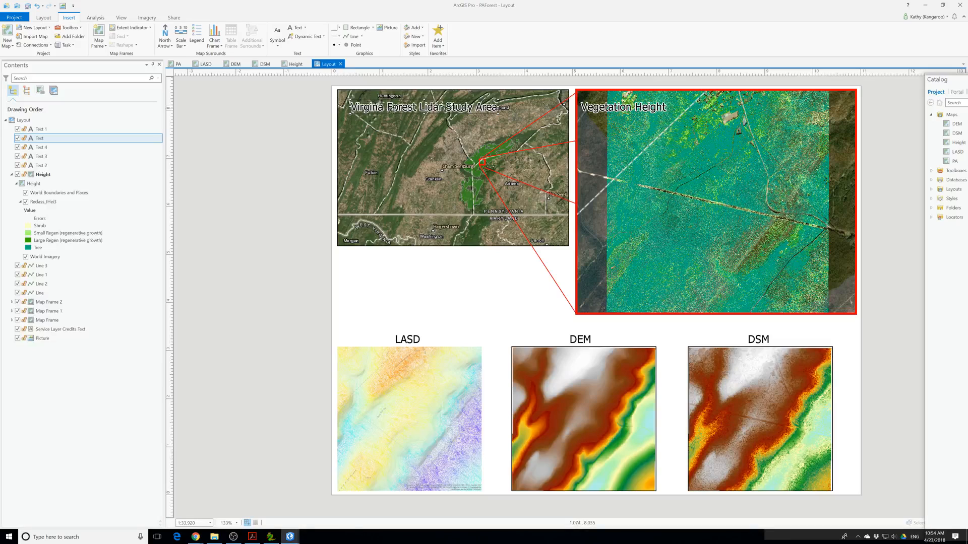
pyautogui.moveTo(387, 109); pyautogui.dragTo(379, 131)
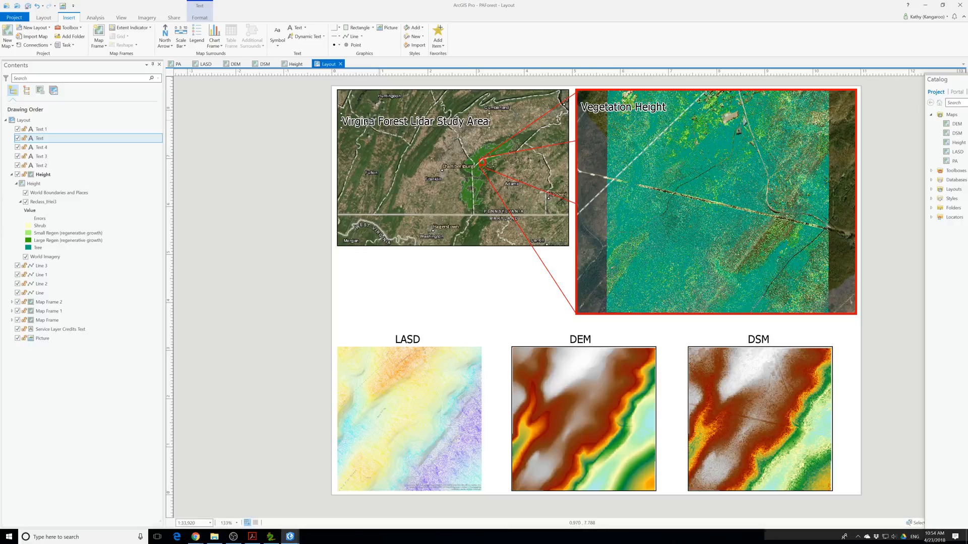
# Replace the state name in the locator map title so it reads "Pennsylvania Forest Lidar Study Area"
pyautogui.rightClick(371, 121)
pyautogui.click(398, 258)
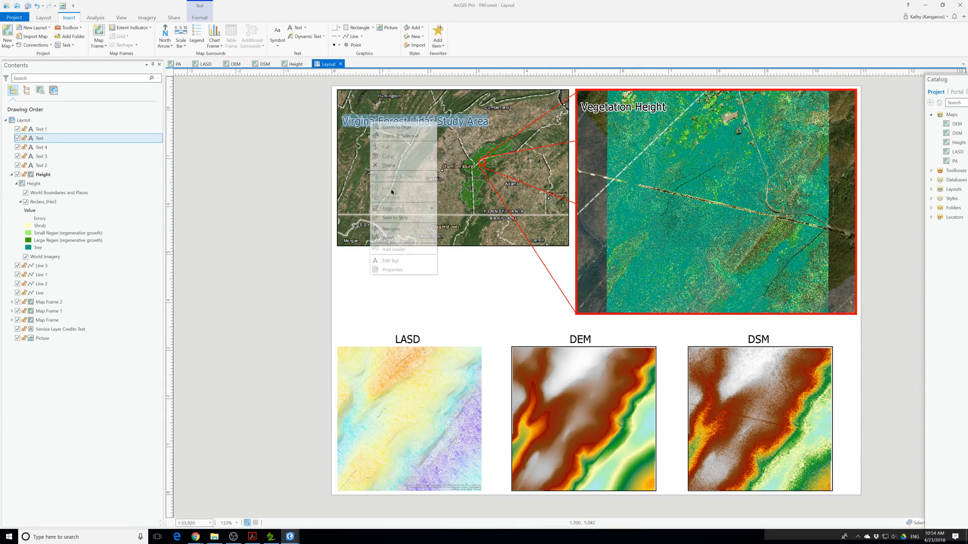
pyautogui.click(372, 121)
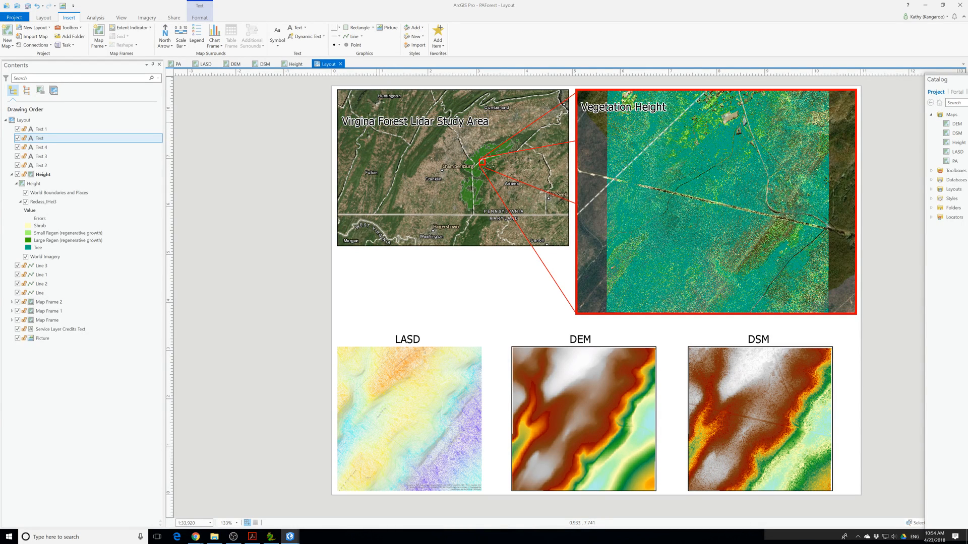
pyautogui.press('BackSpace')
pyautogui.press('BackSpace')
pyautogui.press('BackSpace')
pyautogui.press('BackSpace')
pyautogui.press('BackSpace')
pyautogui.press('BackSpace')
pyautogui.press('BackSpace')
pyautogui.press('BackSpace')
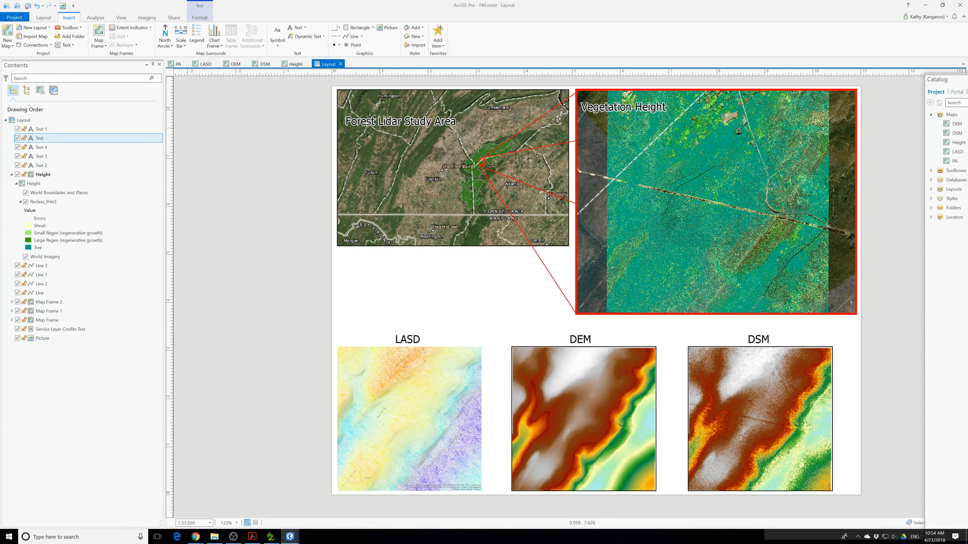
pyautogui.write('Pen ')
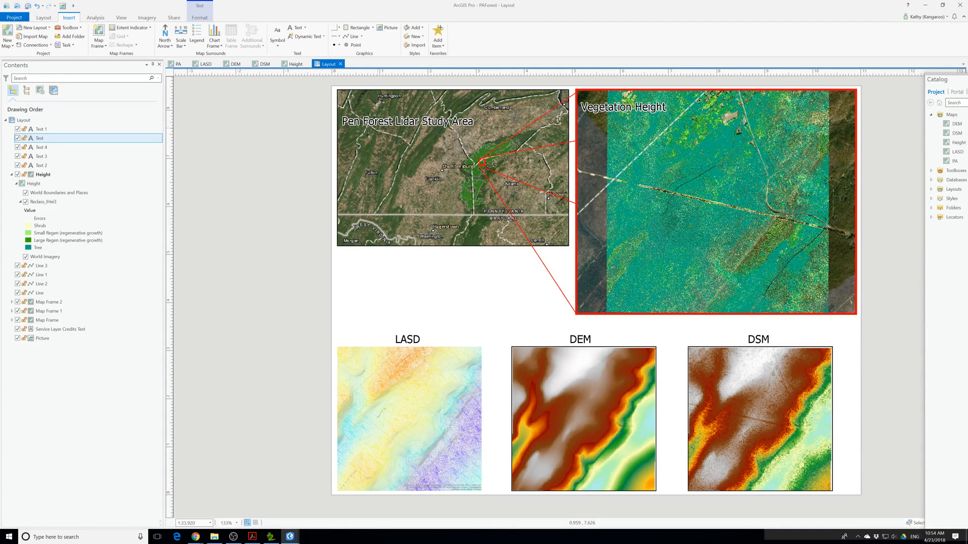
pyautogui.write('sy')
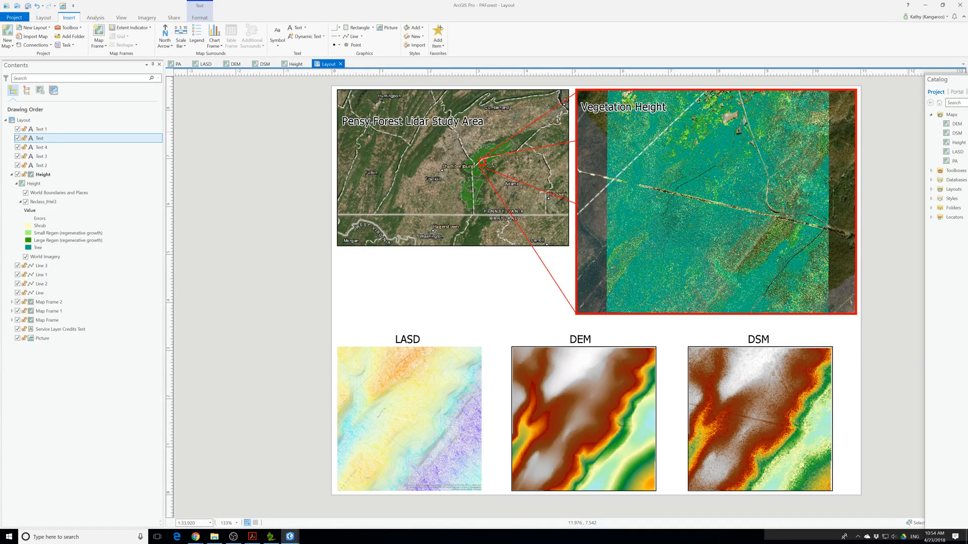
pyautogui.press('BackSpace')
pyautogui.press('BackSpace')
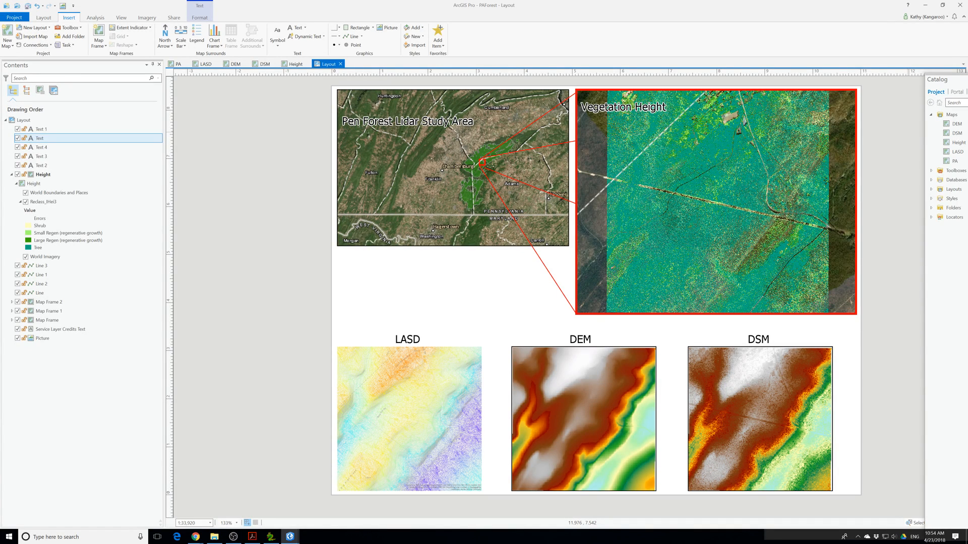
pyautogui.write('nsy')
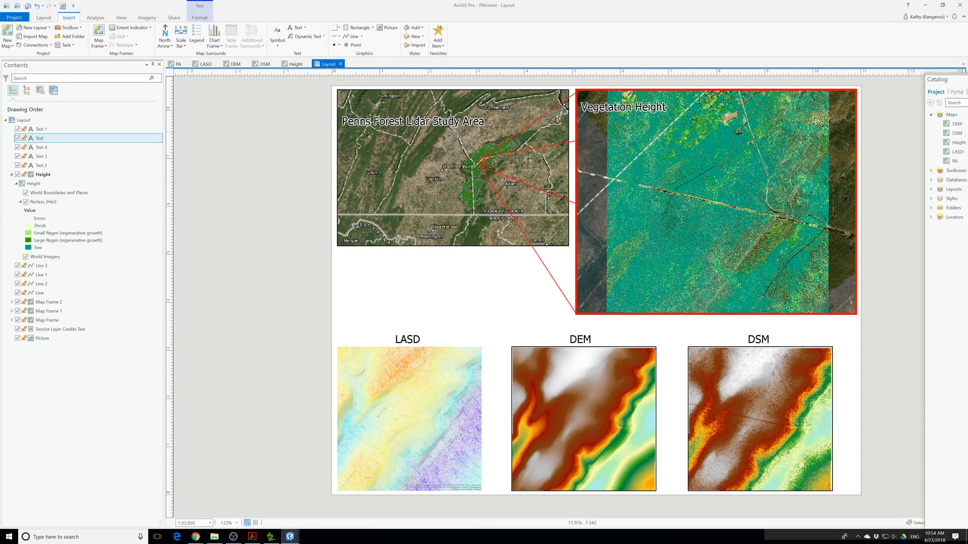
pyautogui.write('lvain')
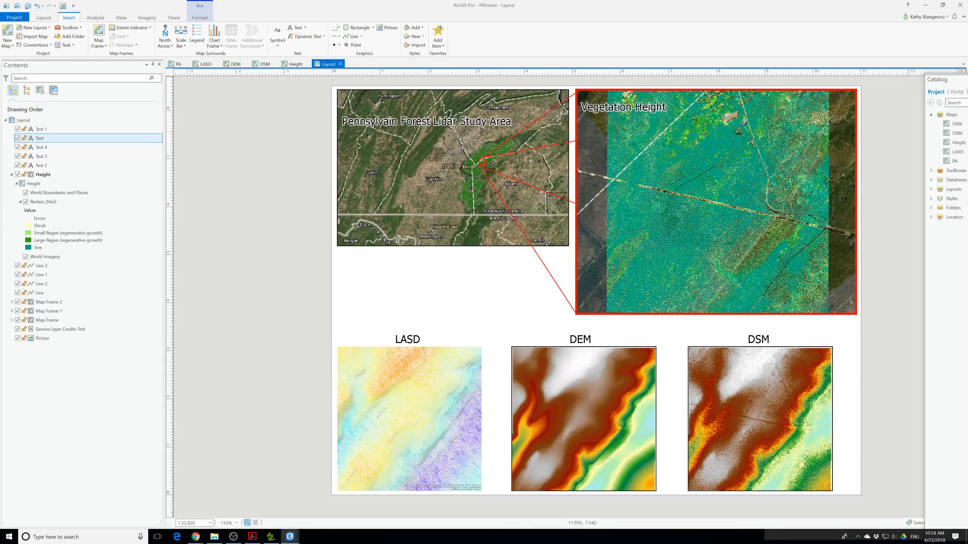
pyautogui.press('BackSpace')
pyautogui.press('BackSpace')
pyautogui.write('nia')
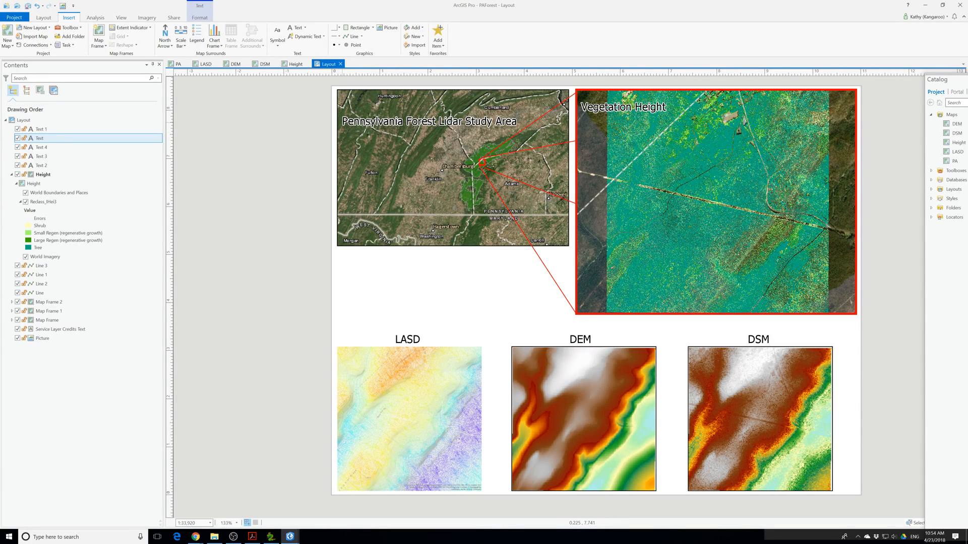
# Set the study area title's font size to 12 pt and nudge the title slightly within the locator map
pyautogui.moveTo(341, 121); pyautogui.dragTo(528, 132)
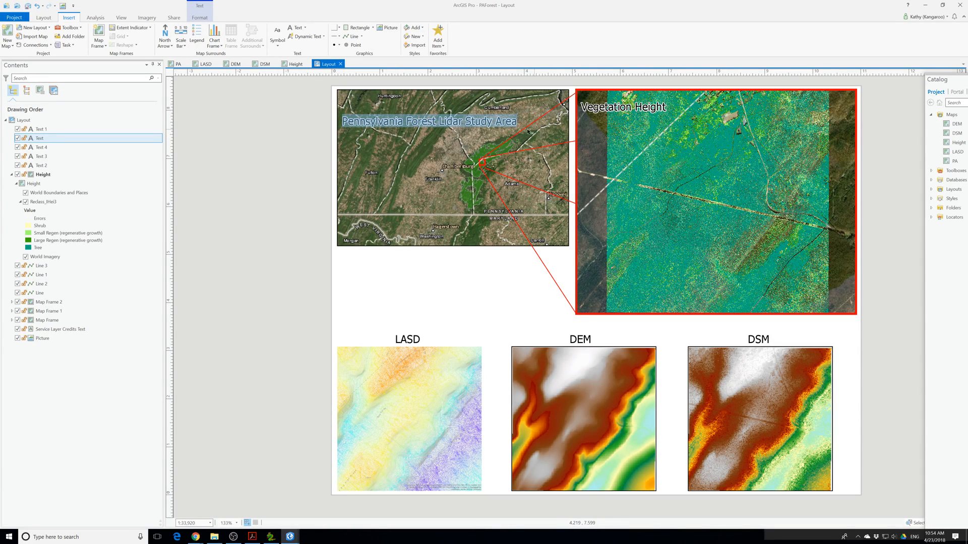
pyautogui.click(200, 18)
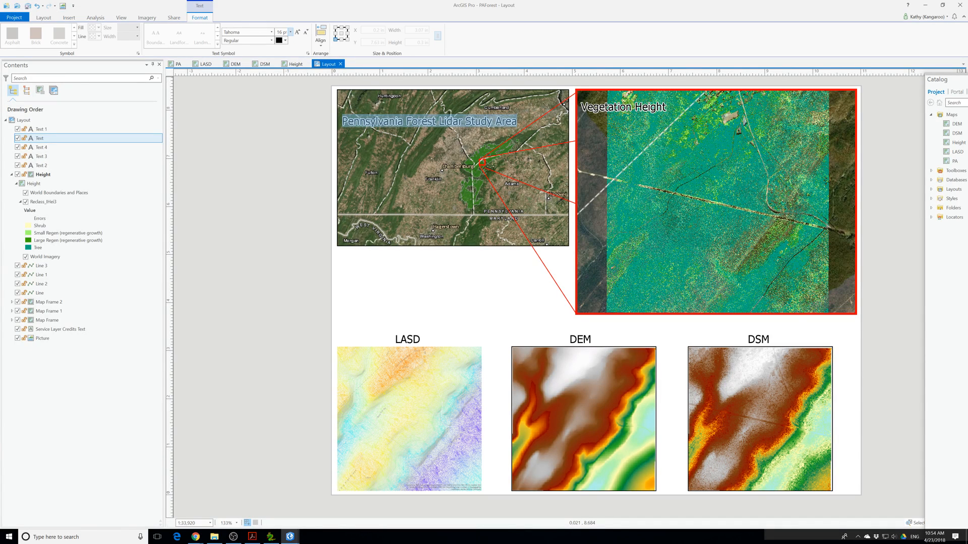
pyautogui.click(277, 32)
pyautogui.click(276, 33)
pyautogui.write('2')
pyautogui.press('Return')
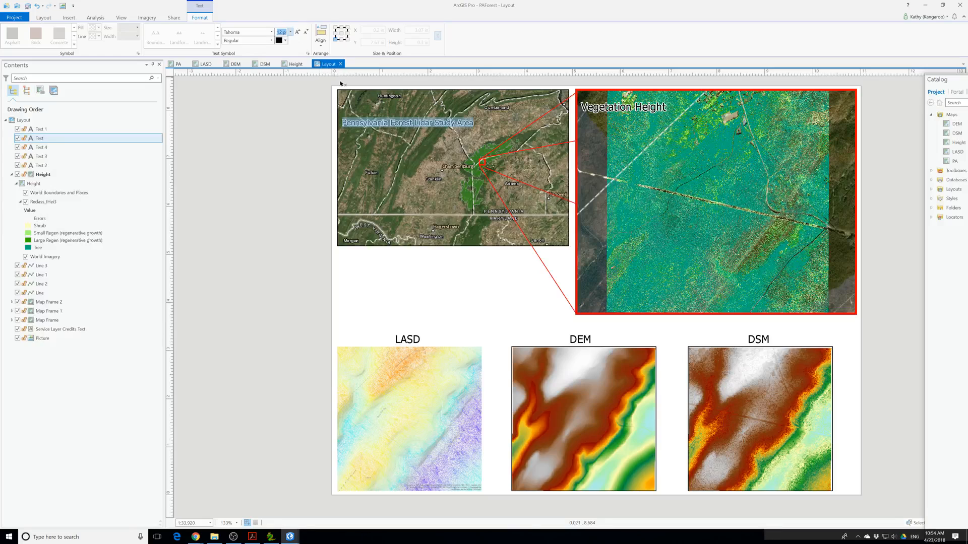
pyautogui.press('Escape')
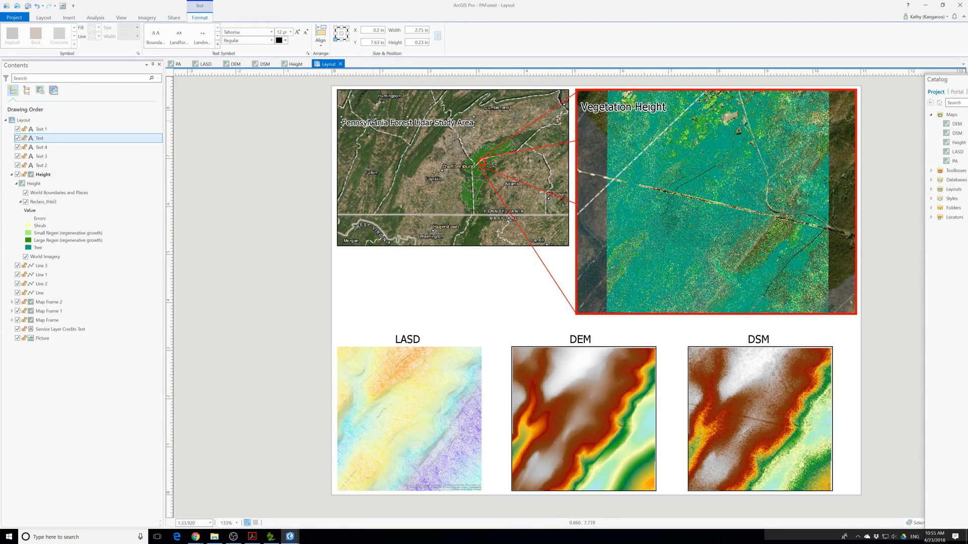
pyautogui.moveTo(375, 120); pyautogui.dragTo(376, 121)
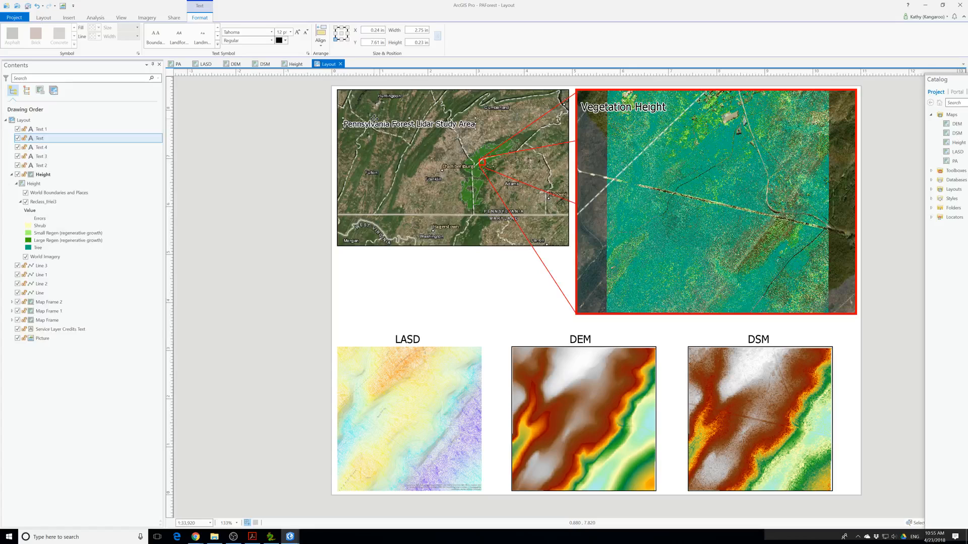
# Examine the study area title's text options, text symbol properties and symbol gallery, and close the formatting window
pyautogui.rightClick(373, 117)
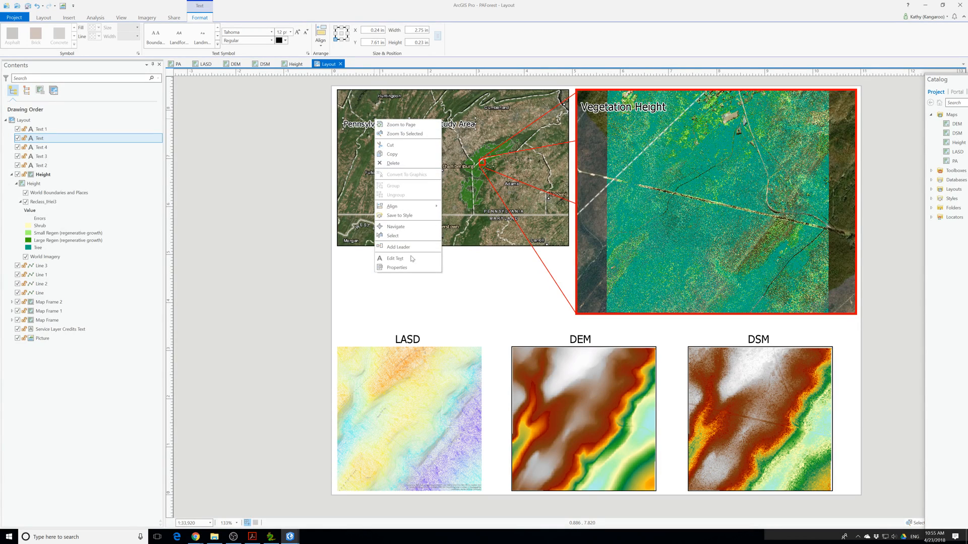
pyautogui.click(400, 270)
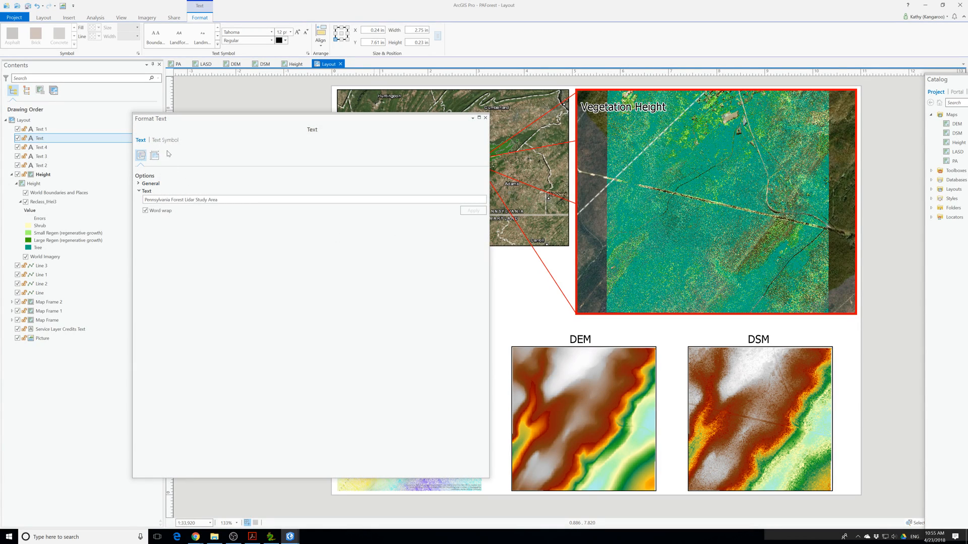
pyautogui.click(170, 141)
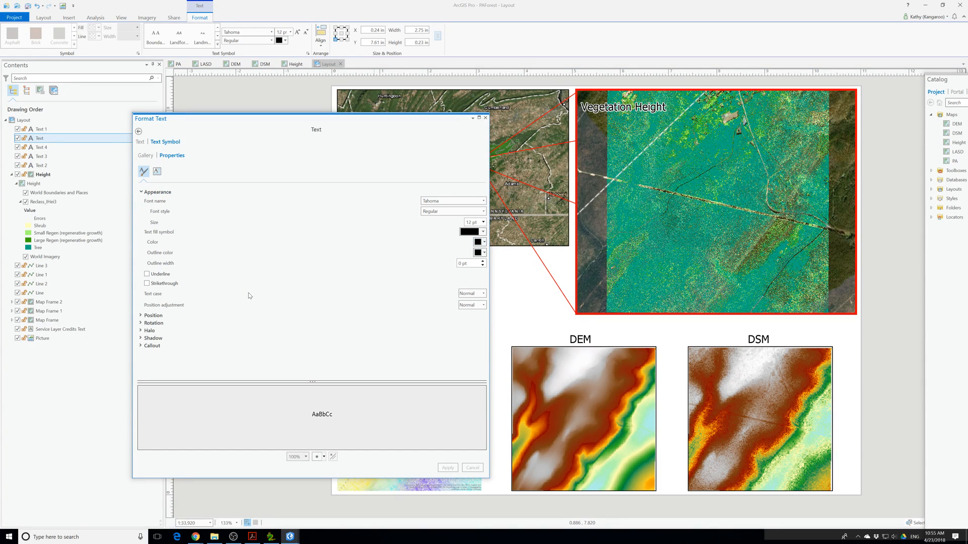
pyautogui.click(157, 172)
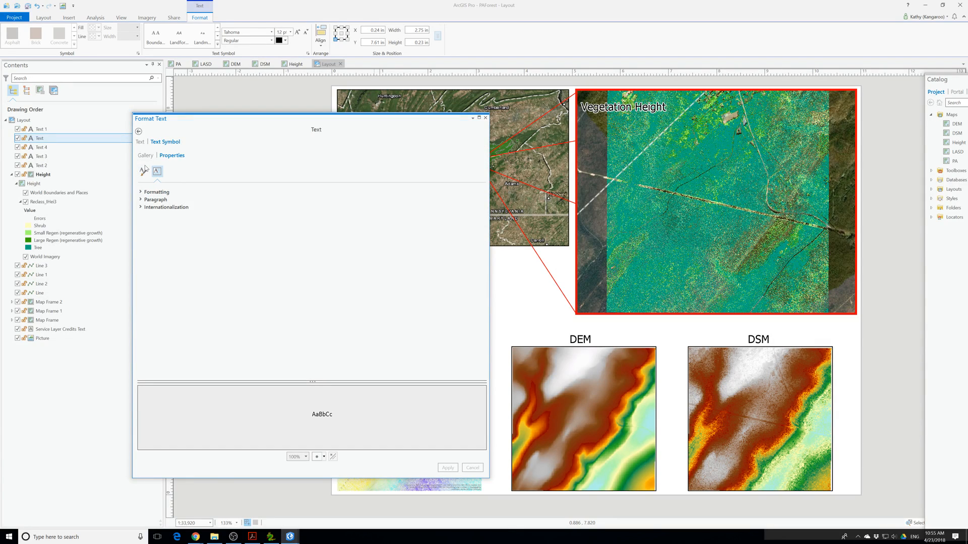
pyautogui.click(145, 156)
pyautogui.click(142, 141)
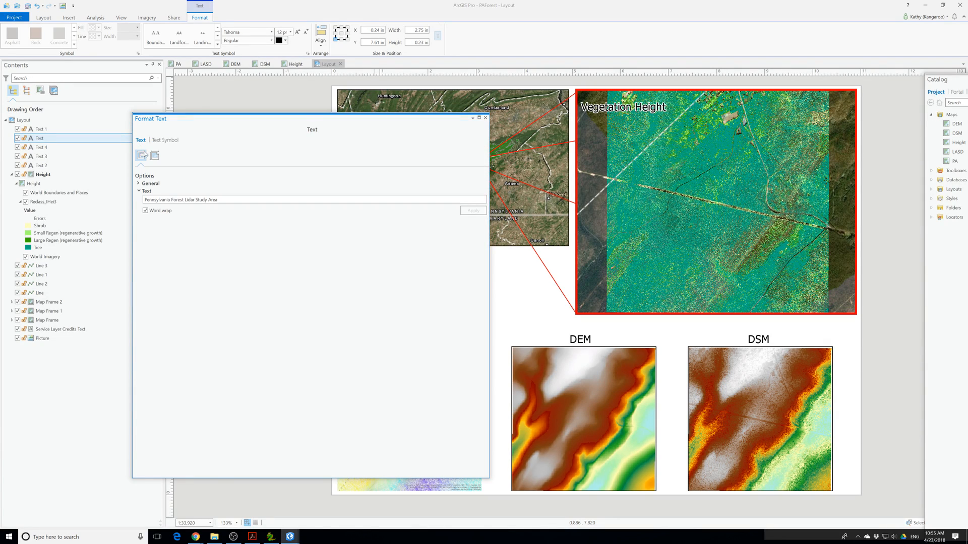
pyautogui.click(155, 157)
pyautogui.click(166, 144)
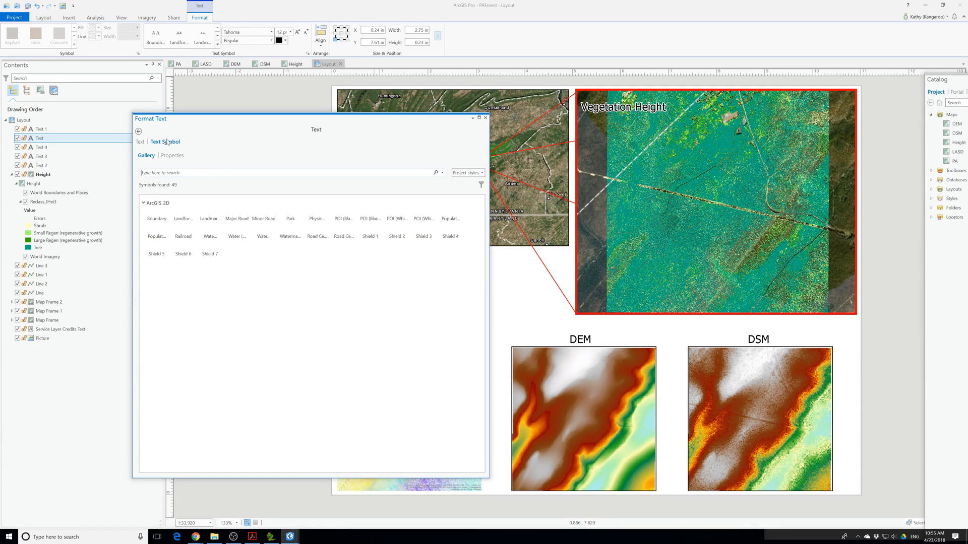
pyautogui.click(485, 117)
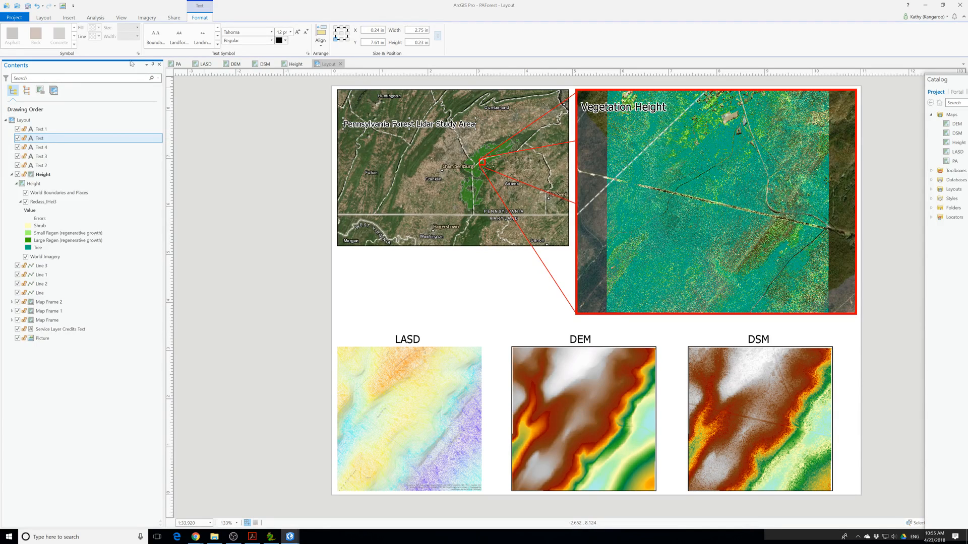
# Inspect the study area title's symbol gallery and its appearance, position and shadow properties, and close the text formatting window
pyautogui.click(377, 119)
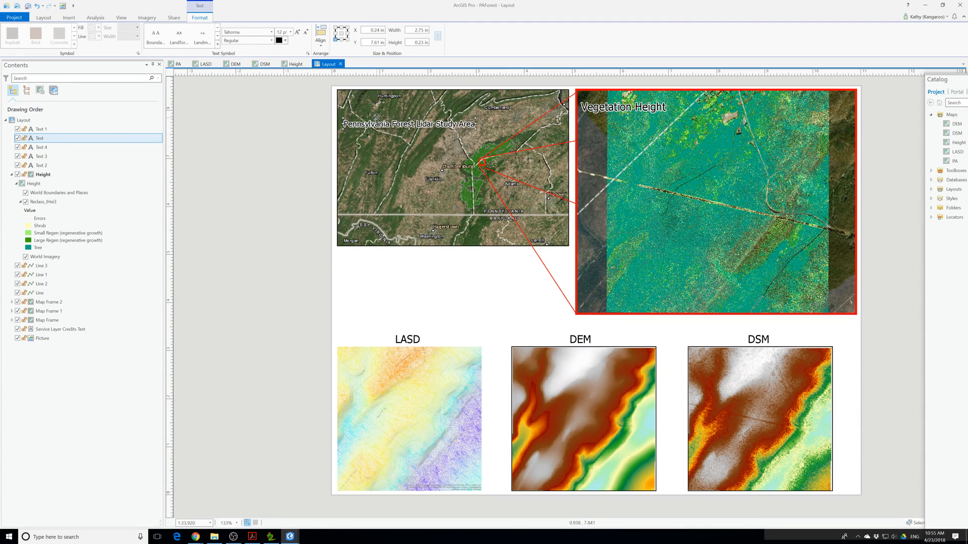
pyautogui.click(398, 130)
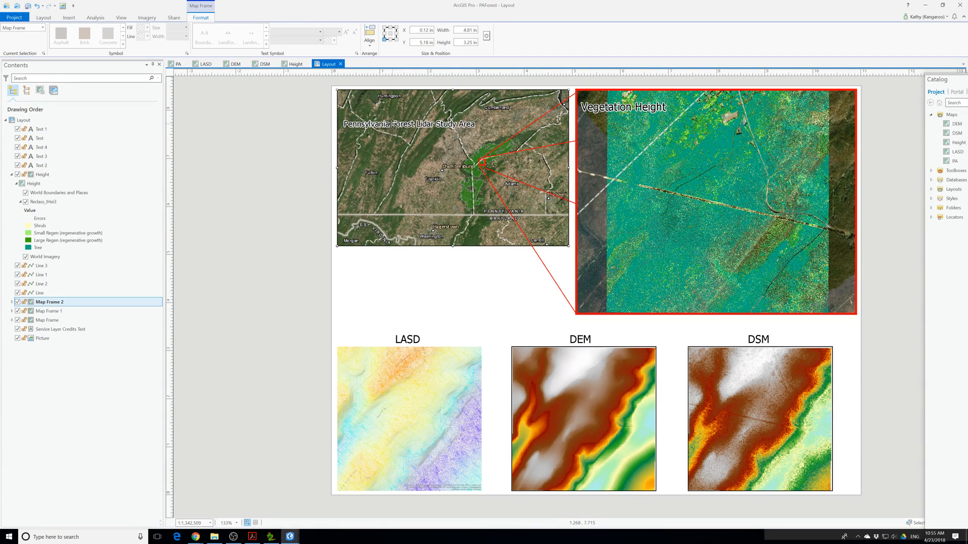
pyautogui.click(384, 122)
pyautogui.rightClick(384, 123)
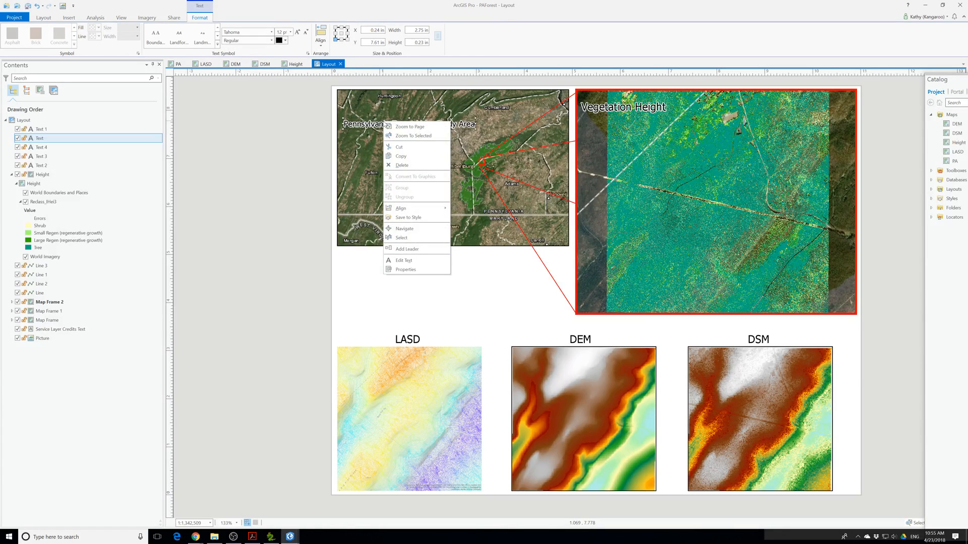
pyautogui.click(405, 269)
pyautogui.click(141, 155)
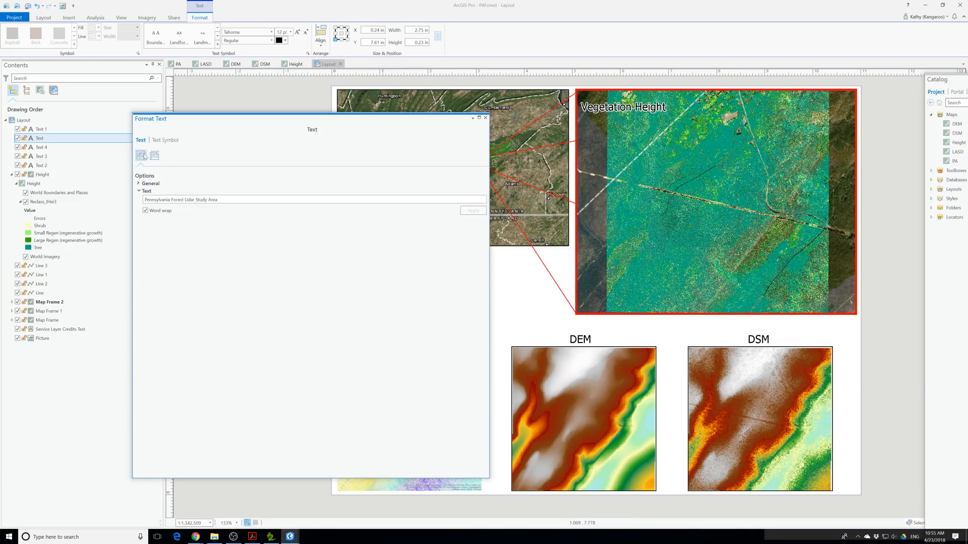
pyautogui.click(156, 158)
pyautogui.click(141, 161)
pyautogui.click(160, 142)
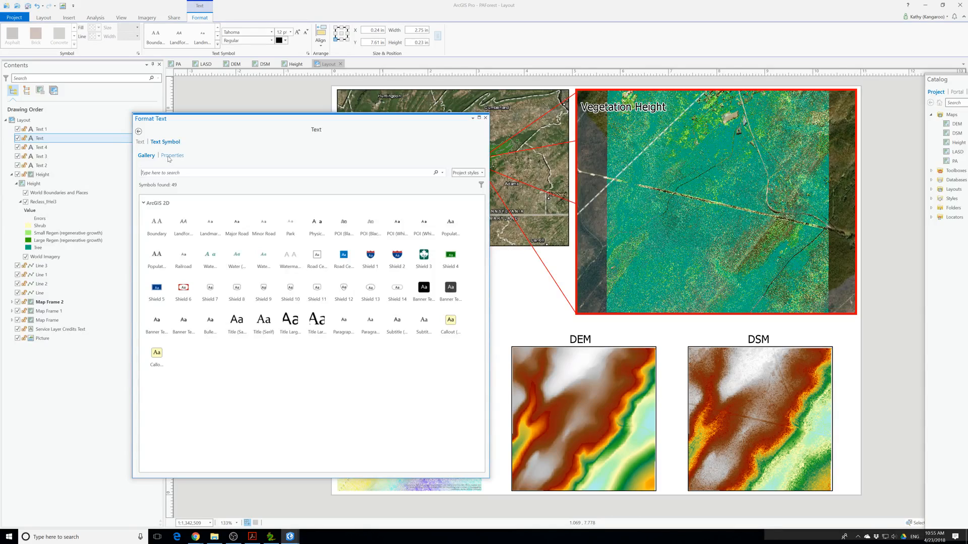
pyautogui.click(168, 156)
pyautogui.click(161, 193)
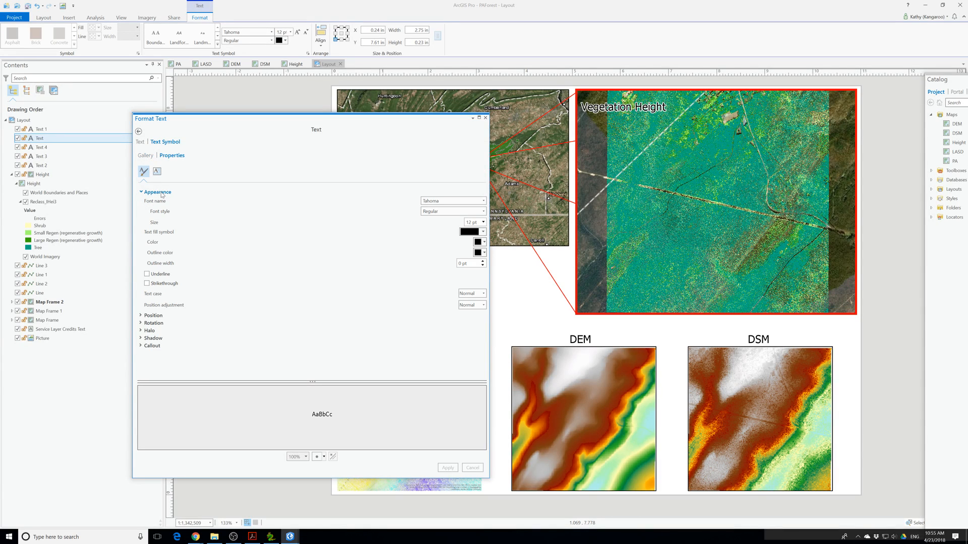
pyautogui.click(159, 318)
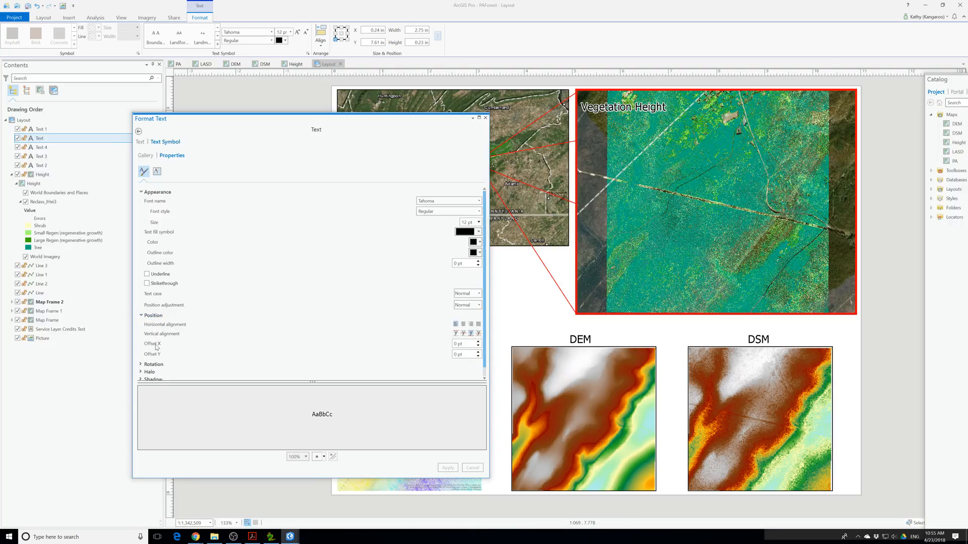
pyautogui.scroll(-1, 159, 345)
pyautogui.click(153, 369)
pyautogui.scroll(-2, 237, 295)
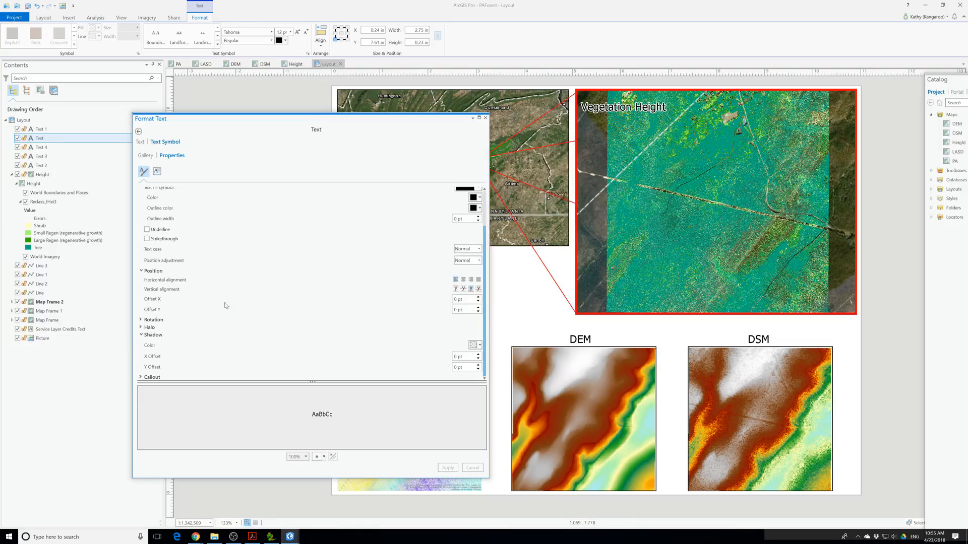
pyautogui.click(486, 117)
pyautogui.click(206, 193)
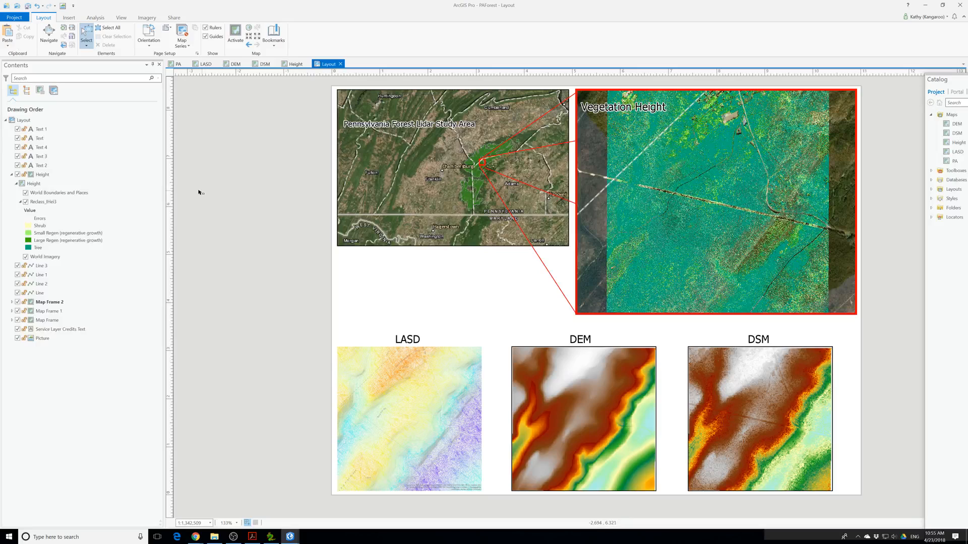
# Move the Vegetation Height title to about X 5.25 in, Y 8.07 in, and raise the study area title to about Y 7.84 in
pyautogui.click(599, 99)
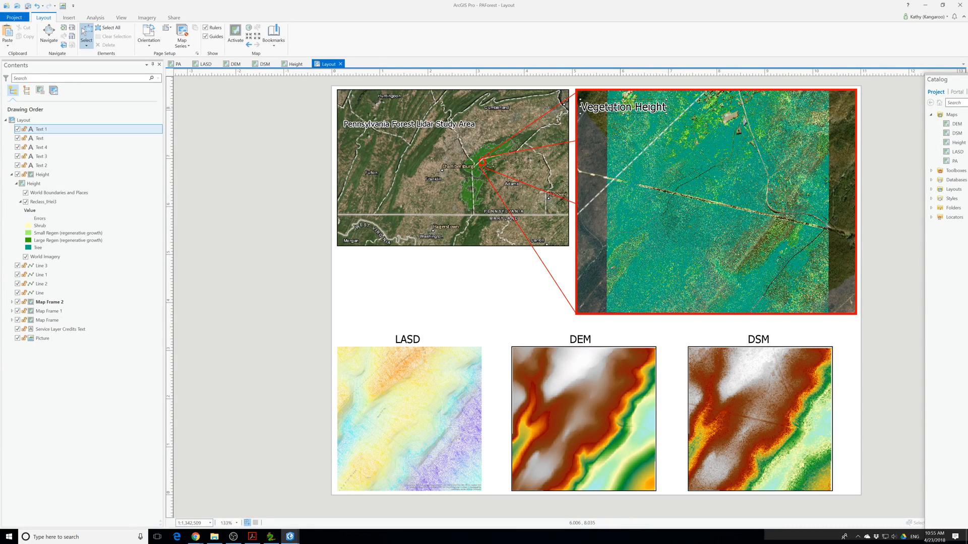
pyautogui.moveTo(599, 99)
pyautogui.mouseDown()
pyautogui.moveTo(601, 111)
pyautogui.moveTo(608, 97)
pyautogui.moveTo(675, 98)
pyautogui.moveTo(610, 122)
pyautogui.moveTo(603, 94)
pyautogui.mouseUp()
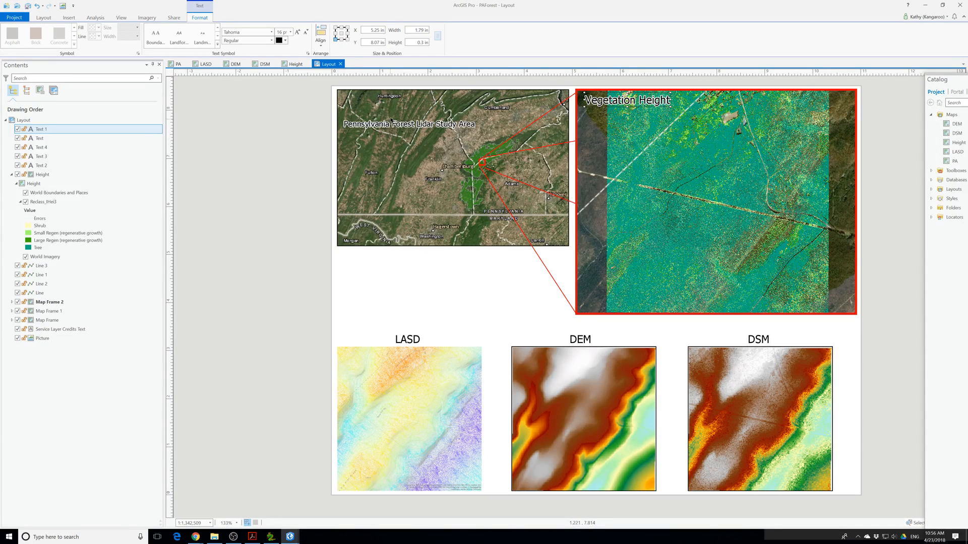
pyautogui.click(392, 120)
pyautogui.moveTo(385, 119); pyautogui.dragTo(386, 111)
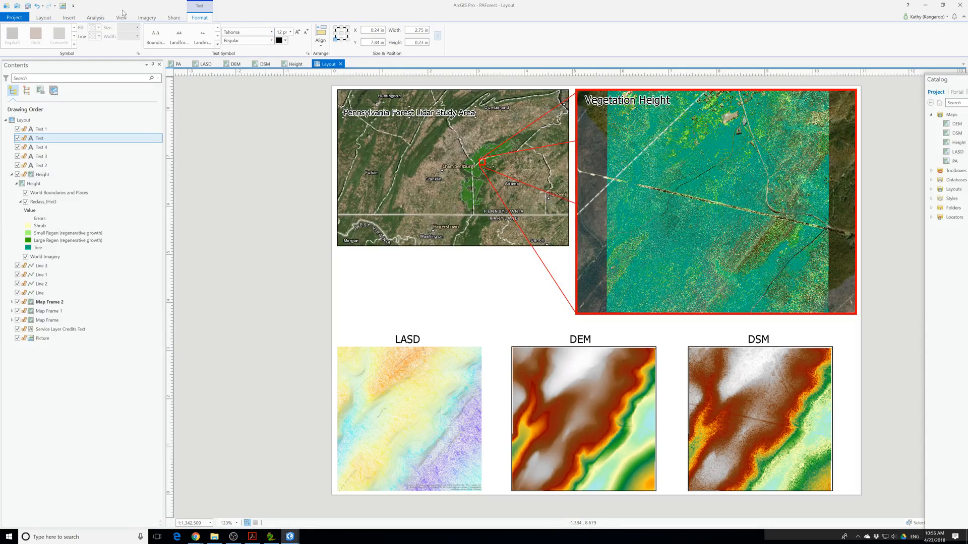
# Rename the locator map frame as studyArea
pyautogui.click(388, 161)
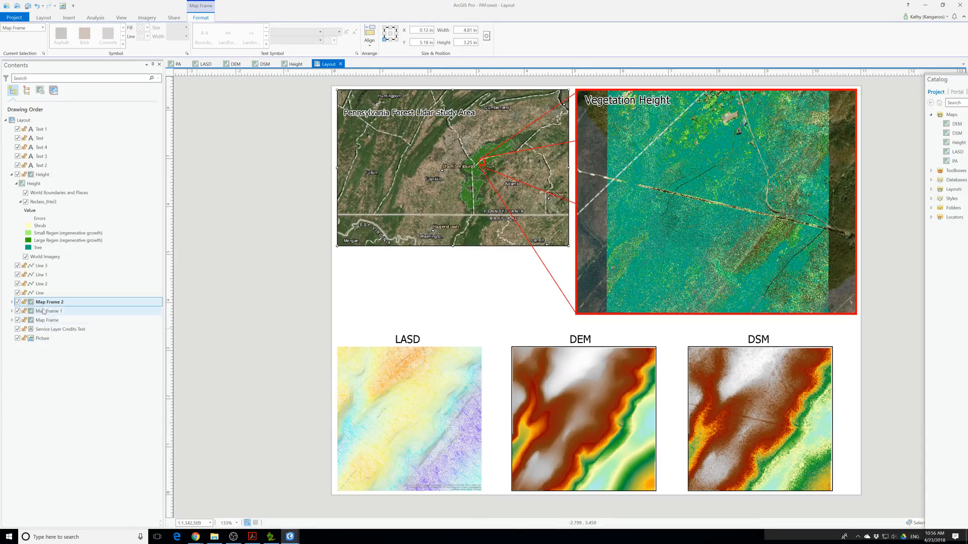
pyautogui.press('F2')
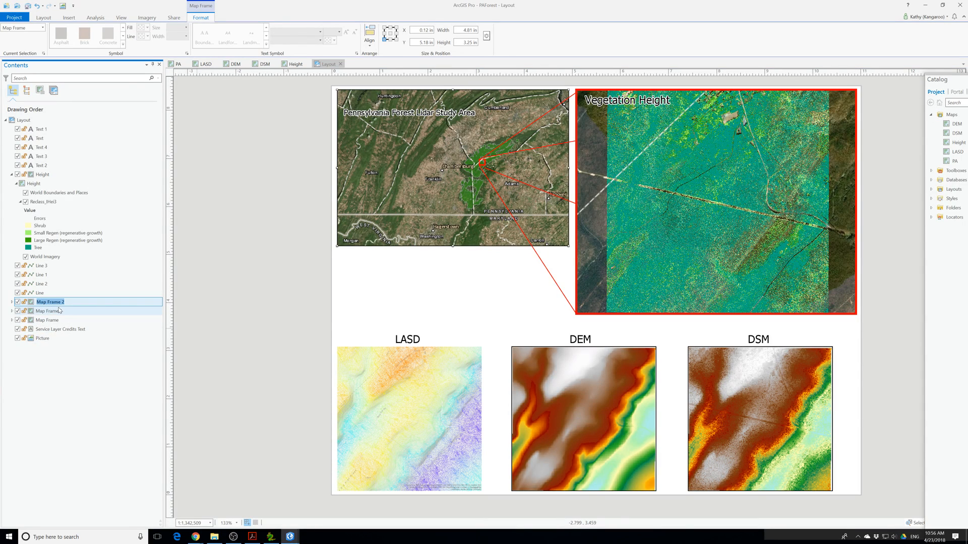
pyautogui.write('studyArea')
pyautogui.press('Return')
# Rename the elevation map frames under their titles as DEM and DSM
pyautogui.click(57, 311)
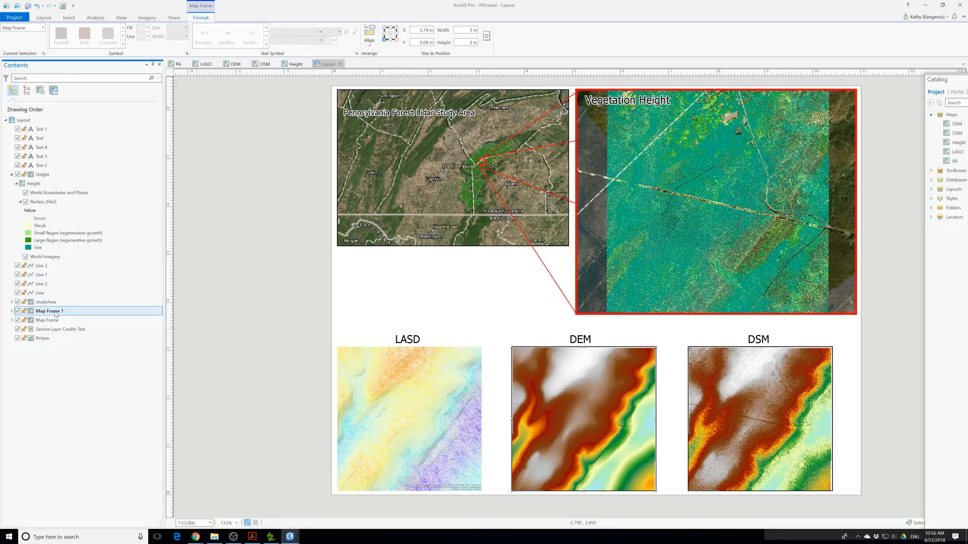
pyautogui.click(56, 312)
pyautogui.write('DEM')
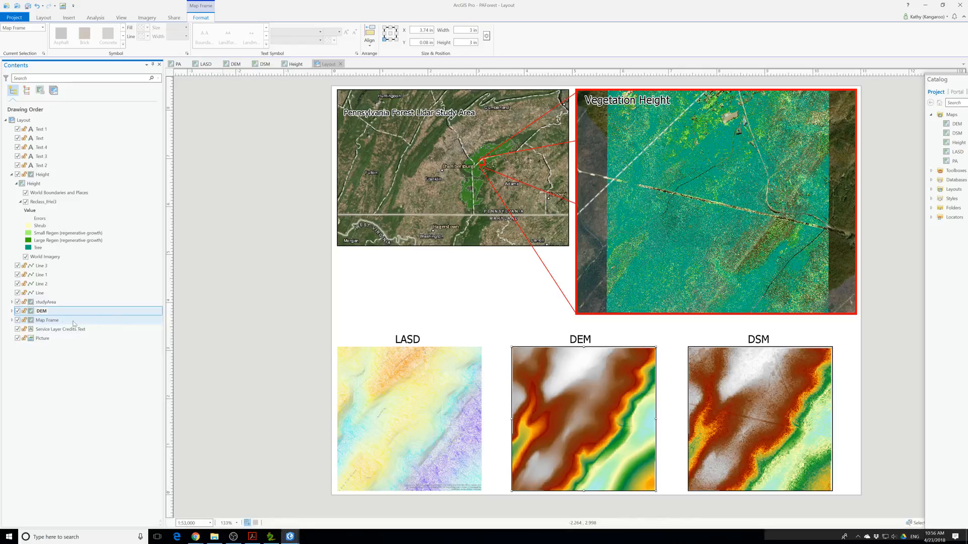
pyautogui.click(46, 320)
pyautogui.click(45, 322)
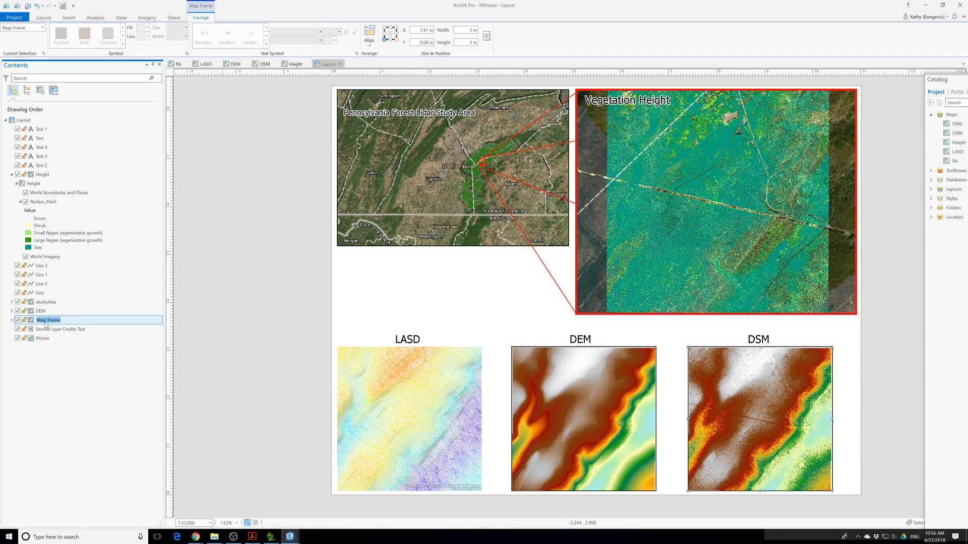
pyautogui.write('DSM')
pyautogui.press('Return')
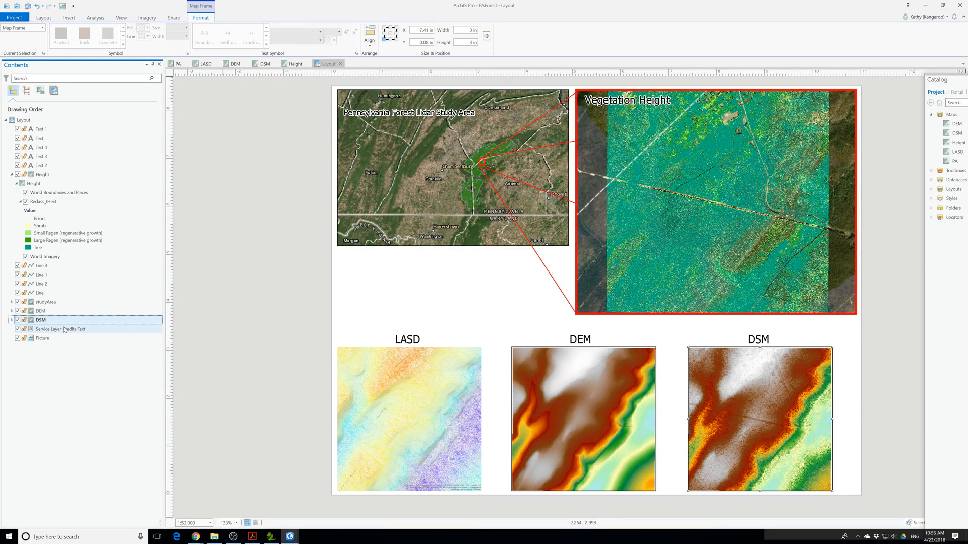
# Name the picture element under the LASD title LSAD in its properties, and save the project
pyautogui.click(45, 339)
pyautogui.doubleClick(44, 340)
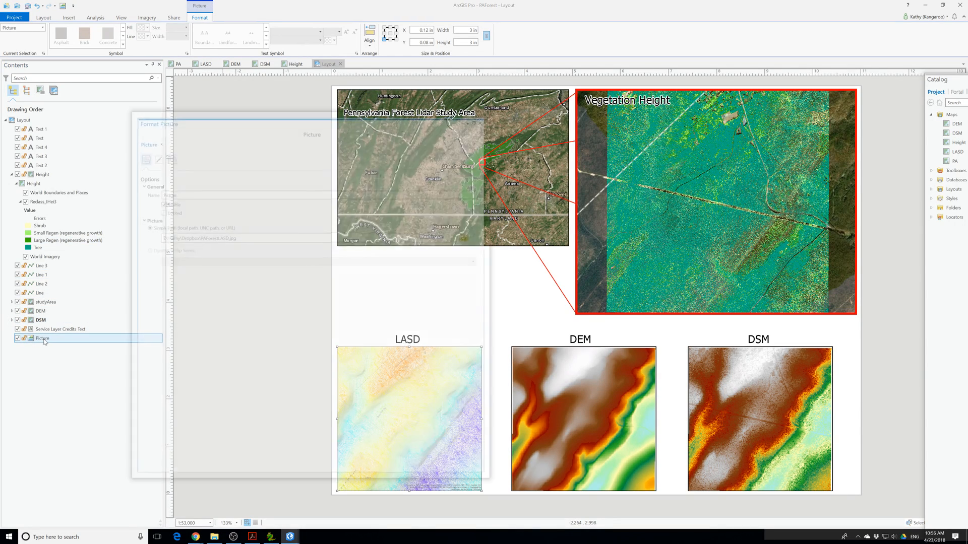
pyautogui.hotkey('ctrl', 'a')
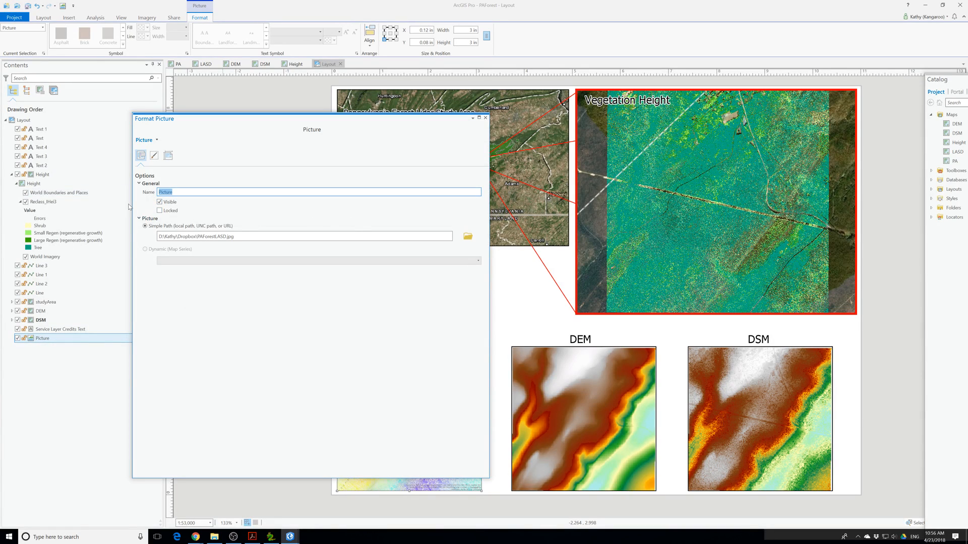
pyautogui.write('LSAD')
pyautogui.press('Return')
pyautogui.click(485, 118)
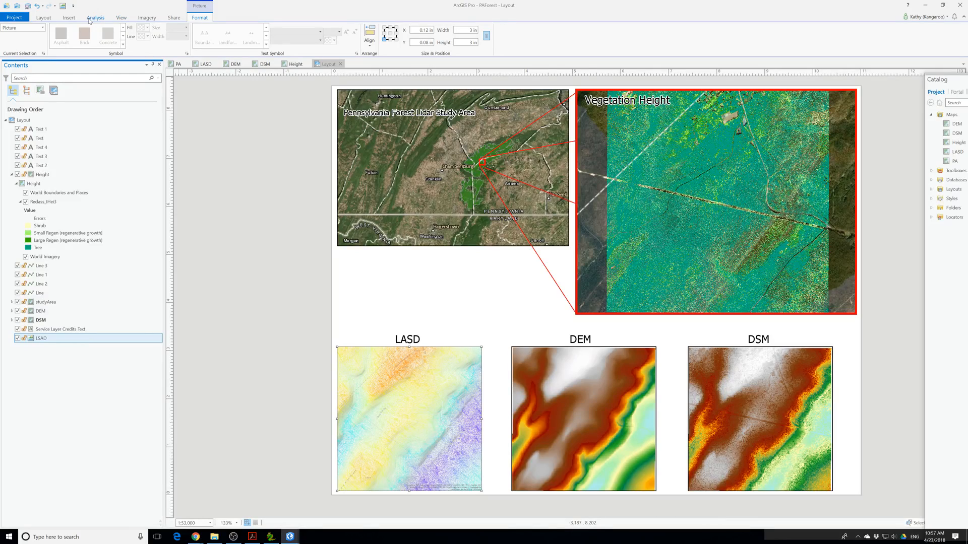
pyautogui.click(49, 19)
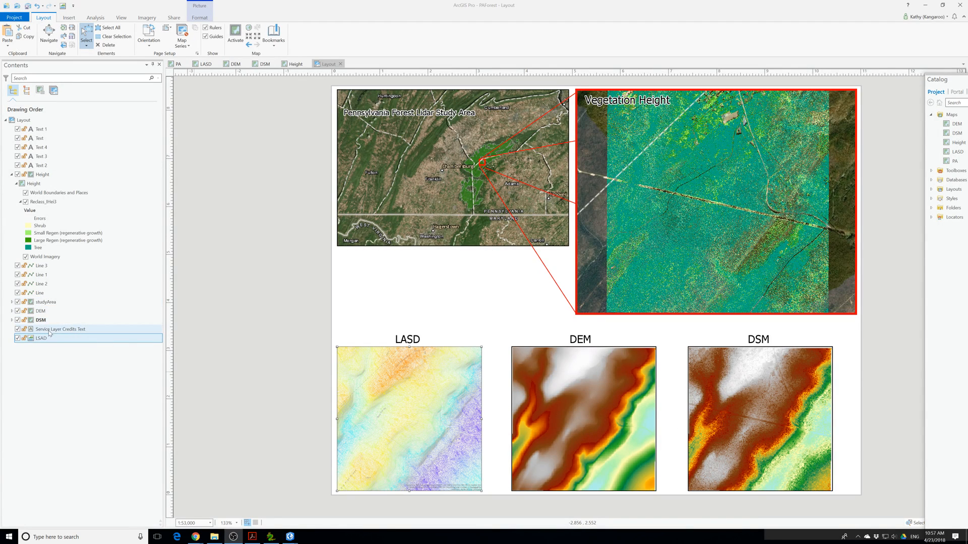
pyautogui.click(28, 6)
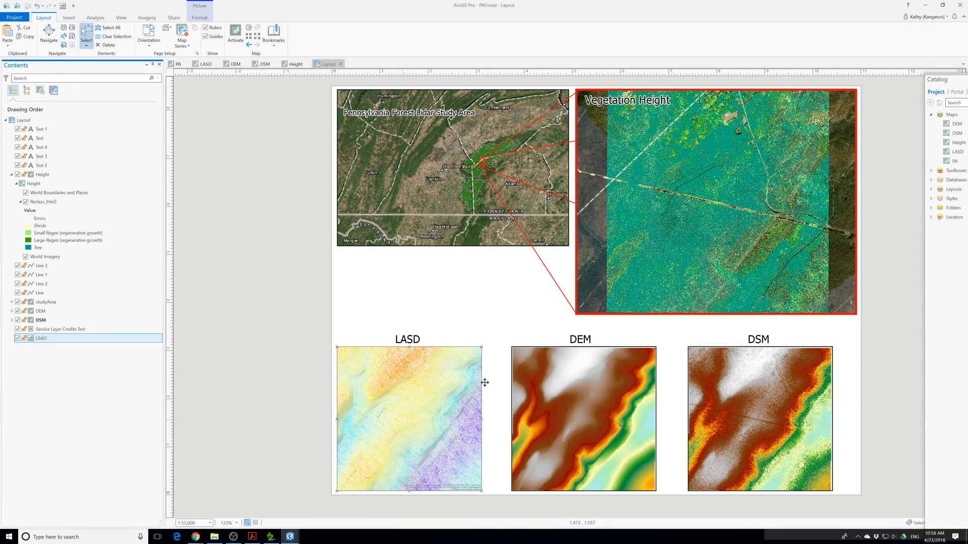
# Switch to the VAForest project and copy the north arrow from its Height layout
pyautogui.moveTo(290, 536)
pyautogui.click(332, 503)
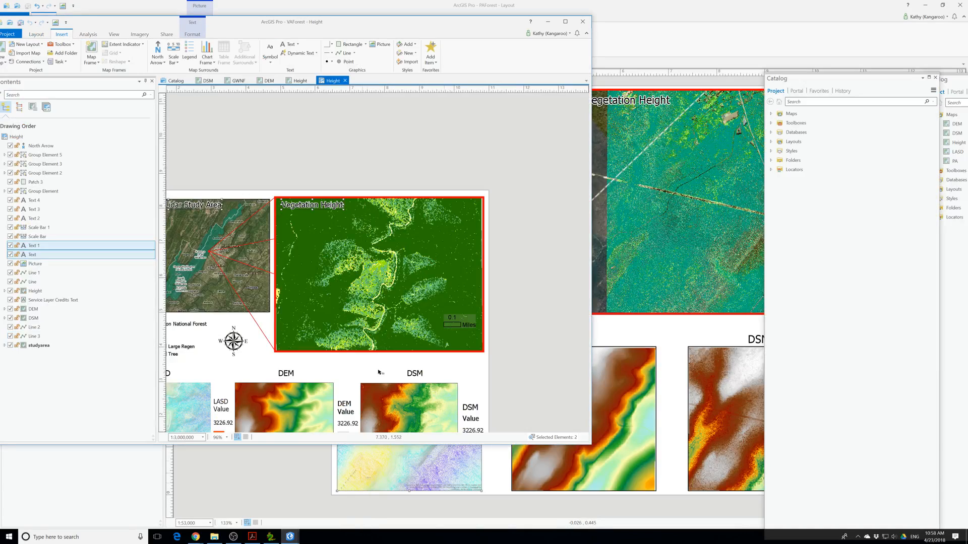
pyautogui.click(234, 340)
pyautogui.rightClick(234, 341)
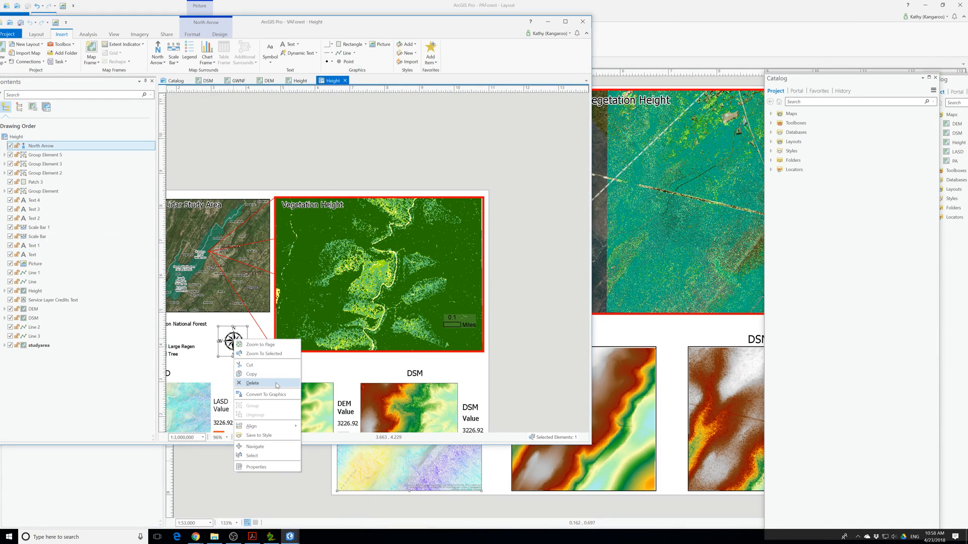
pyautogui.click(261, 375)
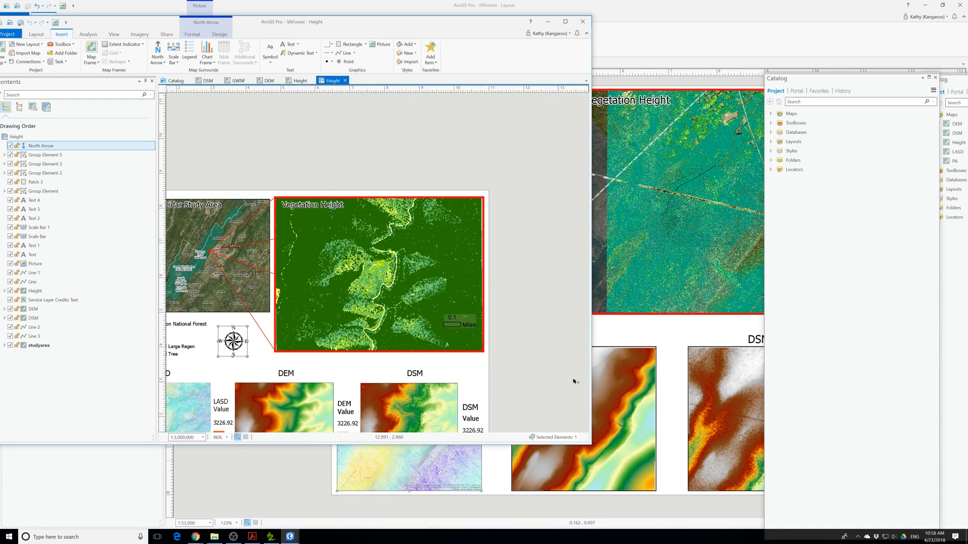
# Paste the north arrow into the PAForest layout, in the blank area below the locator map, and shift it slightly toward the height map
pyautogui.click(624, 336)
pyautogui.rightClick(514, 319)
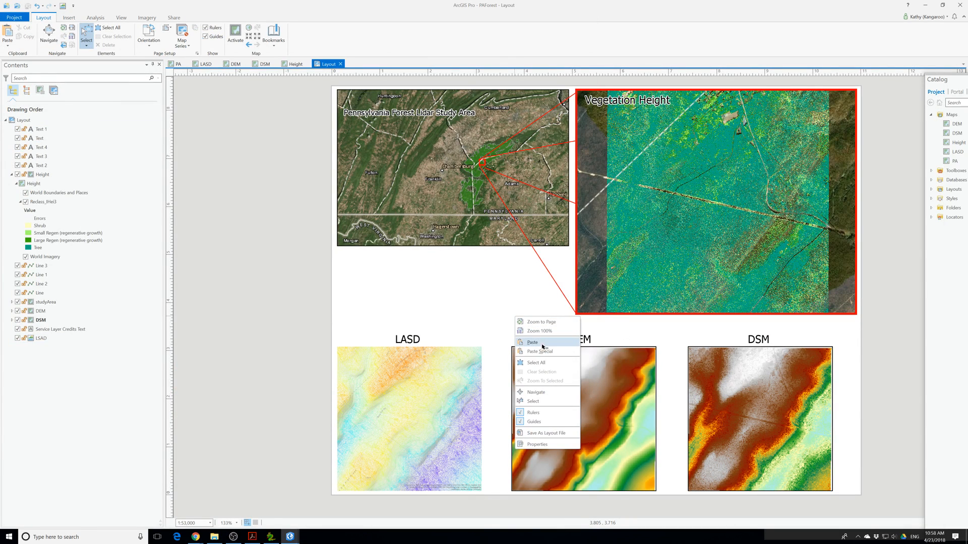
pyautogui.click(532, 343)
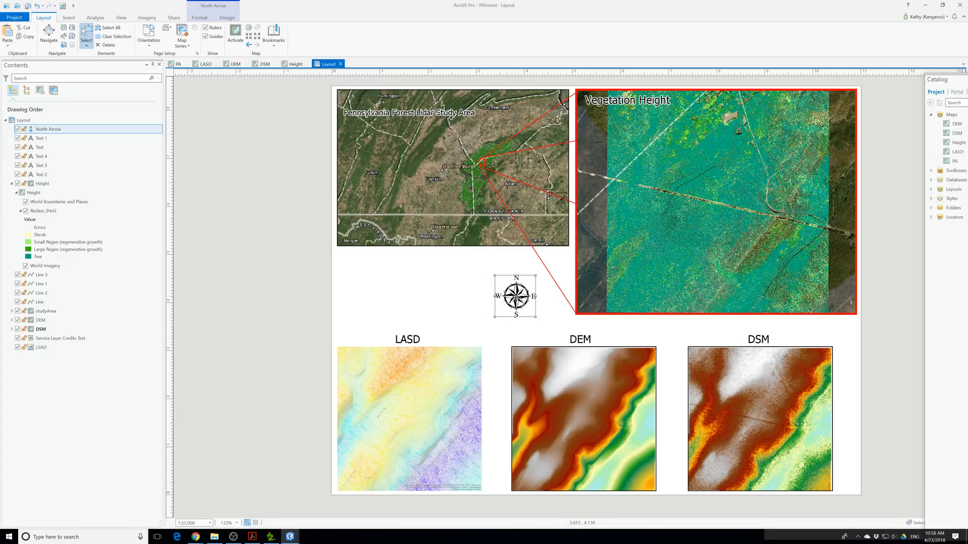
pyautogui.moveTo(516, 298); pyautogui.dragTo(521, 298)
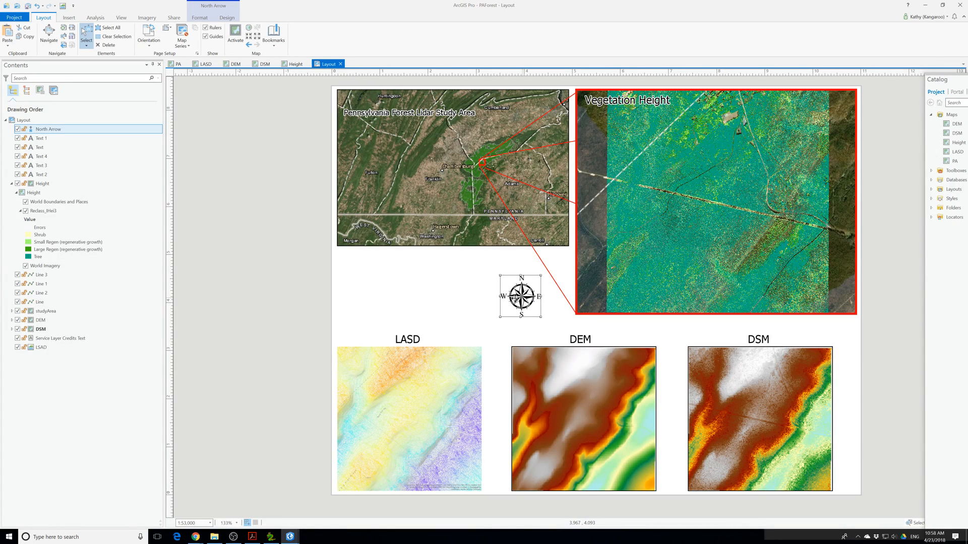
pyautogui.click(900, 305)
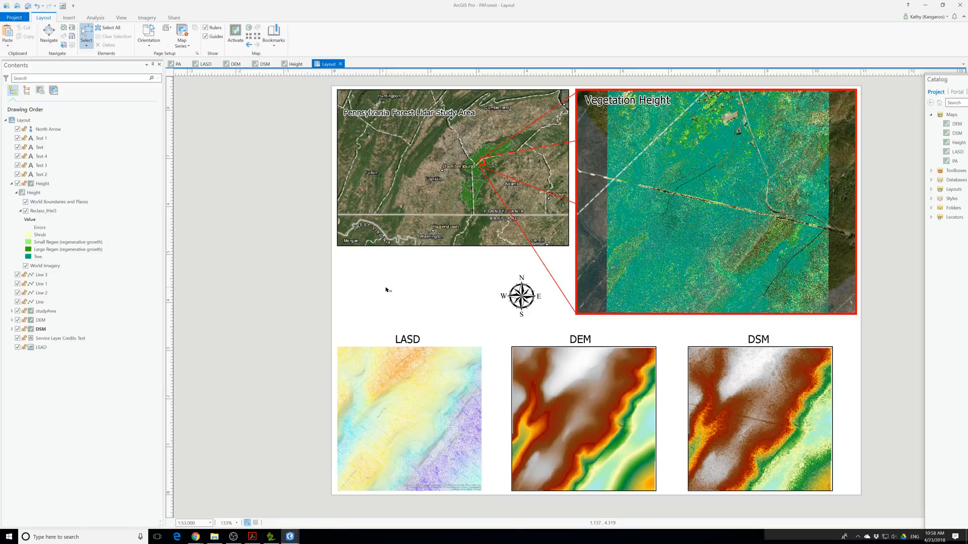